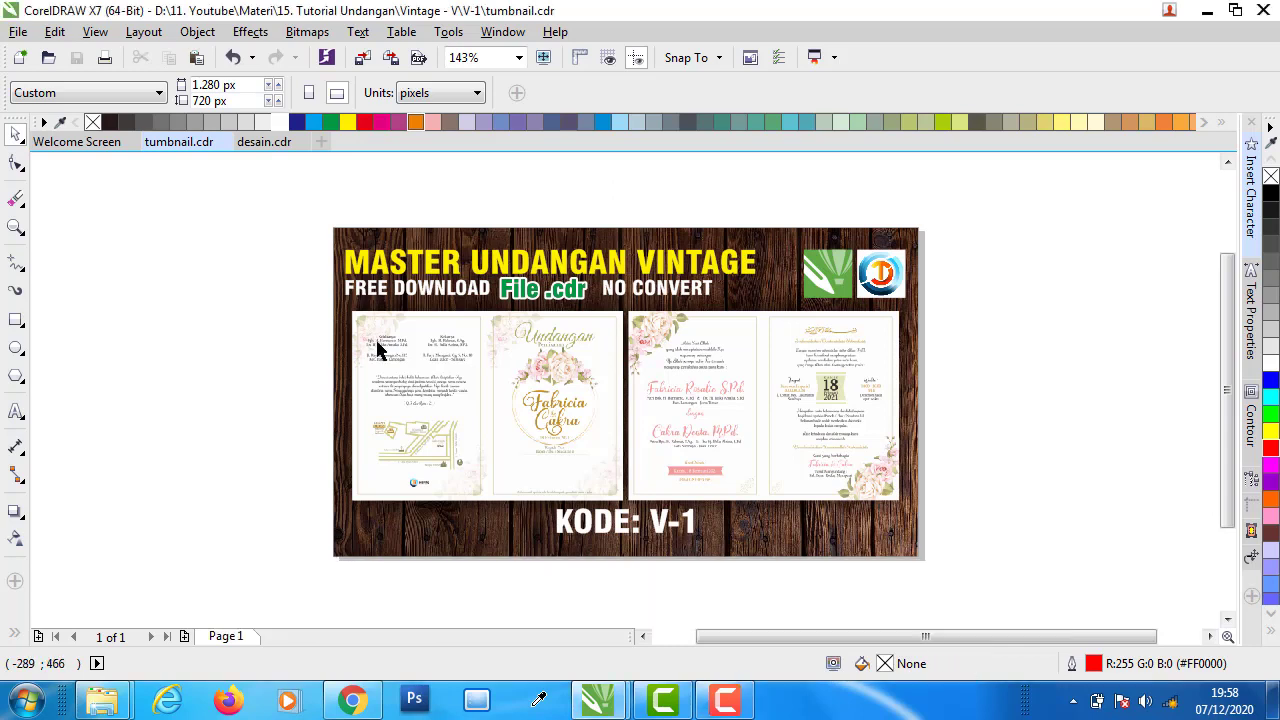
- Zoom the tumbnail.cdr reference to To Height so it fills the window height
left_click(518, 57)
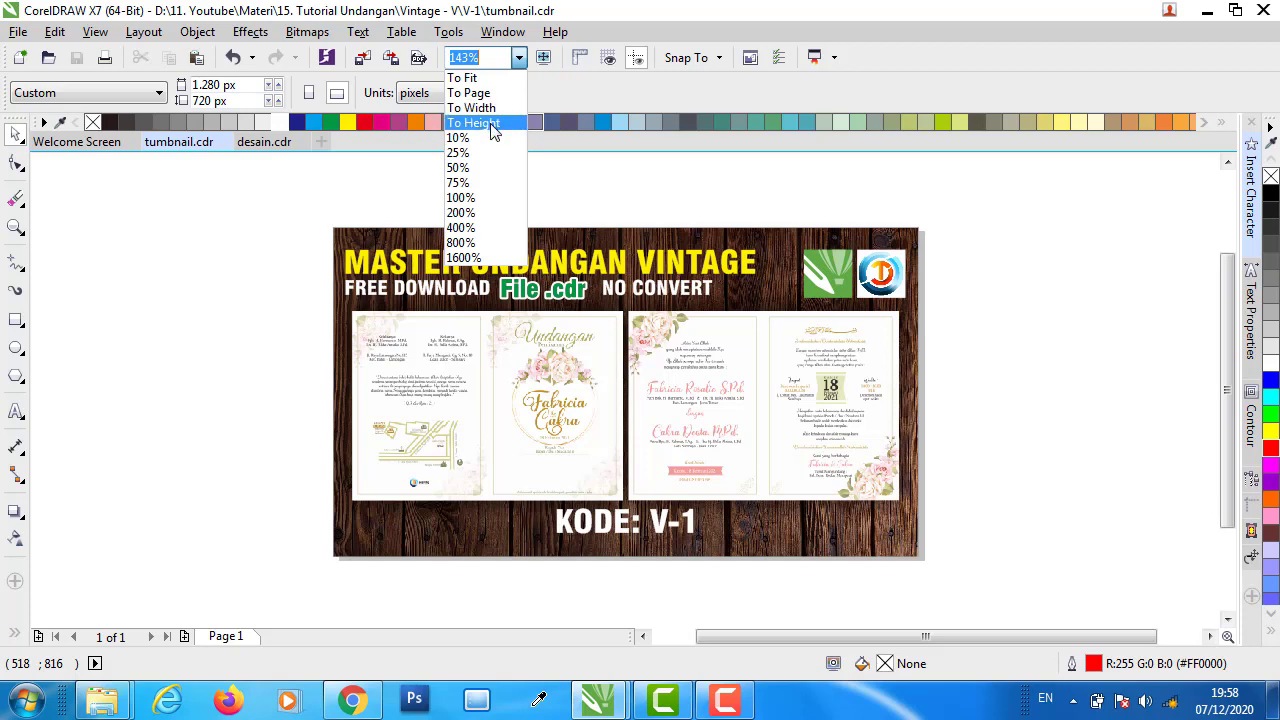
left_click(491, 123)
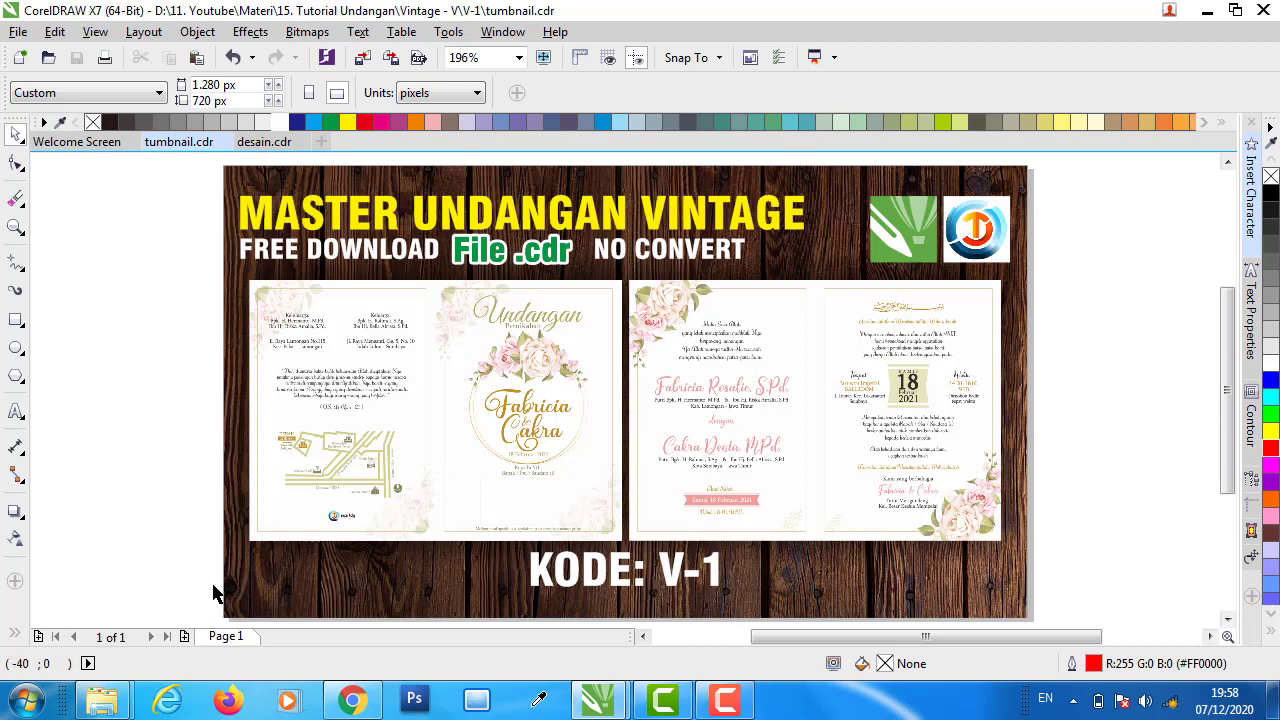
mouse_move(264, 142)
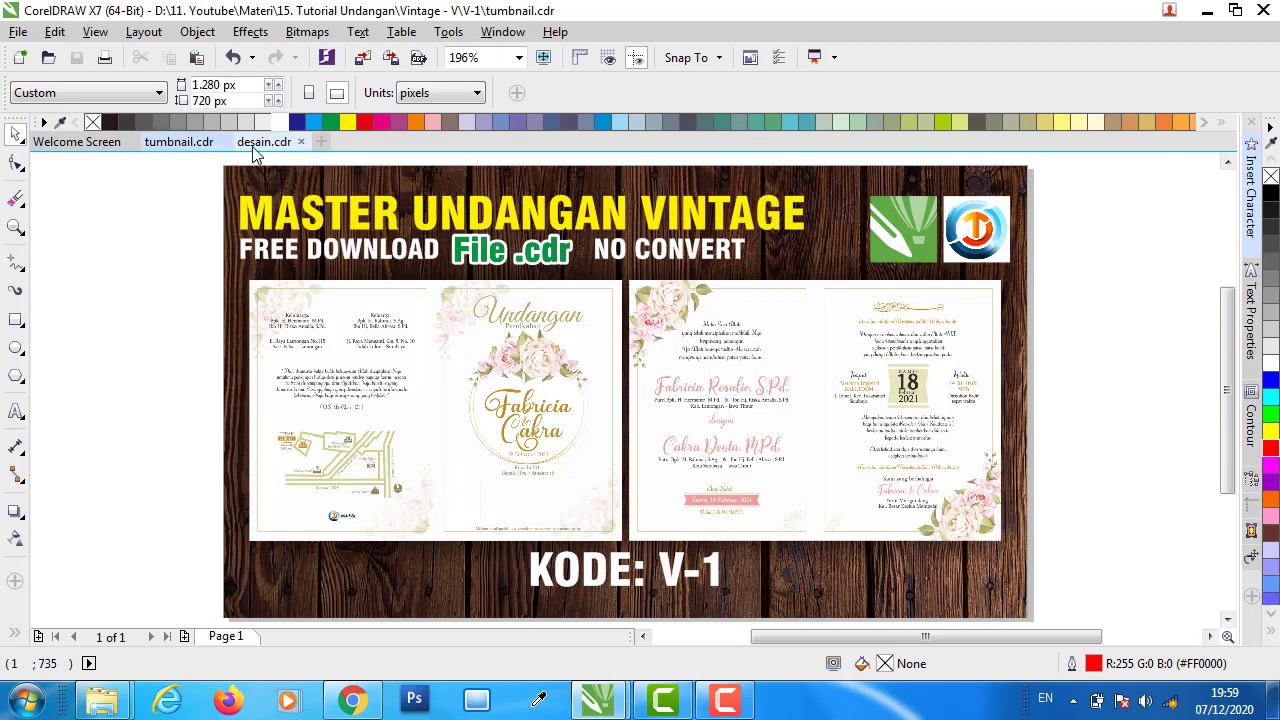
- Create a new blank A4 CMYK document, Untitled-1, then return to desain.cdr
left_click(261, 143)
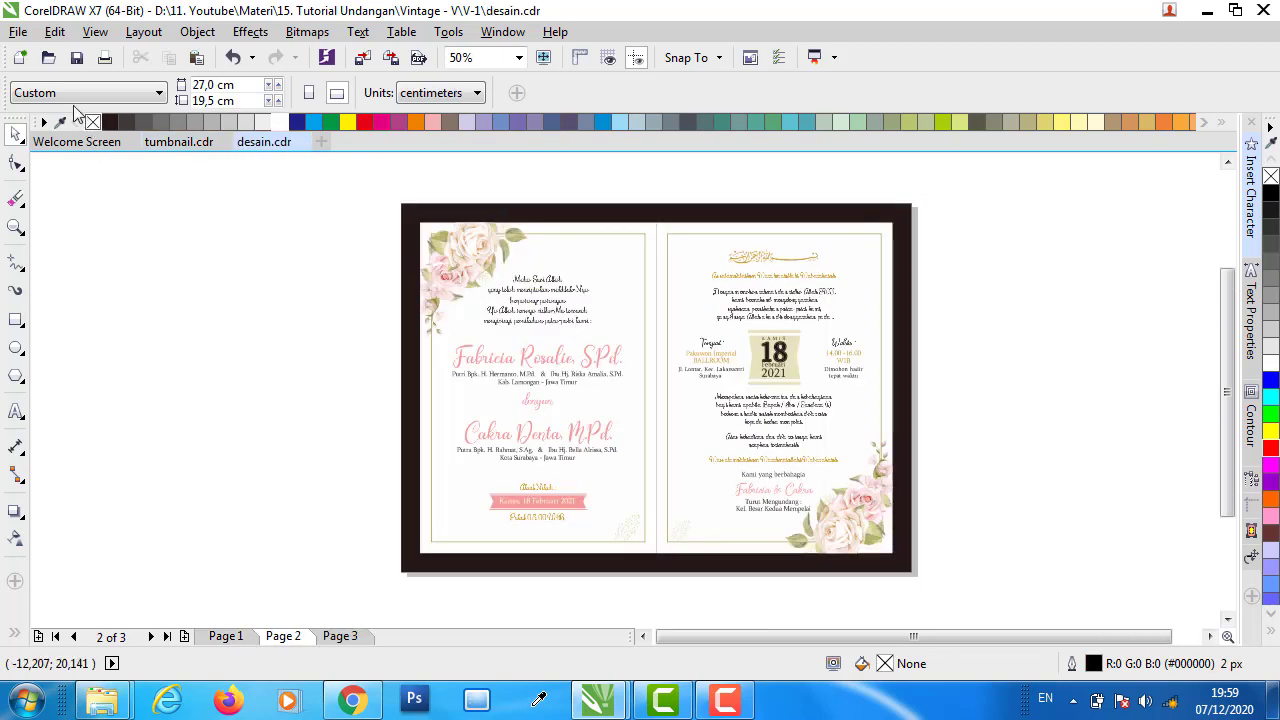
left_click(18, 31)
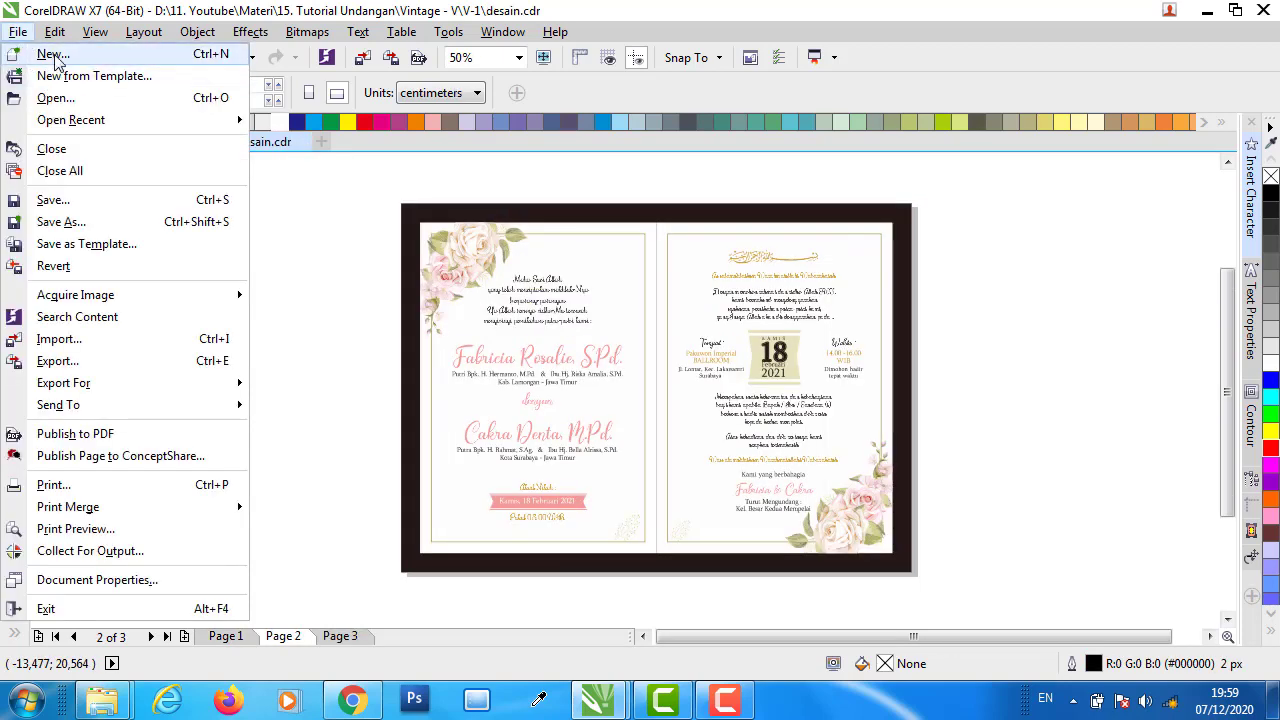
left_click(40, 51)
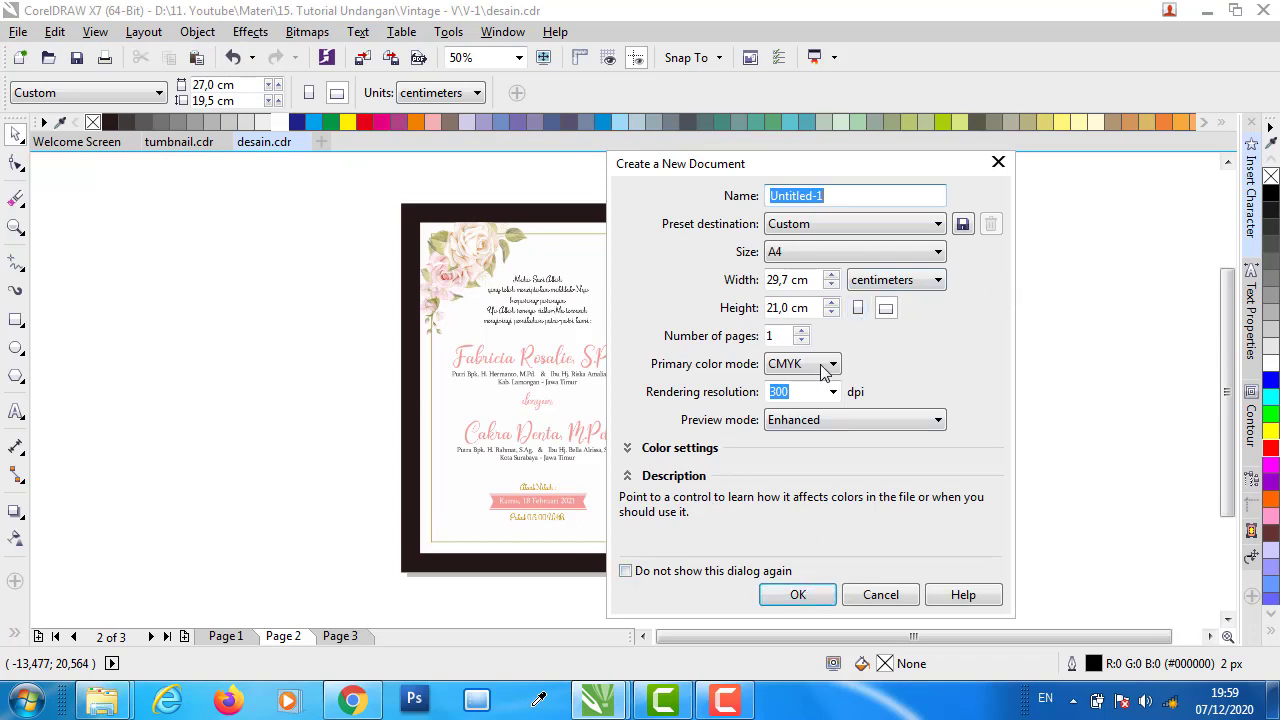
left_click(832, 364)
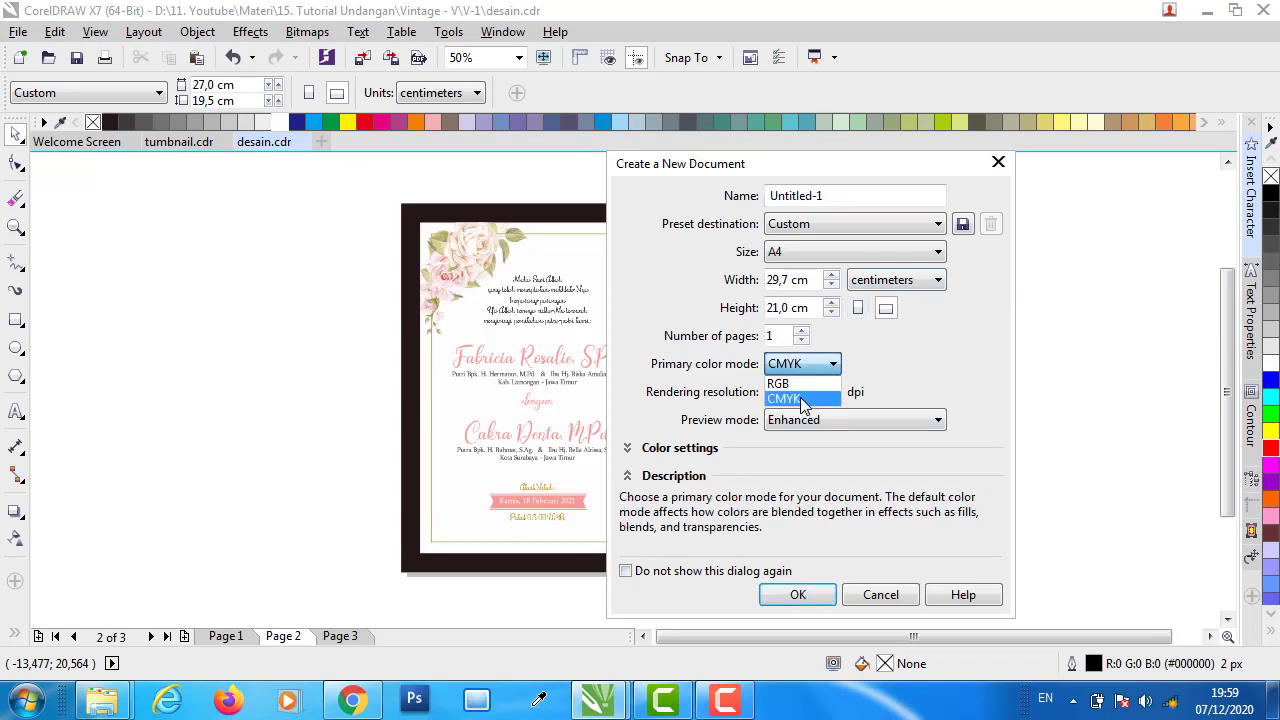
left_click(800, 392)
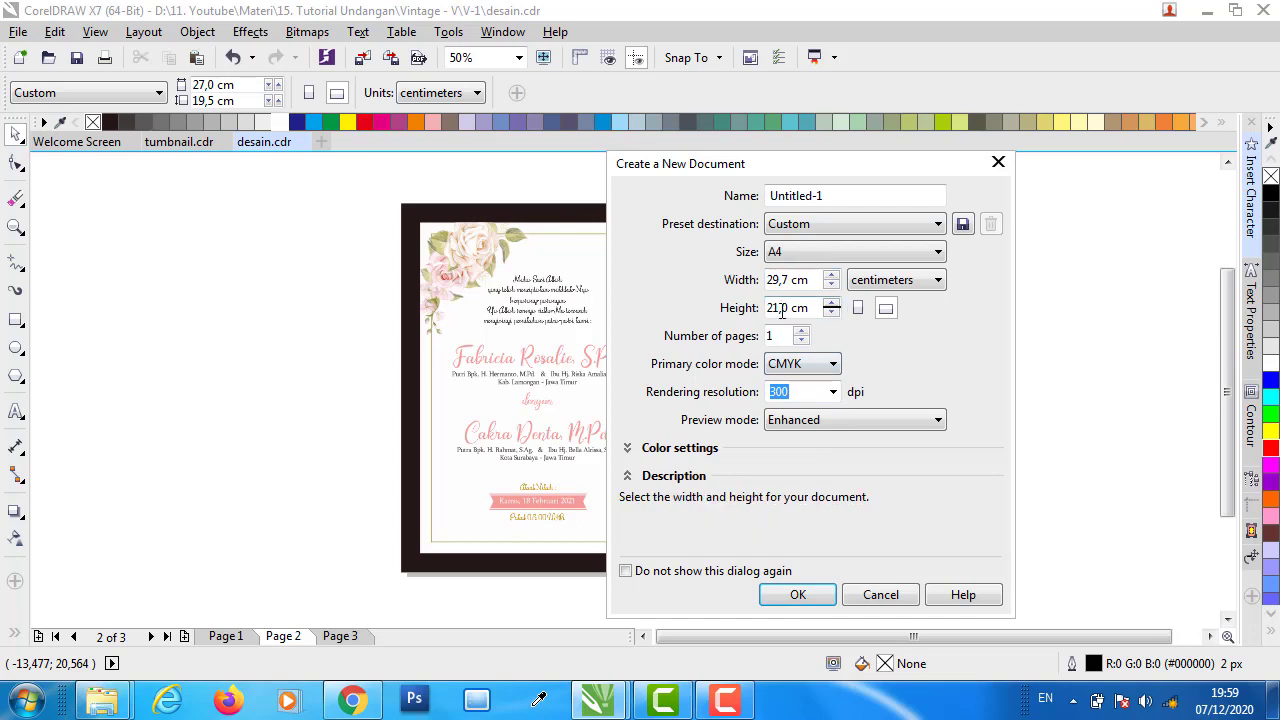
left_click(826, 598)
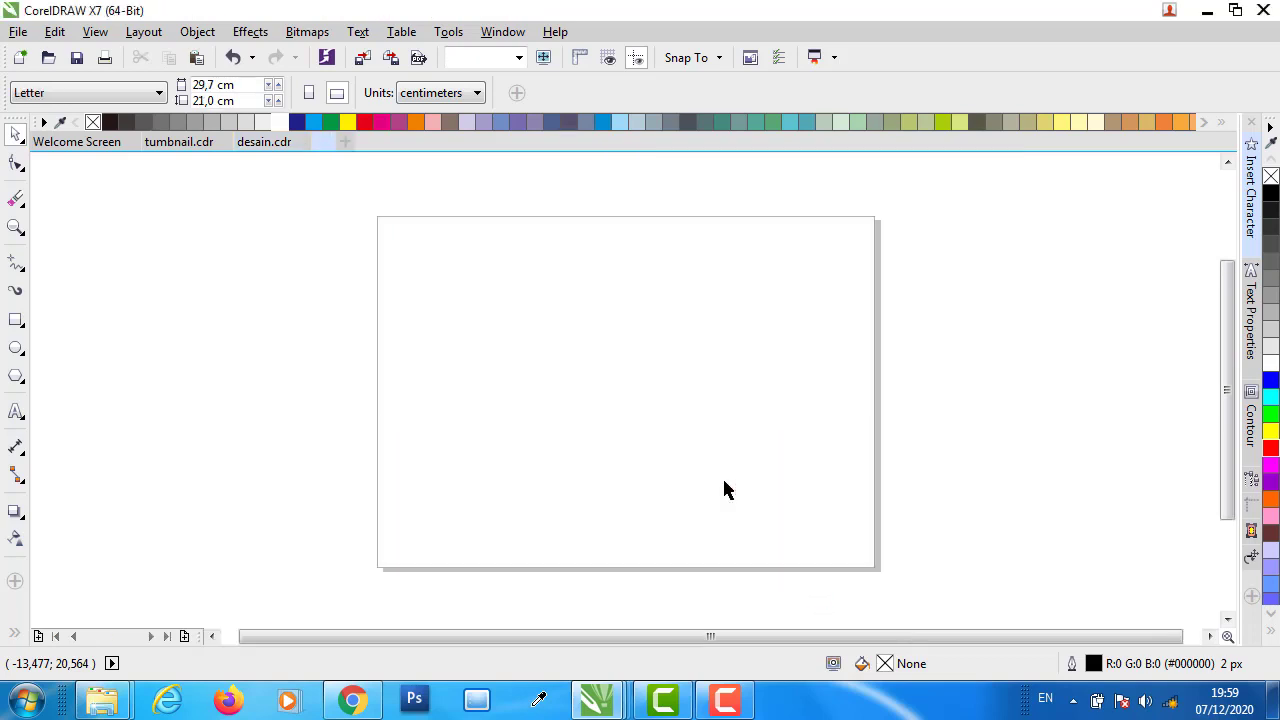
left_click(265, 146)
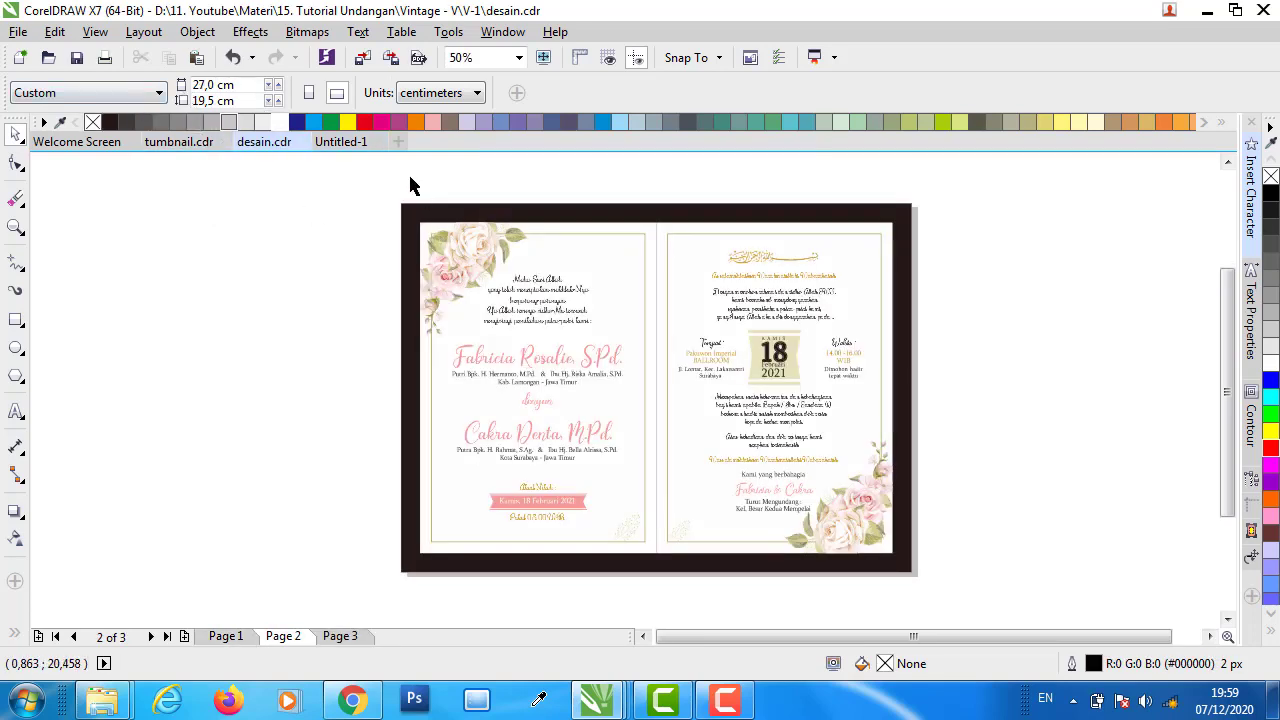
- Set Untitled-1's page to 25,0 × 17,5 cm landscape, matching the desain.cdr spread
left_click_drag(410, 180, 905, 598)
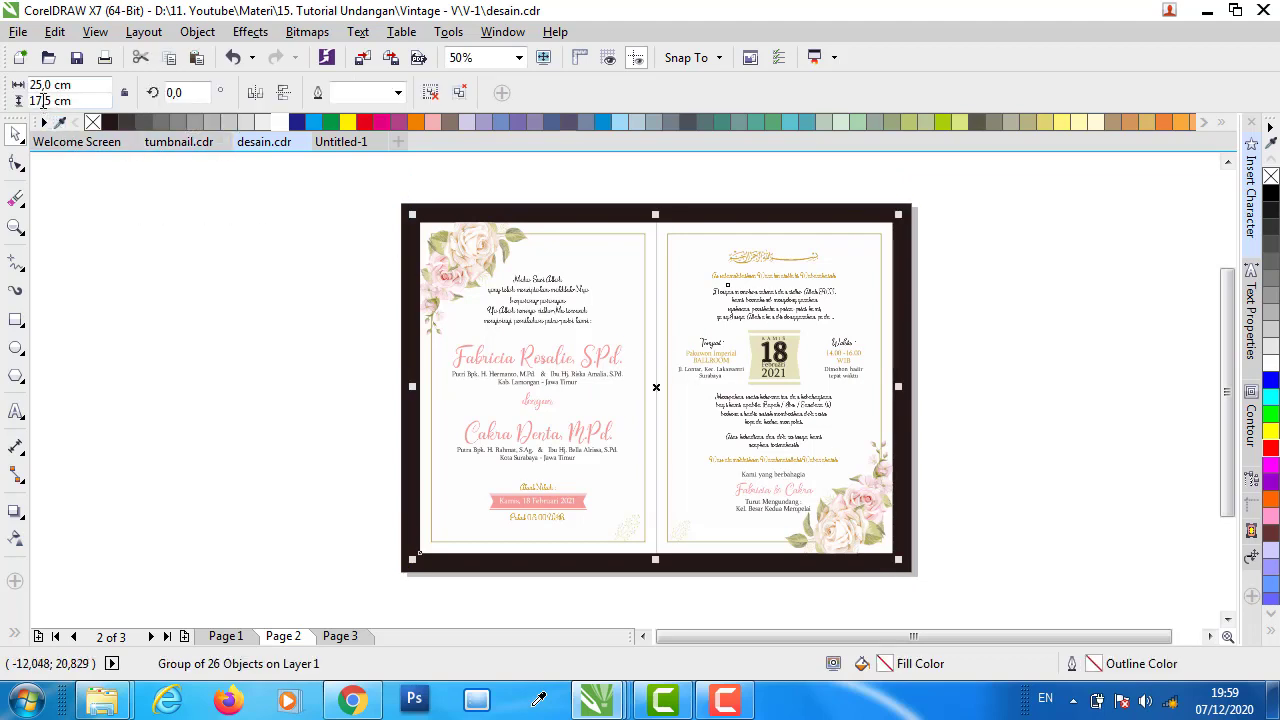
left_click(335, 144)
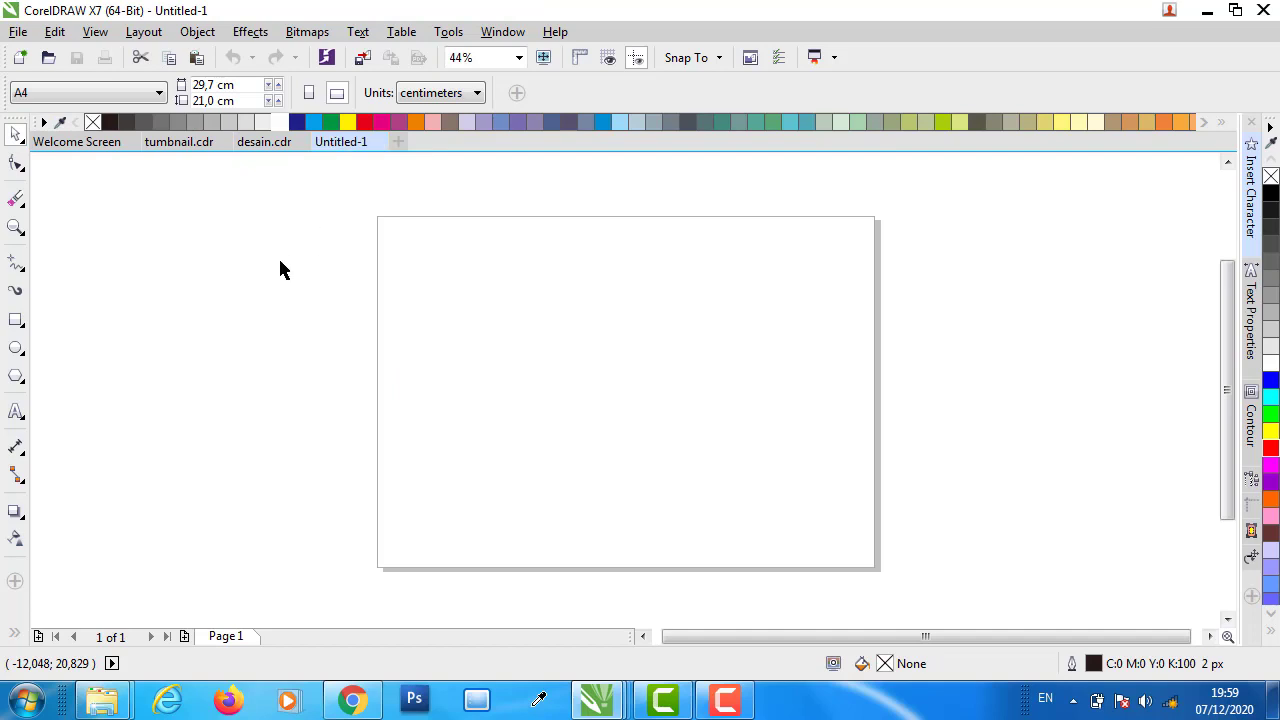
left_click(213, 87)
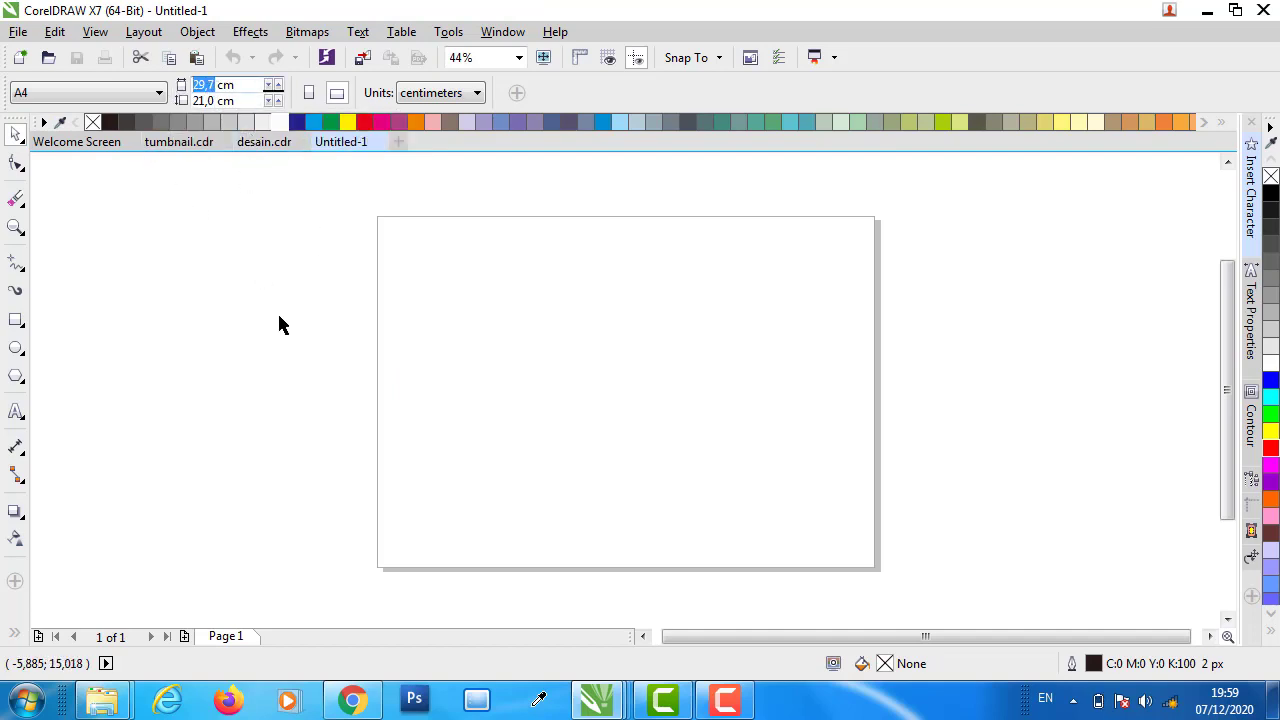
type("17,5")
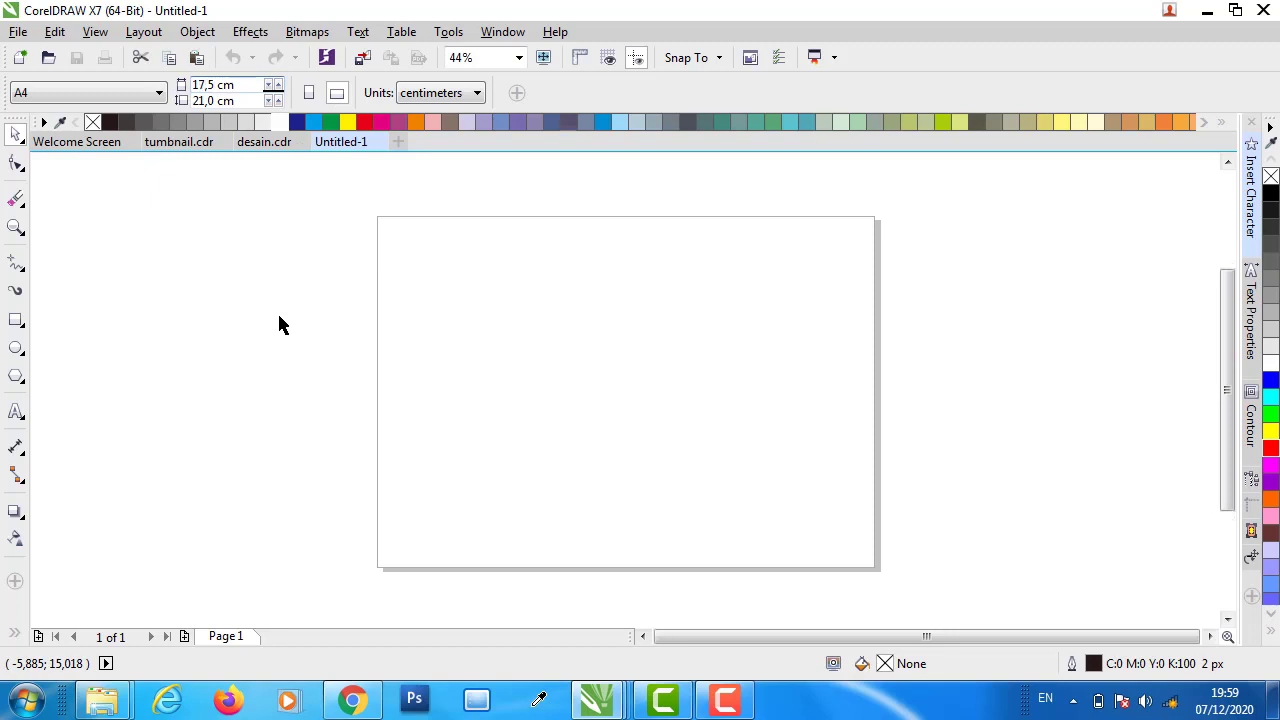
key("Return")
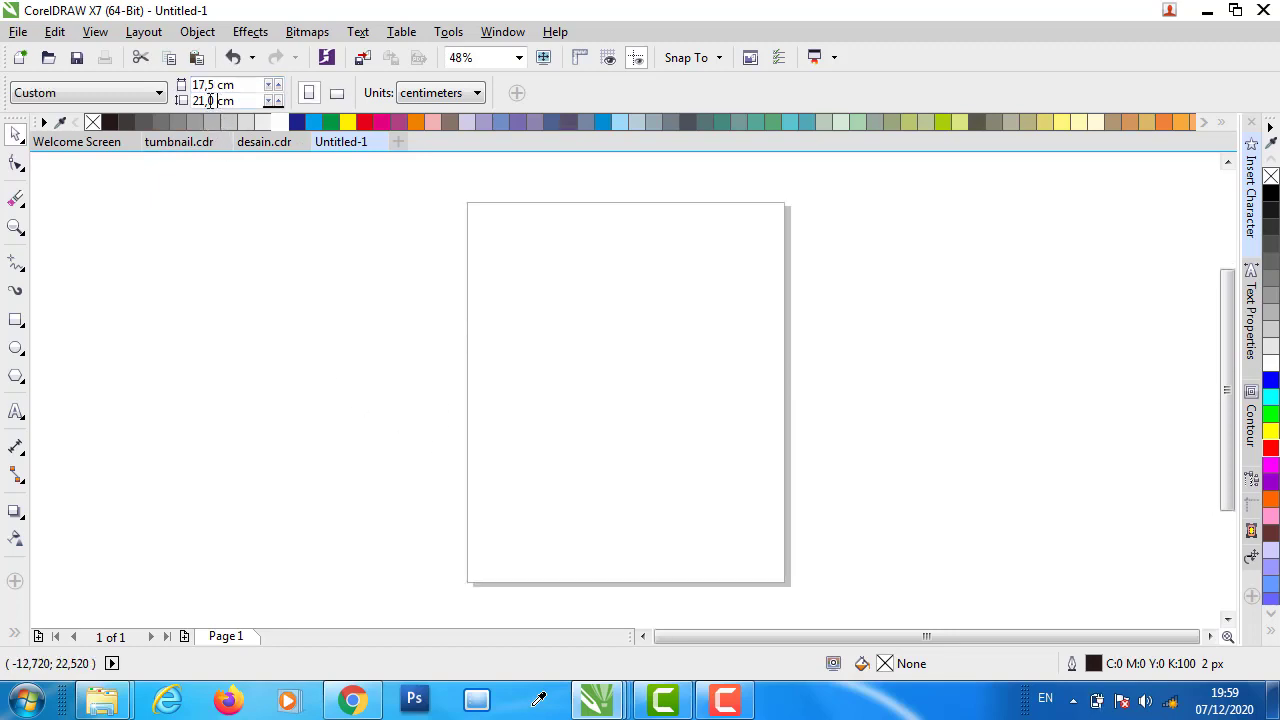
double_click(205, 100)
type("25")
key("Return")
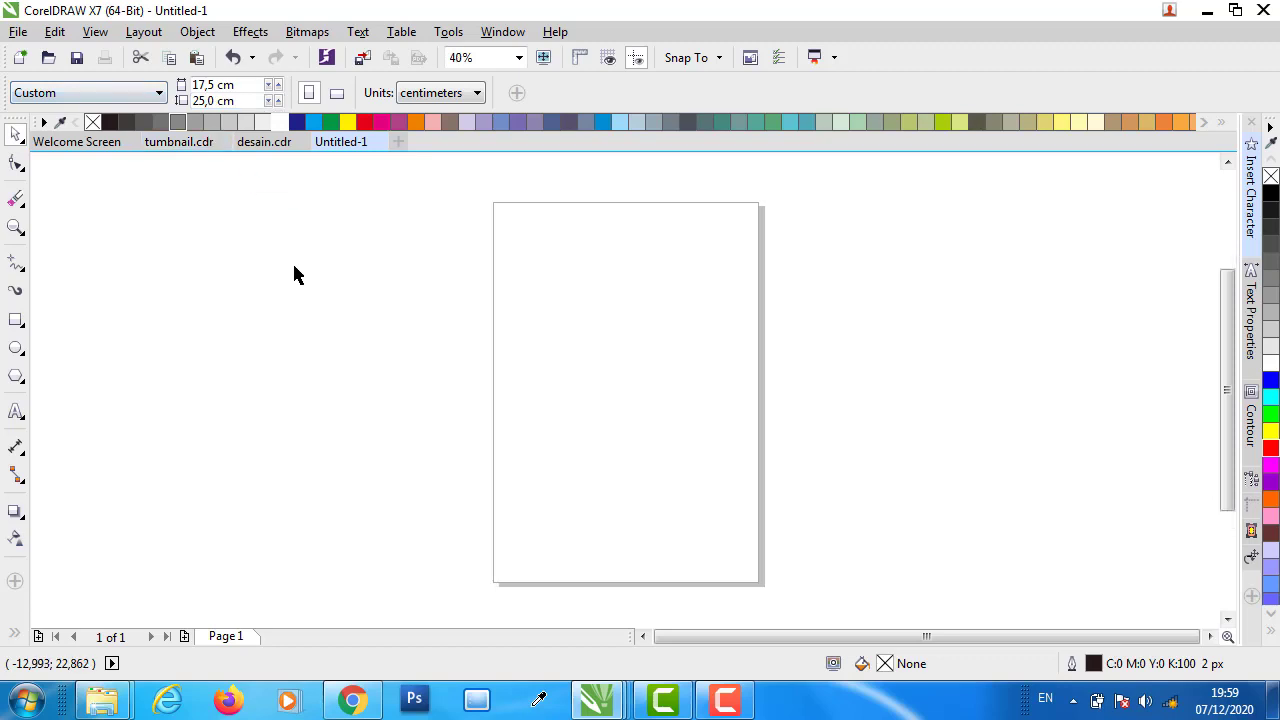
left_click(337, 93)
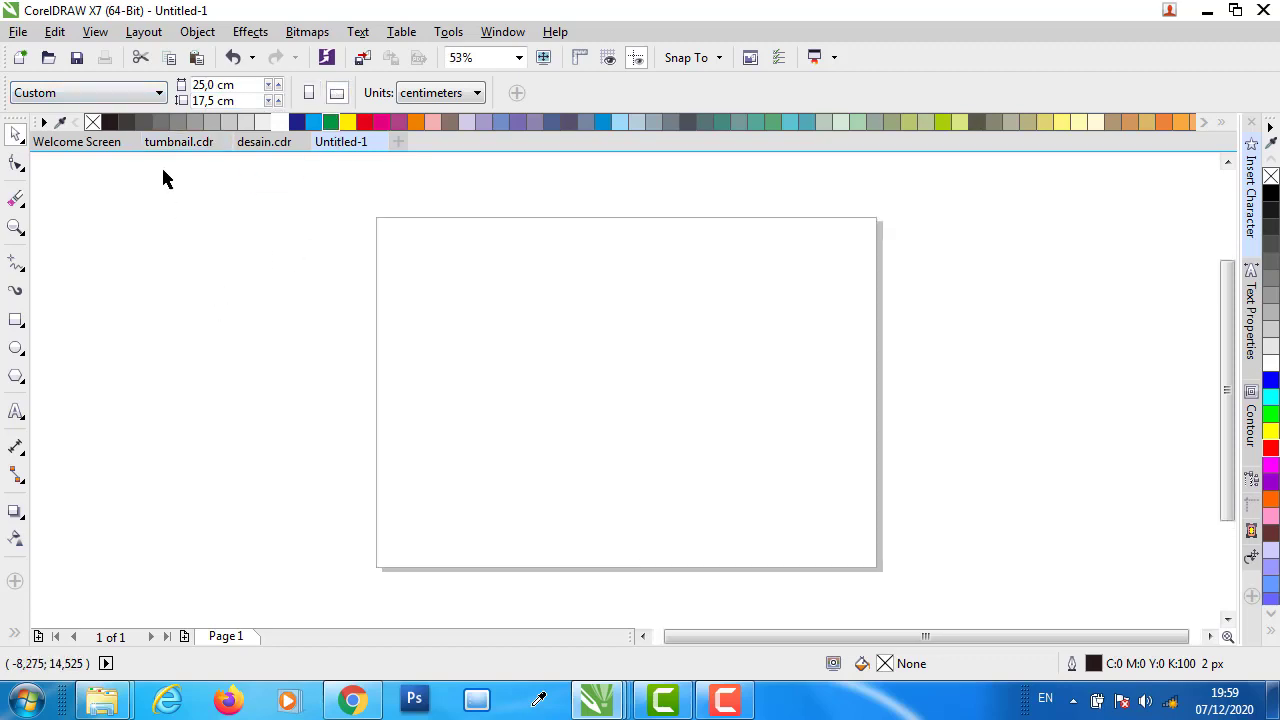
left_click(259, 145)
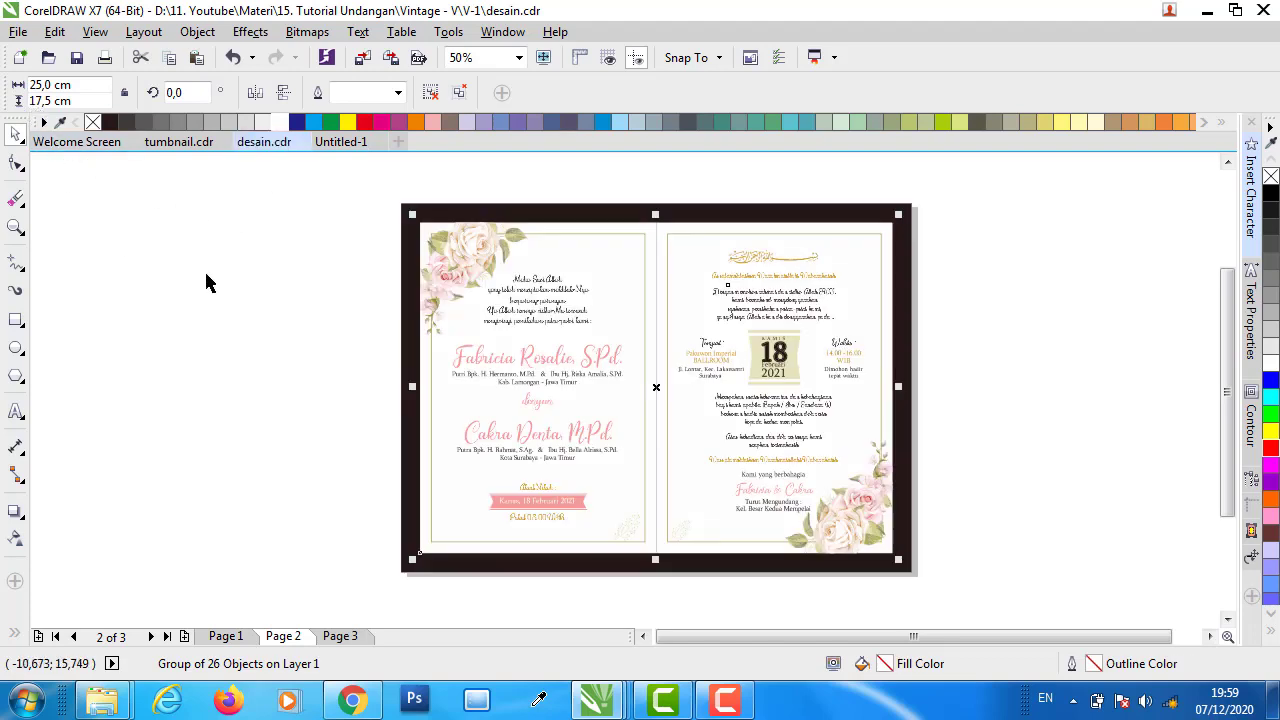
left_click(336, 145)
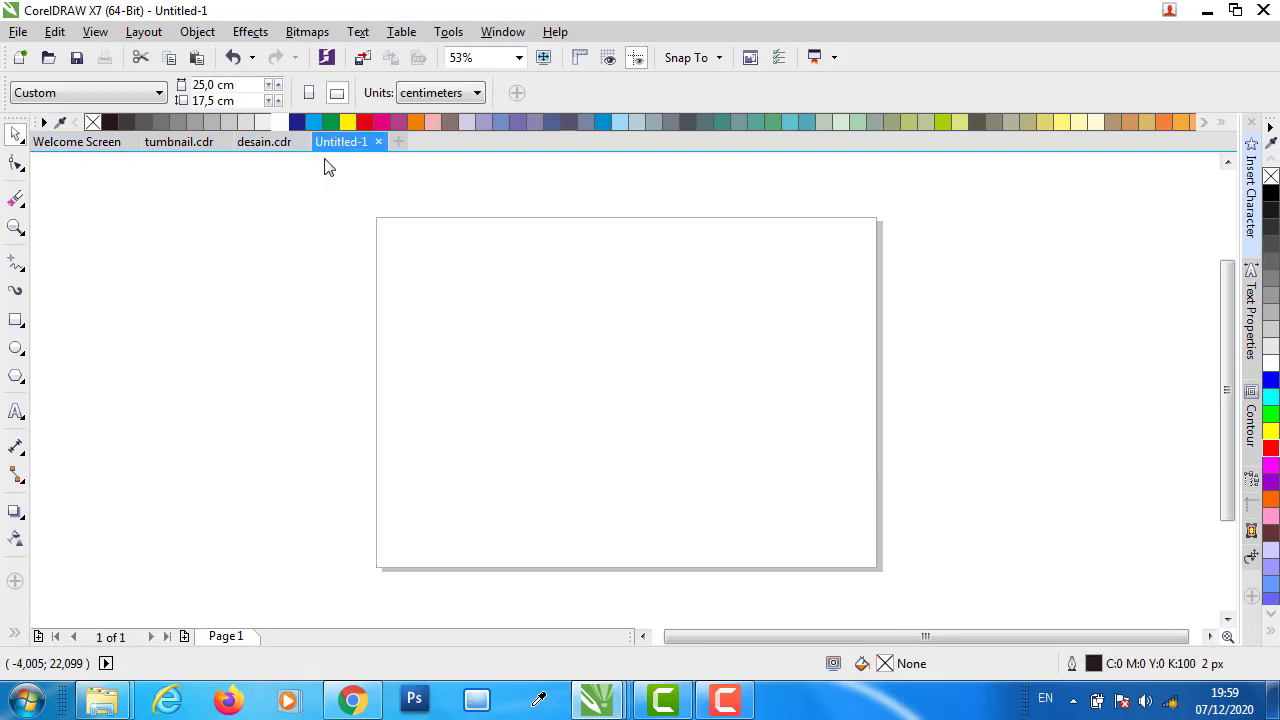
left_click(265, 145)
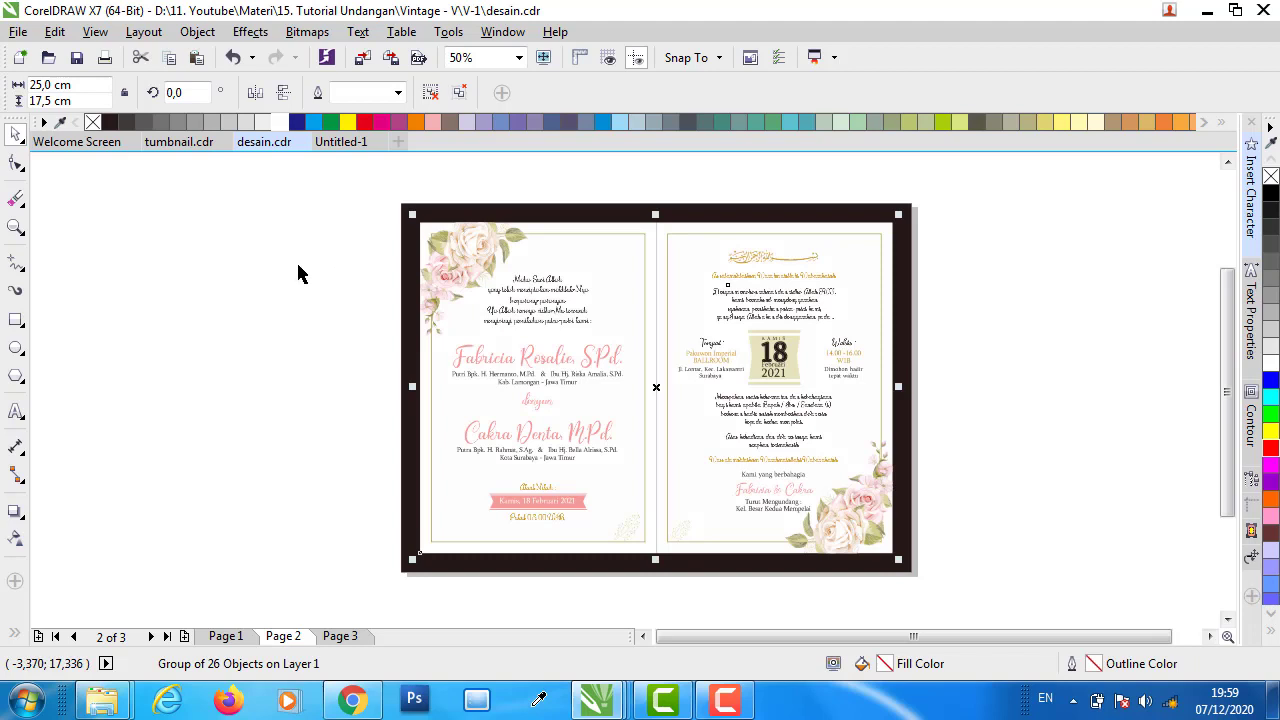
- Select the design objects and view page 1 of the invitation
left_click(445, 192)
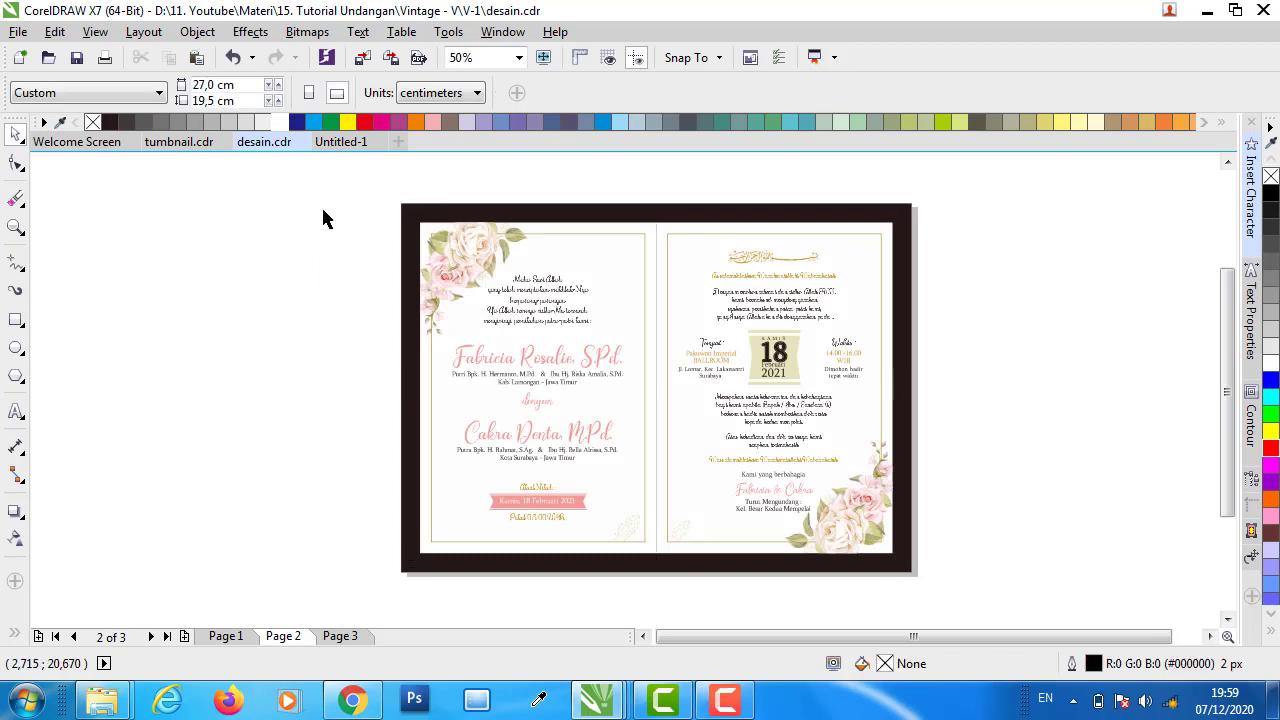
mouse_move(415, 177)
left_mouse_down()
mouse_move(900, 602)
mouse_move(156, 409)
left_mouse_up()
left_click(229, 637)
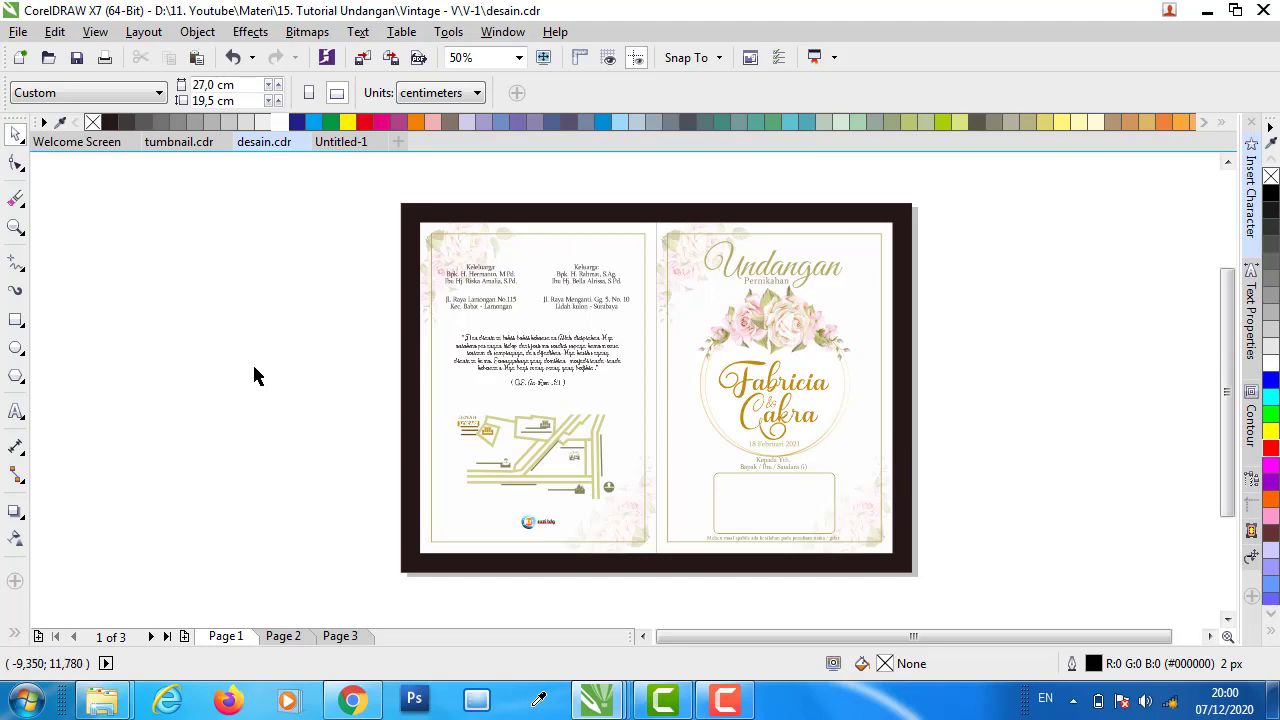
scroll(262, 395, "down", 2)
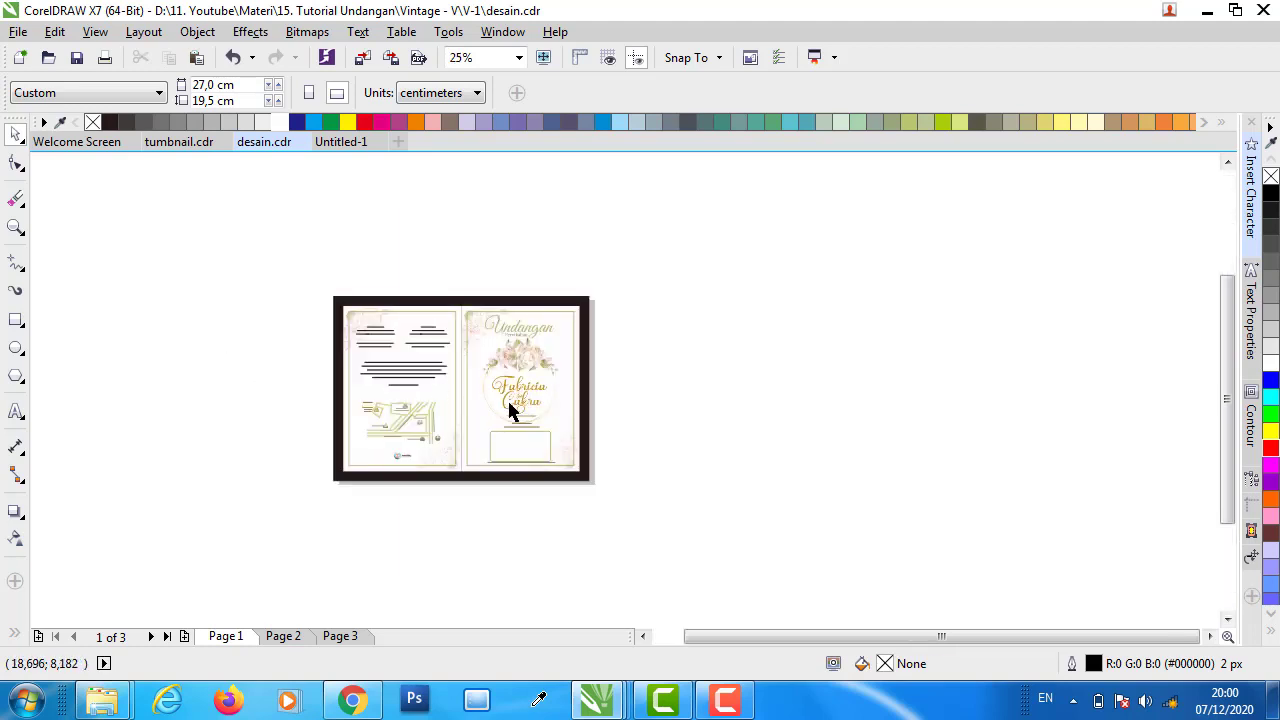
scroll(511, 409, "up", 1)
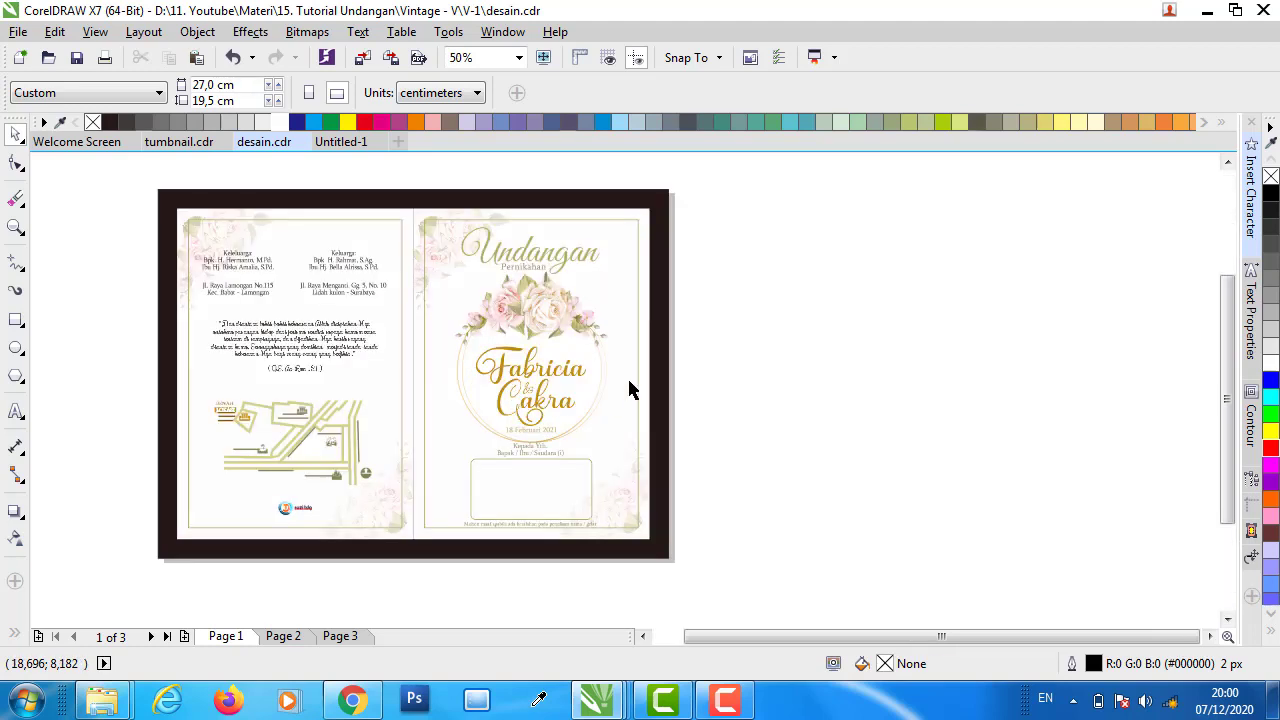
- Draw a rectangle to the right of the page 1 invitation spread
left_click(16, 320)
mouse_move(716, 223)
left_mouse_down()
mouse_move(1005, 472)
mouse_move(1088, 482)
left_mouse_up()
left_click(14, 133)
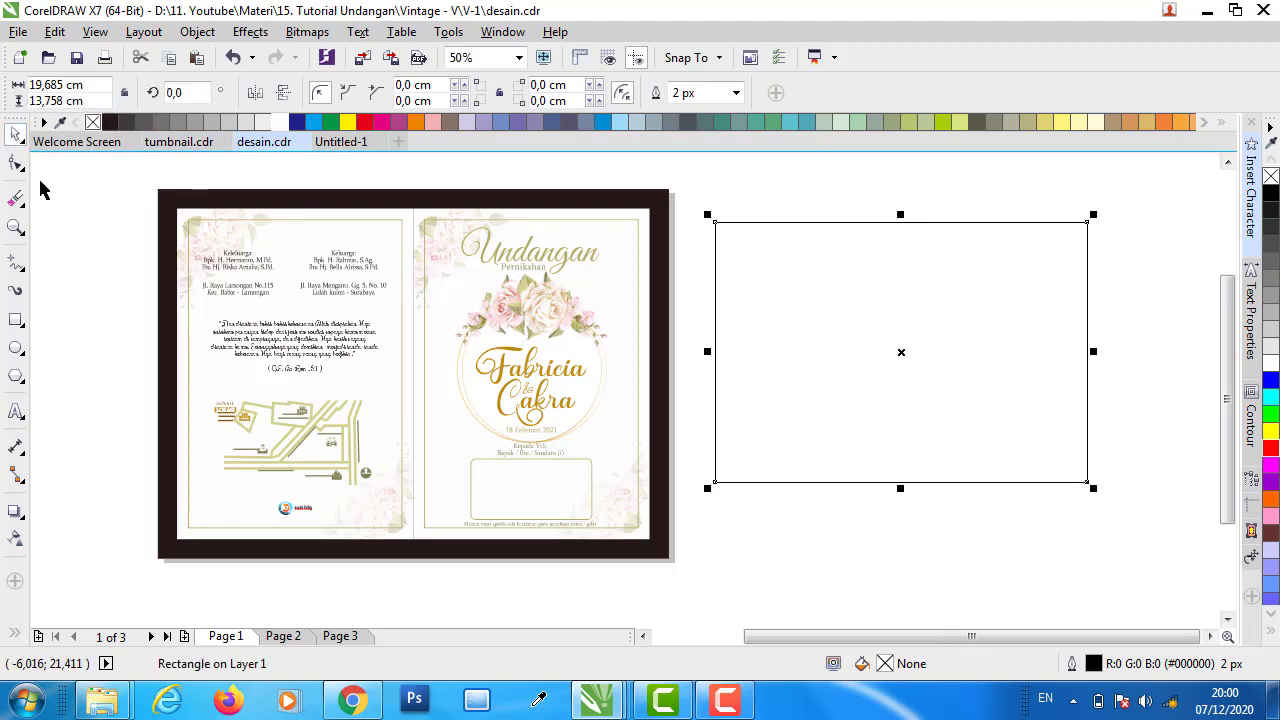
left_click(102, 238)
mouse_move(171, 170)
left_mouse_down()
mouse_move(634, 526)
mouse_move(657, 574)
left_mouse_up()
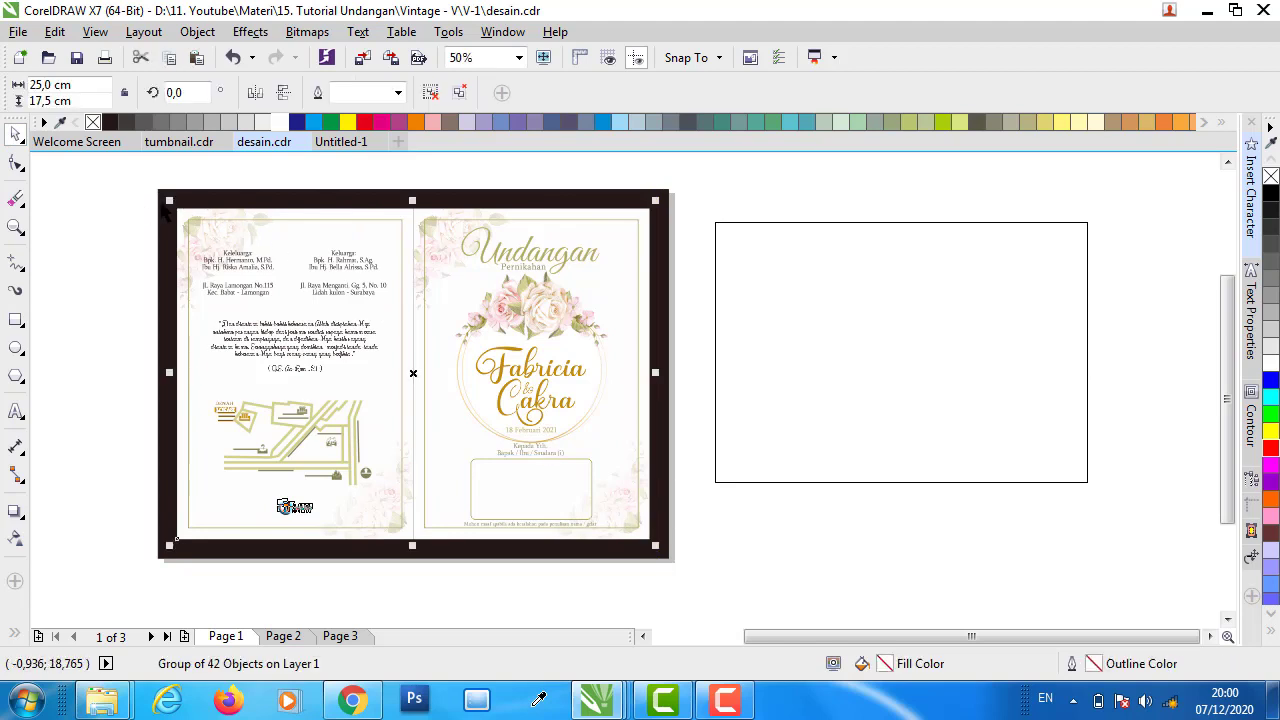
left_click(756, 222)
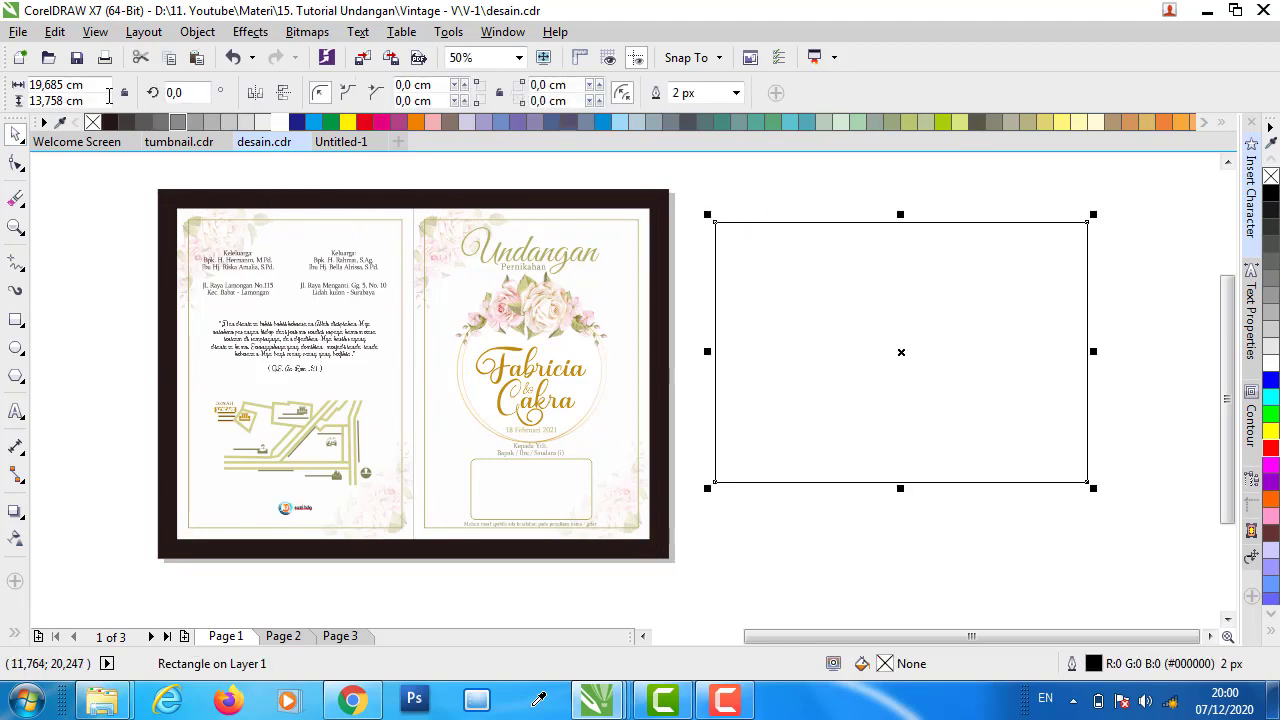
- Size the rectangle to 25,0 × 17,5 cm and move it beside the spread
left_click_drag(82, 84, 3, 84)
type("25")
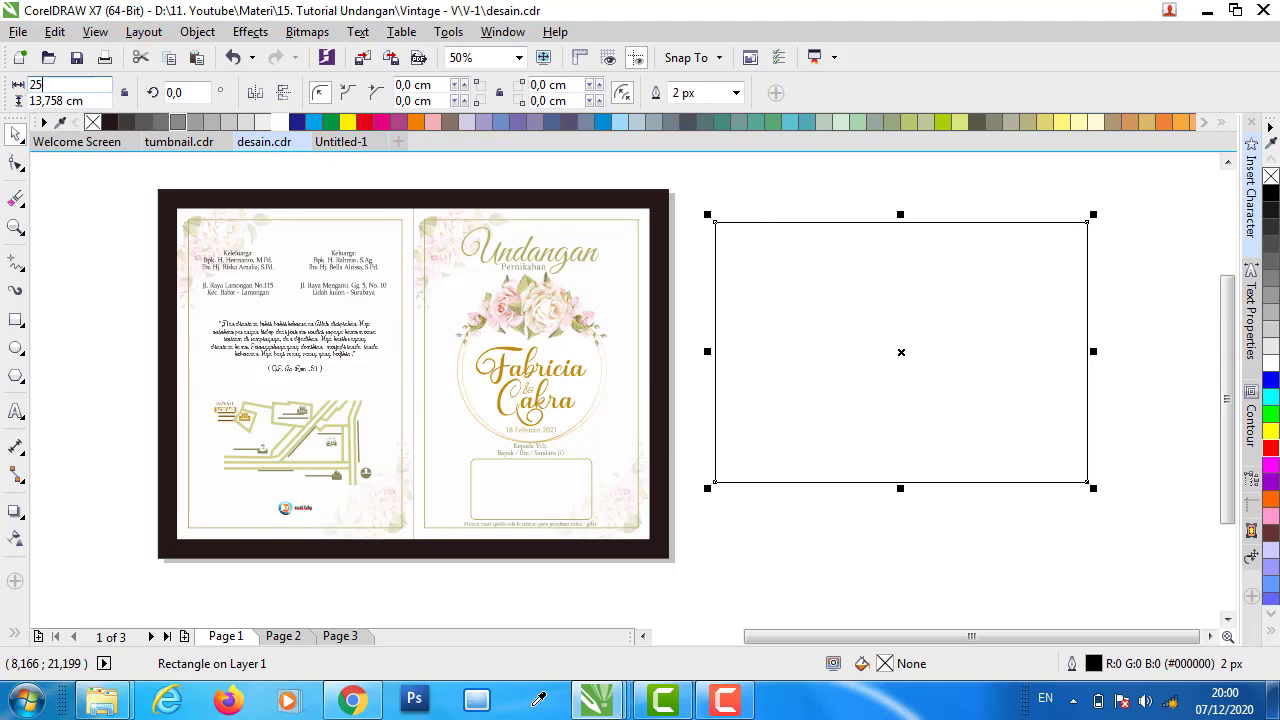
key("Return")
left_click_drag(84, 101, 20, 106)
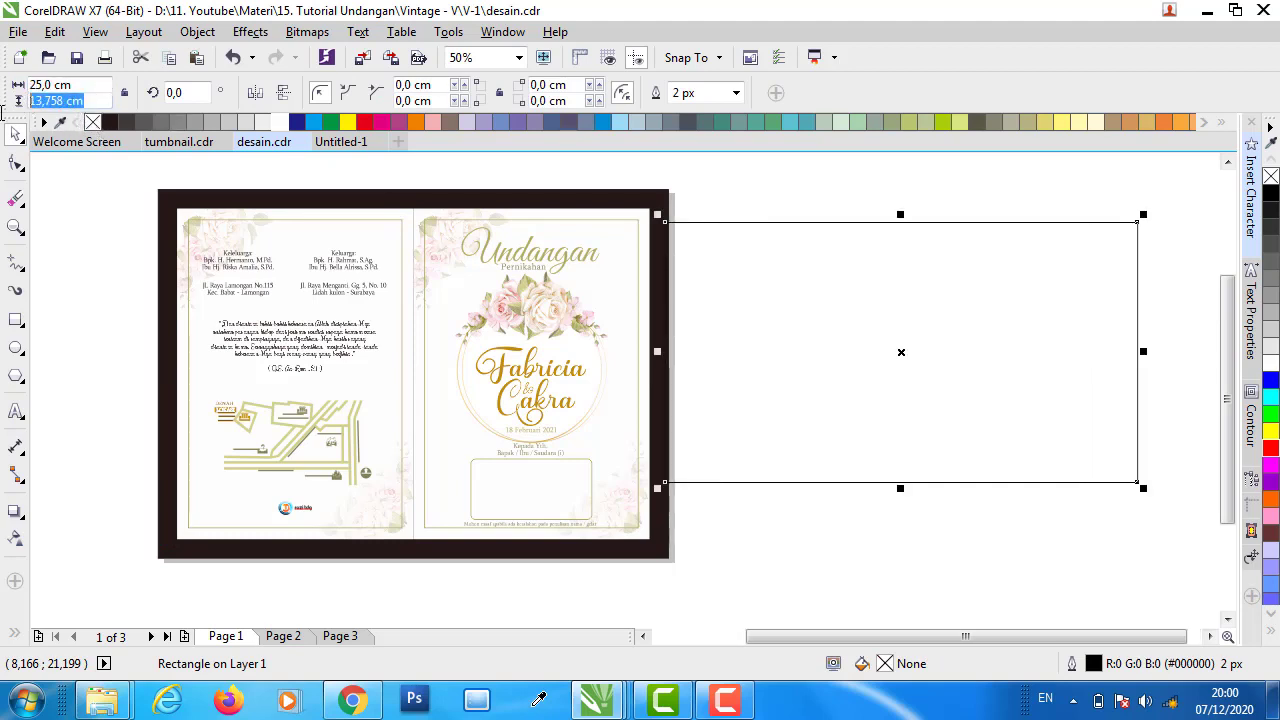
type("17,5")
key("Return")
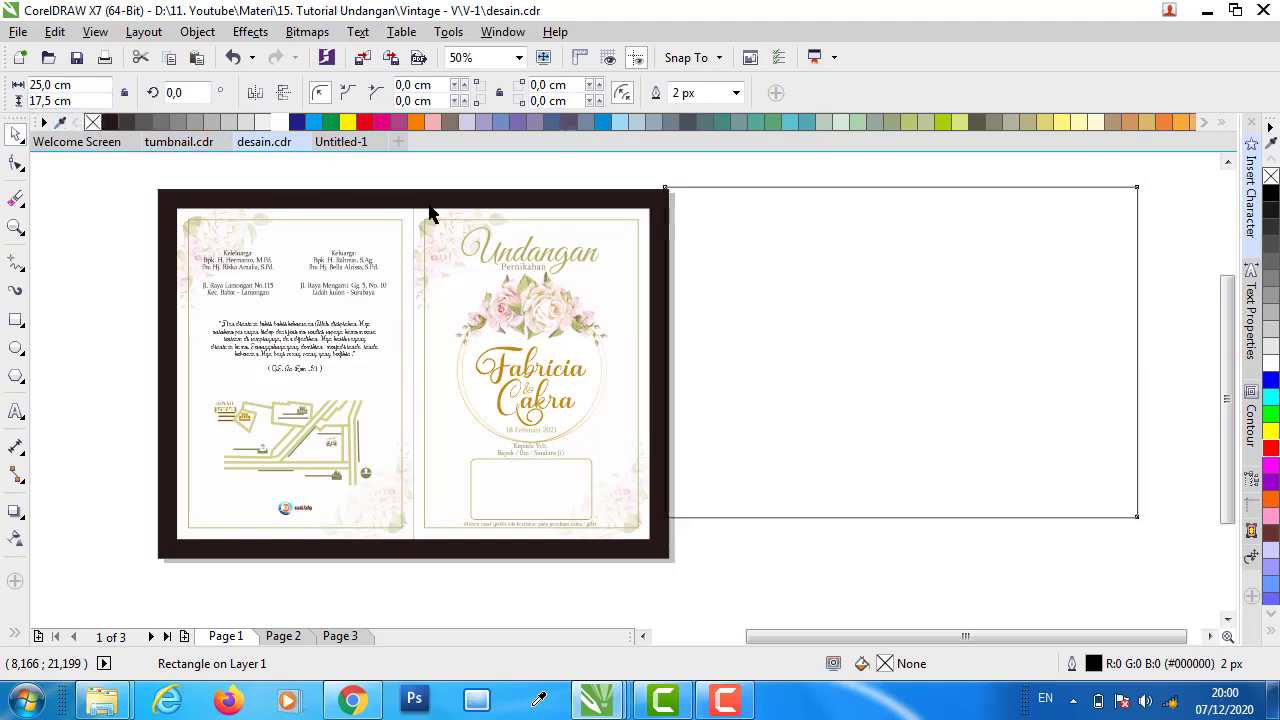
left_click_drag(666, 255, 750, 278)
- Raise screen brightness to maximum in Power Options, then close it
left_click(1097, 700)
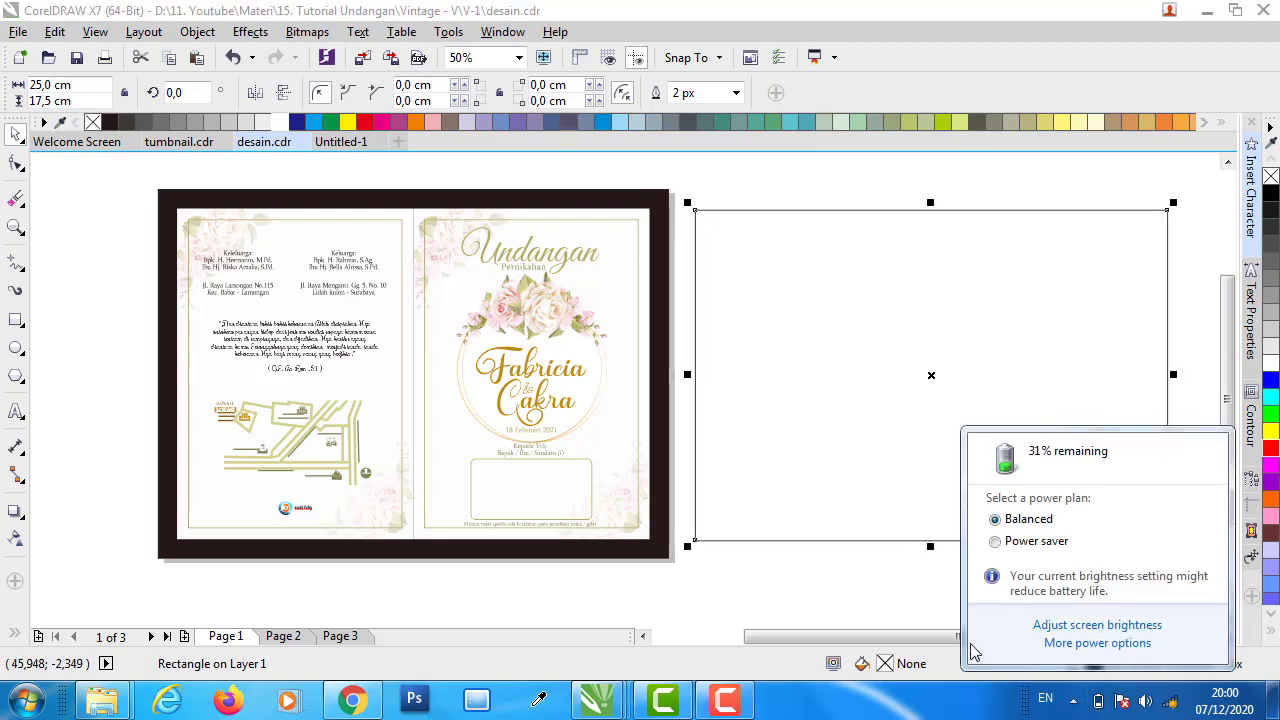
left_click(1045, 627)
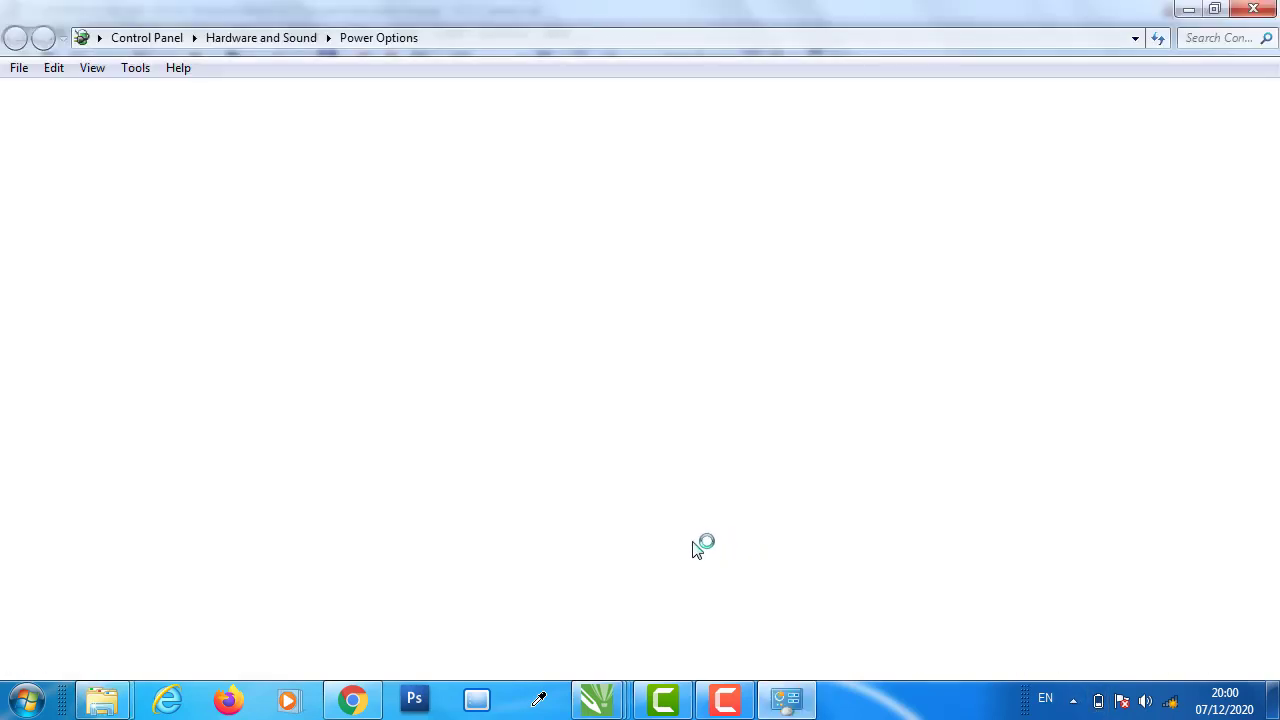
left_click_drag(817, 656, 850, 656)
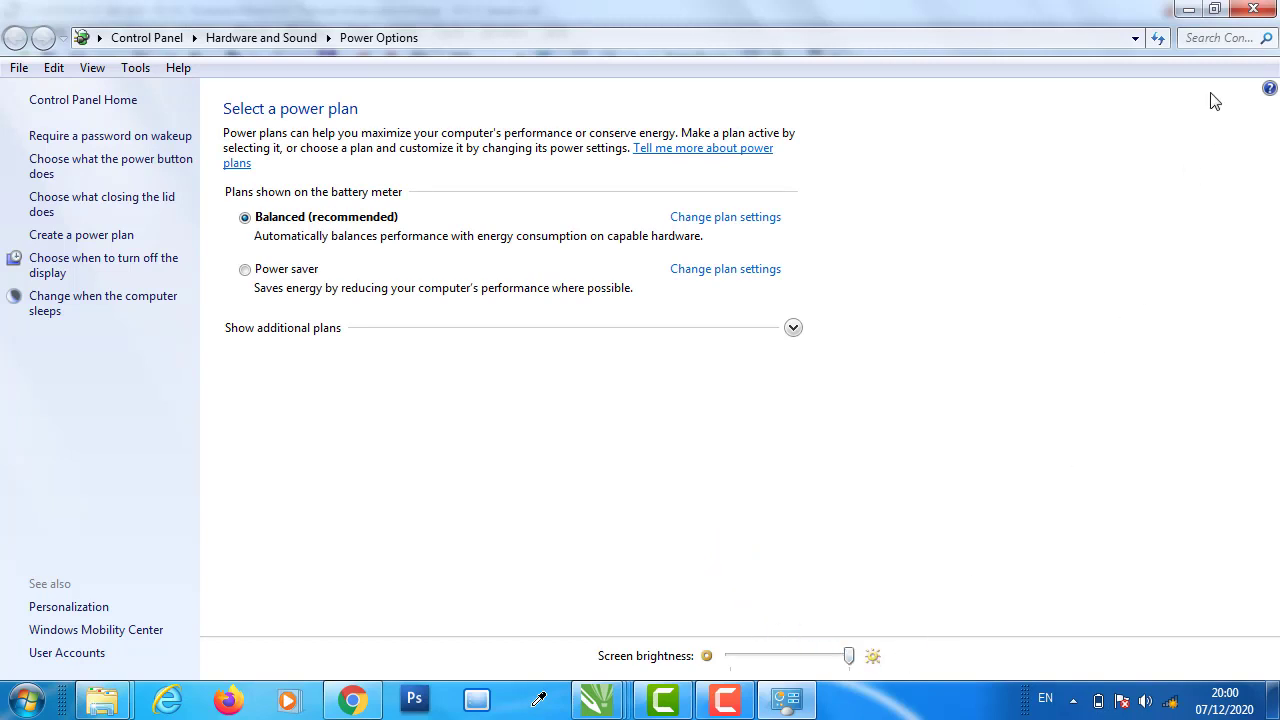
left_click(1263, 14)
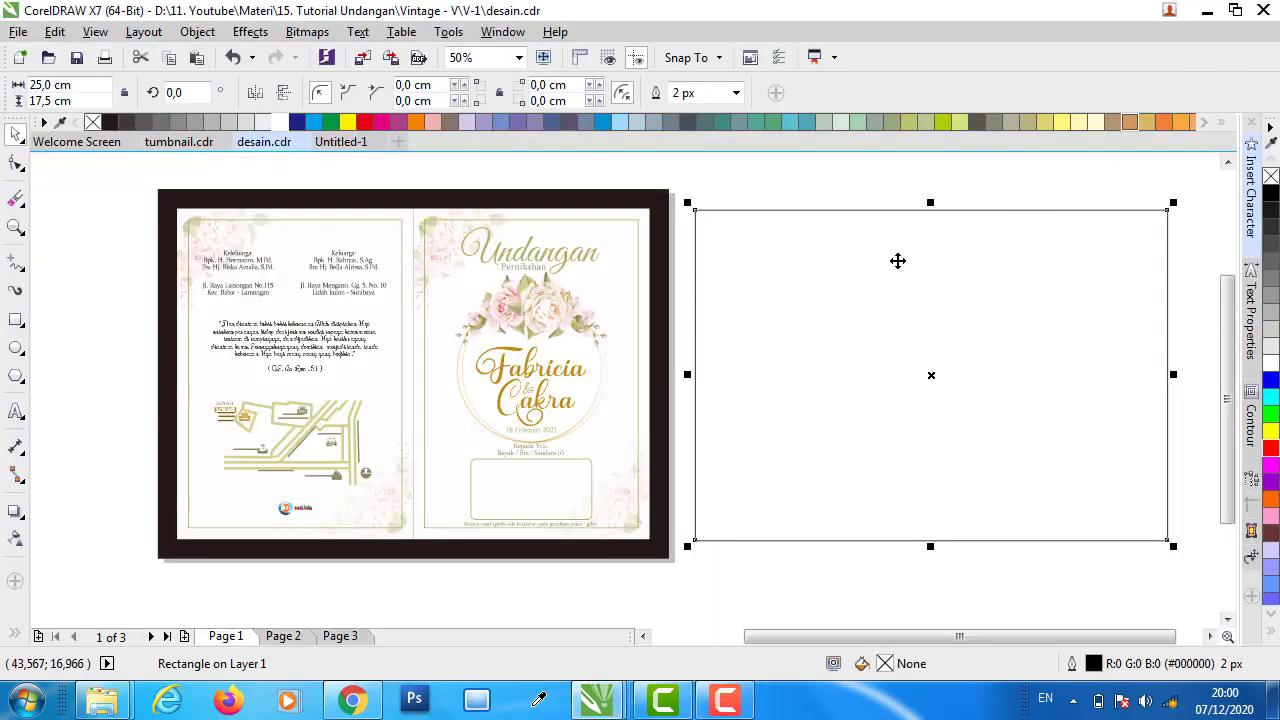
- Change the blank rectangle beside the reference to 12,5 cm wide
left_click(622, 222, "shift")
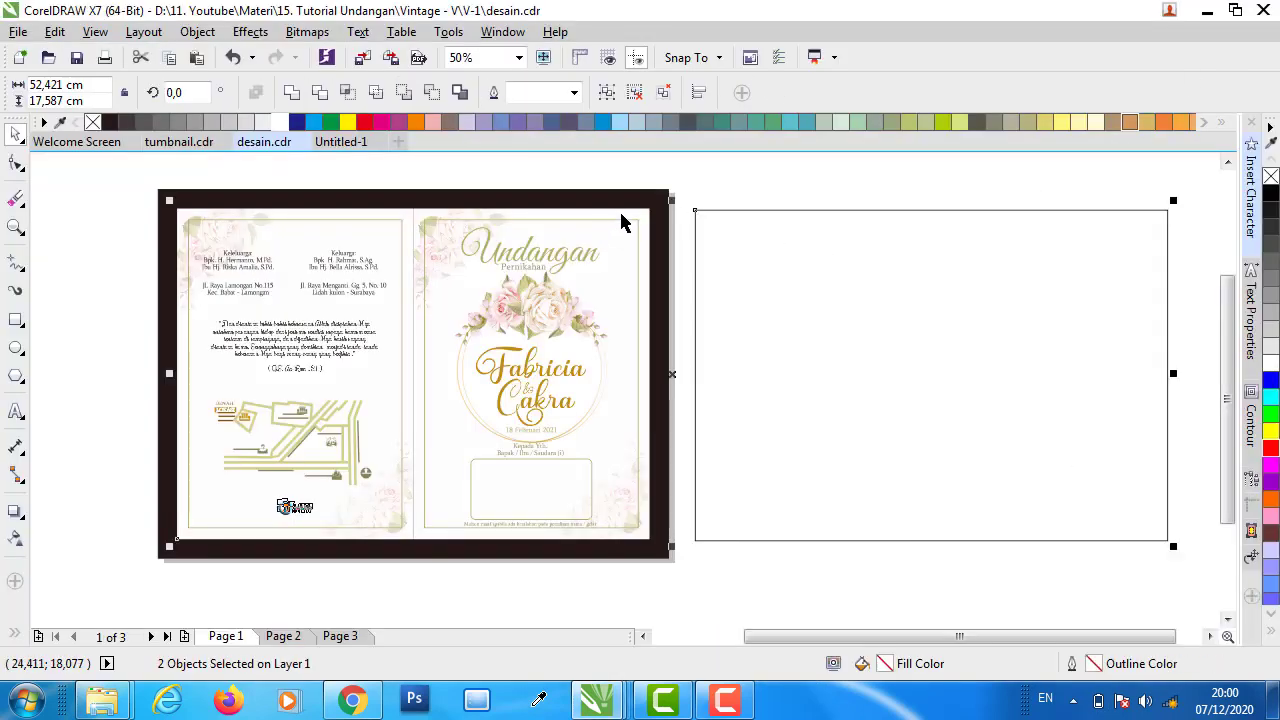
left_click(796, 180)
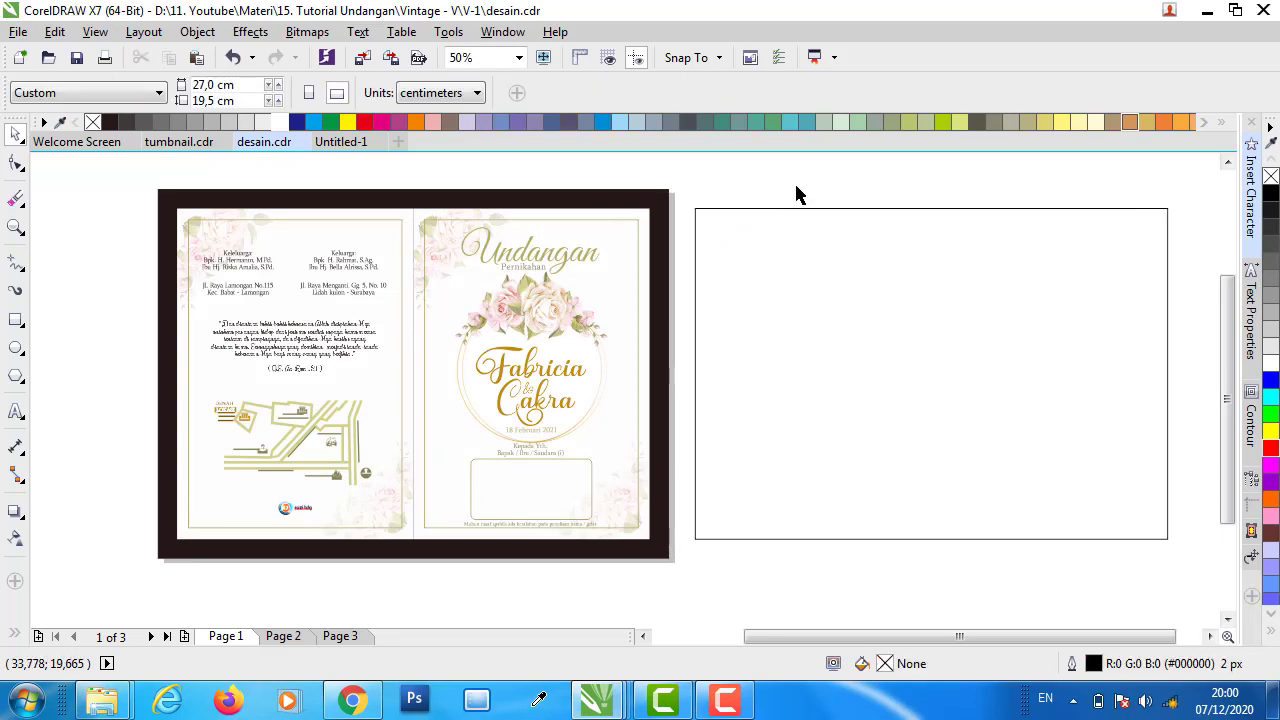
left_click(940, 320)
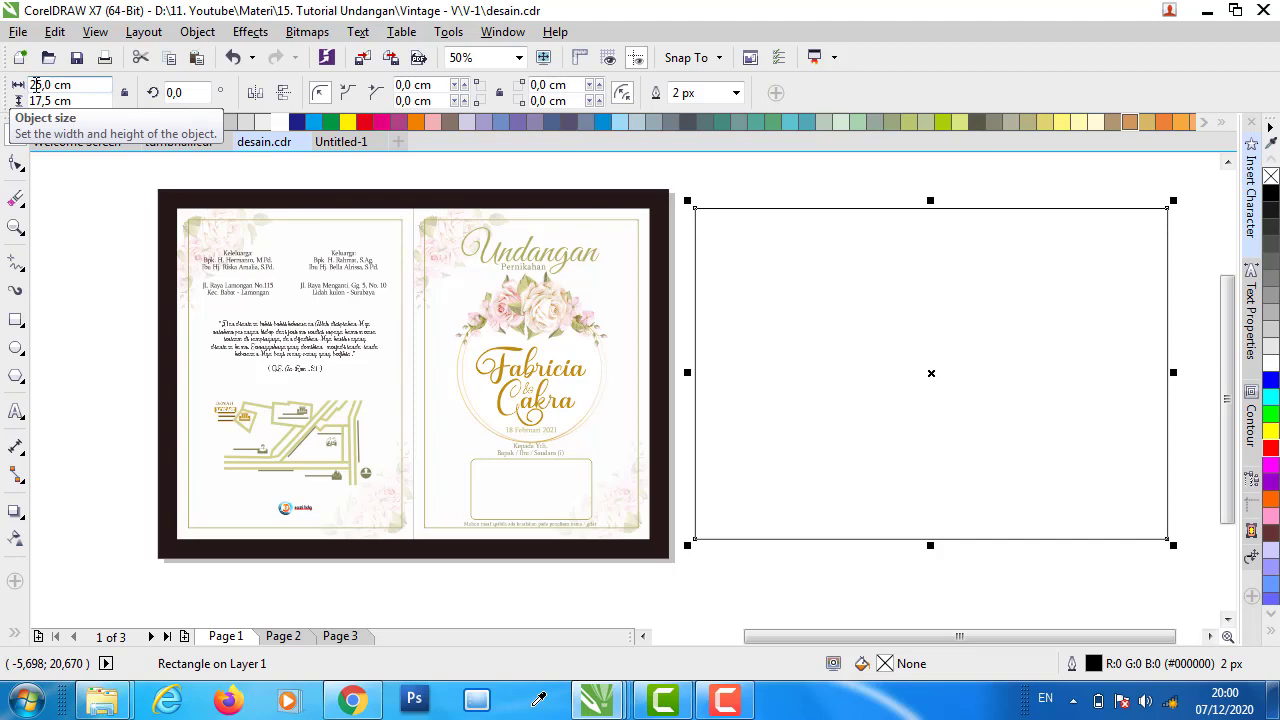
left_click(31, 86)
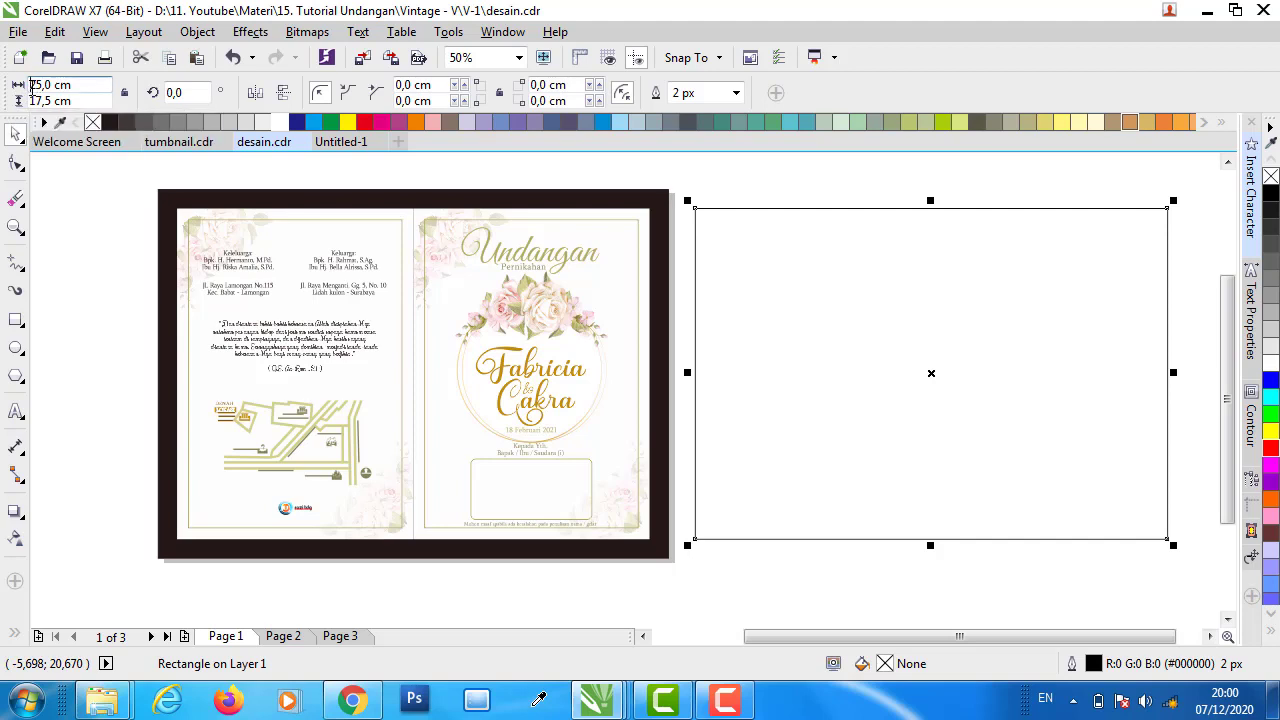
type("12")
type(",")
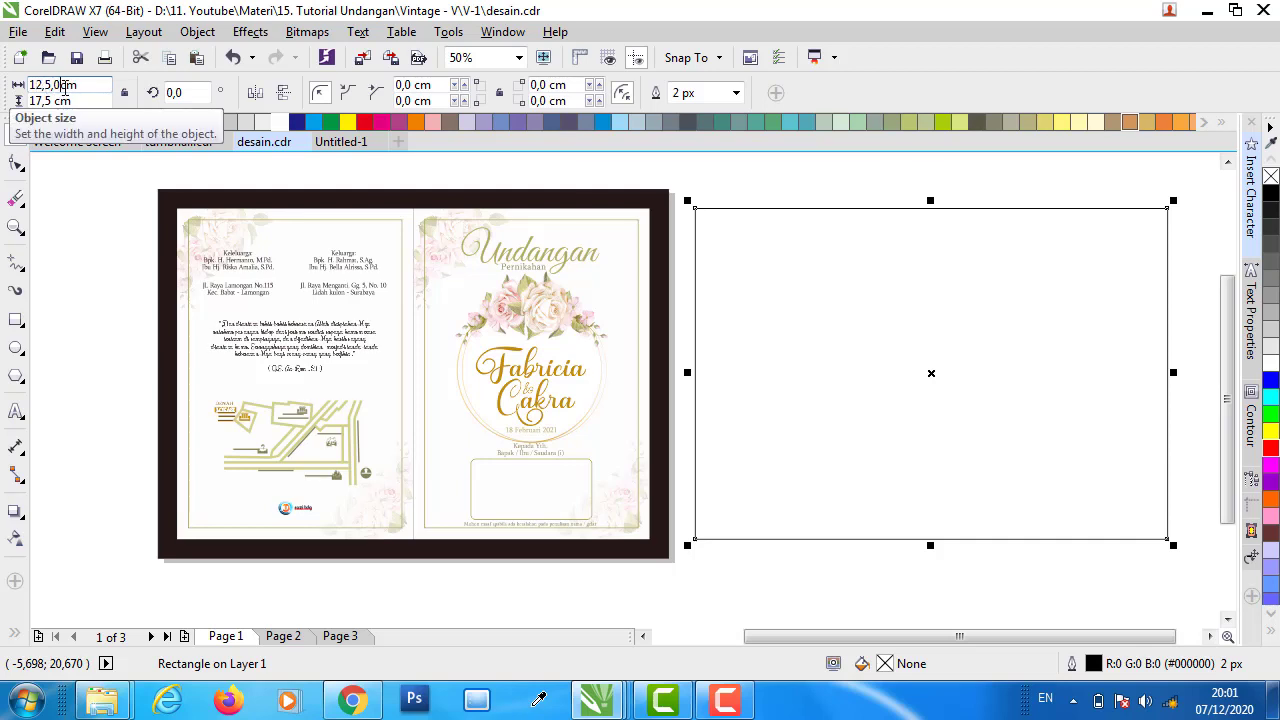
key("Return")
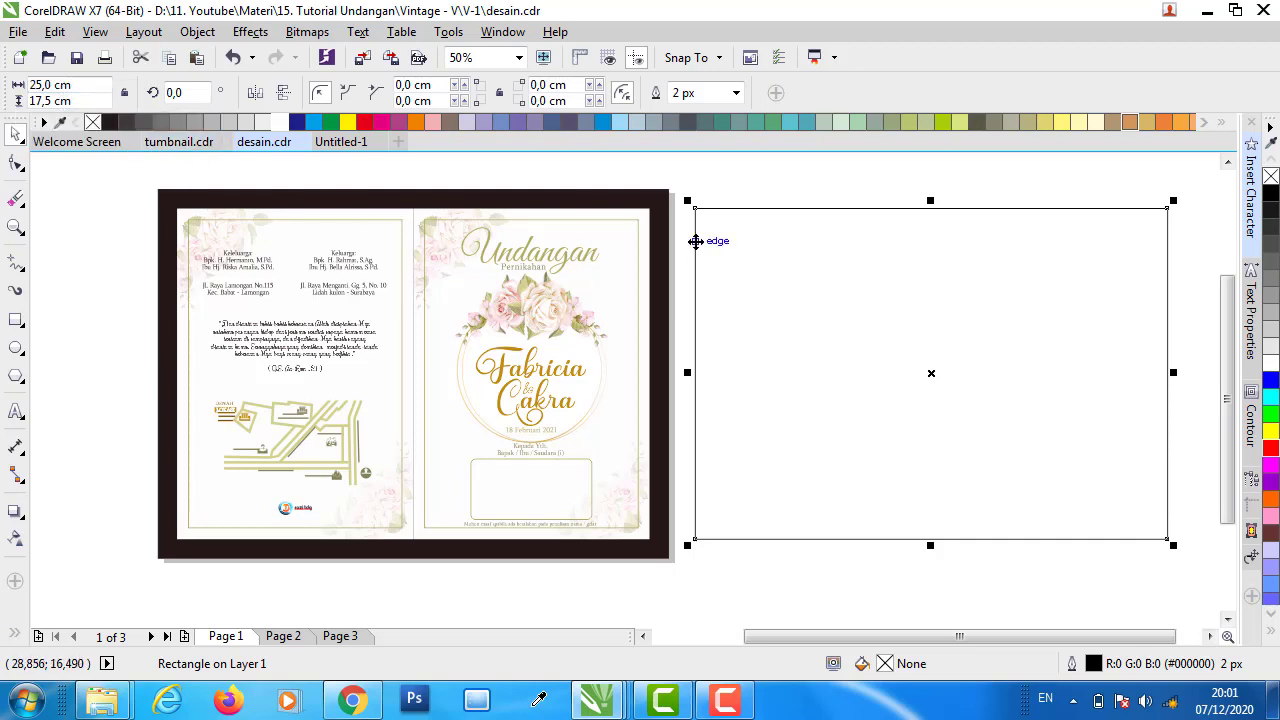
left_click(77, 200)
left_click(772, 262)
double_click(40, 85)
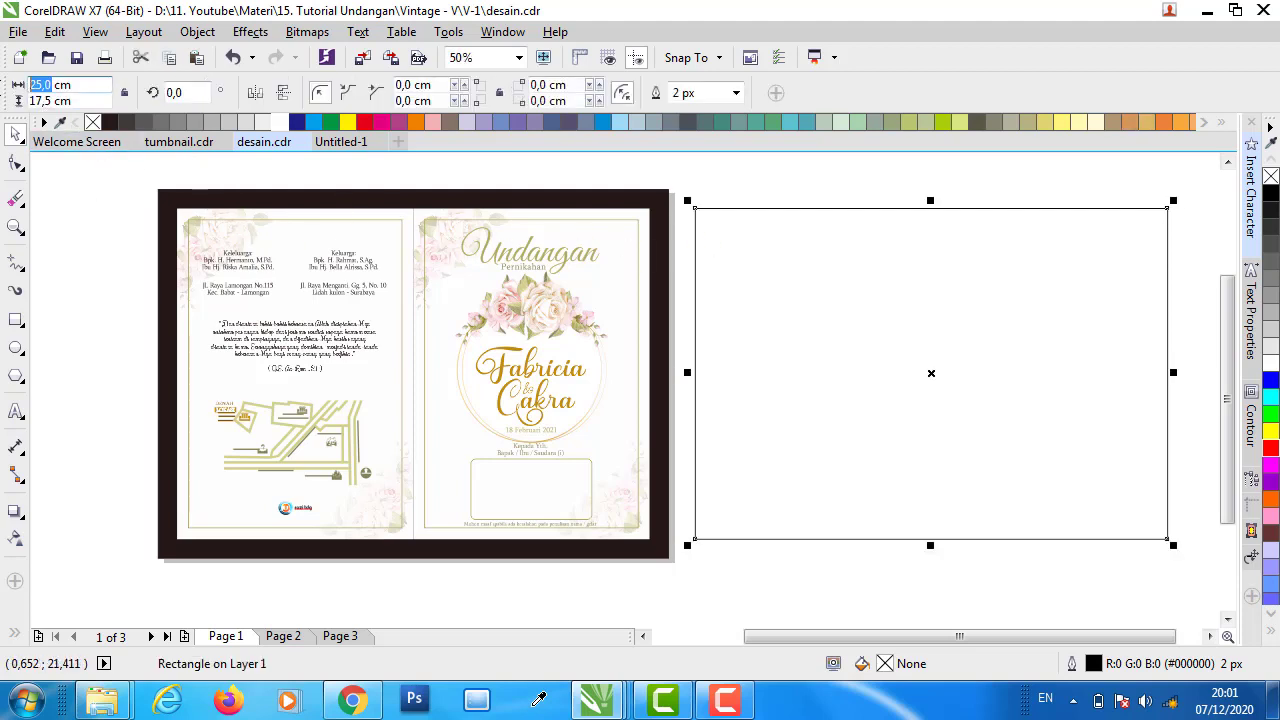
type("12,")
key("Return")
- Position the 12,5 cm panel beside the reference and drop a mirrored copy to its right
left_click_drag(991, 329, 851, 306)
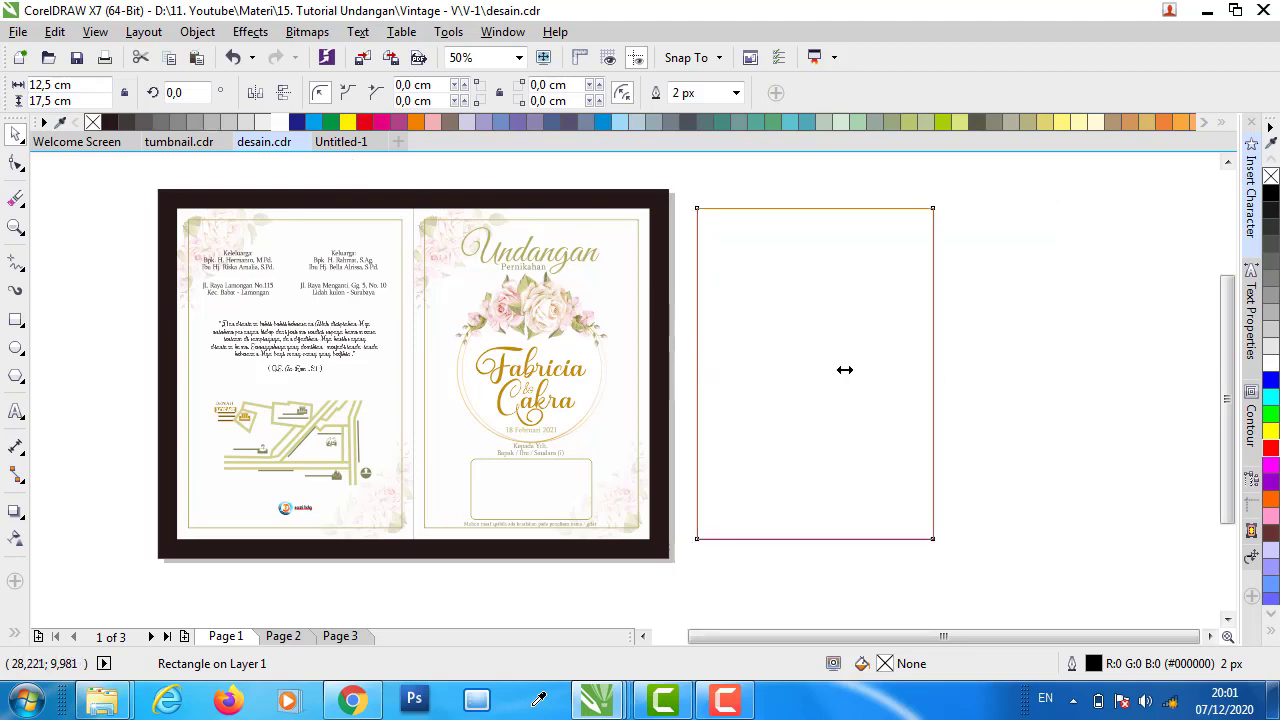
left_click_drag(844, 370, 1100, 353)
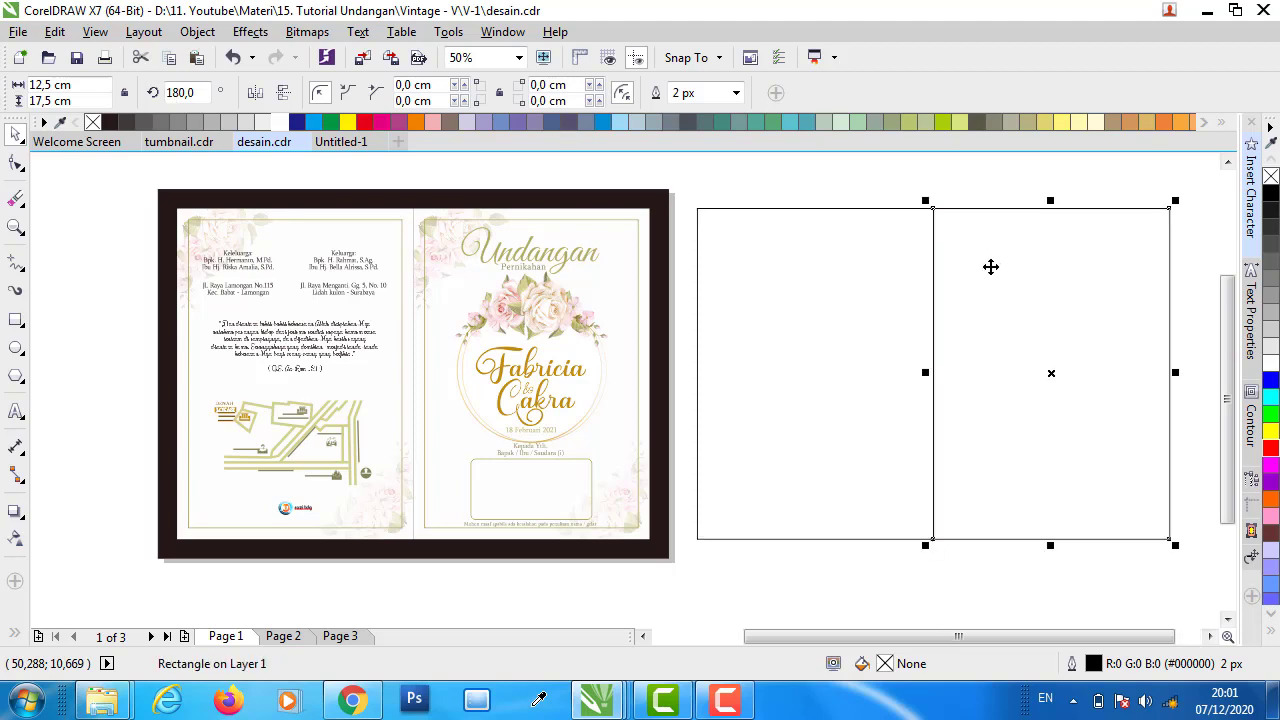
left_click(858, 186)
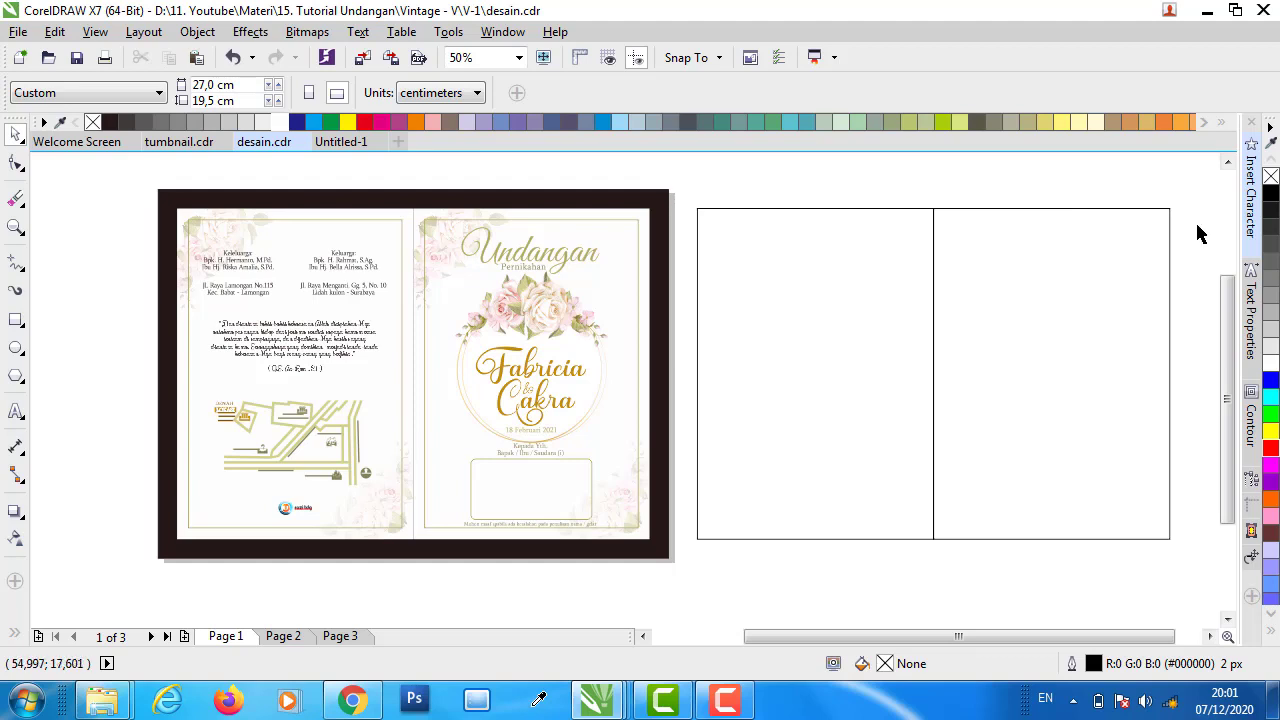
left_click(1111, 238)
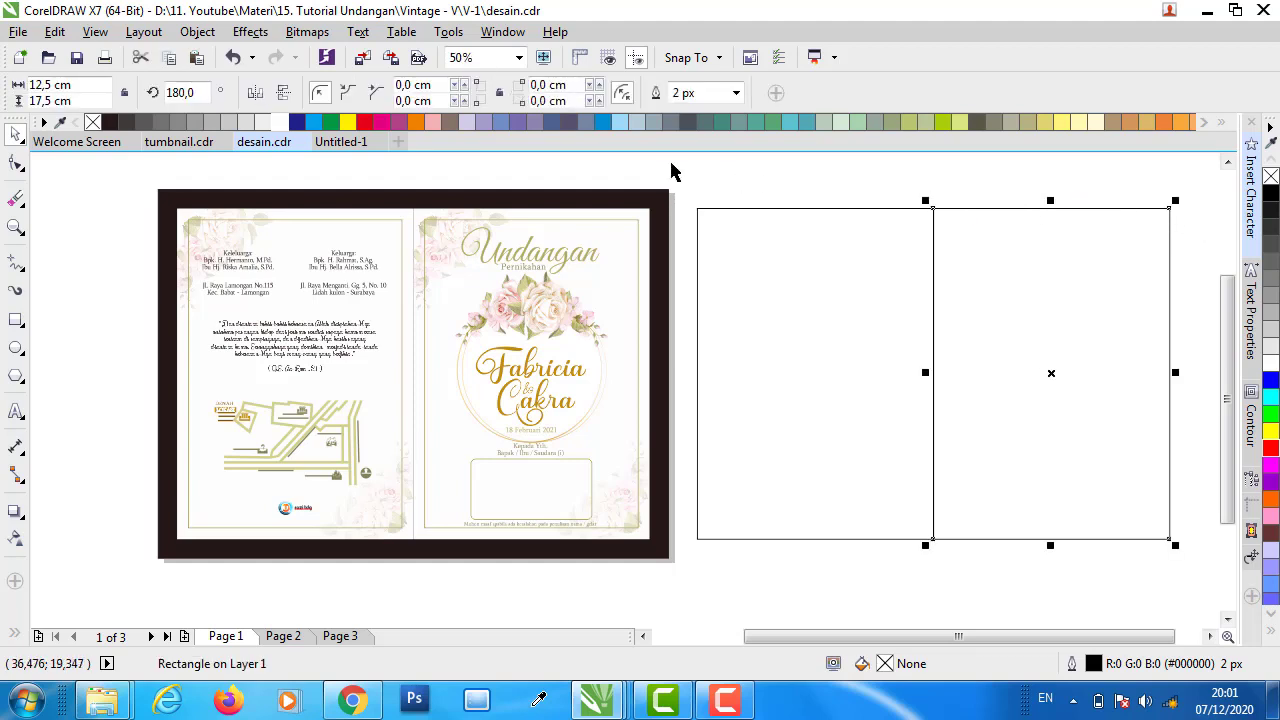
left_click(762, 198)
left_click(328, 205)
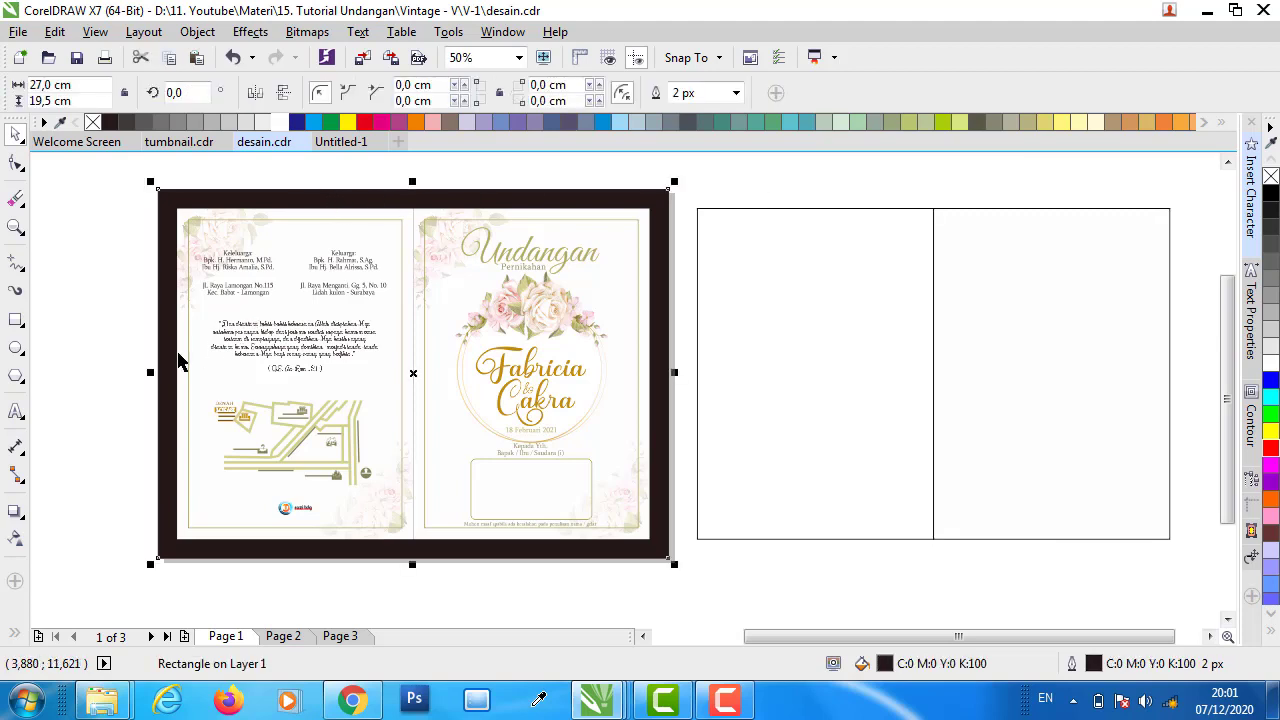
- Stretch the dark backdrop behind both new panels and fill the left panel white
left_click(104, 345)
left_click(170, 342)
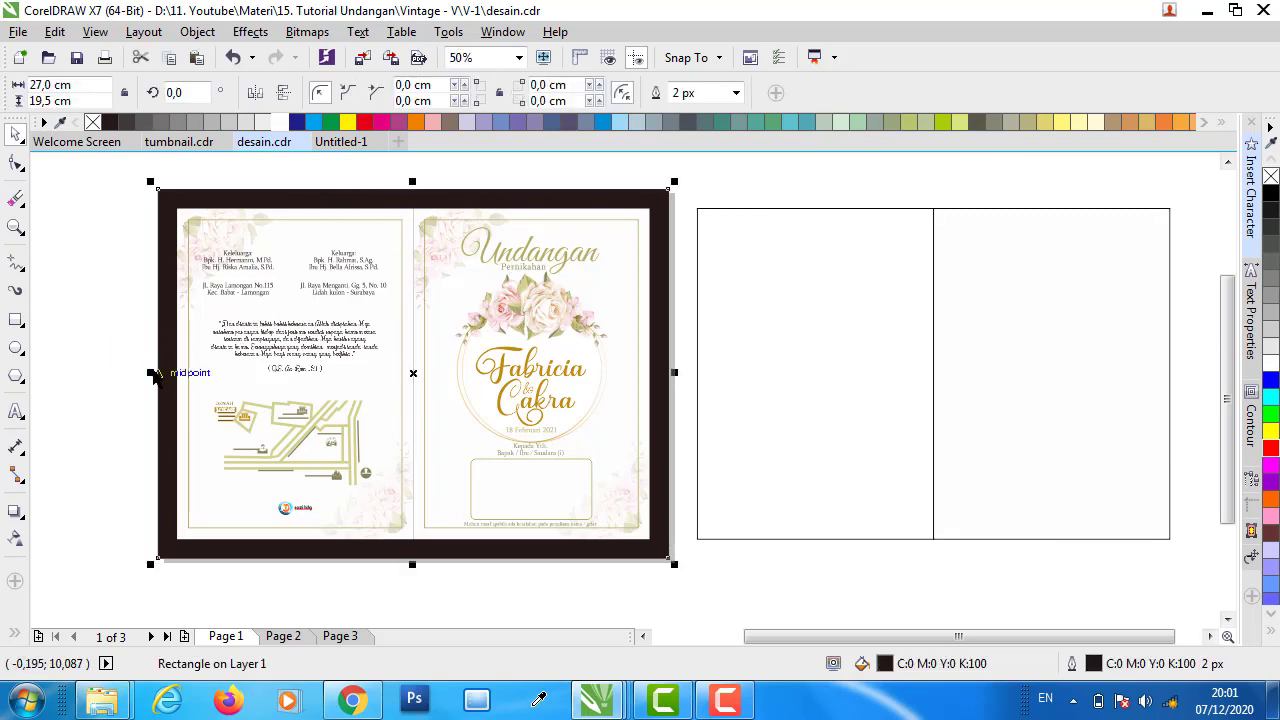
left_click_drag(677, 372, 1106, 367)
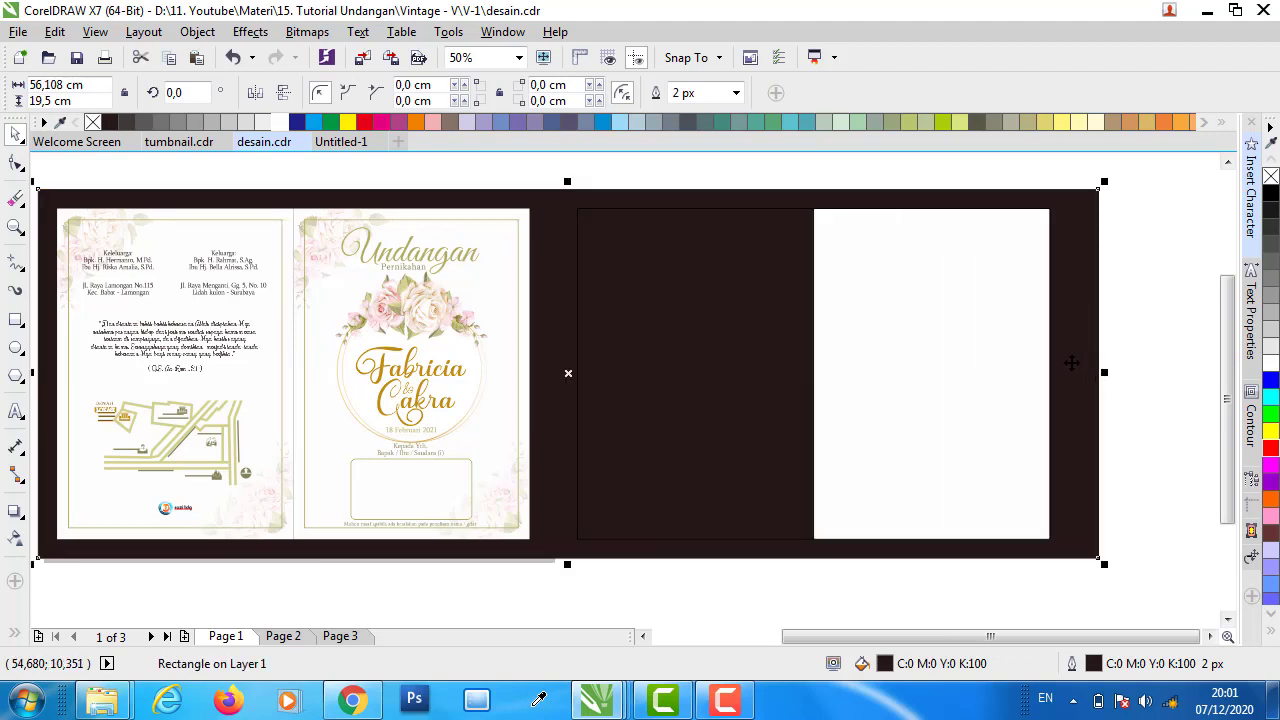
left_click(1143, 285)
left_click(728, 300)
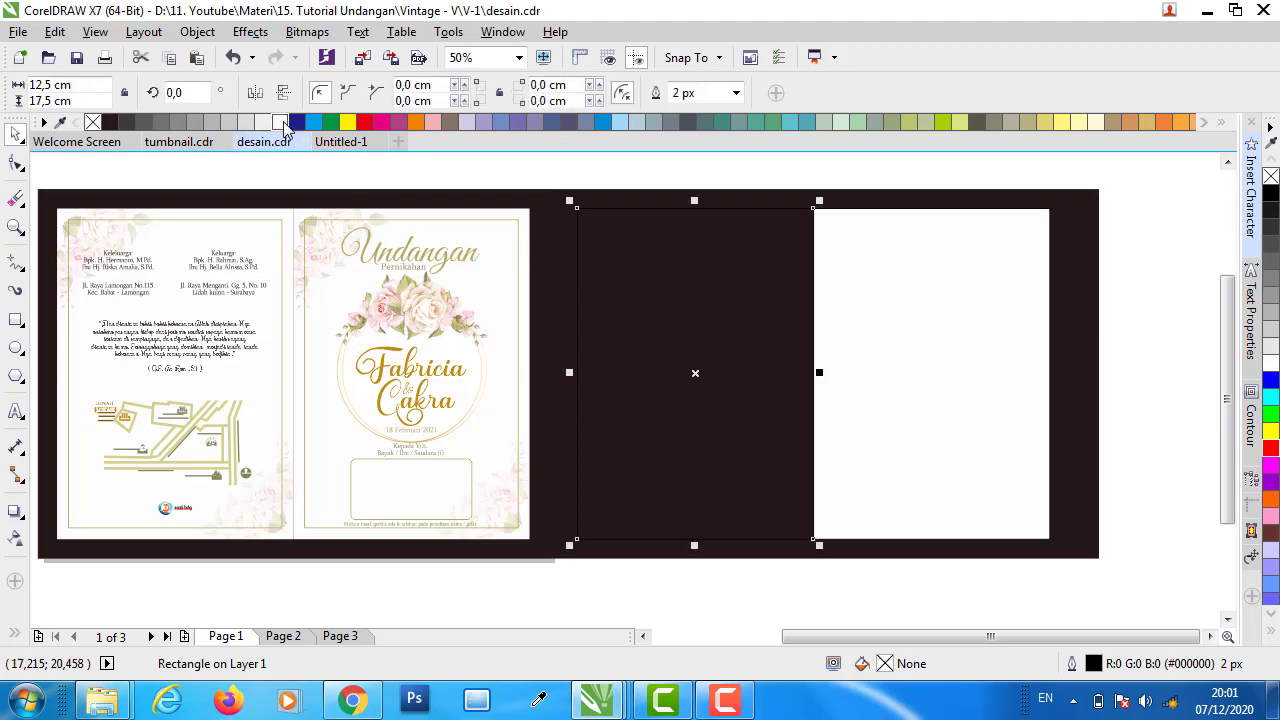
left_click(281, 122)
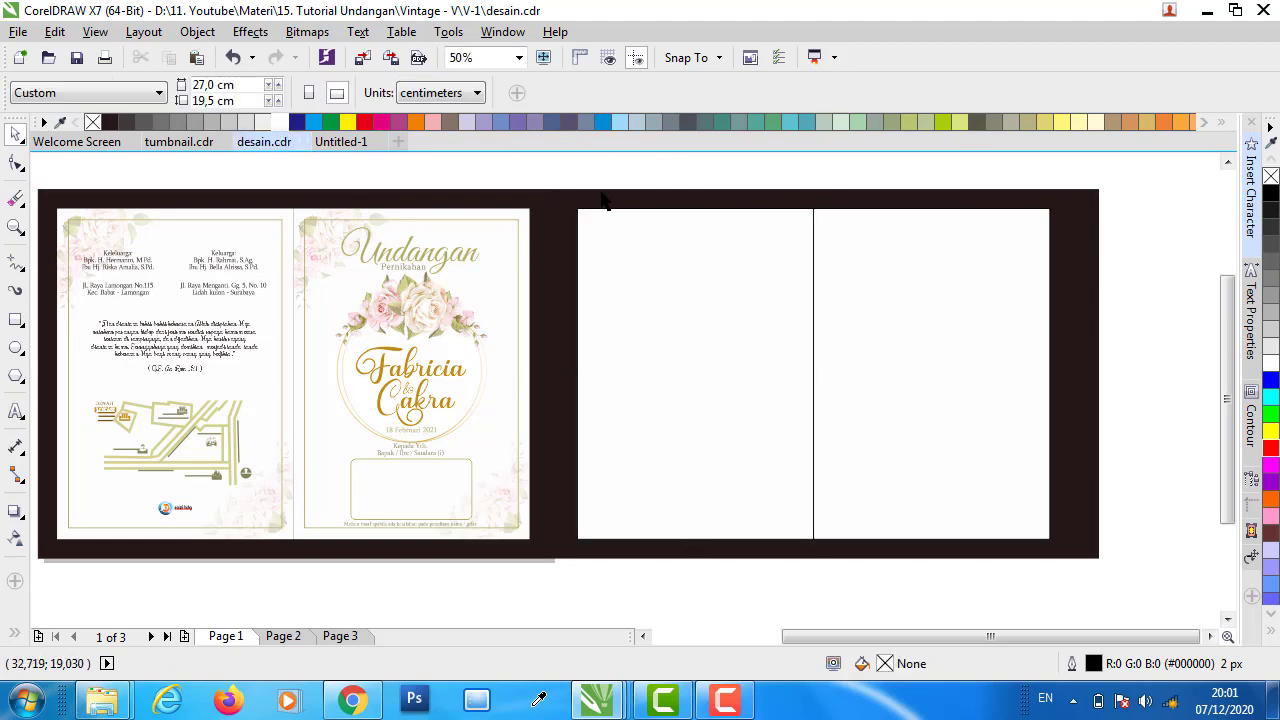
- Enlarge the black backdrop taller and wider, to about 86,9 × 43,3 cm
left_click(603, 200)
scroll(577, 285, "down", 1)
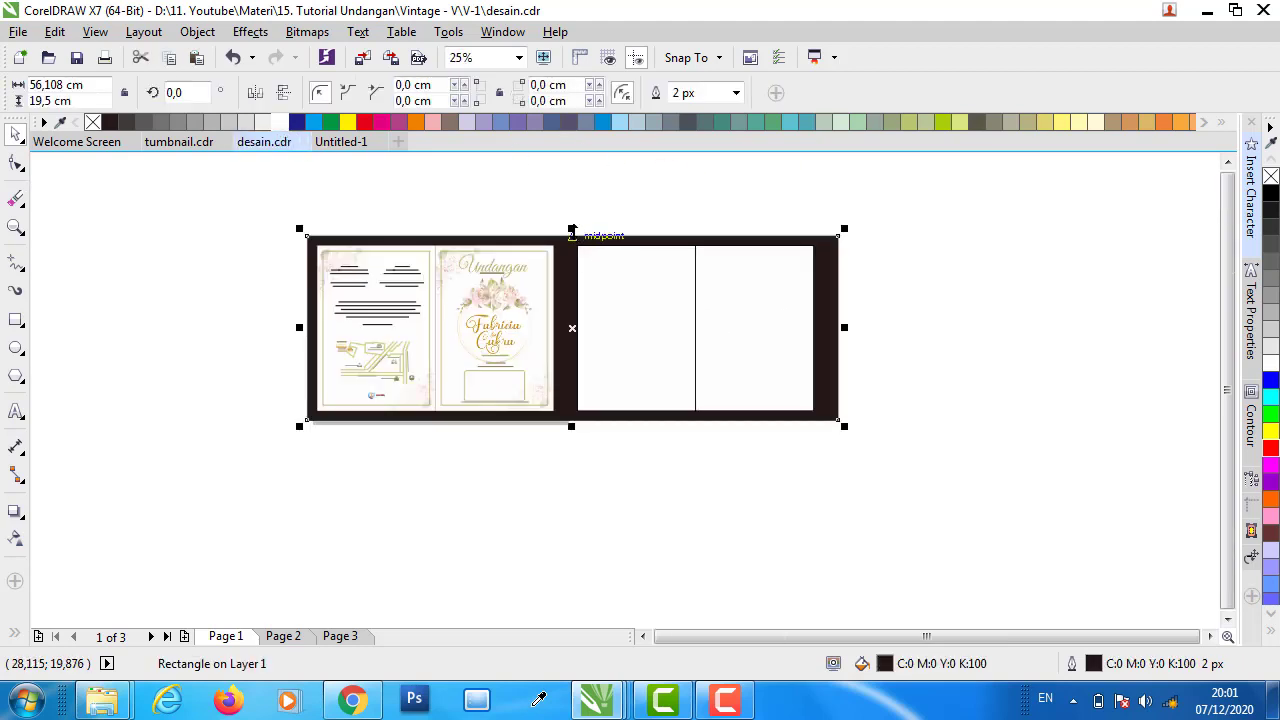
left_click_drag(571, 229, 604, 186)
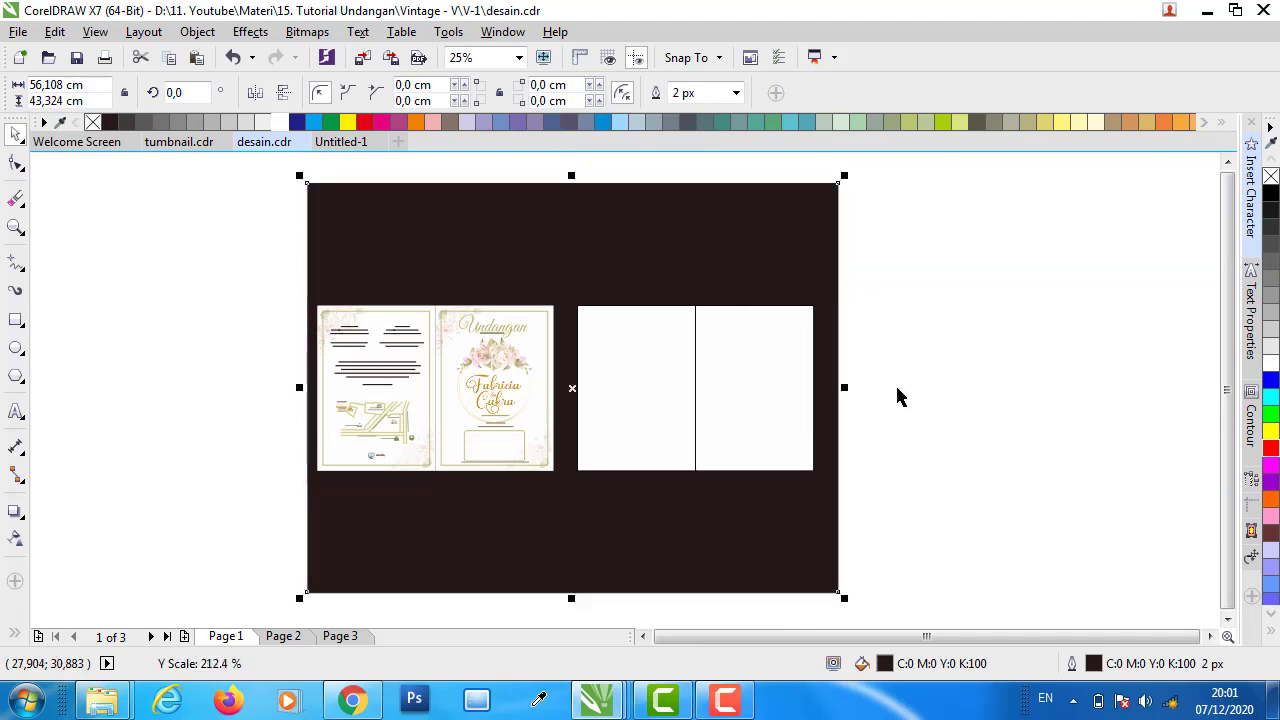
left_click_drag(849, 388, 995, 392)
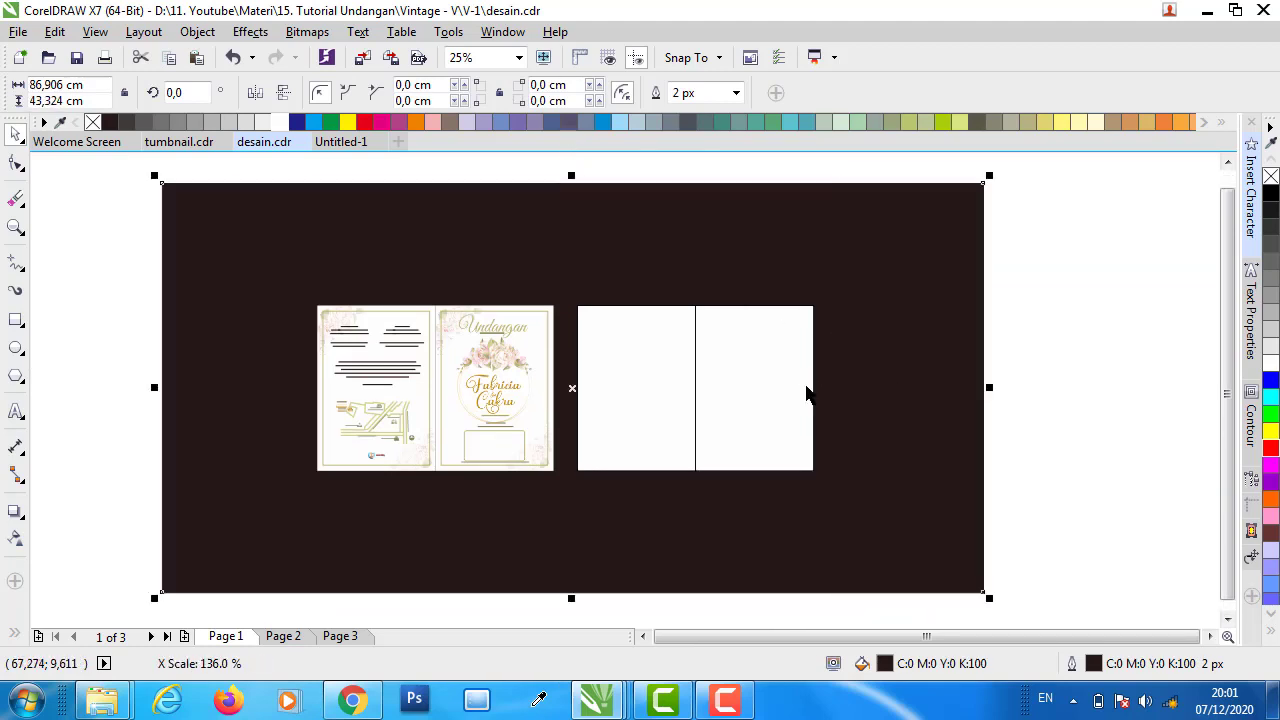
key("Escape")
scroll(574, 388, "up", 1)
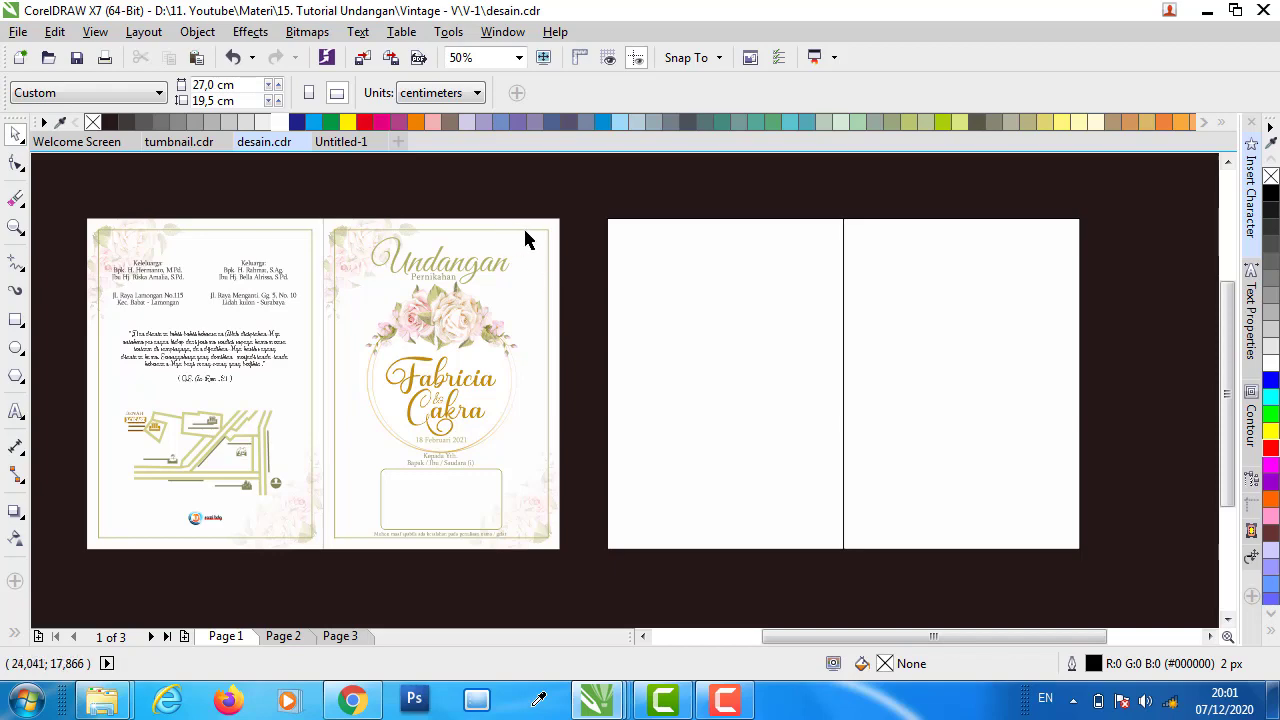
scroll(530, 228, "up", 2)
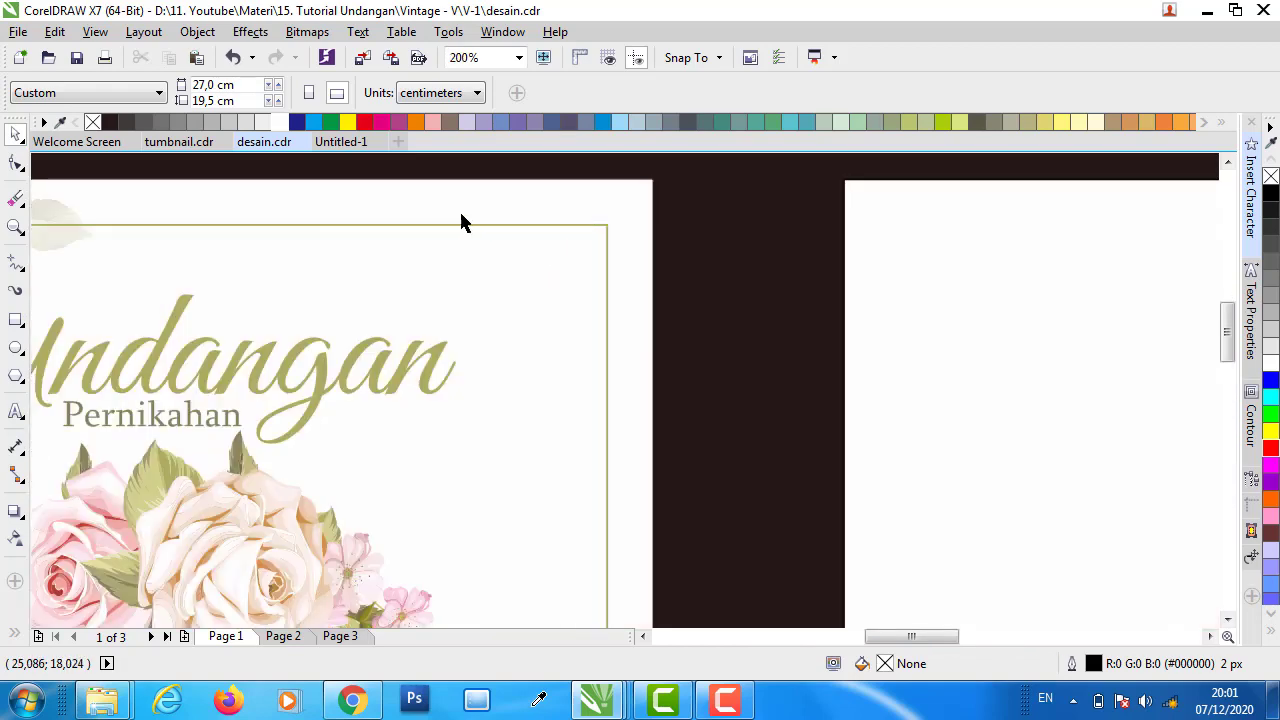
left_click(15, 319)
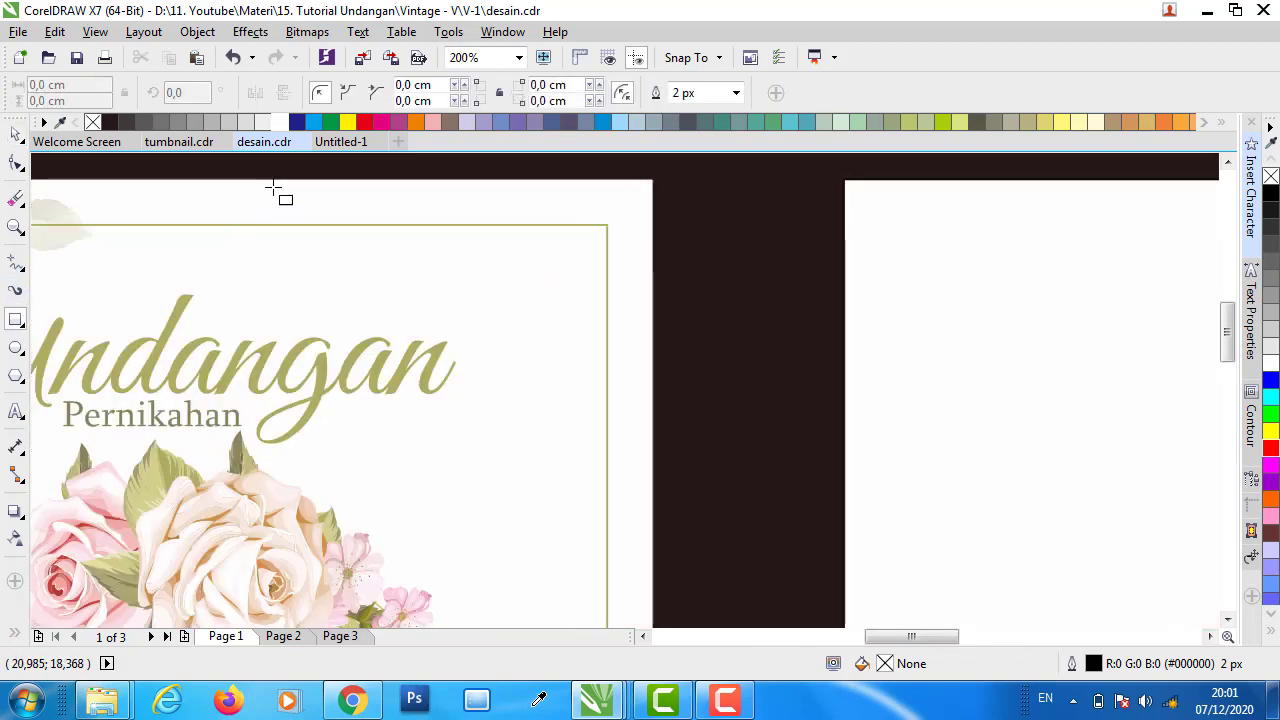
left_click_drag(277, 181, 320, 226)
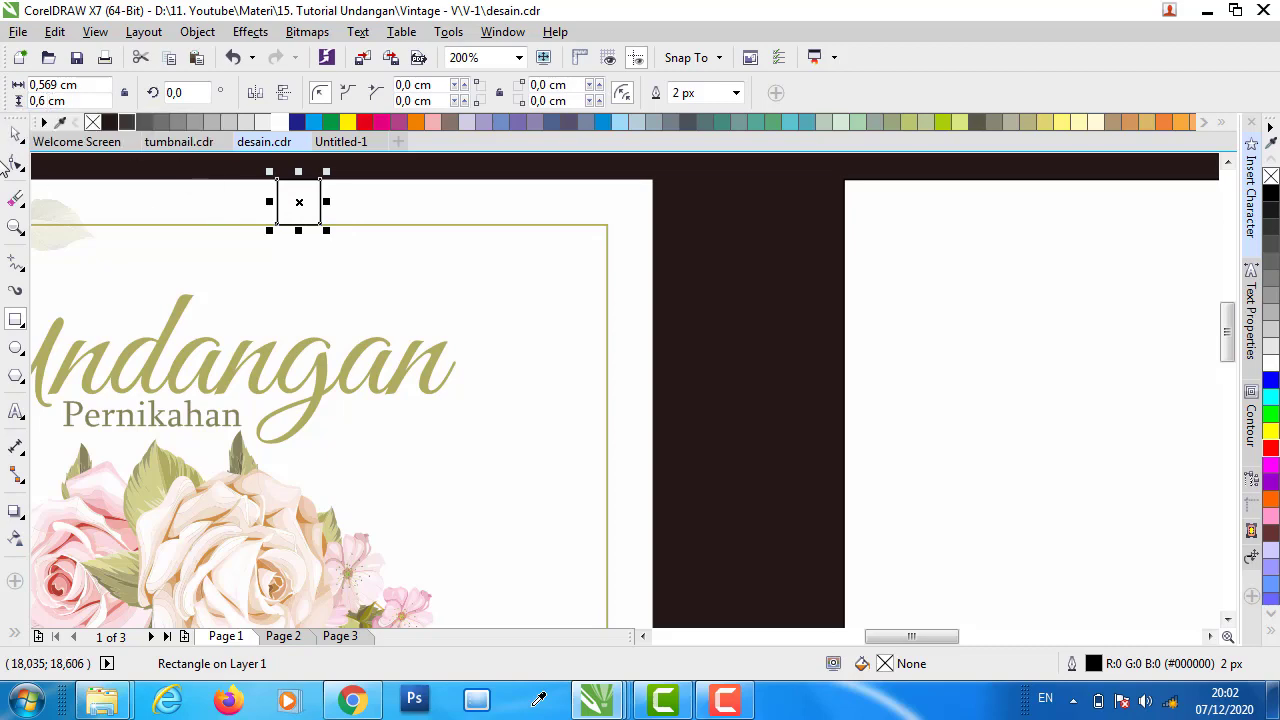
left_click(300, 240)
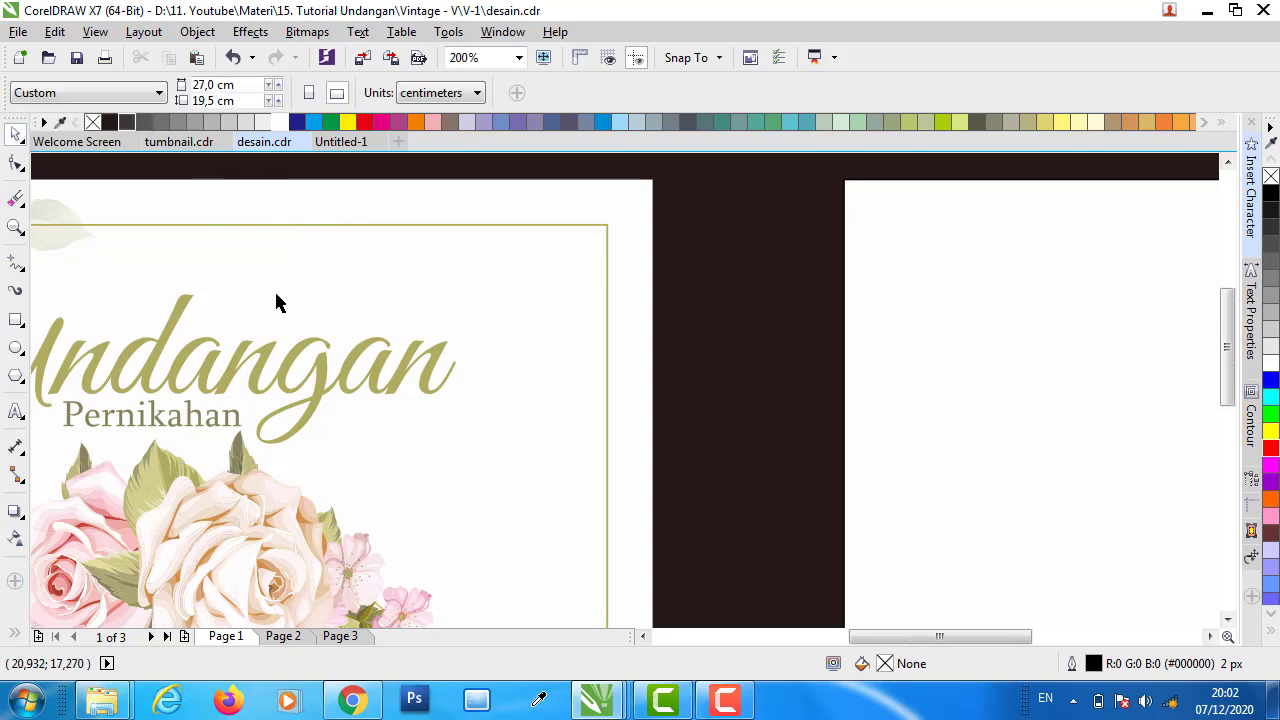
scroll(286, 307, "down", 2)
left_click(780, 346)
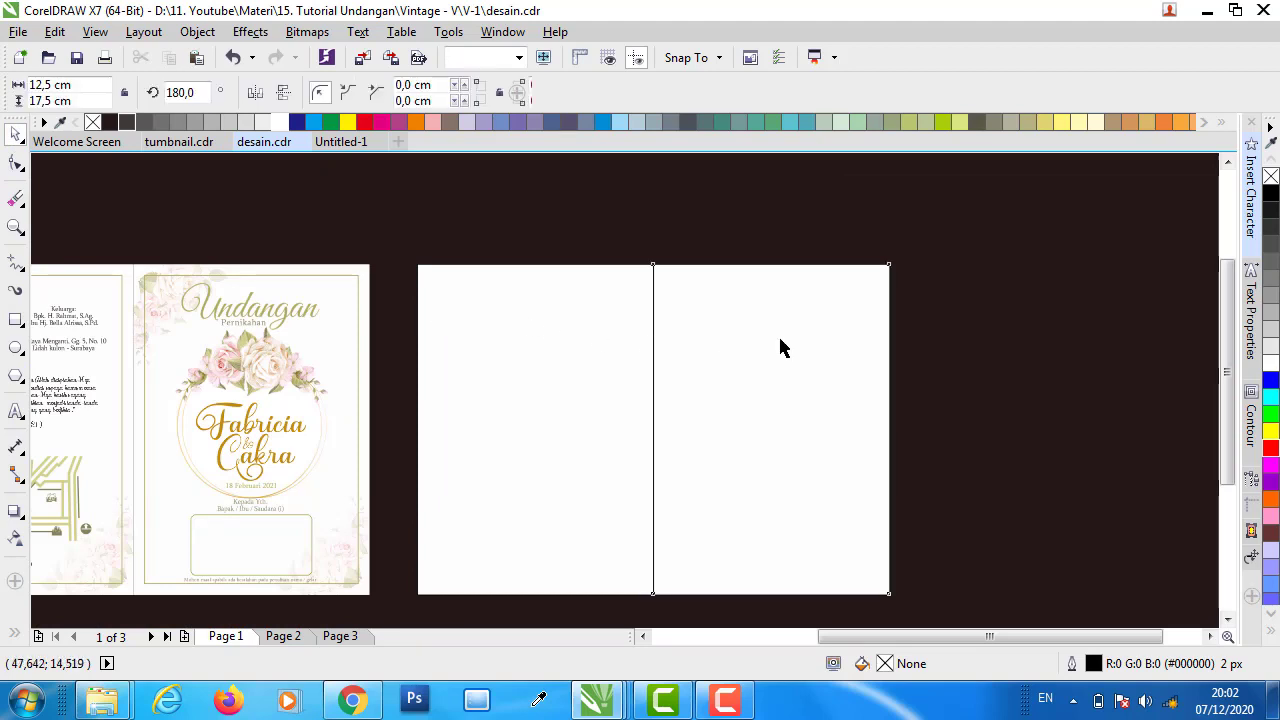
scroll(893, 308, "up", 1)
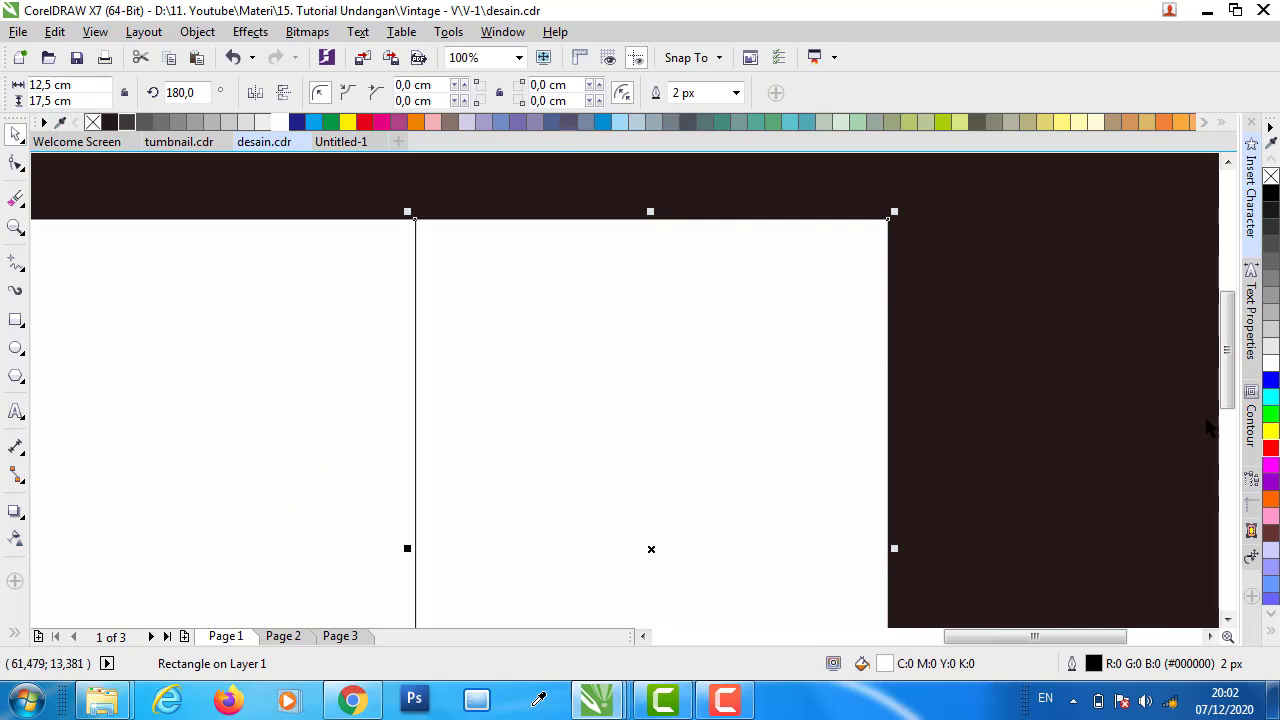
- Apply a 1 cm contour, break it apart, remove its fill and delete the contour curve
left_click(1249, 430)
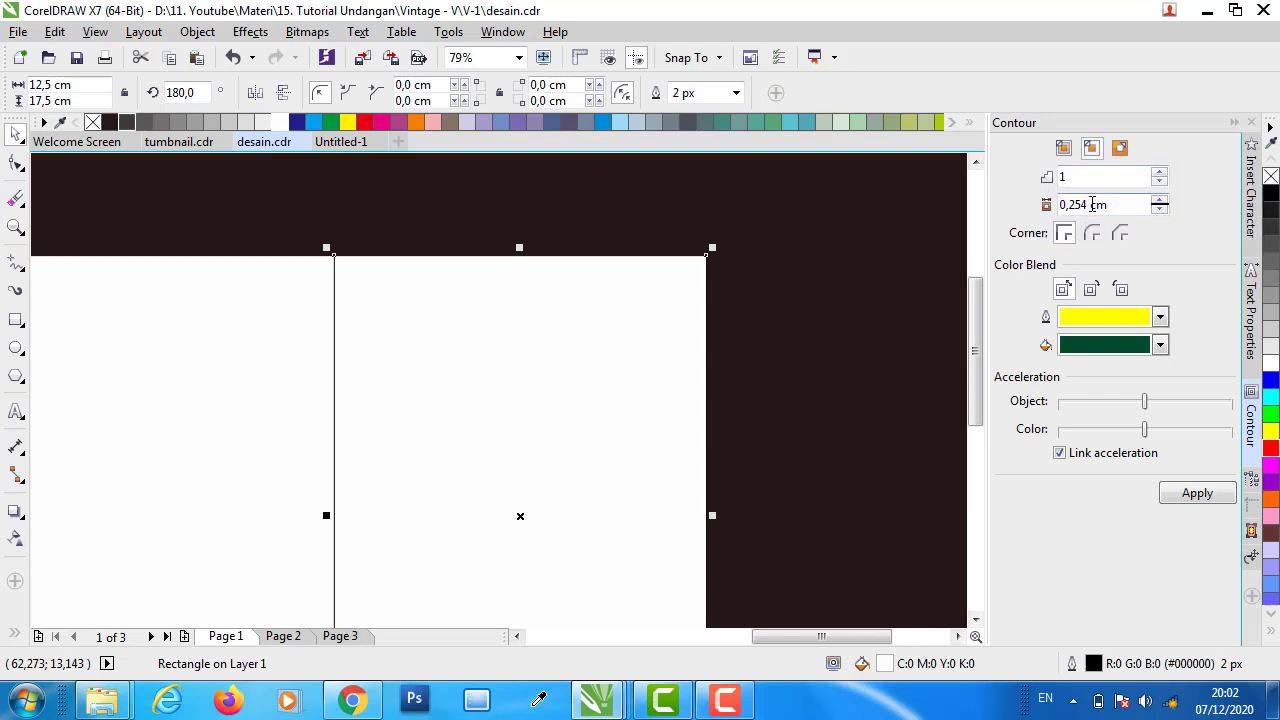
double_click(1090, 205)
type("1")
left_click(1198, 494)
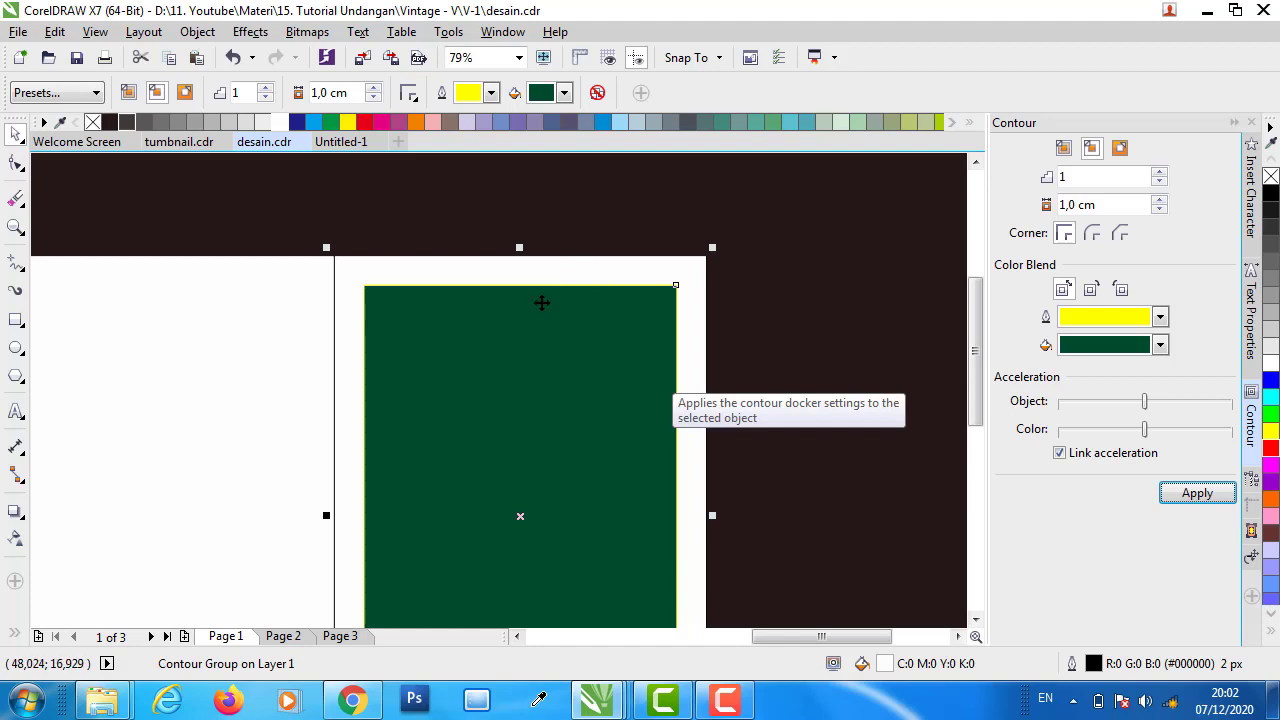
right_click(551, 307)
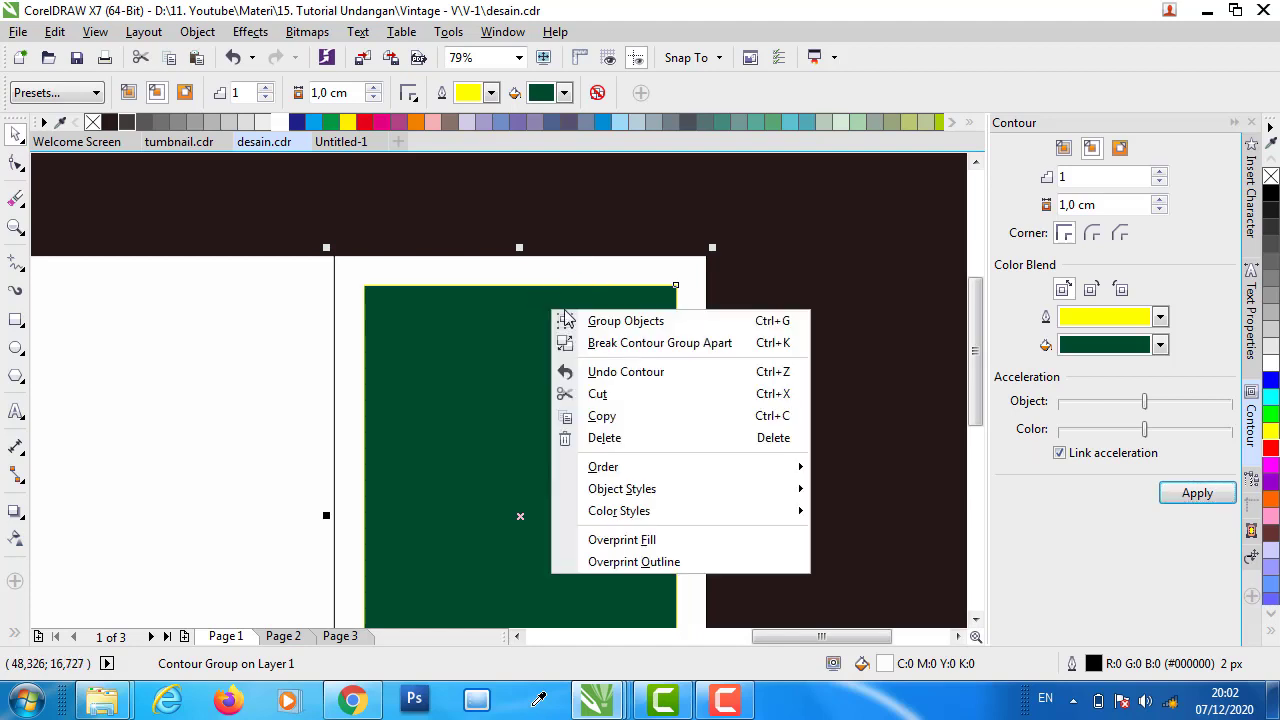
left_click(626, 343)
left_click(625, 319)
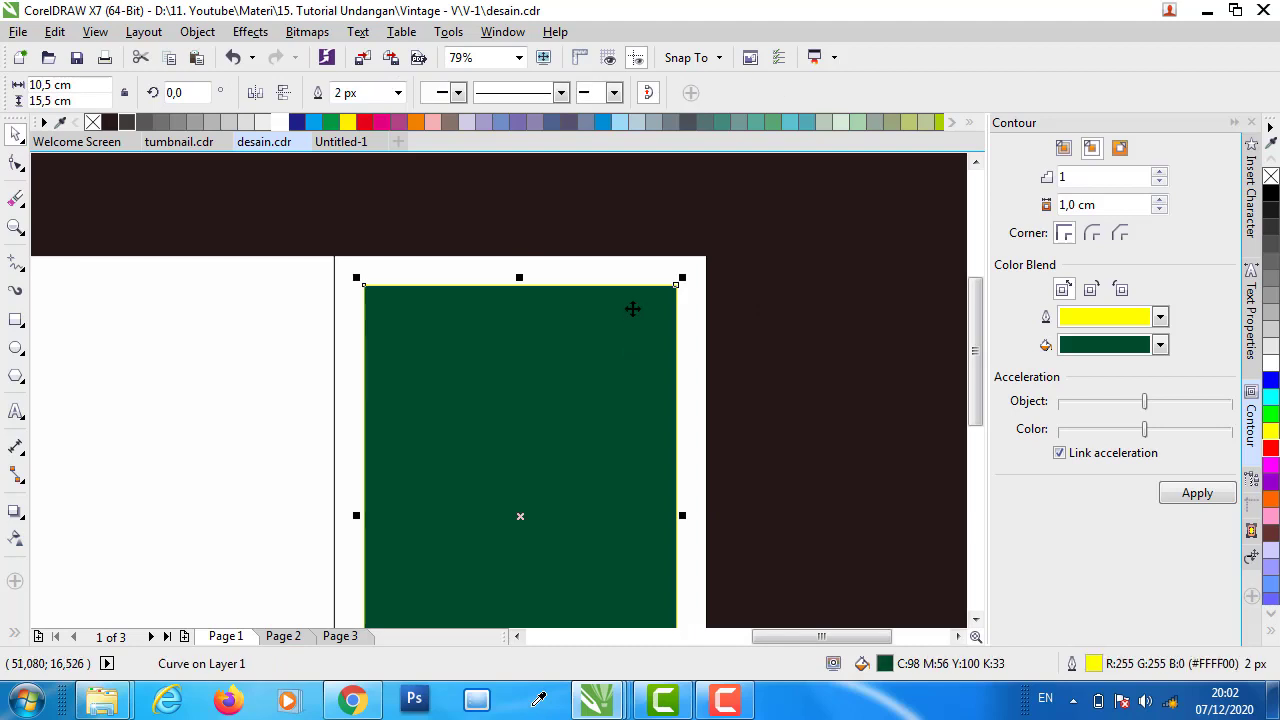
left_click(93, 122)
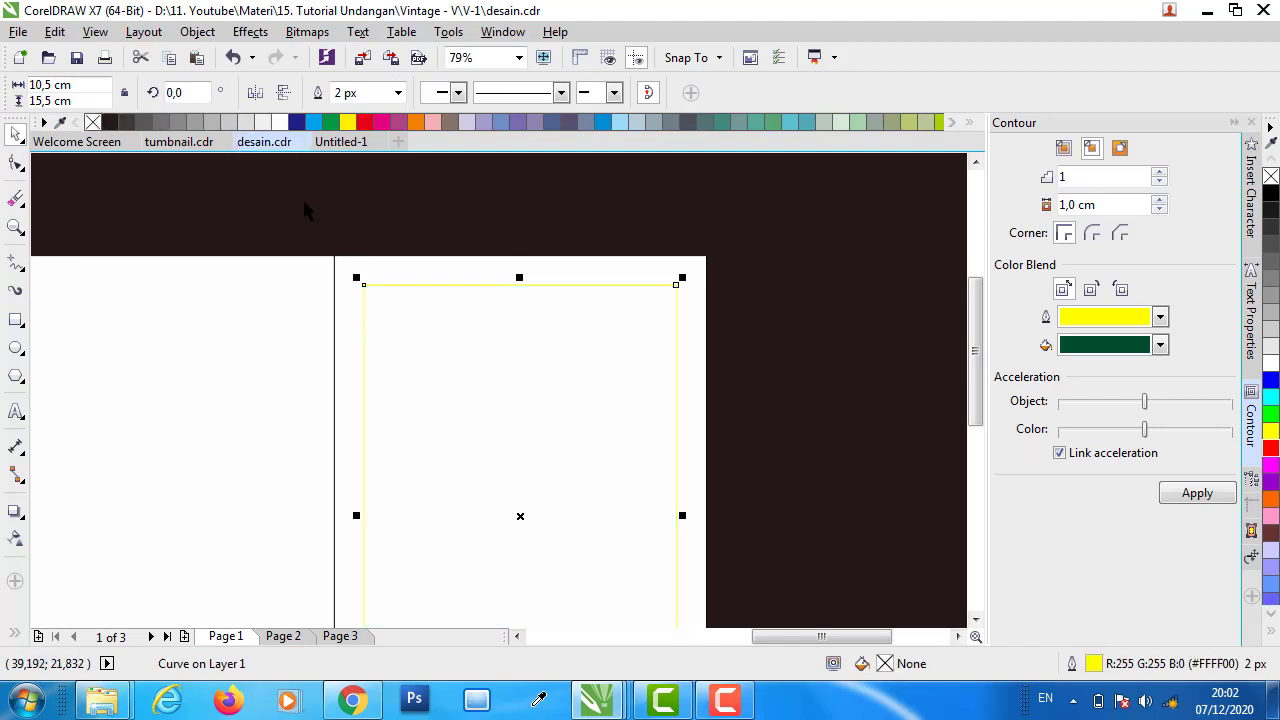
scroll(575, 268, "down", 2)
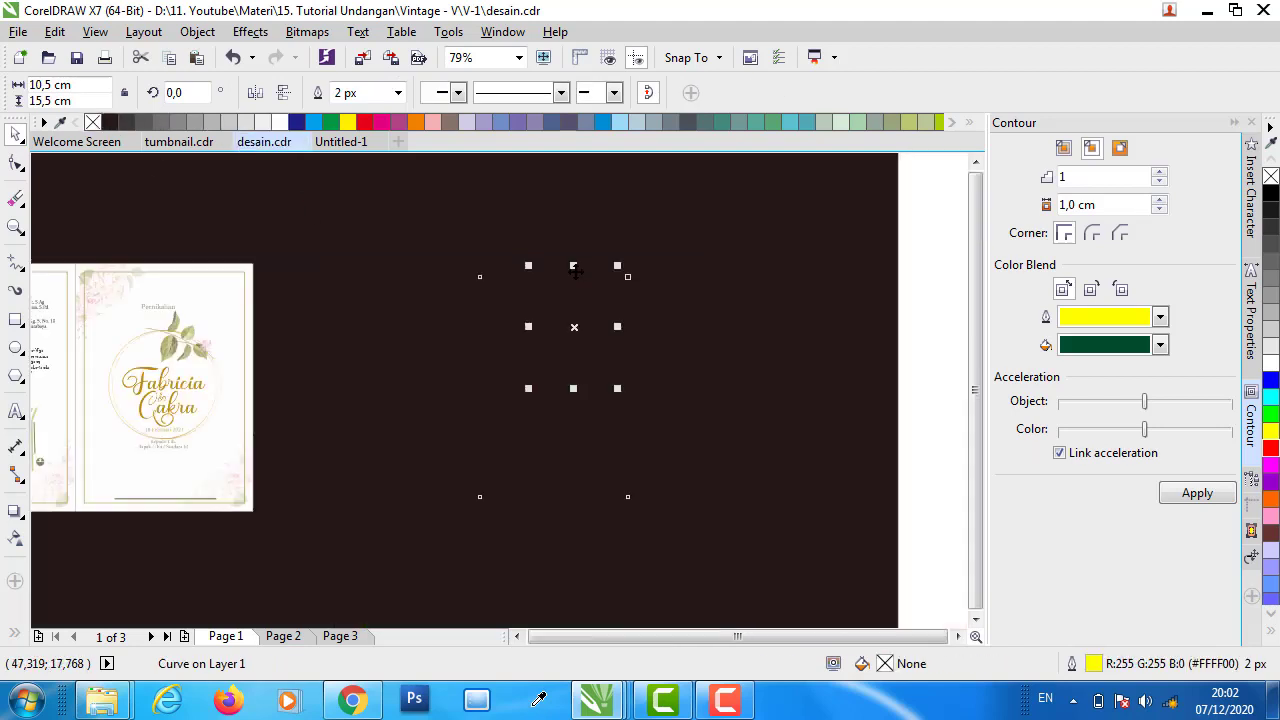
scroll(505, 275, "up", 2)
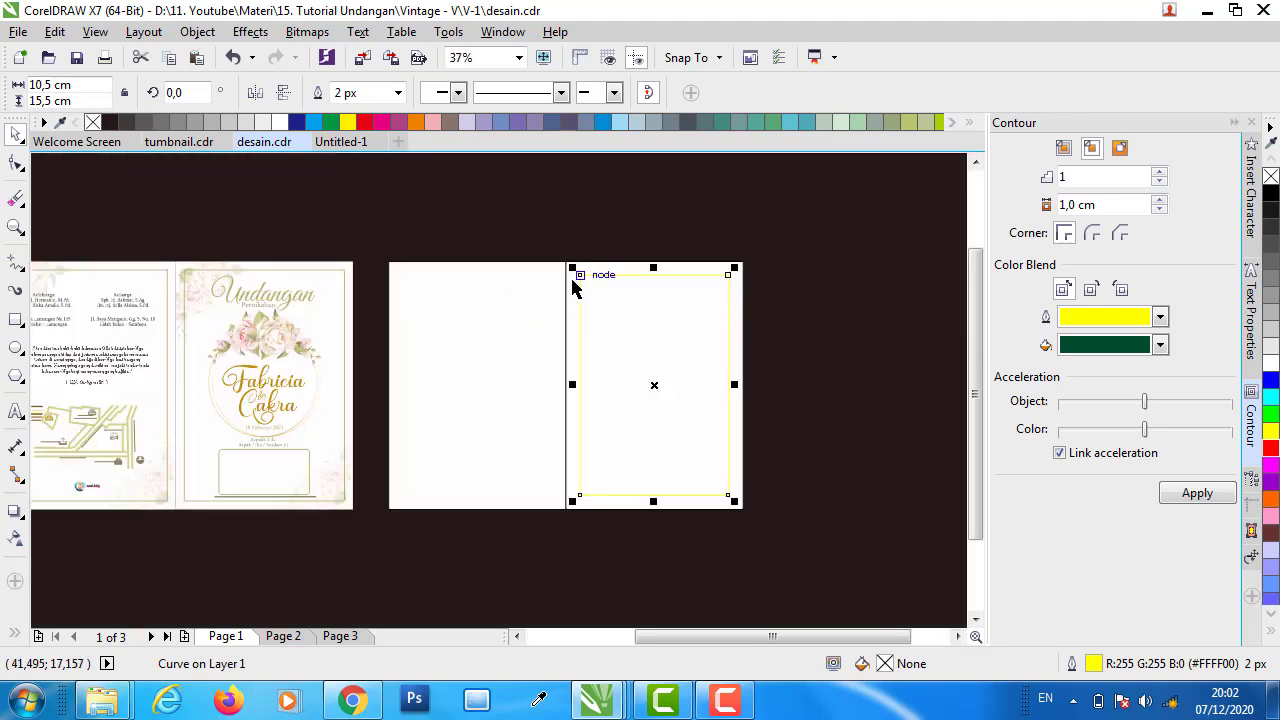
scroll(598, 277, "up", 2)
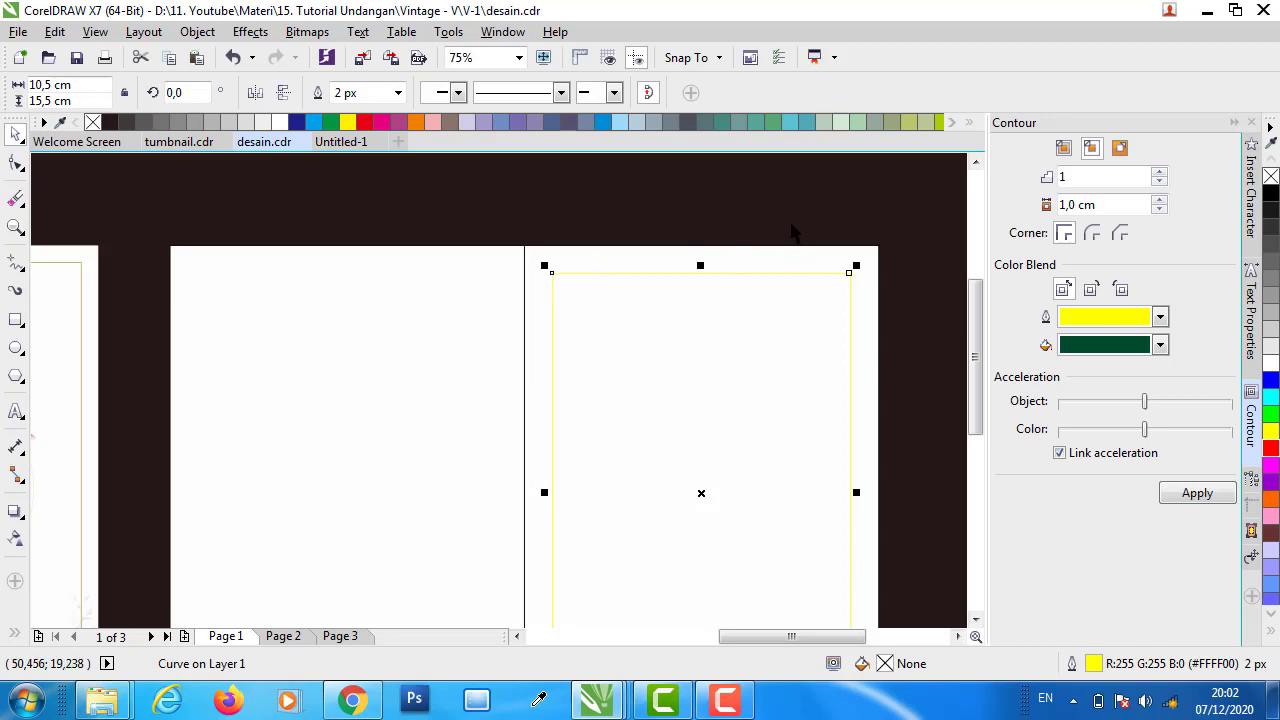
key("Delete")
- Reapply a 0,5 cm contour to the white panel and break it into a separate curve
left_click(794, 290)
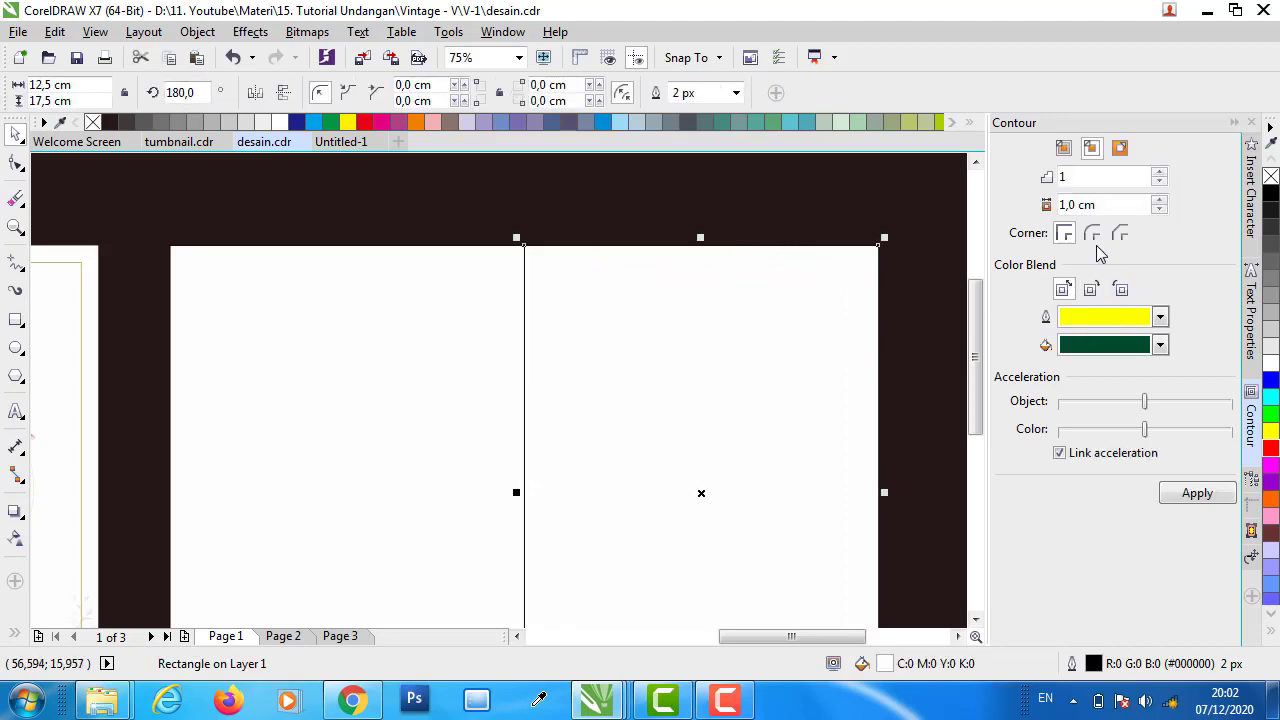
double_click(1068, 204)
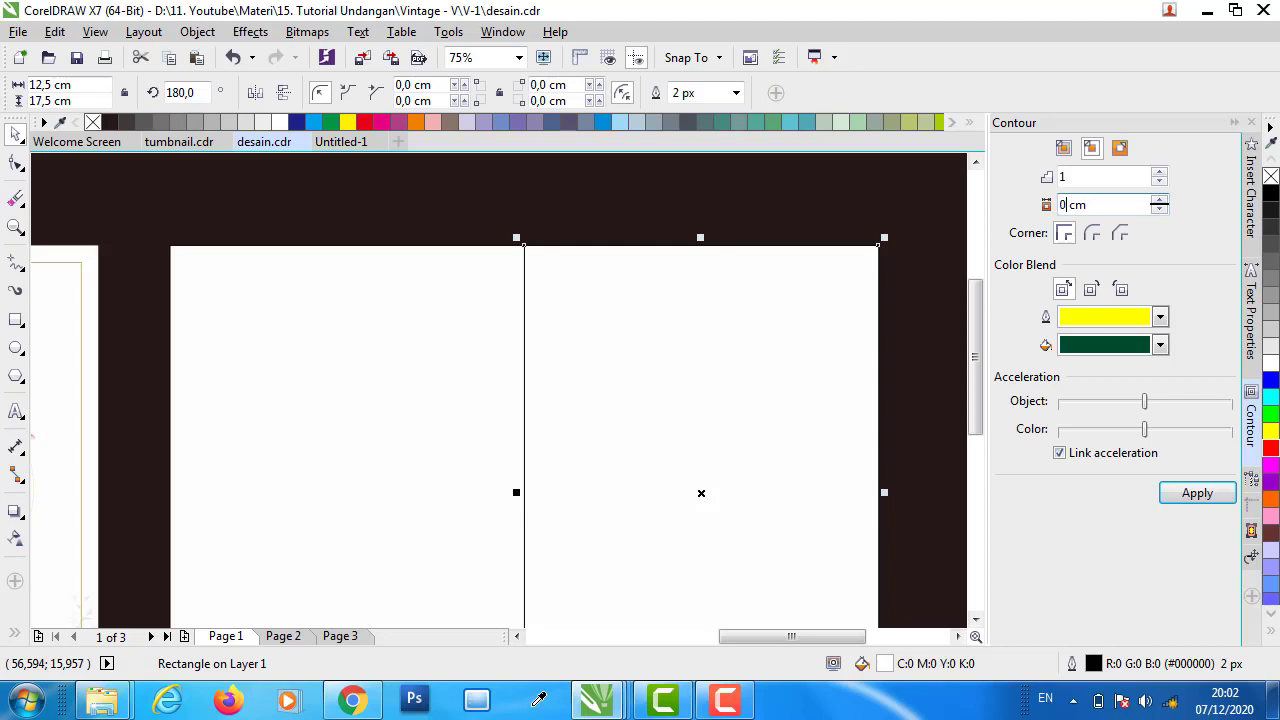
type("0,5")
left_click(1197, 493)
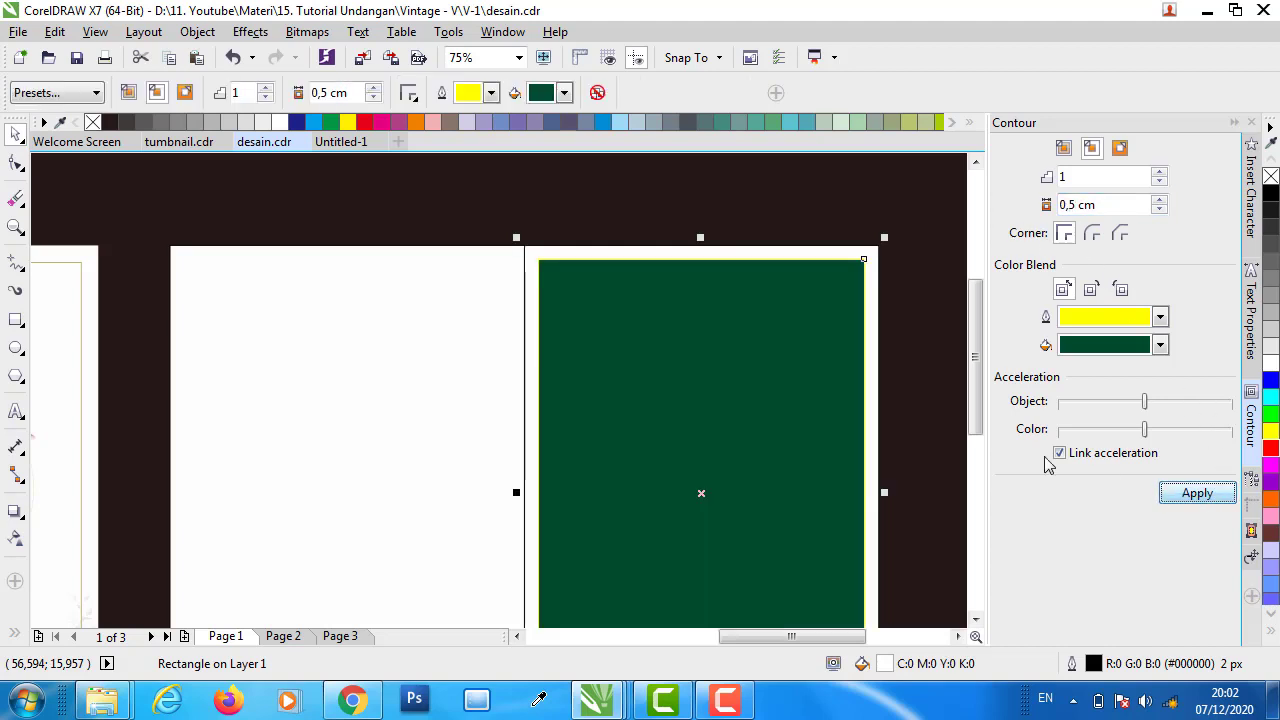
right_click(778, 282)
left_click(814, 313)
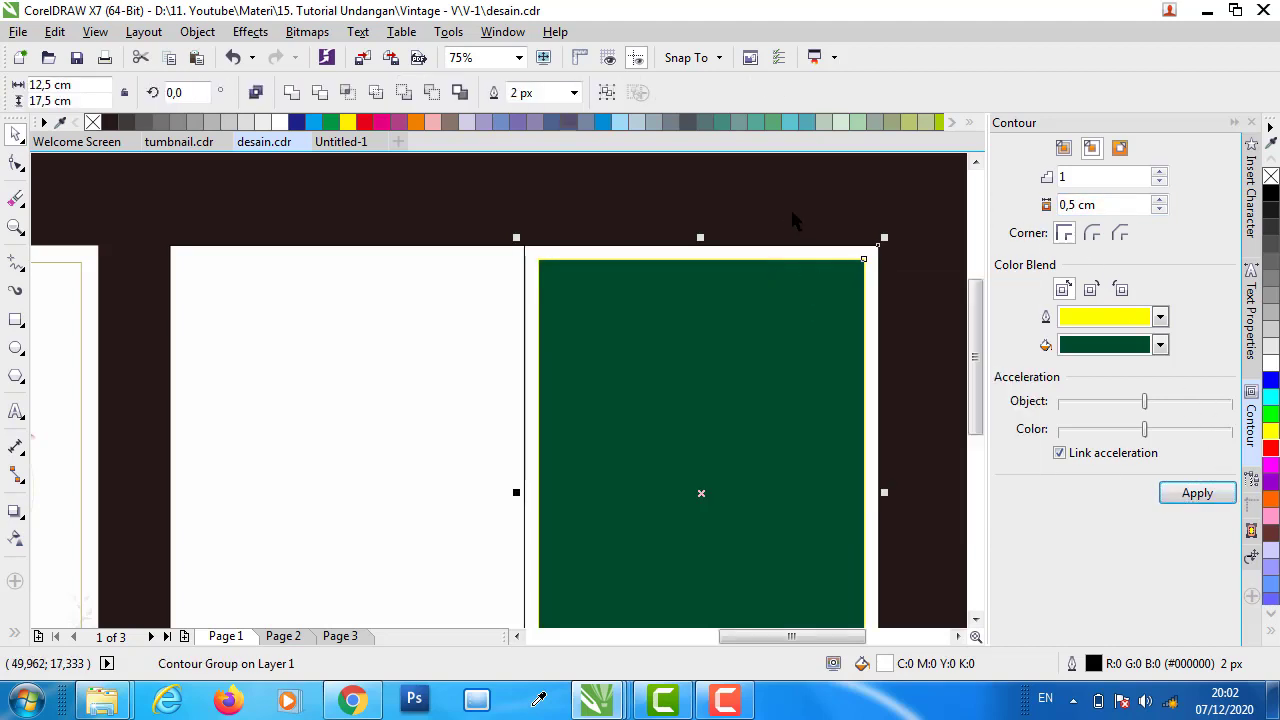
left_click(740, 295)
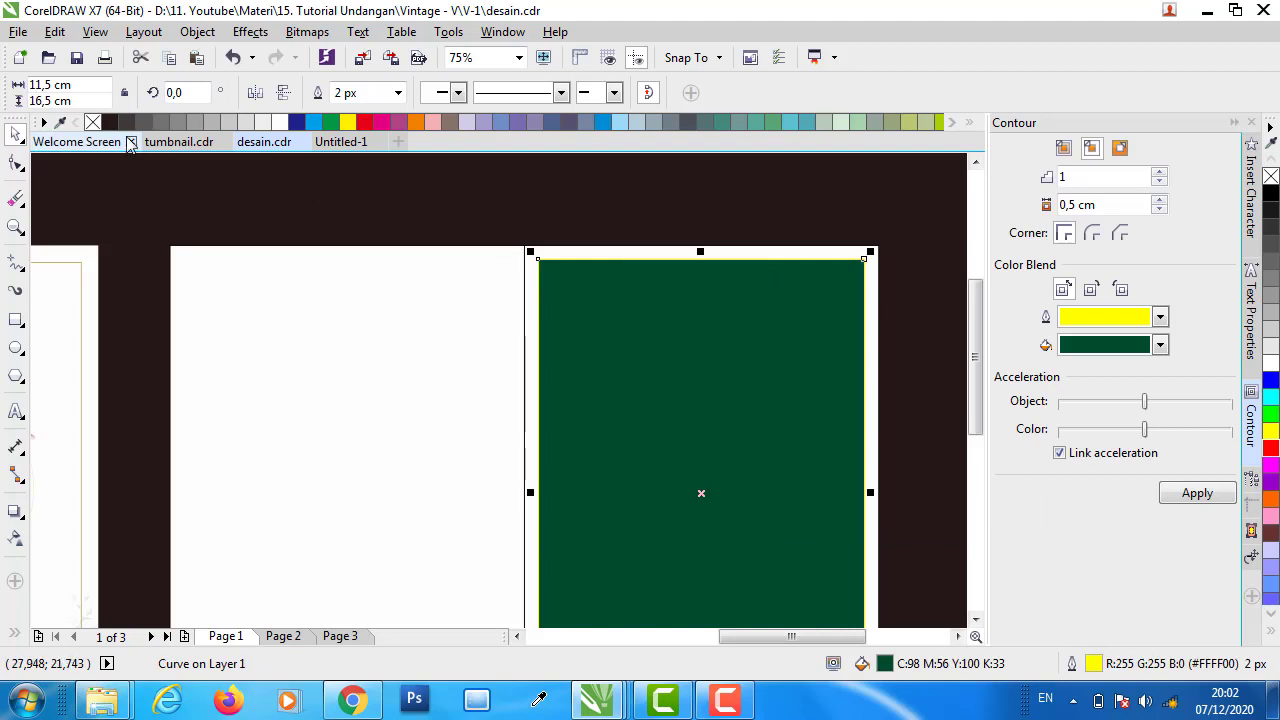
- Remove the inner curve's fill and outline it in the reference frame's olive, sampled by eyedropper
left_click(94, 123)
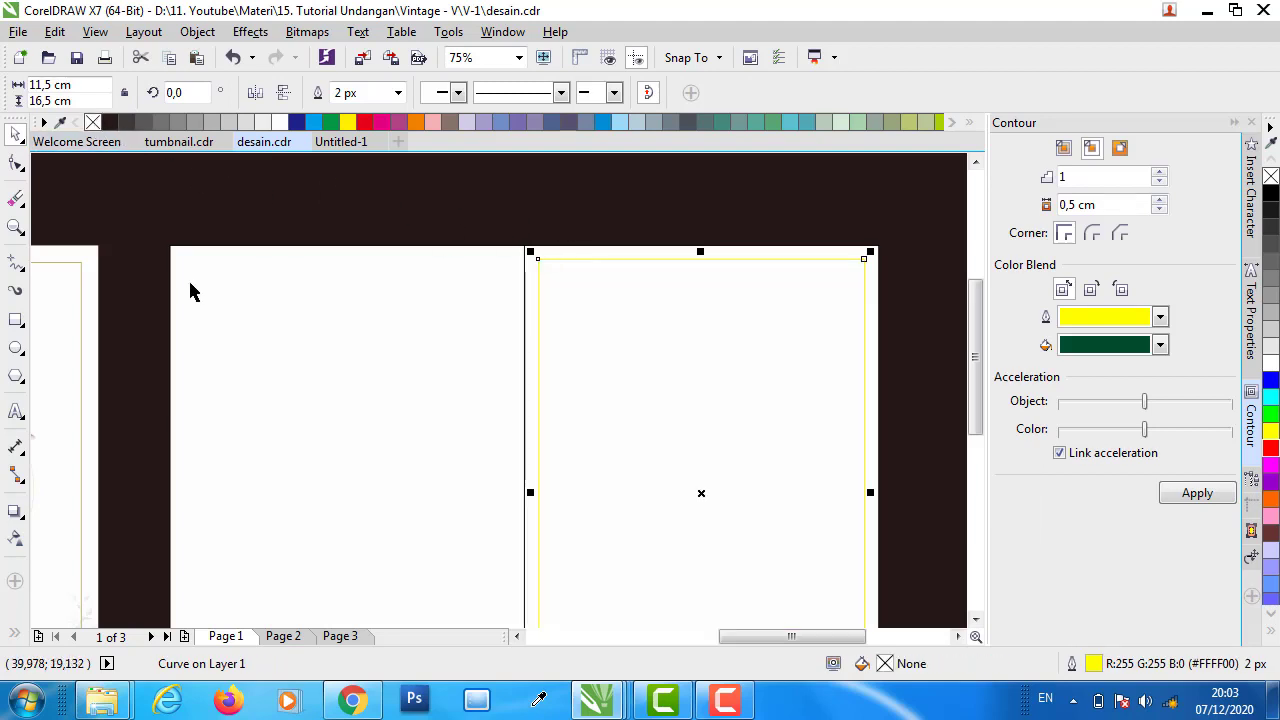
scroll(45, 268, "up", 3)
scroll(126, 285, "up", 1)
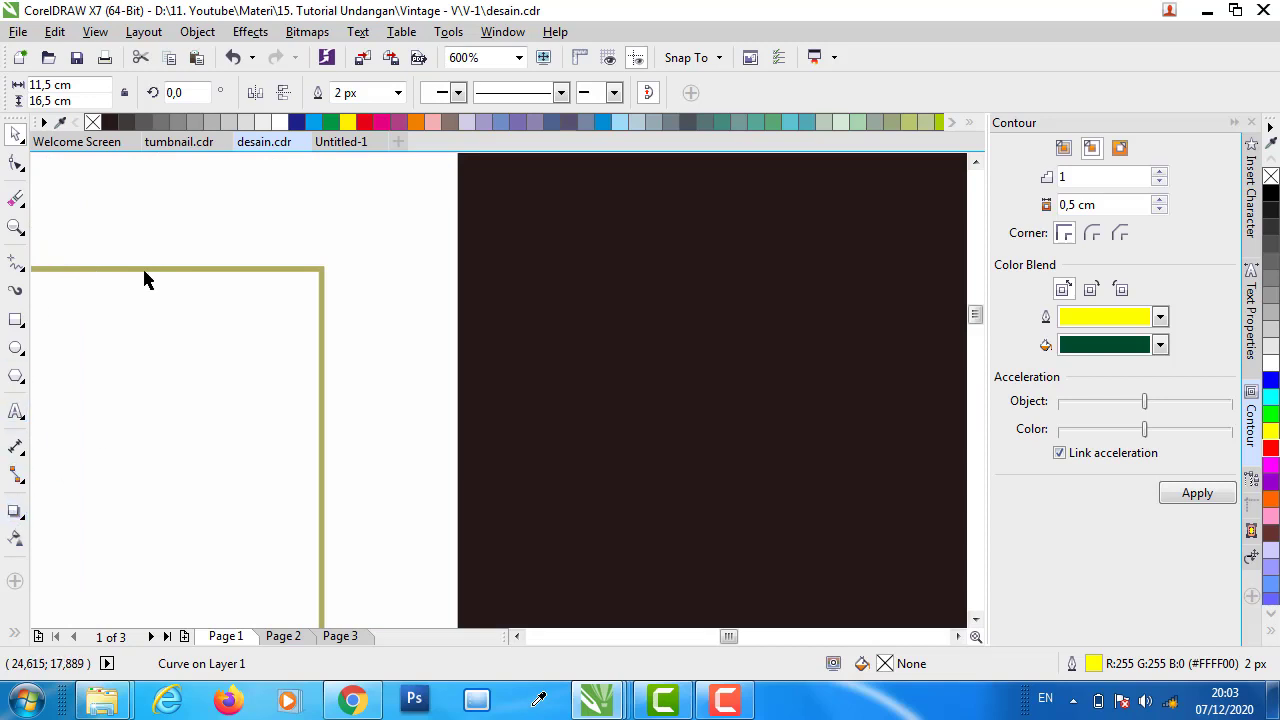
left_click(15, 636)
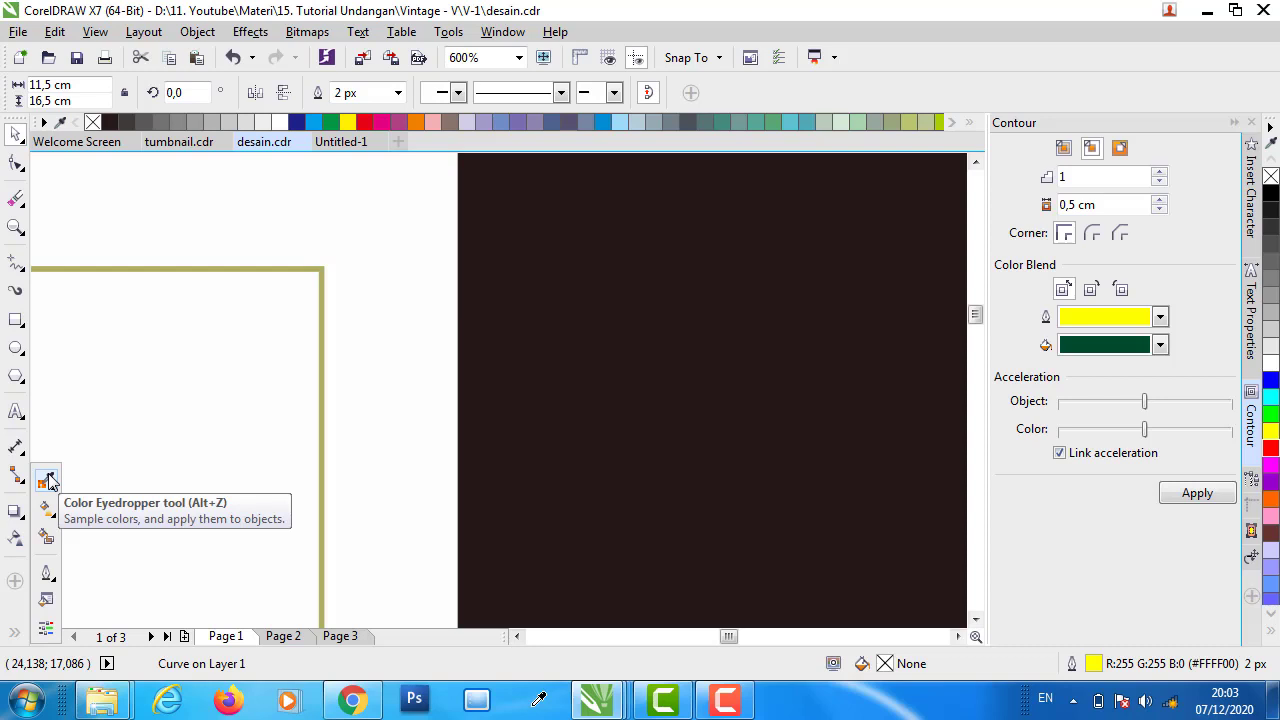
left_click(50, 482)
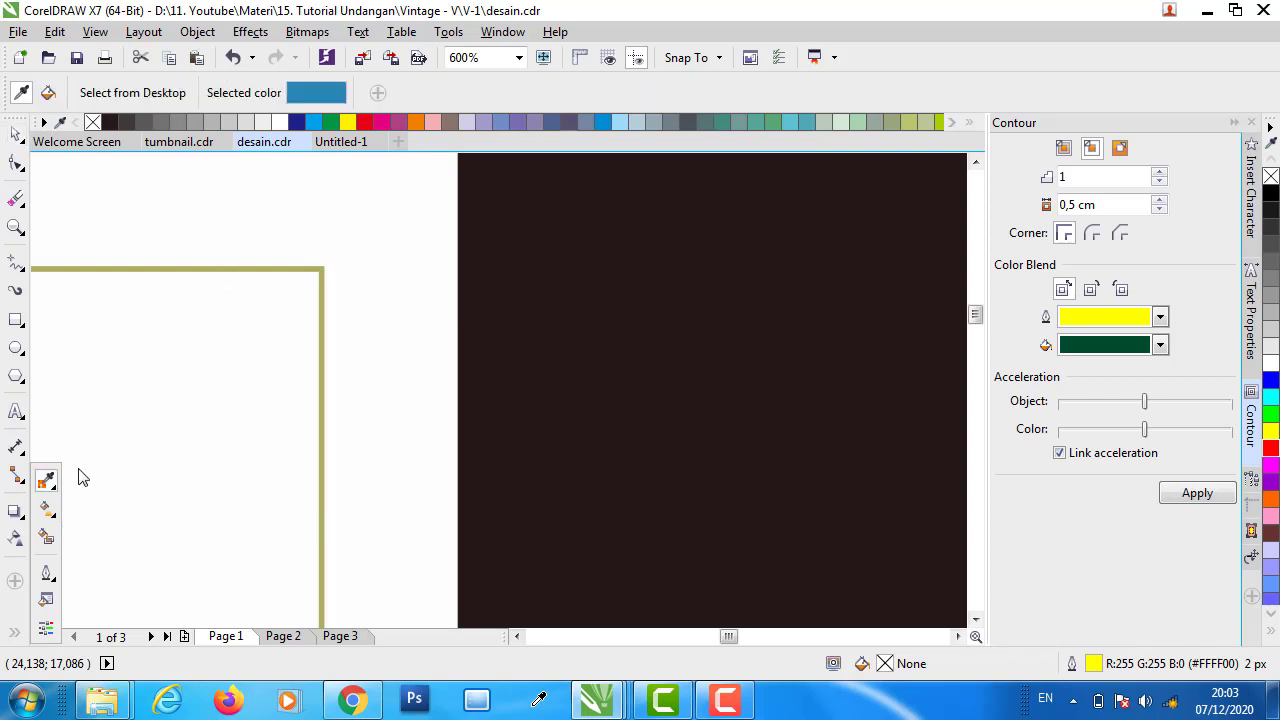
left_click(200, 262)
scroll(291, 334, "down", 1)
scroll(326, 371, "down", 1)
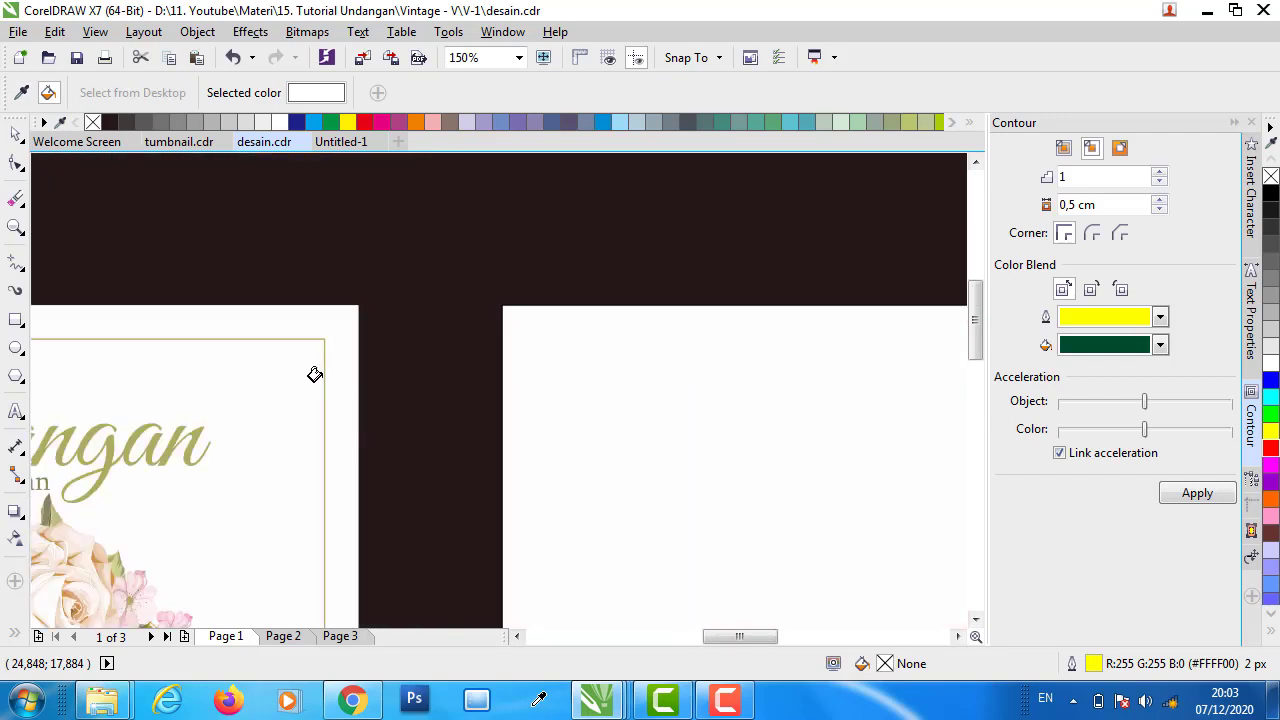
key("shift")
scroll(330, 360, "up", 2)
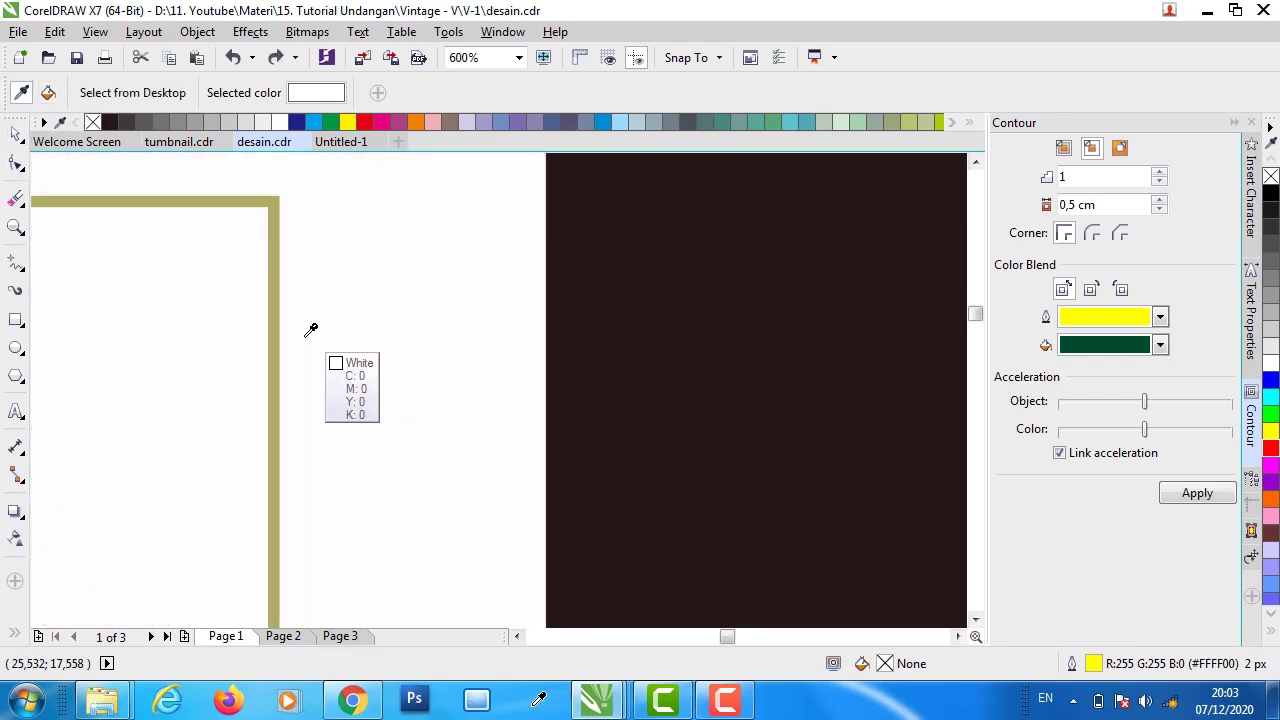
scroll(300, 315, "up", 1)
left_click(282, 297)
scroll(300, 360, "down", 3)
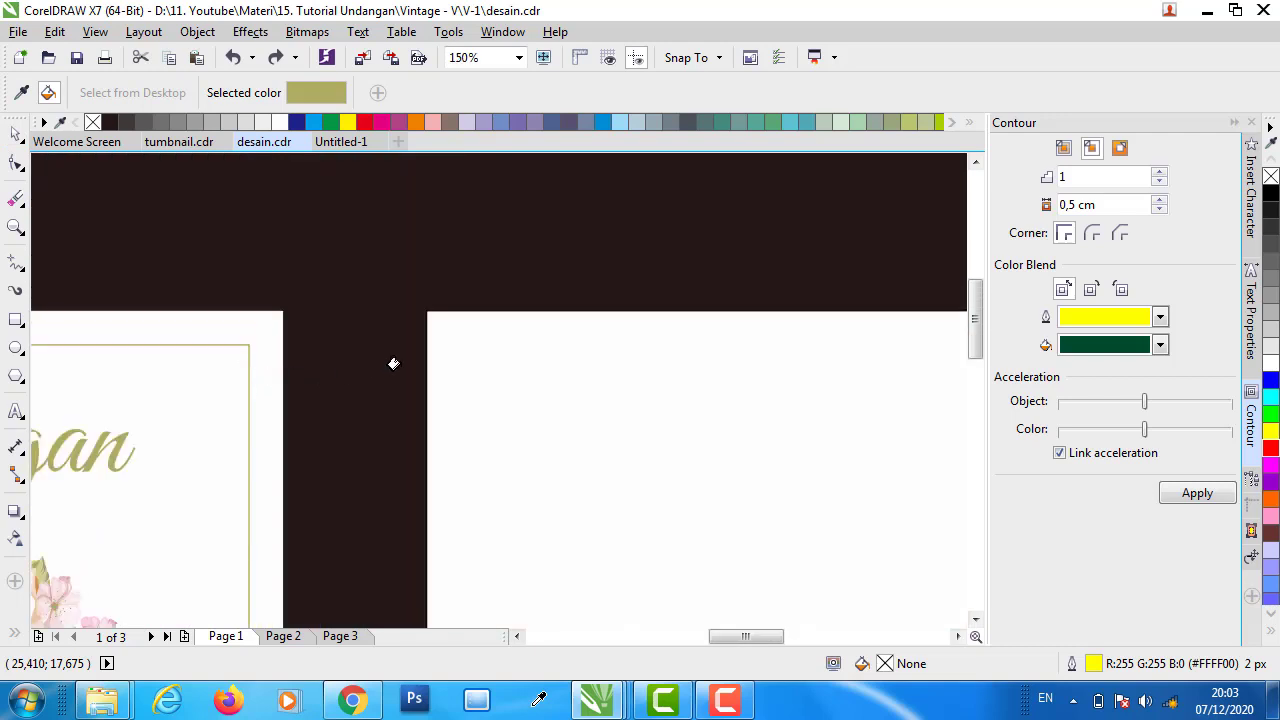
scroll(697, 381, "down", 1)
scroll(845, 345, "up", 2)
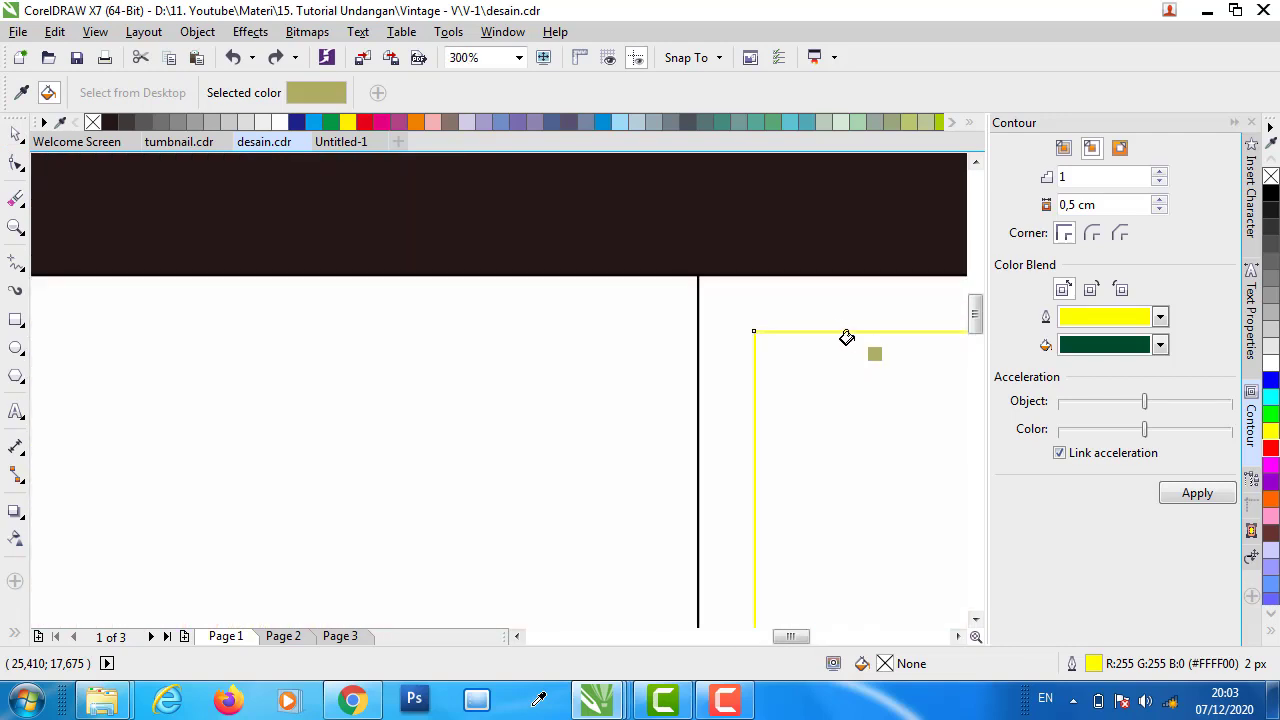
scroll(841, 334, "up", 2)
left_click(767, 325)
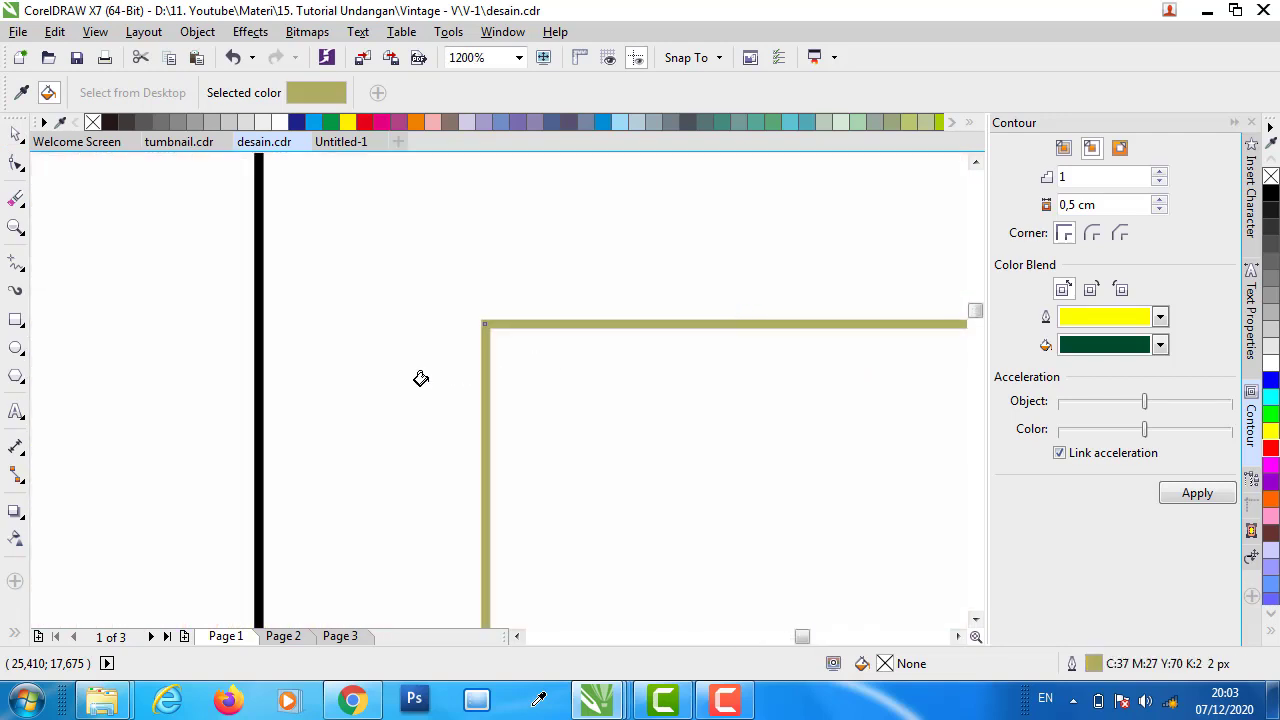
- Remove the black outline from the panel rectangle behind the frame
scroll(400, 369, "down", 2)
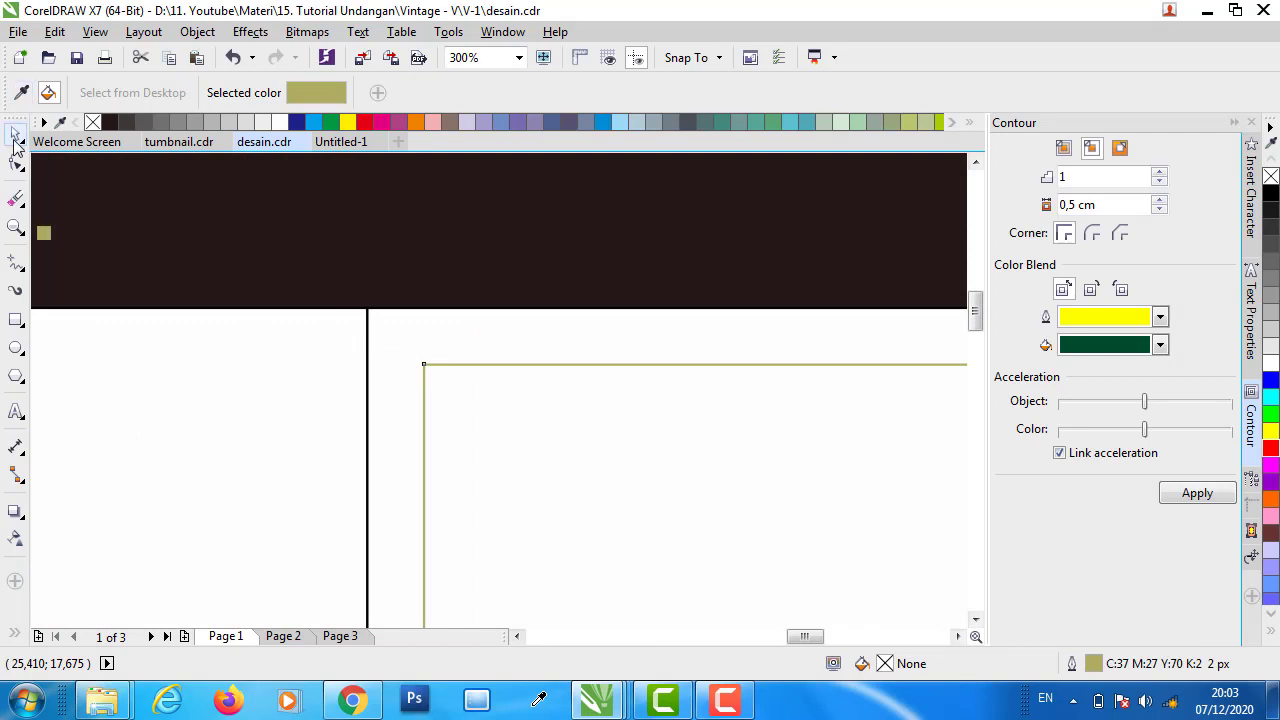
left_click(15, 133)
scroll(340, 280, "down", 2)
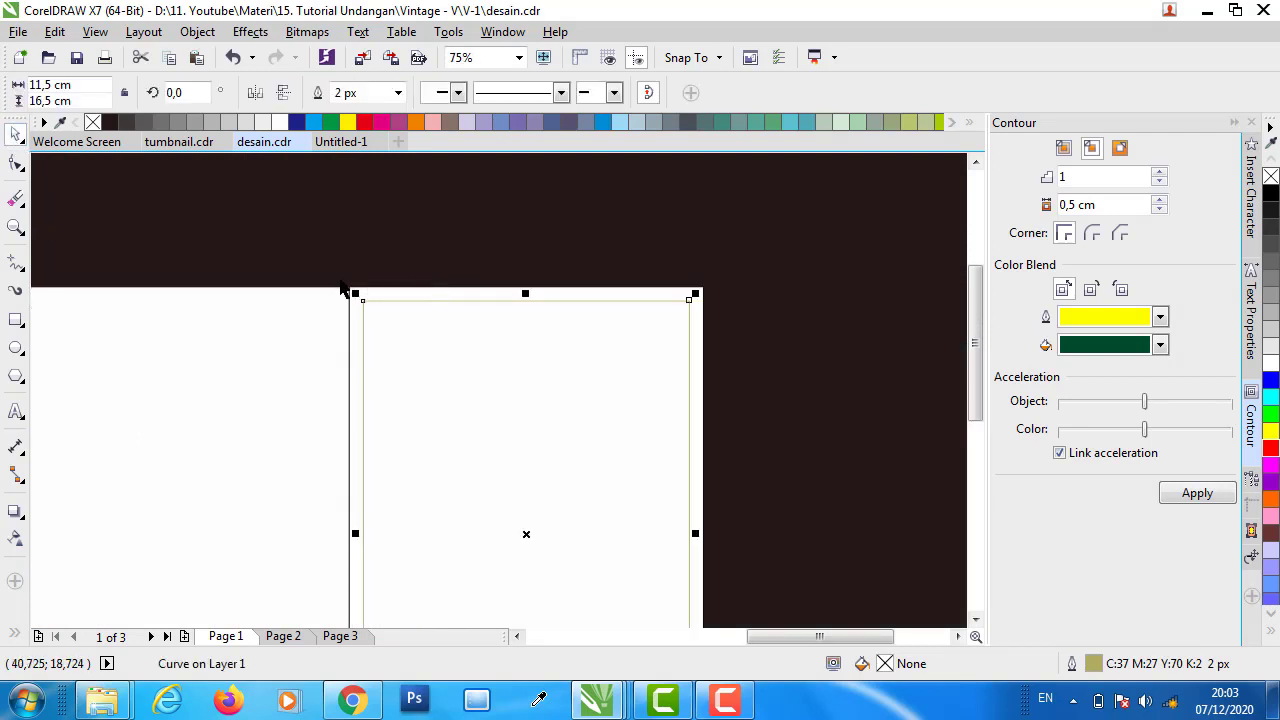
scroll(349, 292, "up", 1)
left_click(398, 290)
scroll(352, 280, "up", 2)
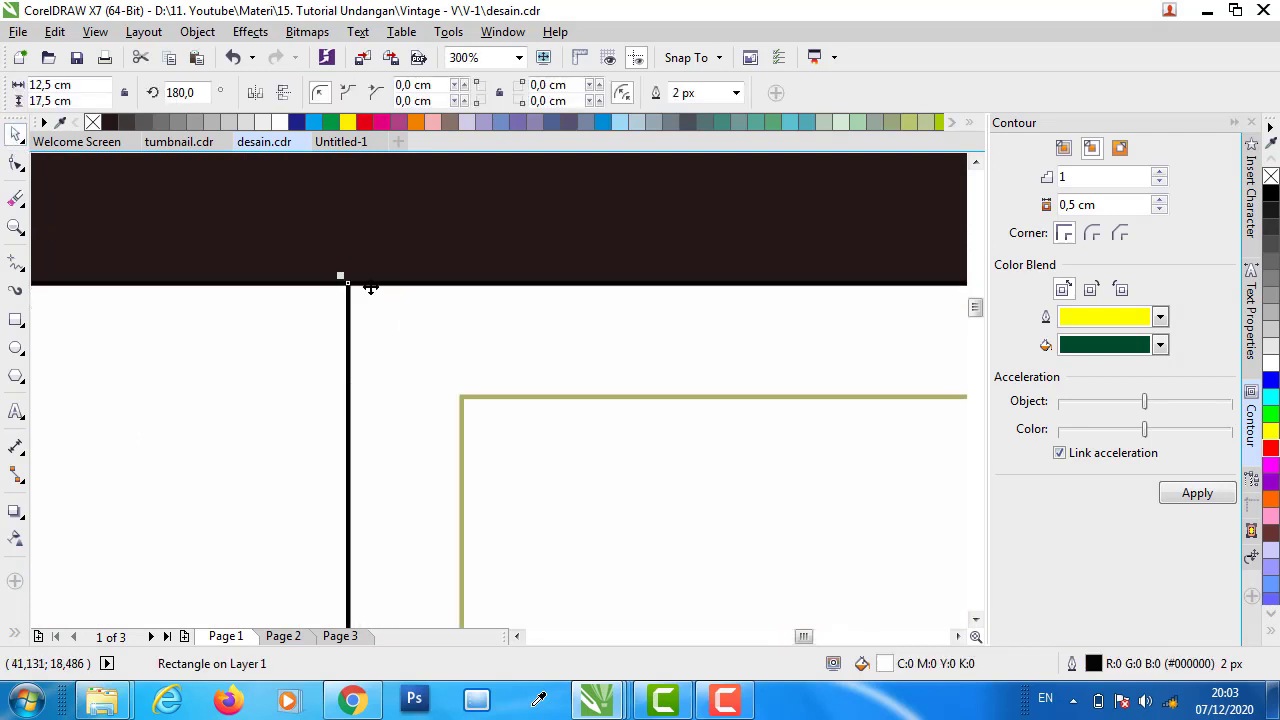
scroll(352, 280, "up", 1)
left_click(286, 278)
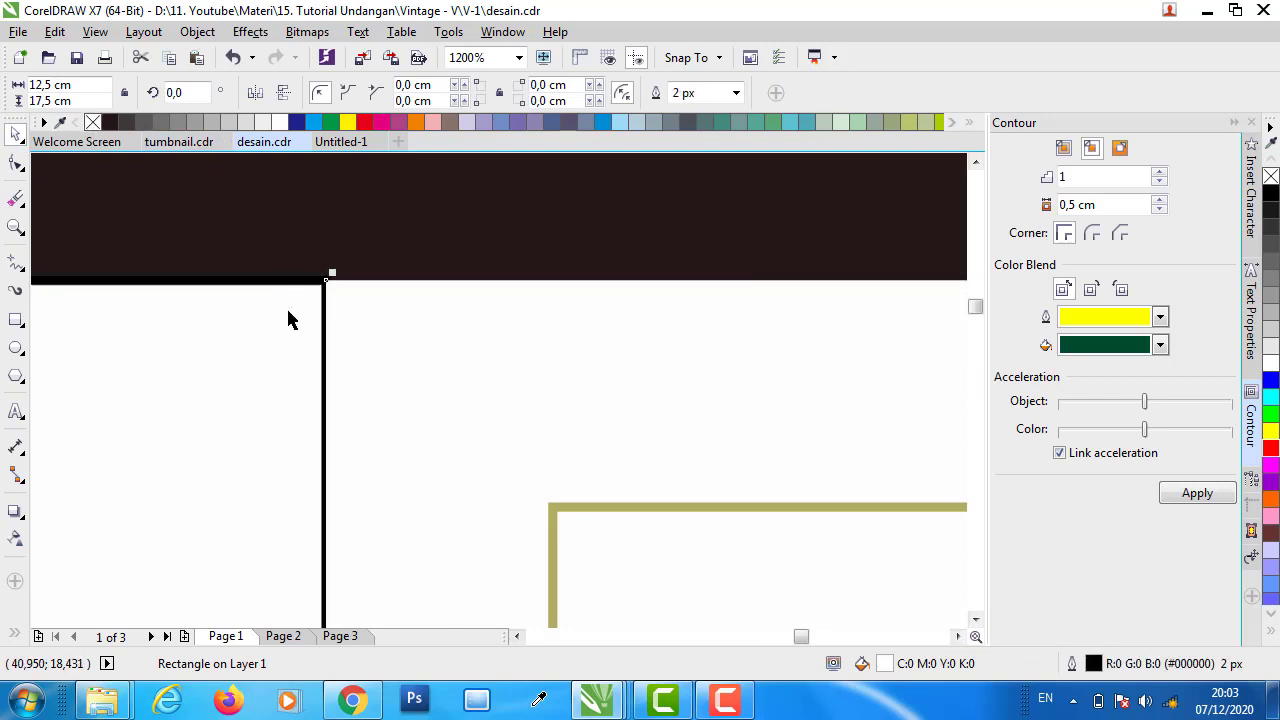
right_click(93, 122)
scroll(330, 315, "down", 3)
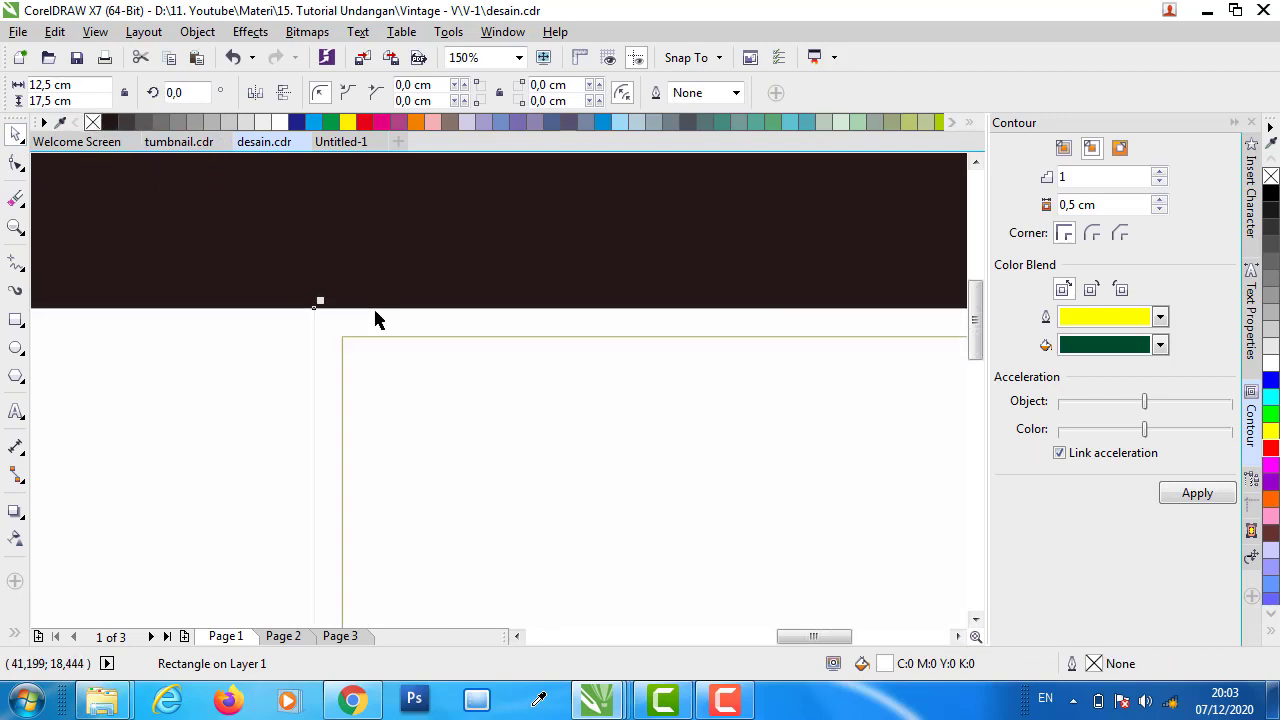
scroll(400, 316, "down", 1)
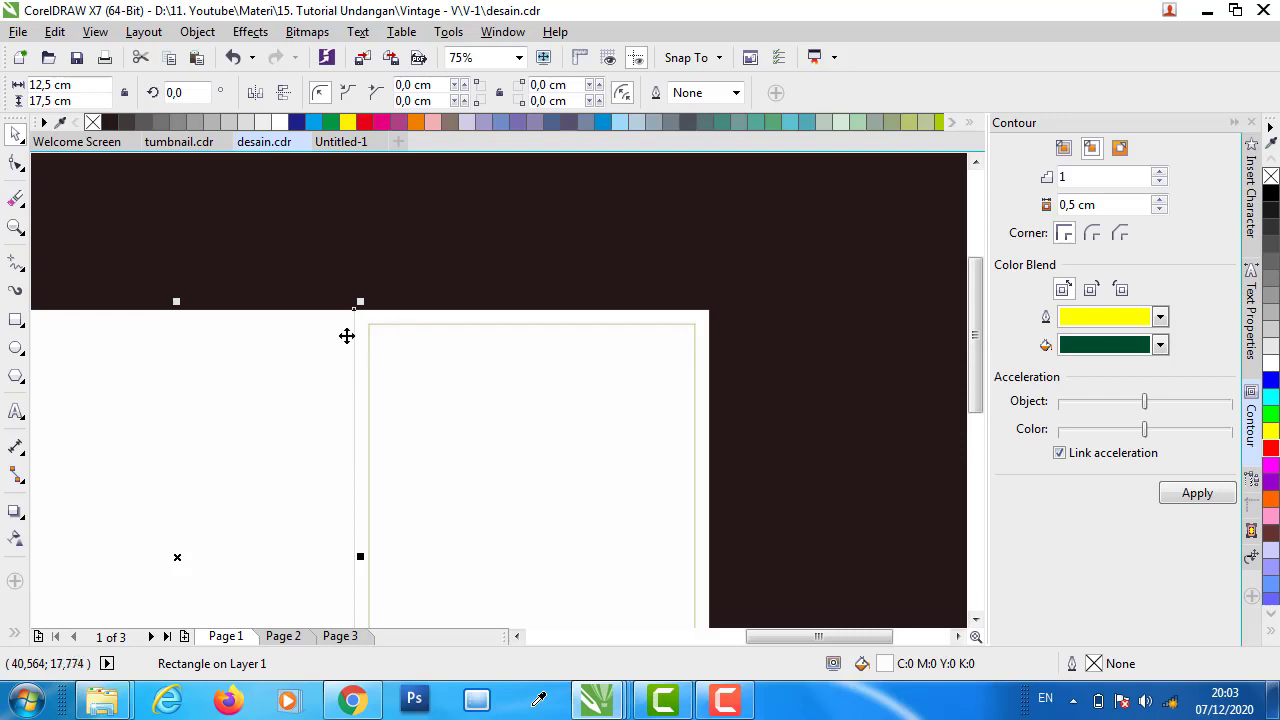
scroll(346, 334, "up", 1)
scroll(418, 333, "down", 2)
scroll(400, 335, "down", 1)
scroll(340, 335, "up", 2)
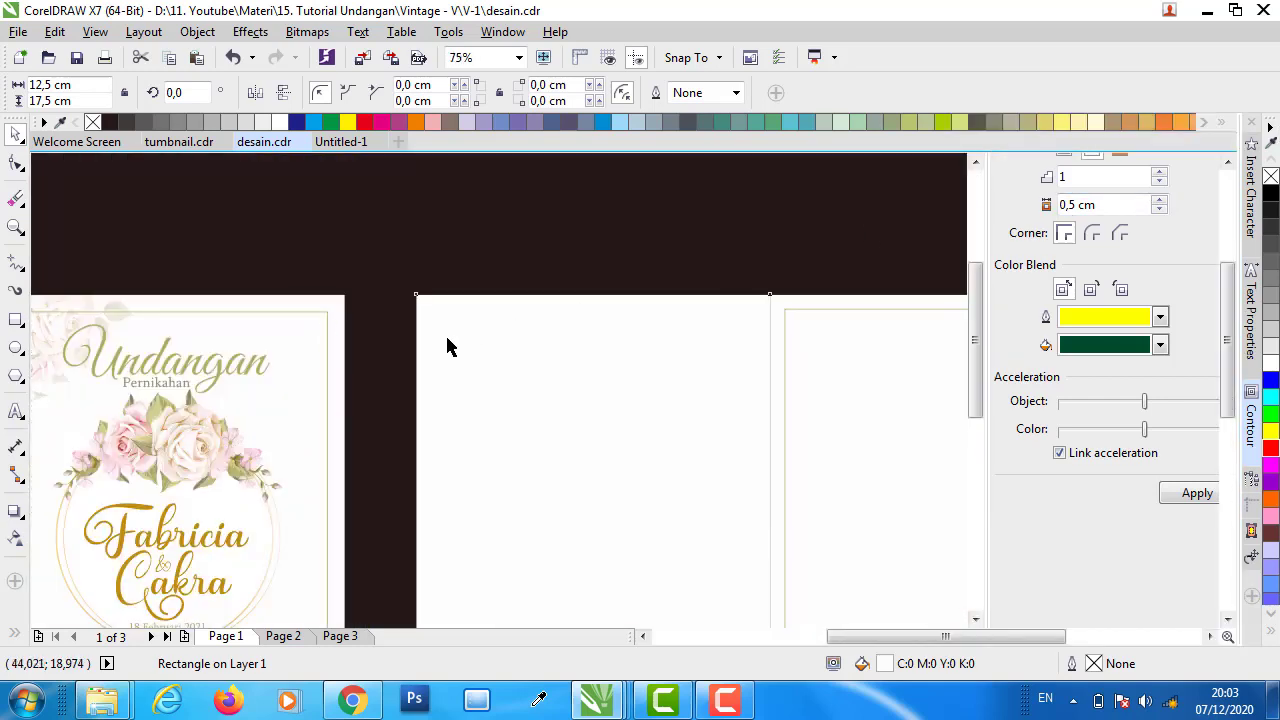
- Ungroup the reference card and check its frame's outline width
left_click(385, 309)
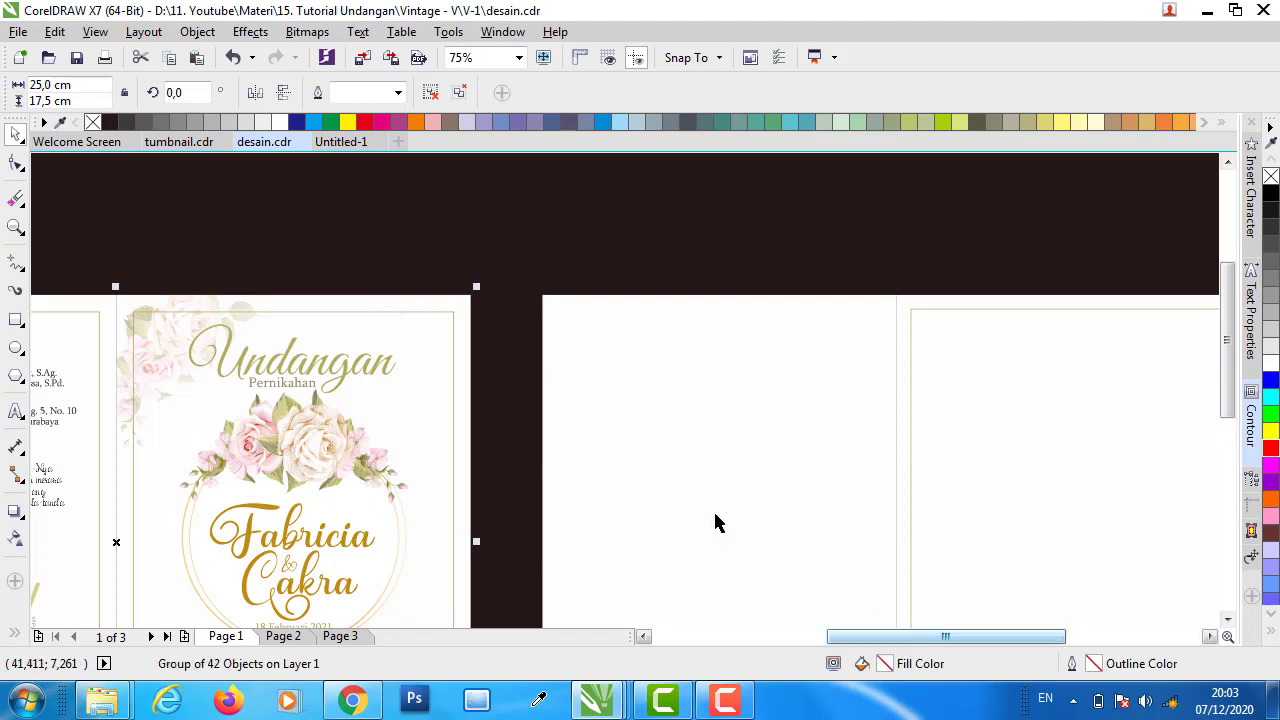
key("ctrl+u")
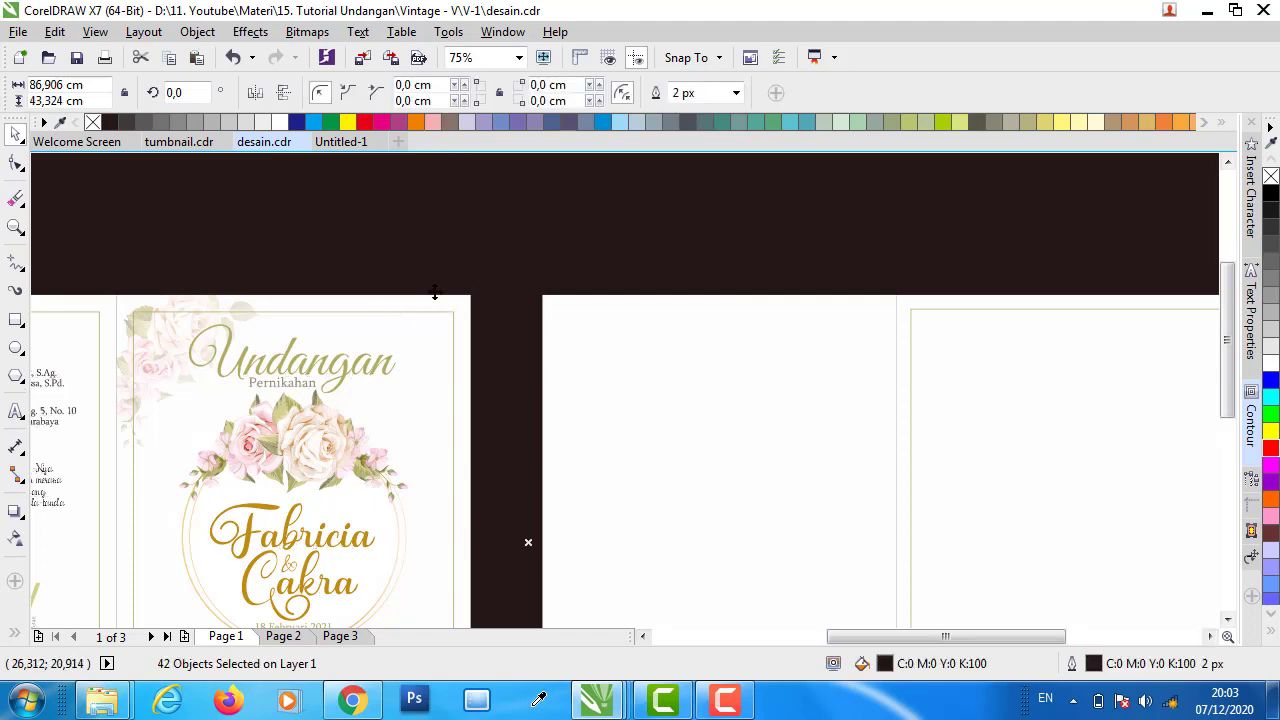
left_click(460, 333)
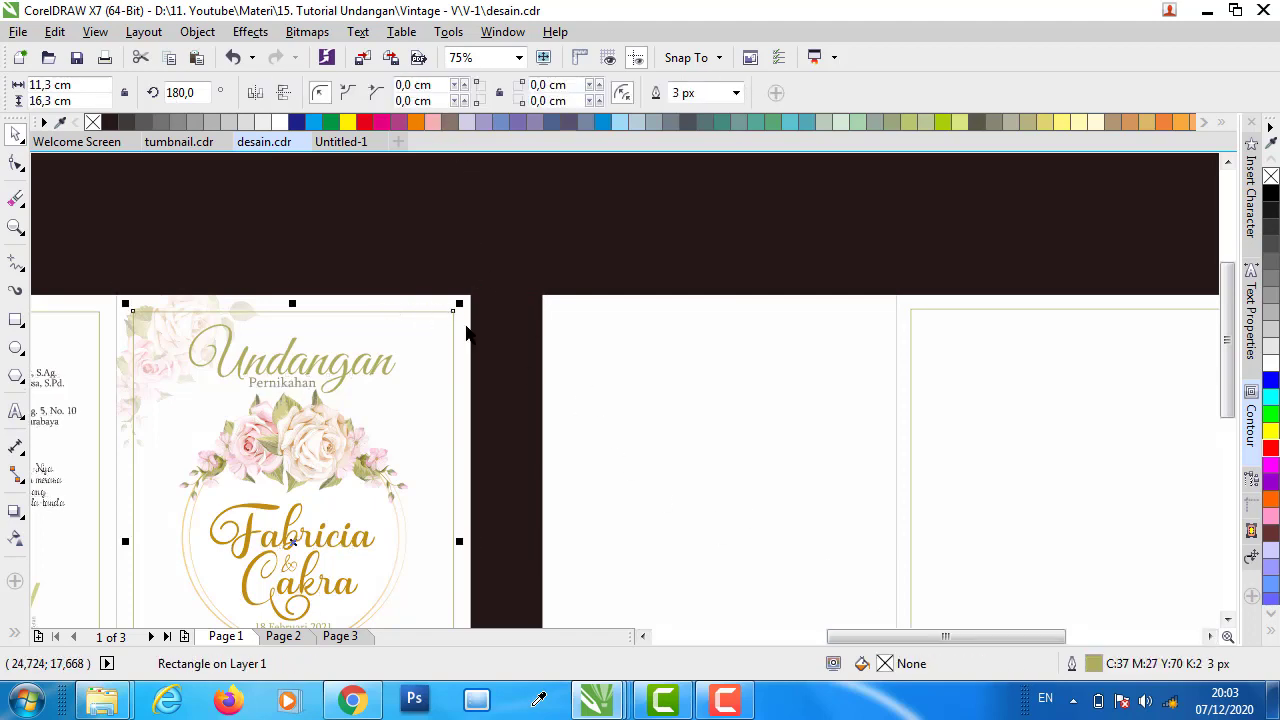
double_click(1094, 664)
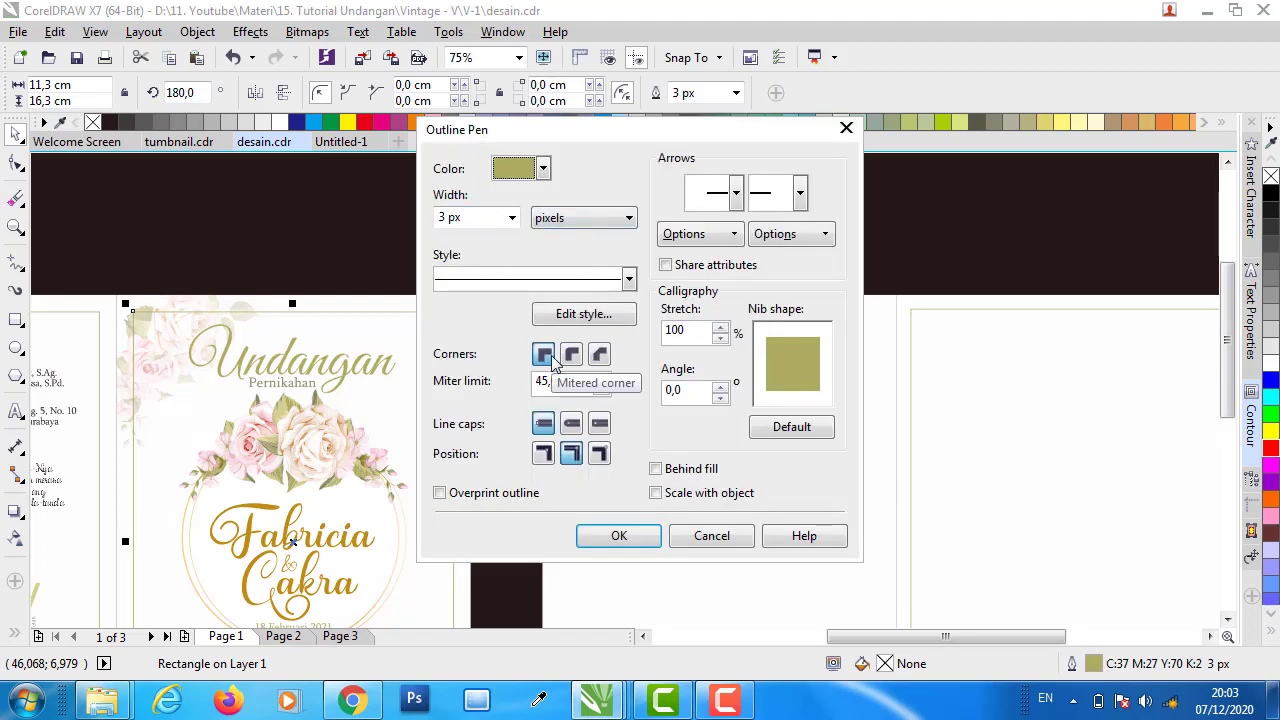
left_click(715, 536)
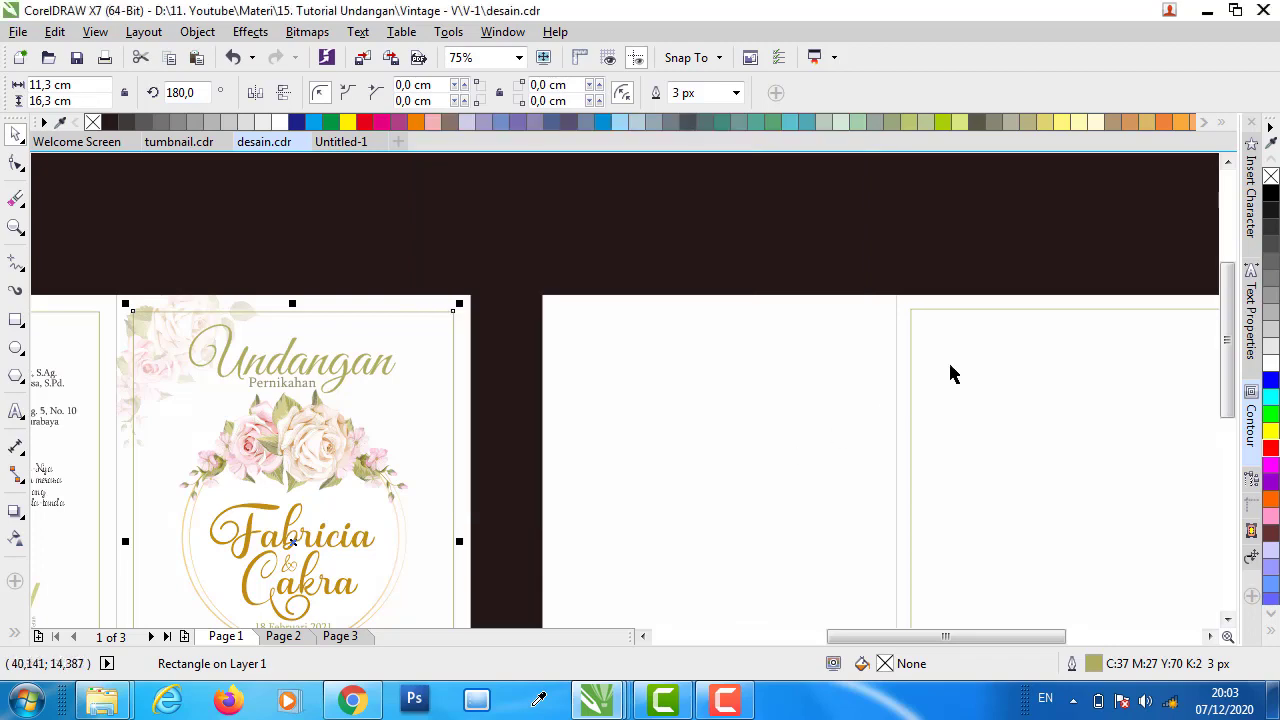
left_click(1029, 477)
- Set the new inset frame's outline width to 3 px
double_click(1097, 666)
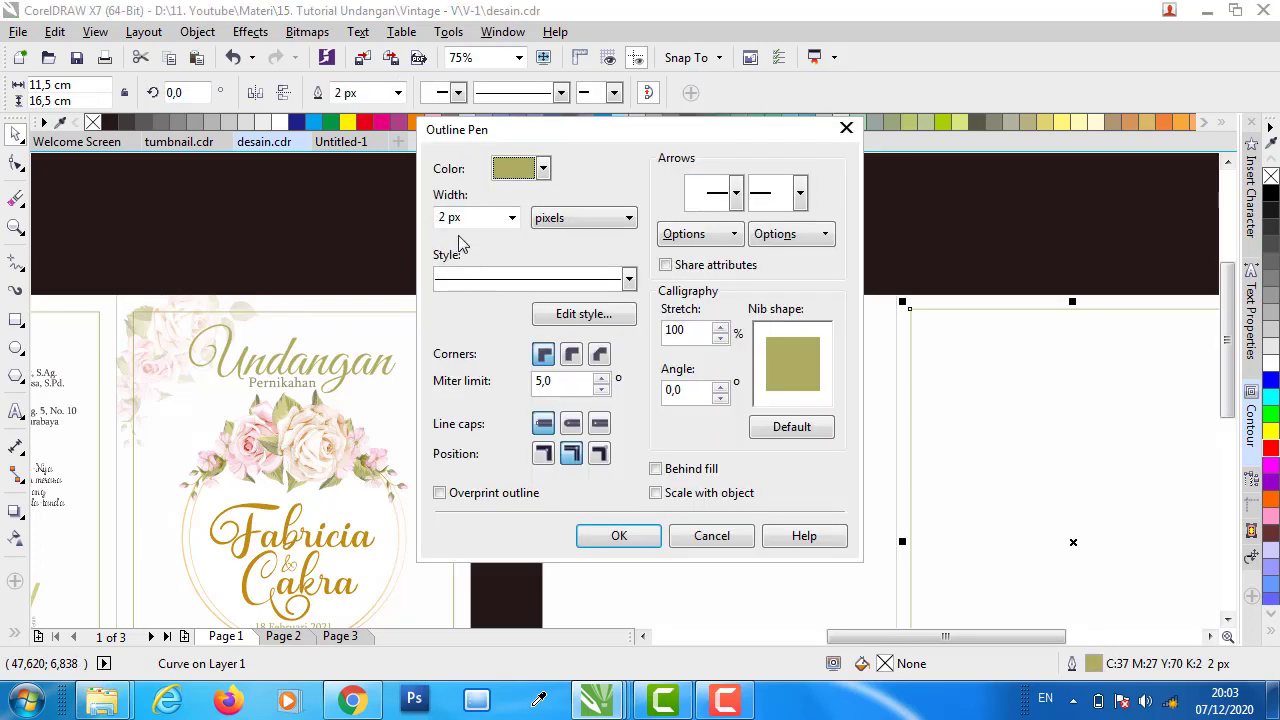
left_click(511, 217)
left_click(462, 299)
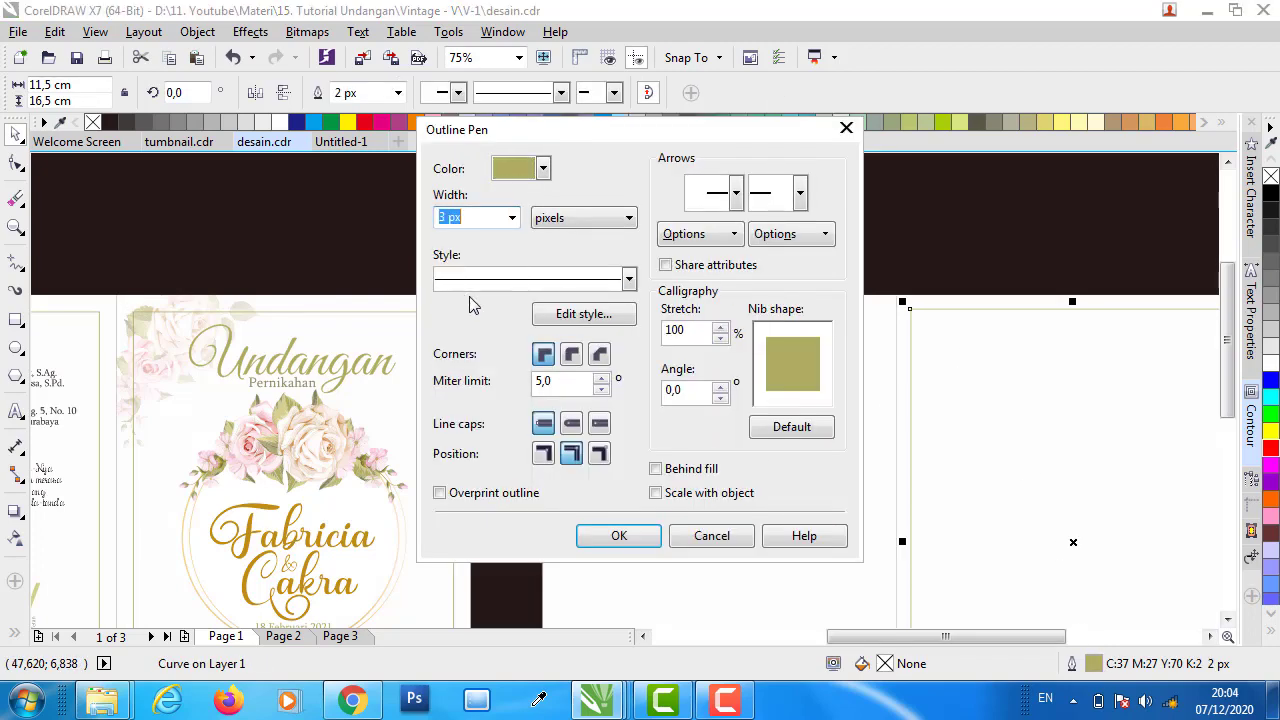
left_click(625, 538)
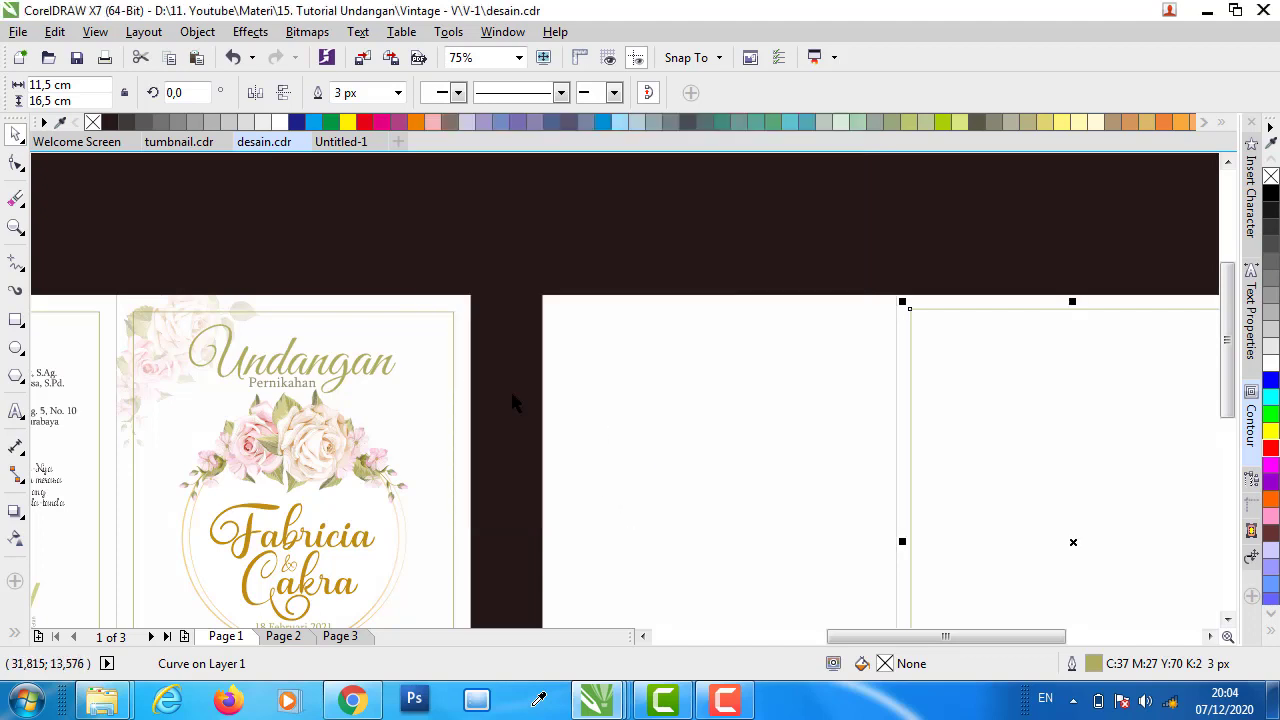
- Copy the right panel's thin gold frame into the left panel and centre-align the two frames
scroll(463, 386, "down", 1)
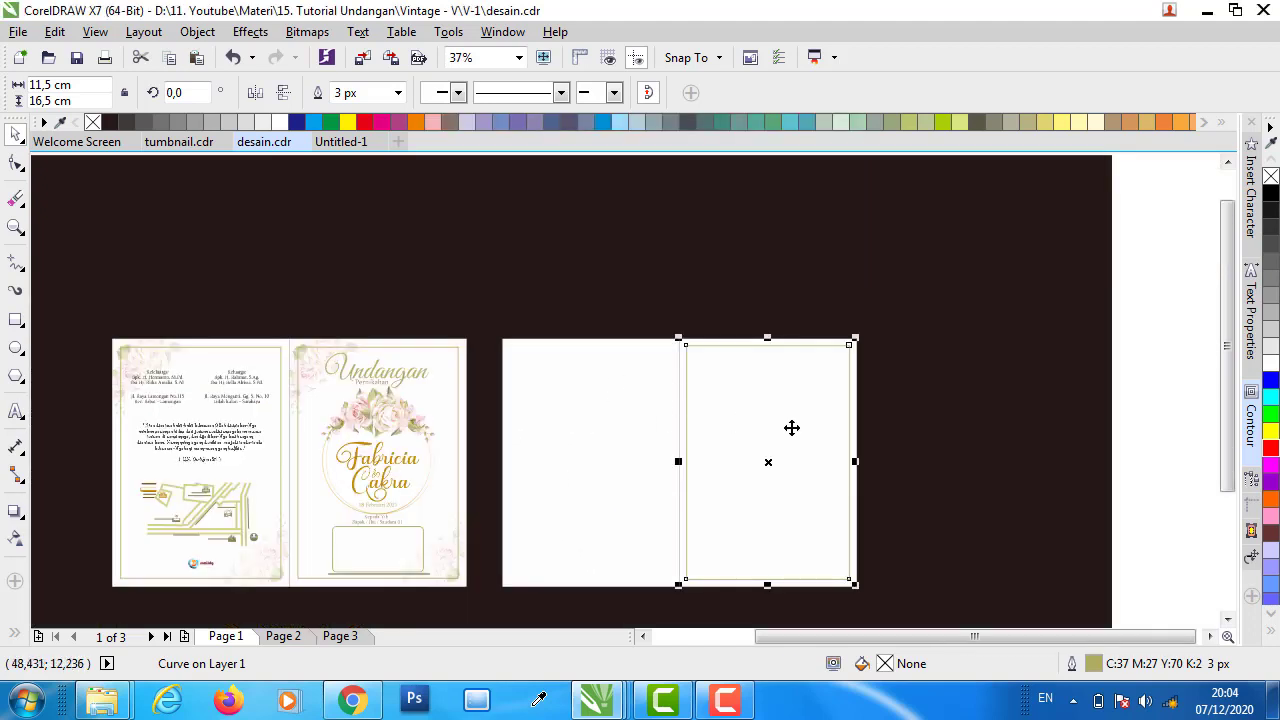
left_click(817, 408)
left_click(851, 460)
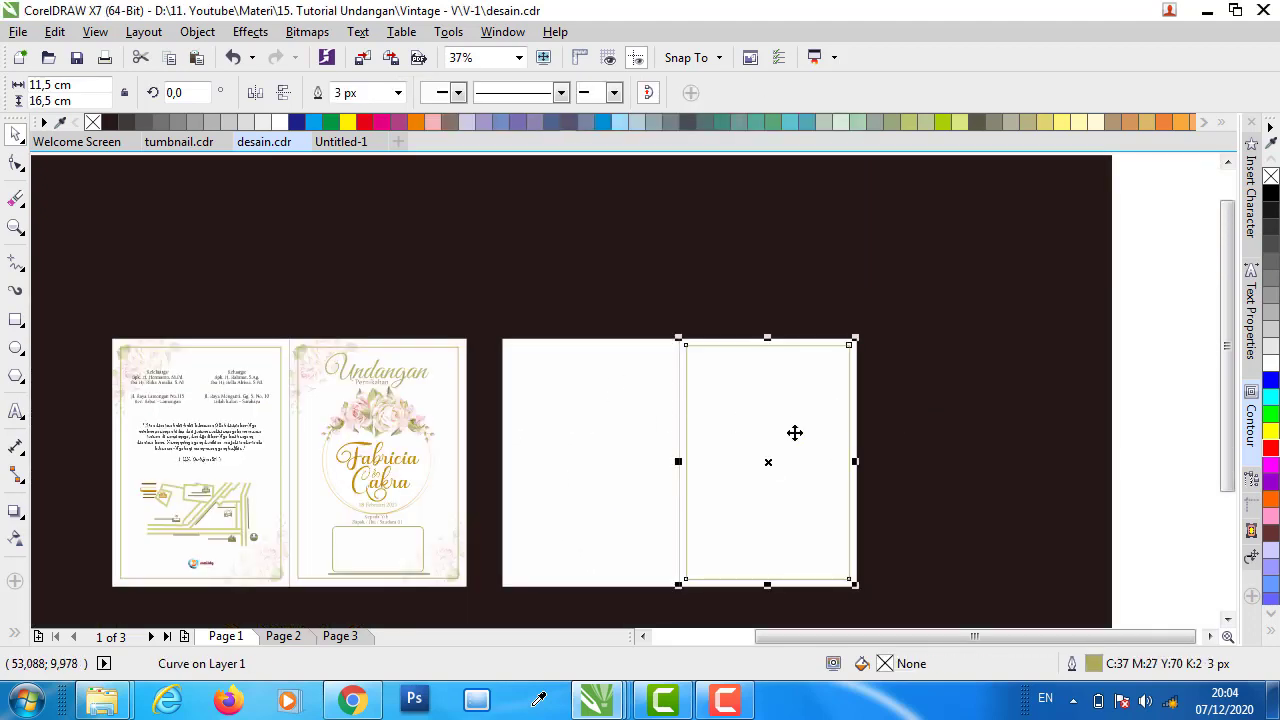
left_click_drag(806, 412, 563, 420)
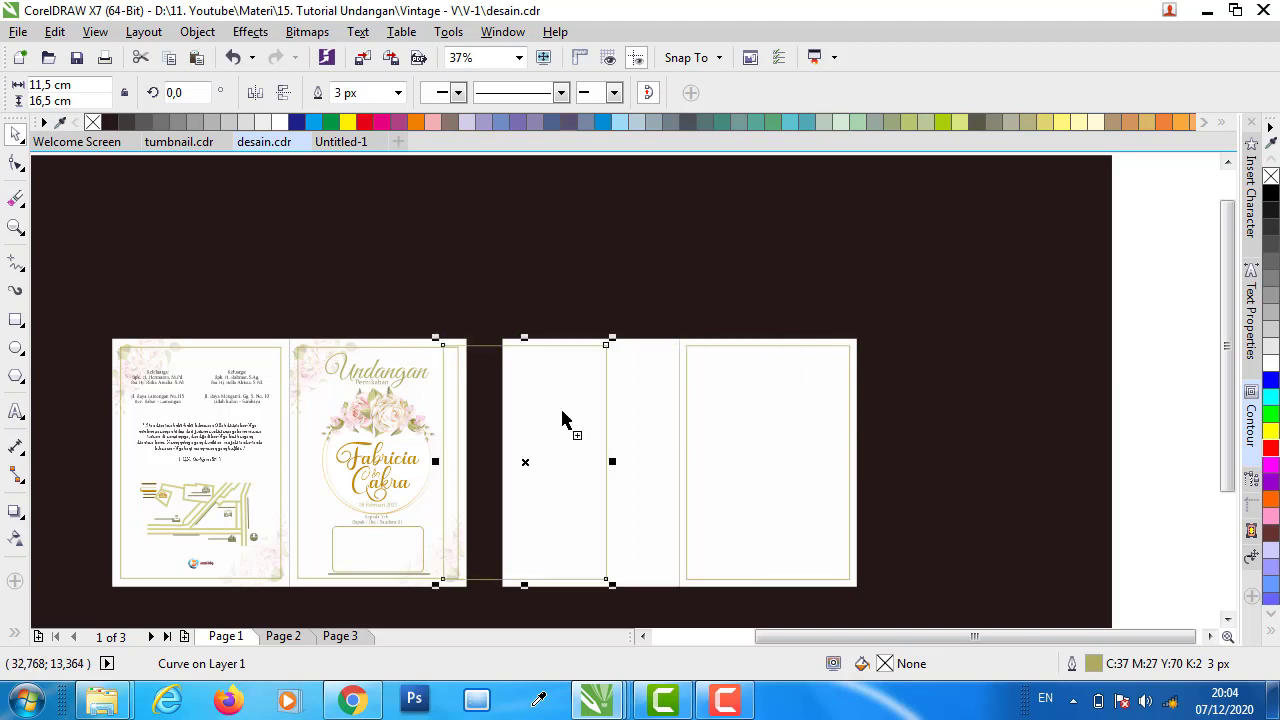
left_click(648, 372, "shift")
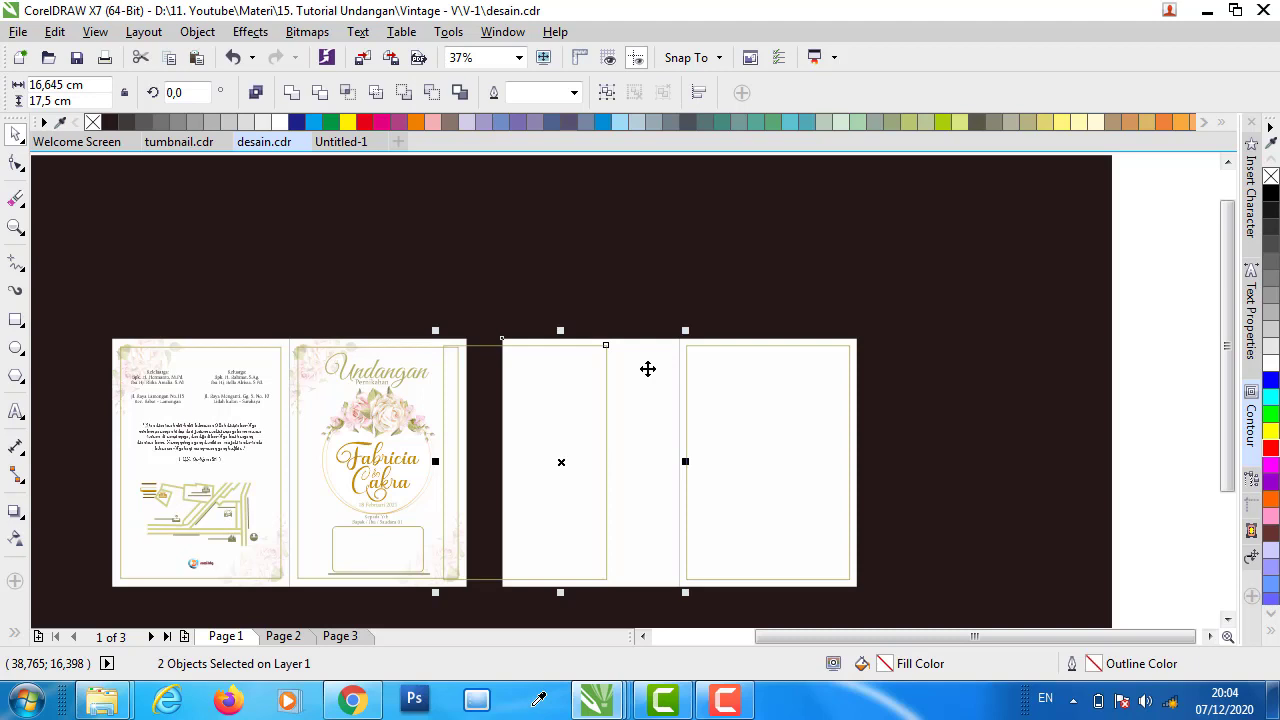
key("c")
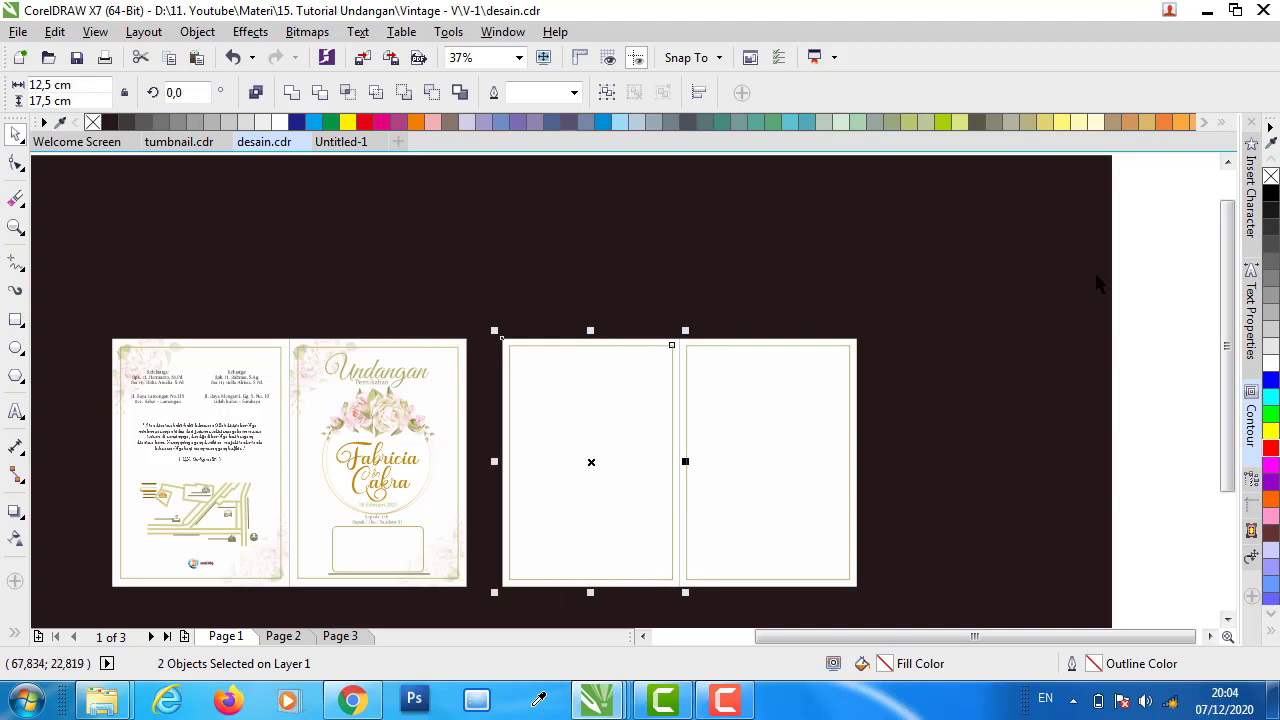
left_click(1150, 267)
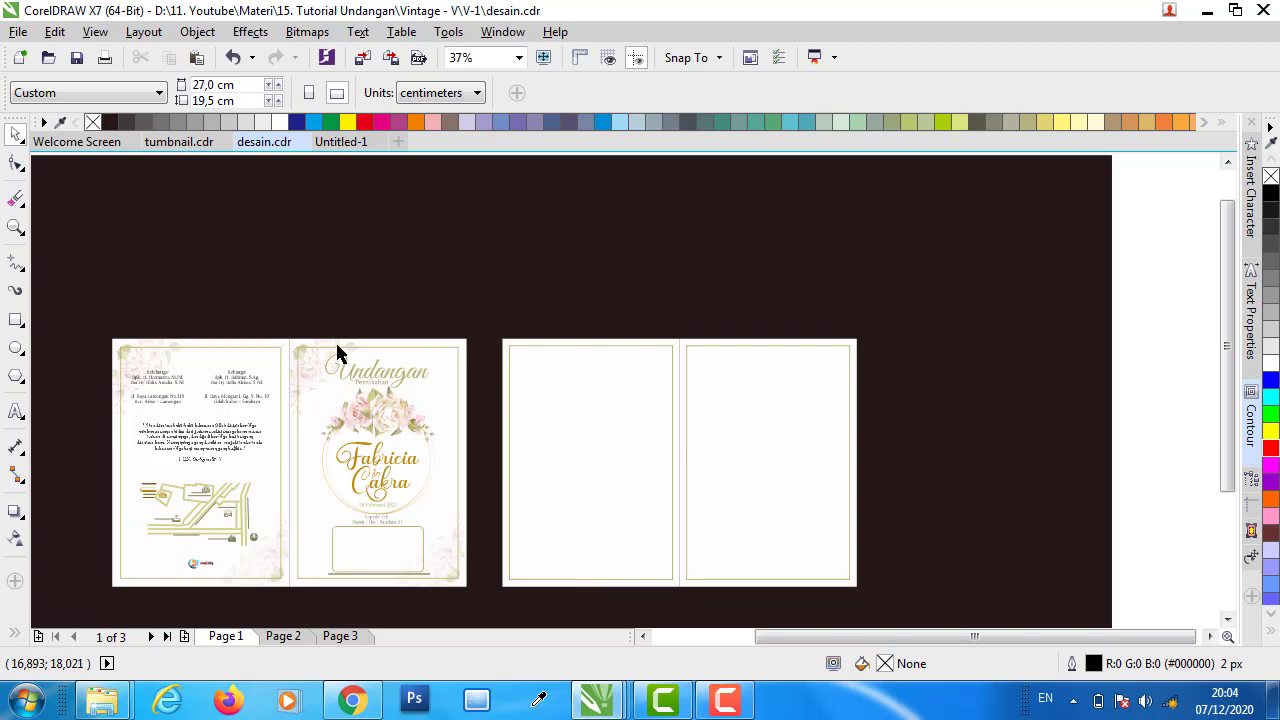
- Open the V-1 Upload folder in Explorer and view it as large icons
scroll(336, 352, "up", 2)
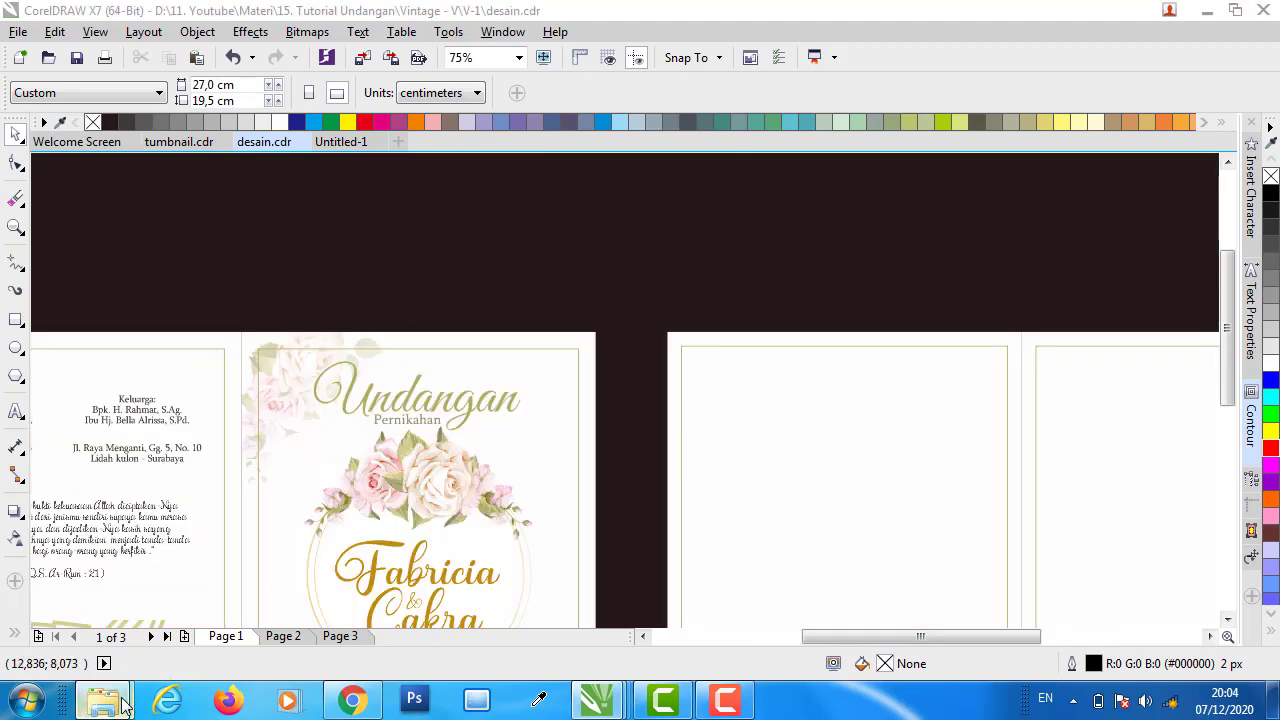
mouse_move(102, 700)
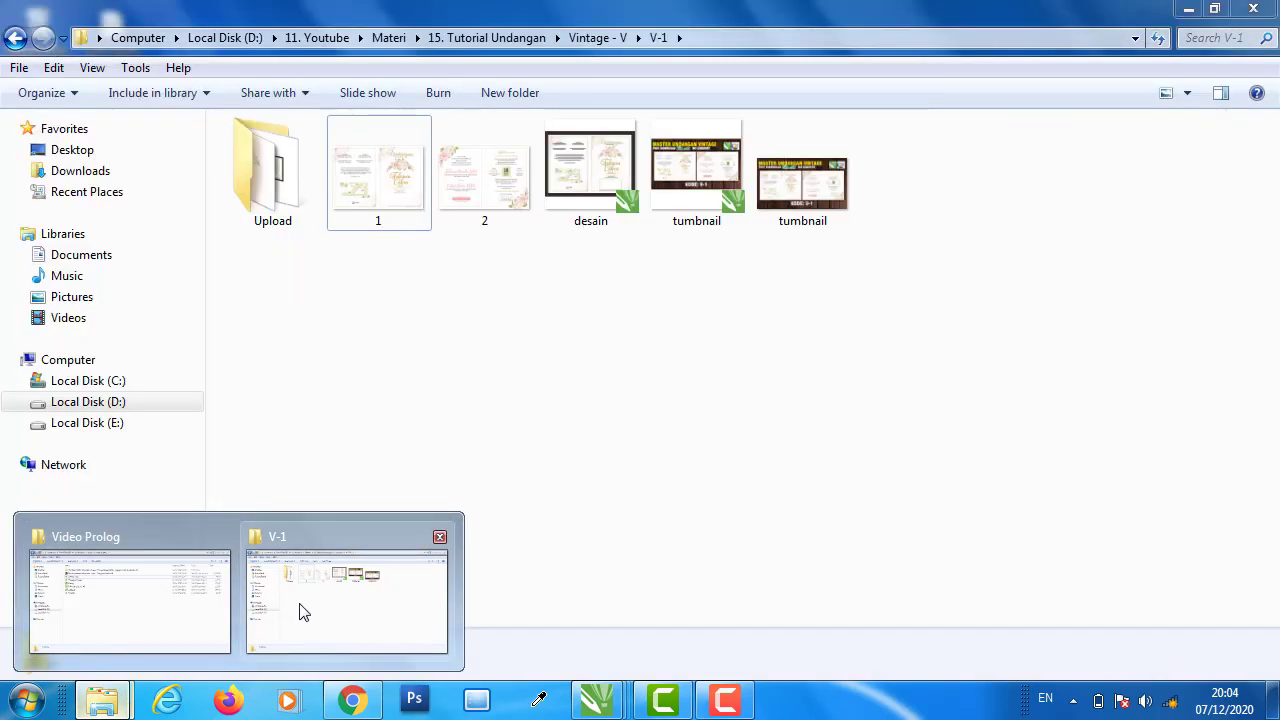
left_click(312, 610)
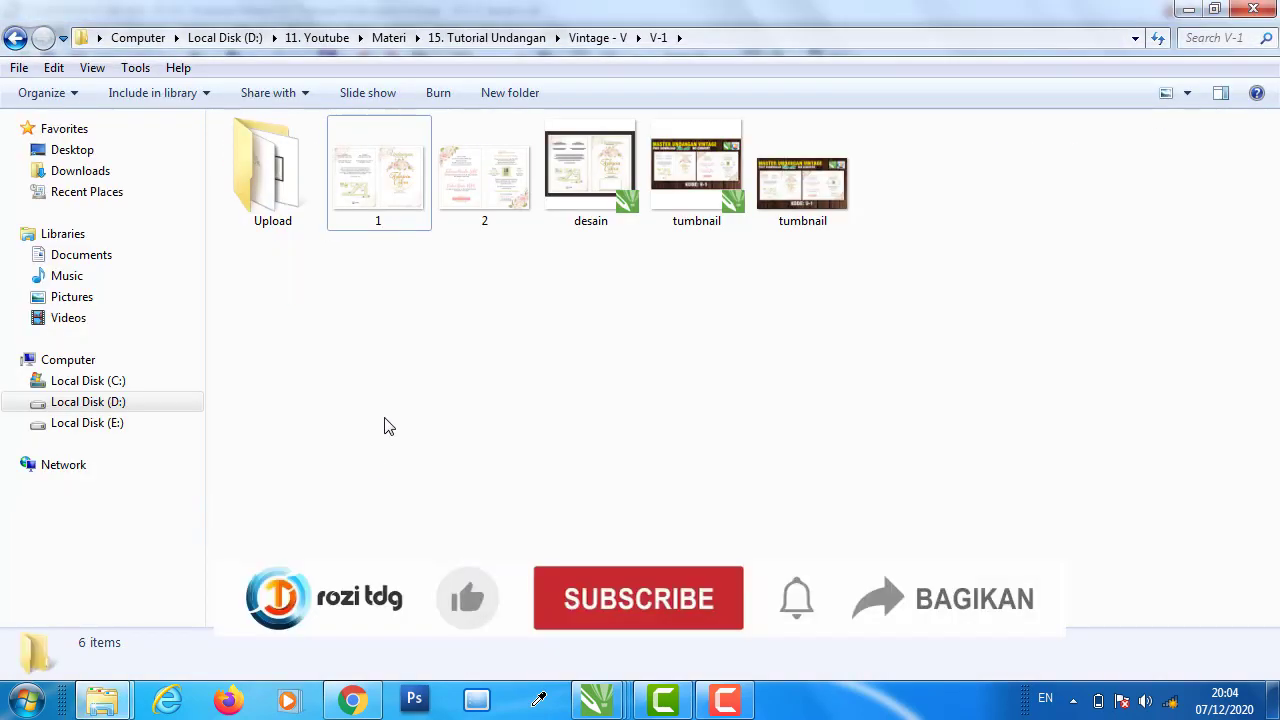
double_click(274, 186)
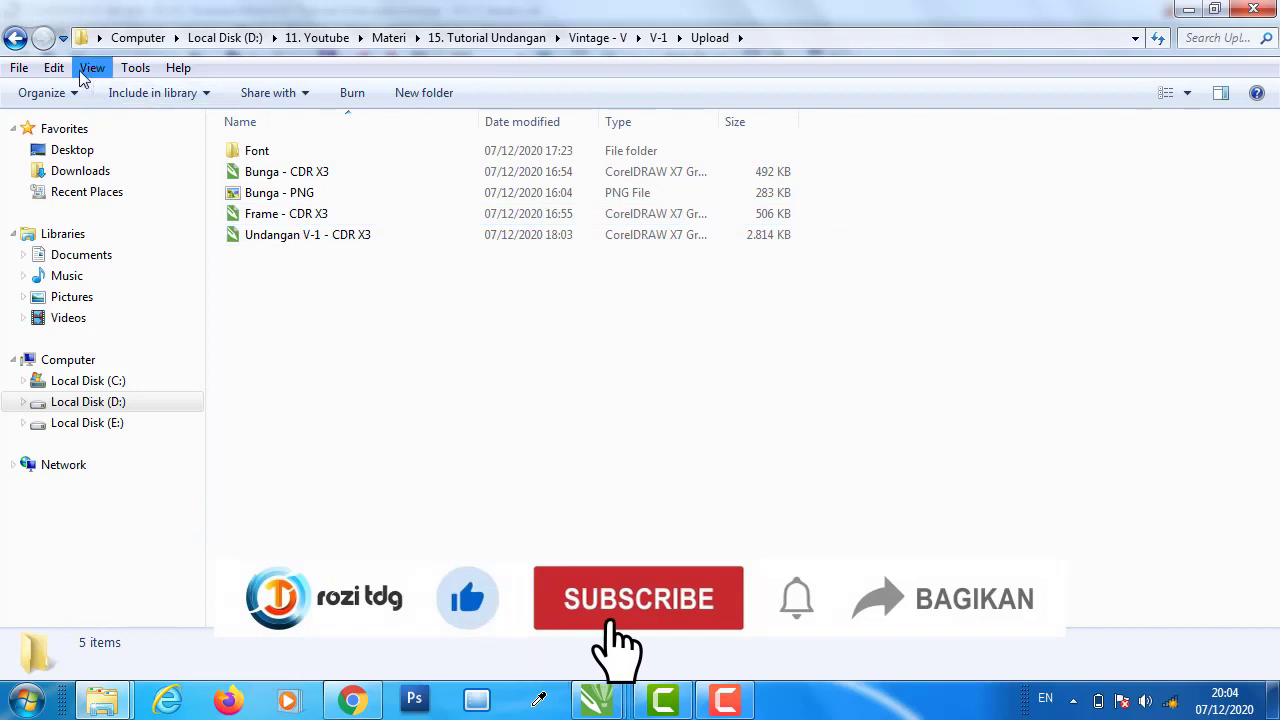
left_click(1187, 92)
left_click(1195, 60)
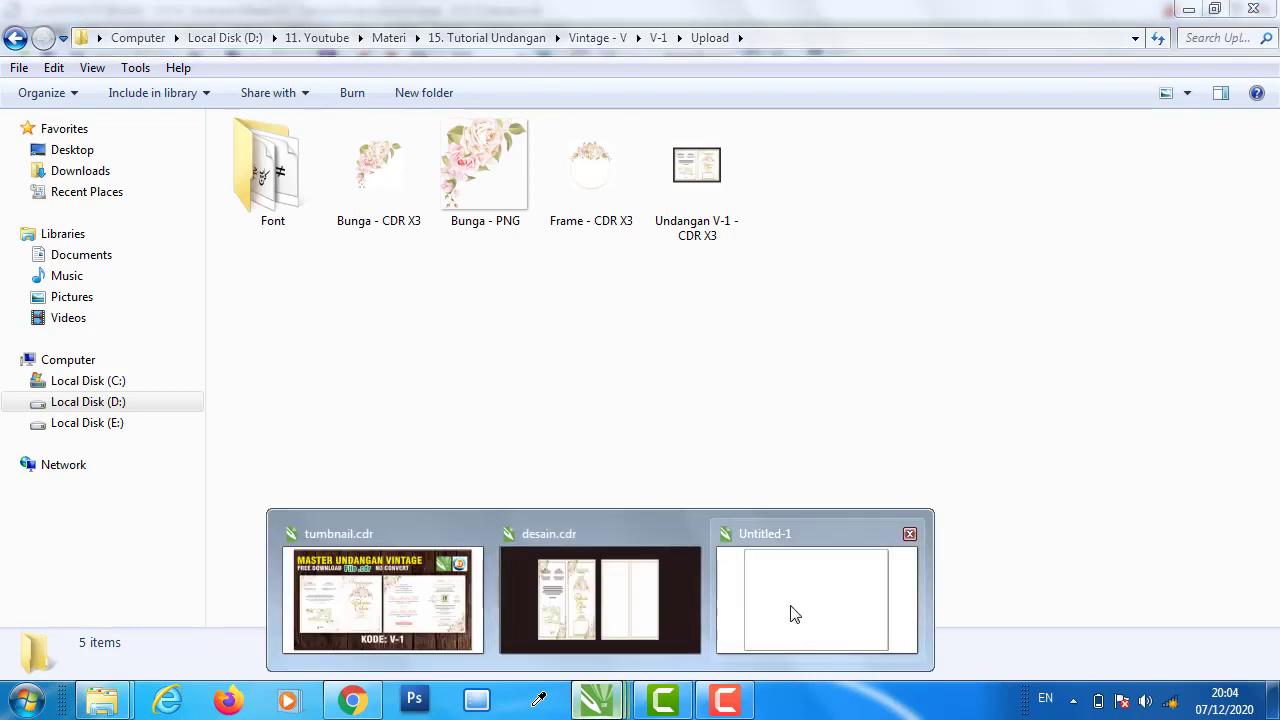
mouse_move(598, 700)
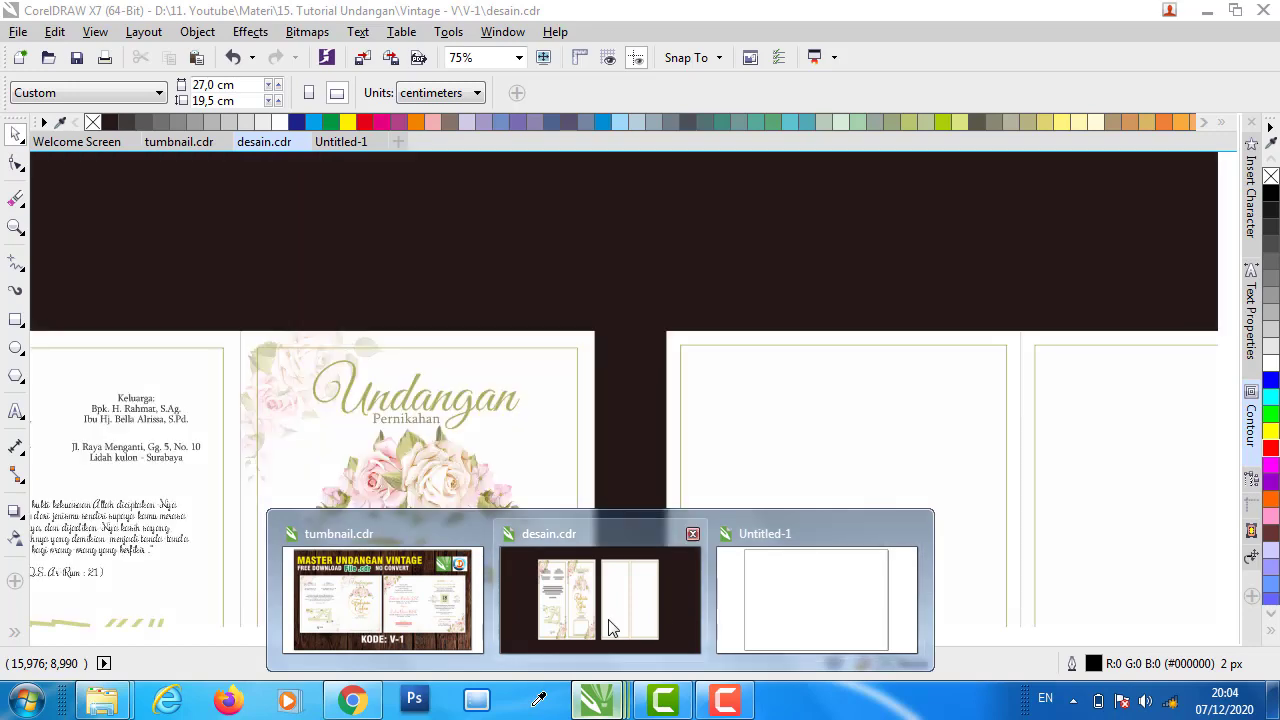
- Select the Bunga - PNG flower image in the Upload folder
left_click(687, 619)
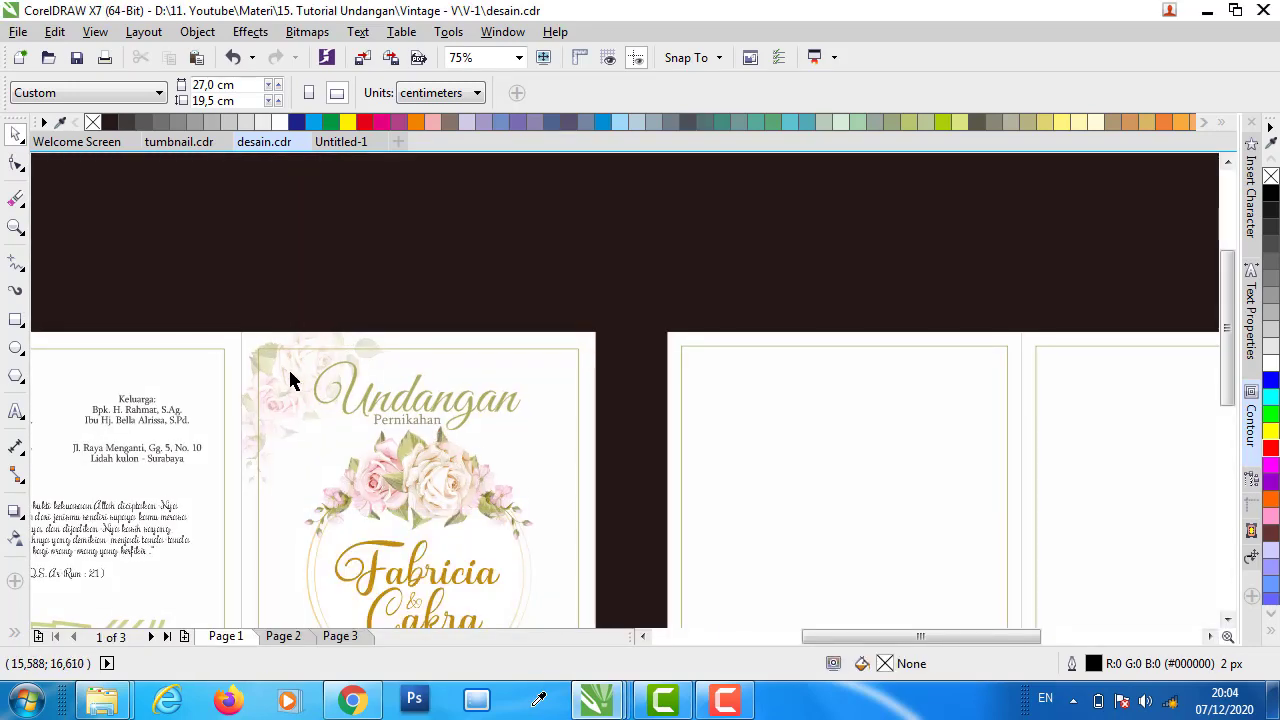
mouse_move(102, 700)
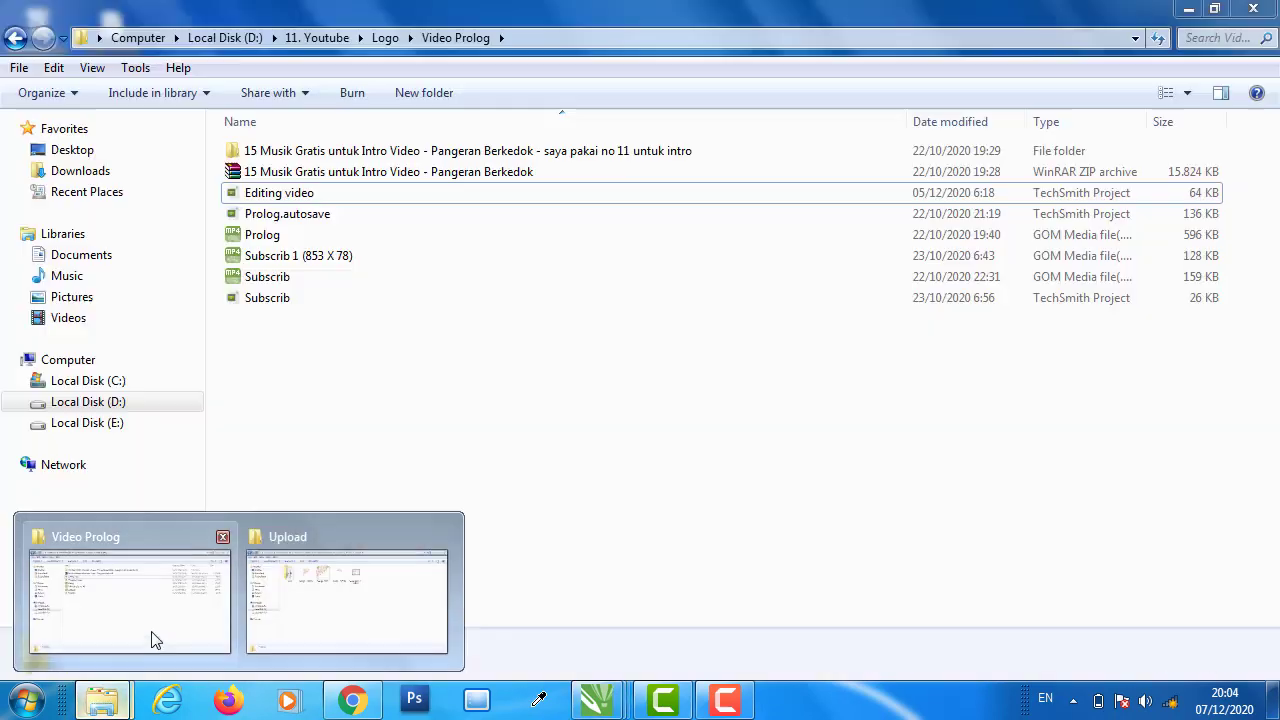
left_click(340, 611)
left_click(492, 202)
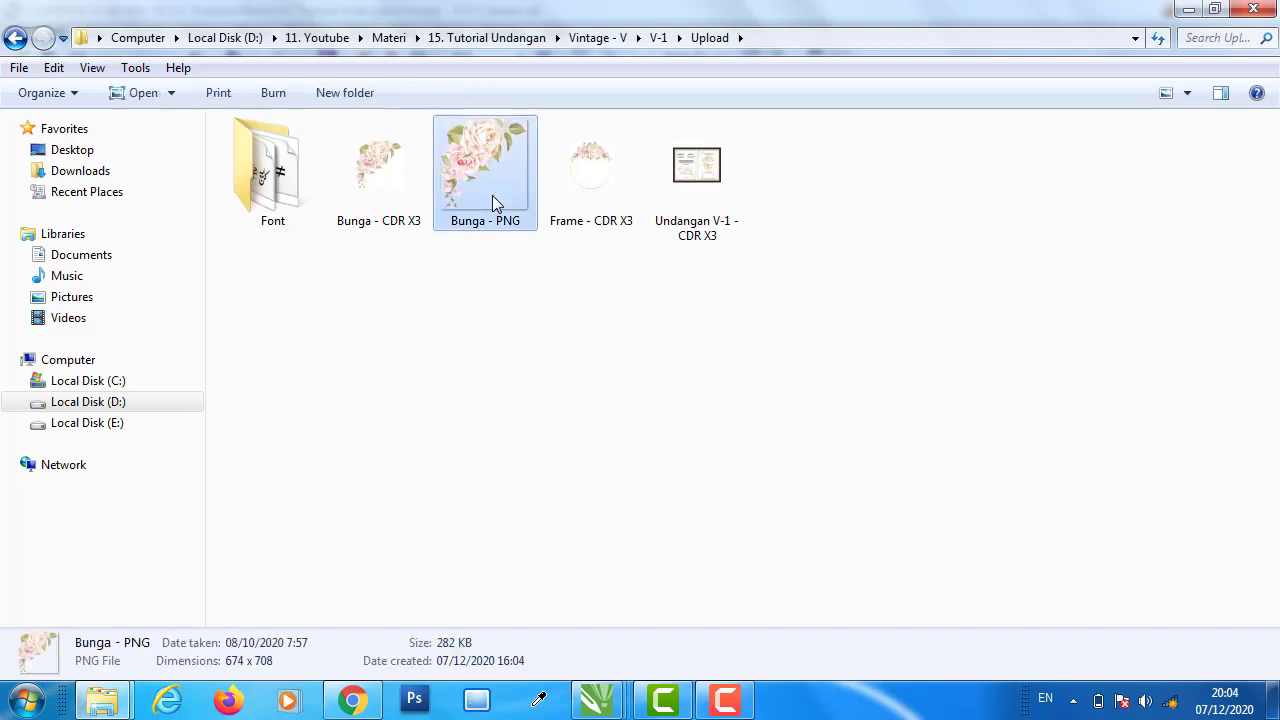
- Import Bunga - PNG and align it to the right panel frame's top-left corner
mouse_move(481, 186)
left_mouse_down()
mouse_move(764, 545)
mouse_move(789, 468)
left_mouse_up()
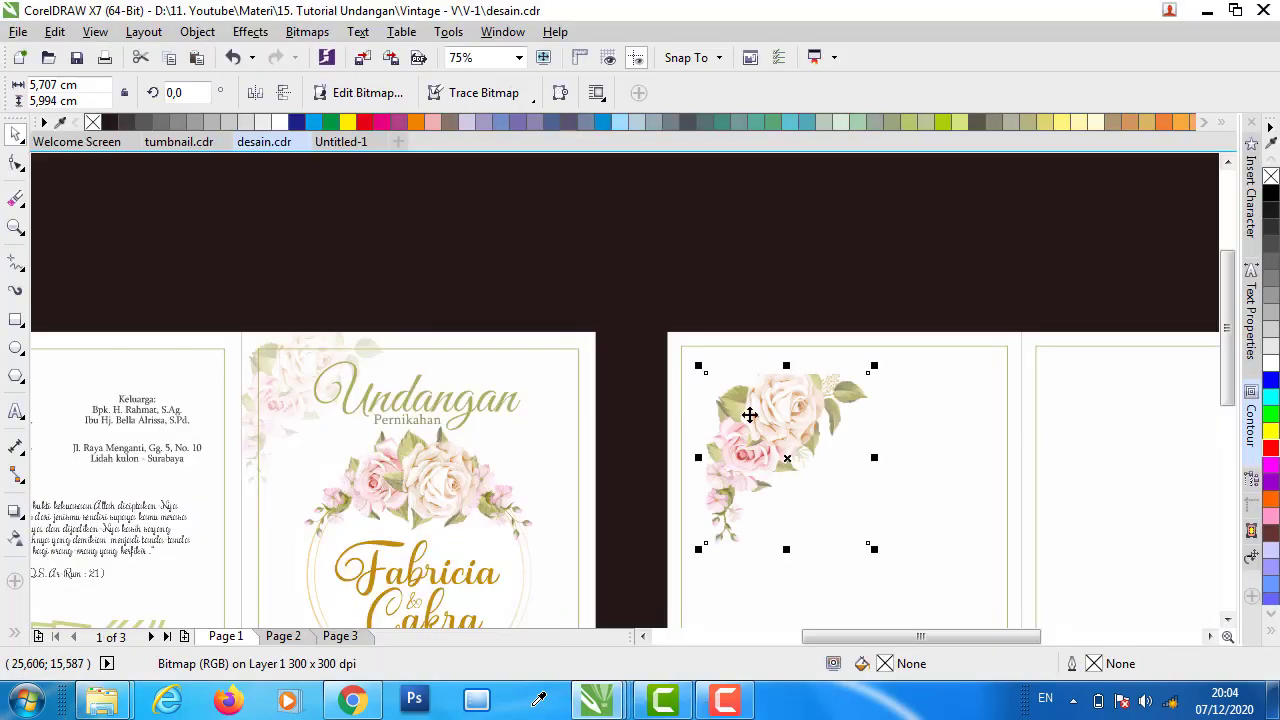
left_click_drag(768, 414, 1109, 396)
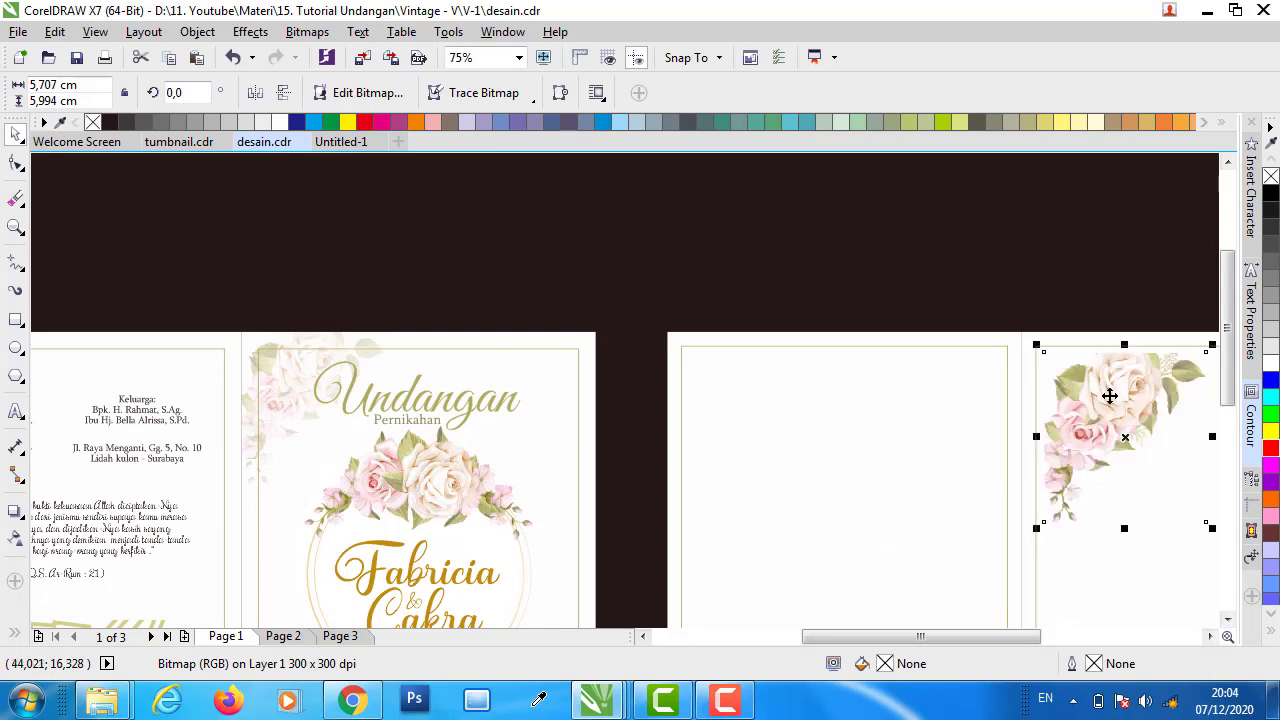
left_click(1074, 343)
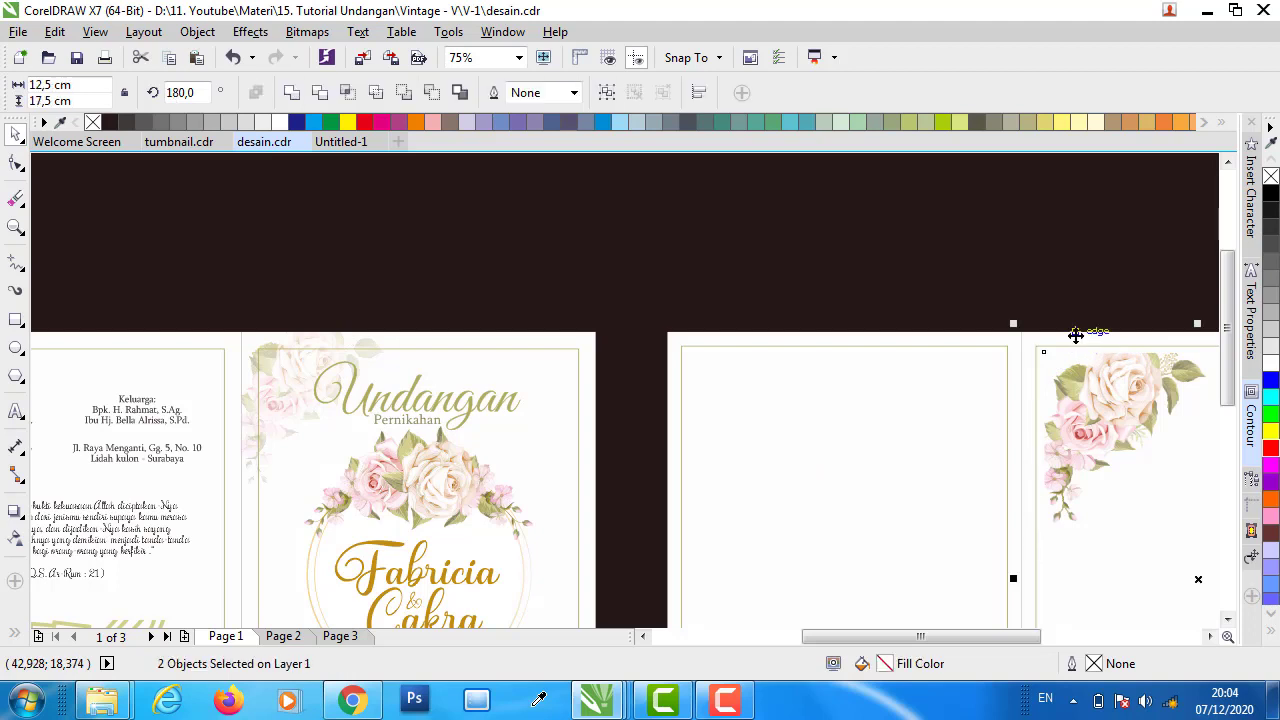
left_click_drag(1075, 335, 1074, 337)
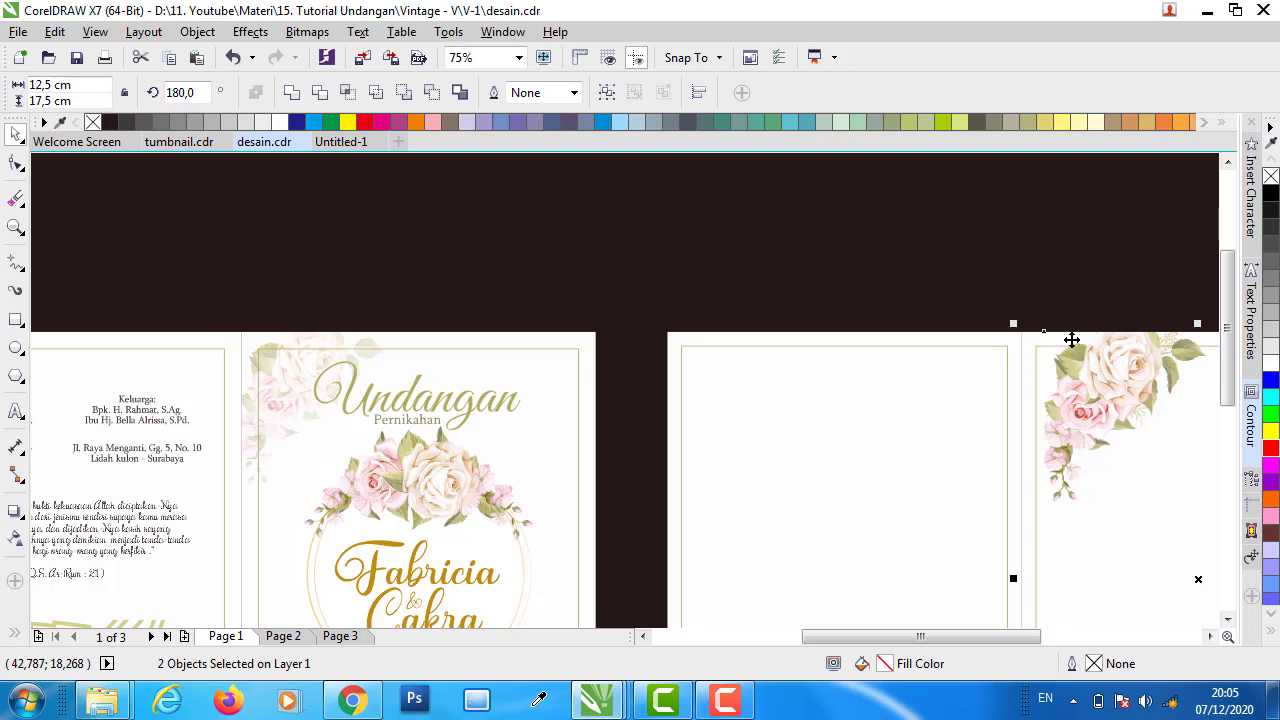
key("Left")
key("Left")
key("Left")
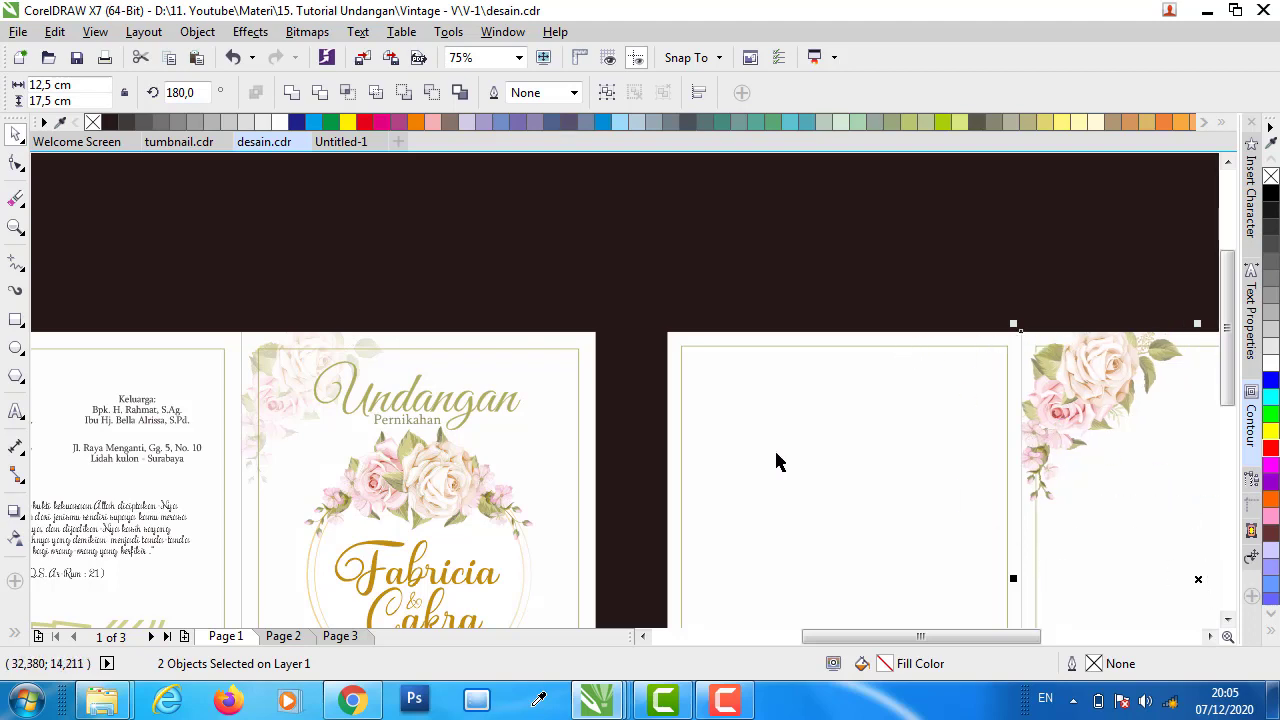
- Fine-tune the rose image's position in the panel's top-left corner
scroll(779, 461, "down", 1)
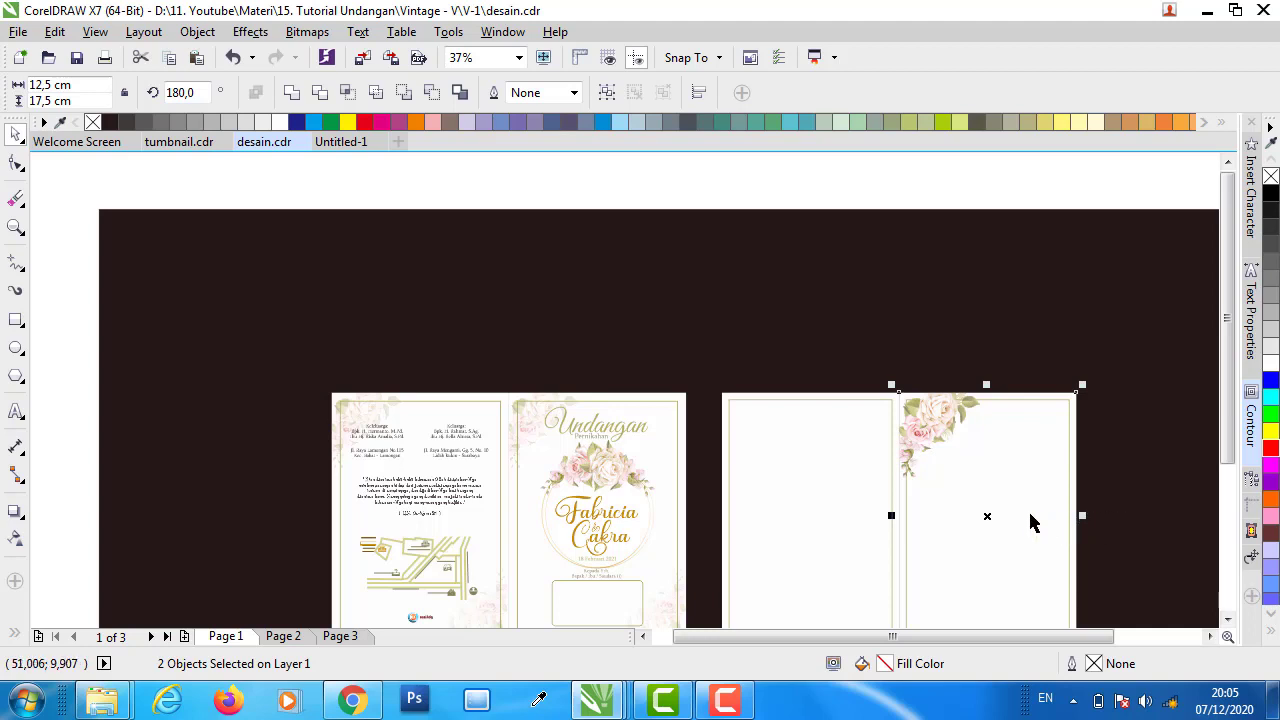
scroll(1040, 540, "up", 1)
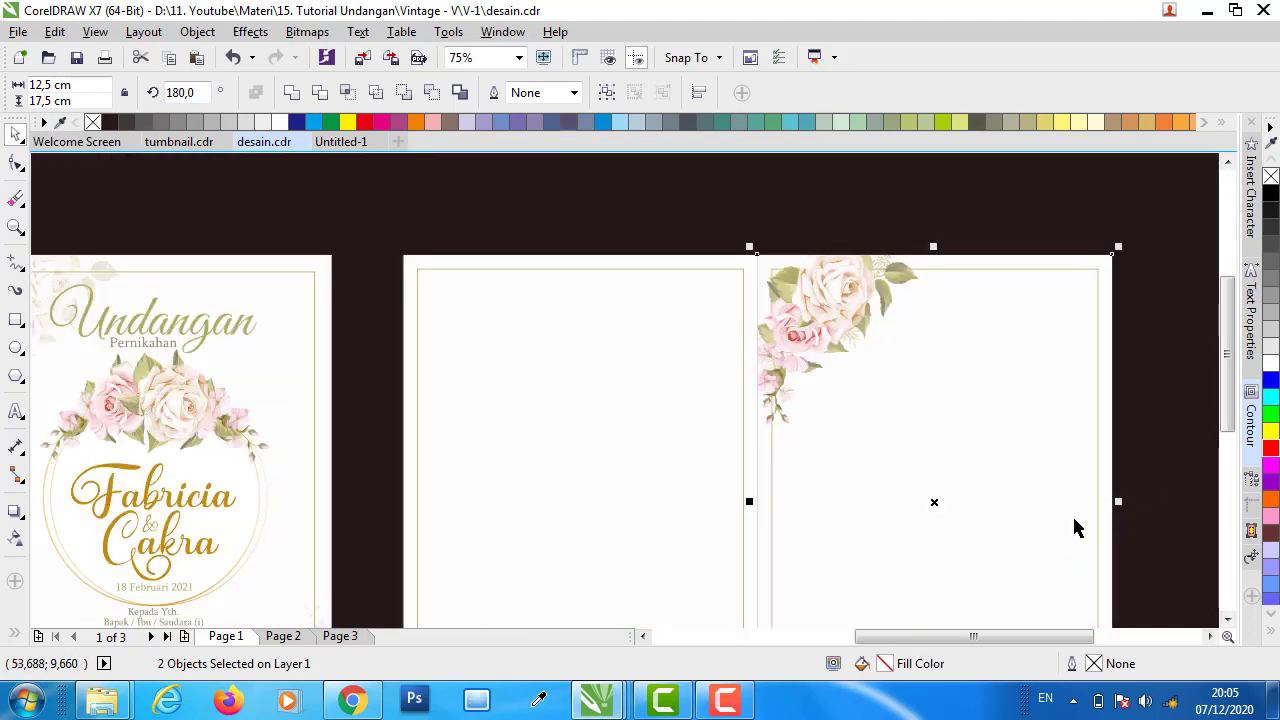
left_click_drag(895, 645, 882, 645)
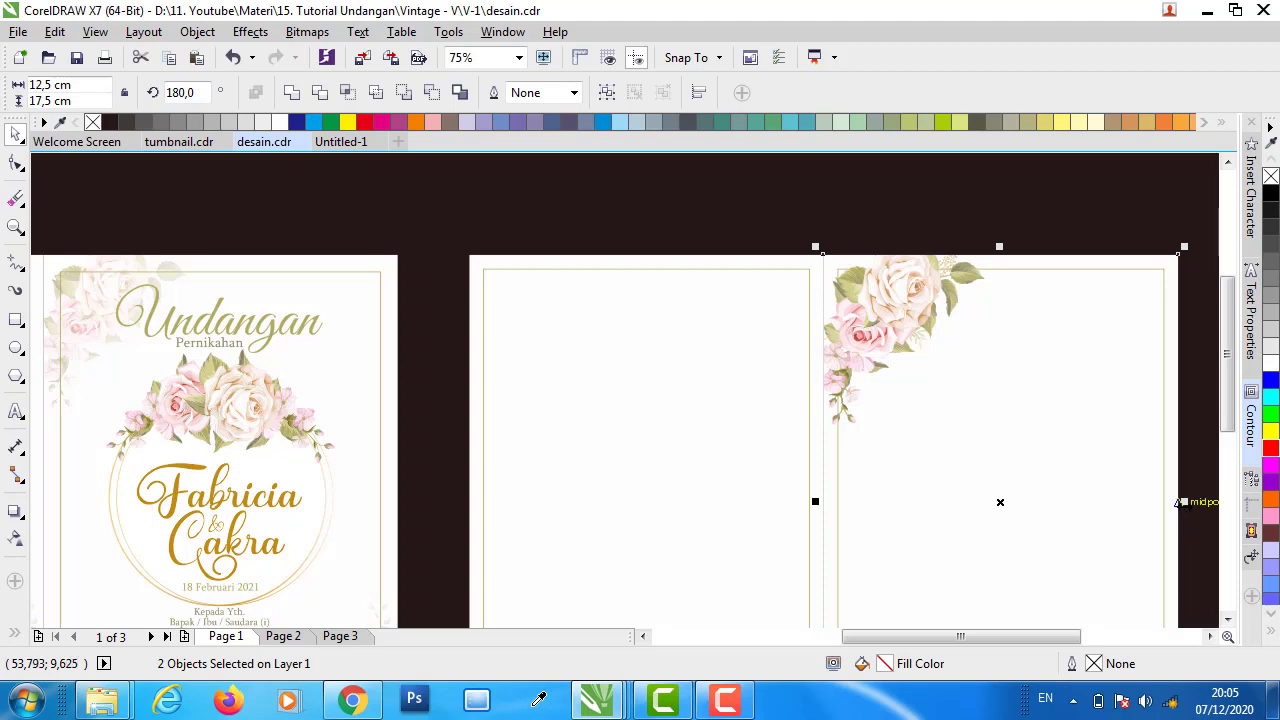
left_click(1212, 490)
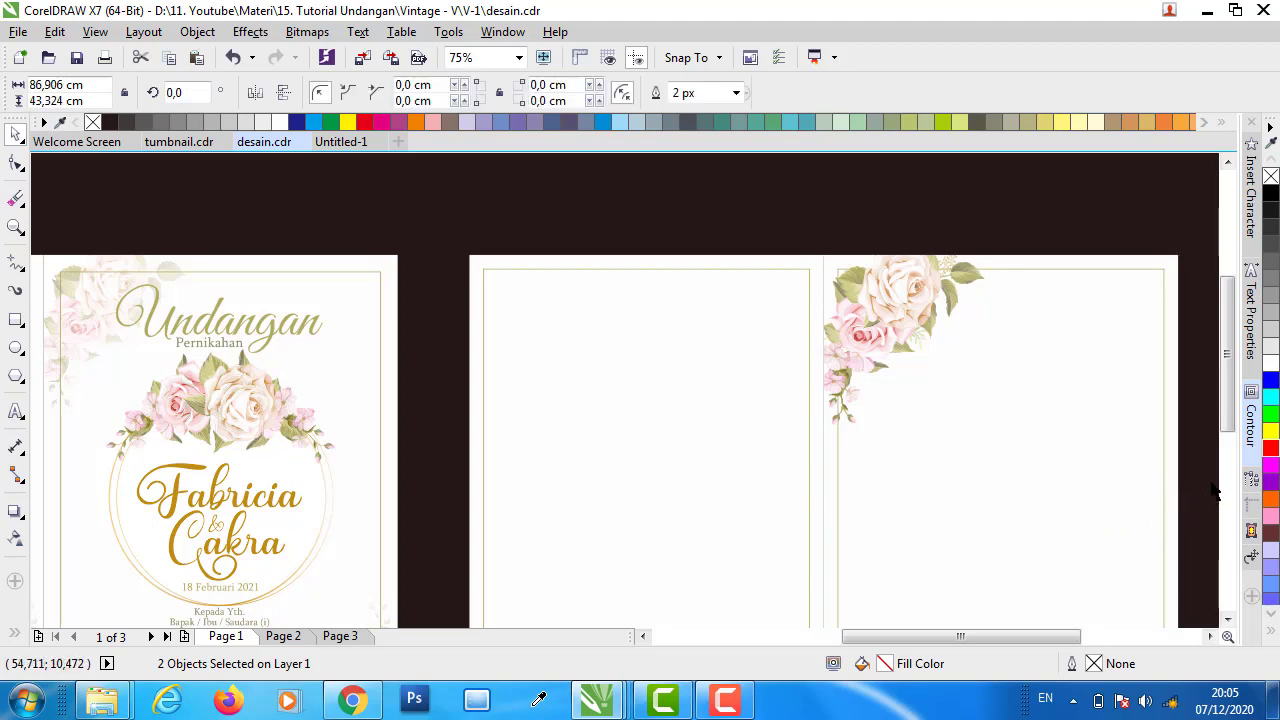
left_click(933, 296)
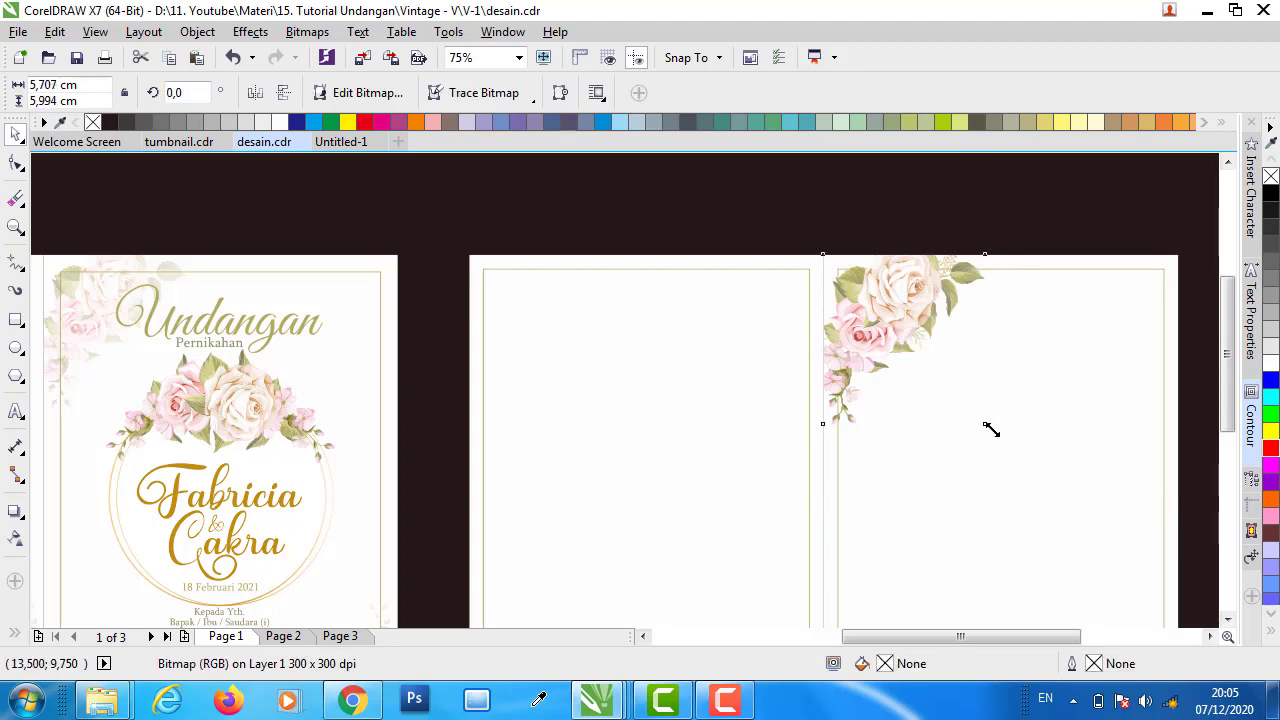
left_click_drag(990, 429, 988, 428)
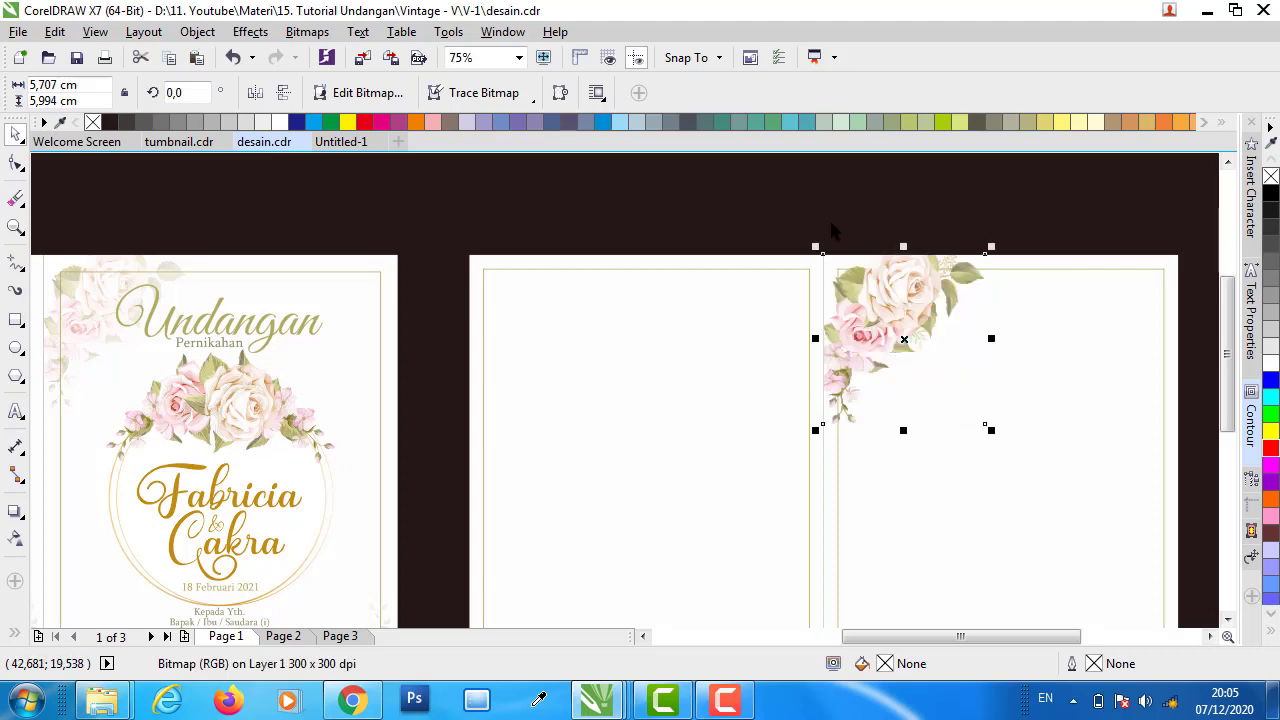
- Give the rose bitmap a diagonal linear transparency, solid at the corner, fading toward lower right
left_click(15, 538)
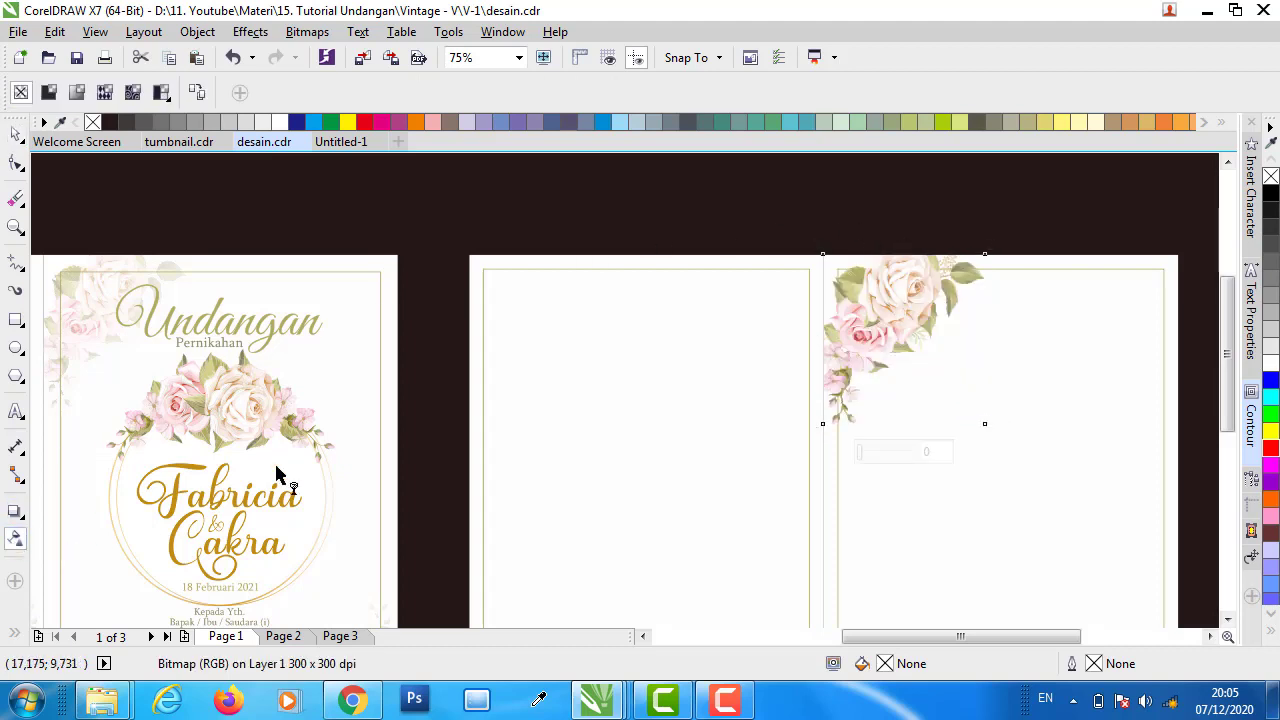
left_click_drag(884, 303, 977, 414)
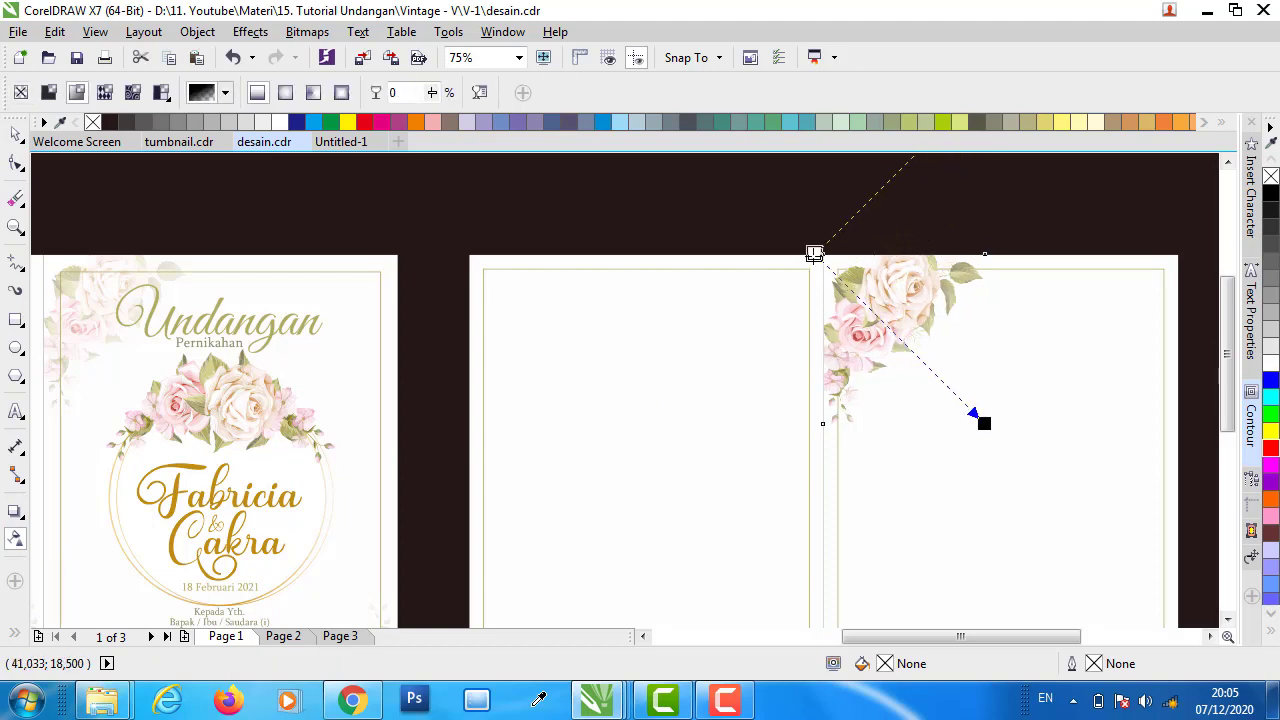
mouse_move(884, 303)
left_mouse_down()
mouse_move(807, 252)
mouse_move(807, 238)
left_mouse_up()
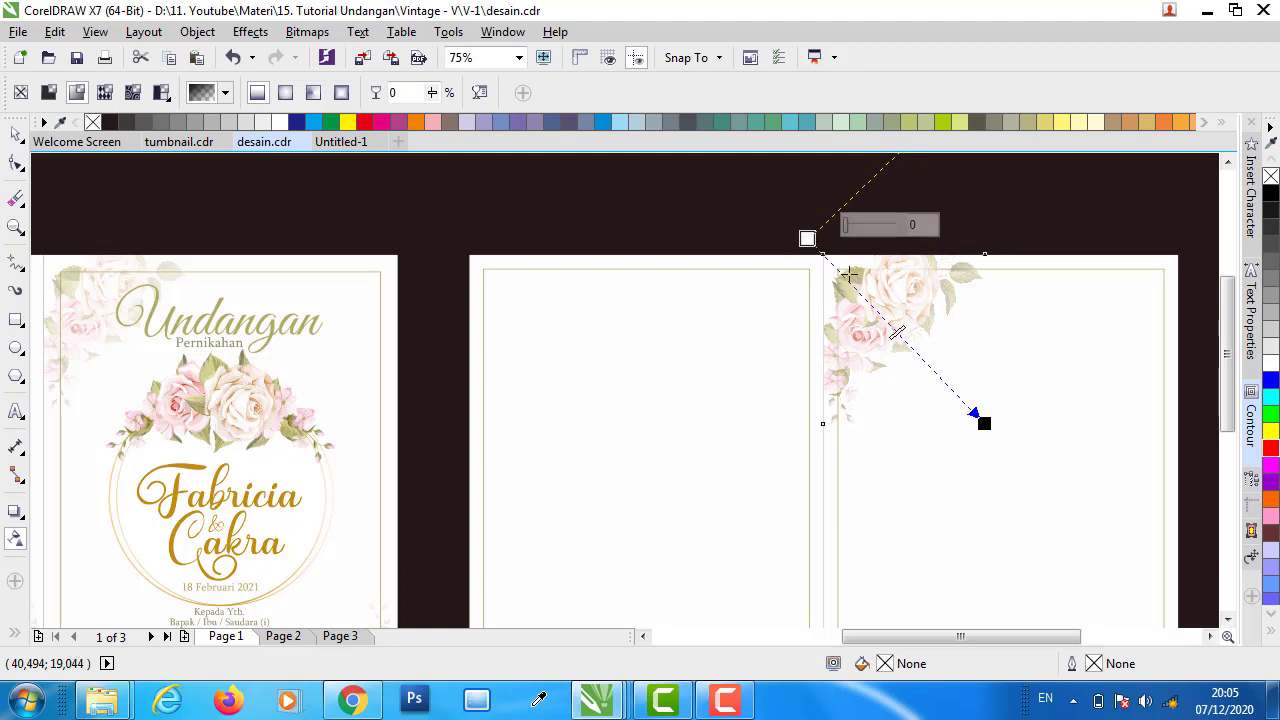
mouse_move(985, 423)
left_mouse_down()
mouse_move(943, 372)
mouse_move(953, 380)
left_mouse_up()
left_click_drag(807, 238, 783, 214)
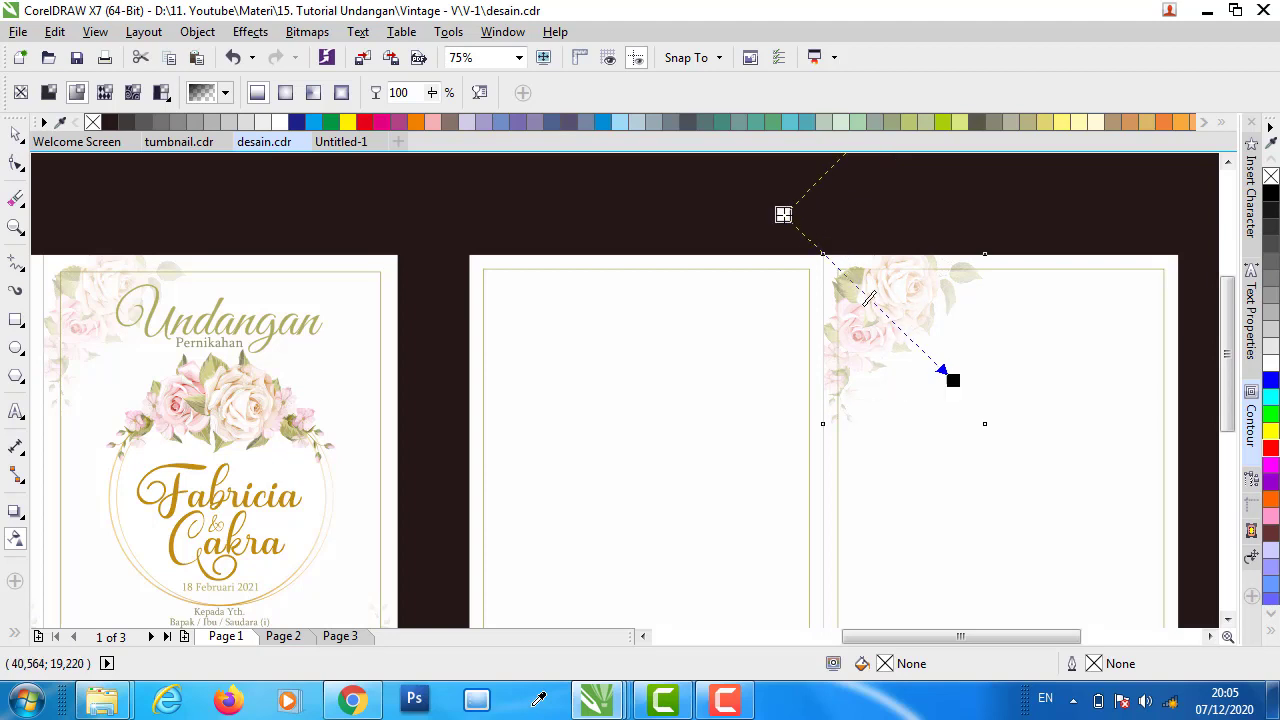
key("space")
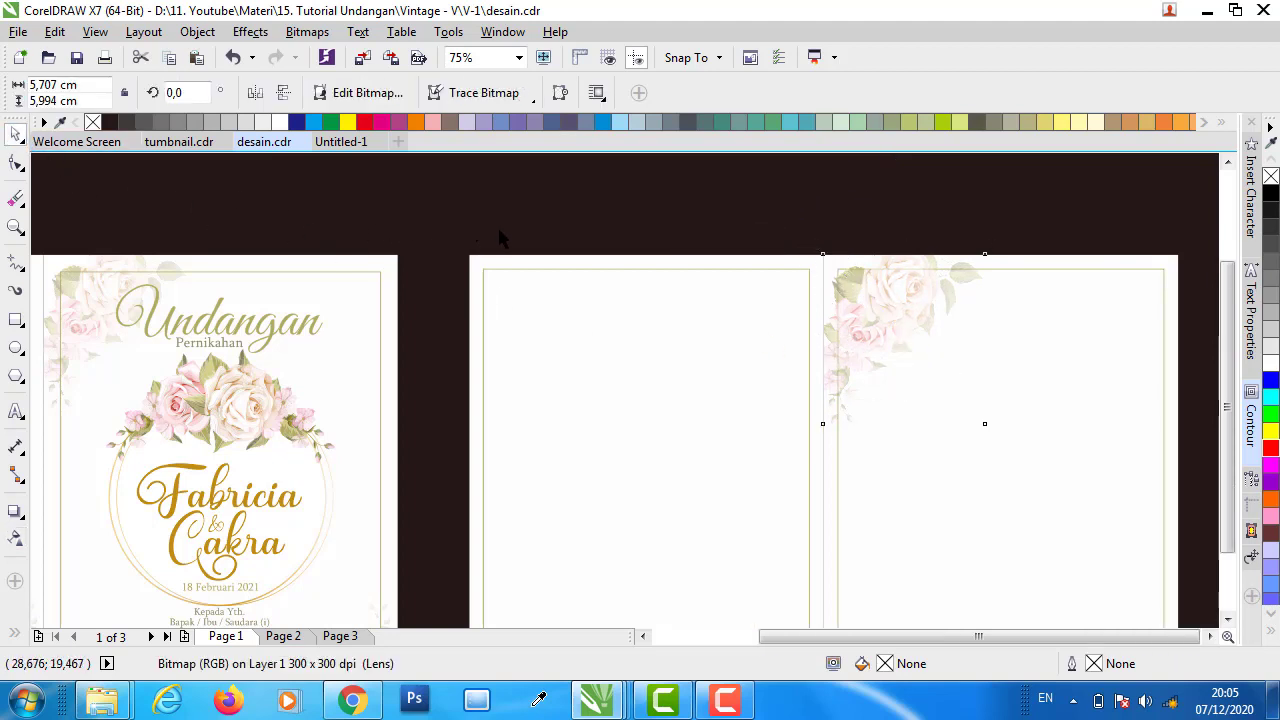
- Move a copy of the roses right and flip it both vertically and horizontally
scroll(474, 234, "down", 1)
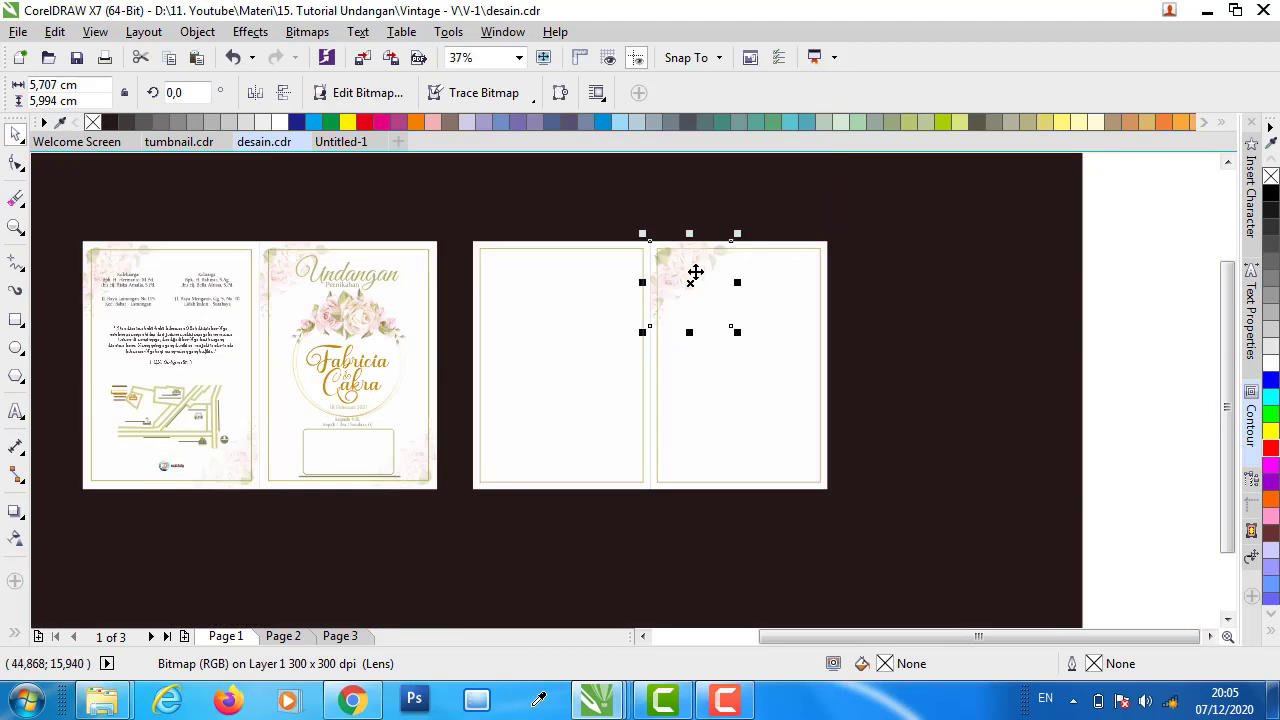
left_click_drag(685, 269, 808, 268)
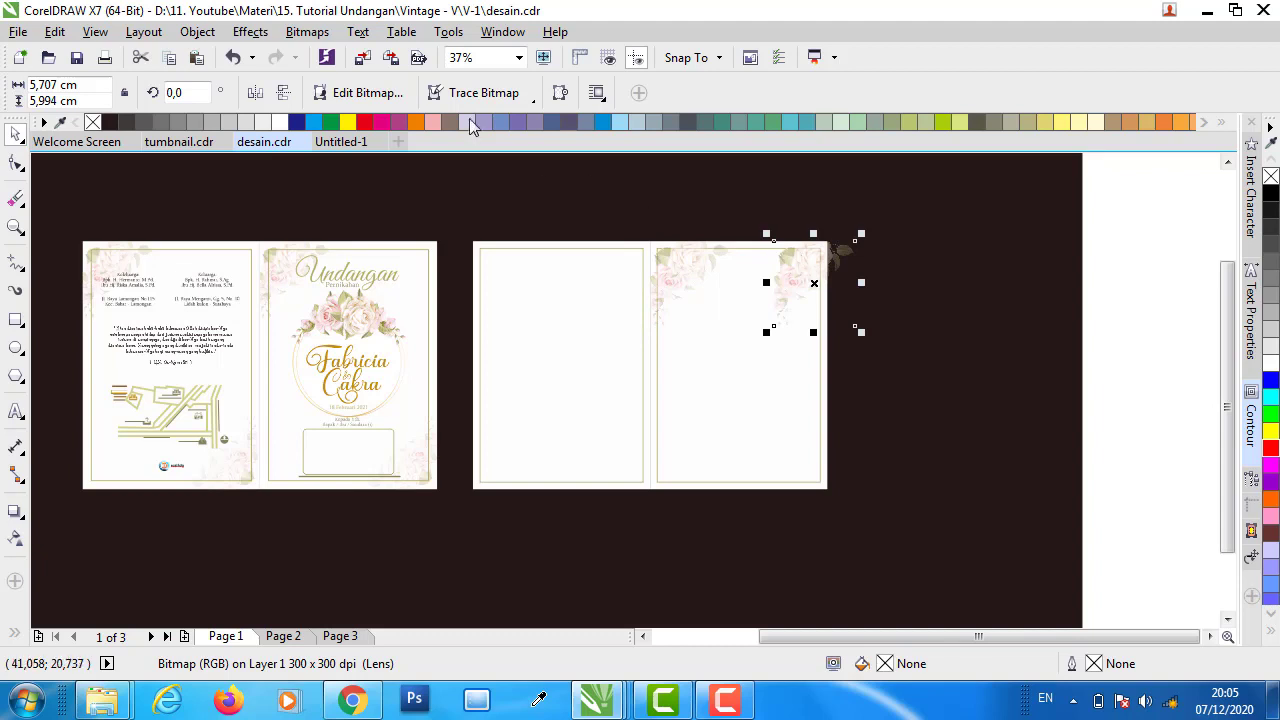
left_click(285, 92)
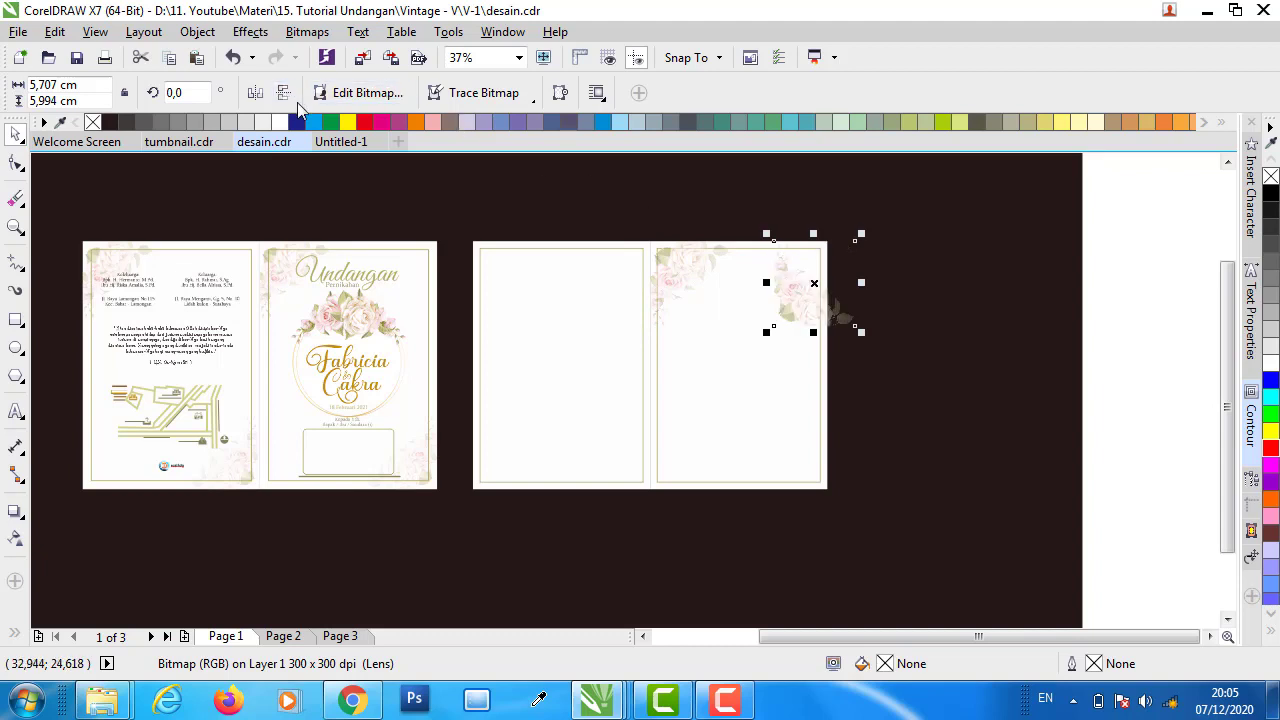
left_click(254, 94)
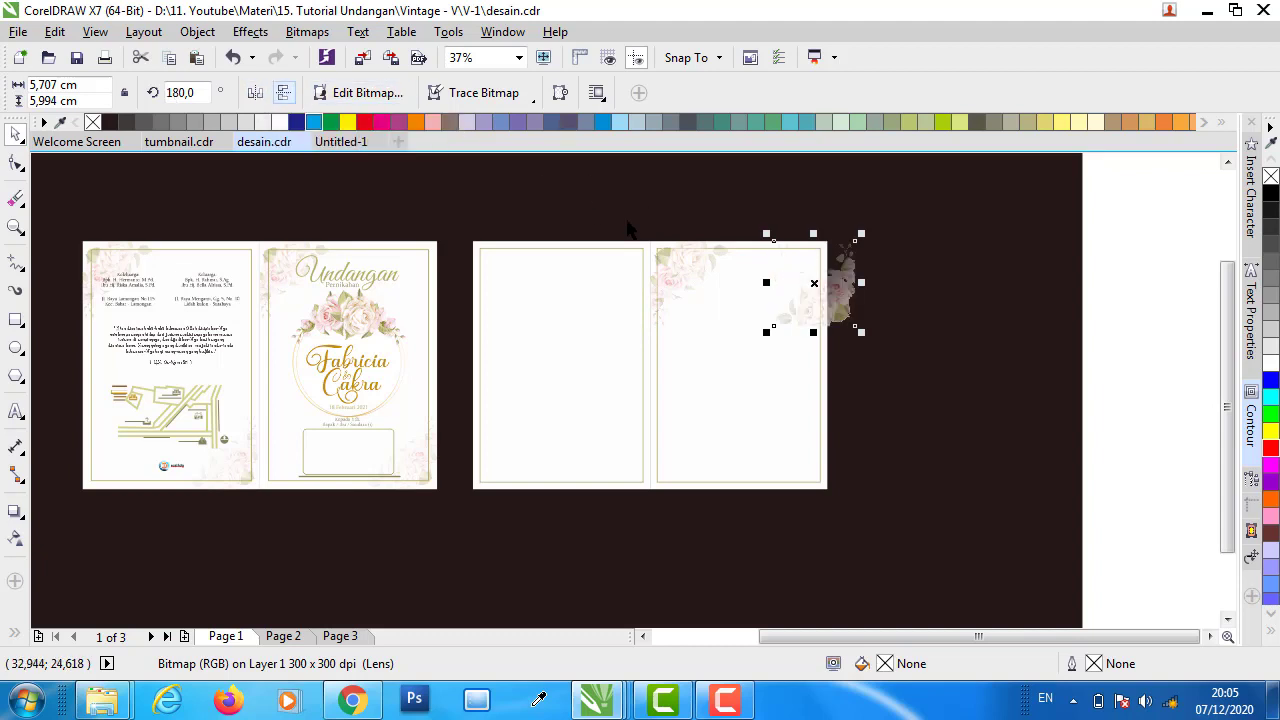
- Align the flipped roses to the right panel's bottom and right edges
left_click(810, 490, "shift")
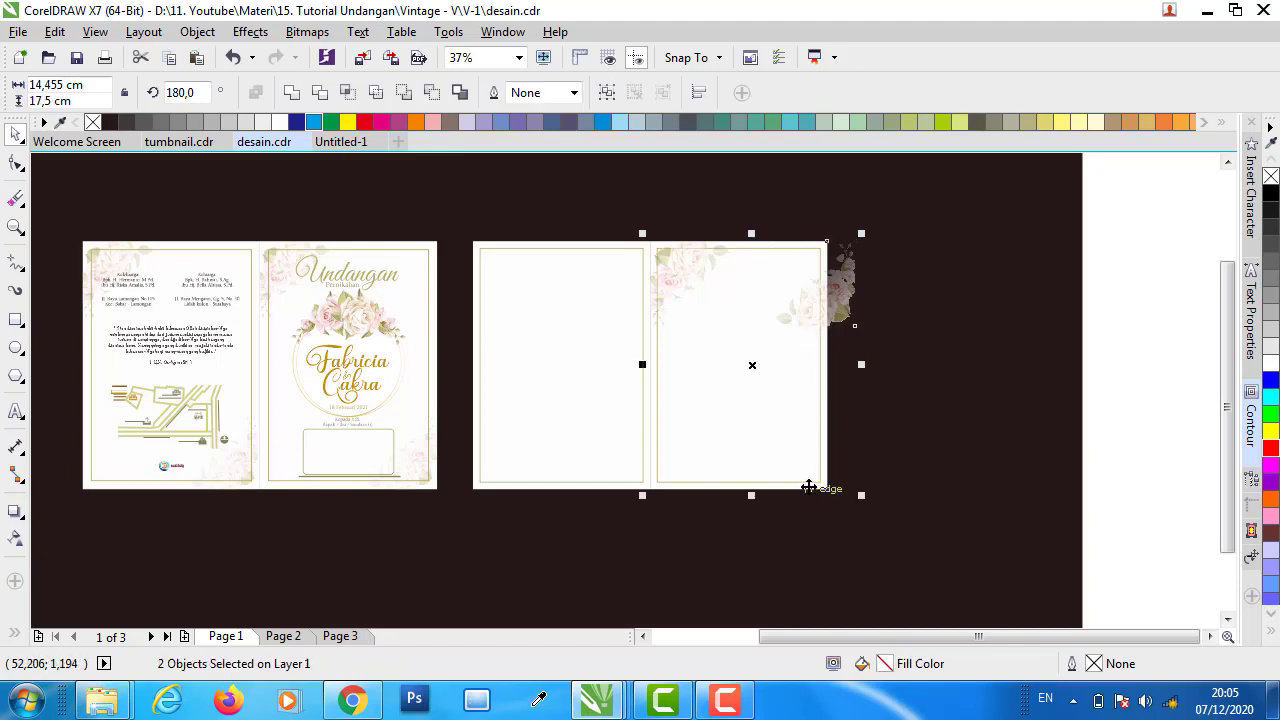
key("b")
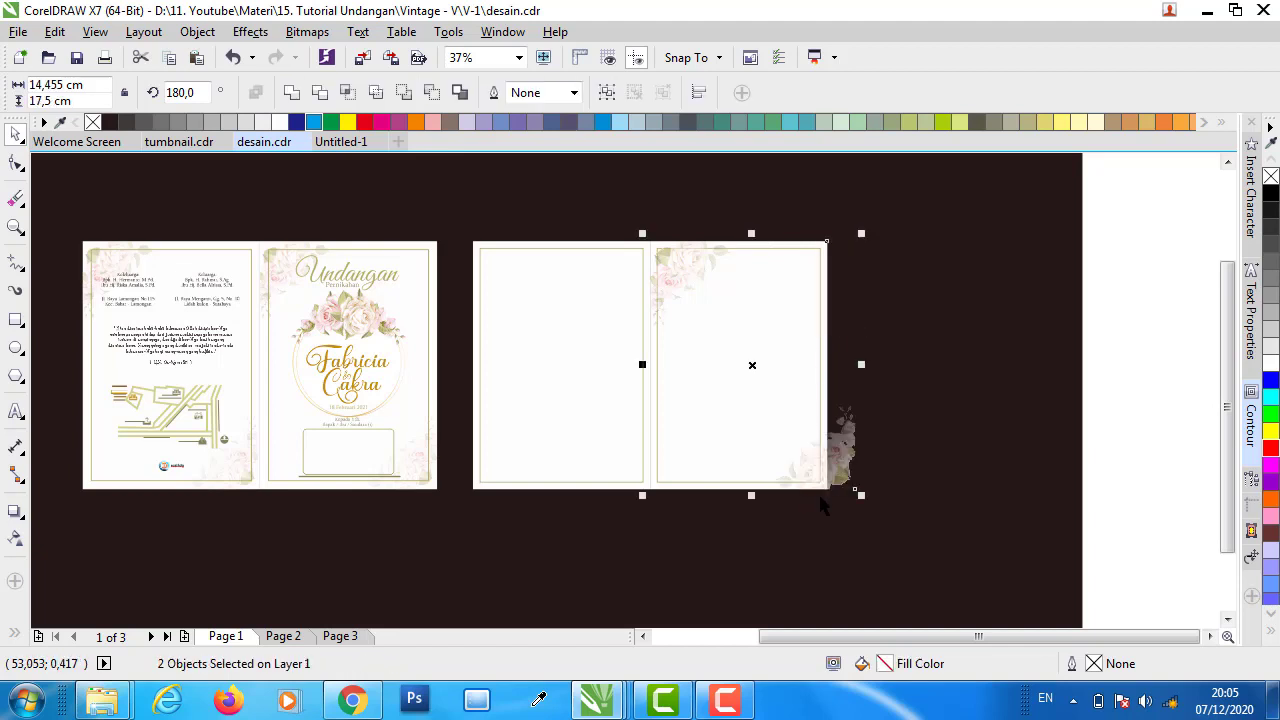
key("r")
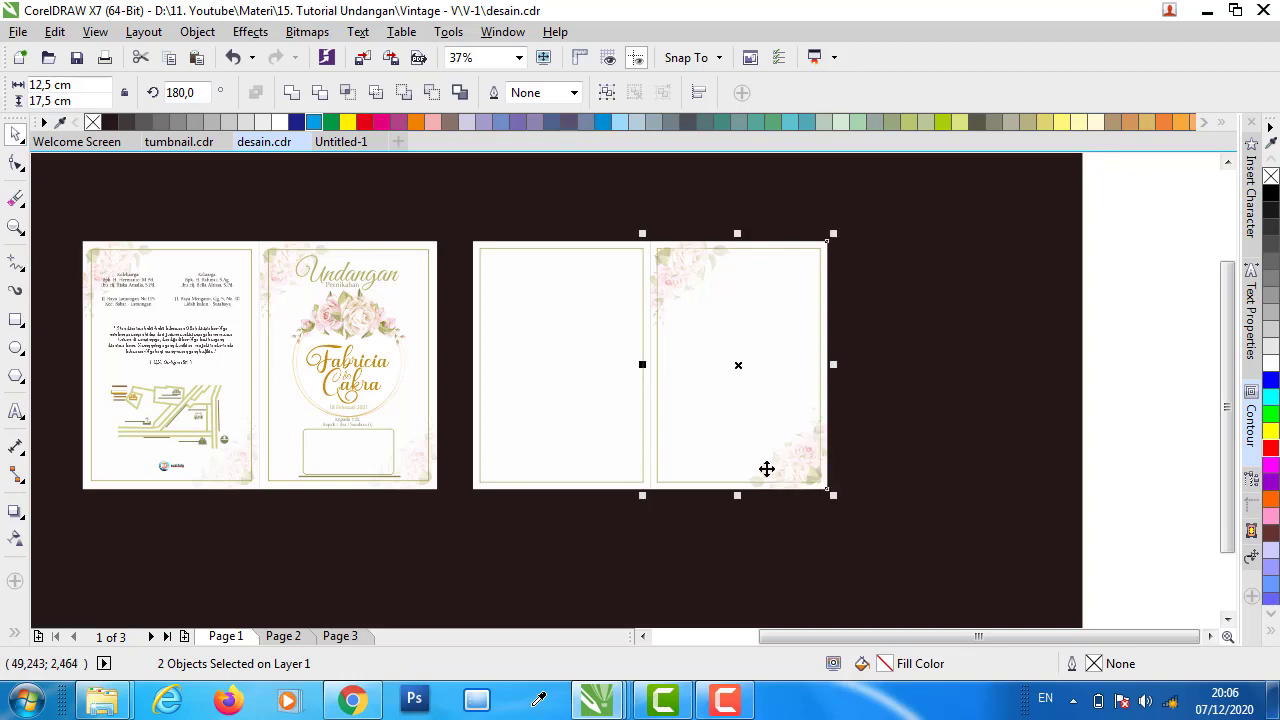
scroll(765, 468, "up", 2)
scroll(788, 464, "down", 2)
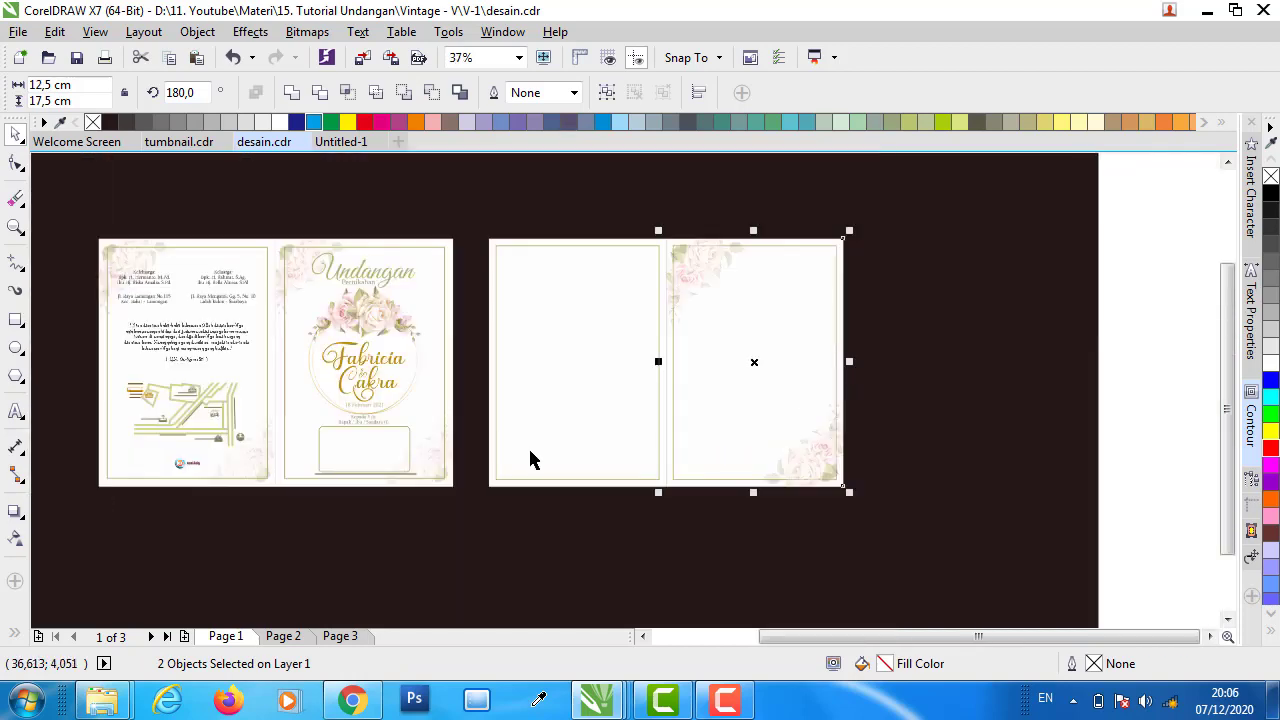
scroll(421, 482, "up", 4)
scroll(486, 478, "up", 2)
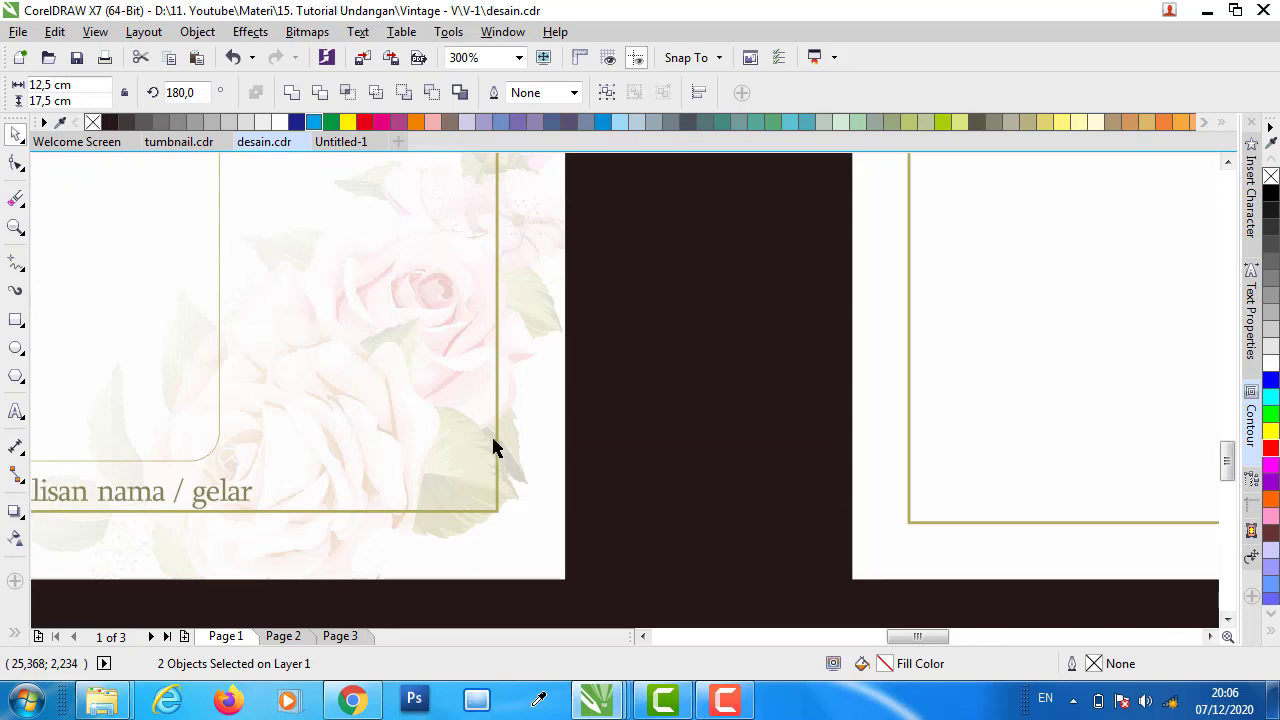
scroll(448, 517, "down", 2)
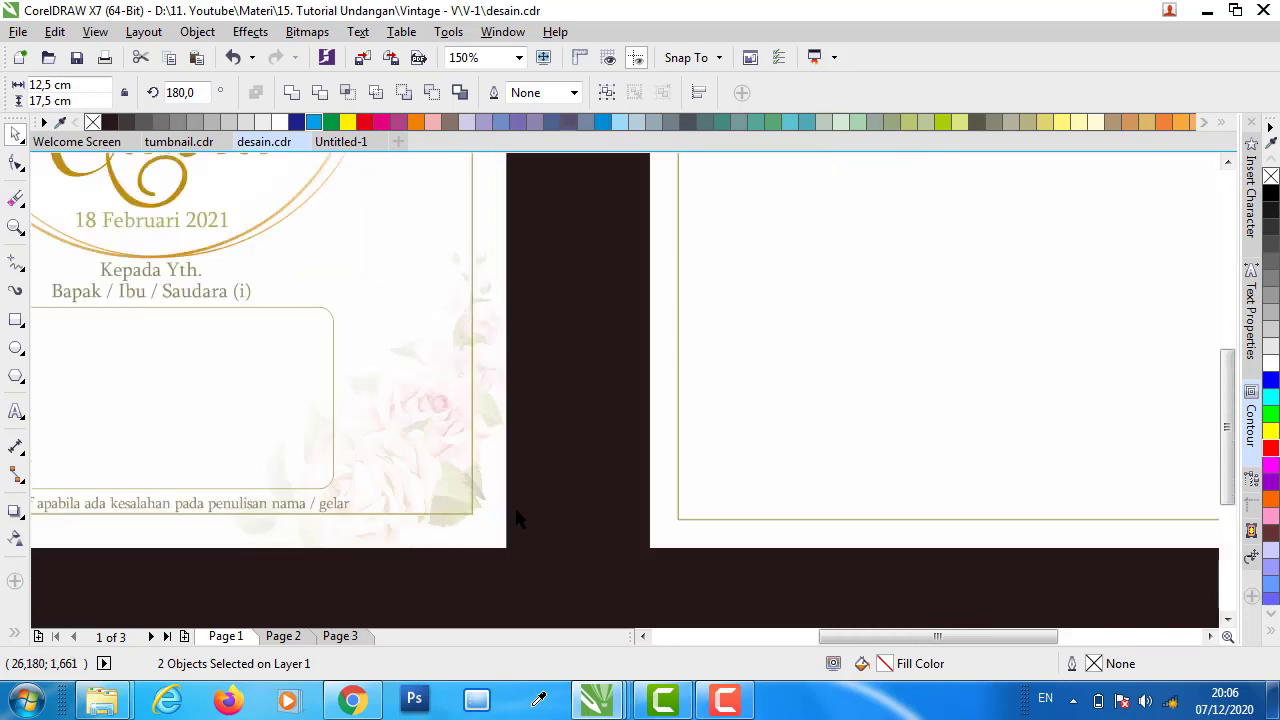
scroll(514, 505, "down", 2)
scroll(820, 410, "down", 1)
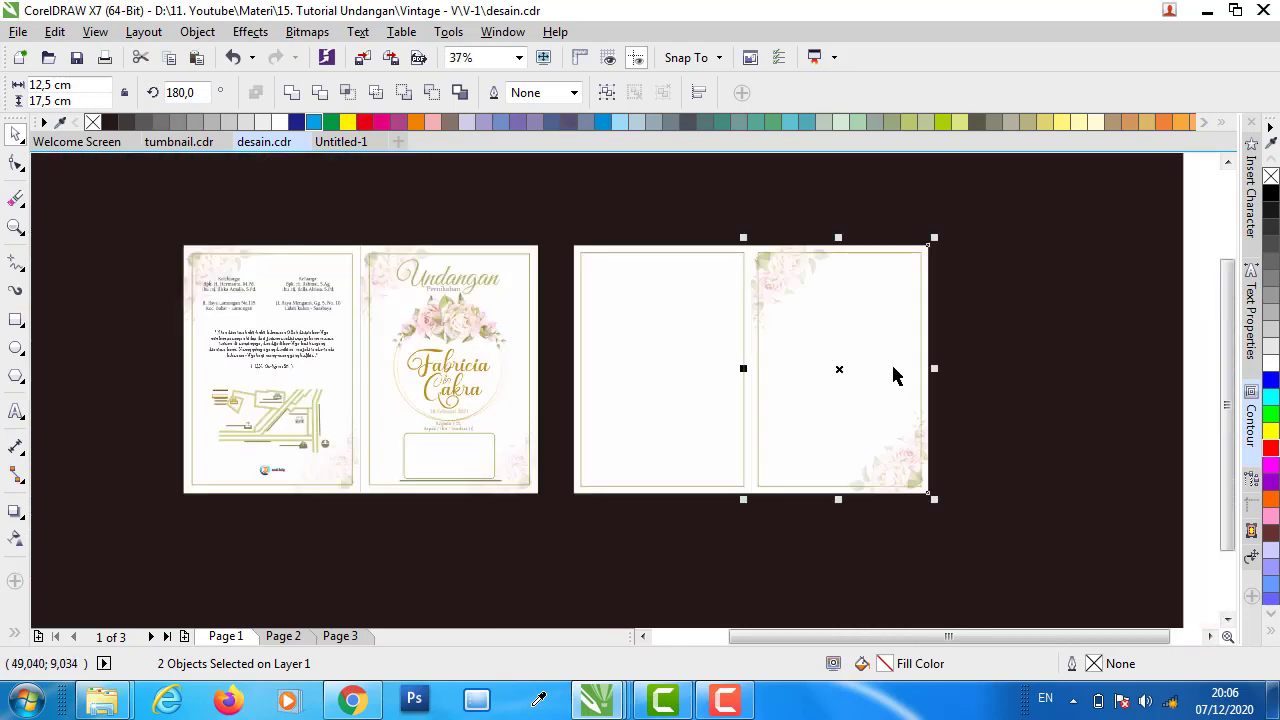
scroll(895, 370, "up", 1)
left_click(940, 333)
left_click_drag(943, 323, 1014, 337)
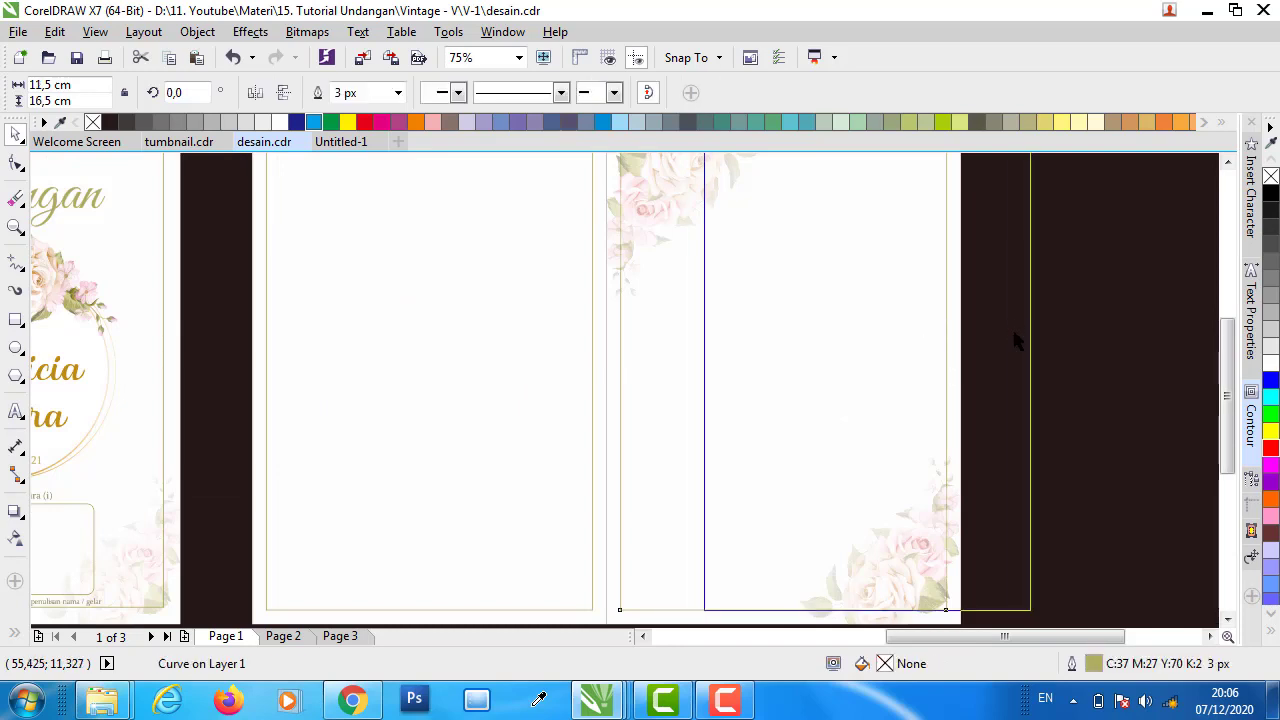
key("ctrl+z")
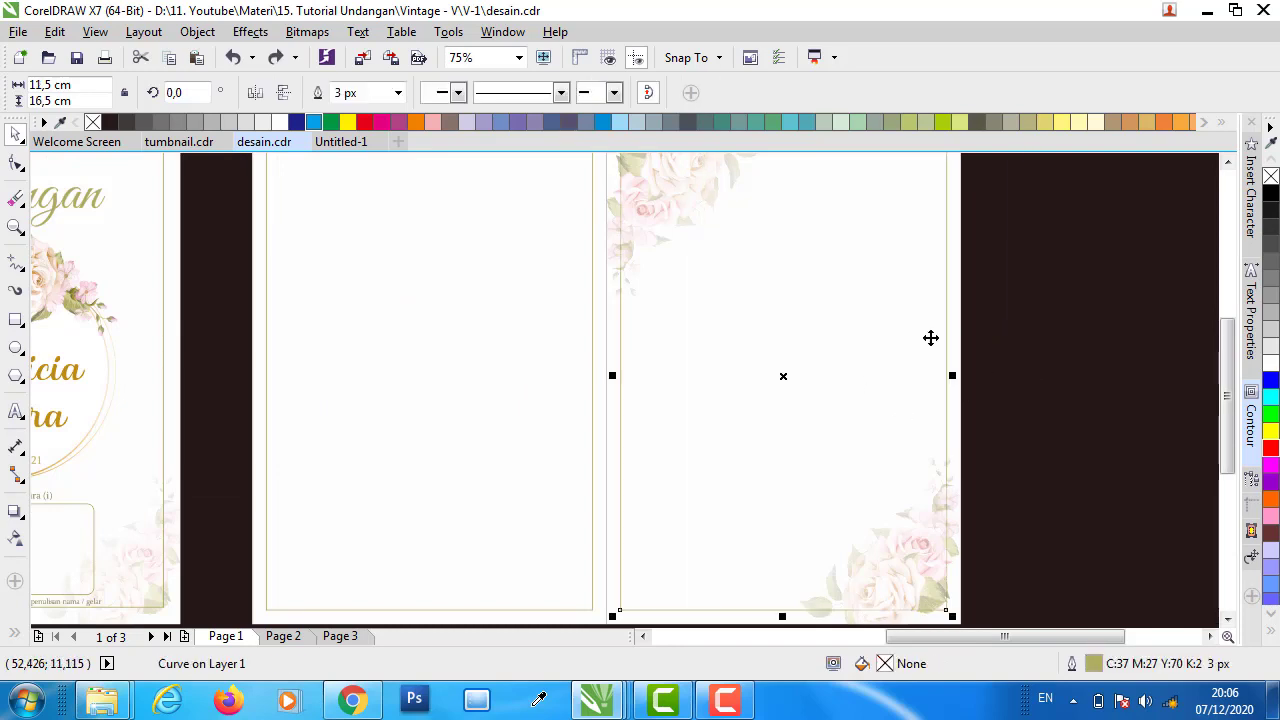
left_click(930, 338)
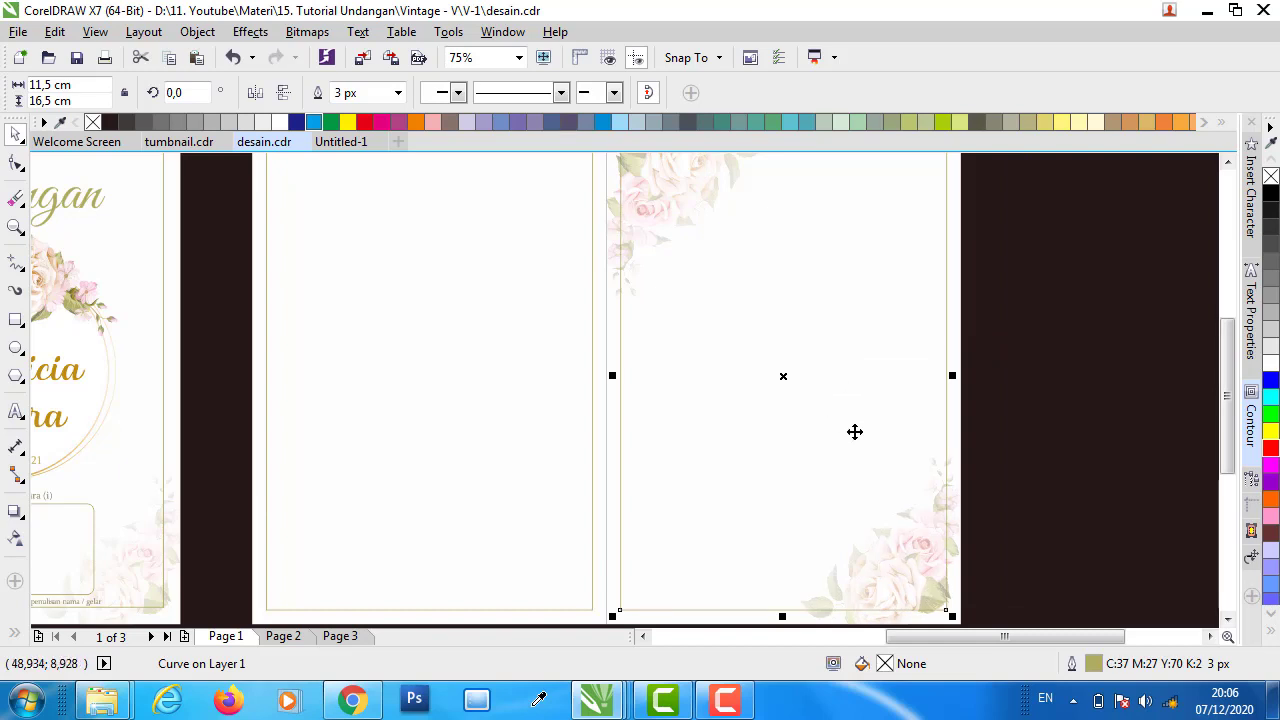
scroll(953, 520, "up", 1)
scroll(940, 475, "up", 2)
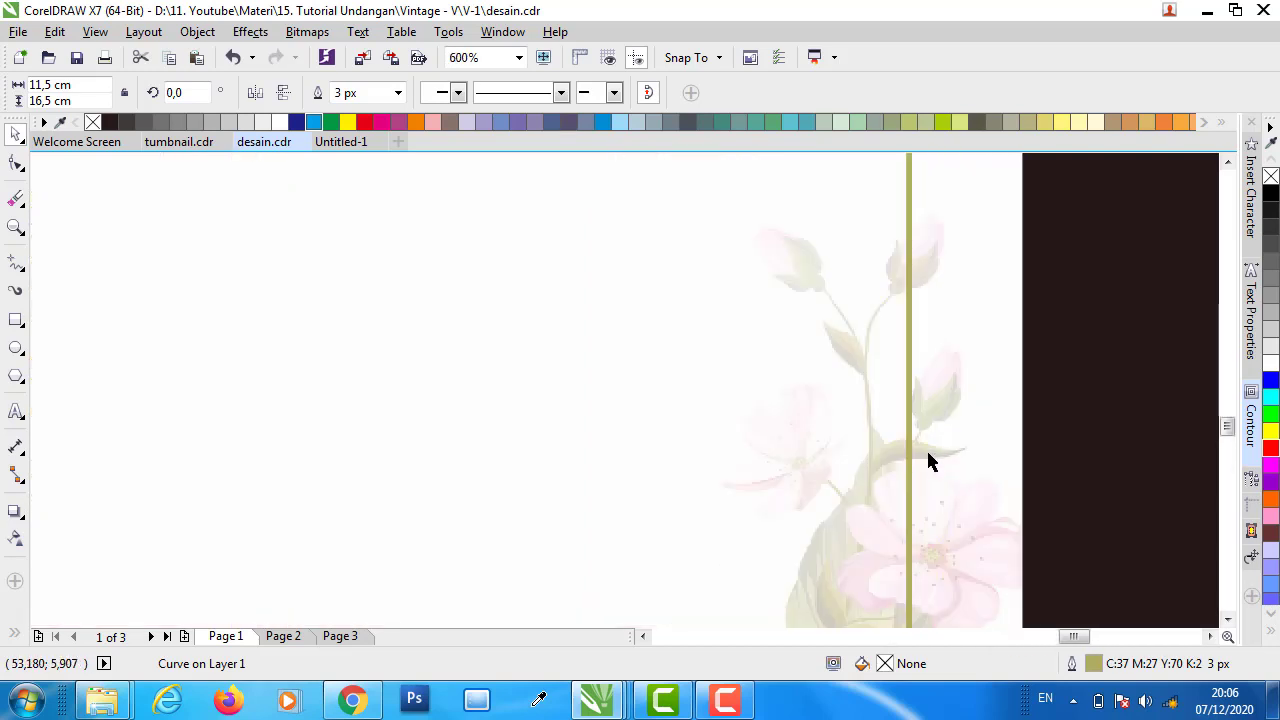
scroll(573, 454, "down", 2)
scroll(688, 451, "down", 2)
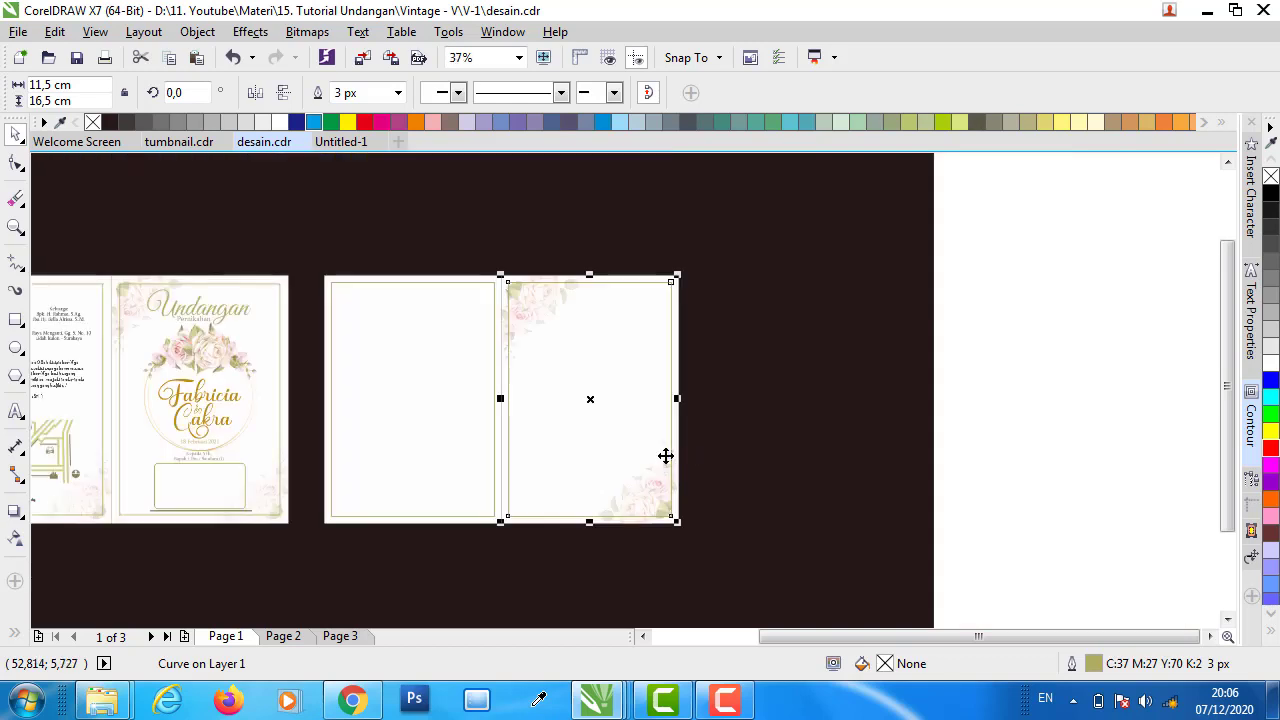
left_click(1015, 375)
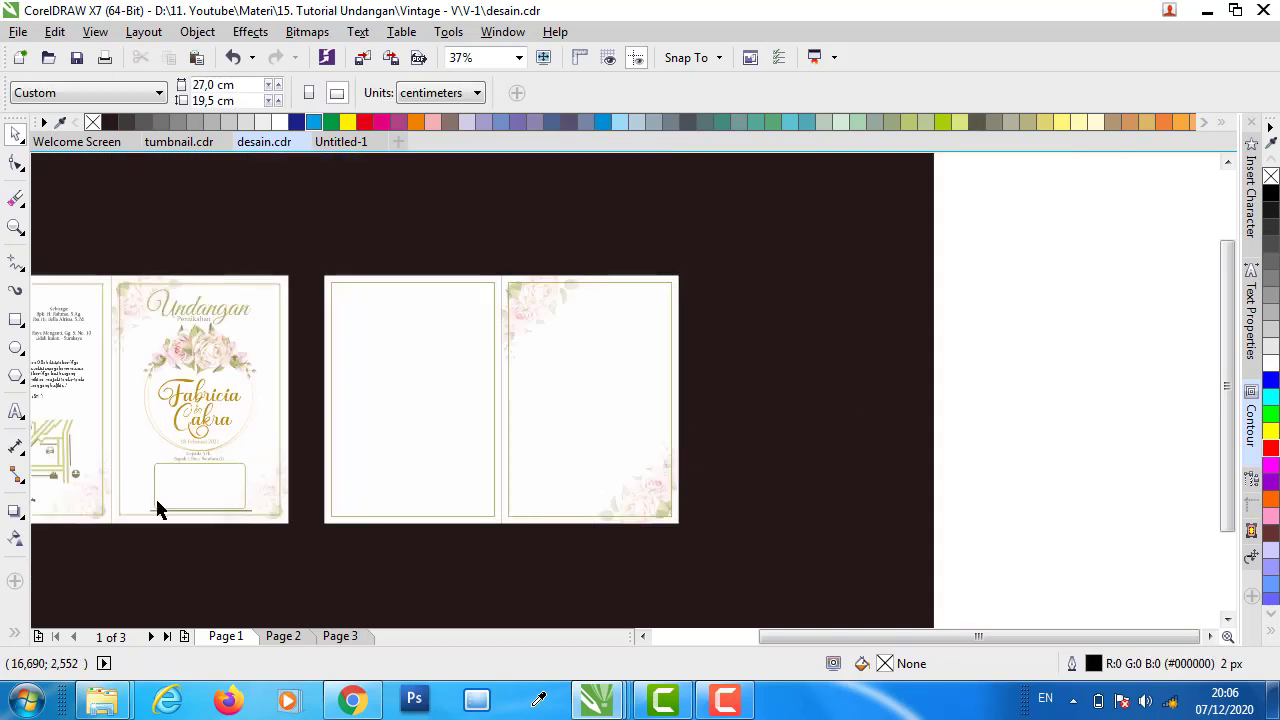
scroll(164, 492, "up", 1)
scroll(170, 491, "up", 1)
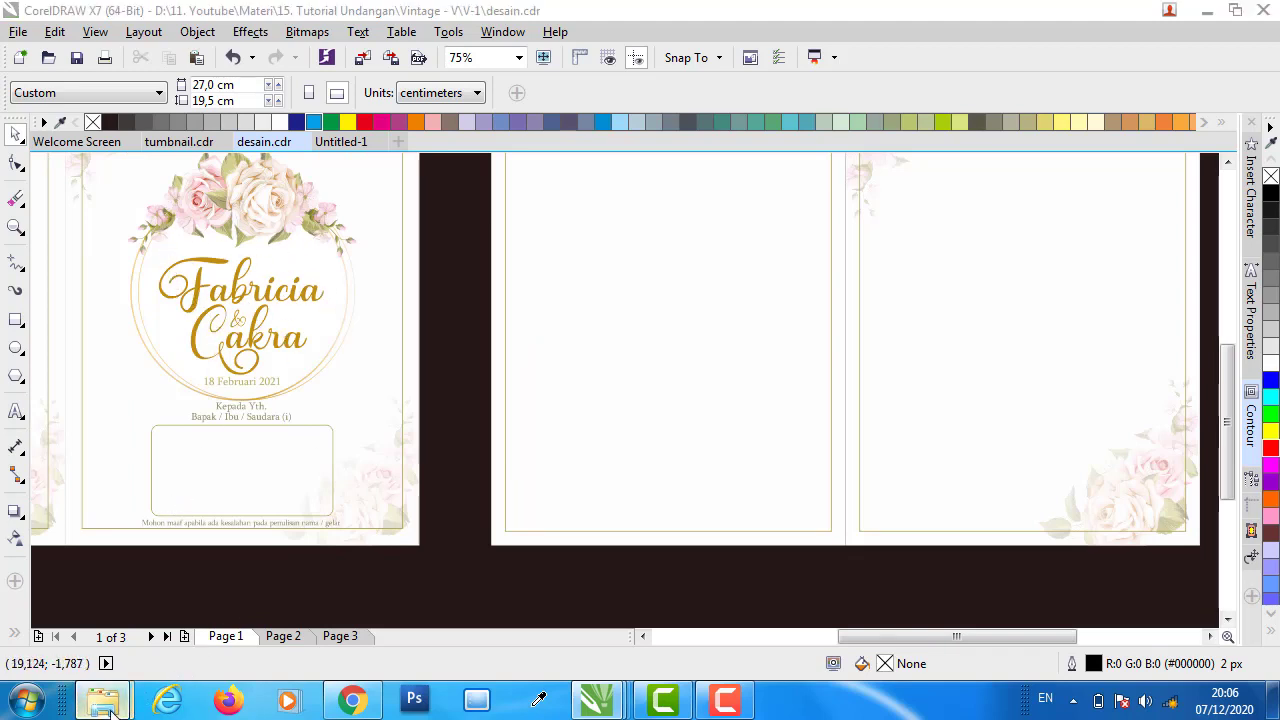
mouse_move(102, 700)
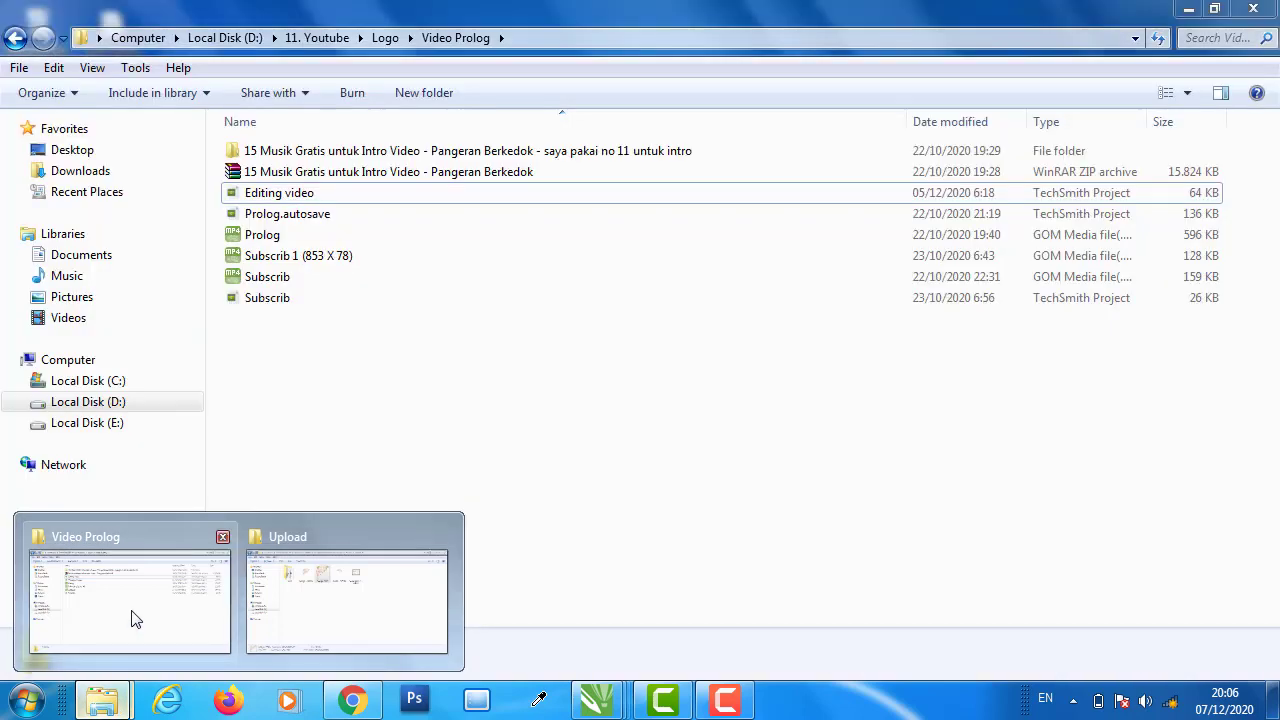
- Drag the Frame - CDR X3 floral circle frame from the Upload folder into the drawing
left_click(135, 618)
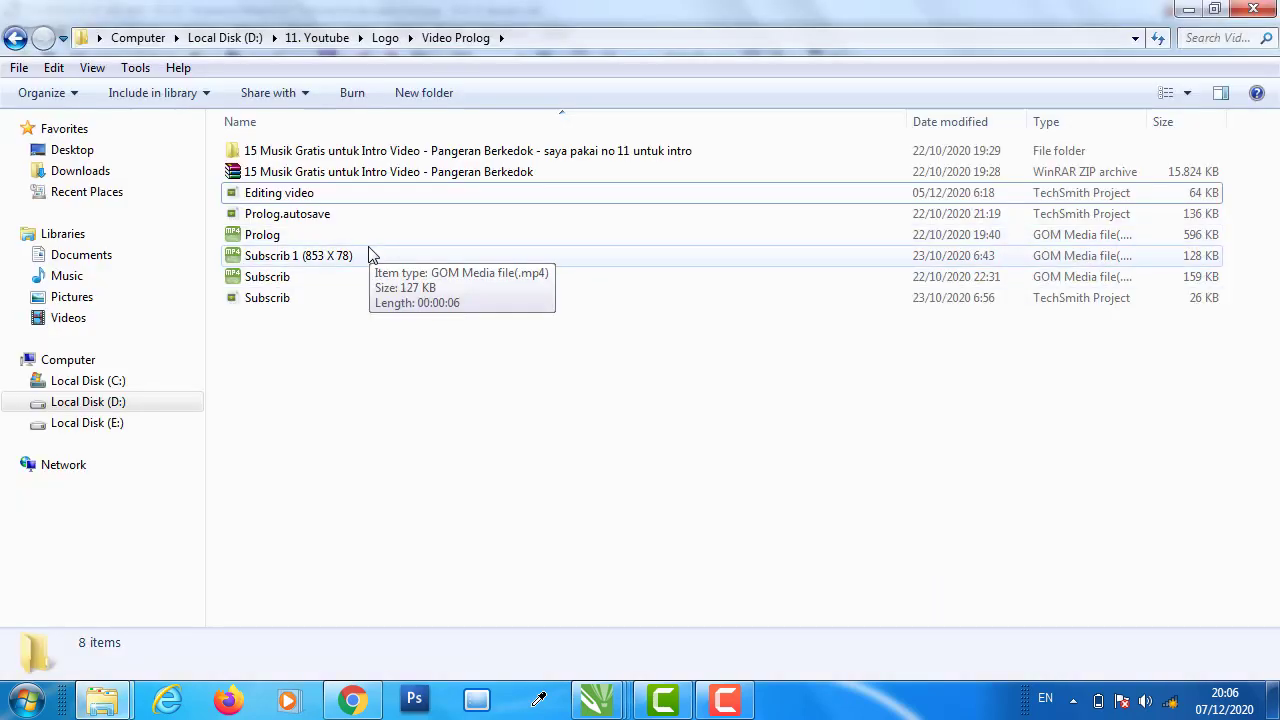
left_click(102, 708)
left_click(390, 588)
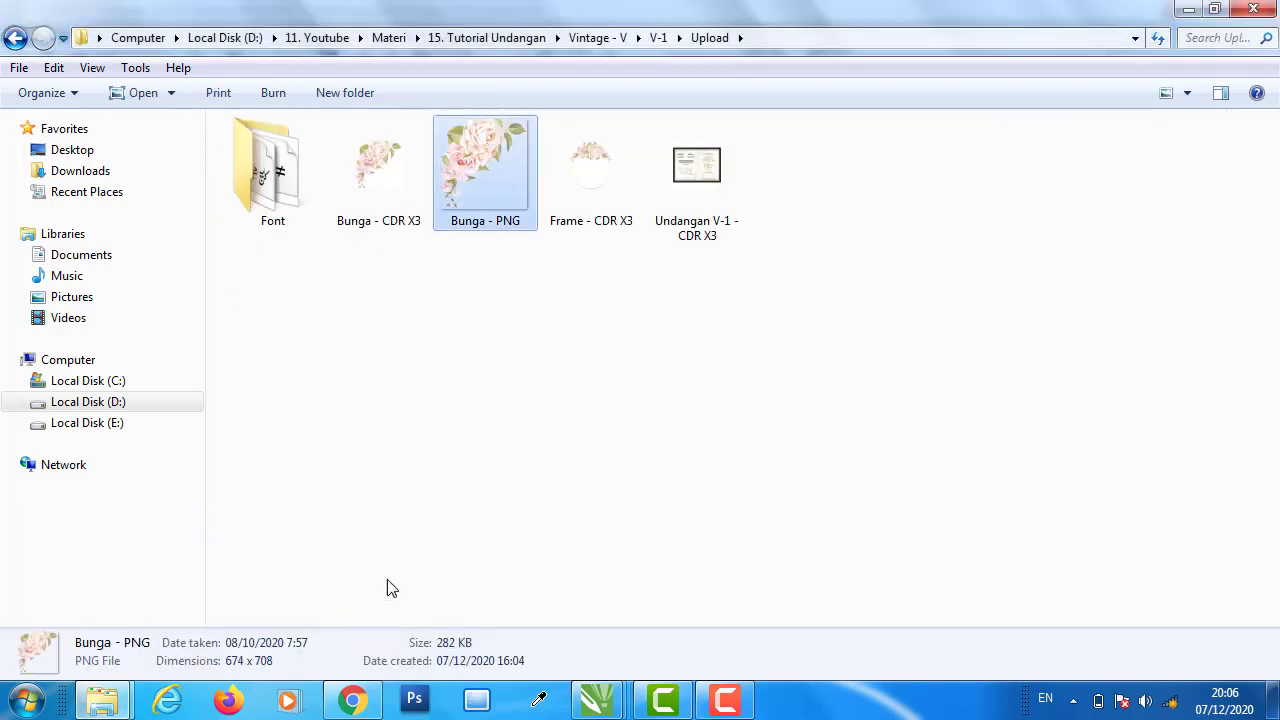
left_click(610, 192)
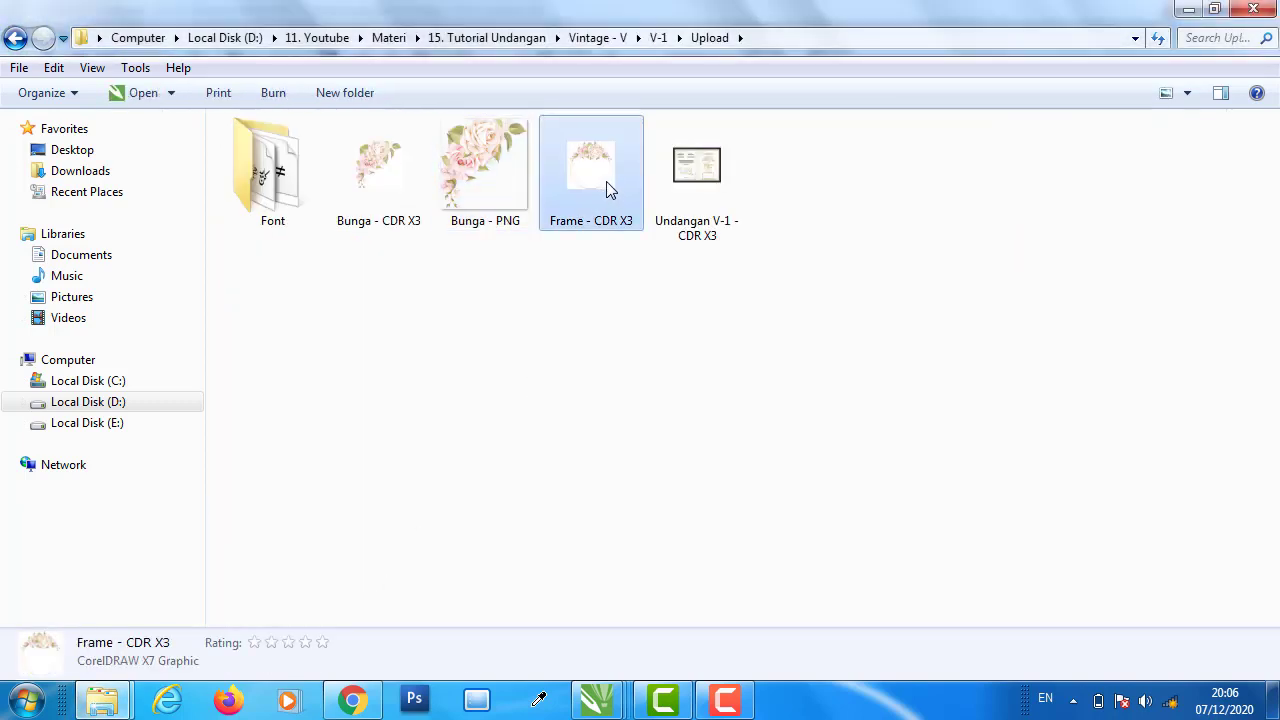
mouse_move(618, 240)
left_mouse_down()
mouse_move(657, 528)
mouse_move(657, 449)
left_mouse_up()
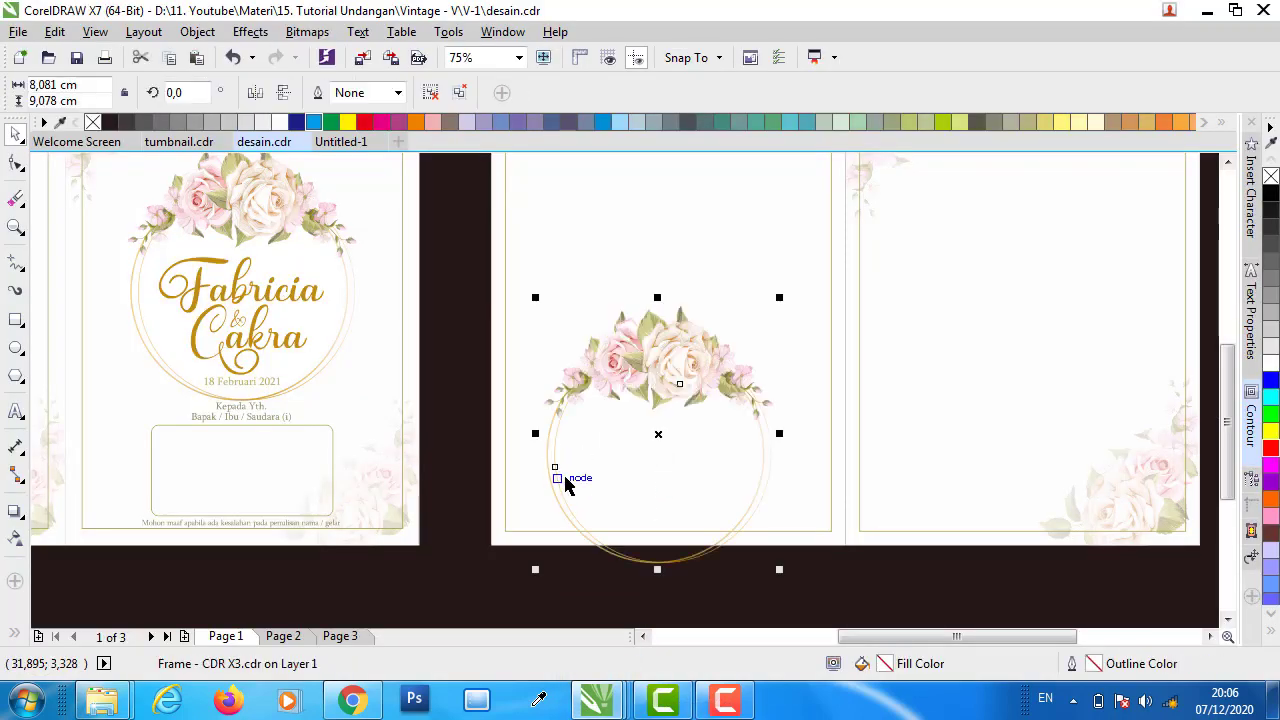
- Move the floral frame onto the right panel and centre it horizontally there
scroll(543, 432, "down", 2)
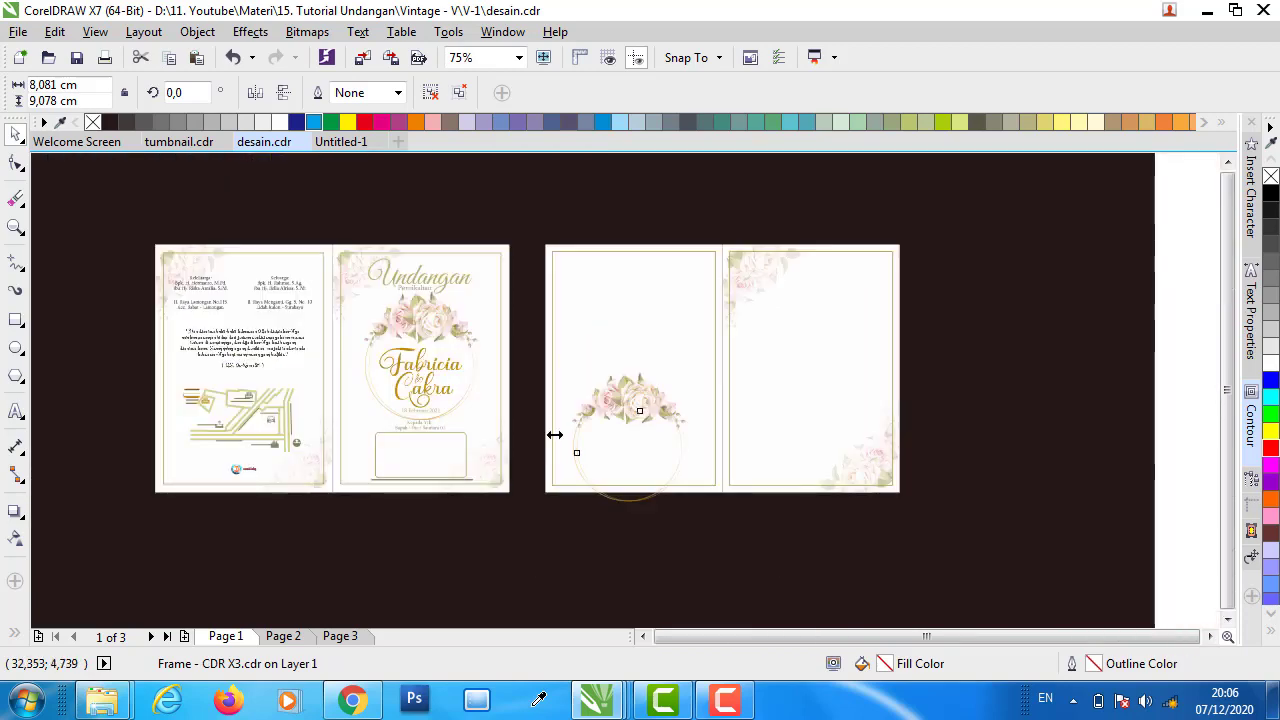
scroll(605, 421, "down", 2)
left_click_drag(601, 421, 565, 430)
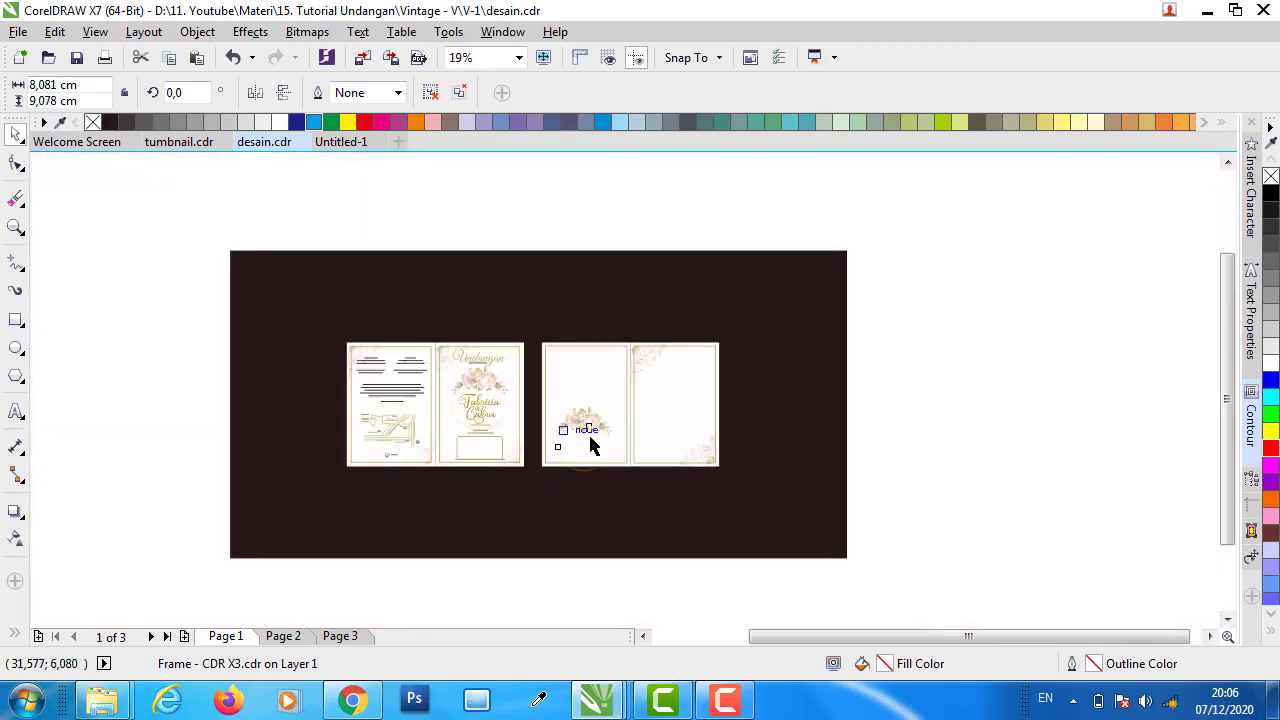
scroll(590, 445, "up", 3)
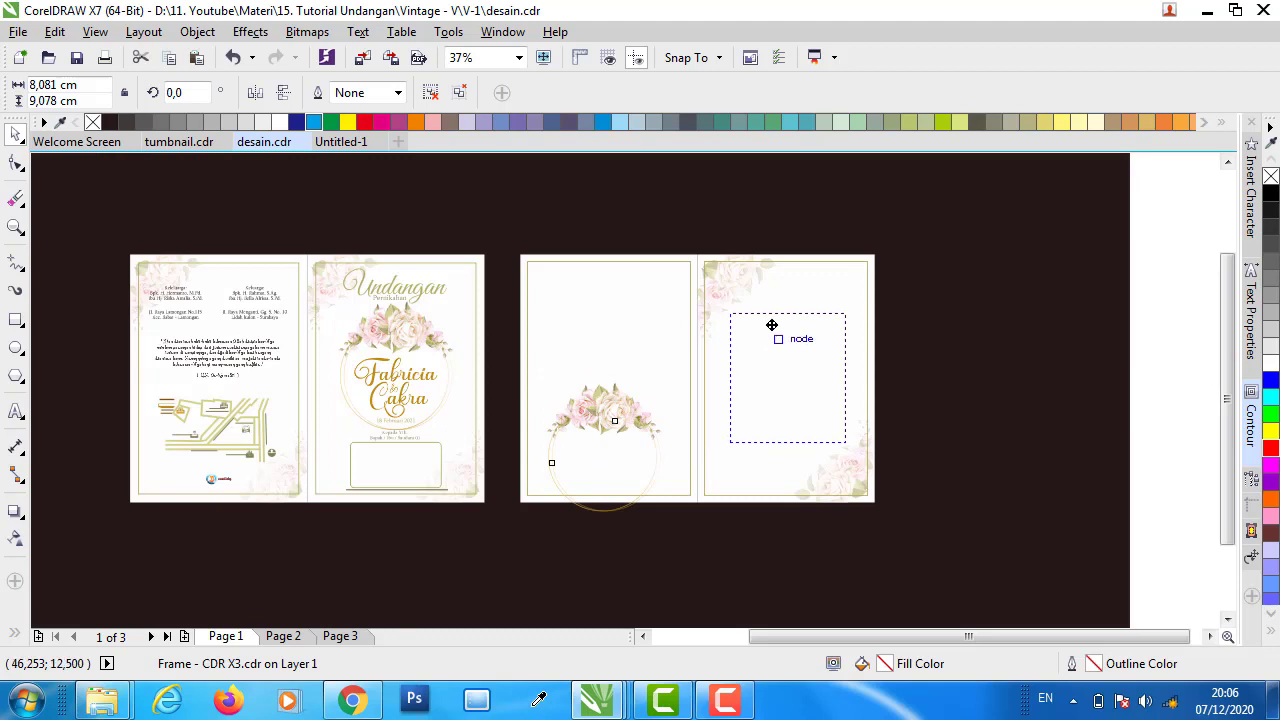
left_click_drag(770, 343, 805, 346)
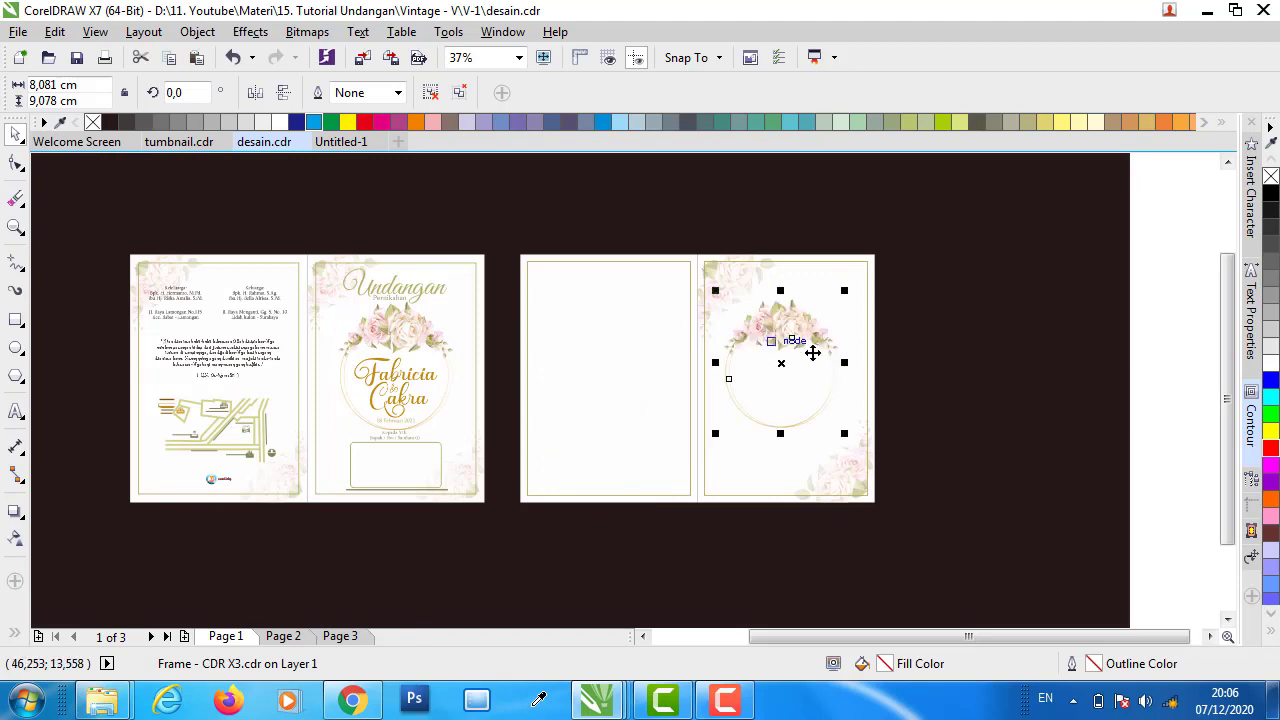
left_click(874, 332, "shift")
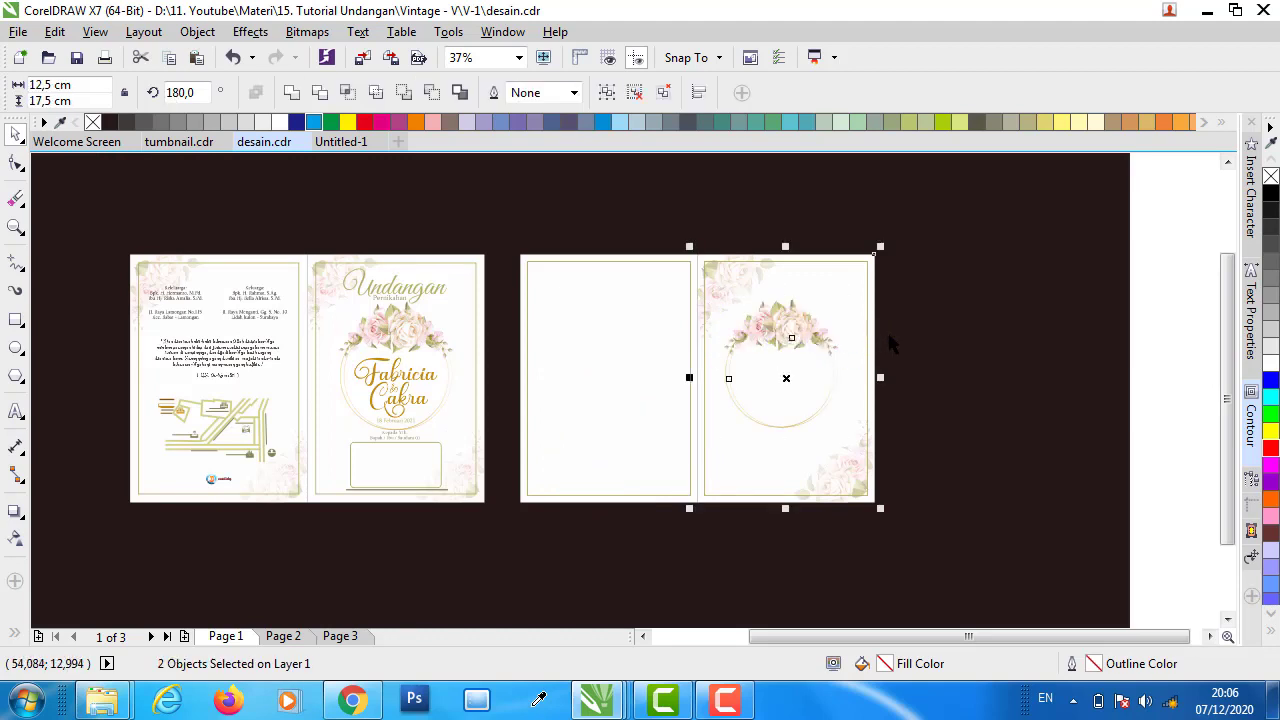
key("c")
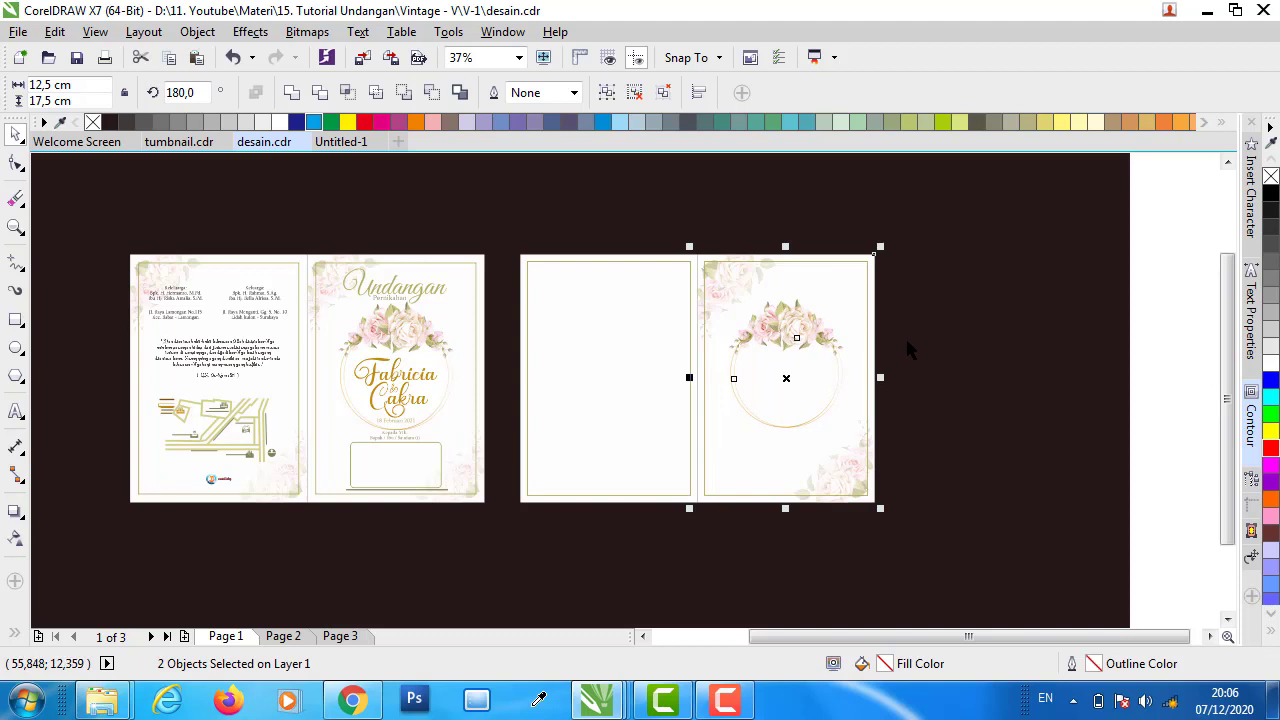
- Reselect the floral frame, zoom out to review the spread, and clear the selection
left_click(1188, 330)
left_click(791, 323)
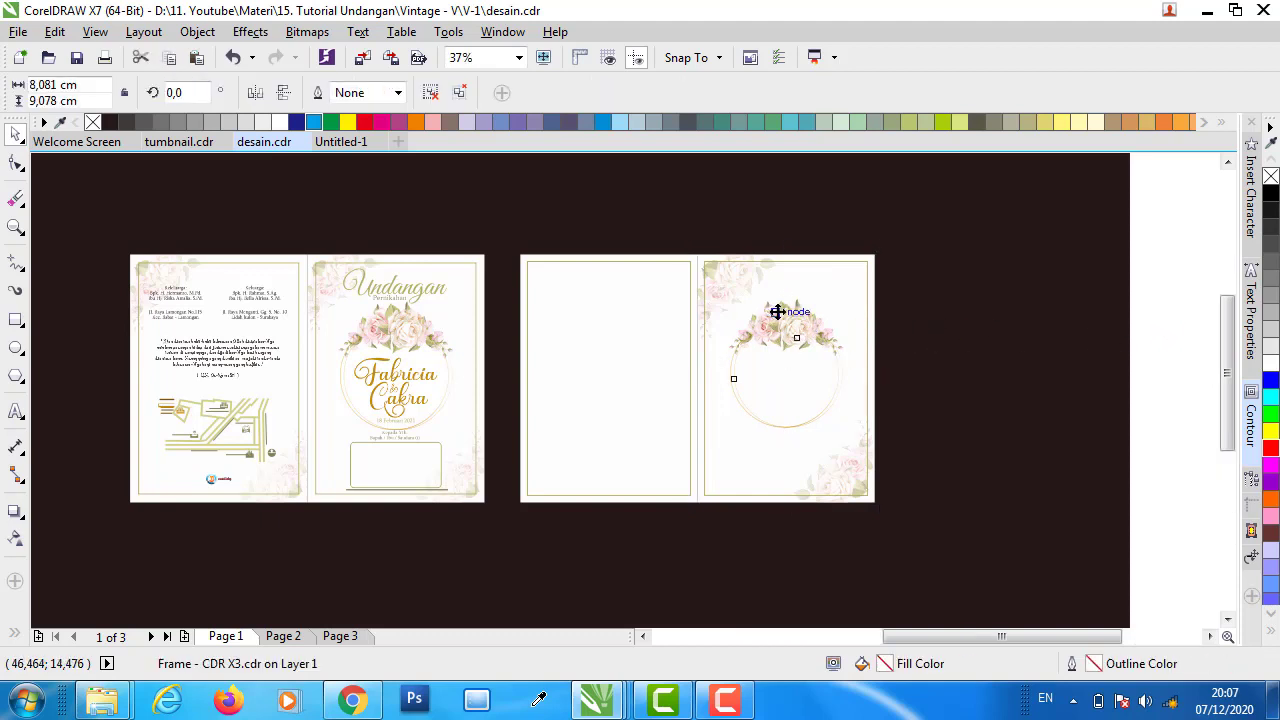
scroll(777, 312, "up", 3)
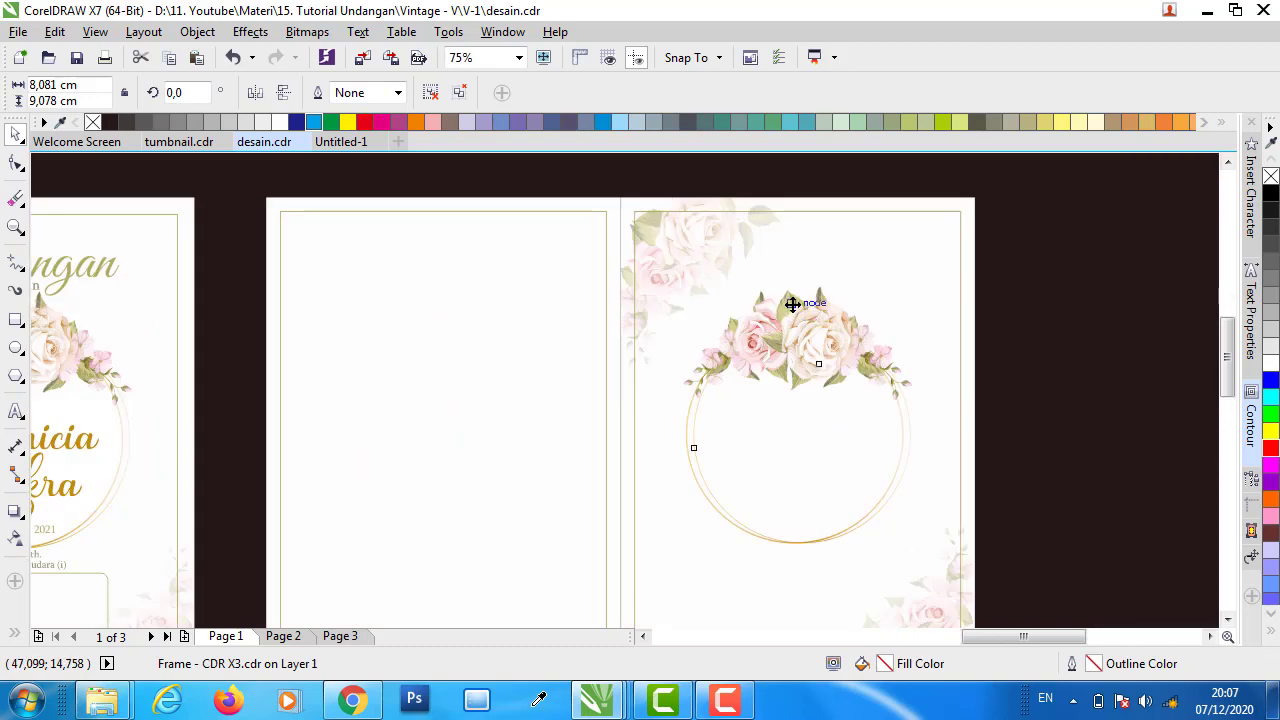
scroll(792, 304, "up", 3)
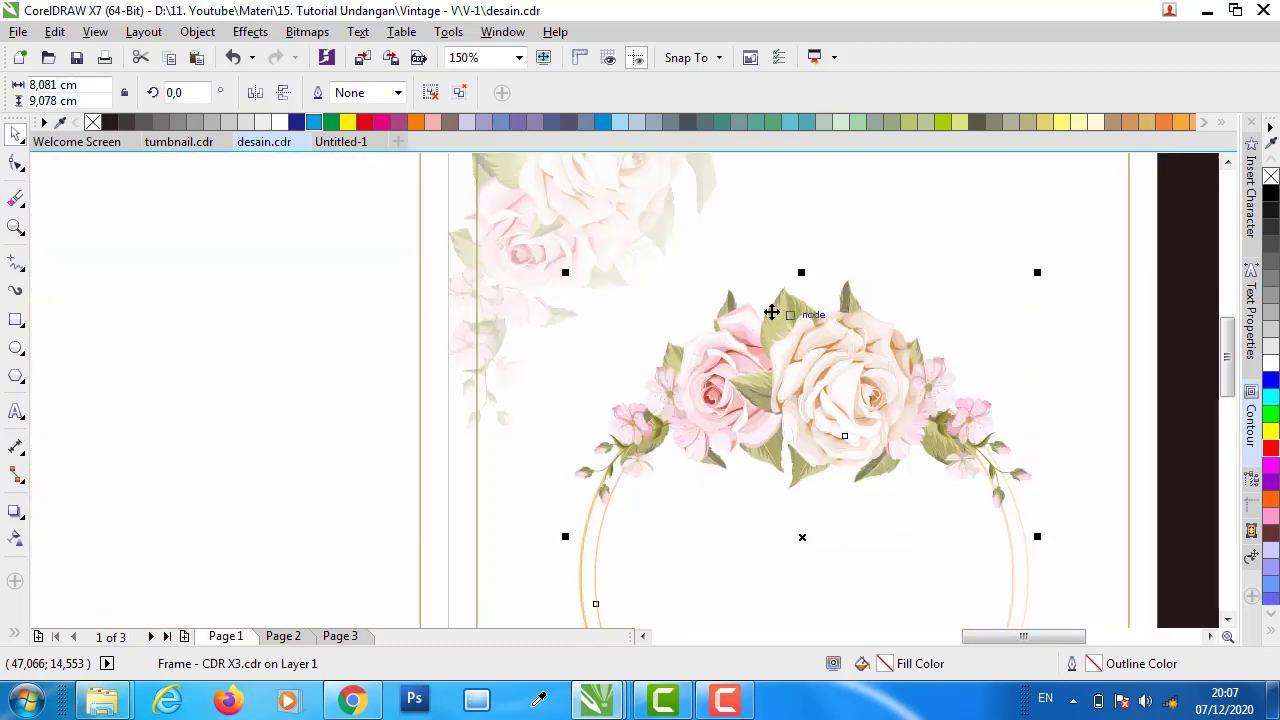
scroll(714, 329, "down", 3)
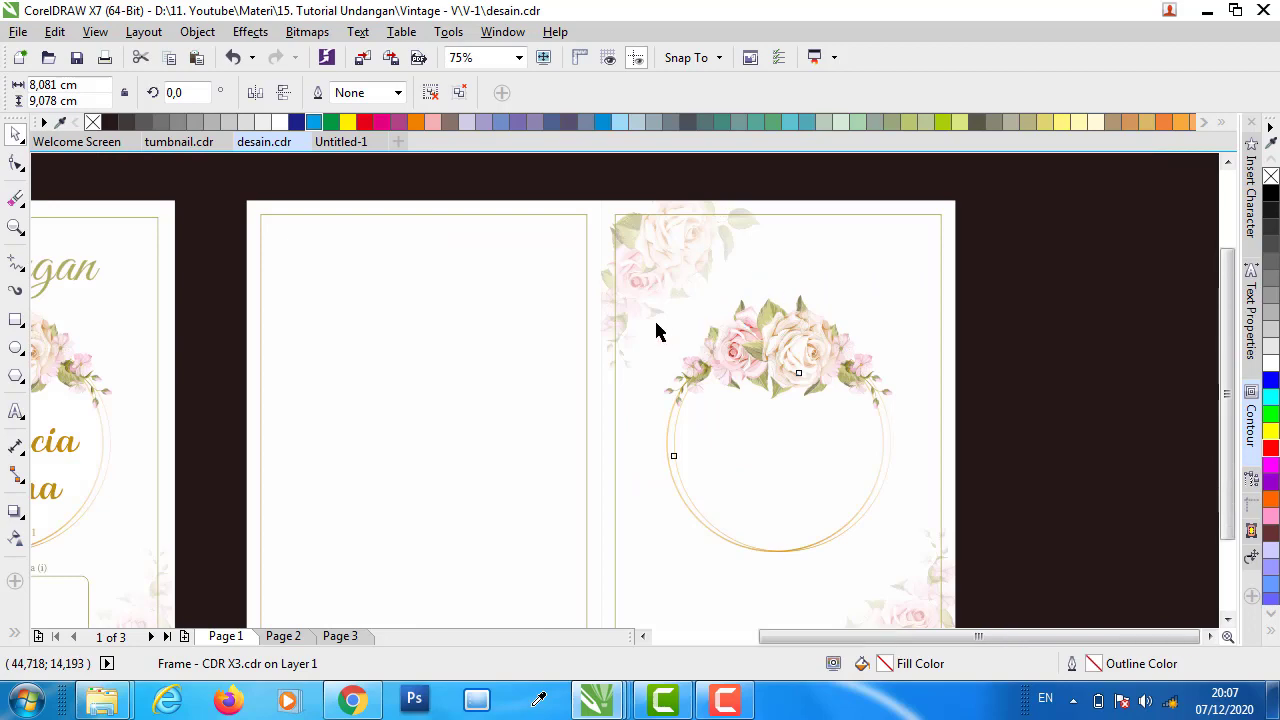
scroll(655, 332, "down", 4)
key("Escape")
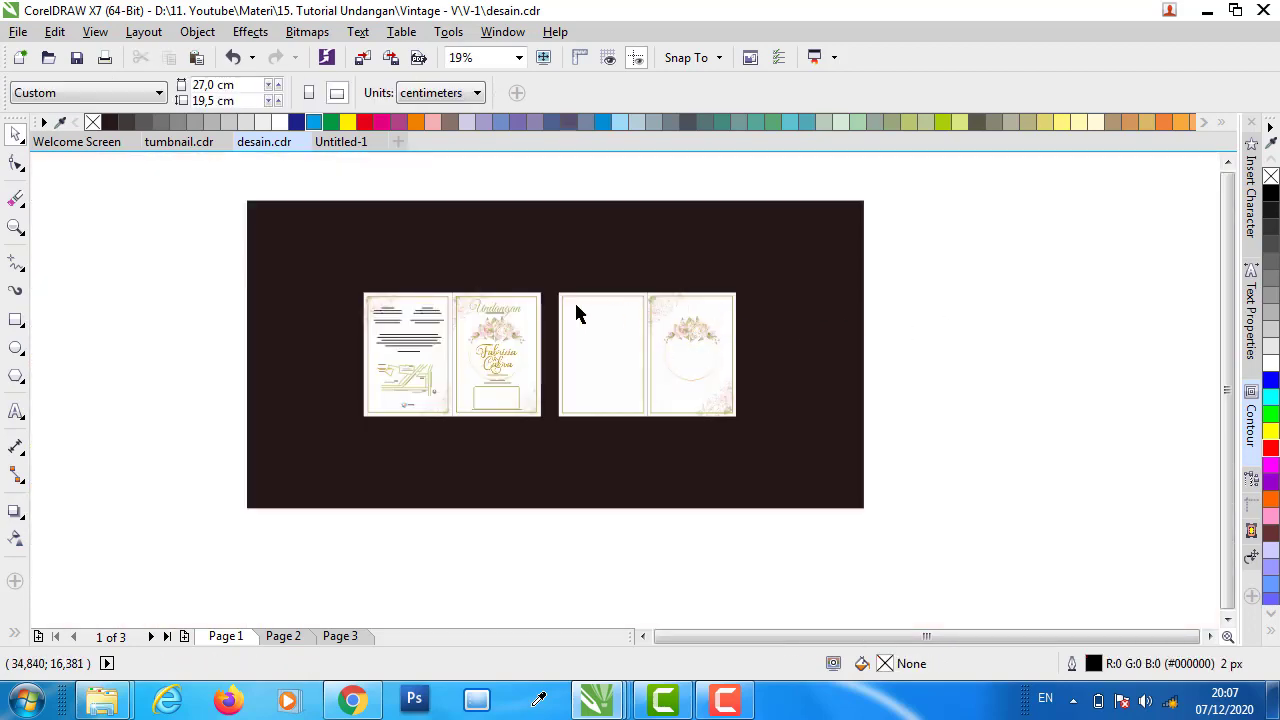
- Type 'Undangan' on the empty left panel
scroll(532, 316, "up", 4)
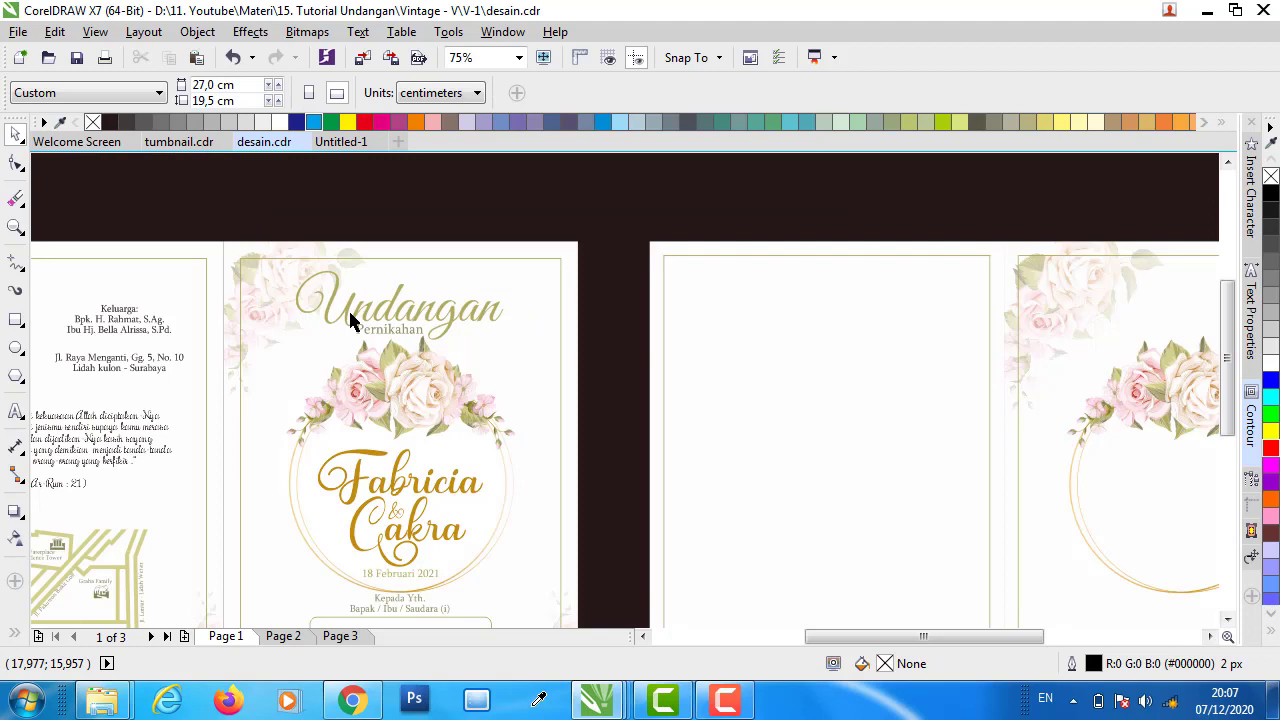
left_click(349, 317)
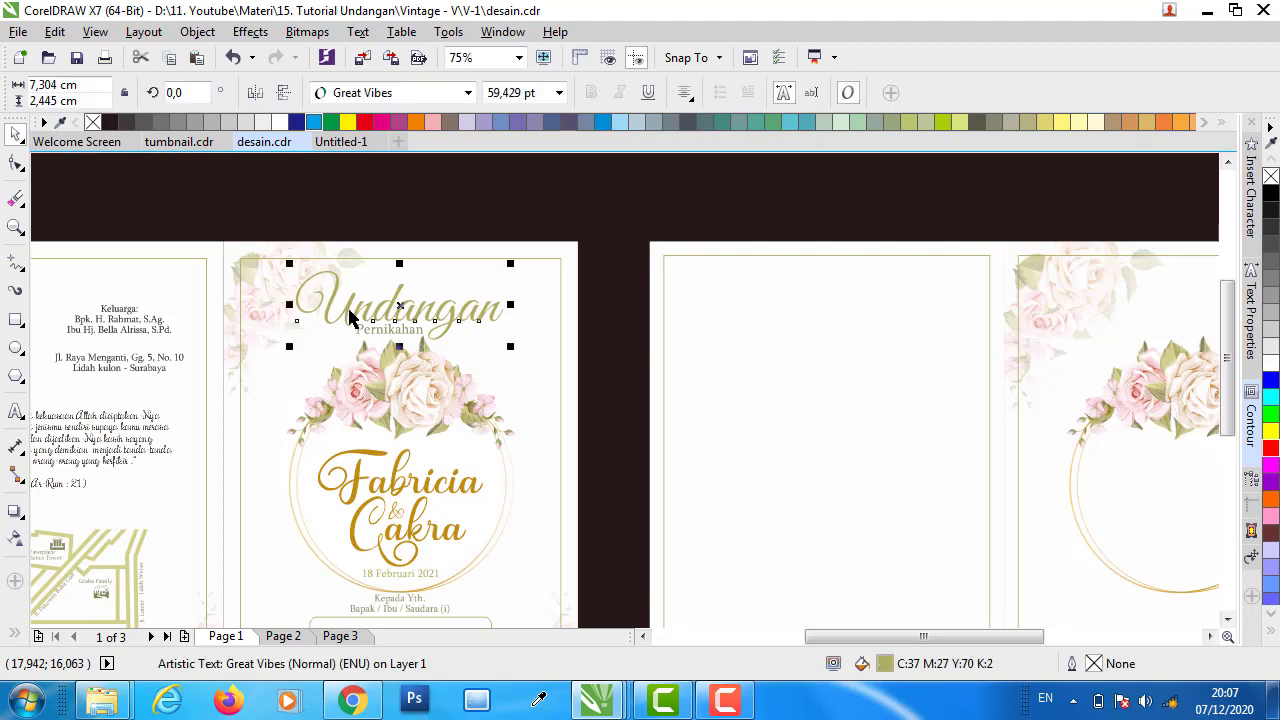
left_click(16, 412)
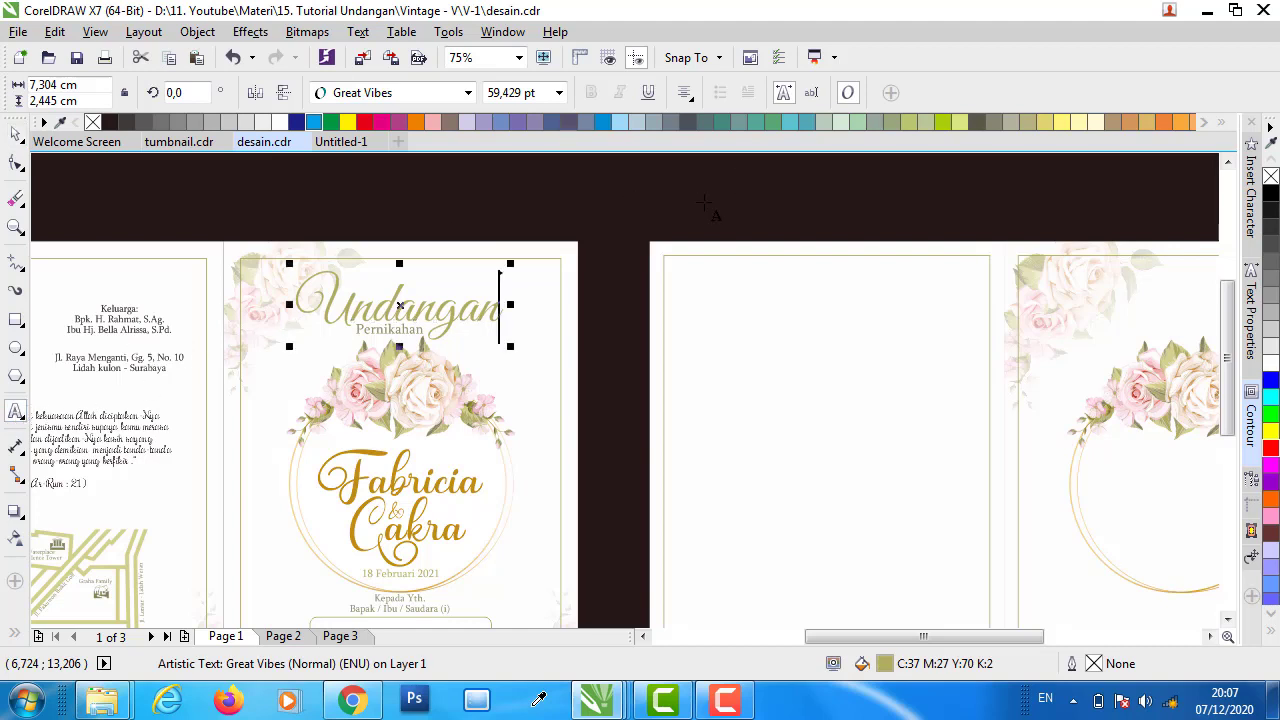
left_click(733, 380)
type("U")
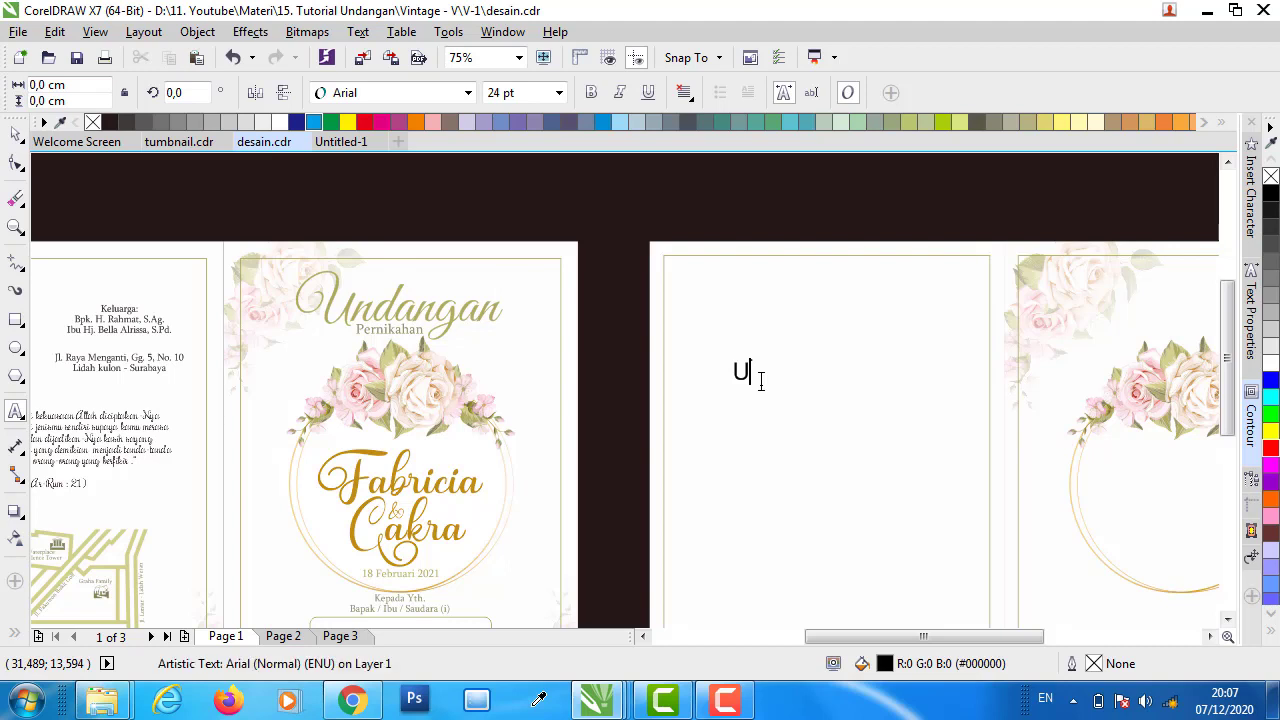
type("ndangan")
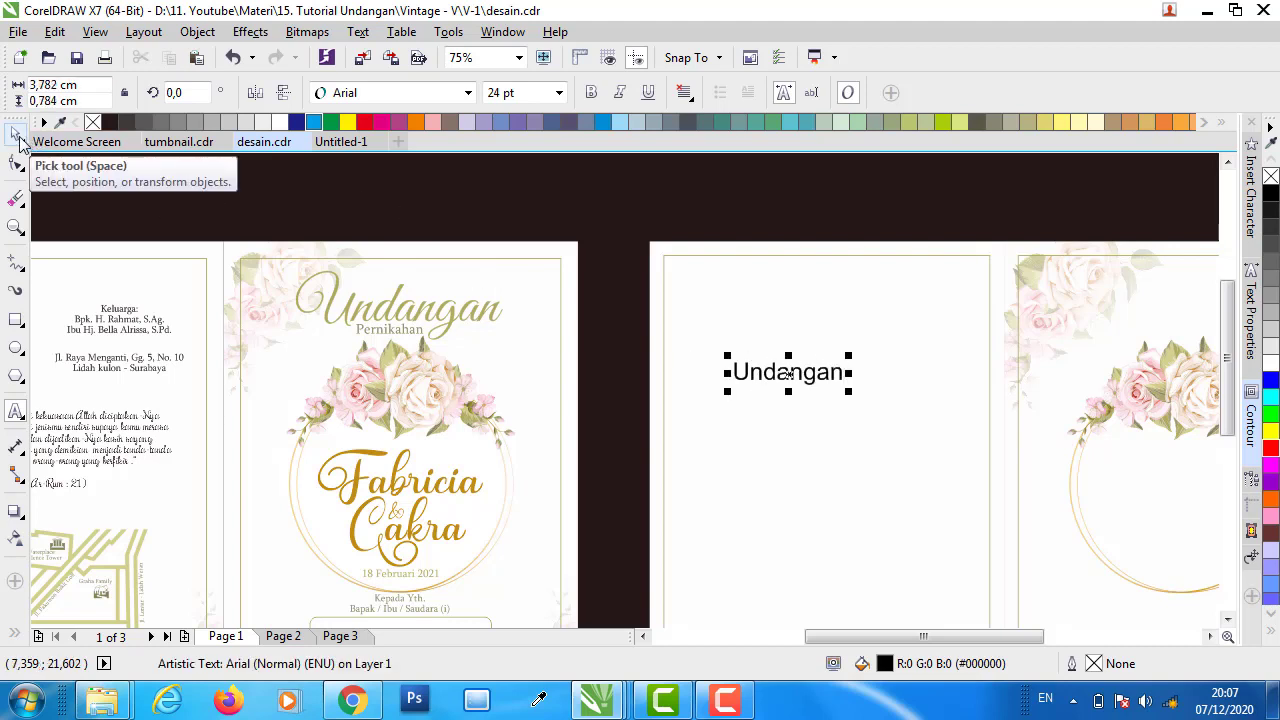
left_click(17, 136)
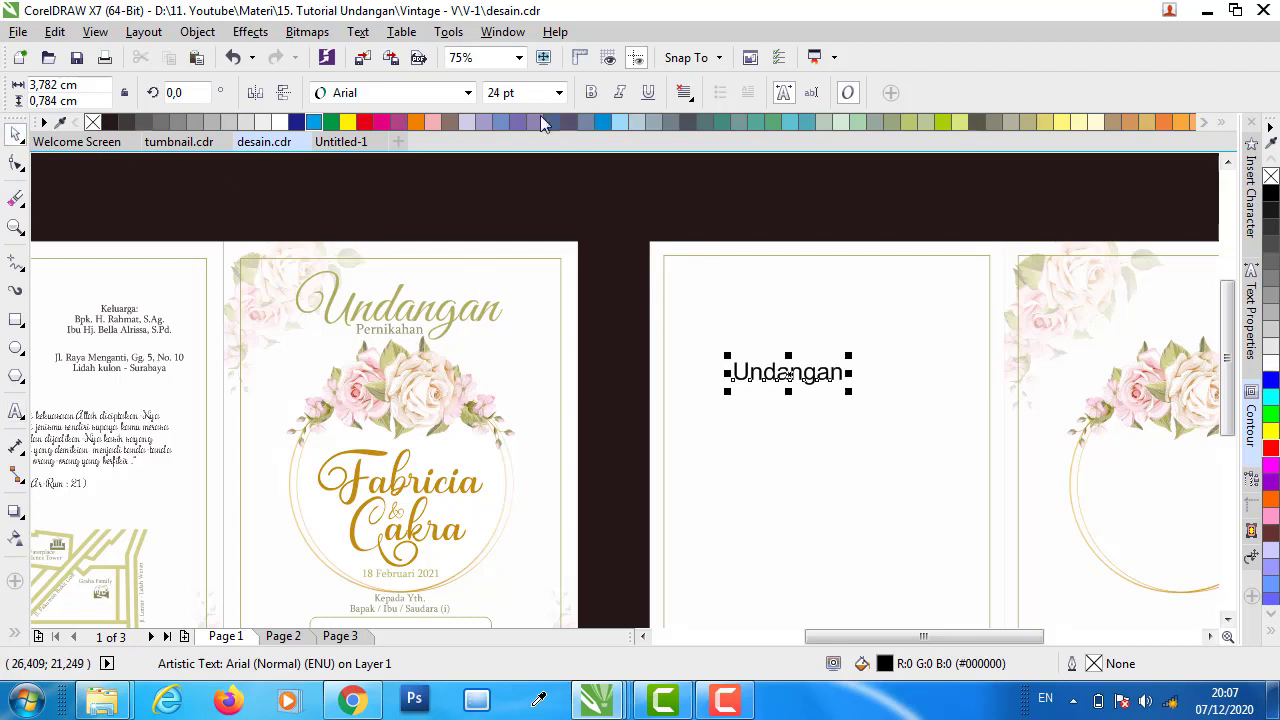
- Set the Undangan text in Great Vibes at 60 pt
left_click(467, 92)
left_click(423, 139)
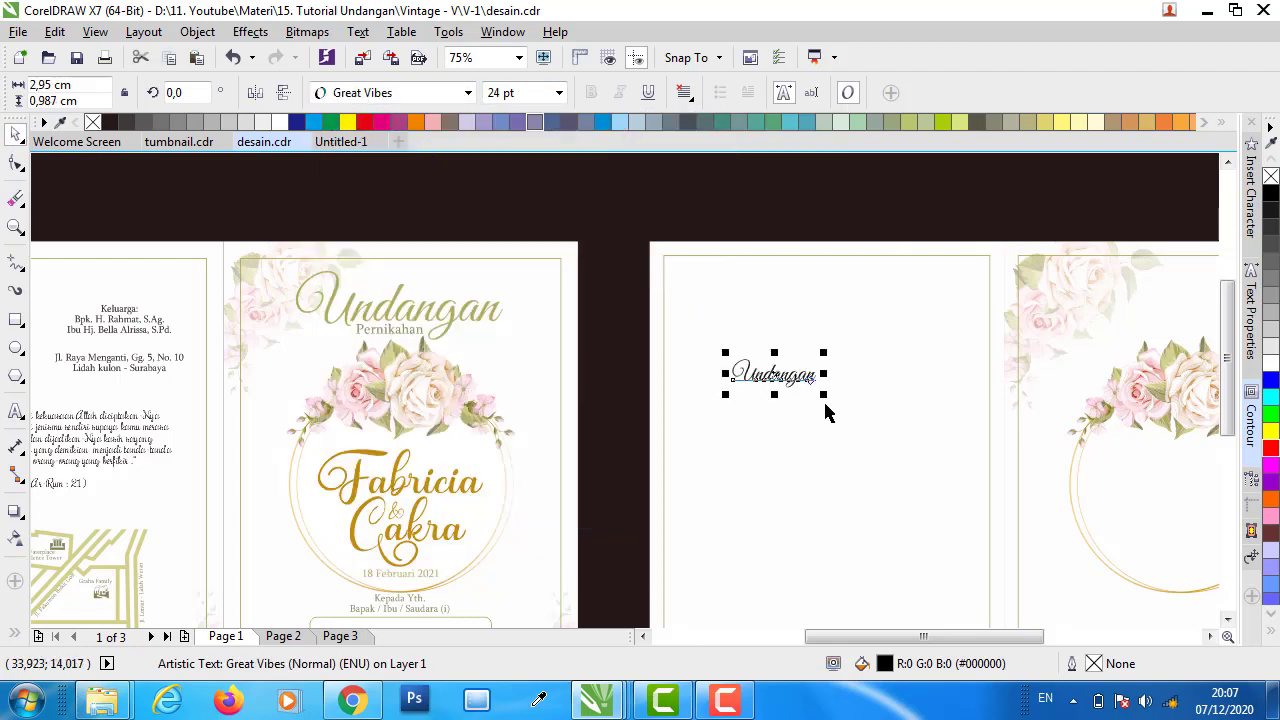
left_click_drag(826, 396, 957, 440)
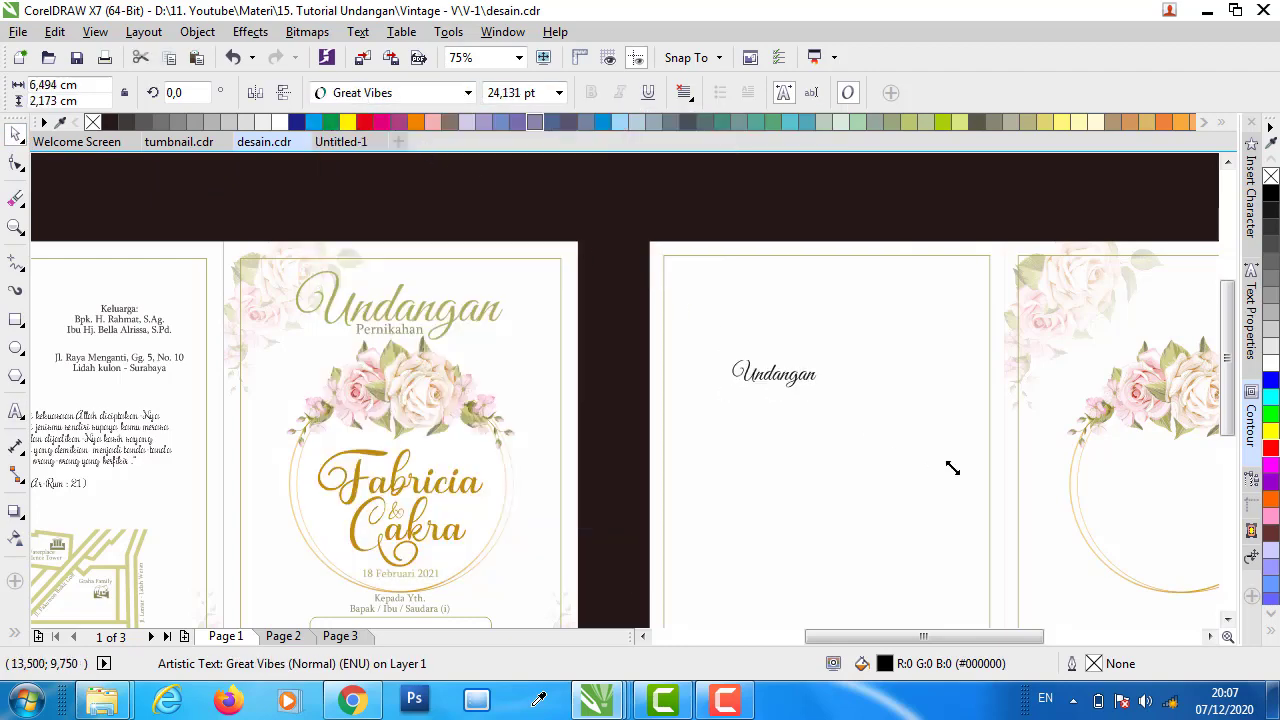
left_click(462, 318)
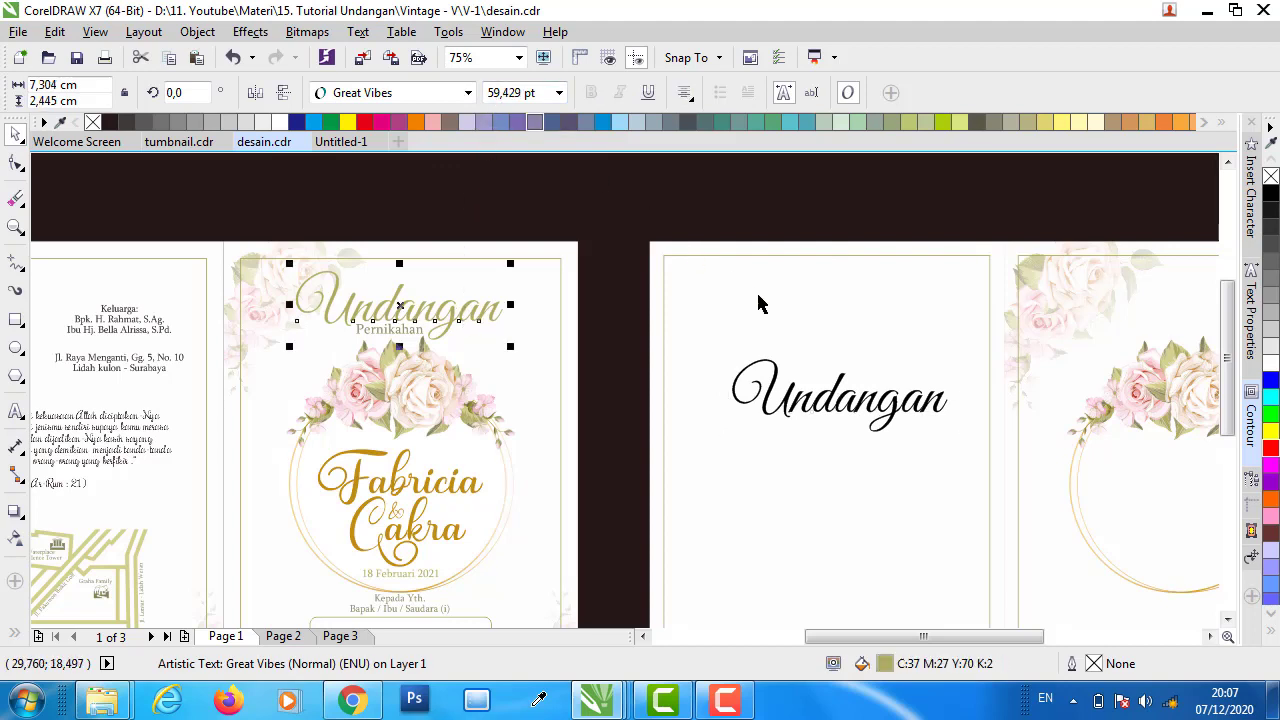
left_click(789, 405)
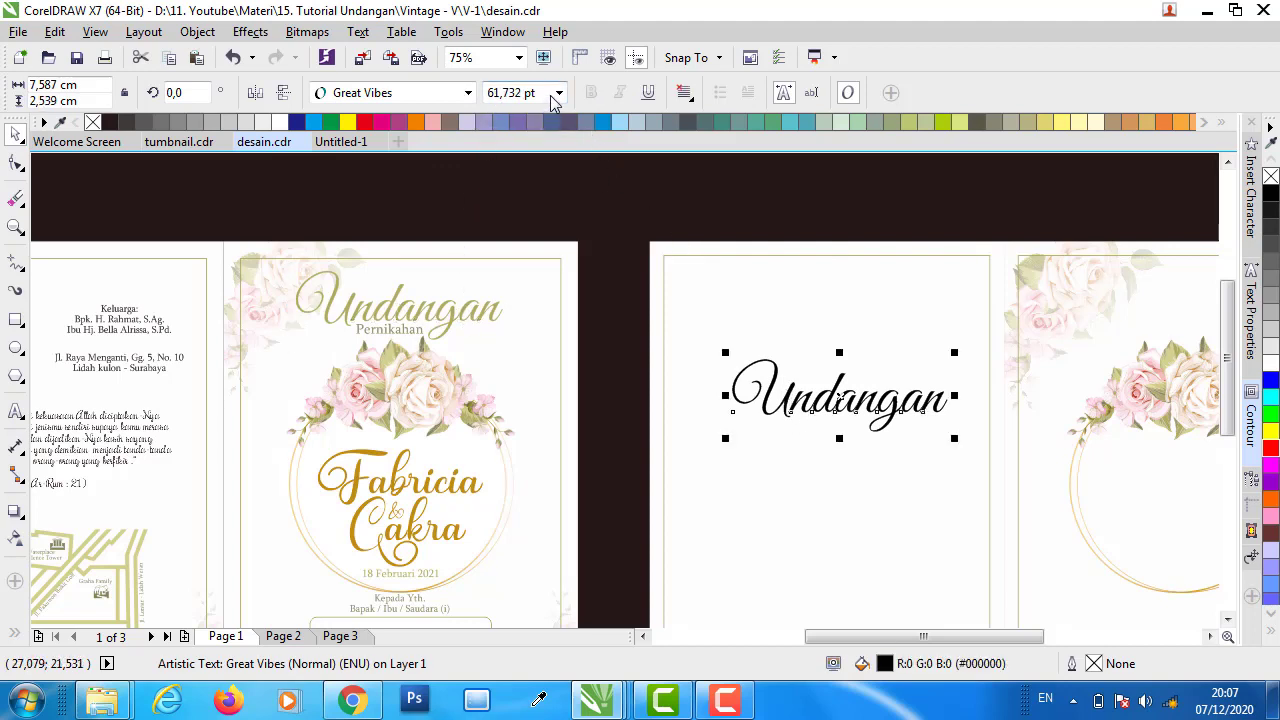
left_click(546, 92)
type("6")
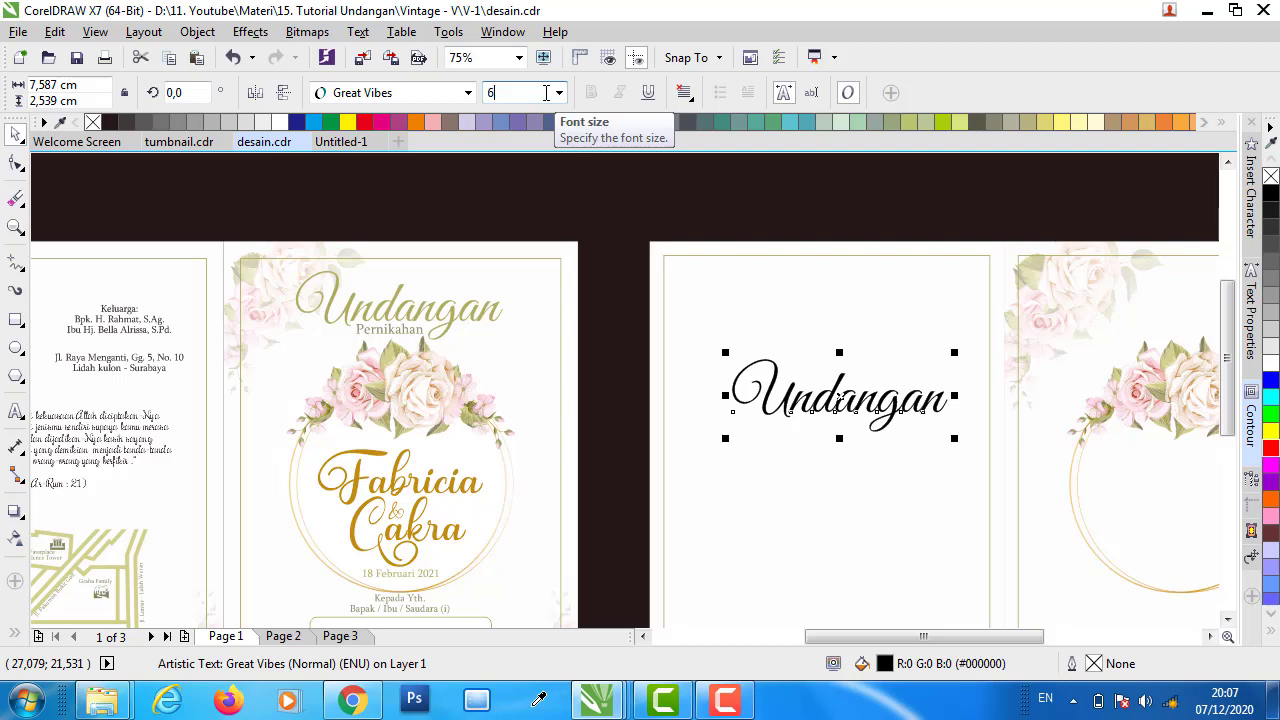
type("0")
key("Return")
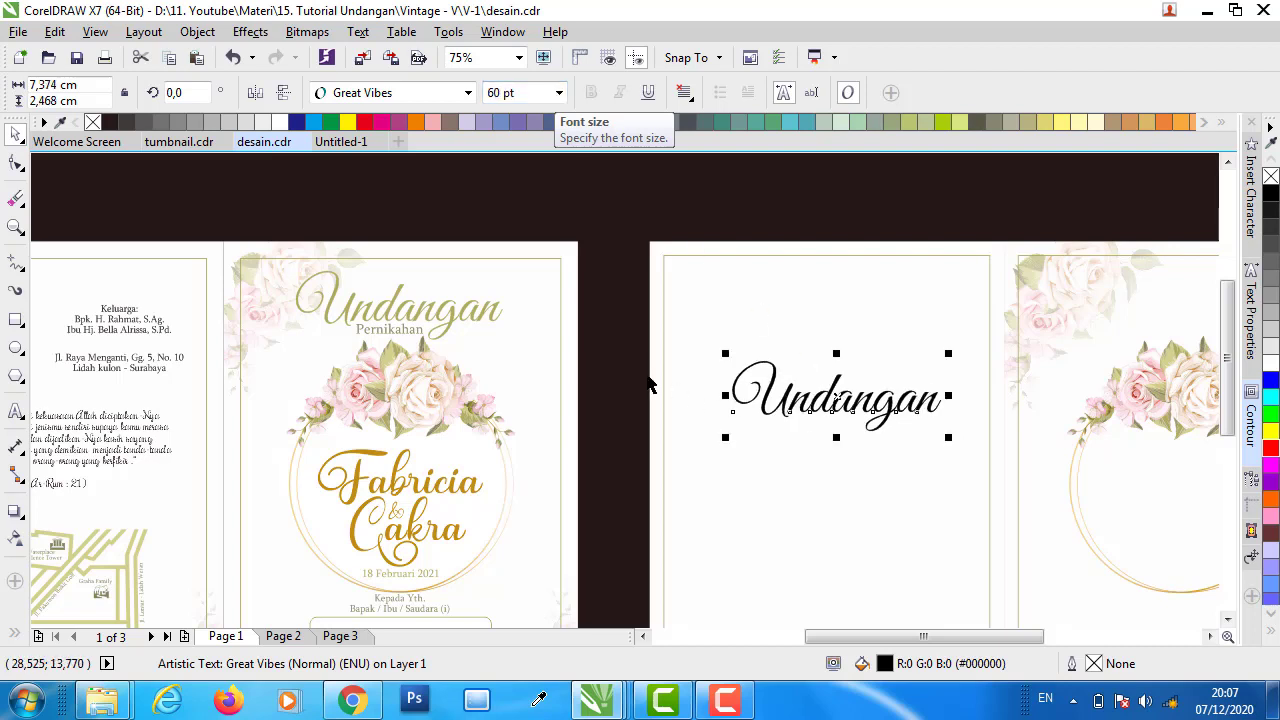
- Colour the new Undangan title olive by sampling the reference title with the eyedropper
key("i")
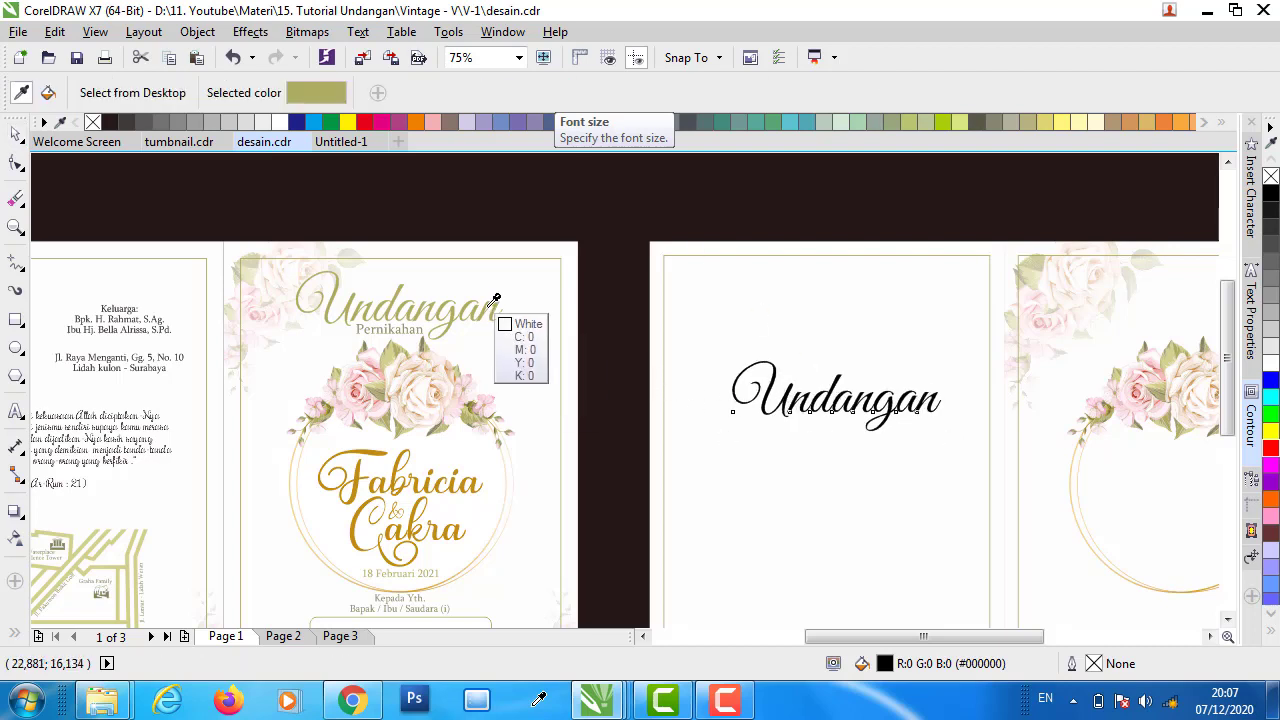
left_click(488, 305)
scroll(740, 385, "up", 2)
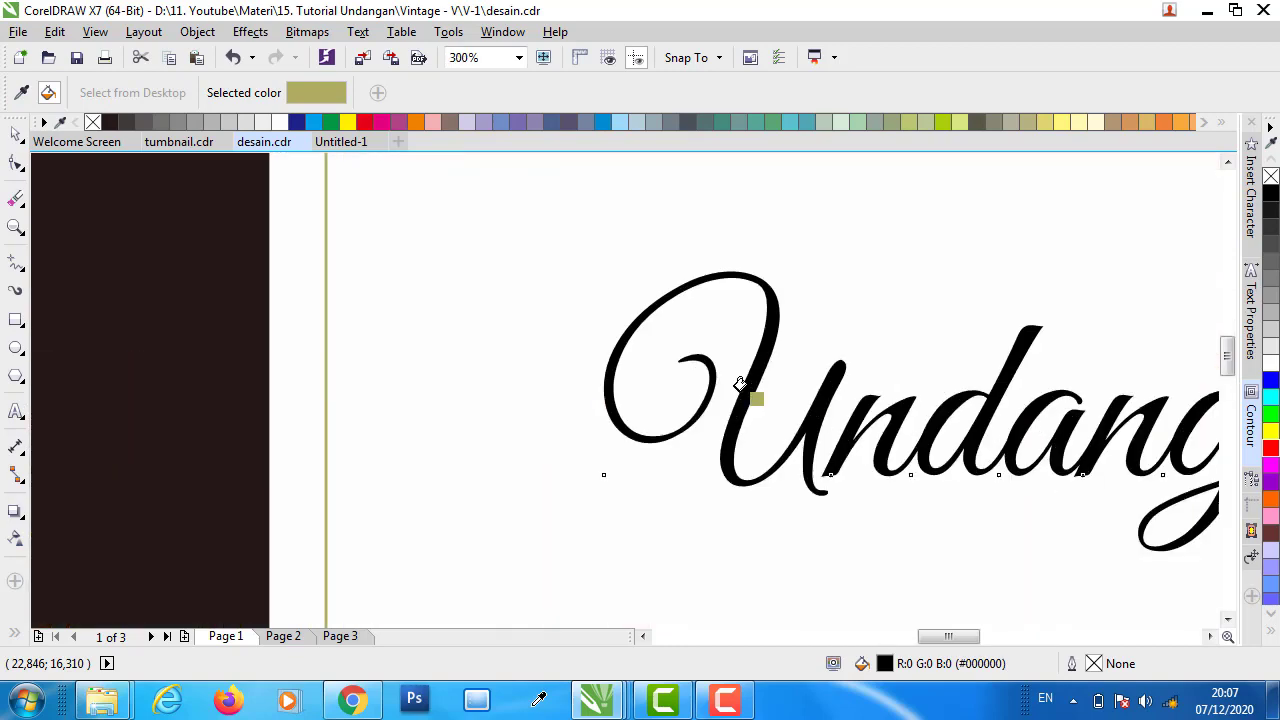
left_click(748, 376)
scroll(543, 354, "down", 1)
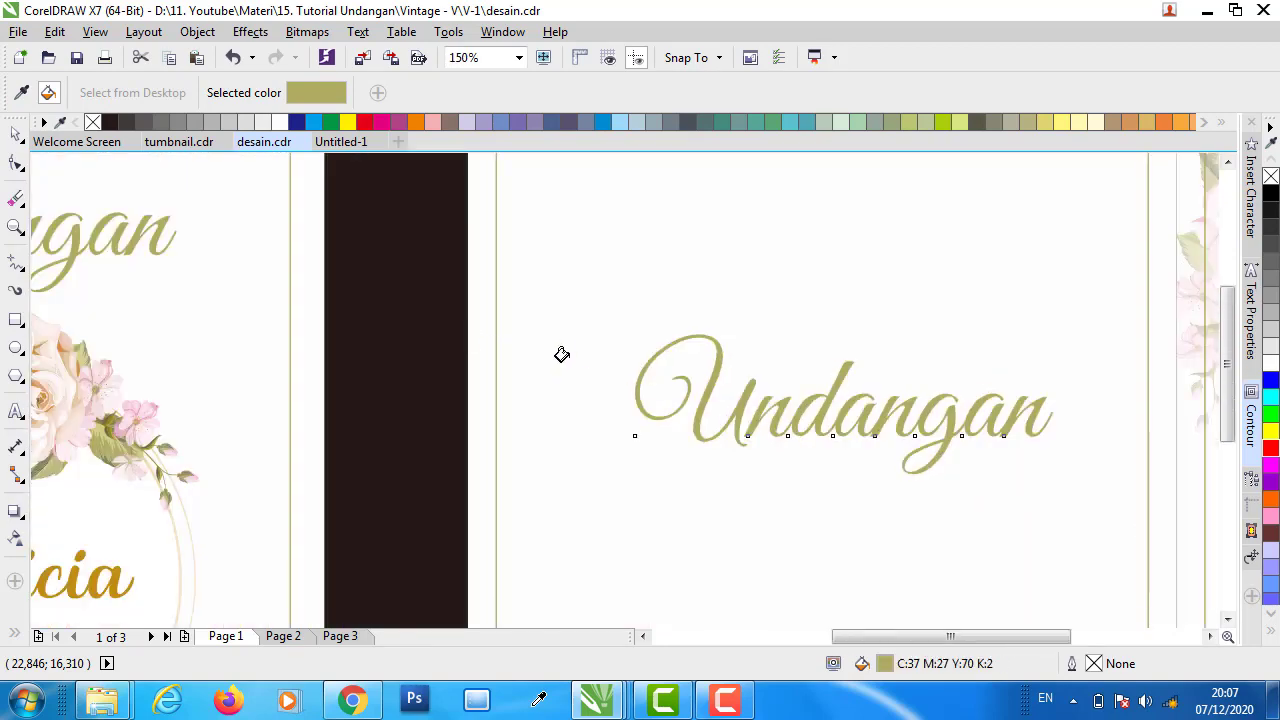
scroll(561, 354, "down", 2)
- Move the Undangan title up near the top of the left panel
left_click(16, 133)
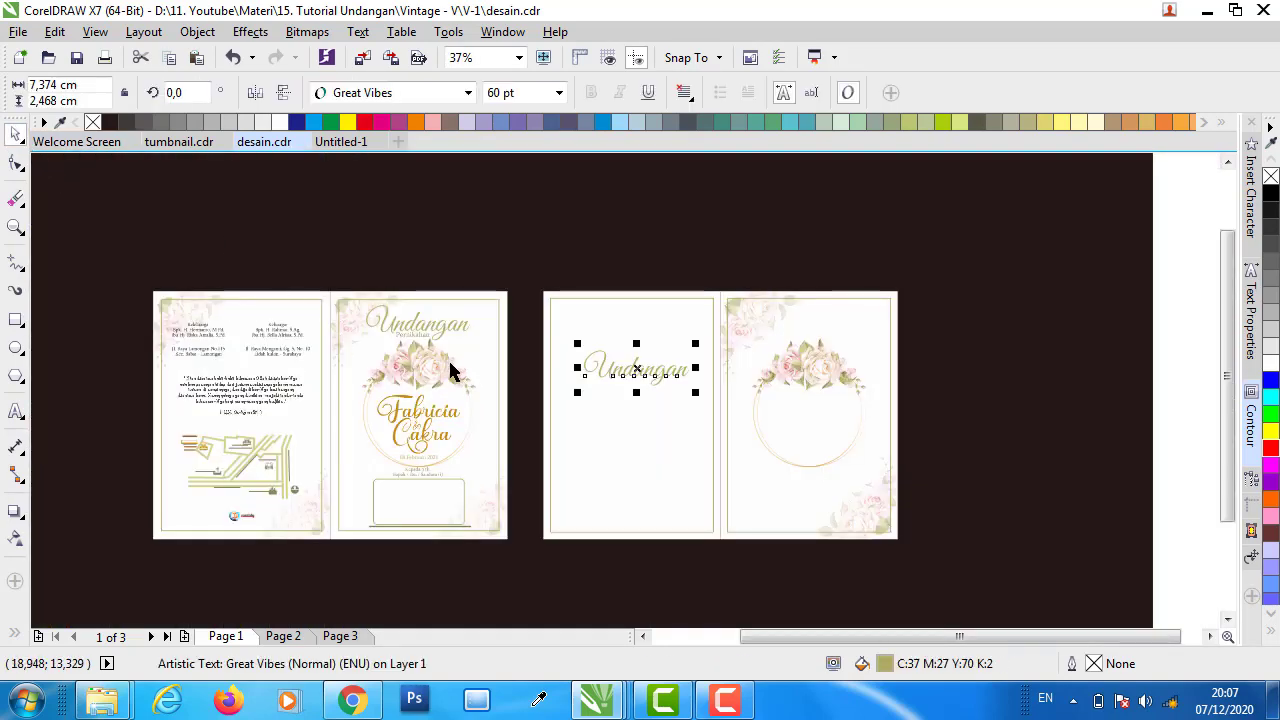
scroll(450, 370, "up", 1)
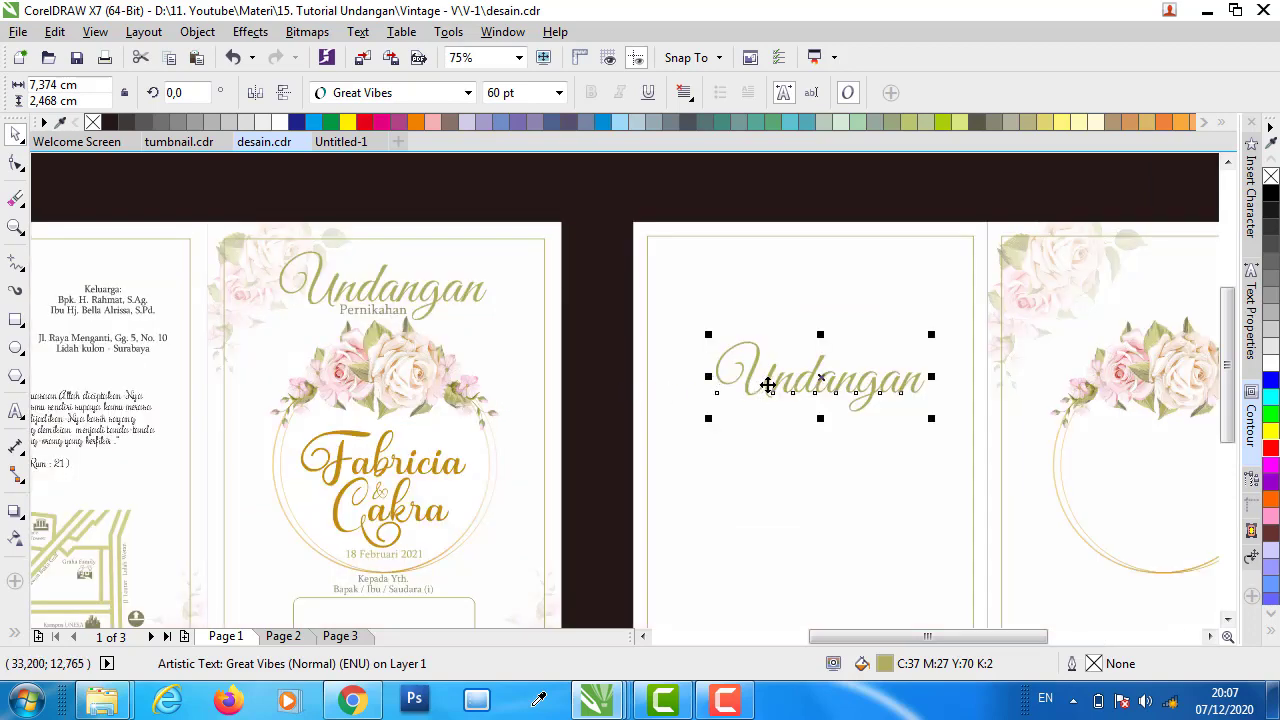
left_click_drag(767, 384, 761, 300)
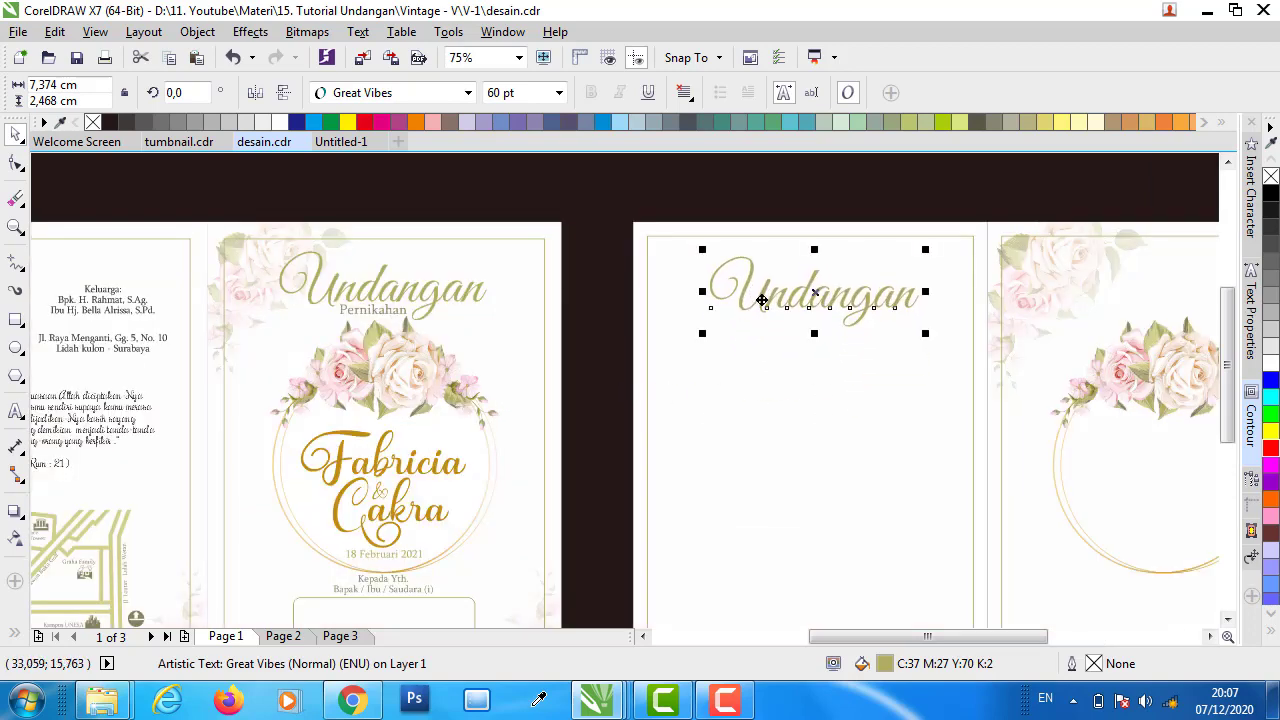
left_click(372, 318)
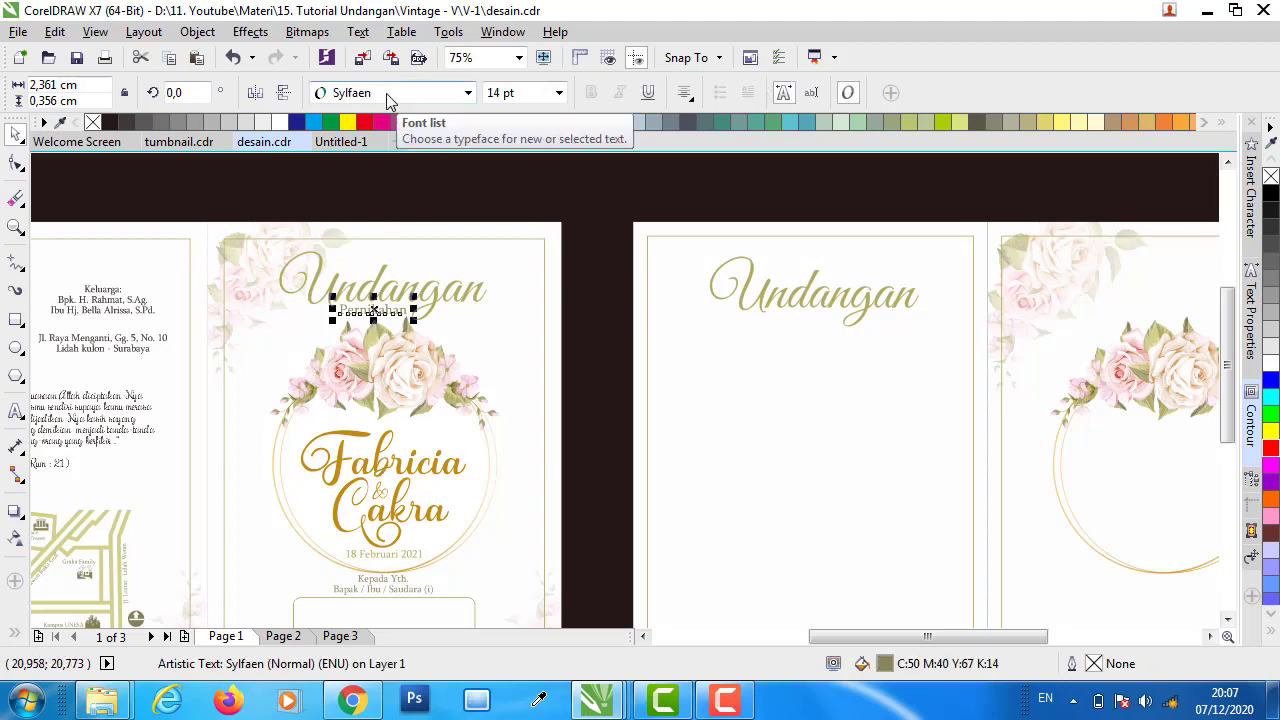
- Type 'Pernikahan' on a new line below the Undangan title
left_click(15, 411)
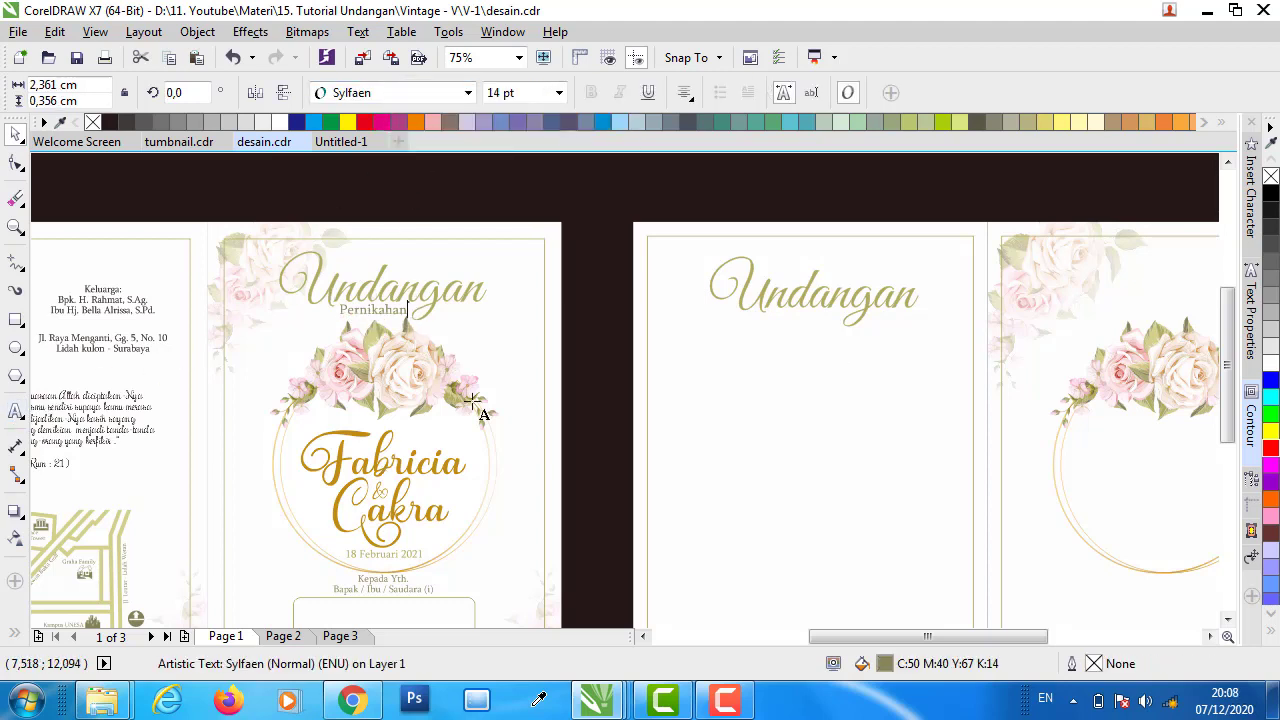
left_click(743, 405)
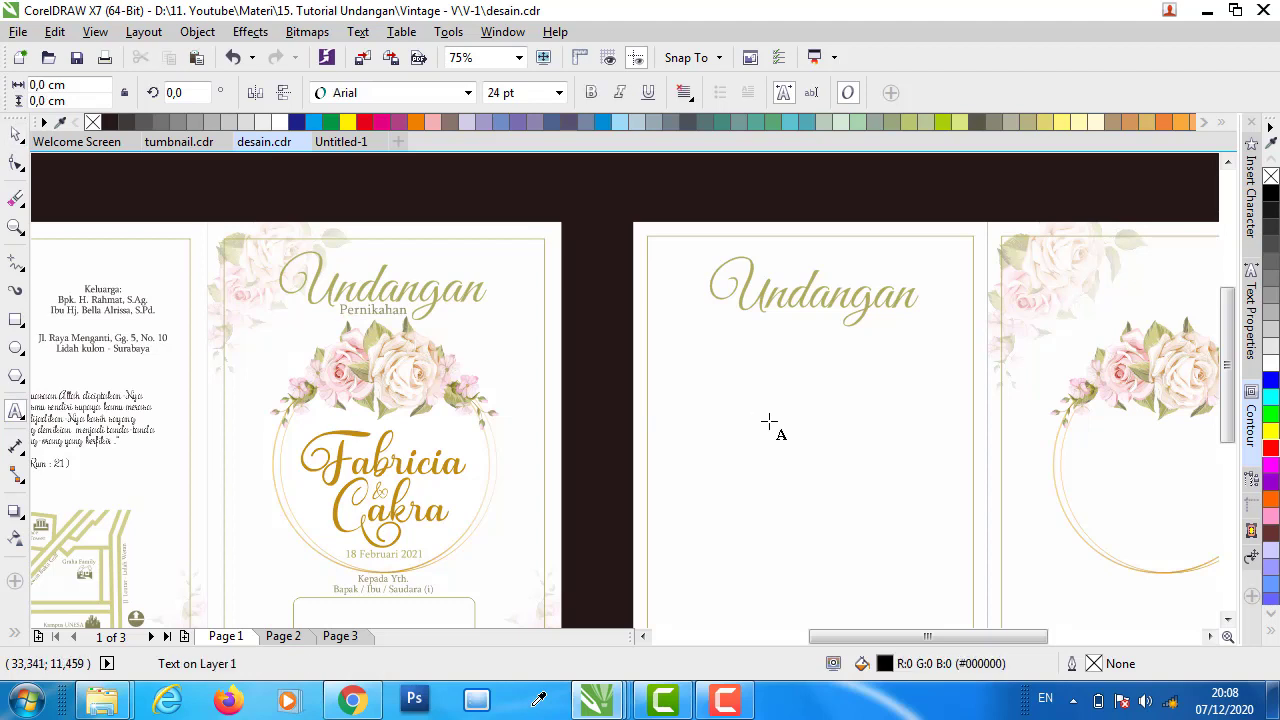
type("Pern")
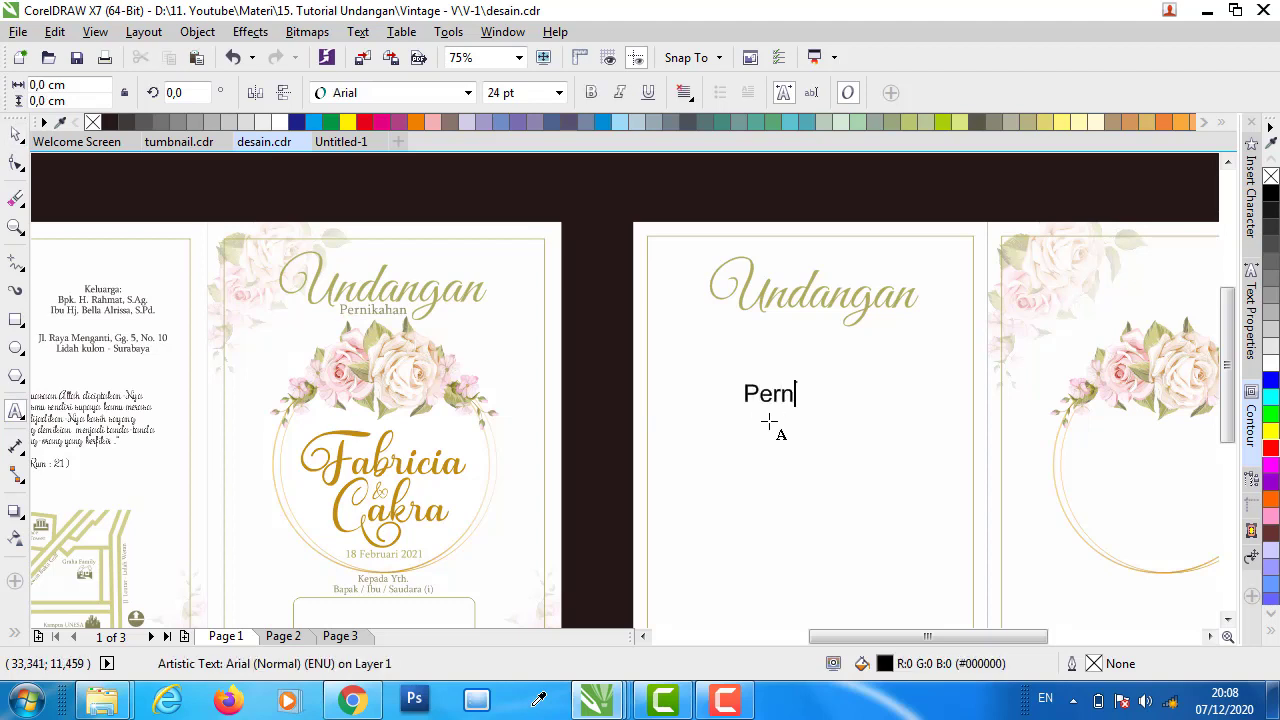
type("ikahan")
left_click(15, 133)
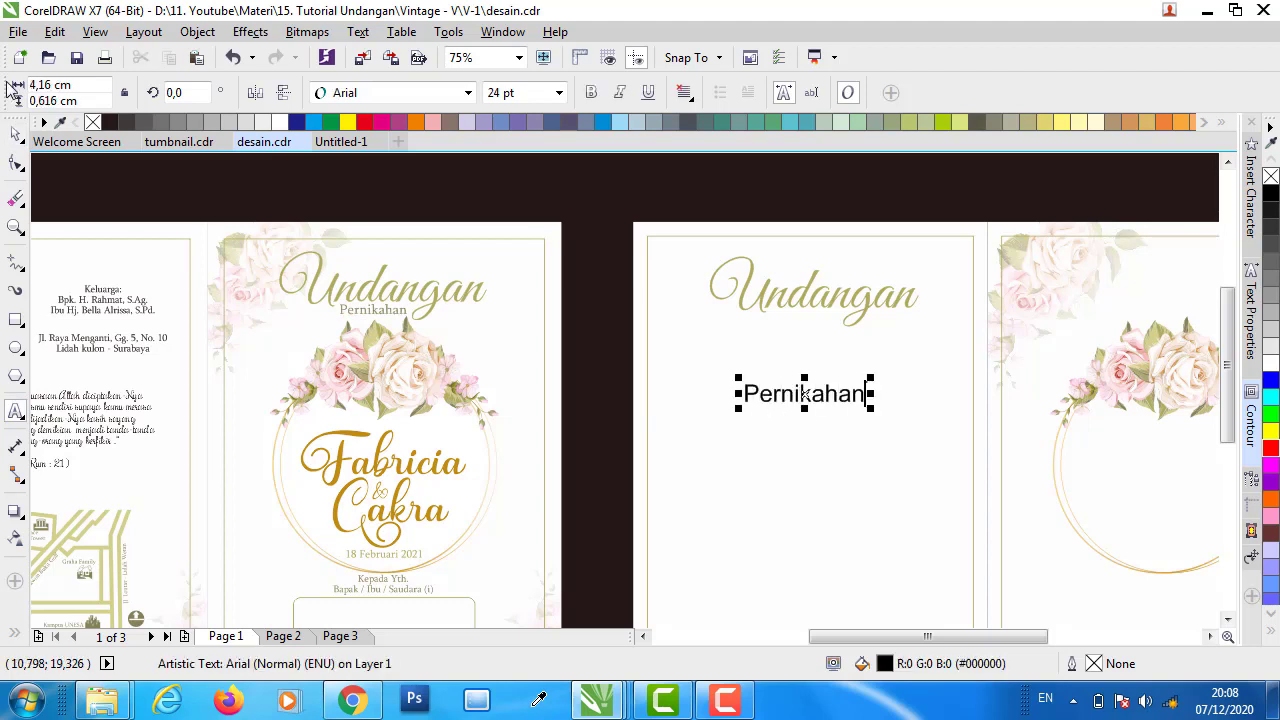
- Set Pernikahan in Sylfaen at 14 pt
left_click(467, 93)
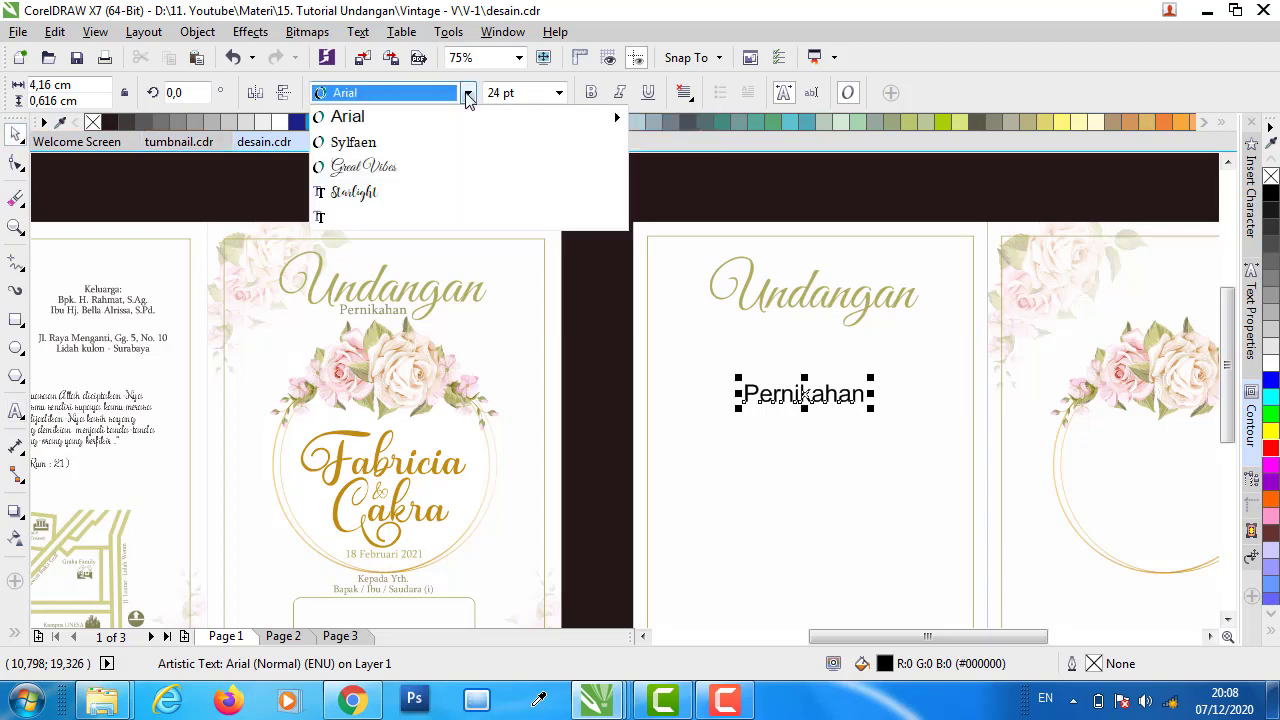
left_click(399, 142)
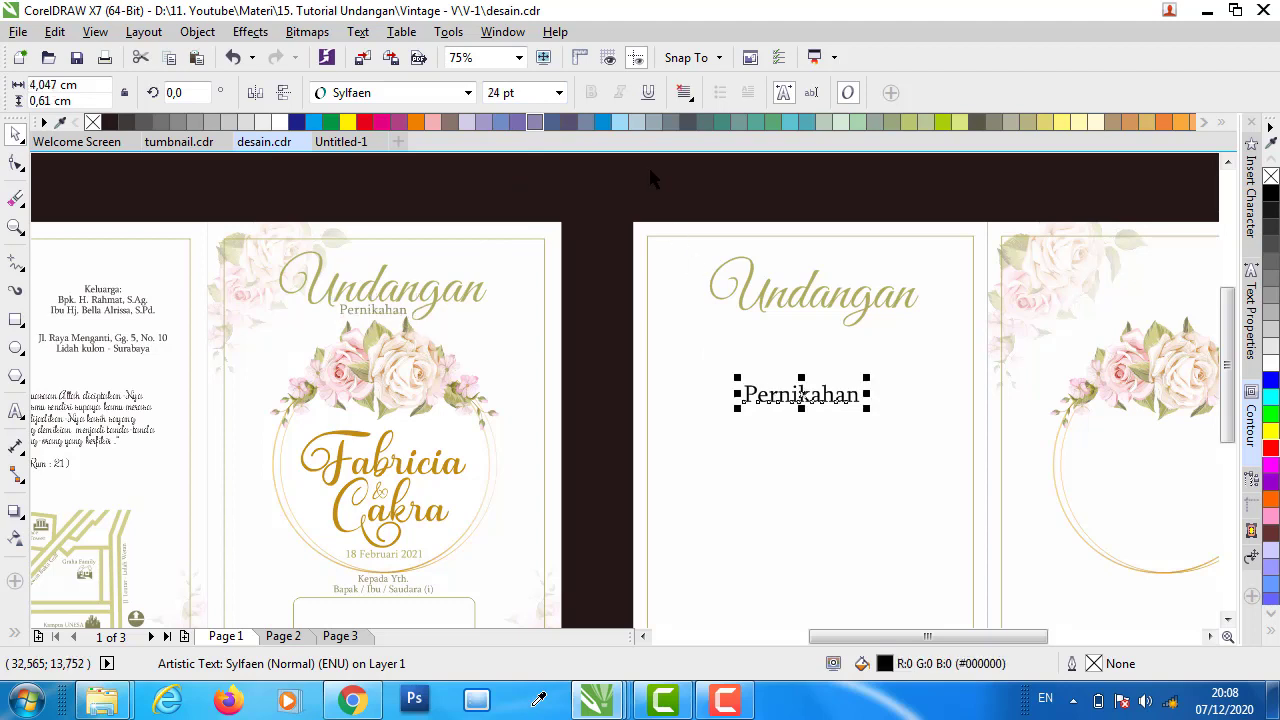
left_click(559, 93)
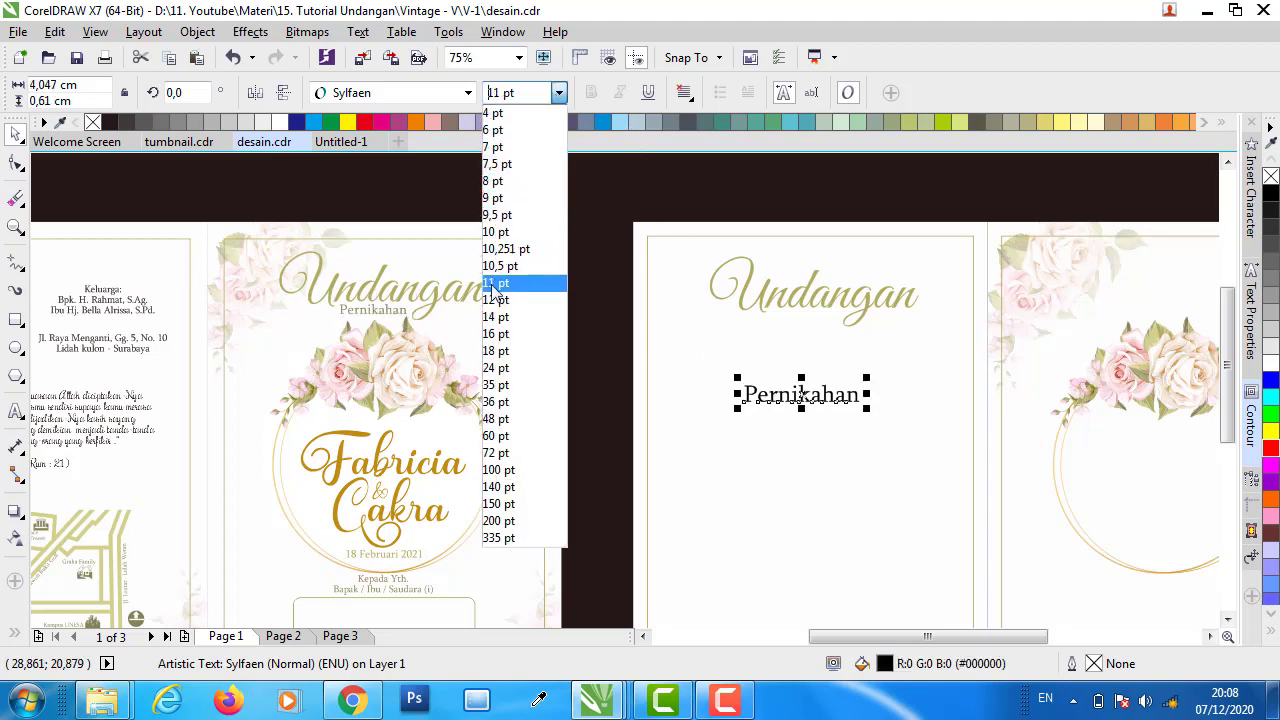
left_click(500, 317)
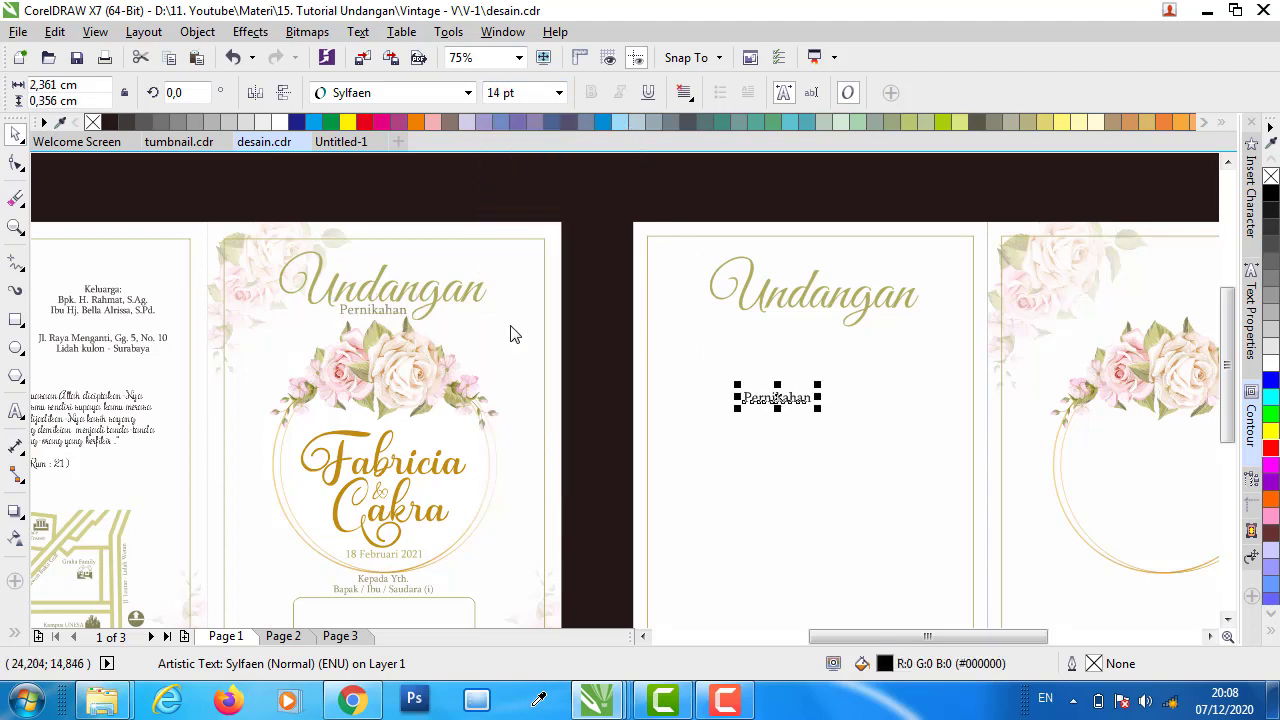
- Colour the 'Pernikahan' text olive by sampling the 'Undangan' title with the eyedropper
key("i")
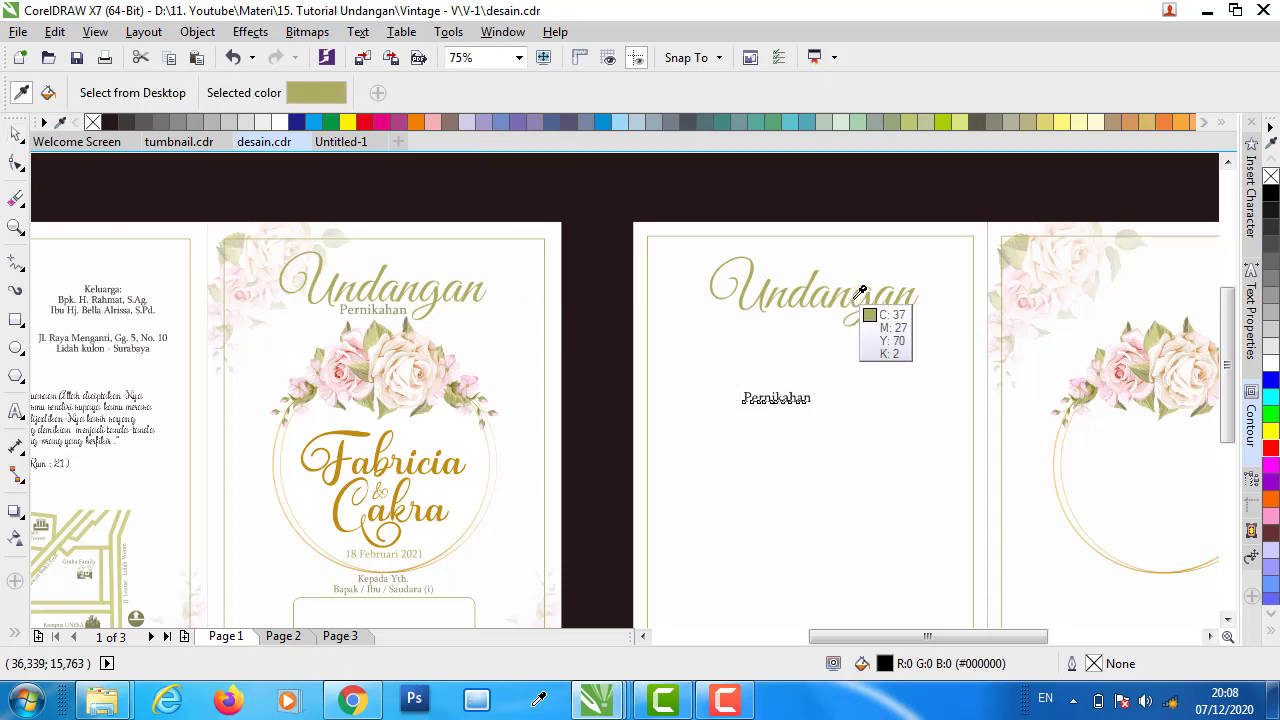
left_click(857, 297)
left_click(786, 397)
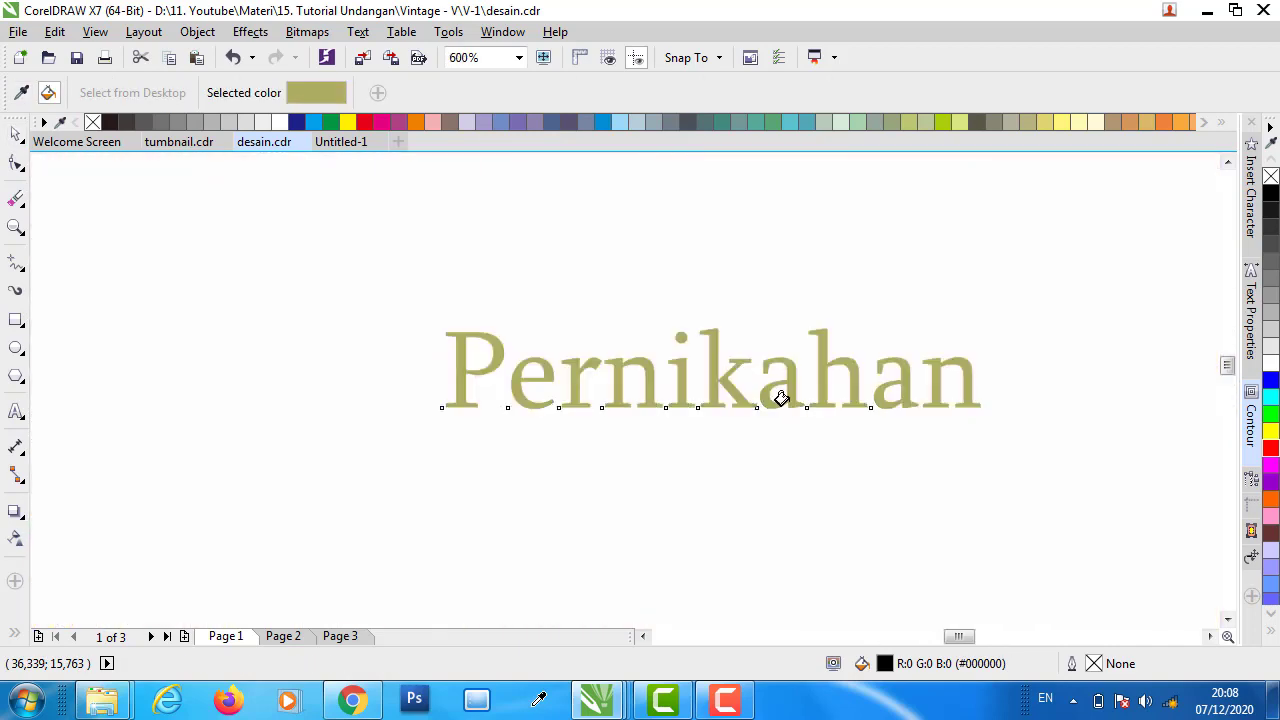
key("space")
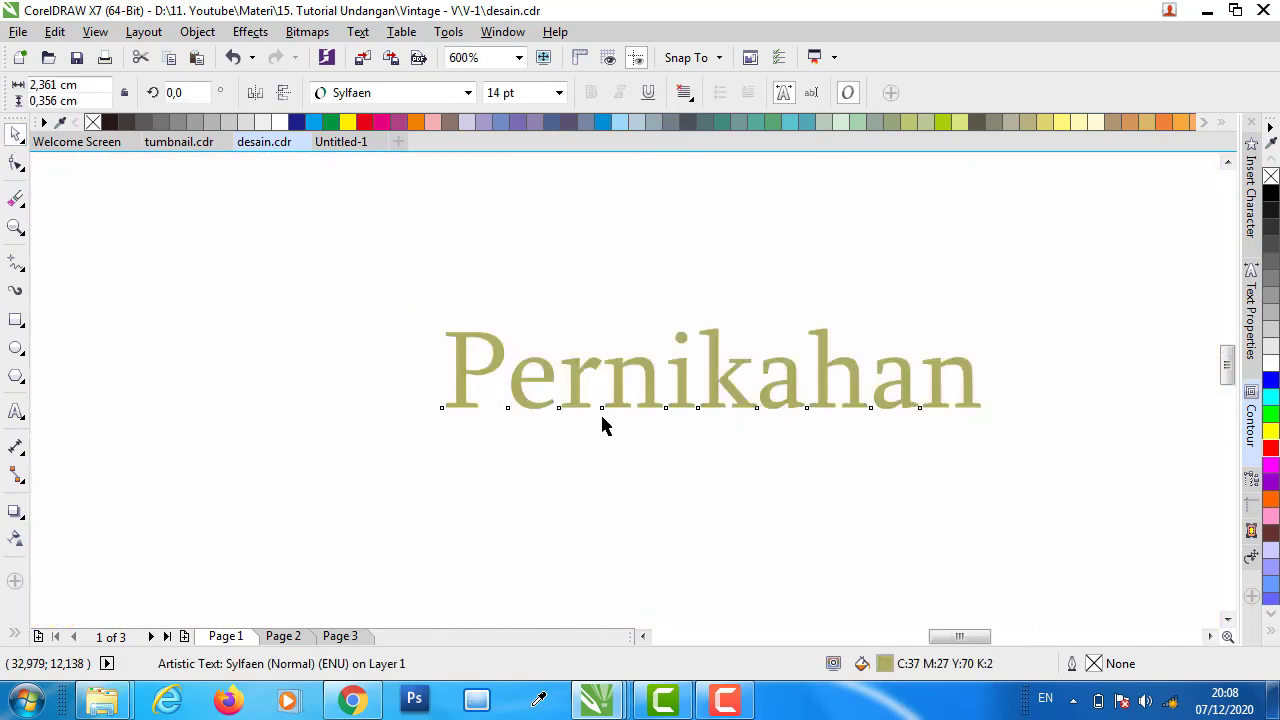
- Switch from the Color Eyedropper back to the Pick tool
scroll(600, 421, "down", 3)
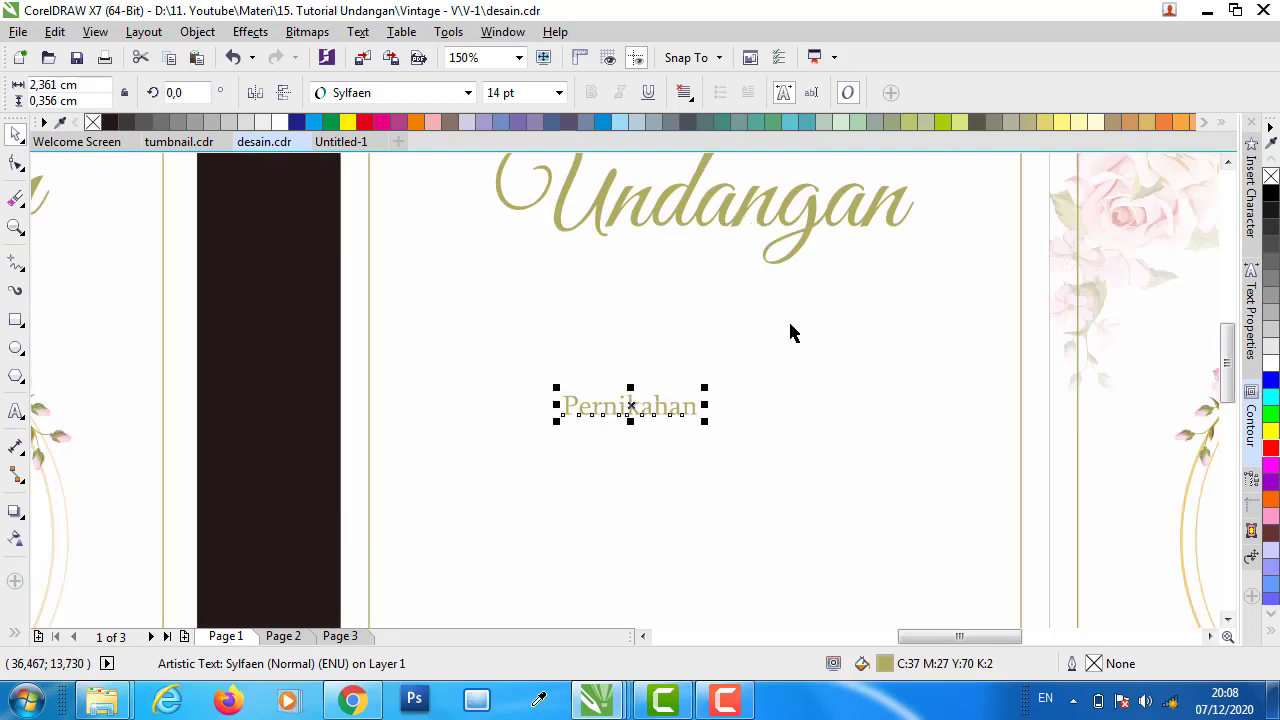
key("i")
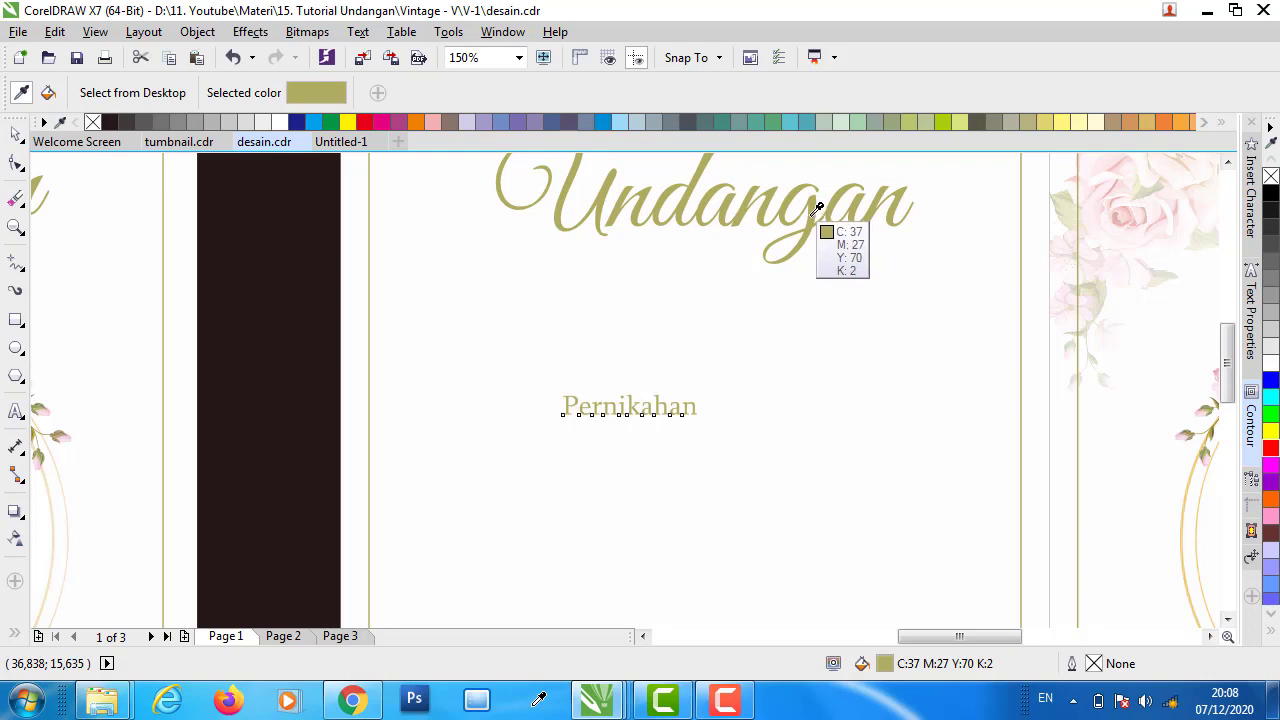
left_click(16, 633)
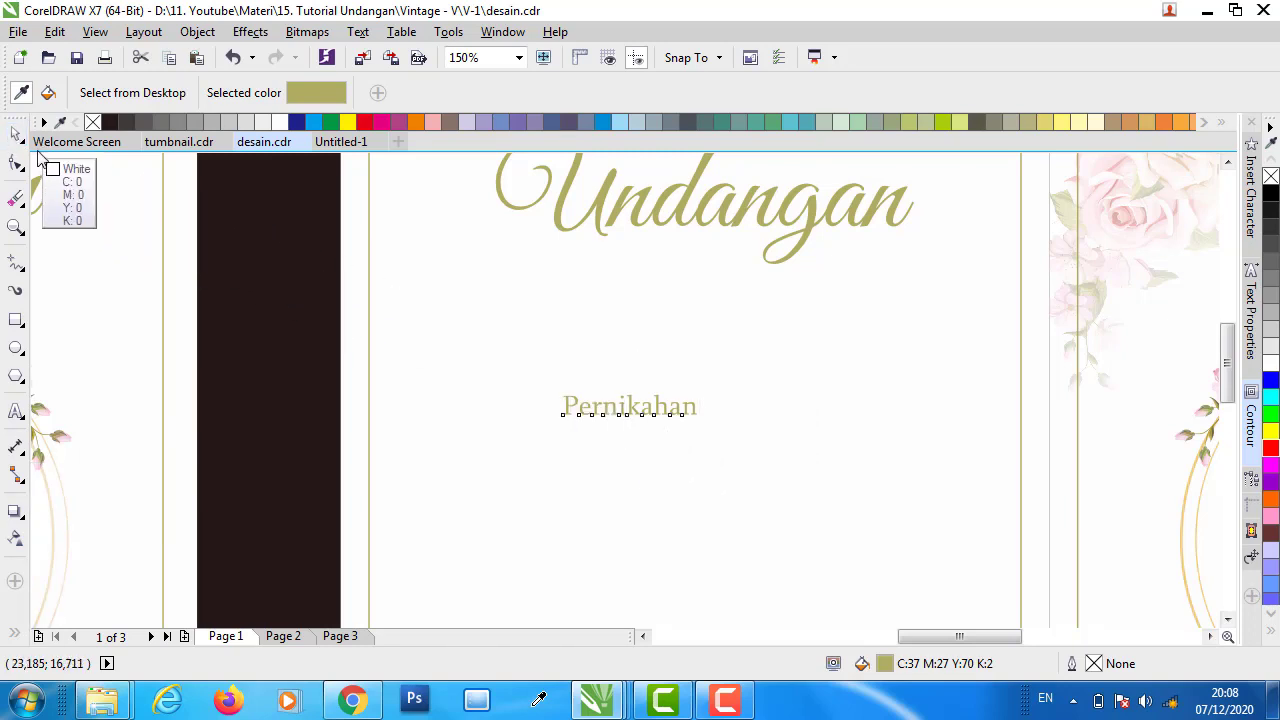
left_click(15, 133)
scroll(618, 435, "down", 2)
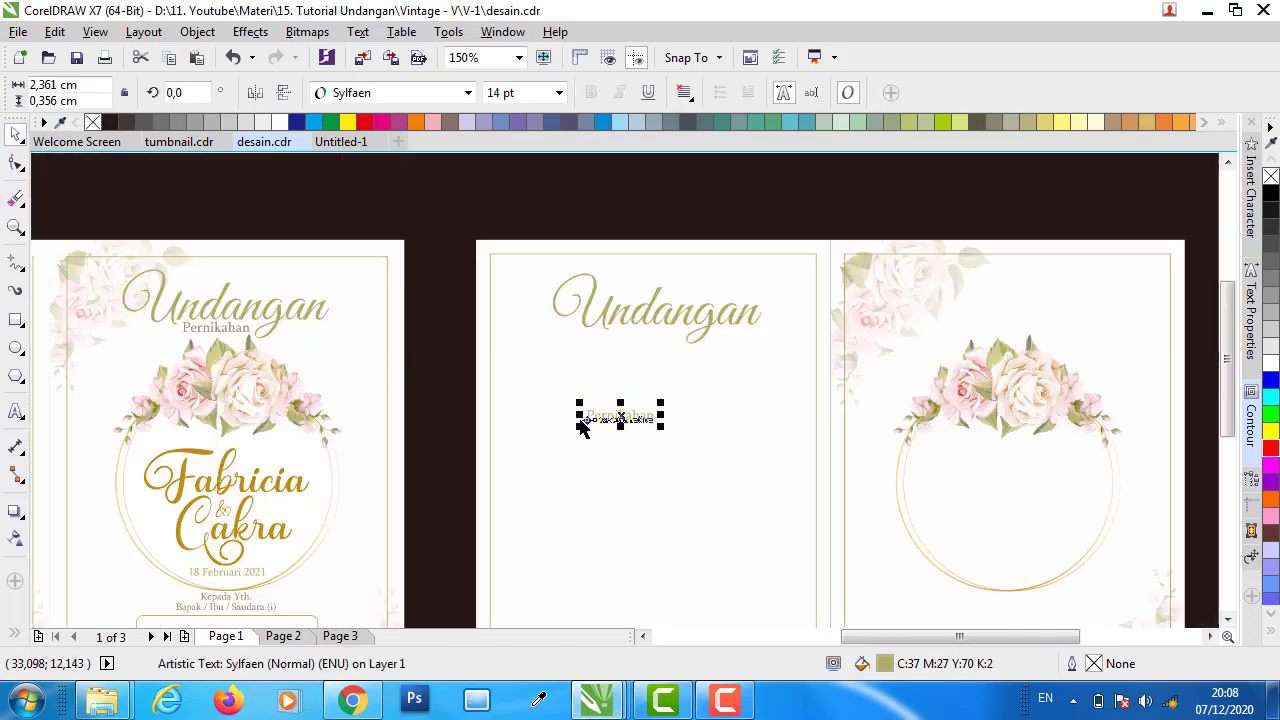
- Move 'Undangan' onto the right panel and centre it horizontally on the page
left_click(709, 322)
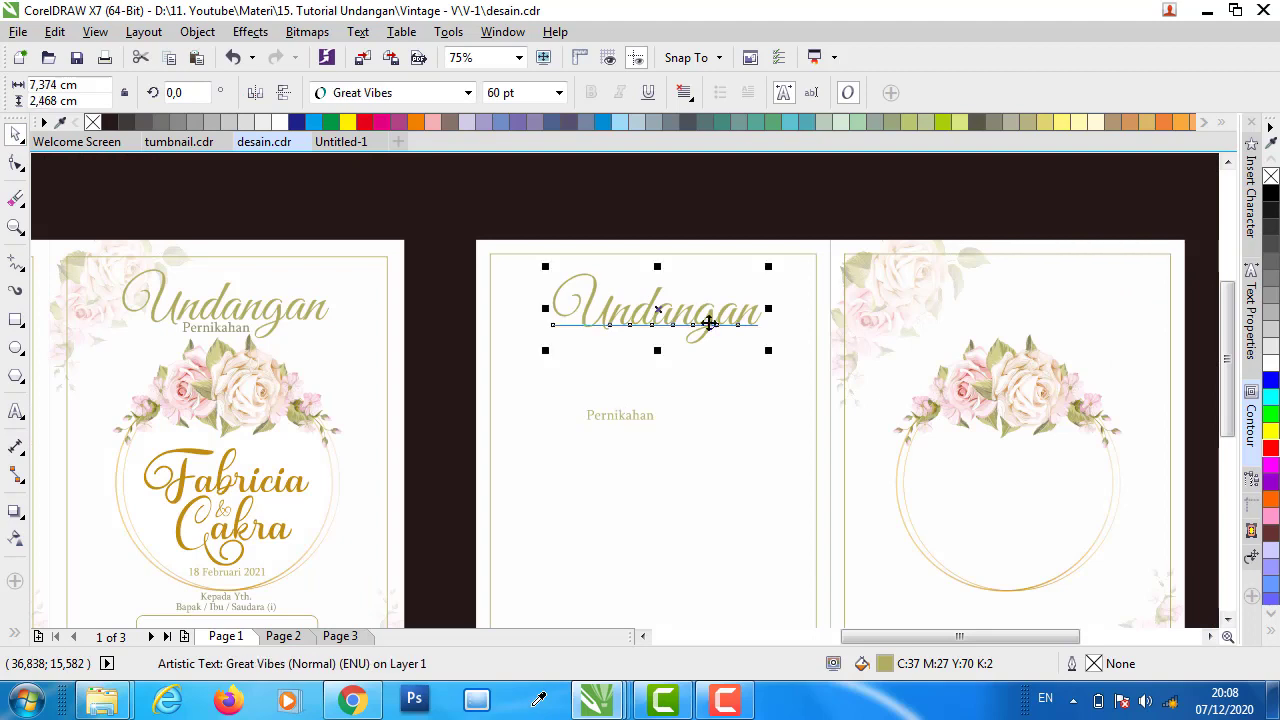
left_click_drag(663, 314, 1057, 296)
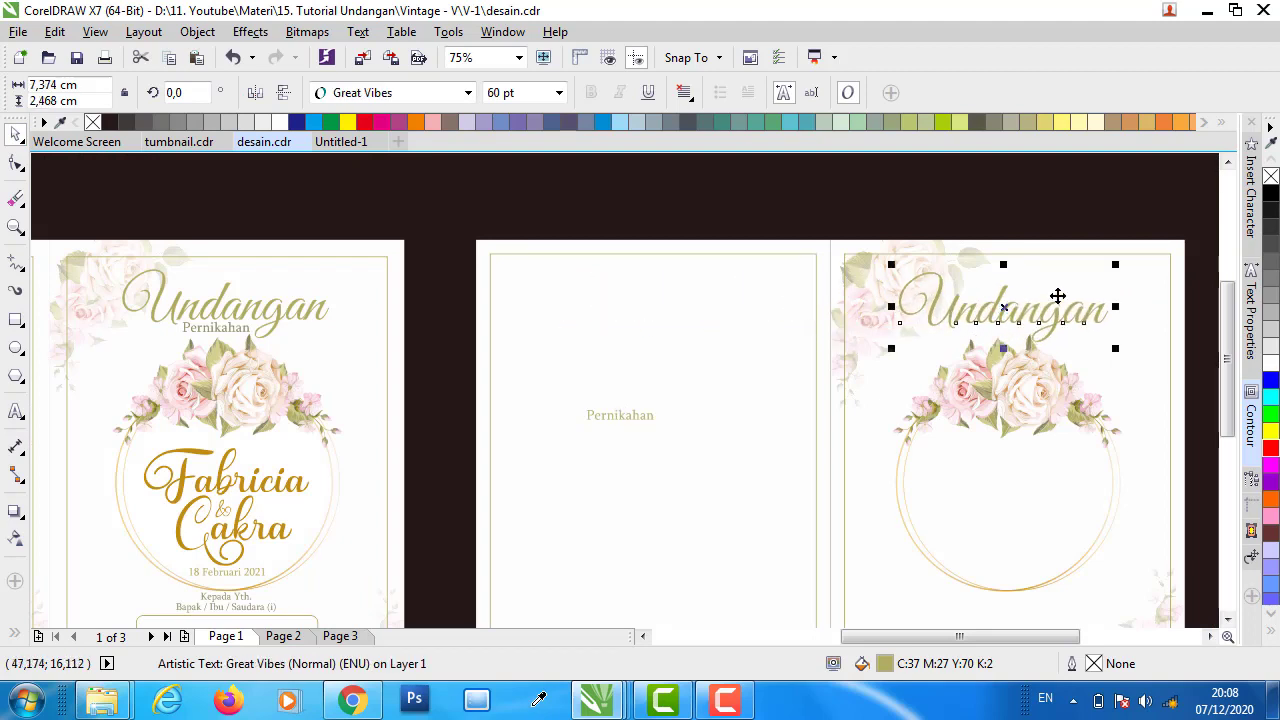
left_click(1098, 254, "shift")
key("c")
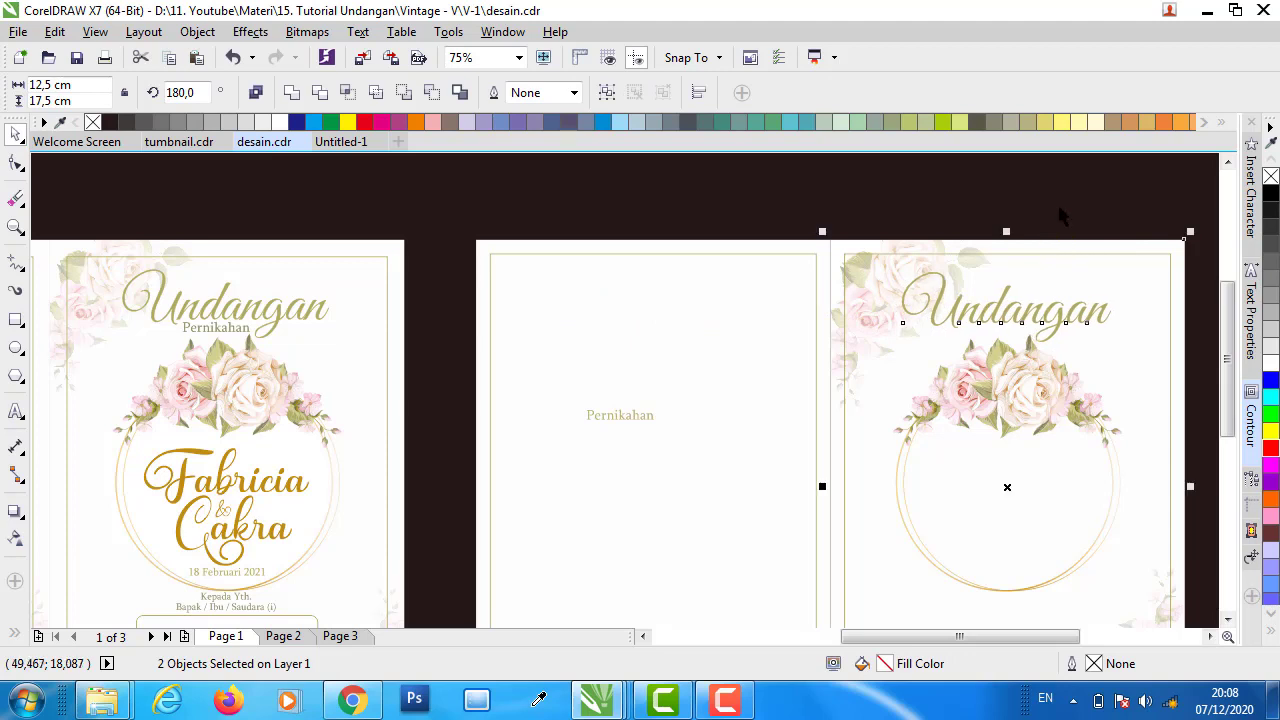
- Move 'Pernikahan' beneath the title on the right panel and centre it
left_click(1058, 212)
left_click_drag(612, 420, 1000, 334)
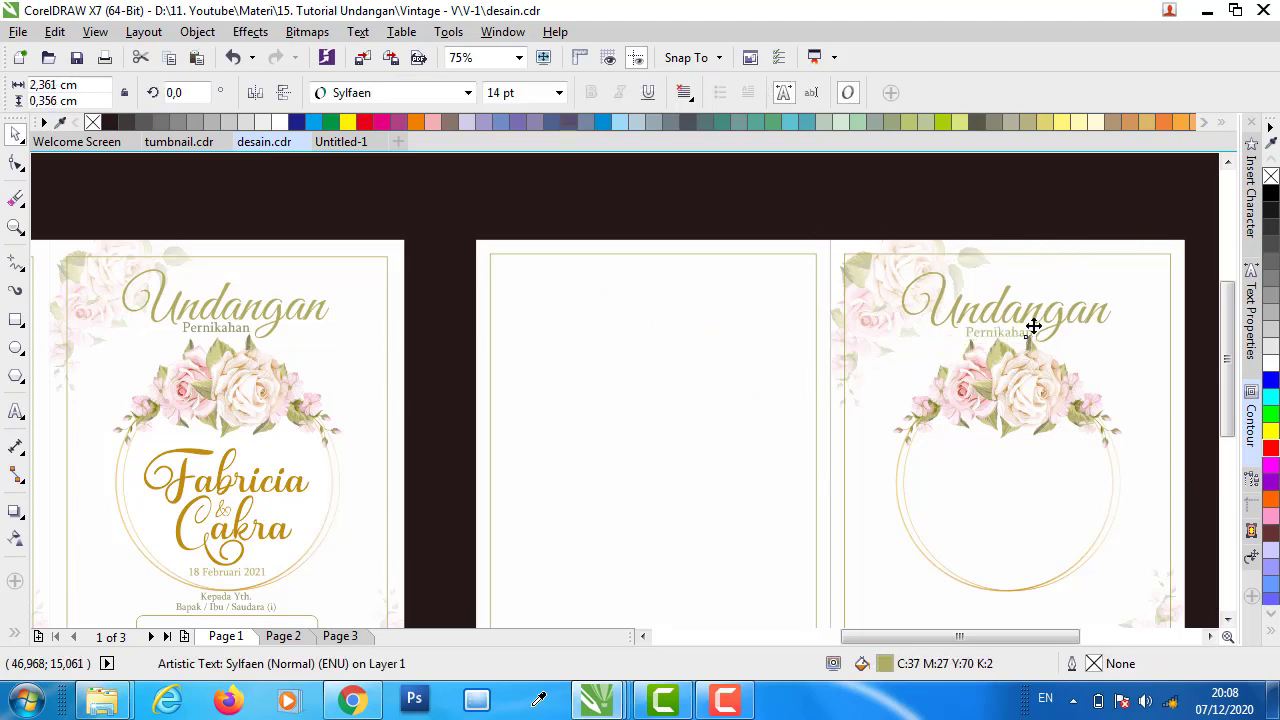
left_click(1106, 256, "shift")
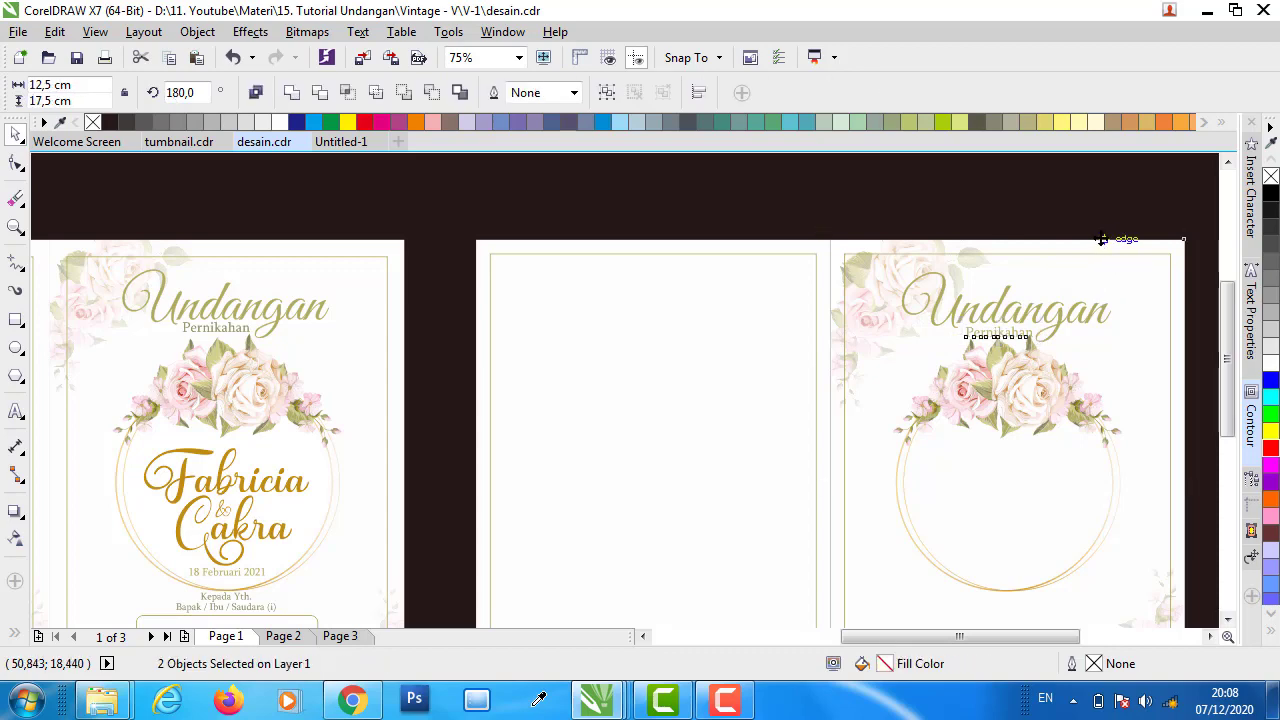
key("c")
left_click(1098, 212)
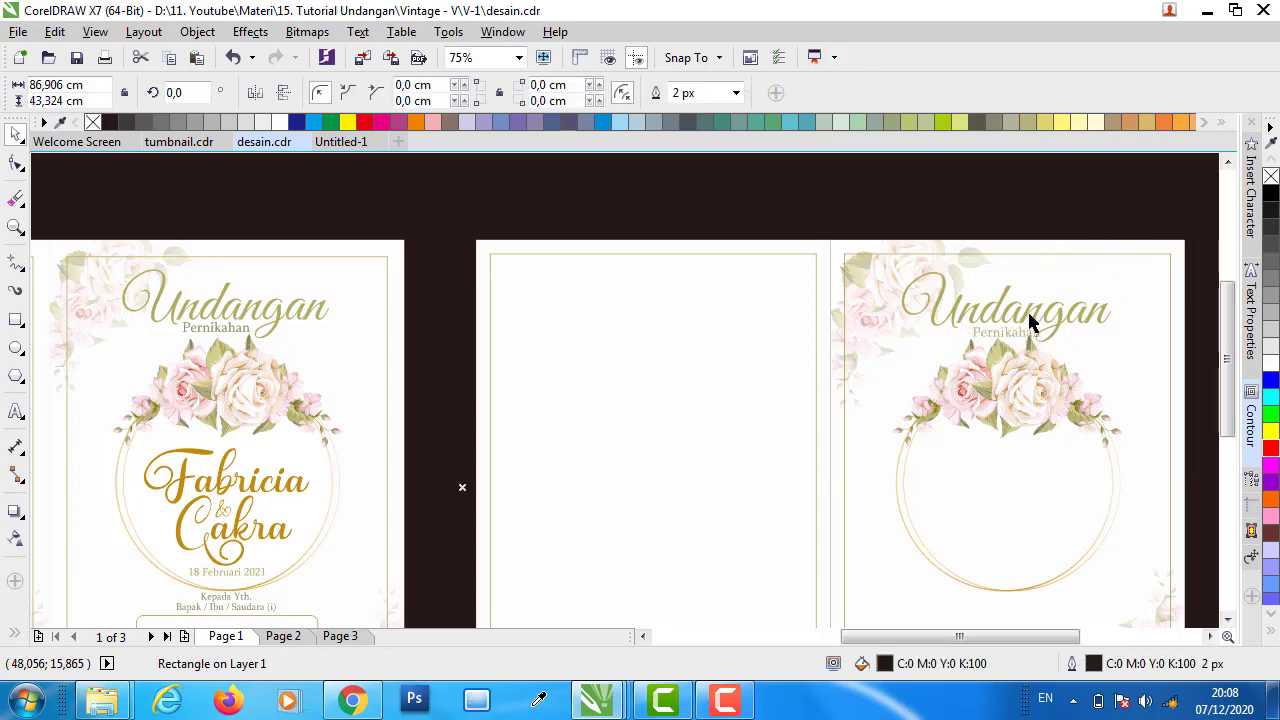
- Lower the flower wreath slightly and nudge 'Undangan' a little to the right
scroll(1034, 325, "up", 2)
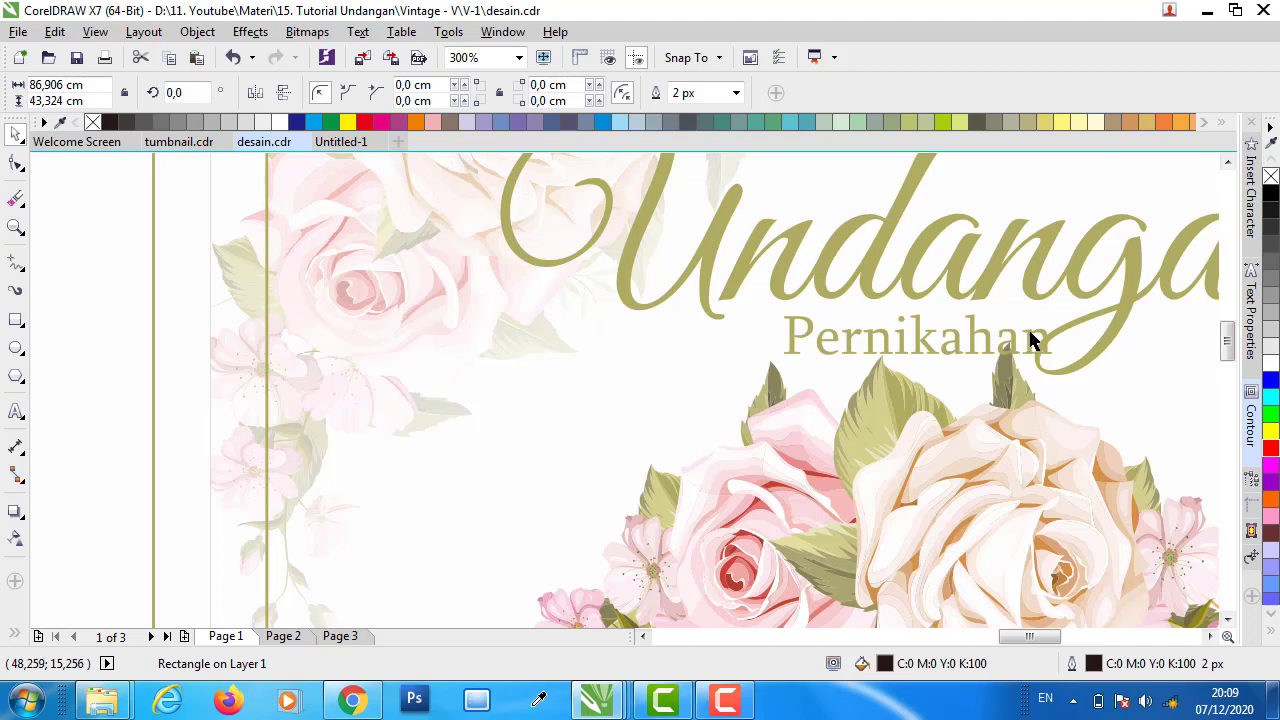
left_click(1034, 340)
left_click(1014, 395)
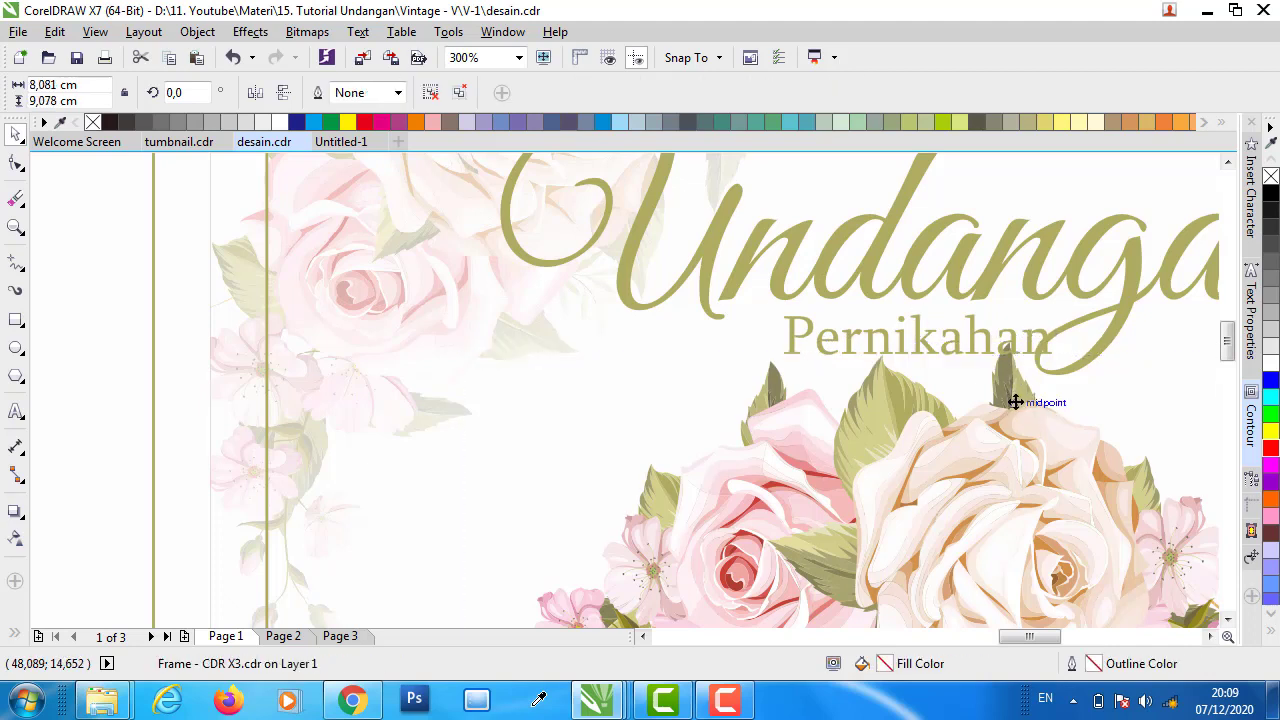
left_click_drag(1015, 402, 1015, 416)
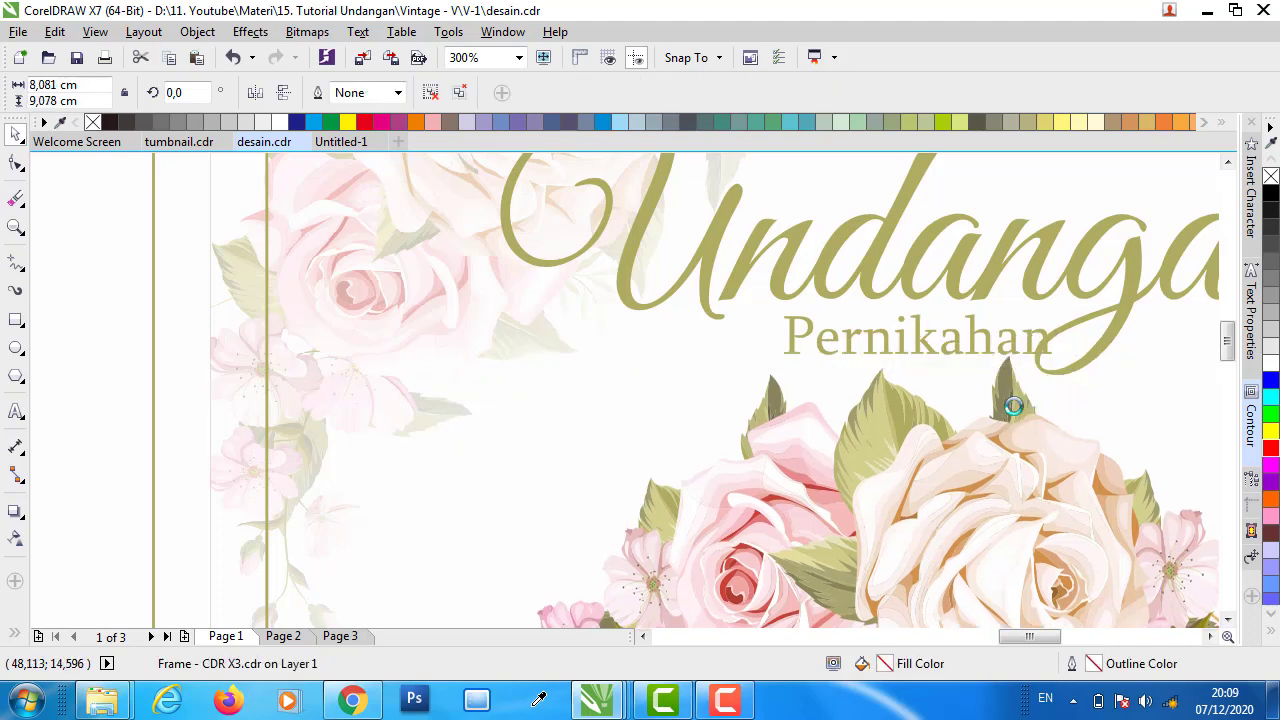
left_click_drag(1080, 320, 1108, 317)
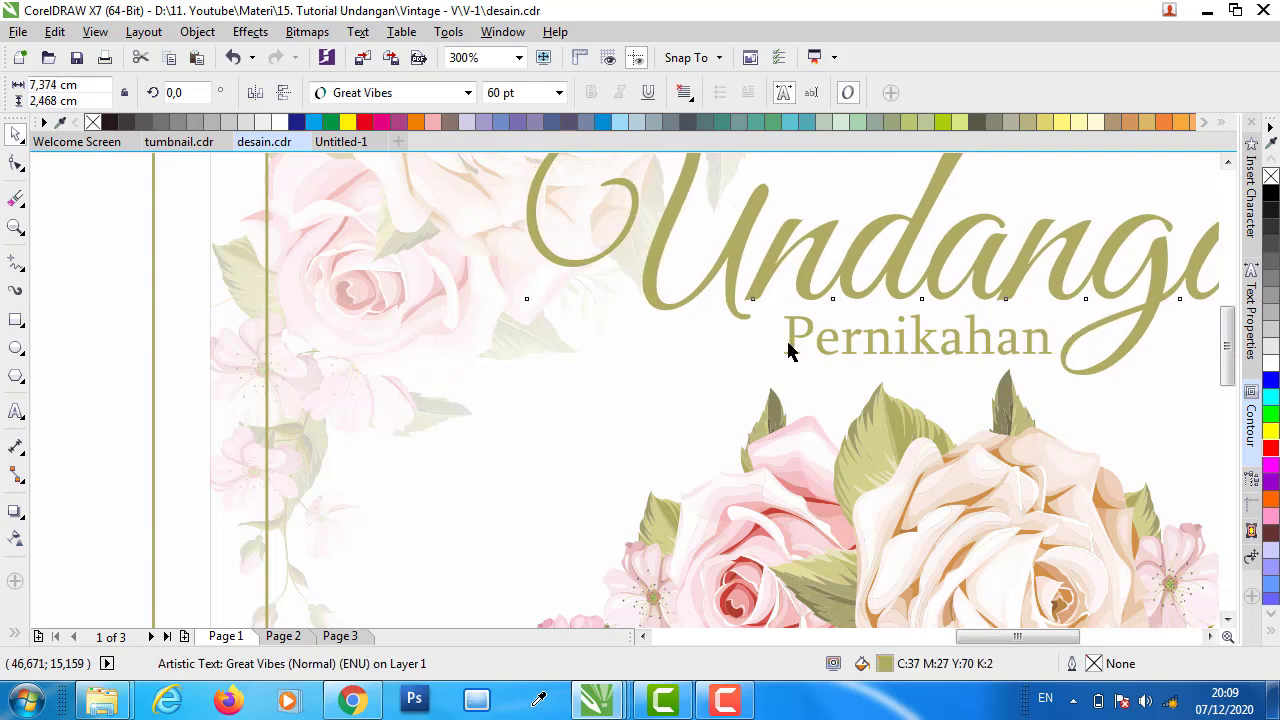
scroll(787, 350, "down", 3)
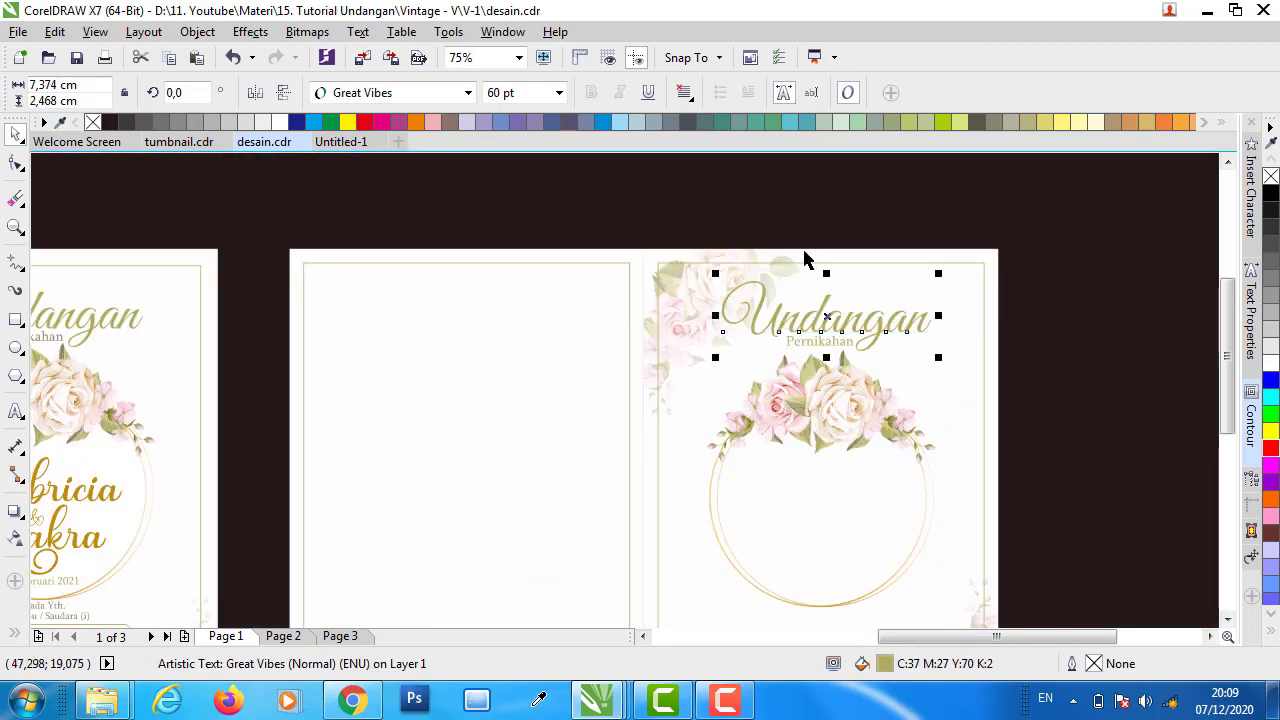
scroll(780, 272, "down", 1)
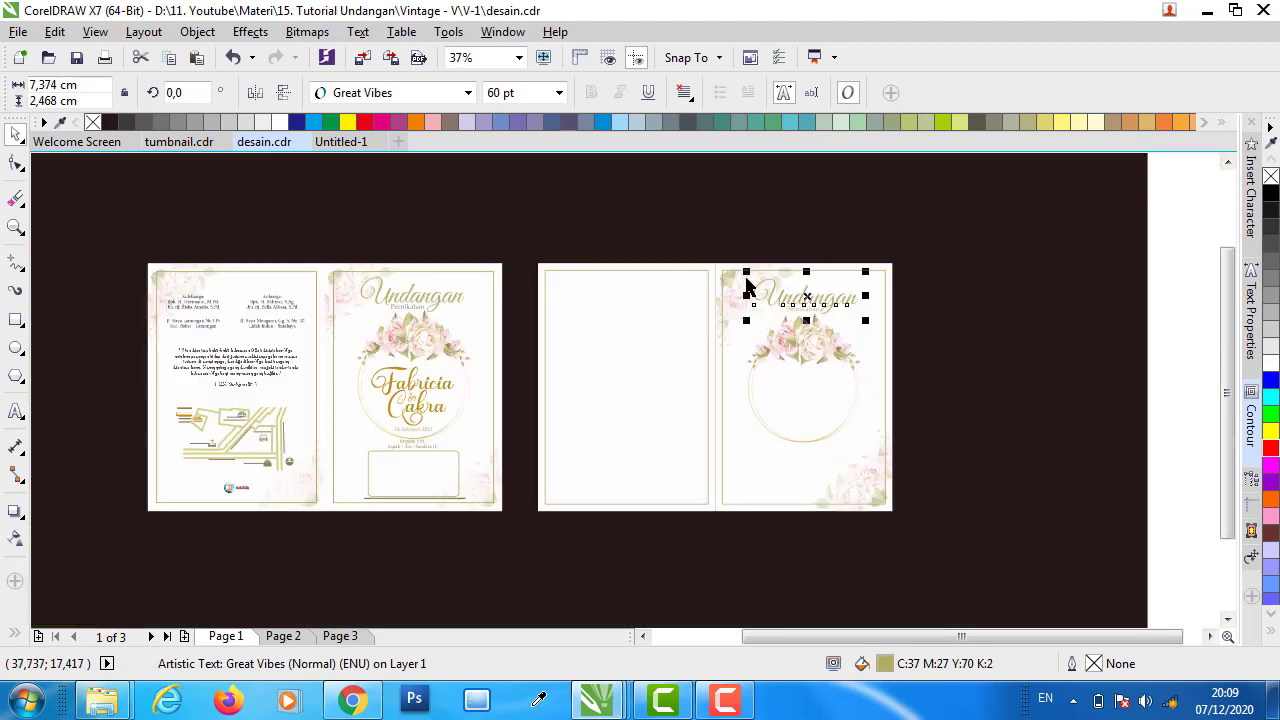
left_click(1180, 322)
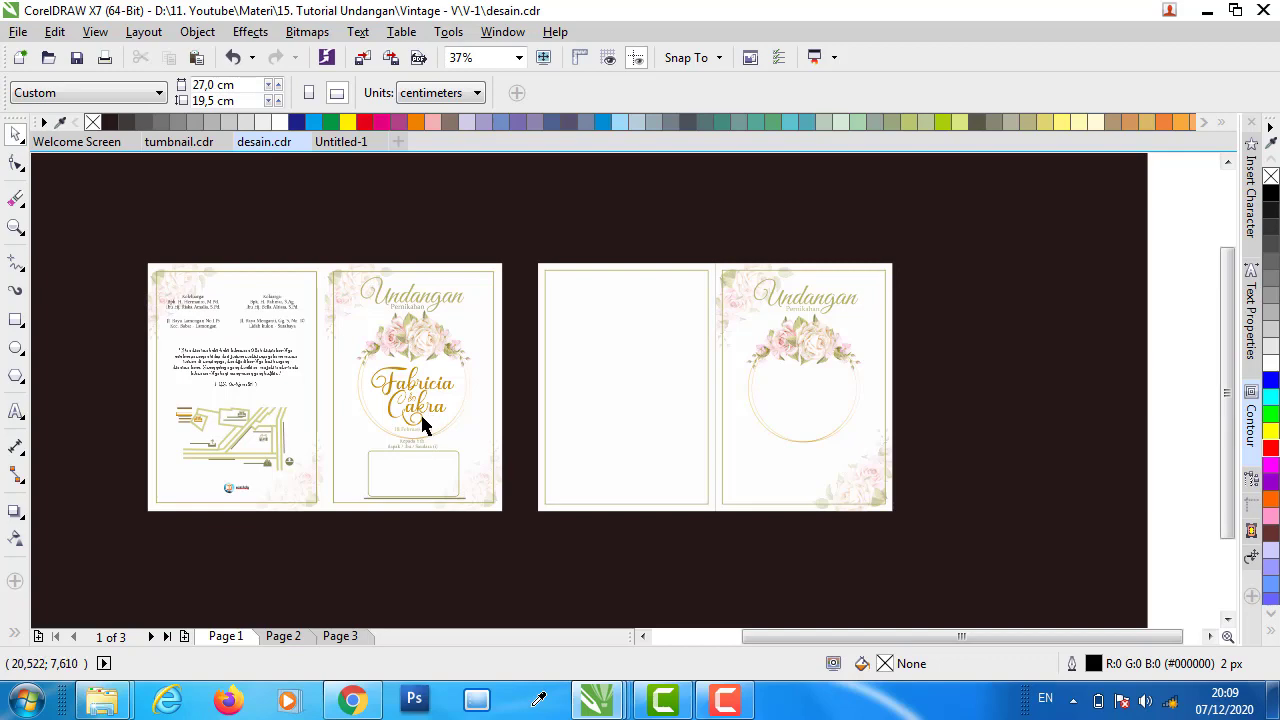
scroll(420, 412, "up", 1)
- Create an Arial text on the blank panel containing the bride's name
left_click(448, 352)
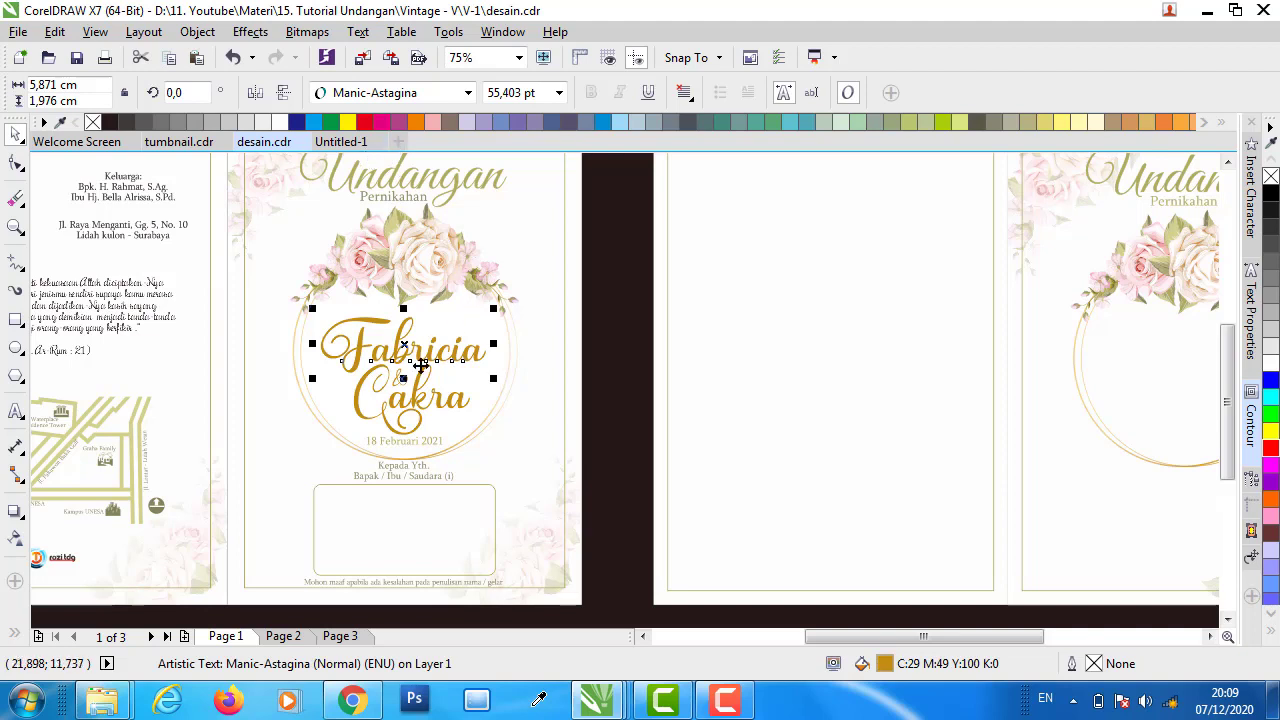
left_click(15, 412)
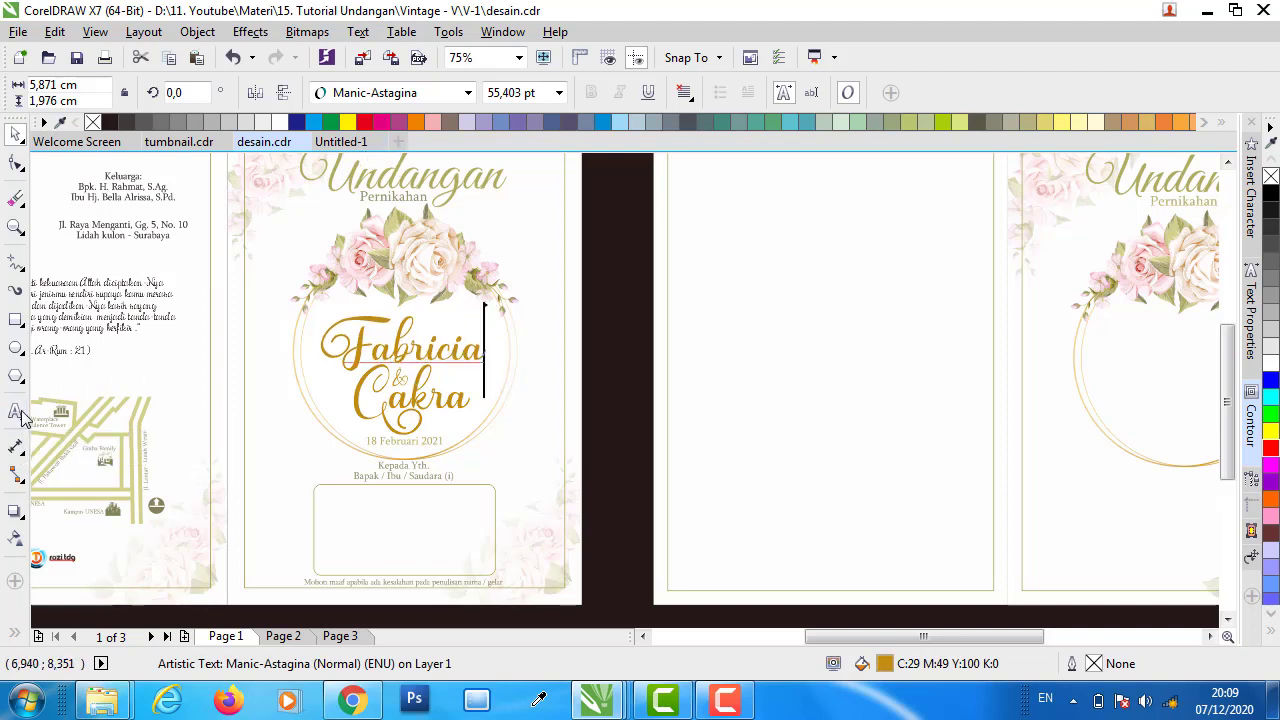
left_click(780, 370)
type("F")
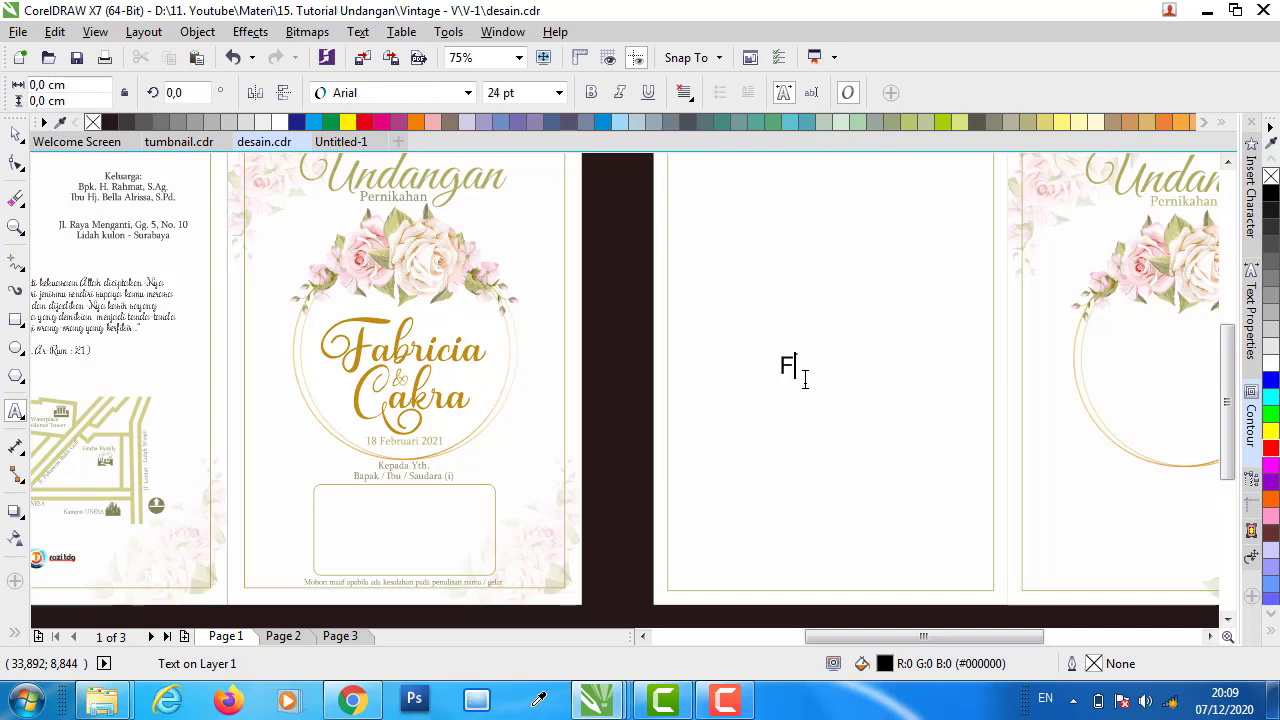
type("abricia")
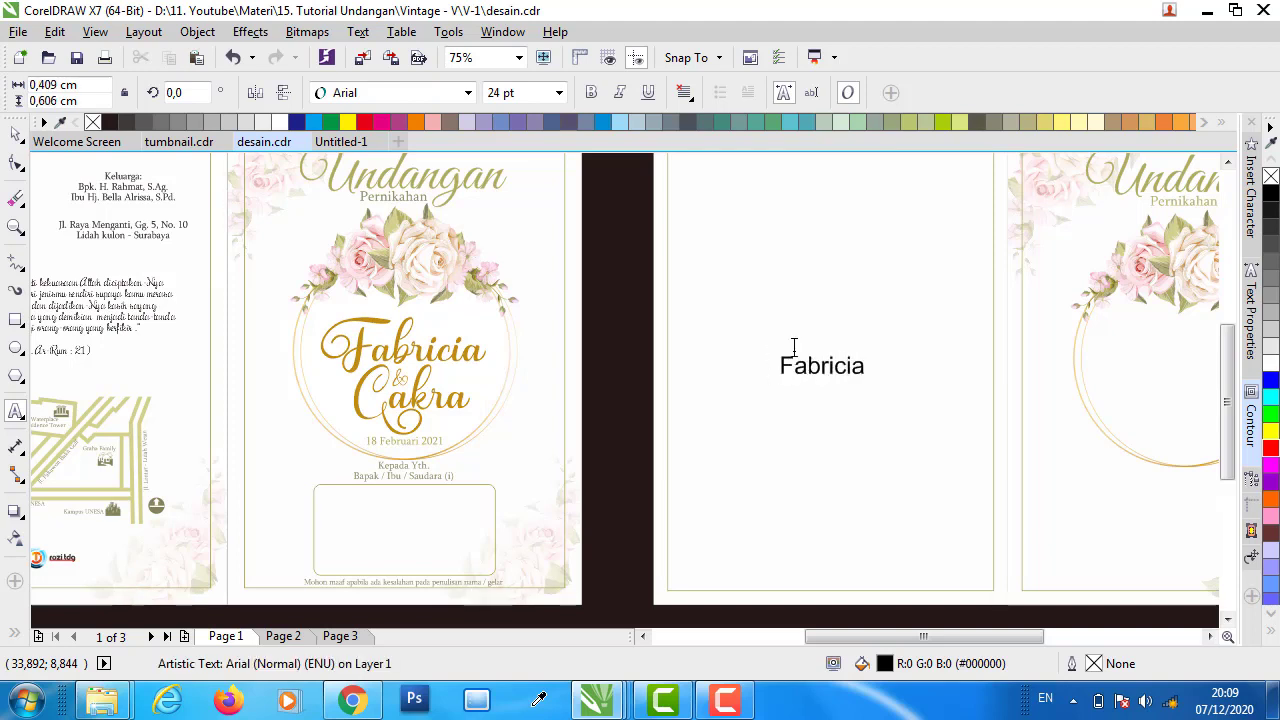
key("Escape")
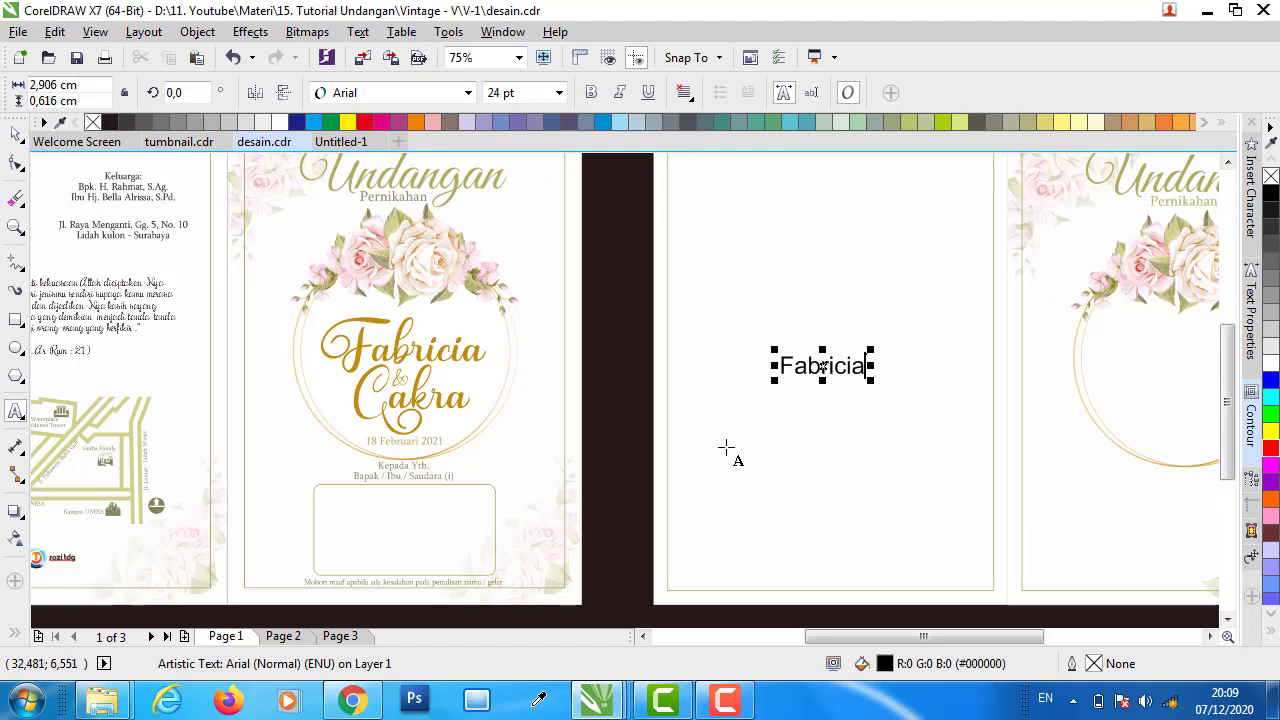
- Add '&' and the groom's name as separate texts below the first name
left_click(726, 436)
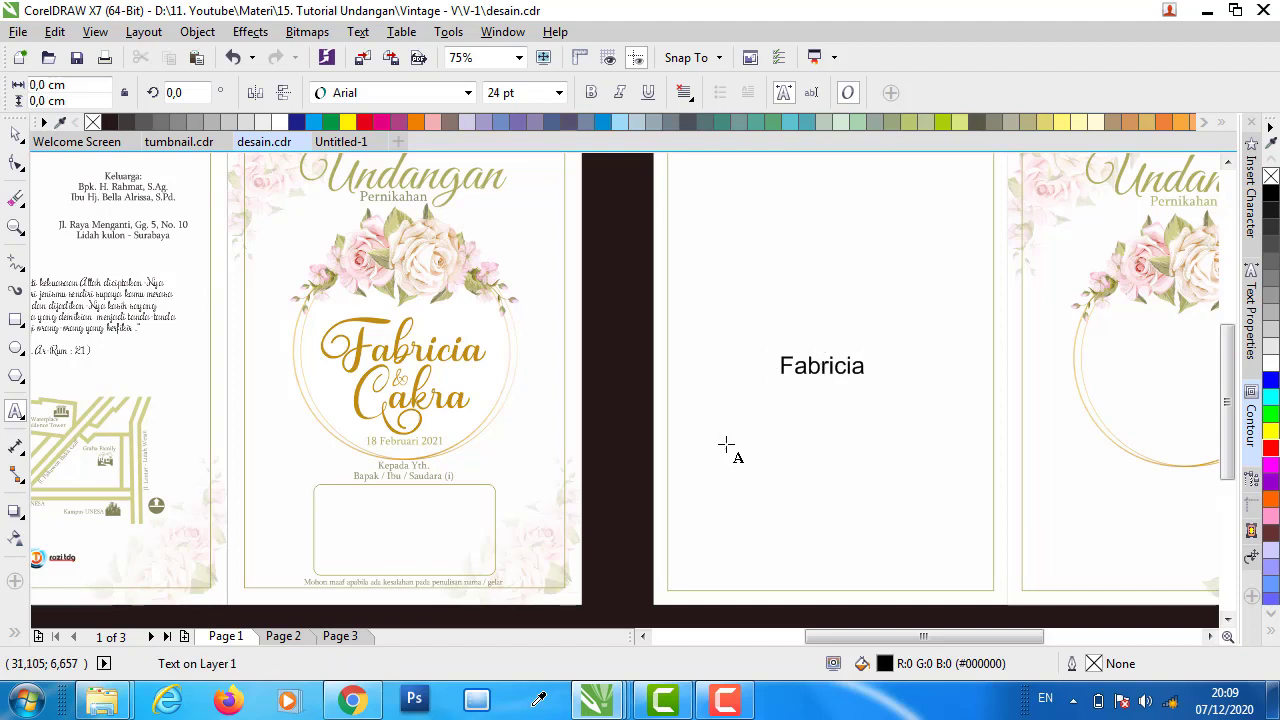
type("&")
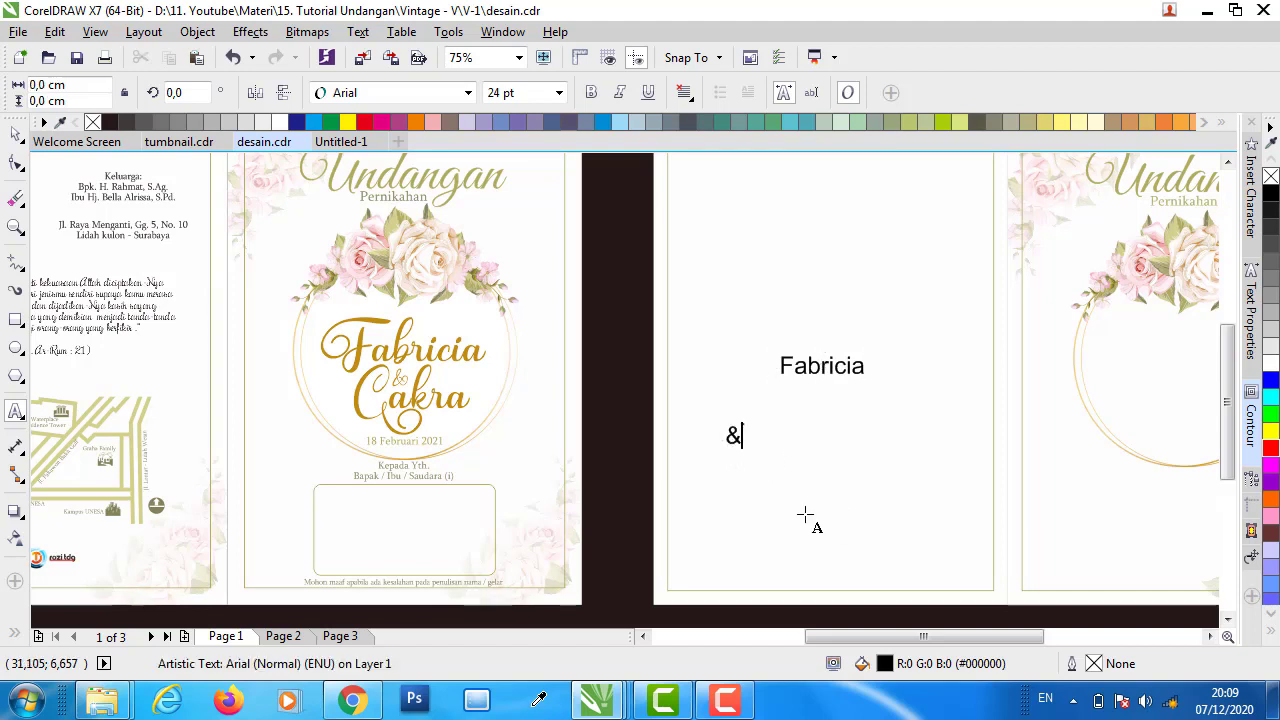
left_click(805, 505)
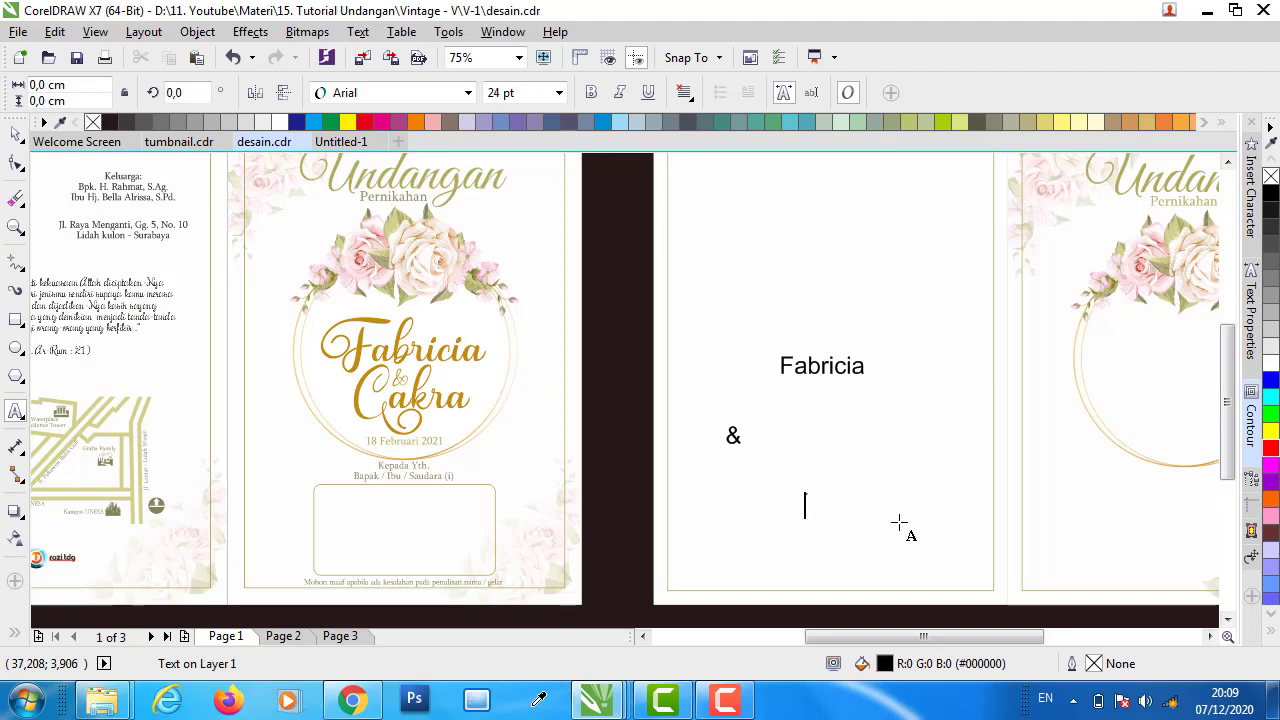
type("Cakra")
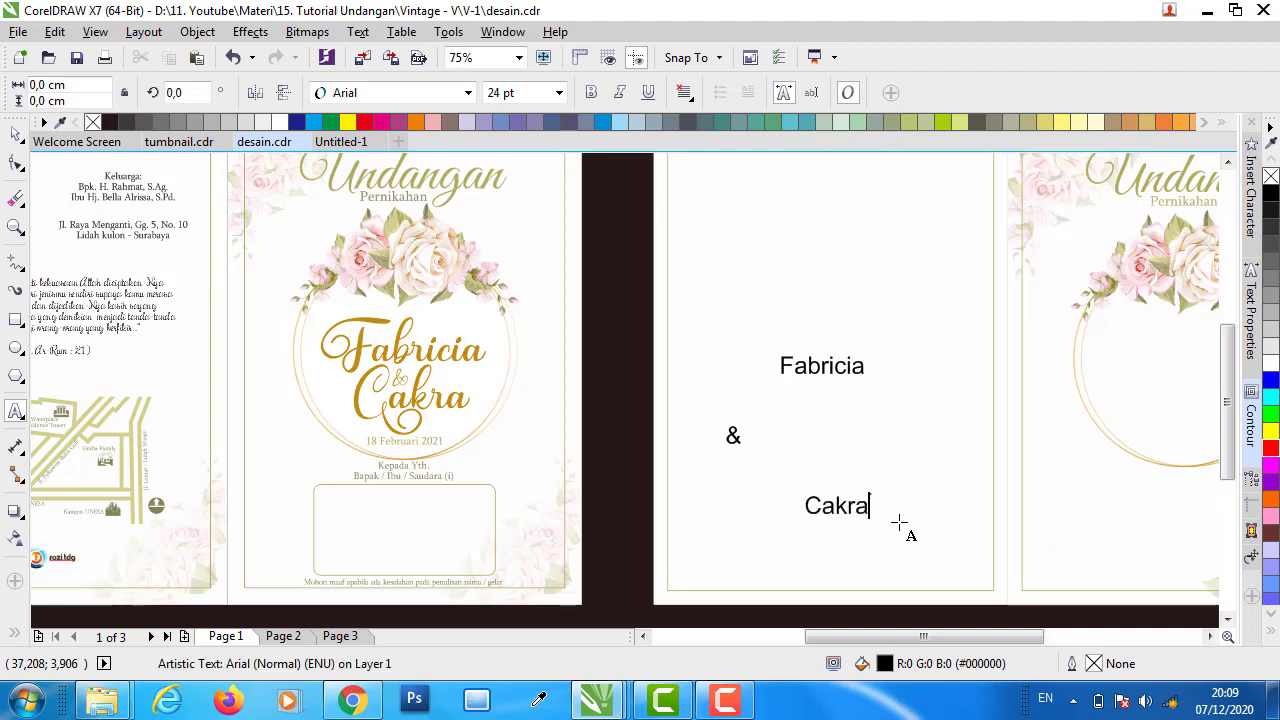
left_click(16, 134)
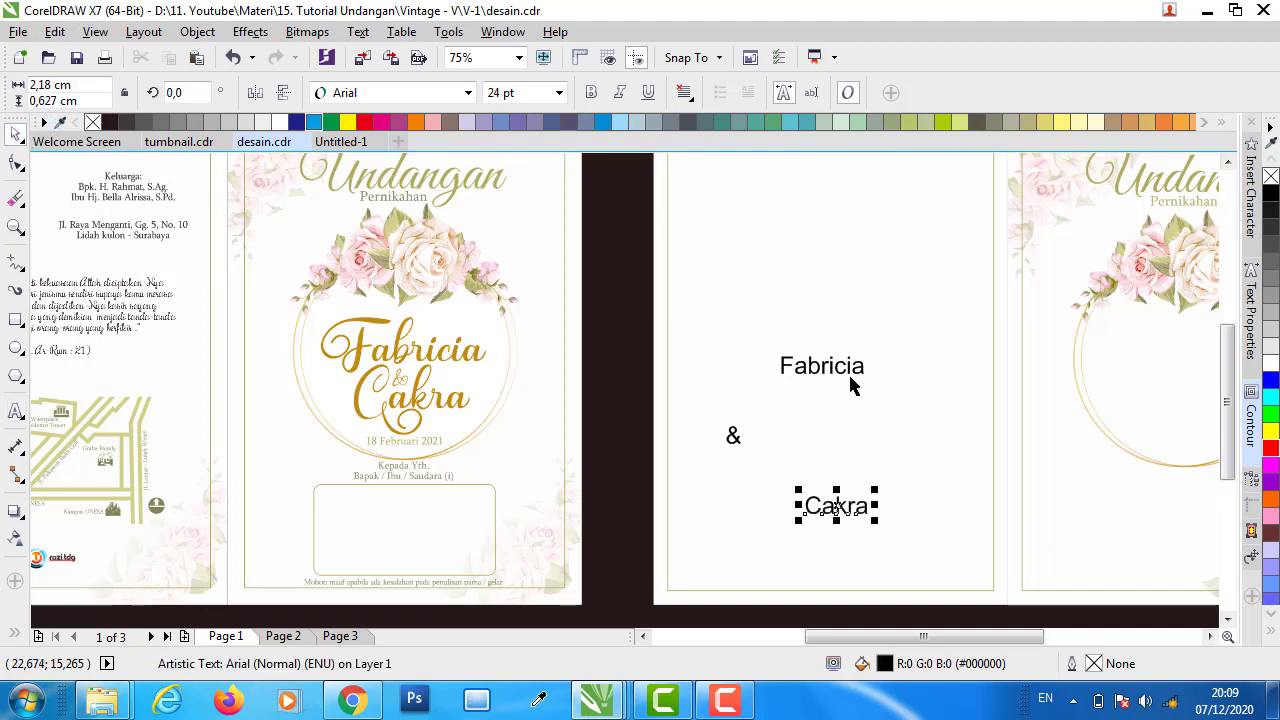
left_click(812, 365)
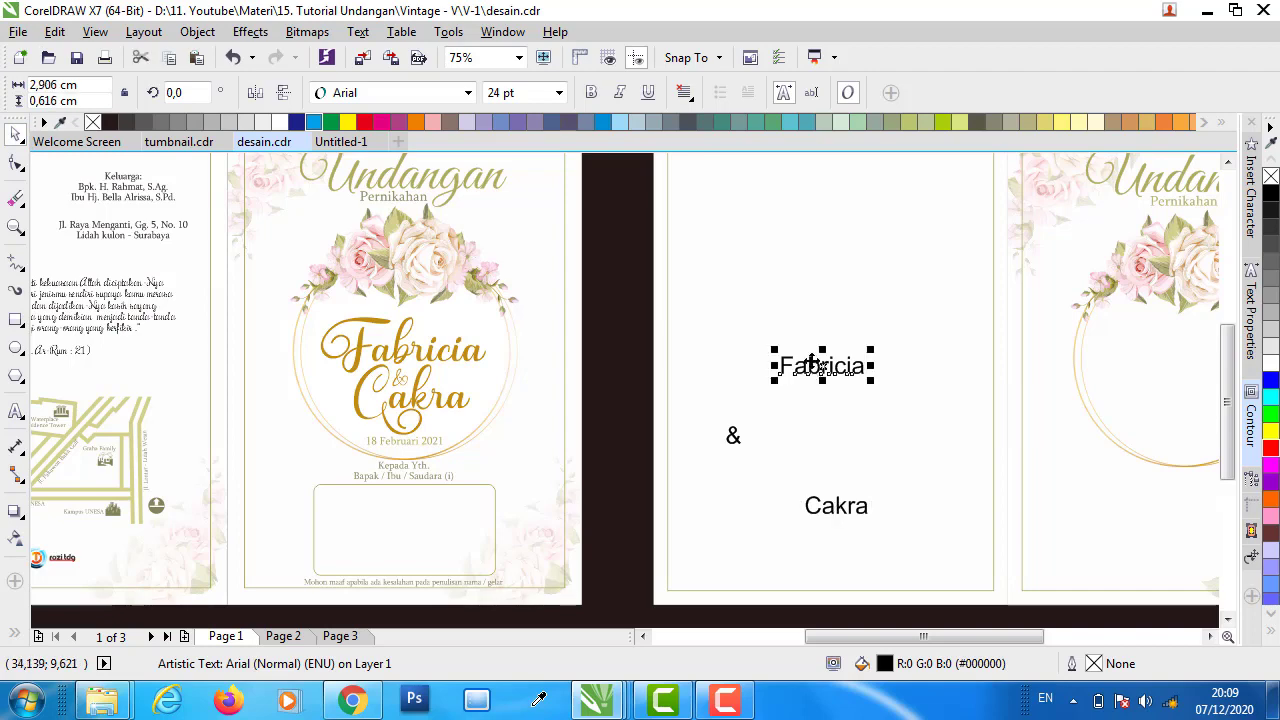
- Set the bride's name, the '&' and the groom's name to the Manic-Astagina font
left_click(467, 92)
left_click(415, 145)
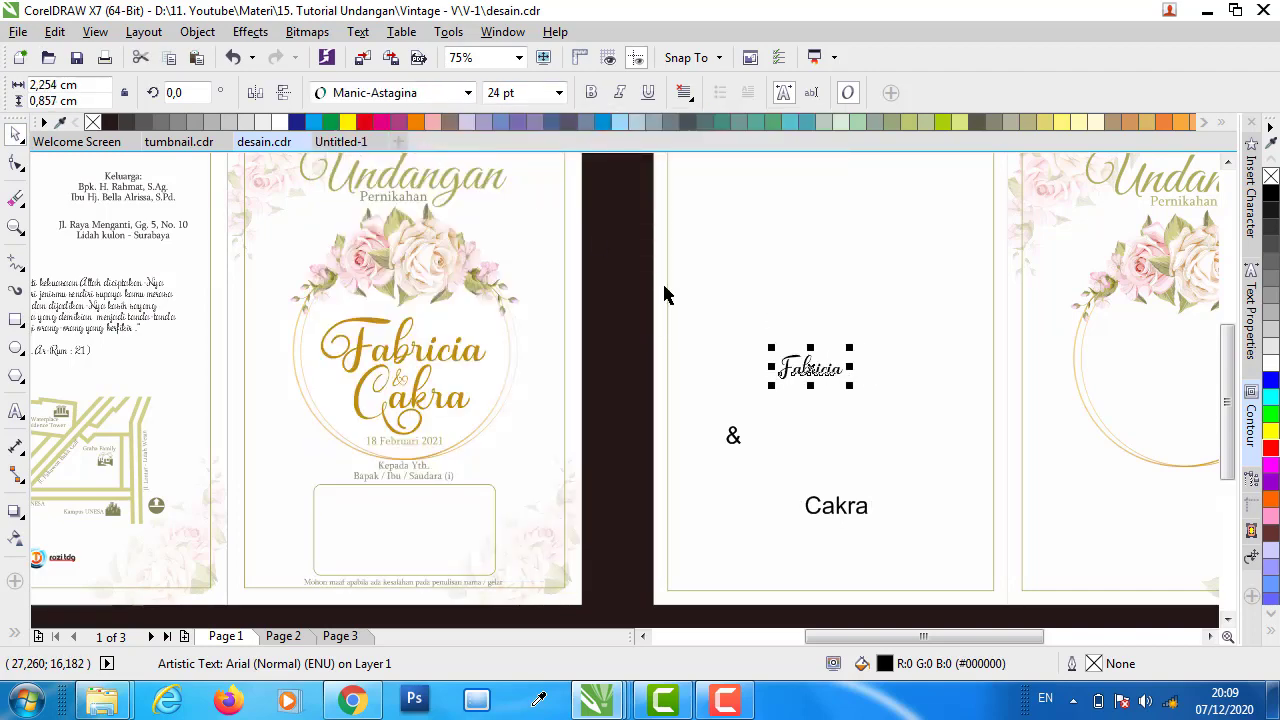
left_click(733, 435)
left_click(467, 92)
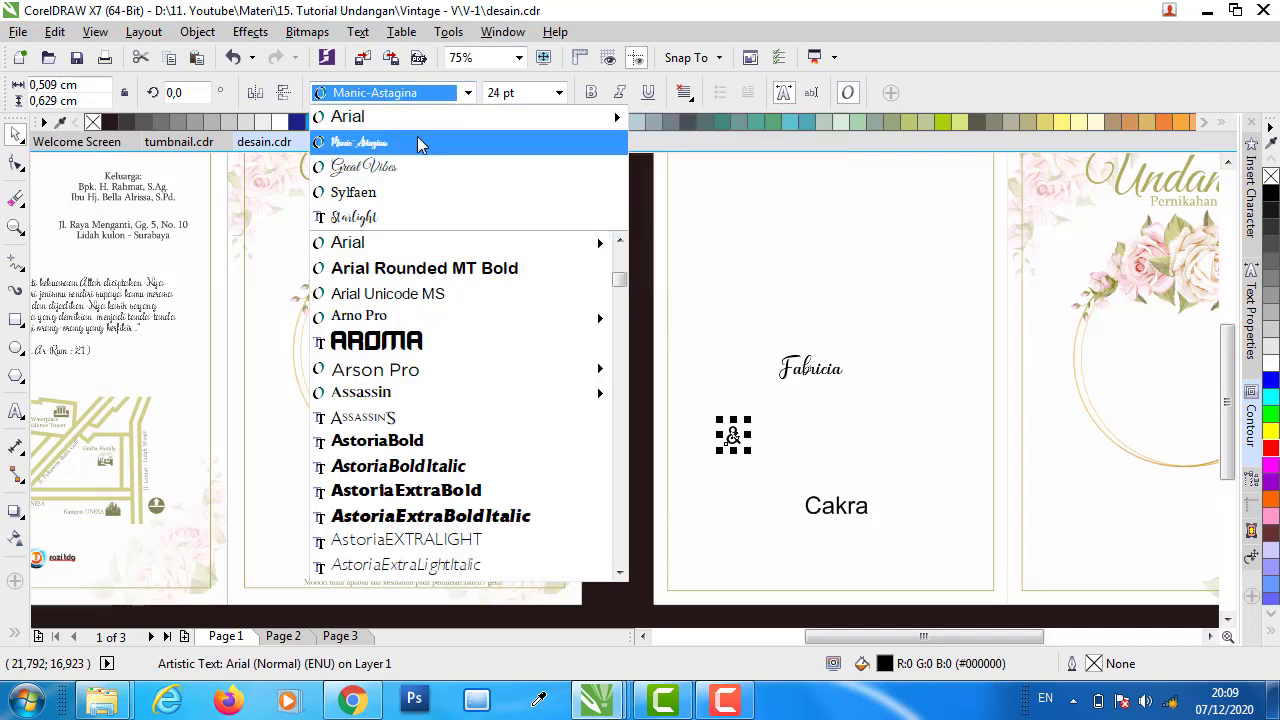
left_click(415, 136)
left_click(822, 514)
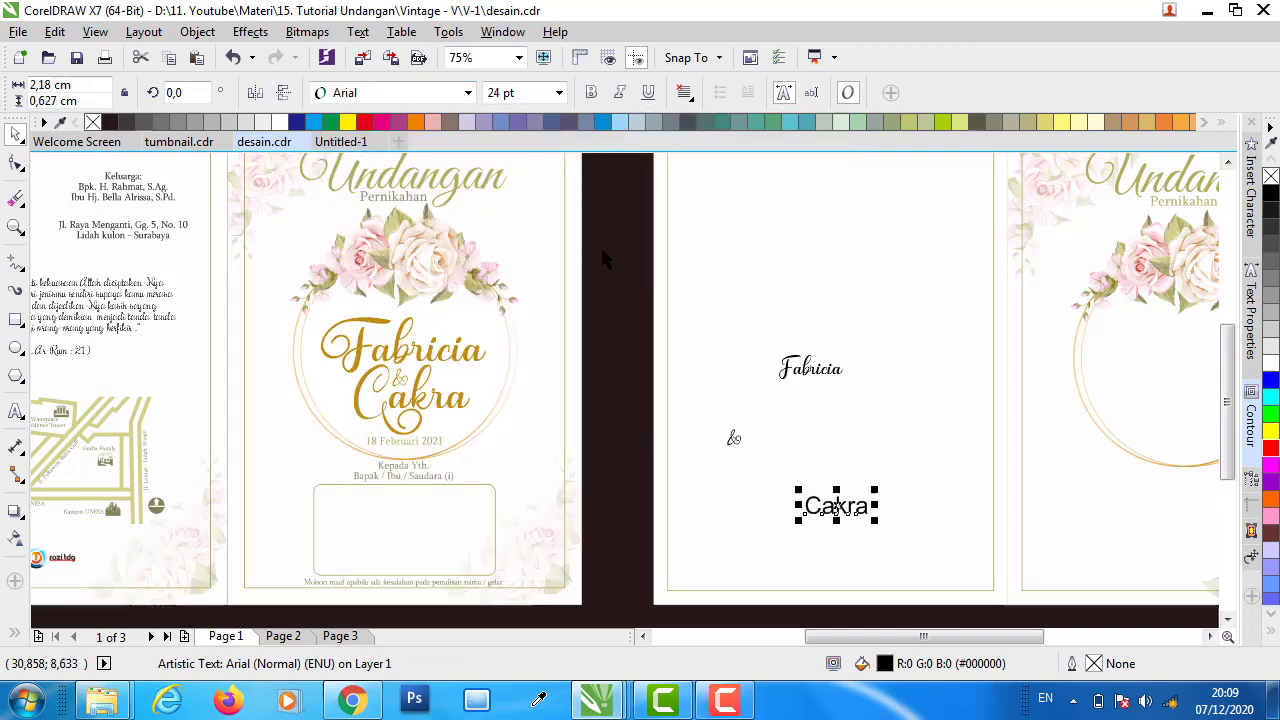
left_click(467, 92)
left_click(435, 146)
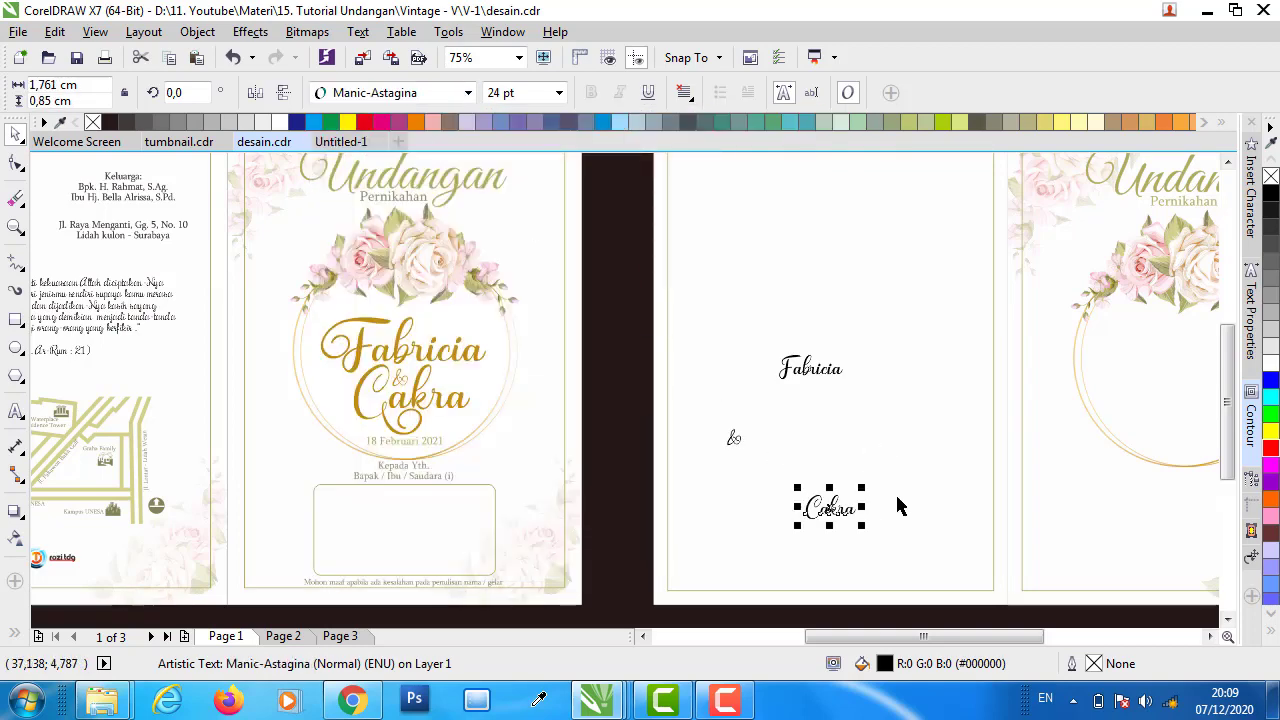
- Enlarge both name texts to 55 pt, checking the reference names' size first
left_click(823, 371)
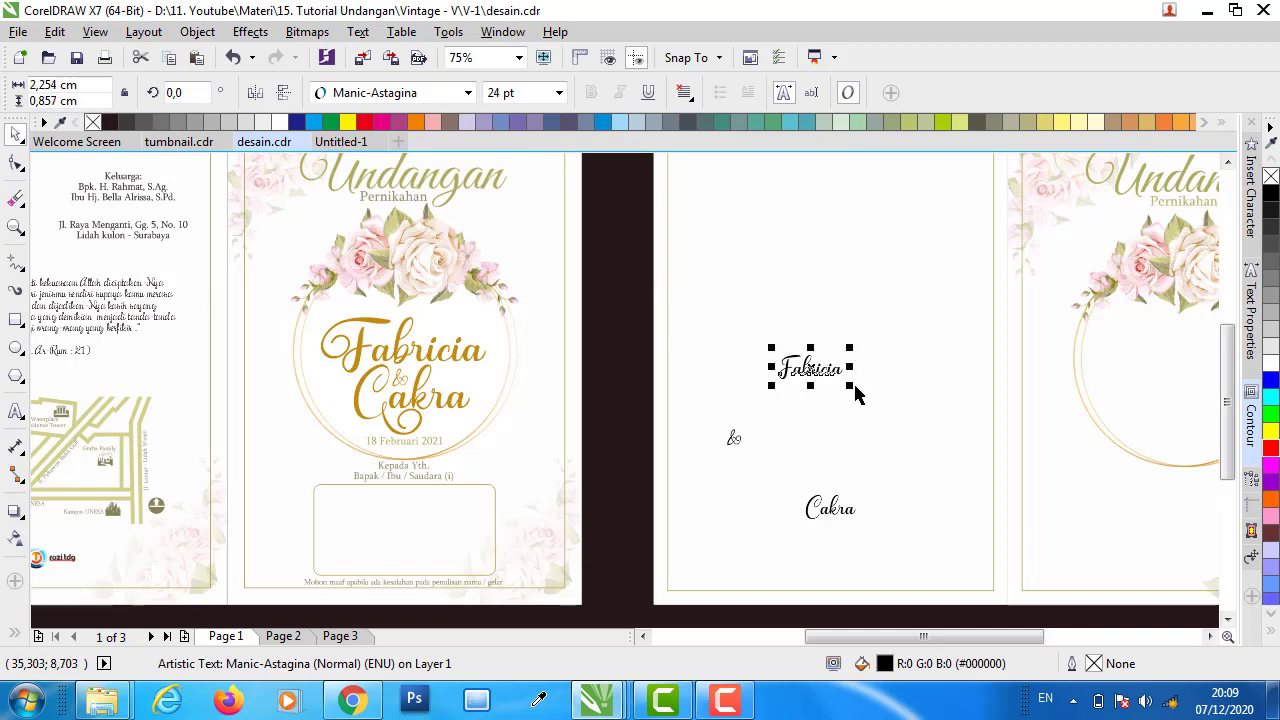
left_click(438, 366)
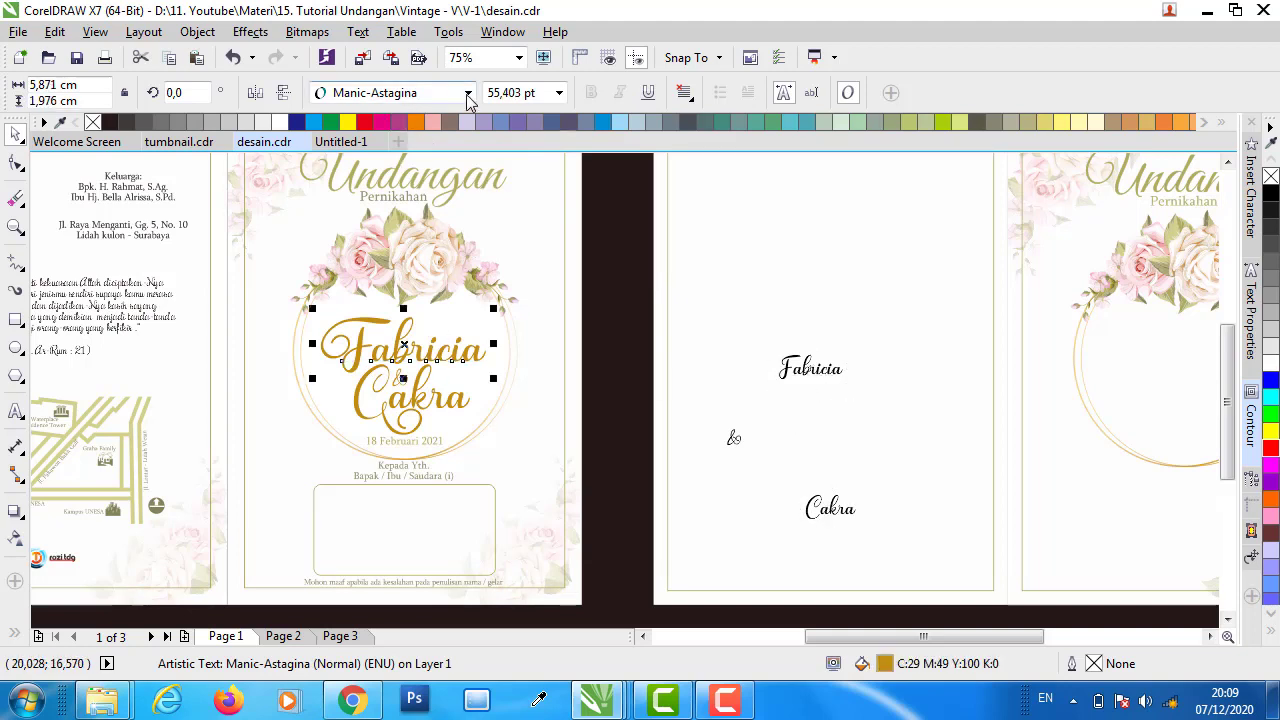
left_click(823, 375)
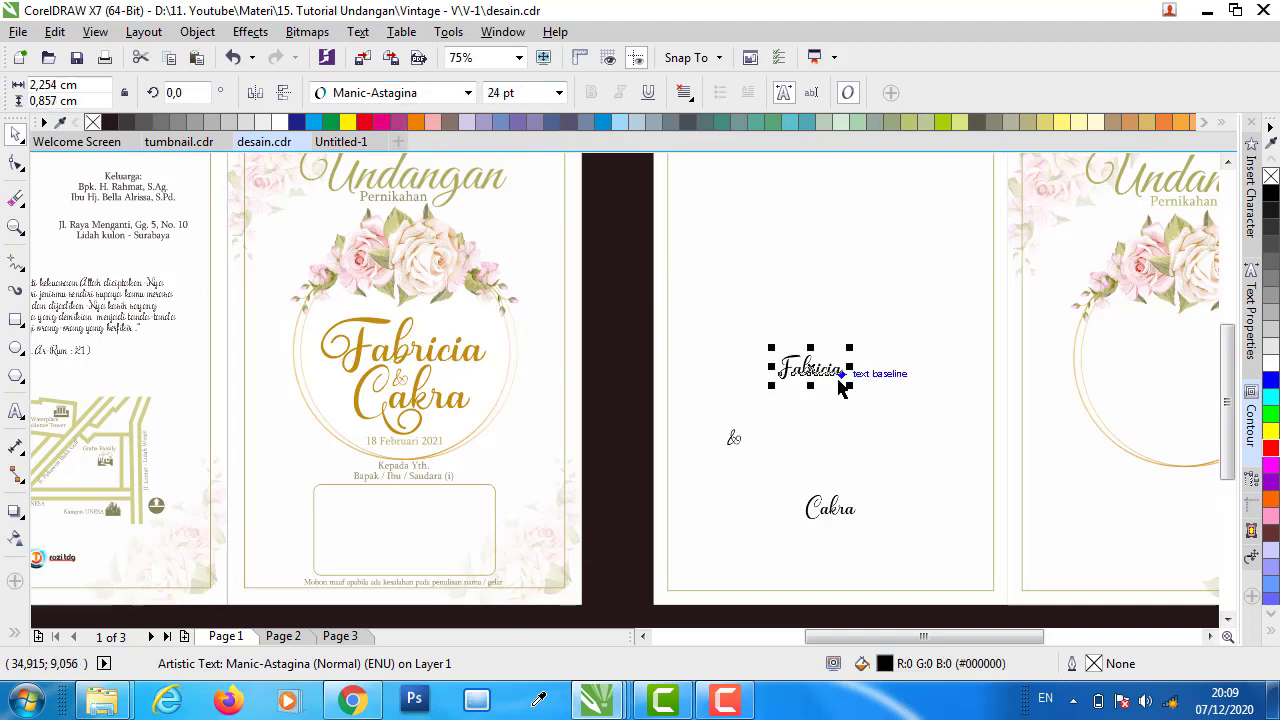
left_click(525, 92)
type("55")
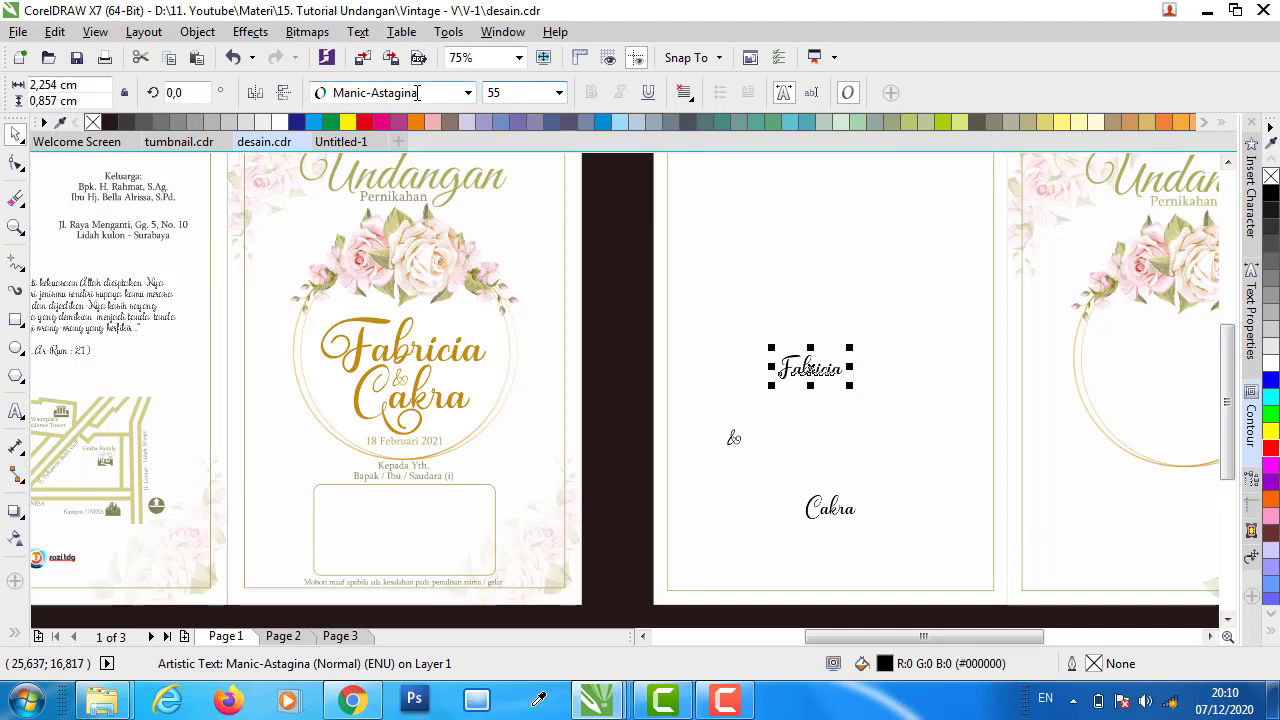
key("Return")
left_click(822, 512)
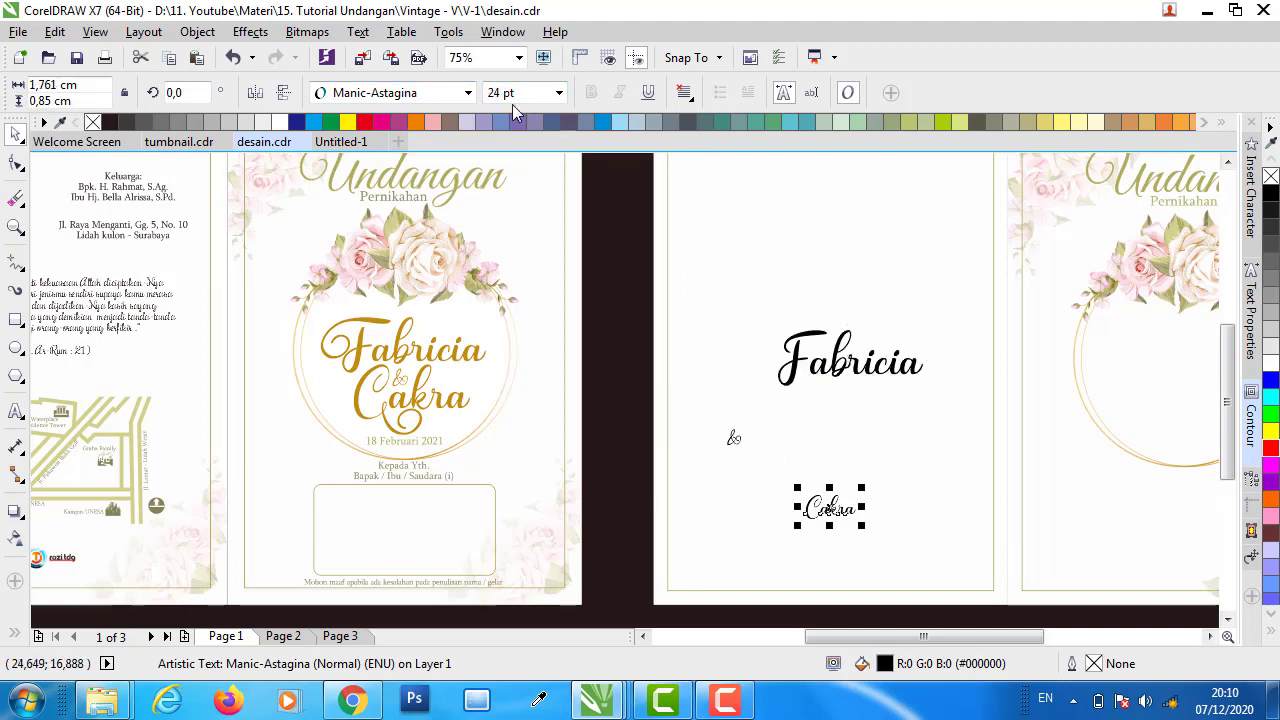
type("55")
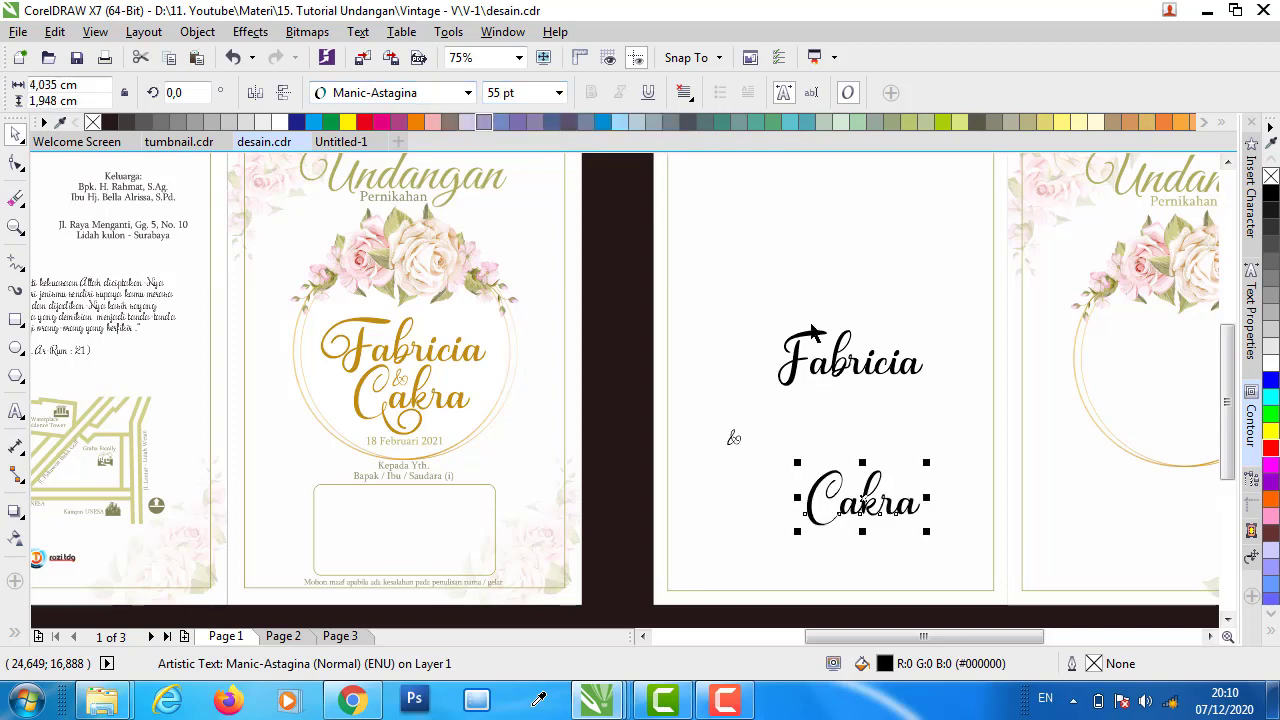
key("Return")
left_click(733, 437)
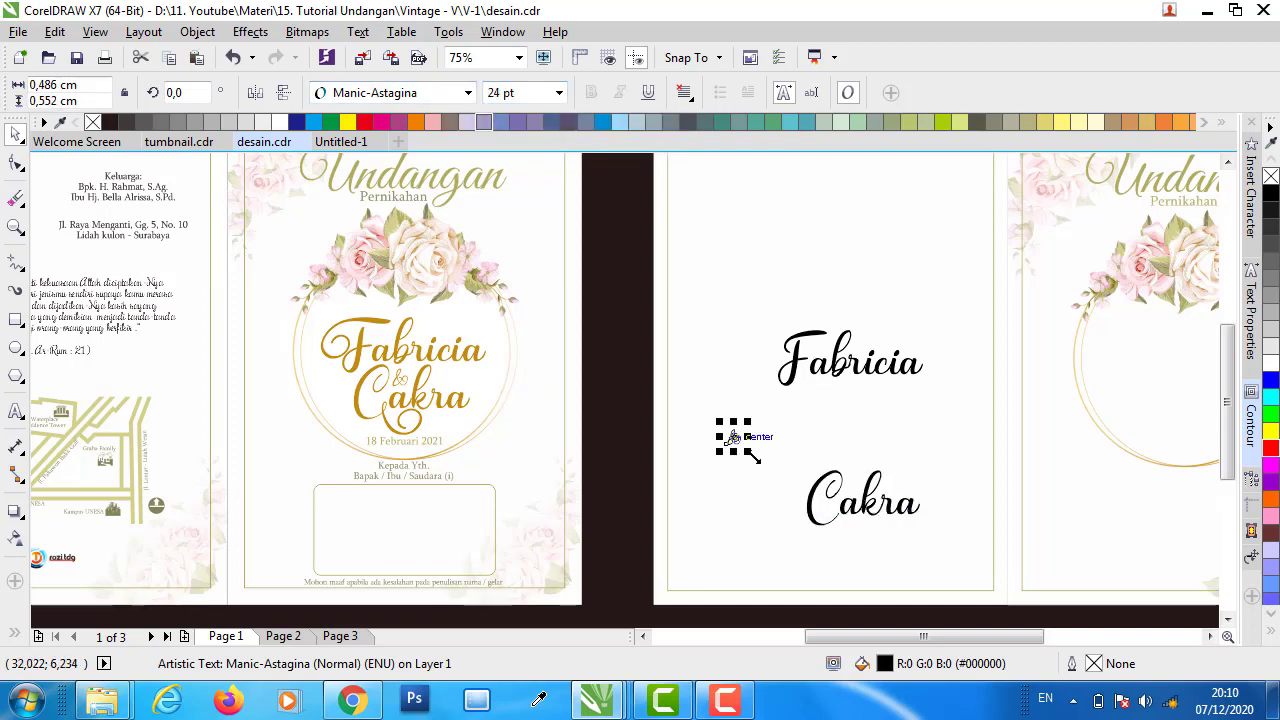
- Stack the two names tightly around the small '&', undoing an accidental page-frame shift
left_click_drag(733, 437, 740, 440)
key("ctrl+z")
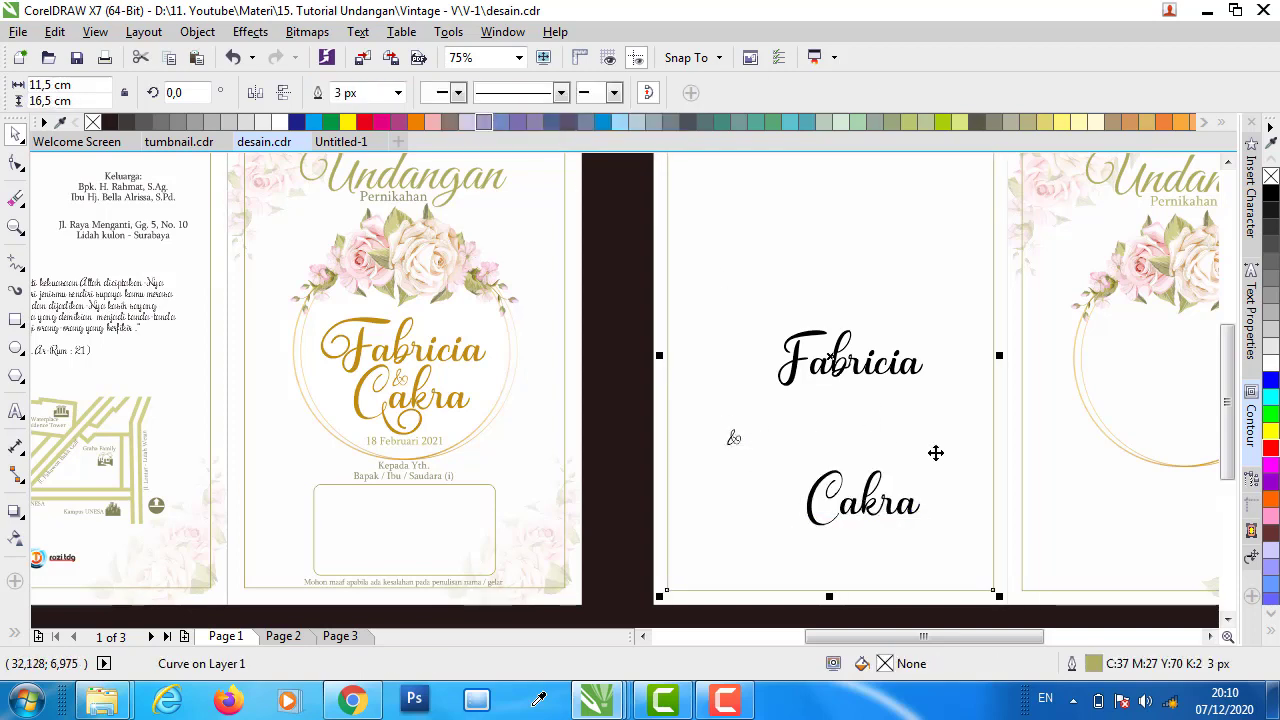
left_click_drag(843, 381, 775, 399)
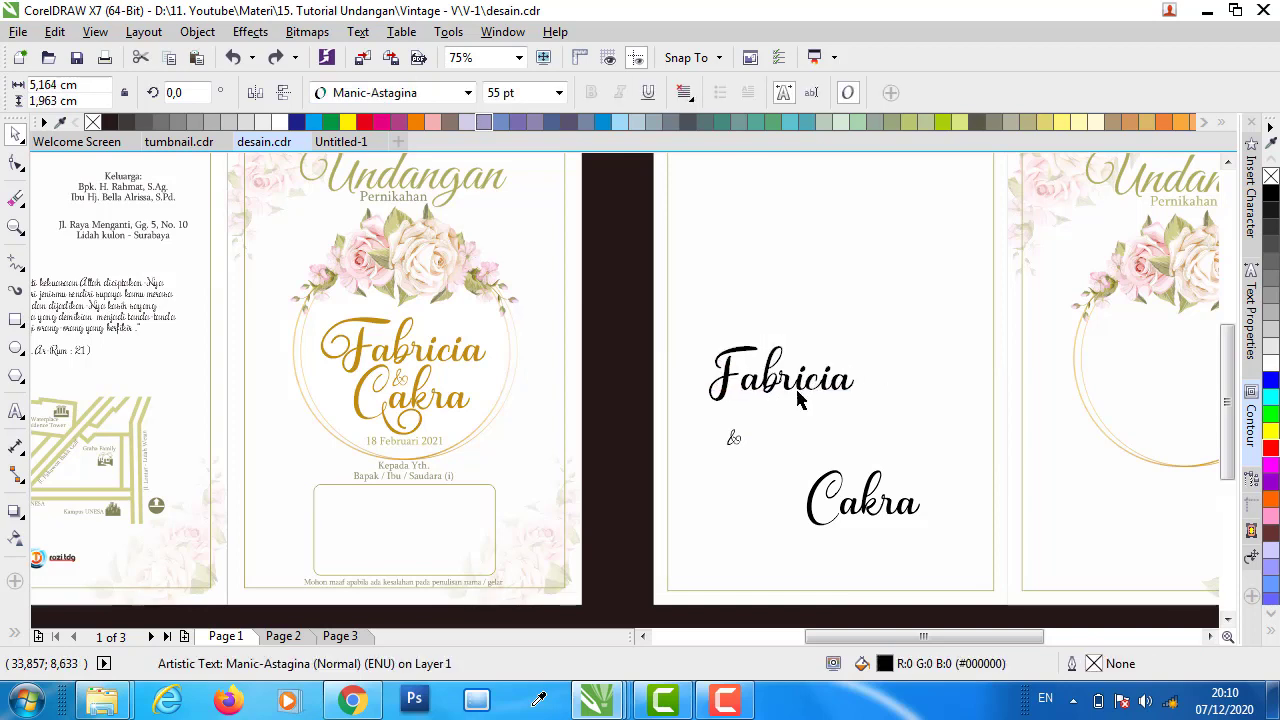
mouse_move(838, 481)
left_mouse_down()
mouse_move(738, 445)
mouse_move(769, 406)
left_mouse_up()
left_click_drag(757, 456, 791, 417)
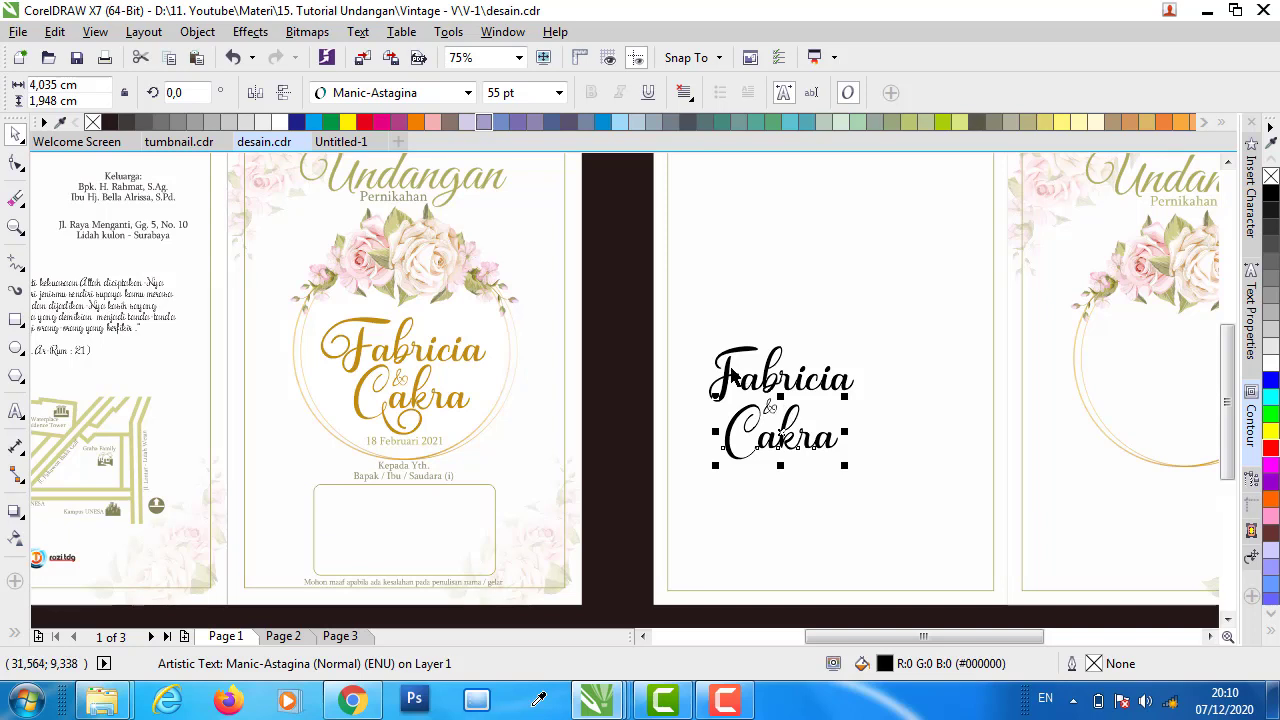
left_click(777, 342)
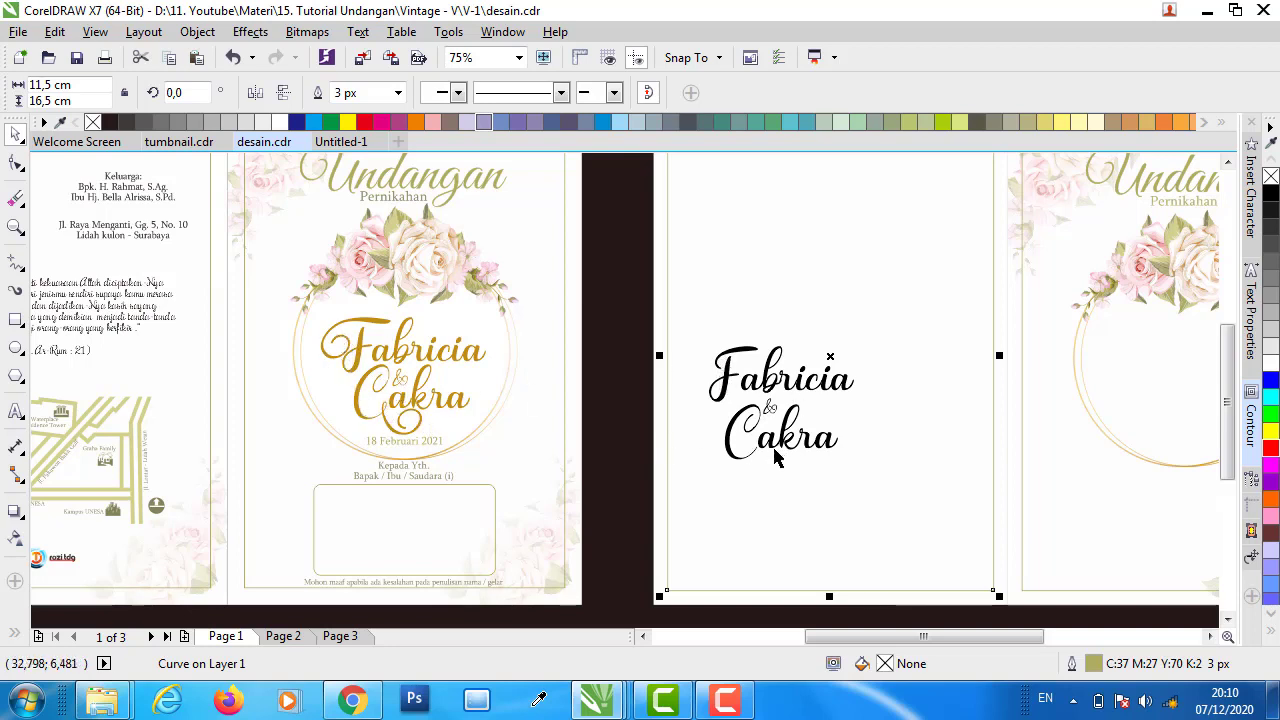
- Replace the bride's name's initial F with a Manic-Astagina swash F glyph
double_click(740, 378)
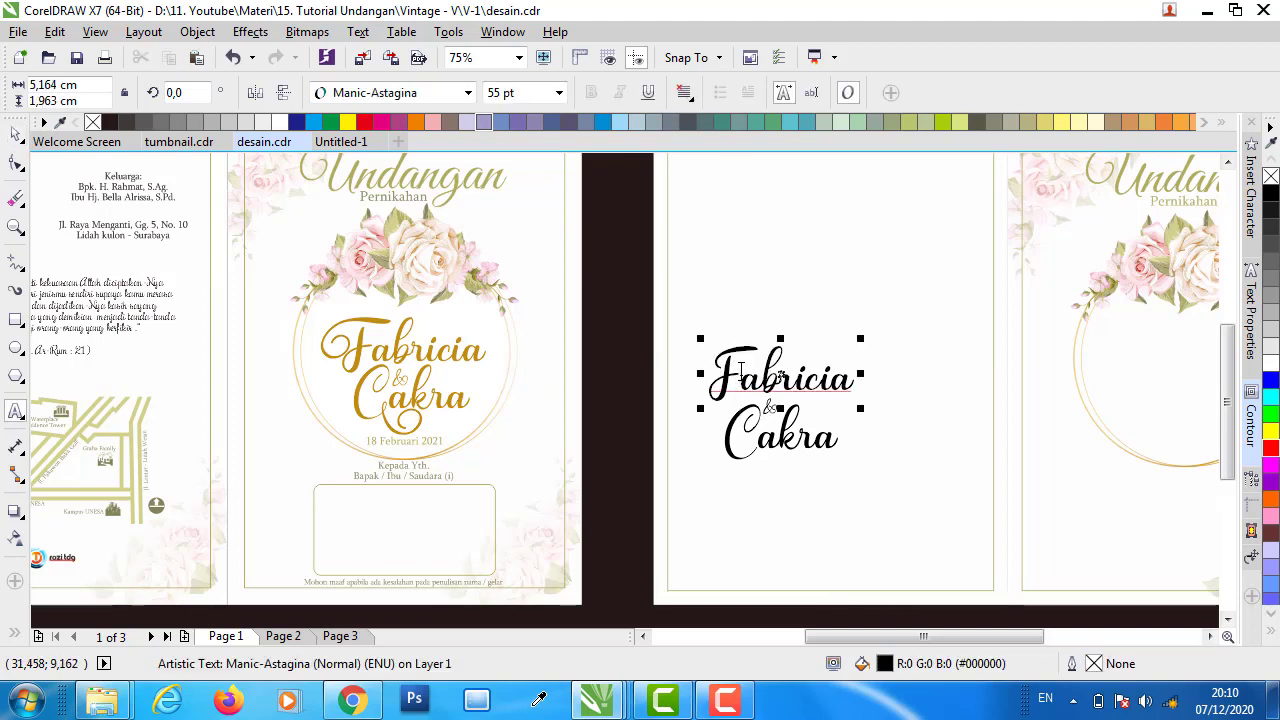
left_click_drag(740, 378, 700, 373)
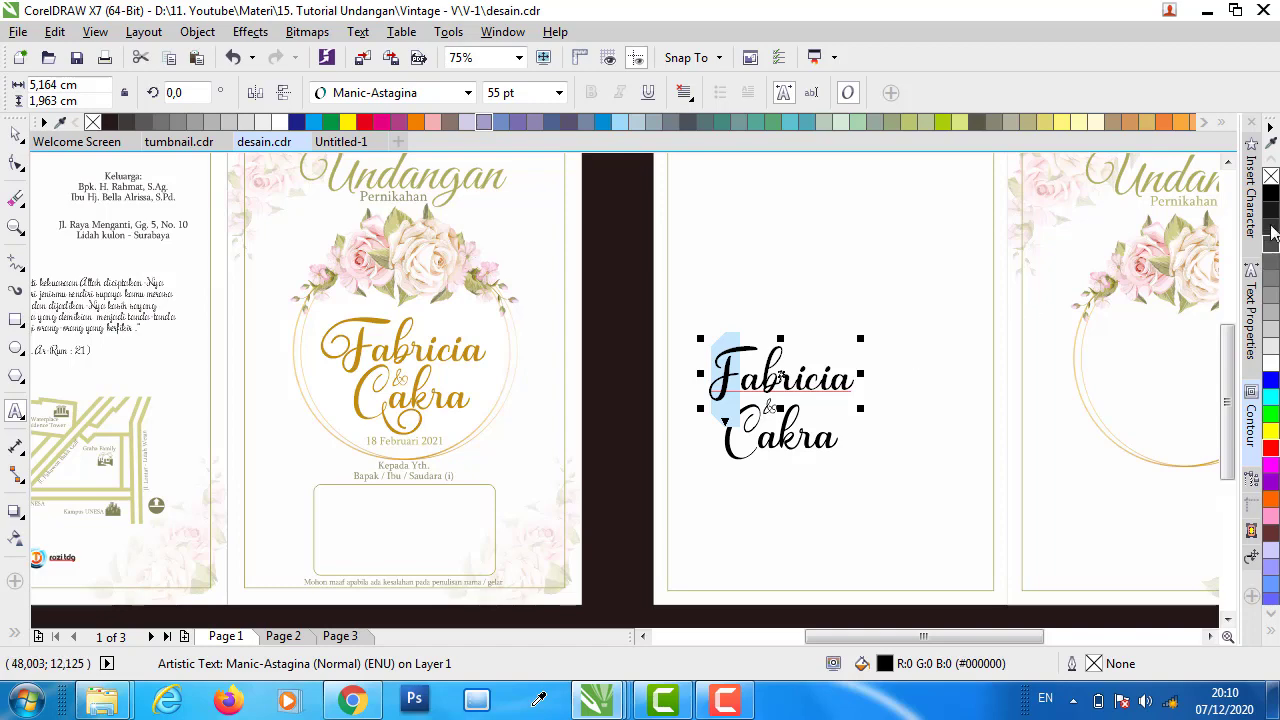
left_click(1253, 200)
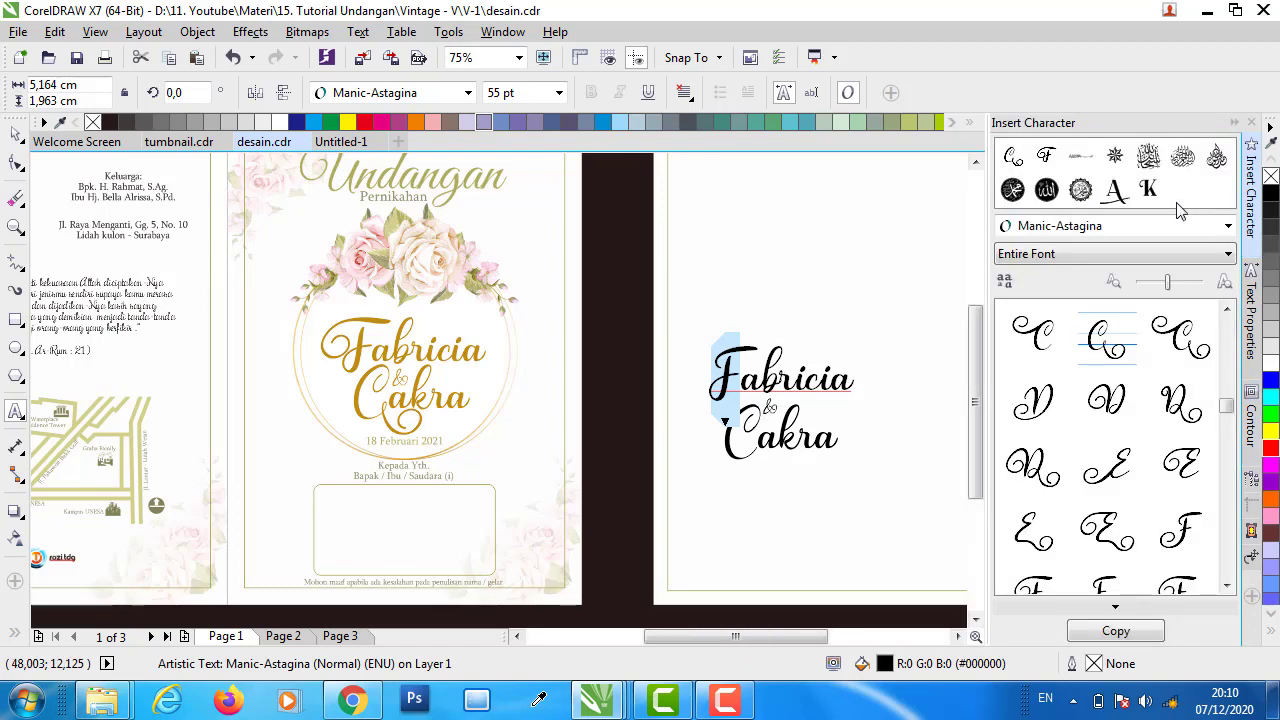
left_click(1131, 226)
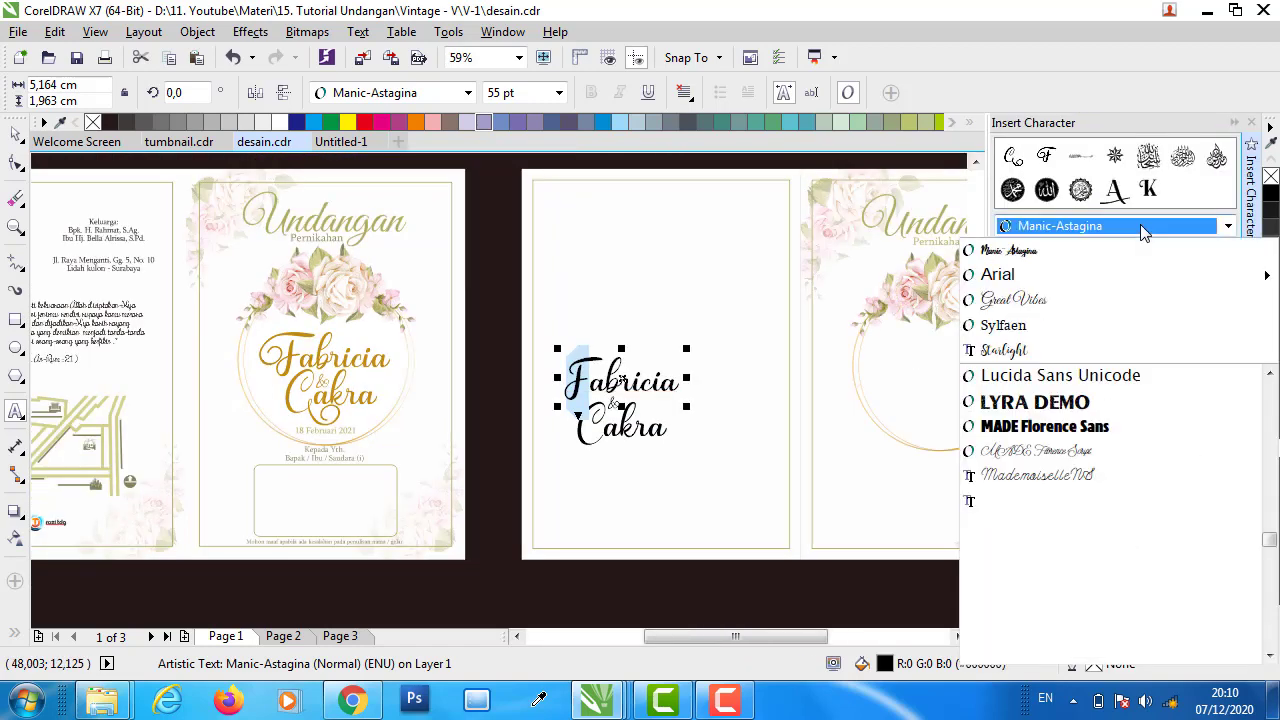
left_click(1066, 260)
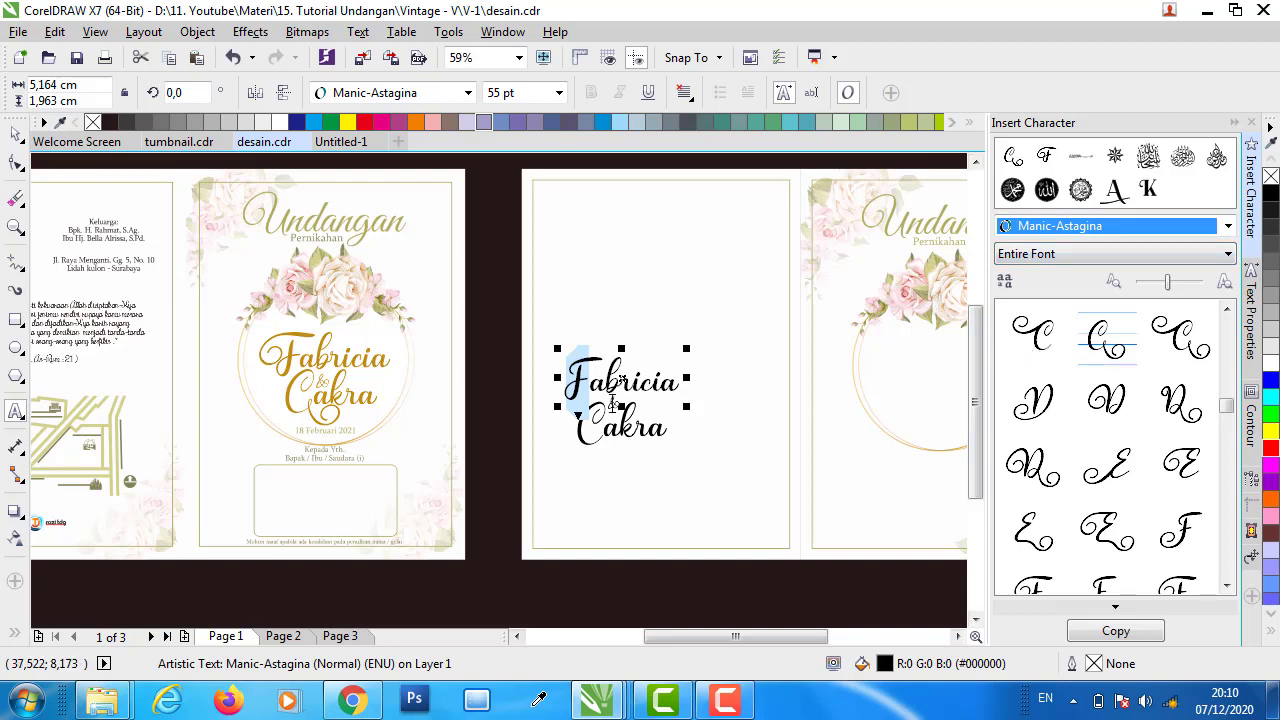
left_click(1226, 586)
left_click(1227, 588)
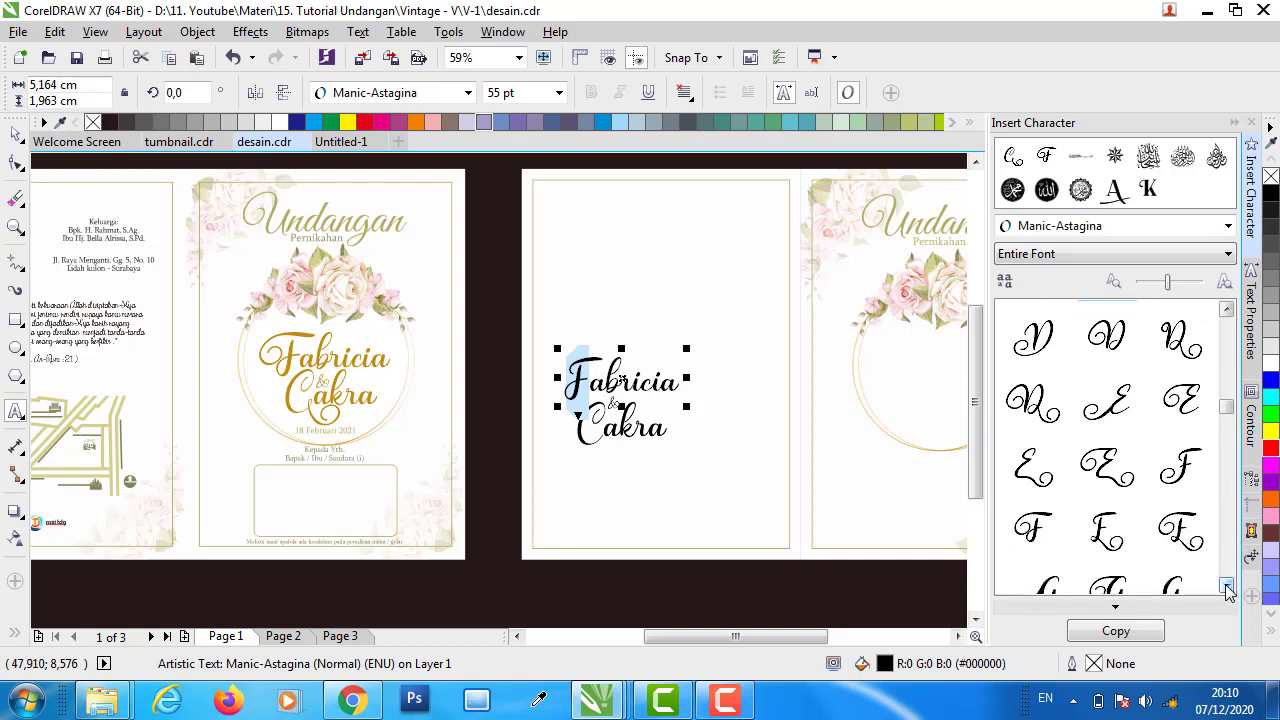
double_click(1036, 537)
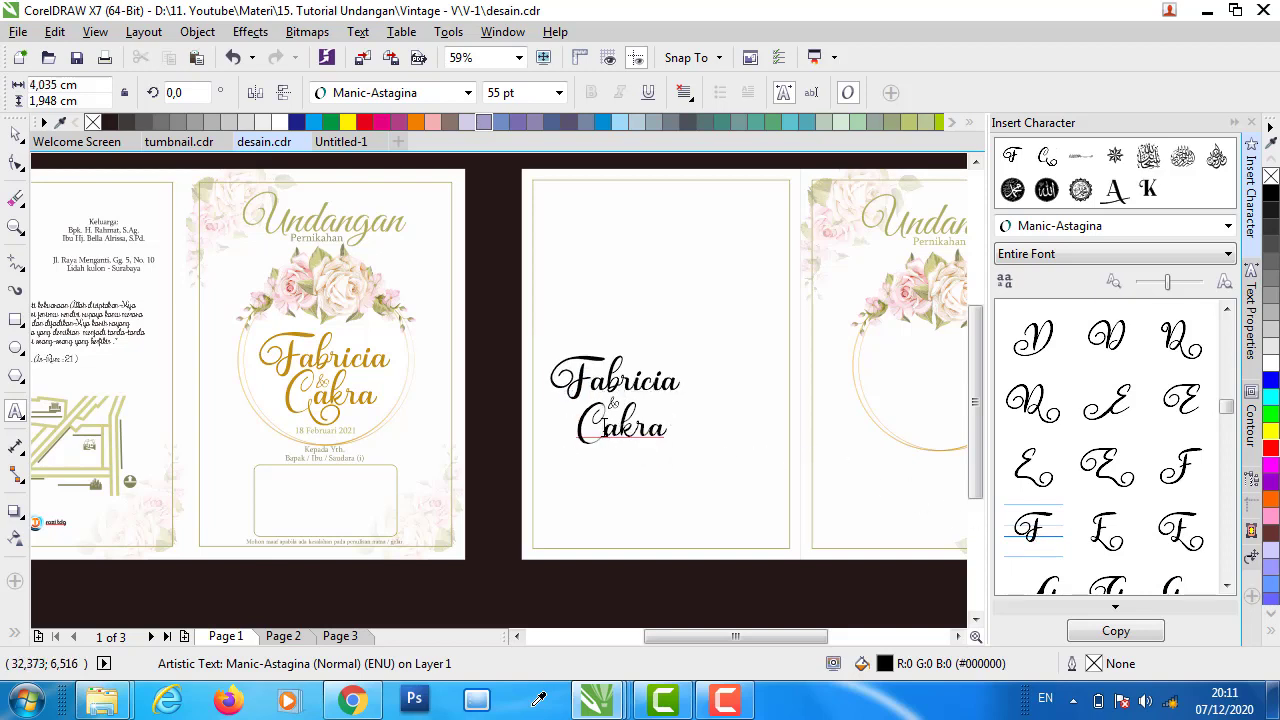
- Replace the groom's name's initial C with a swash C glyph
left_click_drag(604, 430, 558, 428)
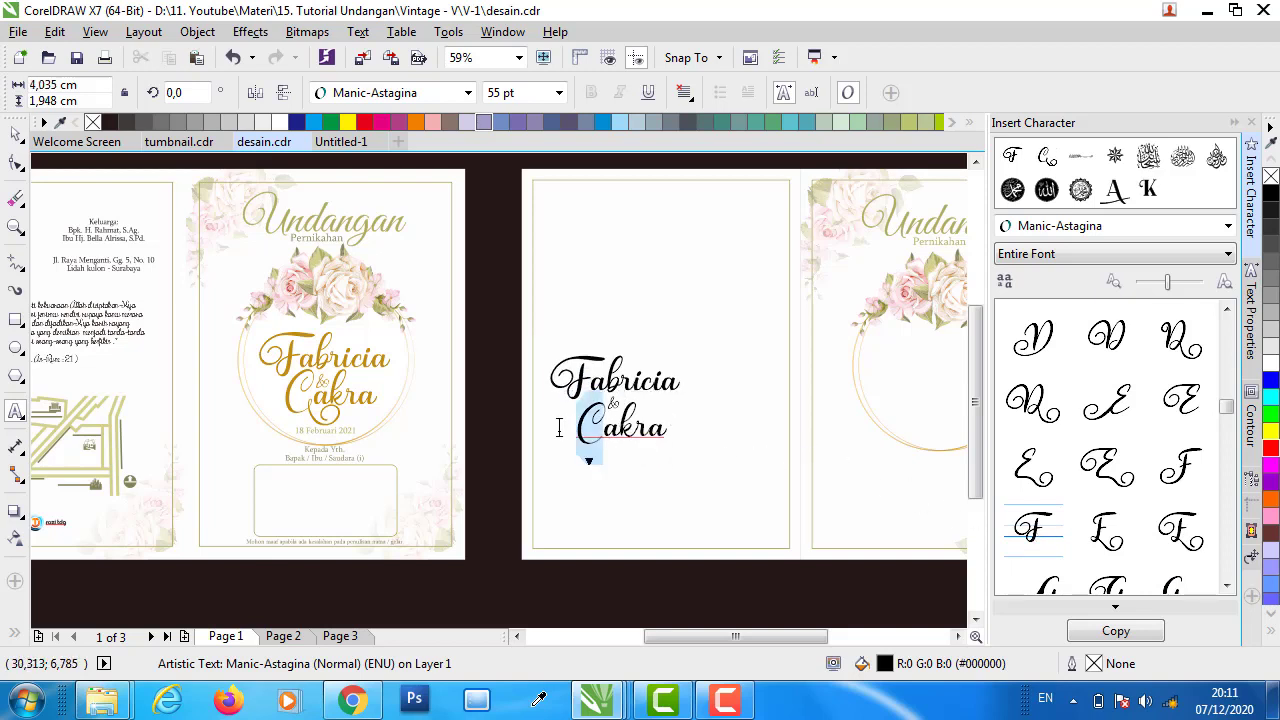
left_click(1226, 311)
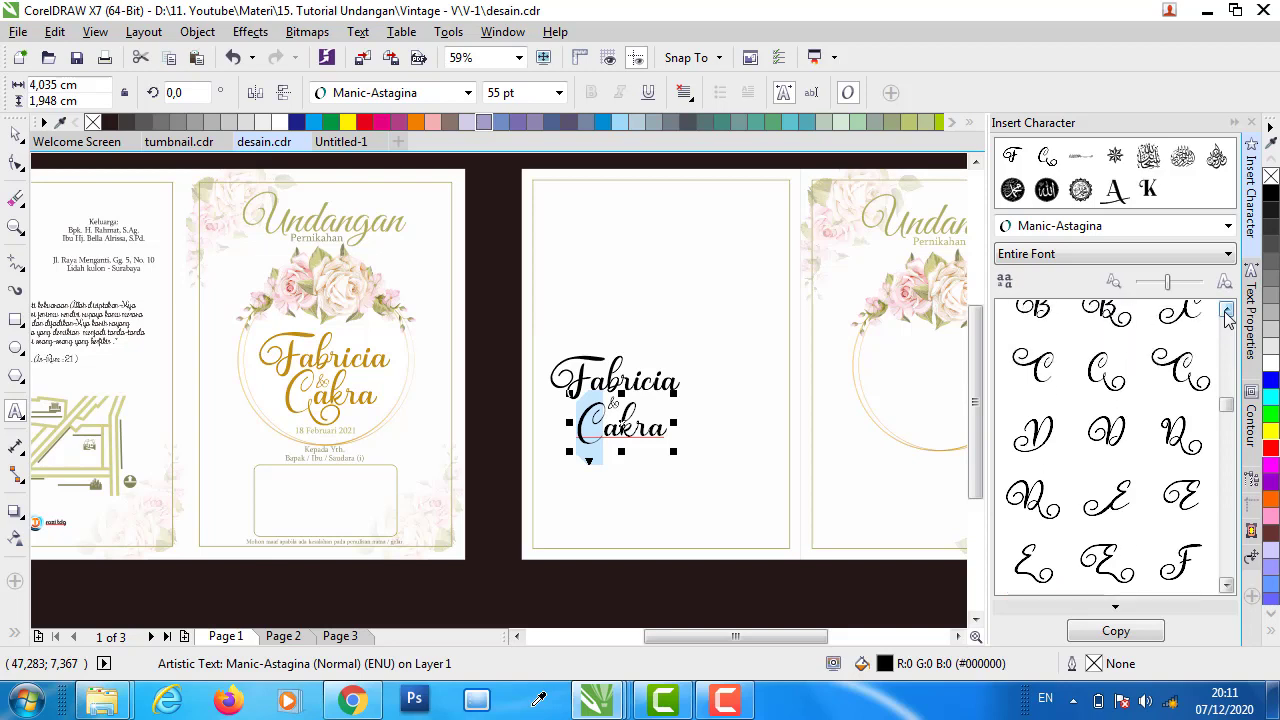
double_click(1103, 385)
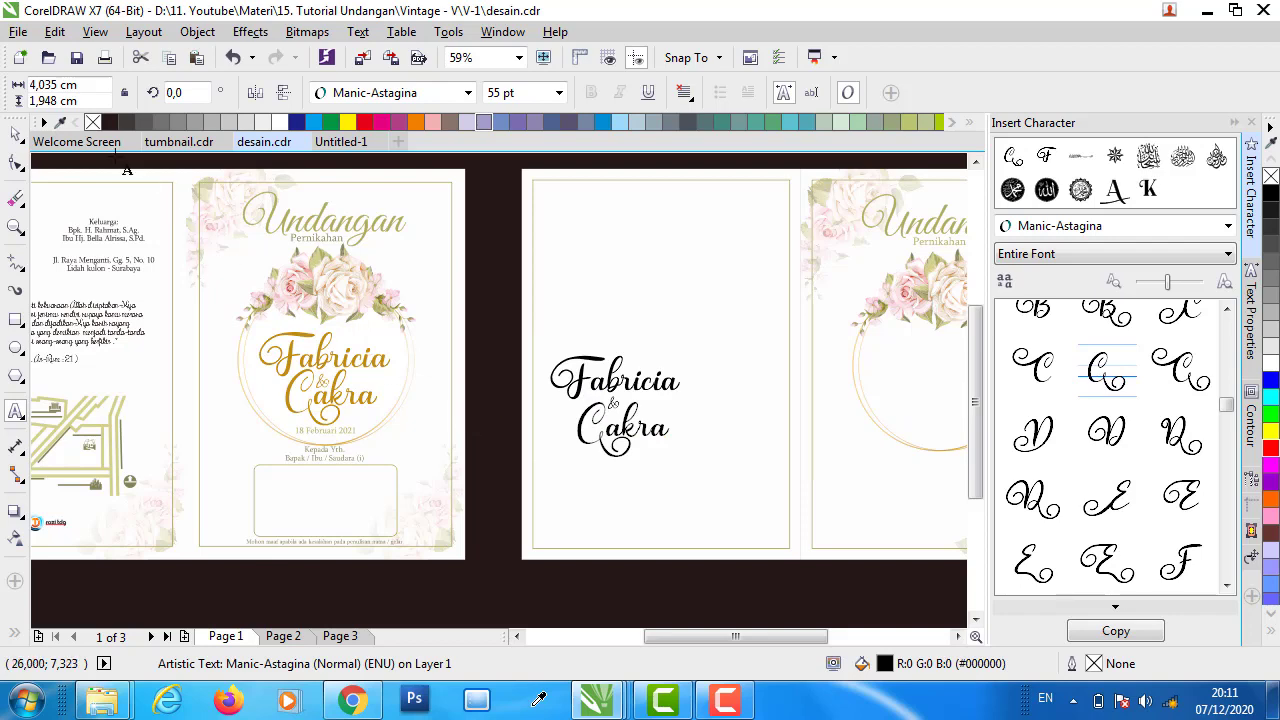
left_click(15, 133)
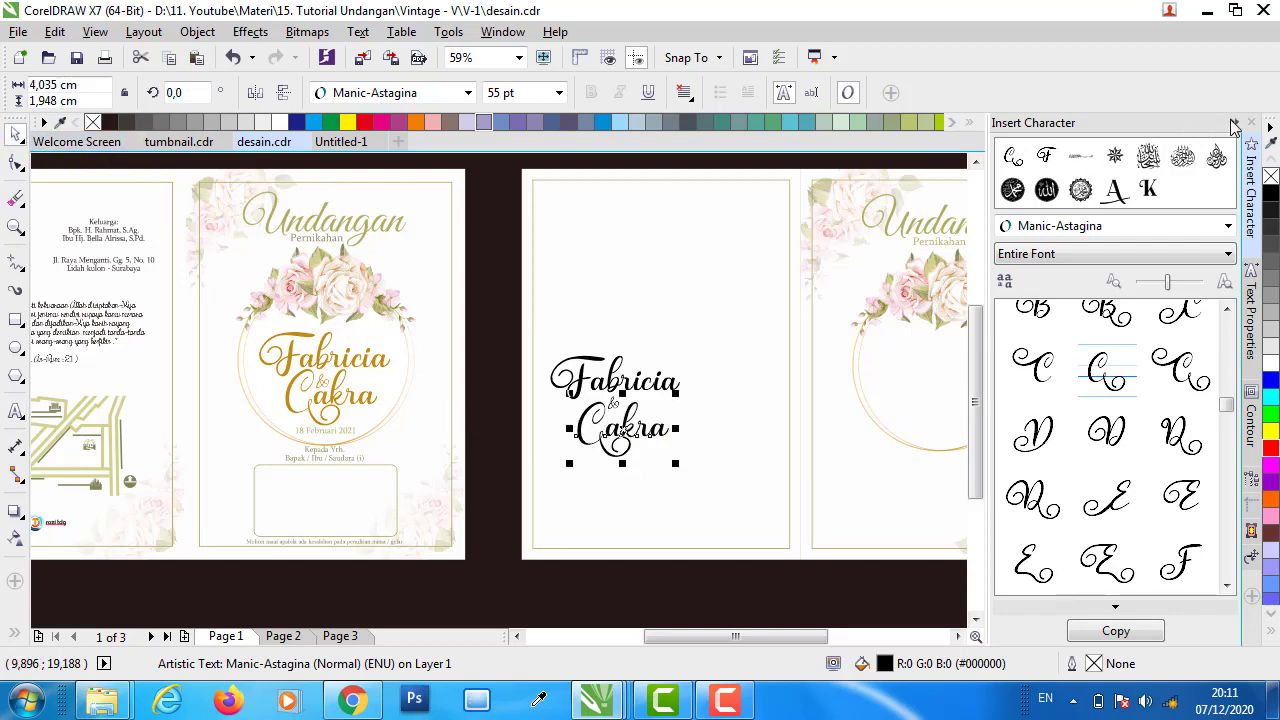
- Close the character panel and recolour the bride's name with the reference names' gold
left_click(1235, 127)
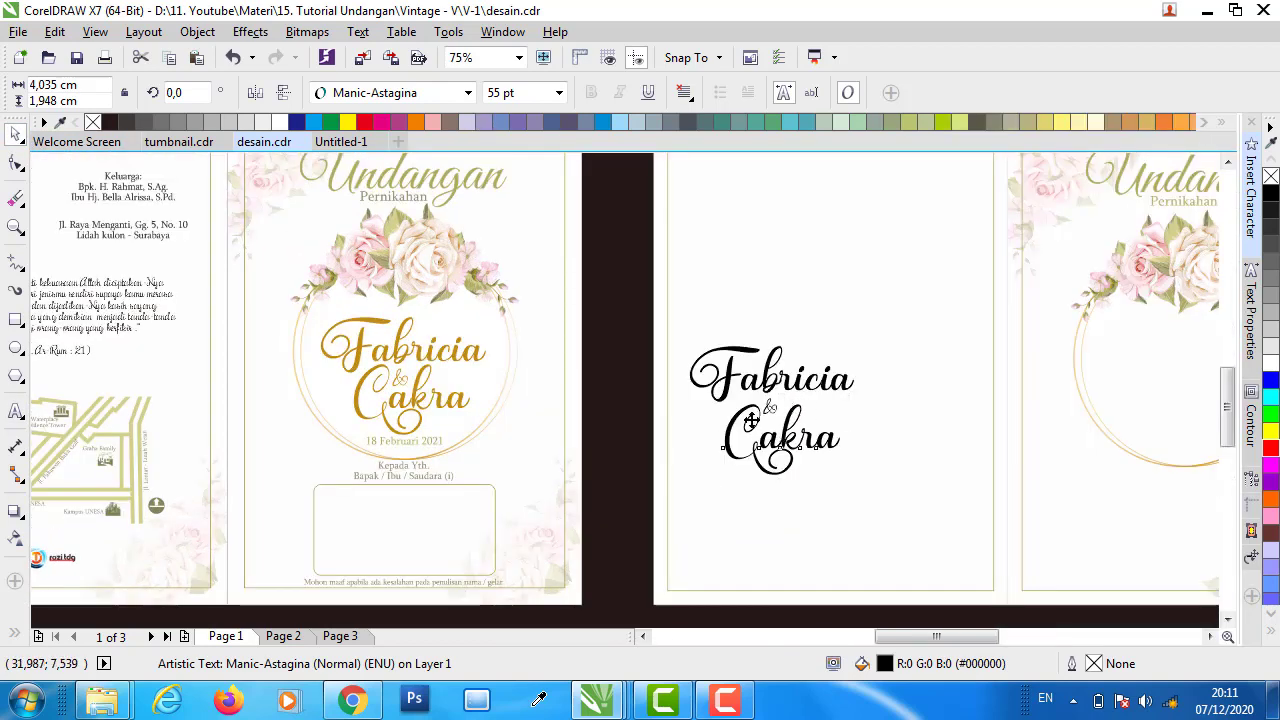
scroll(750, 422, "up", 2)
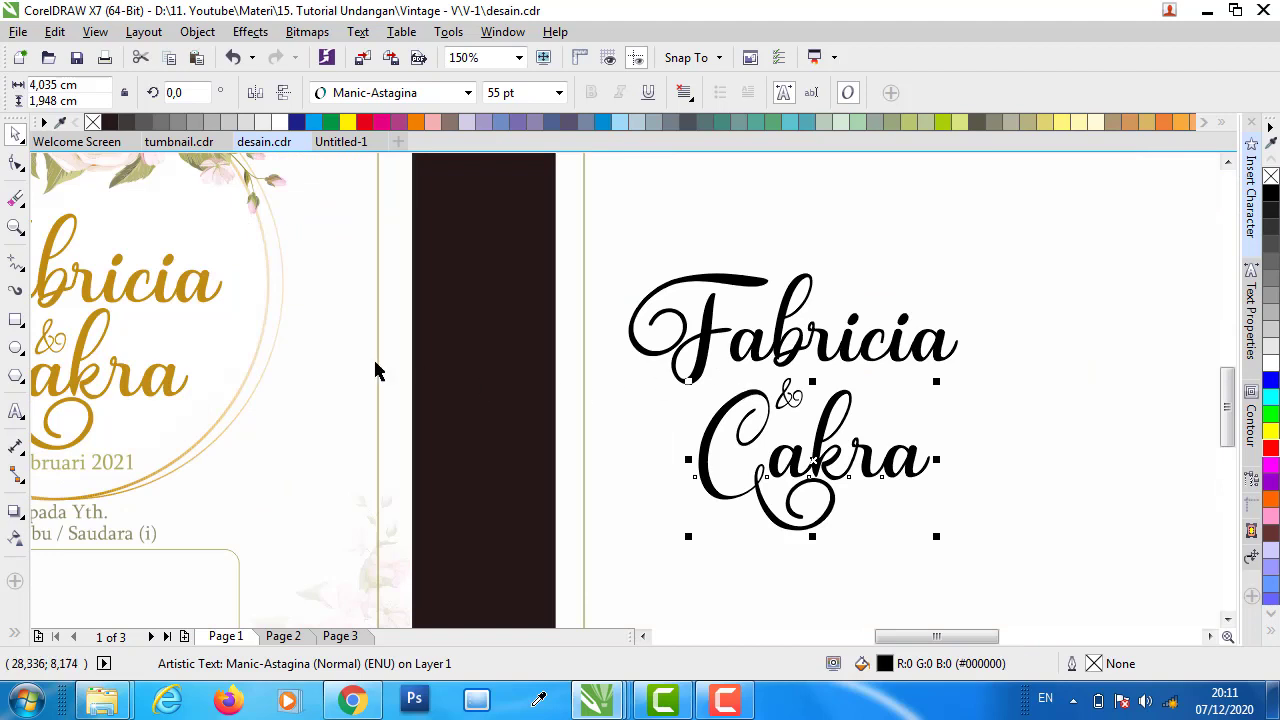
key("i")
left_click(206, 287)
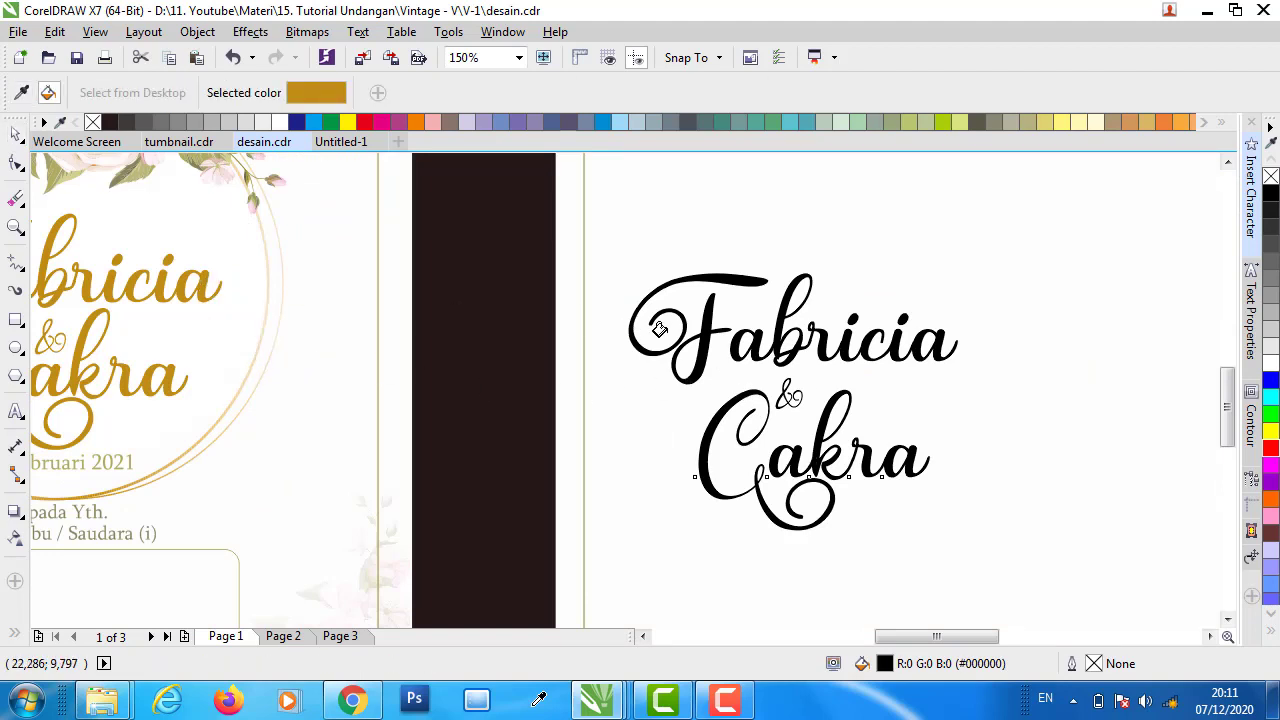
left_click(697, 330)
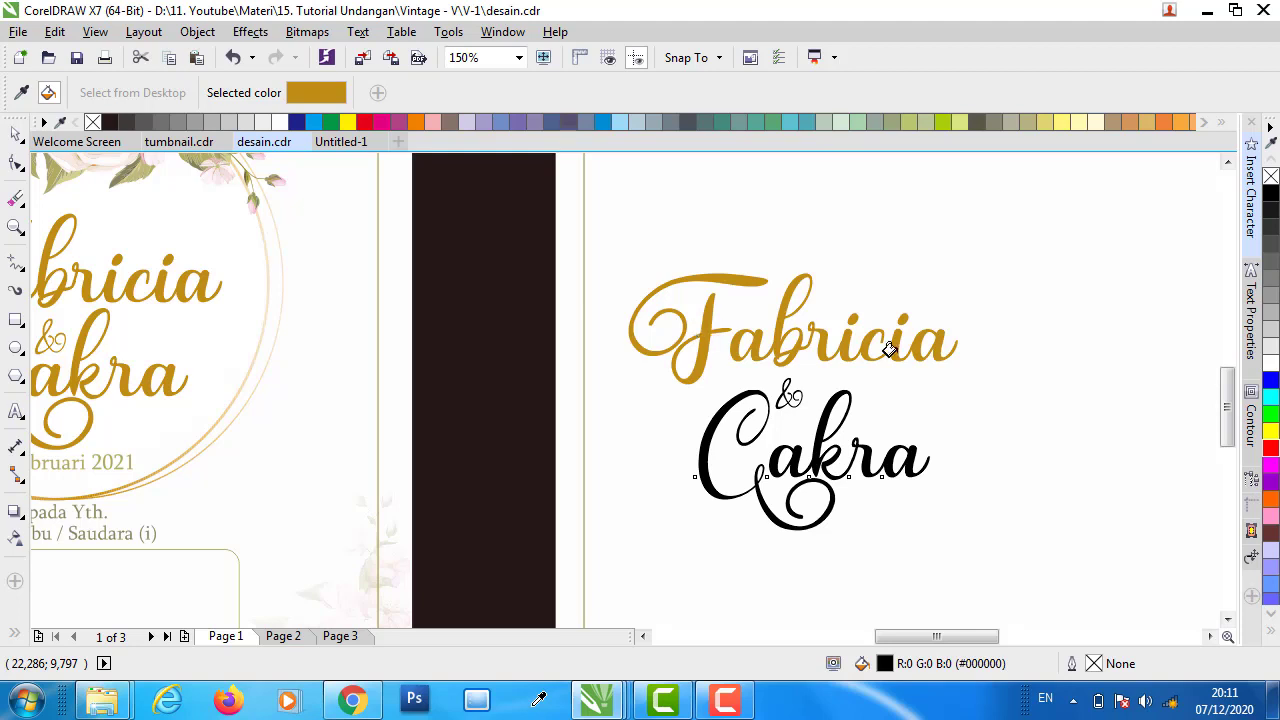
- Fill the words Cakra and & with the sampled gold
left_click(723, 398)
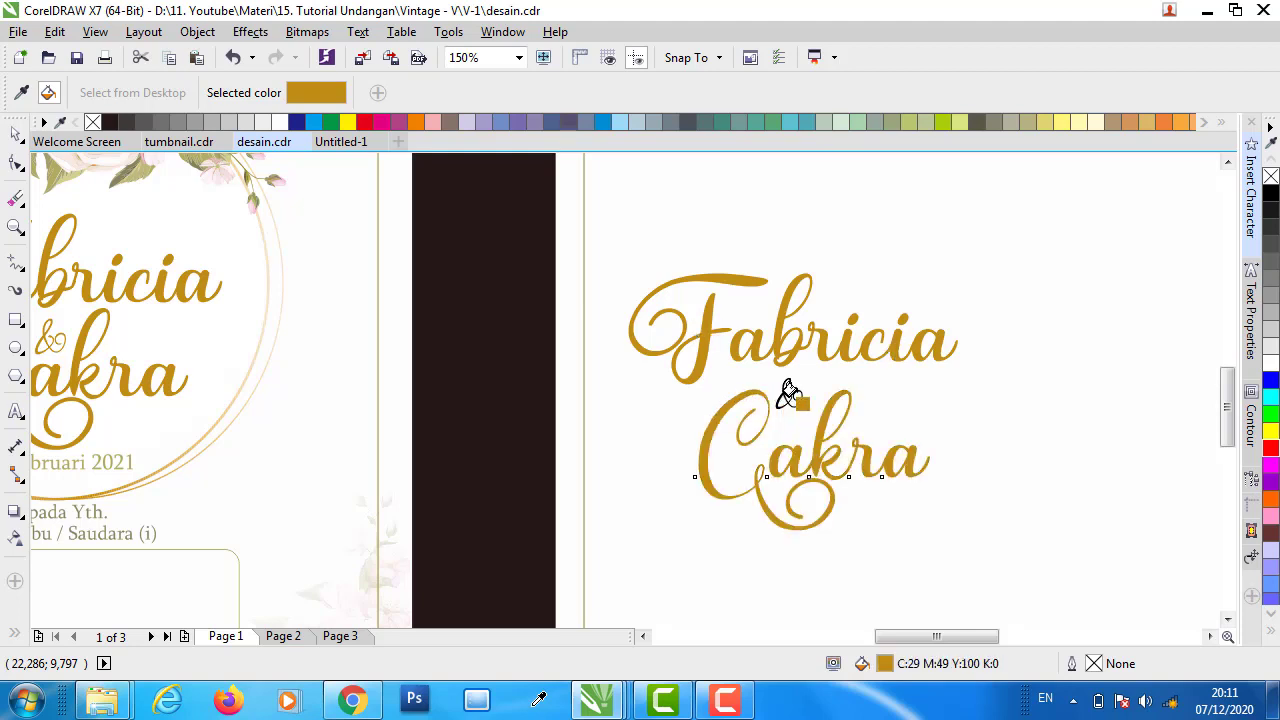
scroll(789, 394, "up", 3)
left_click(778, 404)
scroll(745, 396, "down", 3)
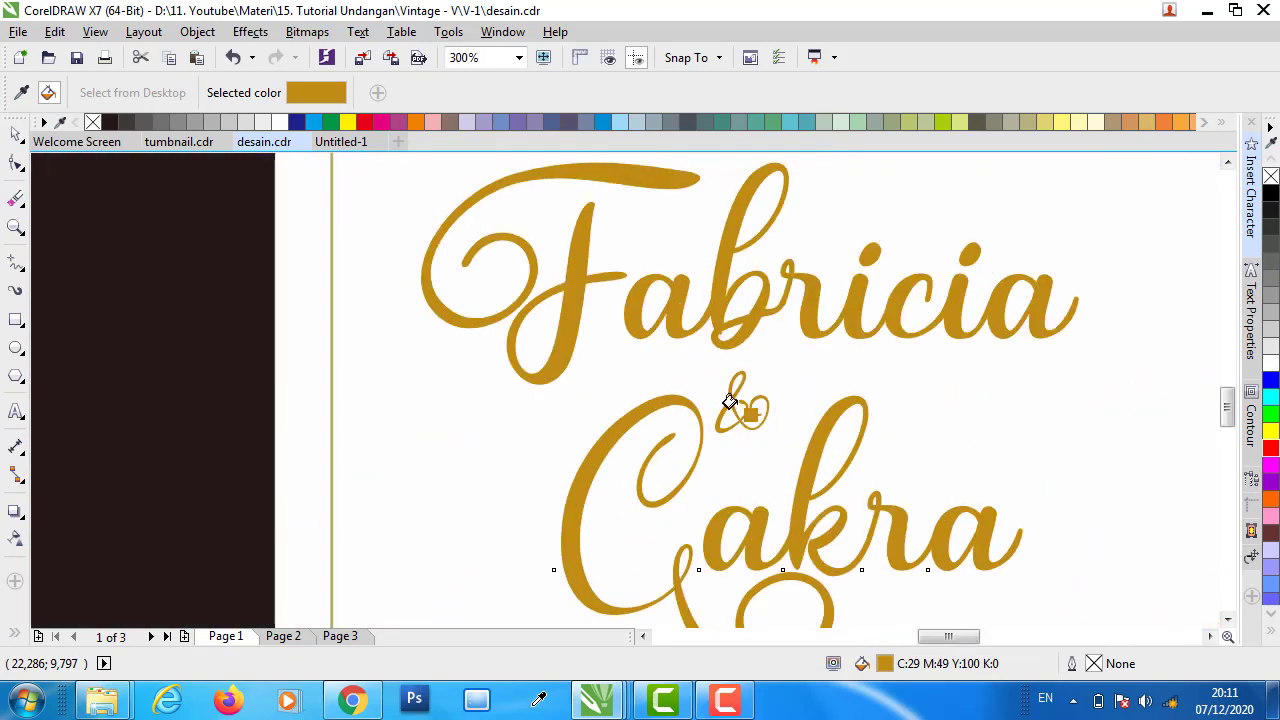
scroll(730, 400, "down", 1)
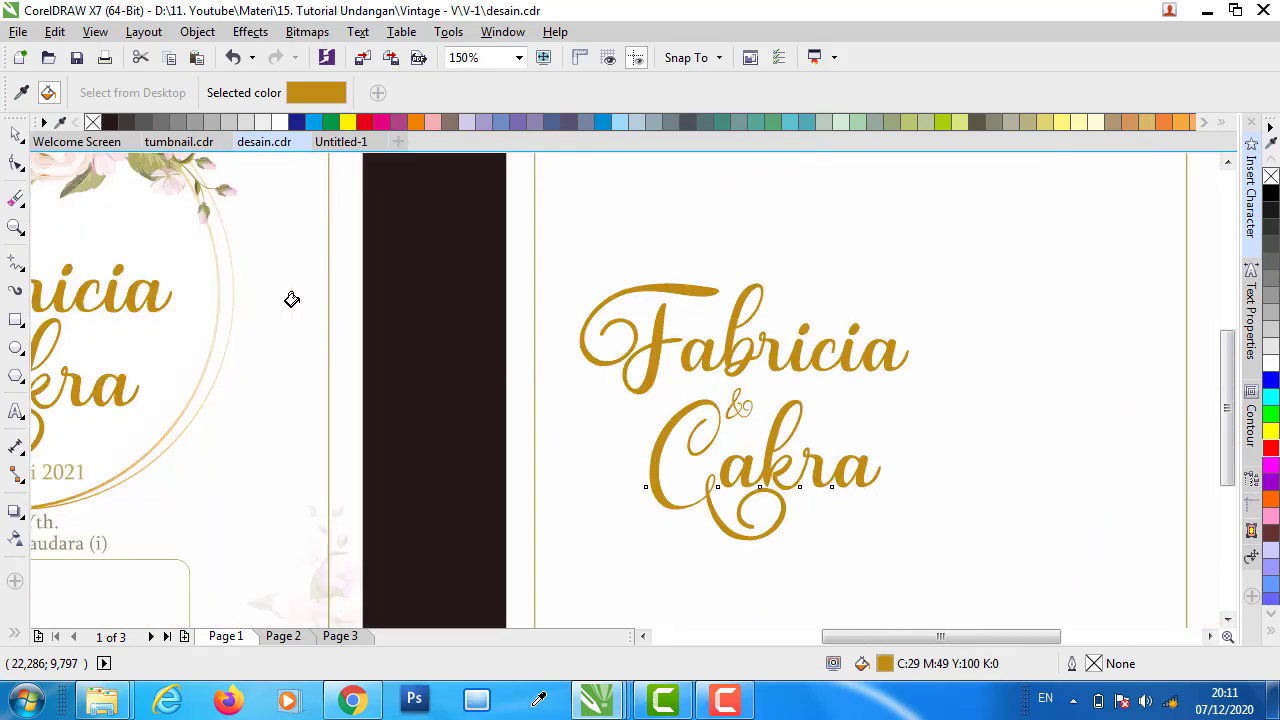
- Nudge Cakra slightly upward, closer to Fabricia
key("F3")
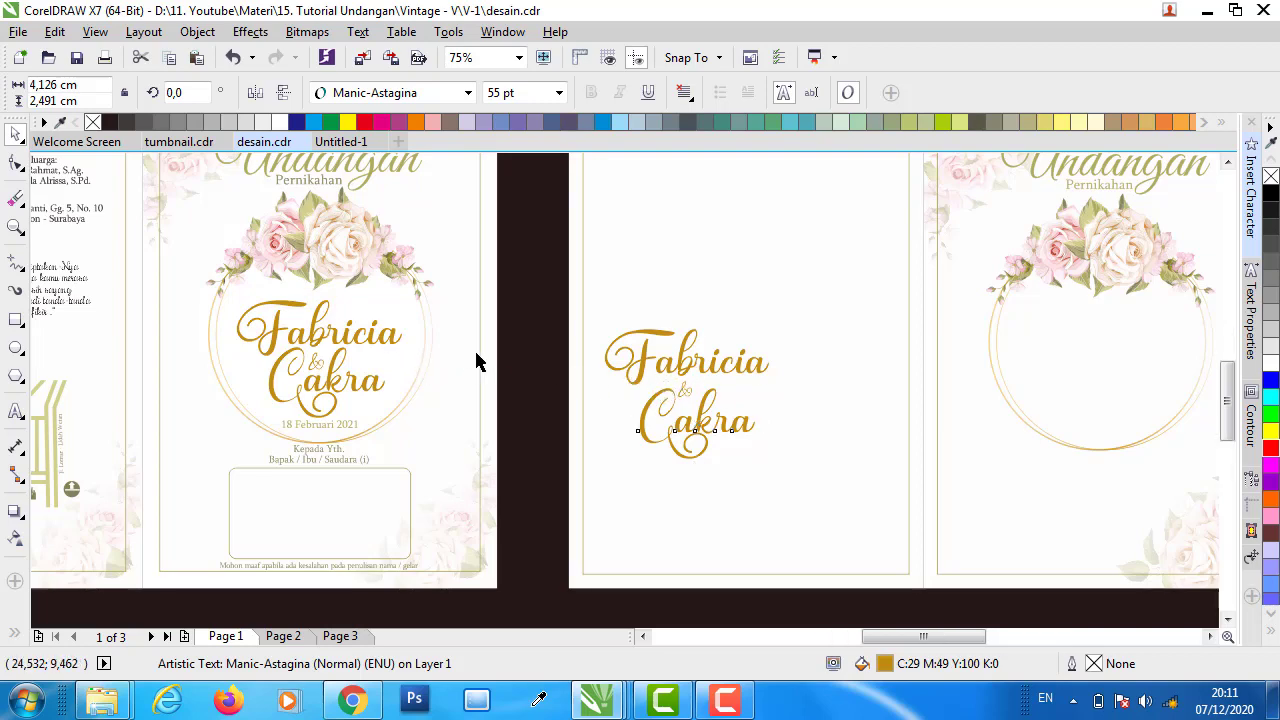
scroll(452, 350, "up", 2)
left_click(913, 436)
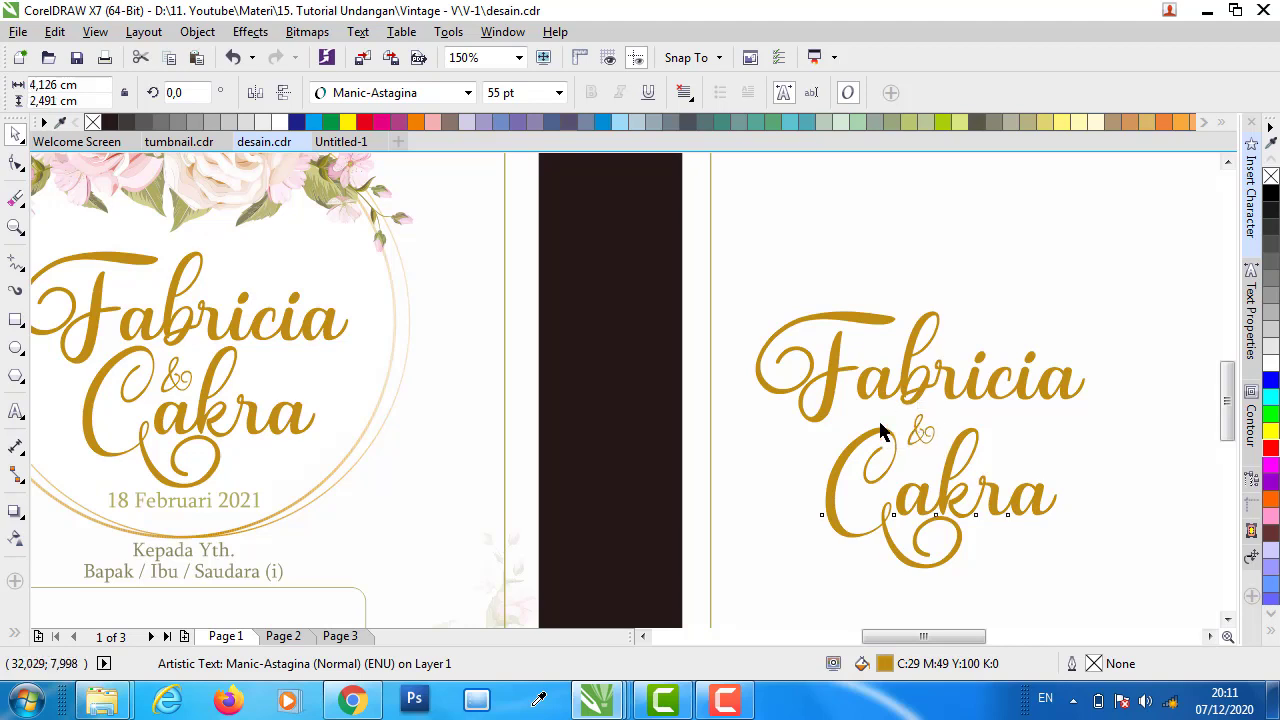
left_click_drag(884, 430, 881, 407)
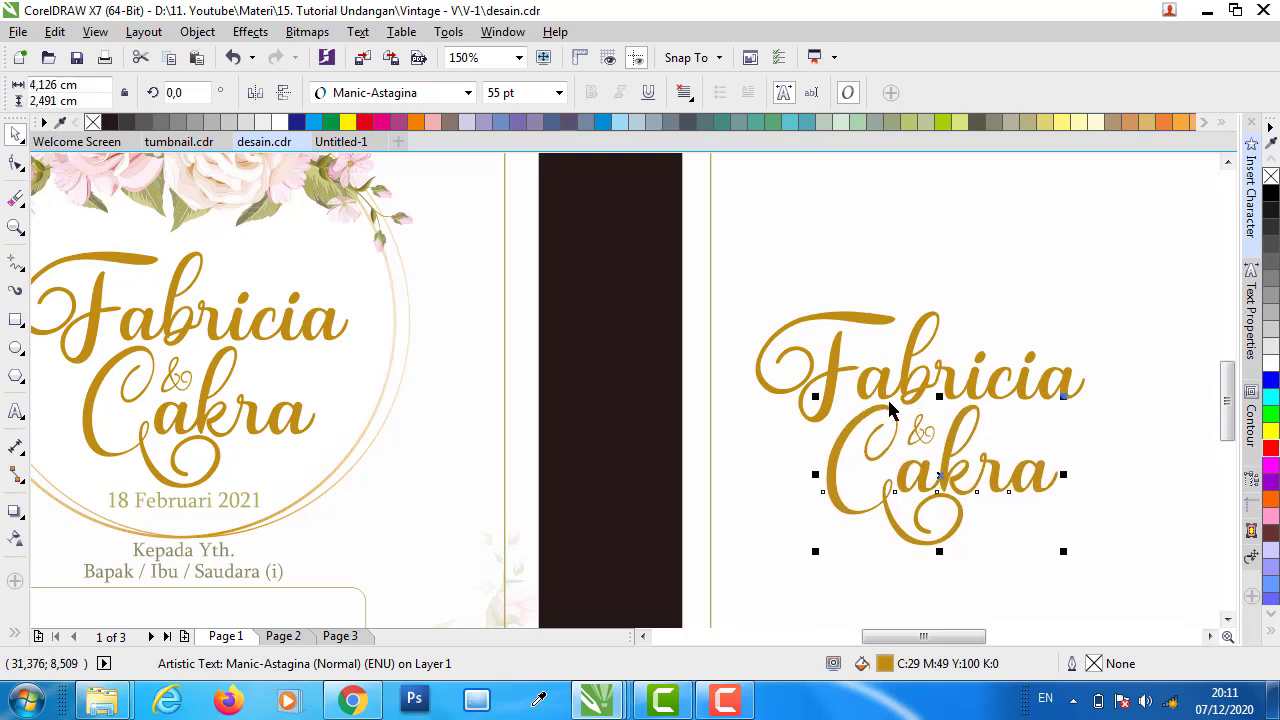
- Group Fabricia, & and Cakra into one name block
left_click(909, 376, "shift")
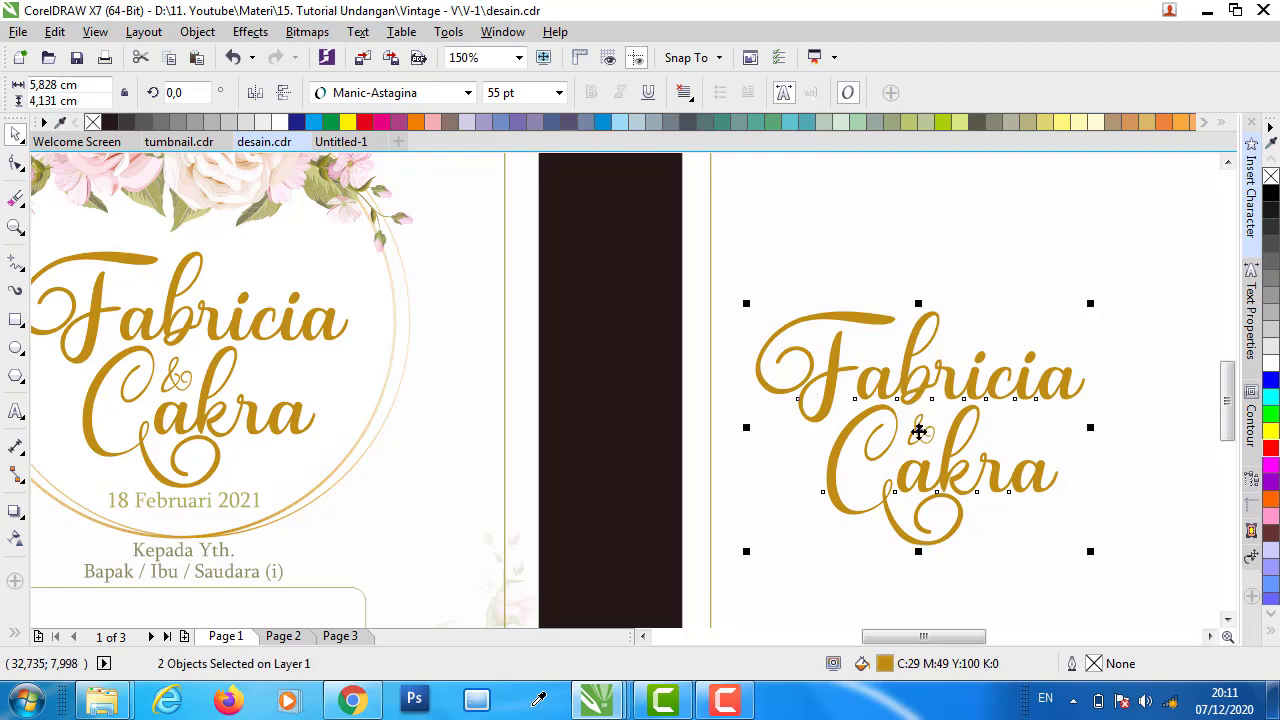
left_click_drag(882, 374, 901, 343)
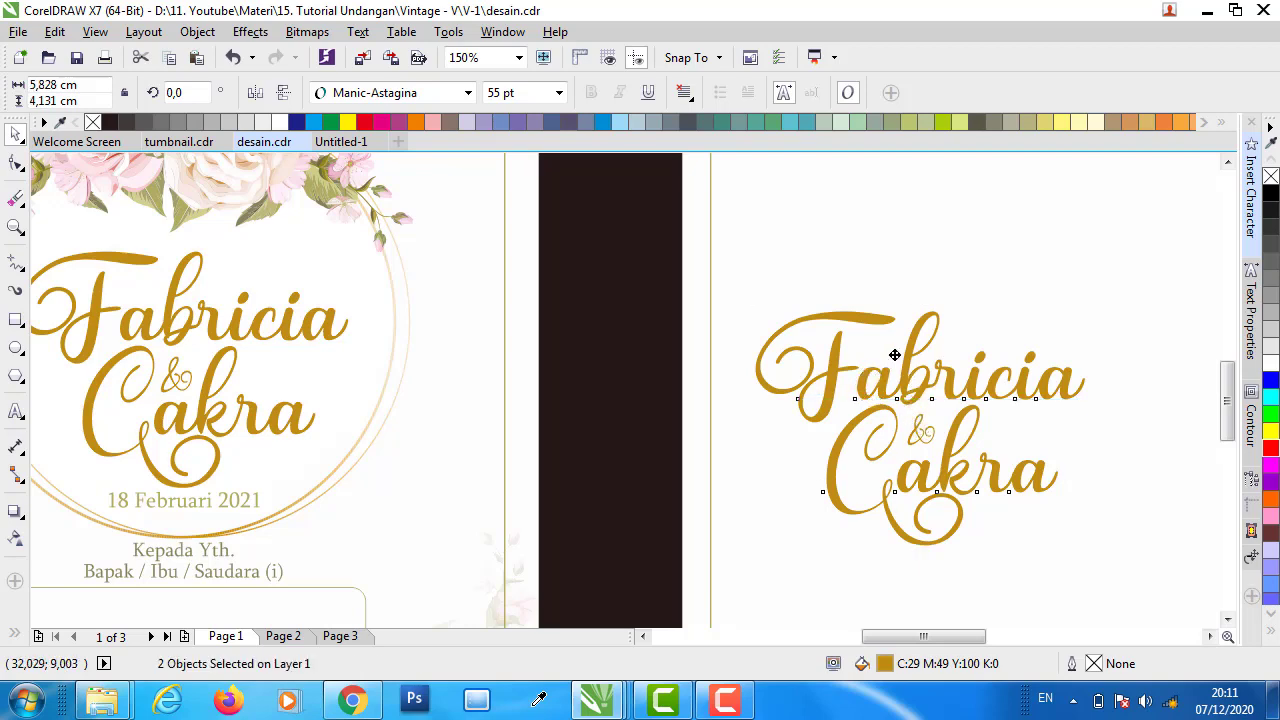
key("ctrl+z")
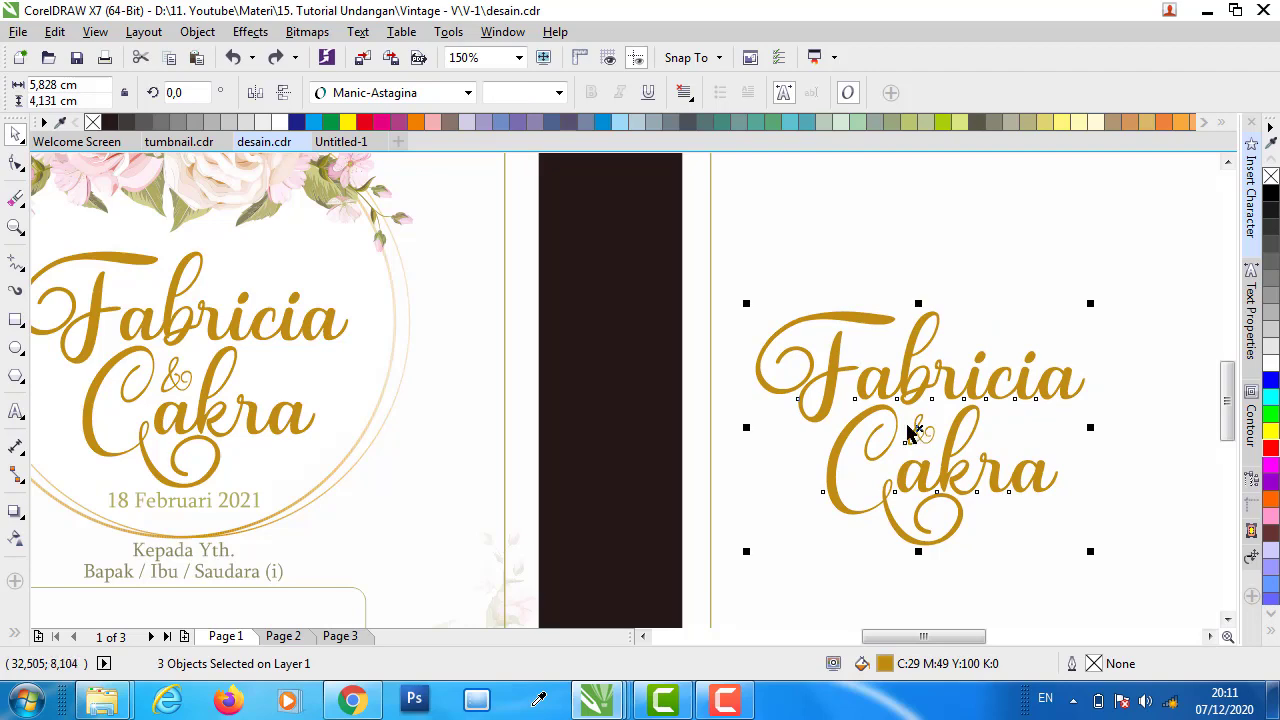
key("ctrl+g")
- Move the name group into the gold circle on the second spread's cover, centred
scroll(534, 434, "down", 3)
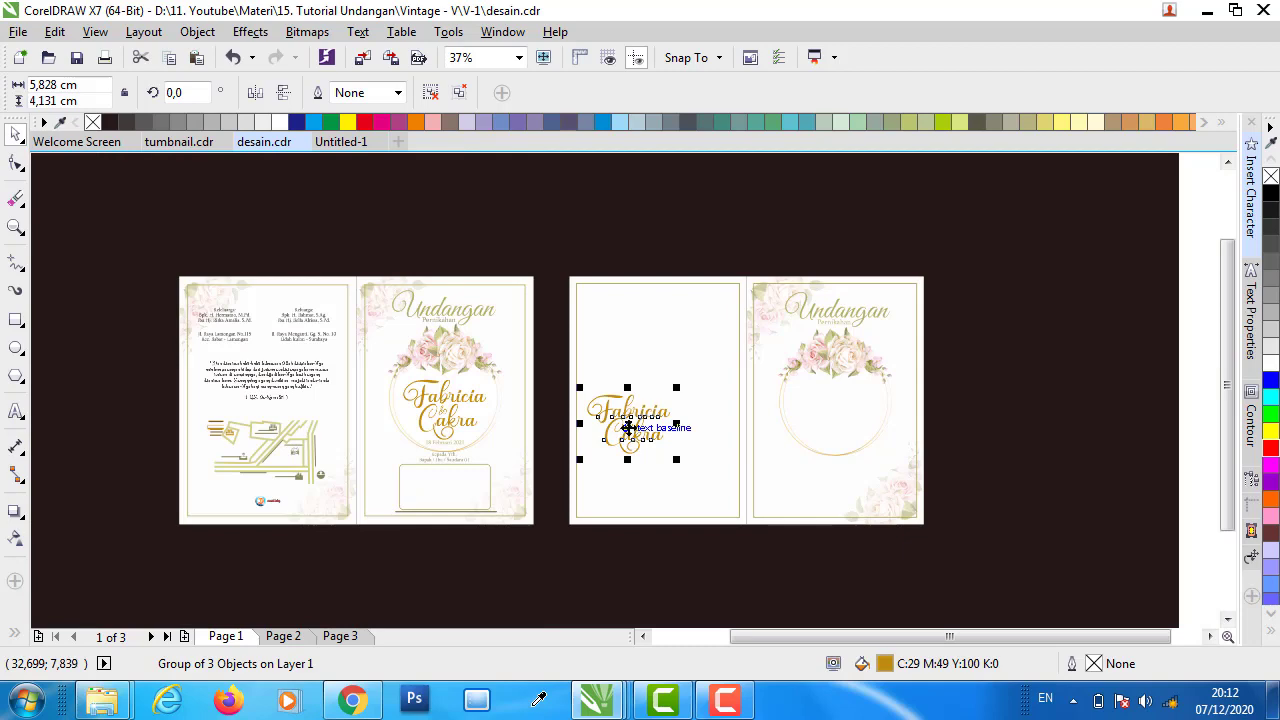
mouse_move(630, 430)
left_mouse_down()
mouse_move(823, 418)
mouse_move(840, 401)
left_mouse_up()
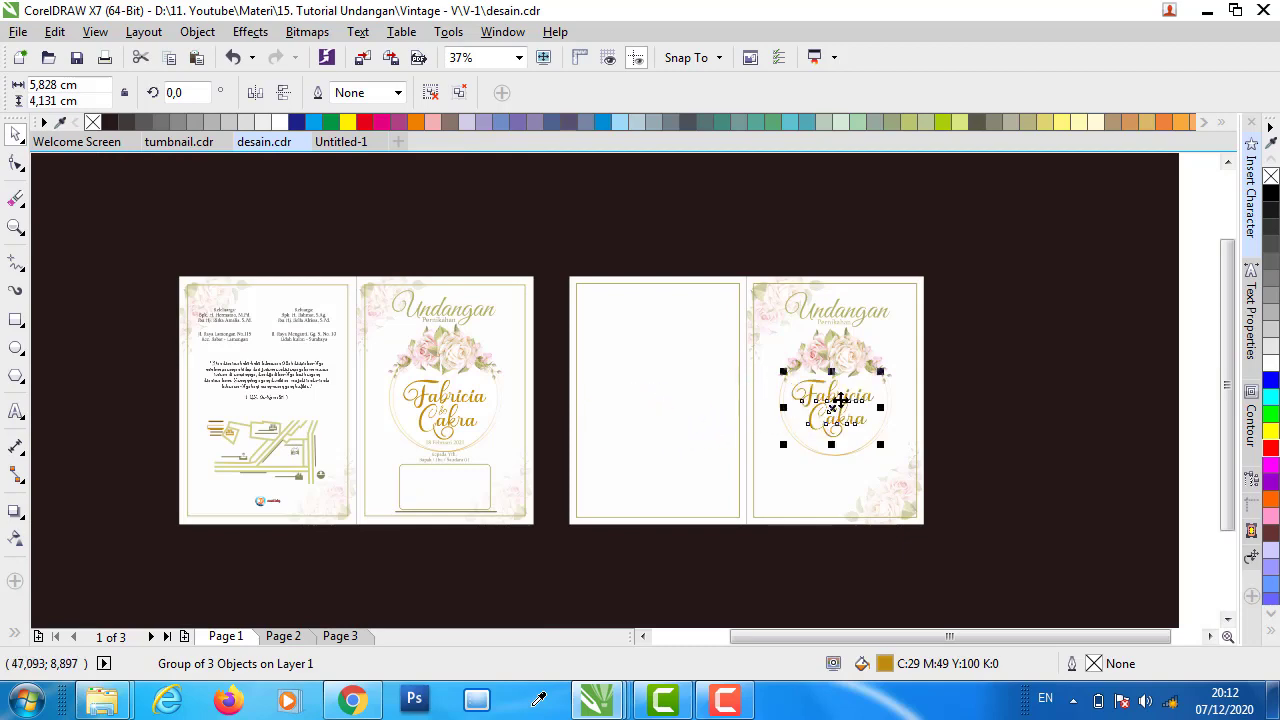
scroll(840, 401, "up", 3)
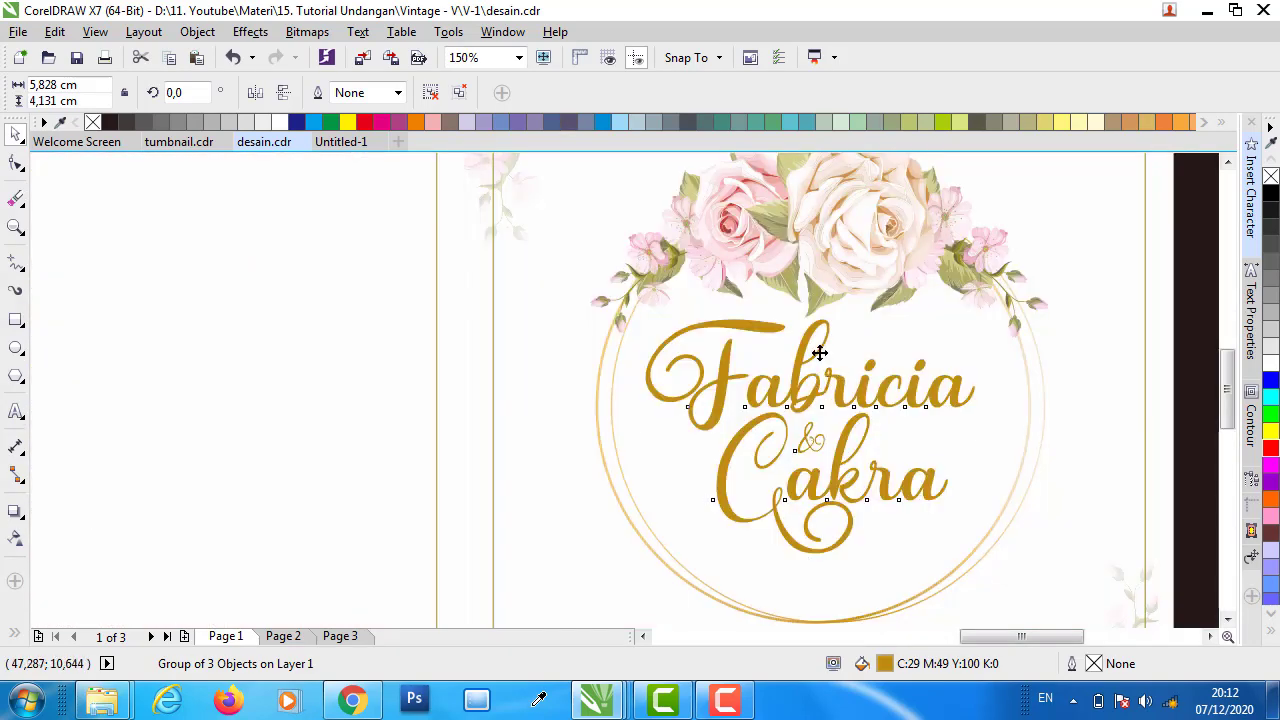
left_click_drag(820, 353, 829, 346)
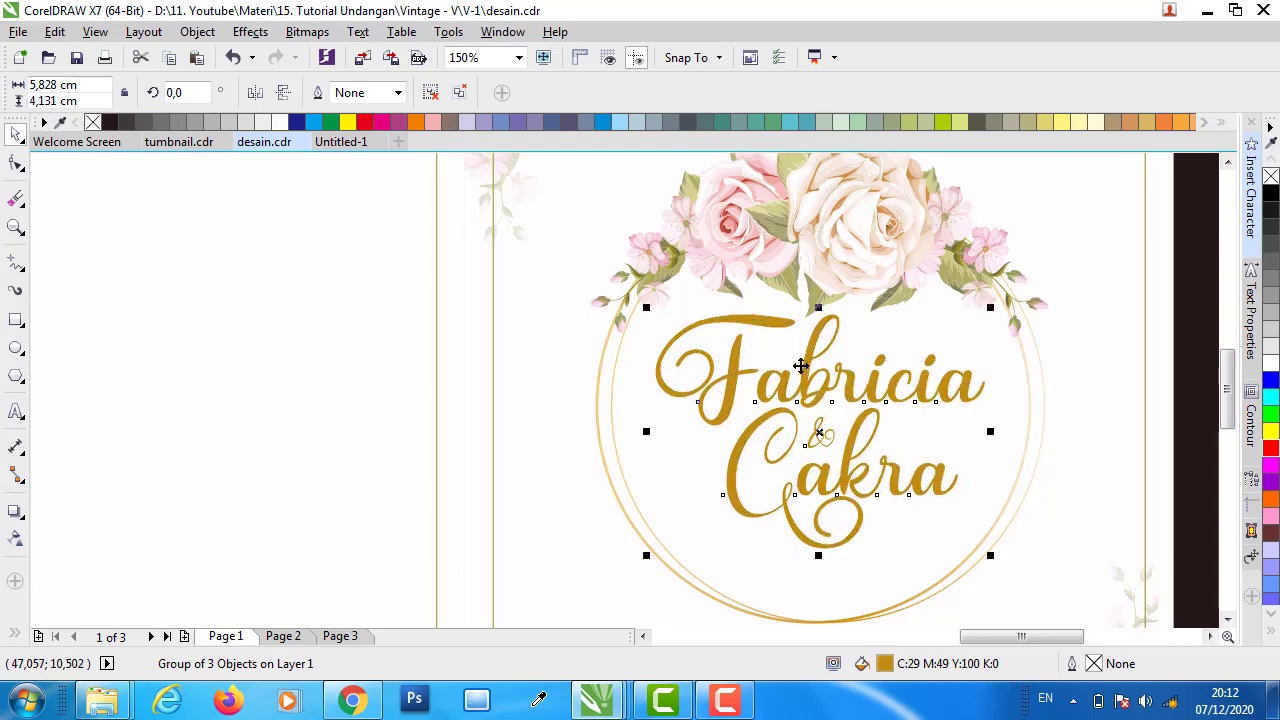
scroll(778, 402, "down", 2)
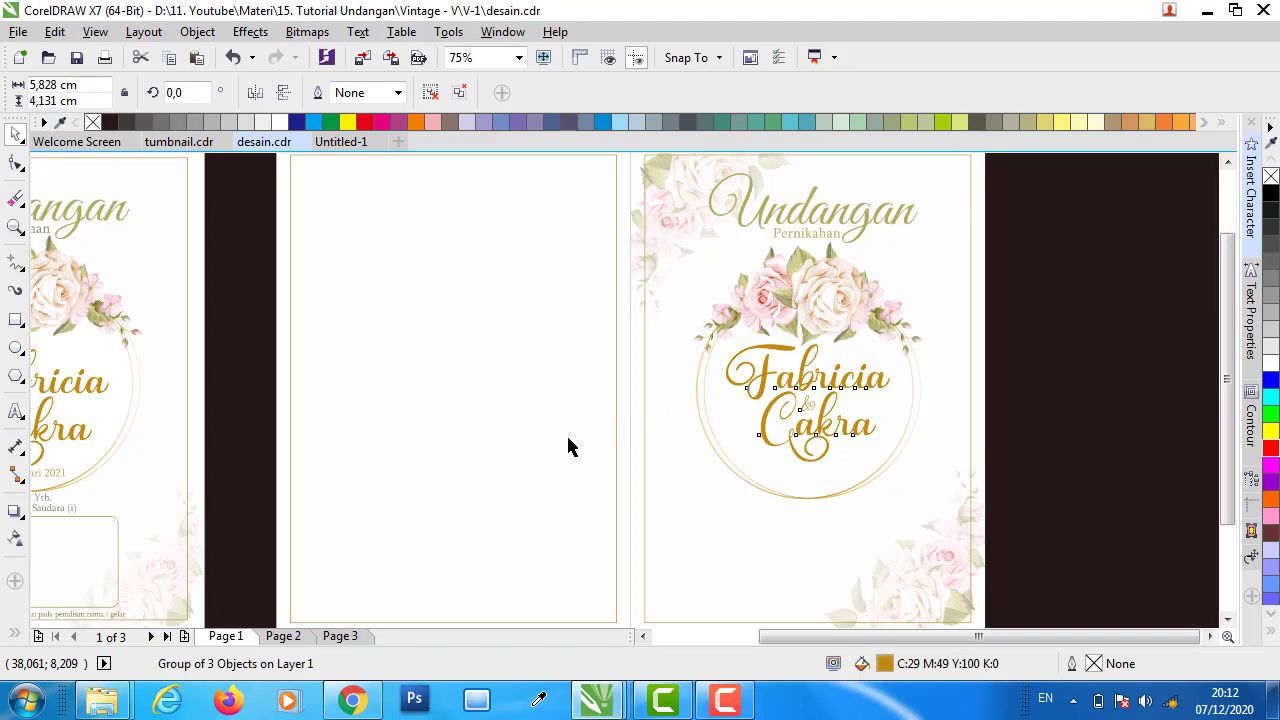
scroll(568, 439, "down", 1)
left_click(1072, 340)
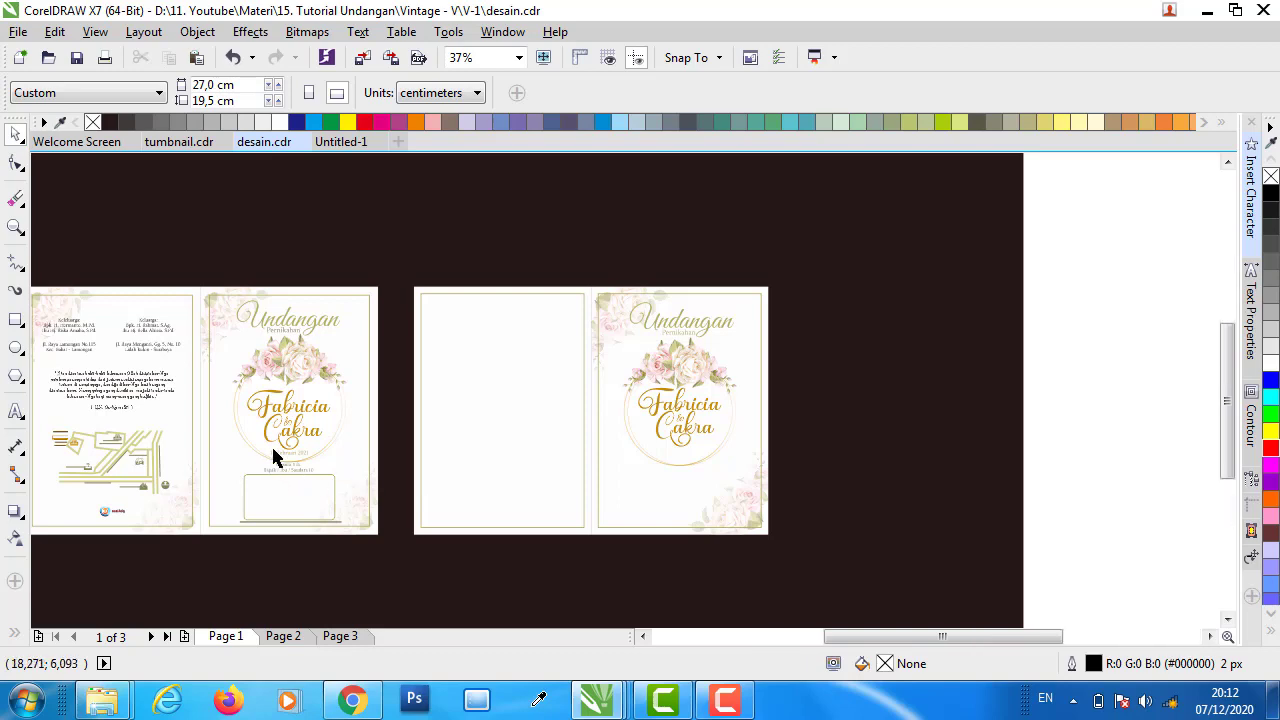
- Add the date 18 Februari 2021 as new text on the blank page
scroll(273, 451, "up", 1)
left_click(298, 457)
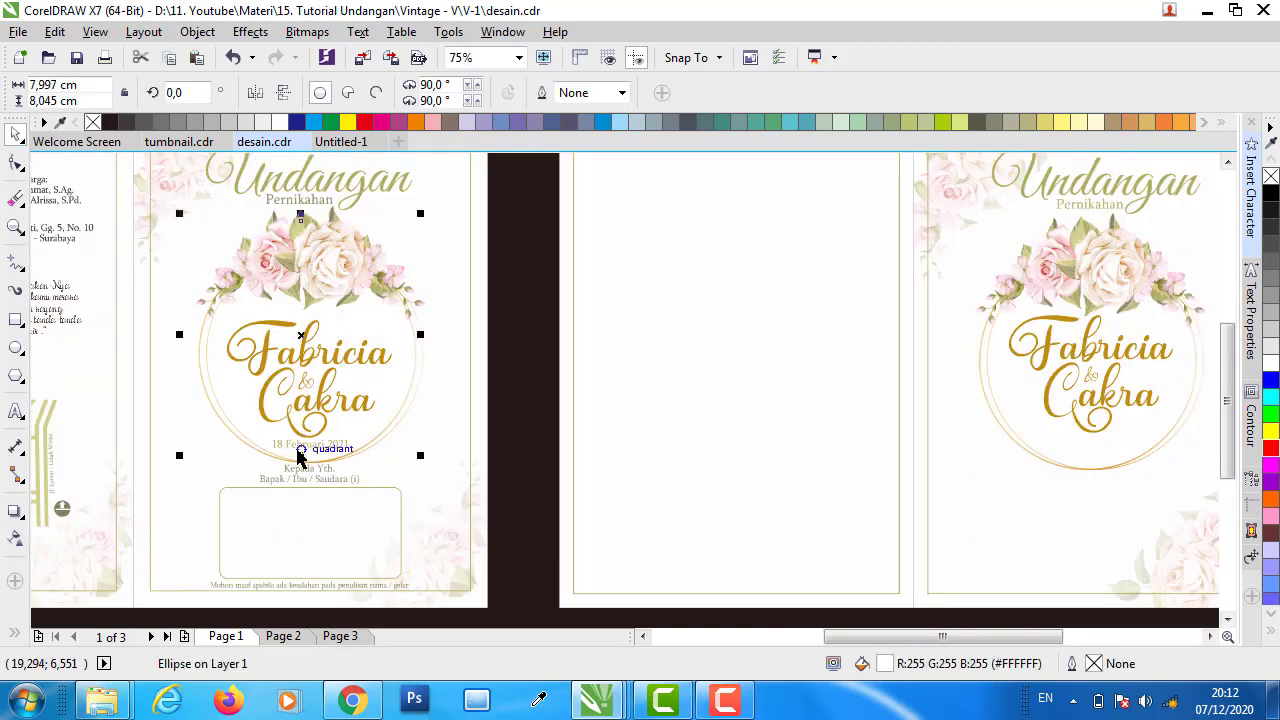
left_click(298, 447)
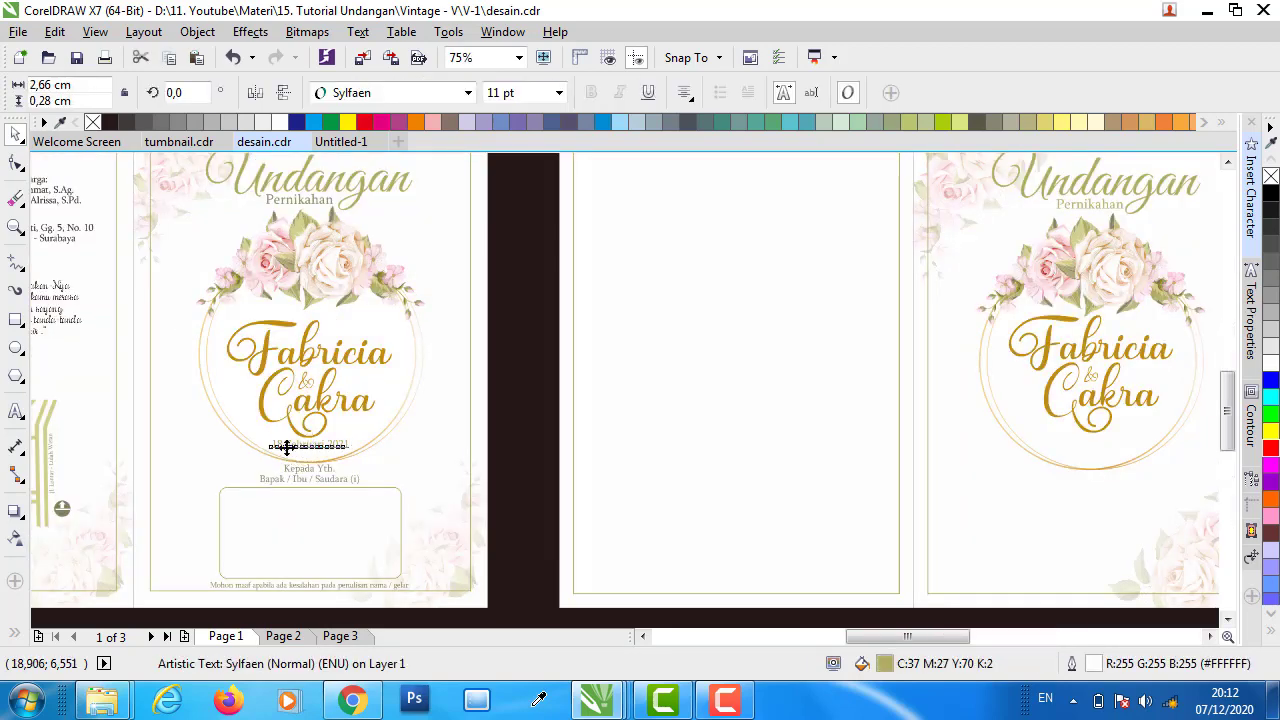
scroll(286, 448, "up", 2)
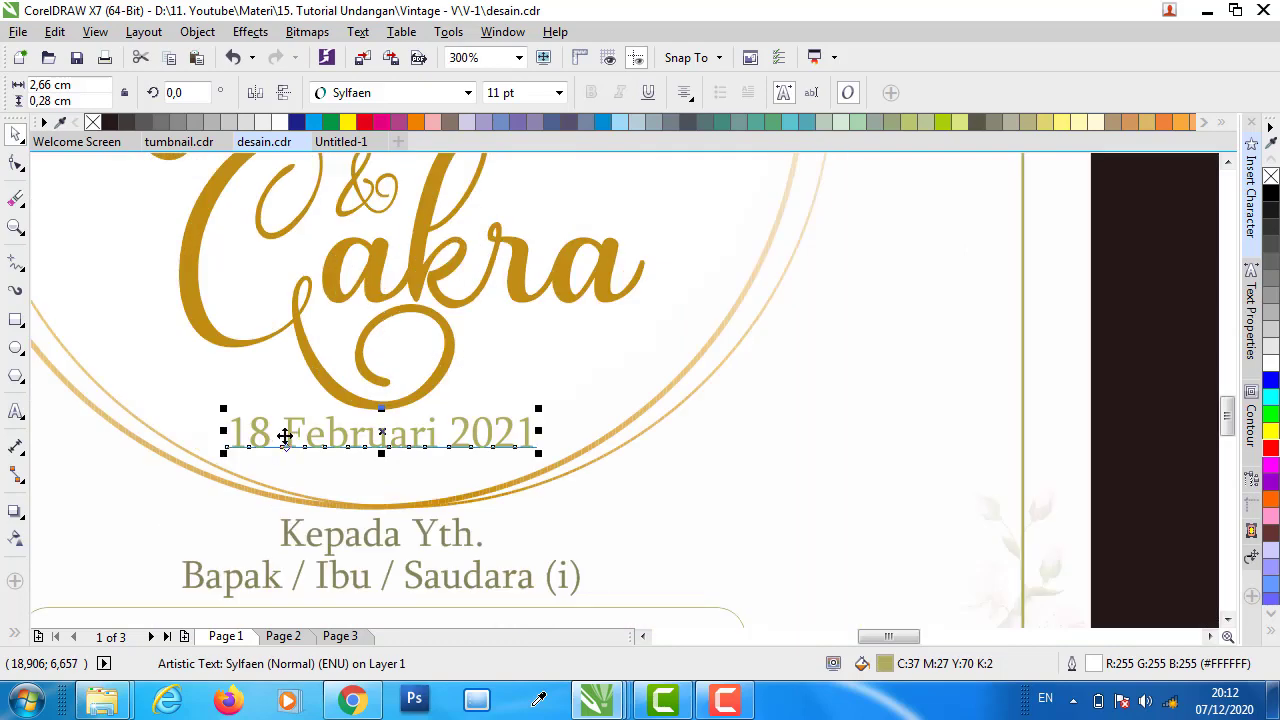
scroll(285, 436, "down", 2)
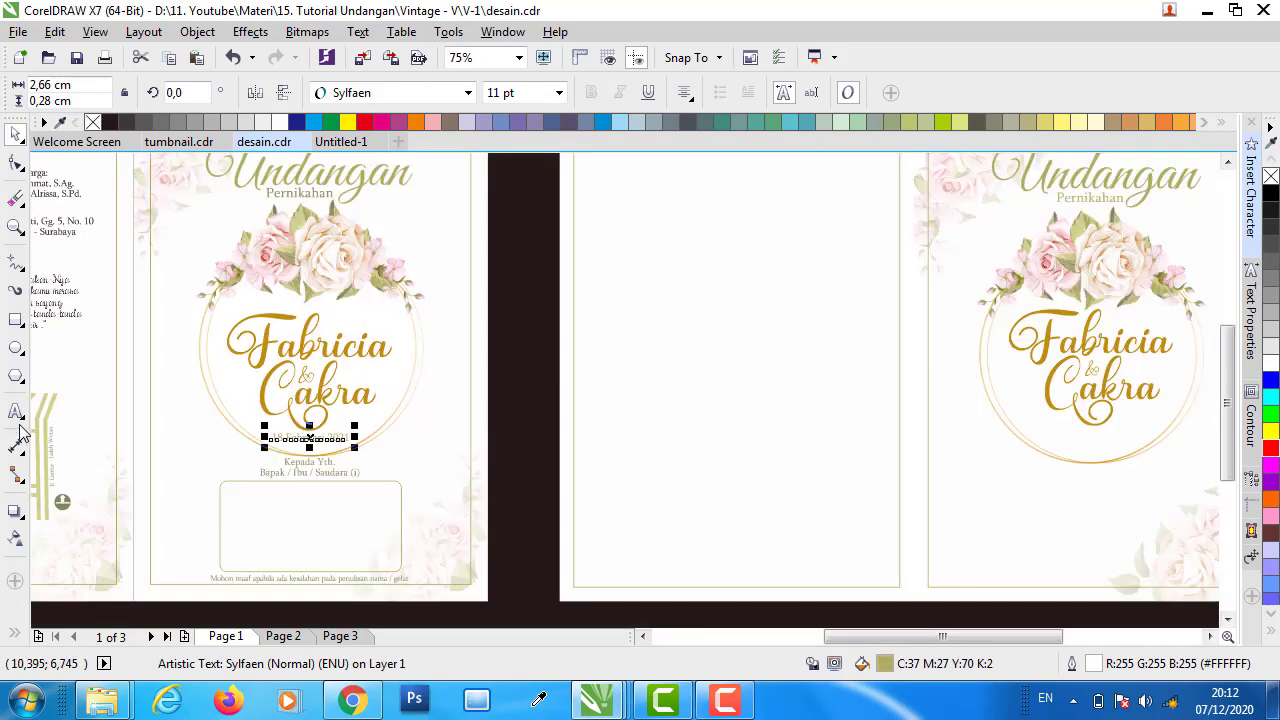
left_click(16, 411)
left_click(633, 424)
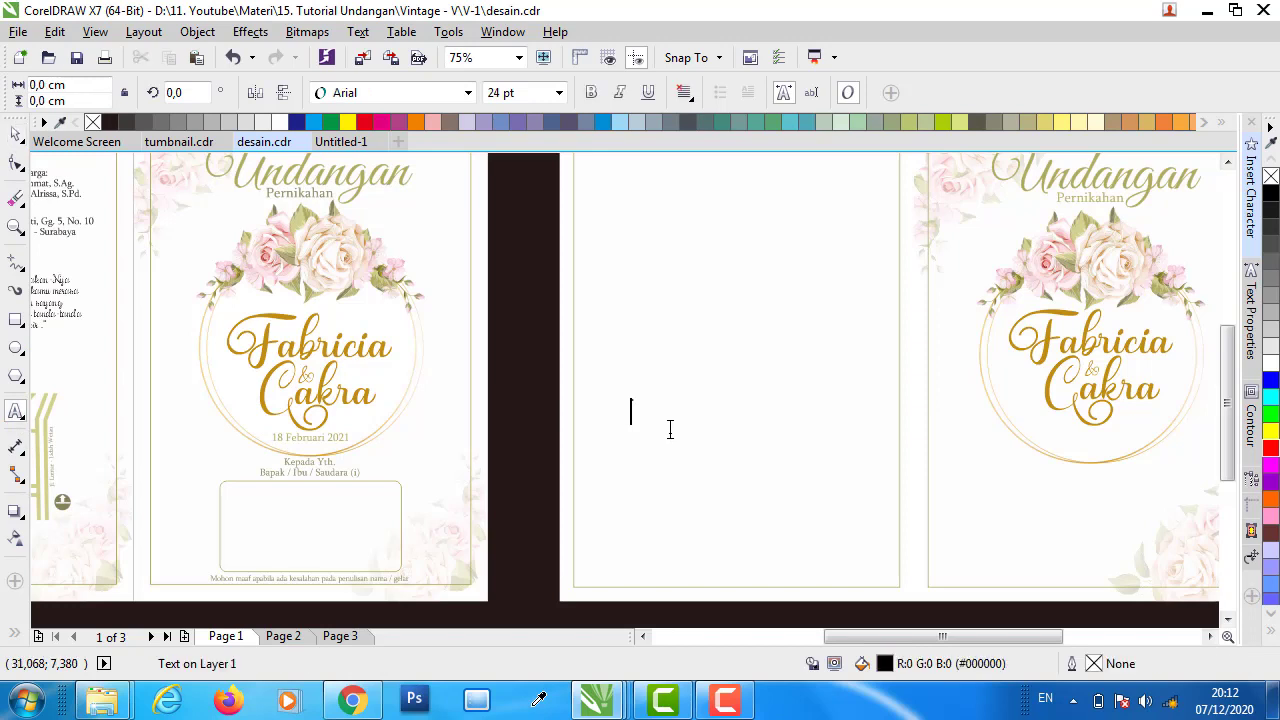
type("18 ")
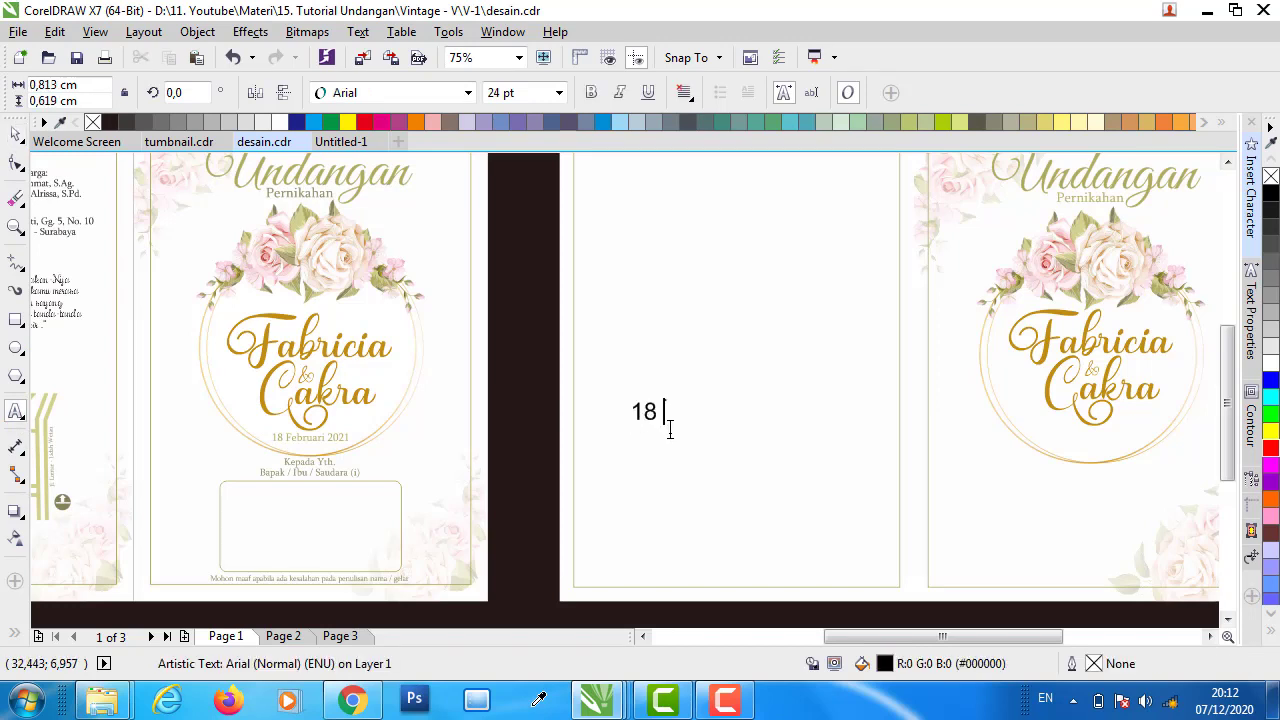
type("Februa")
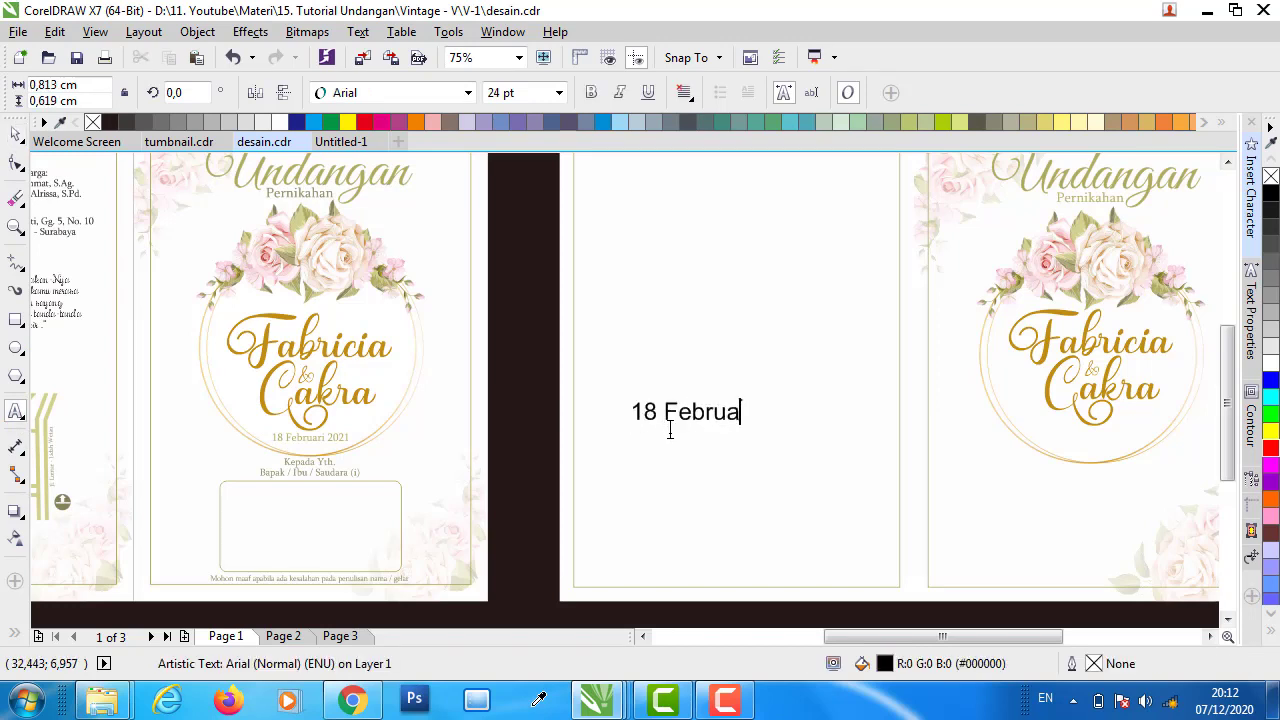
type("ri 2021")
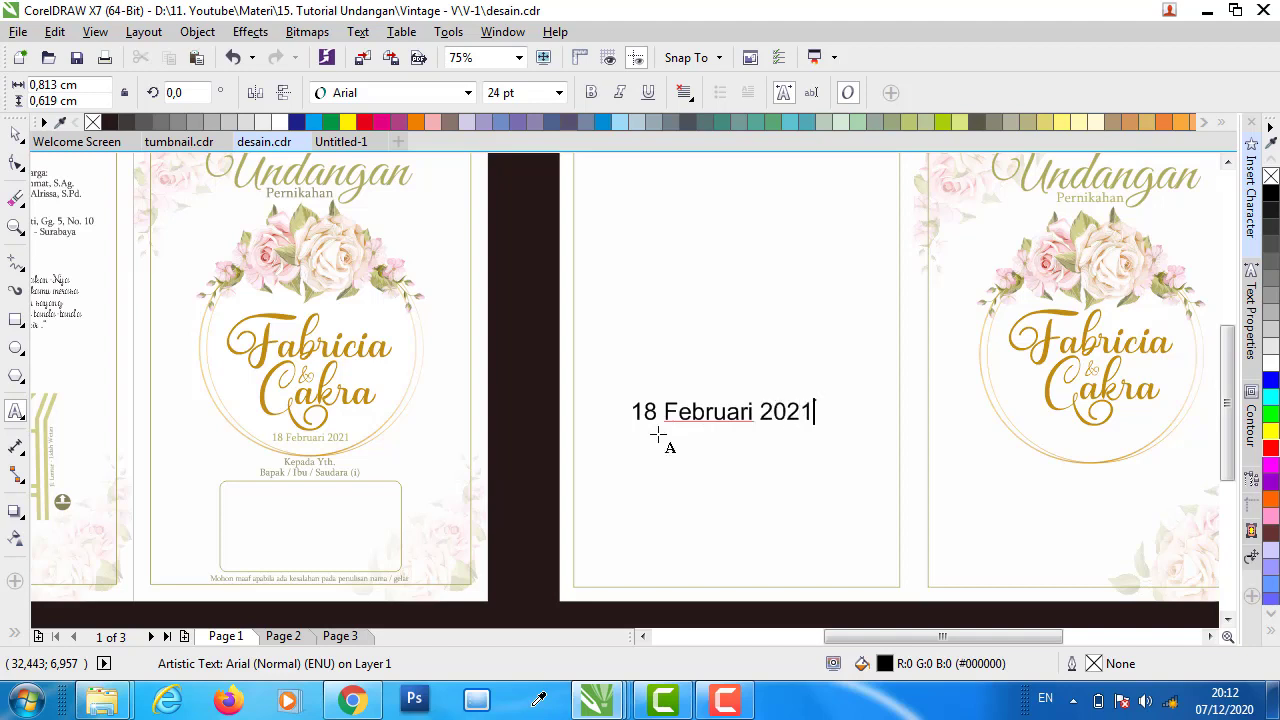
key("ctrl+space")
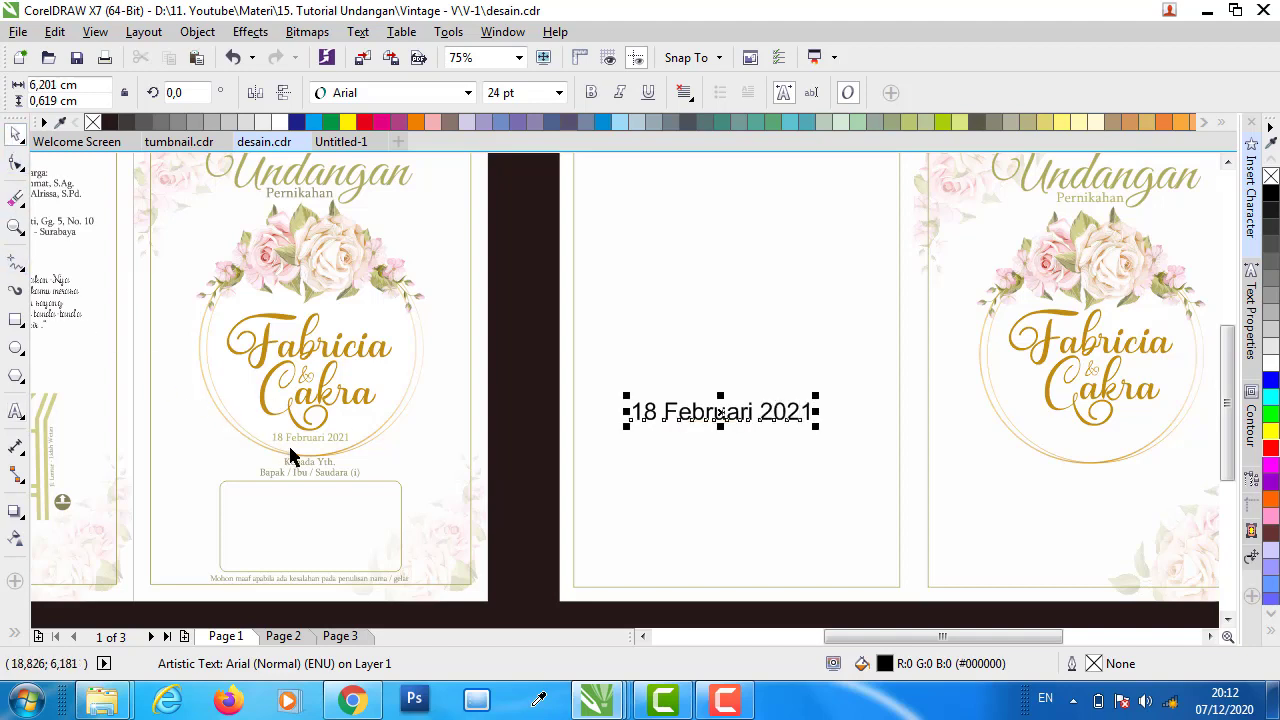
- Set the new date to Sylfaen at 11 pt, matching the original date
left_click(297, 439)
left_click(692, 414)
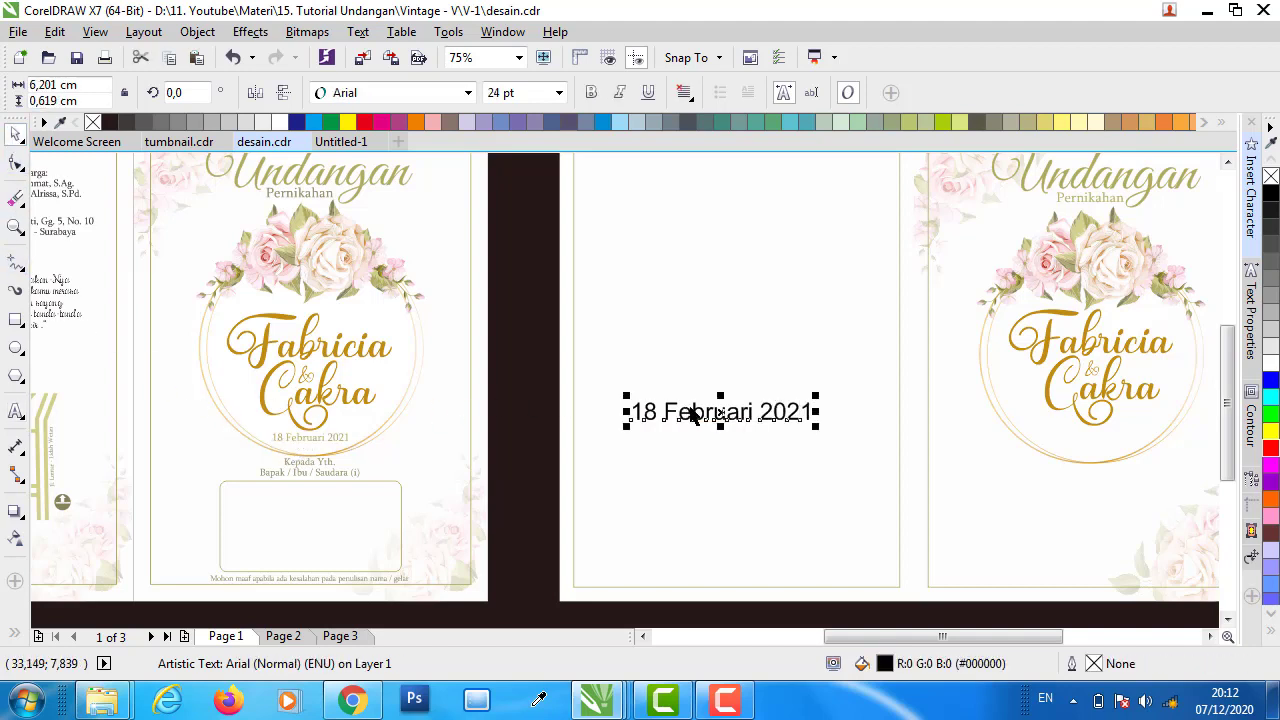
left_click(467, 92)
left_click(412, 138)
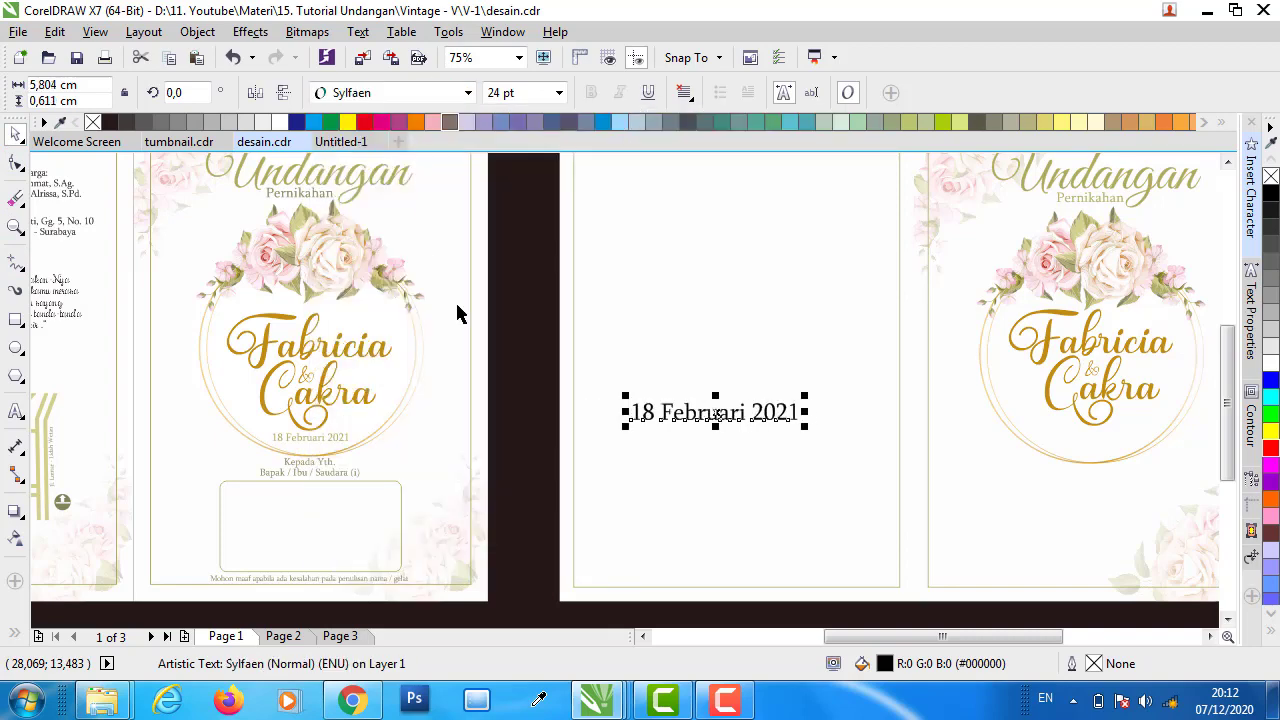
left_click(334, 437)
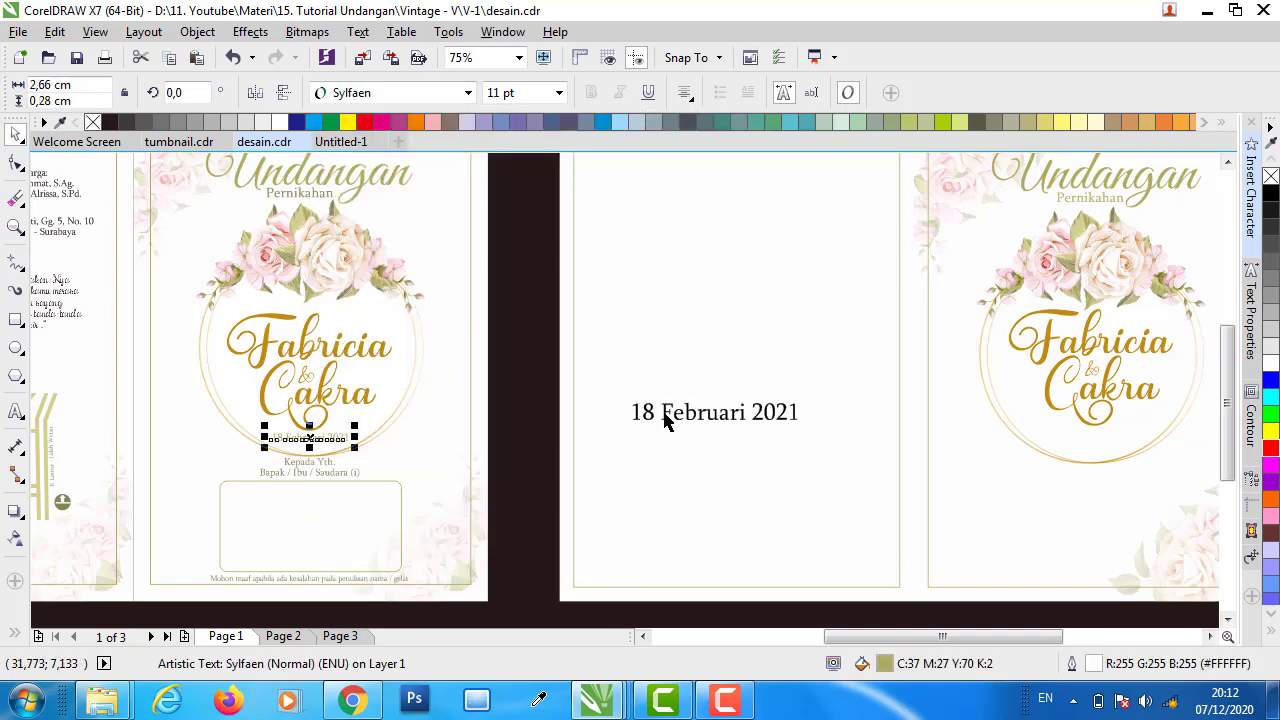
left_click(666, 420)
left_click(558, 92)
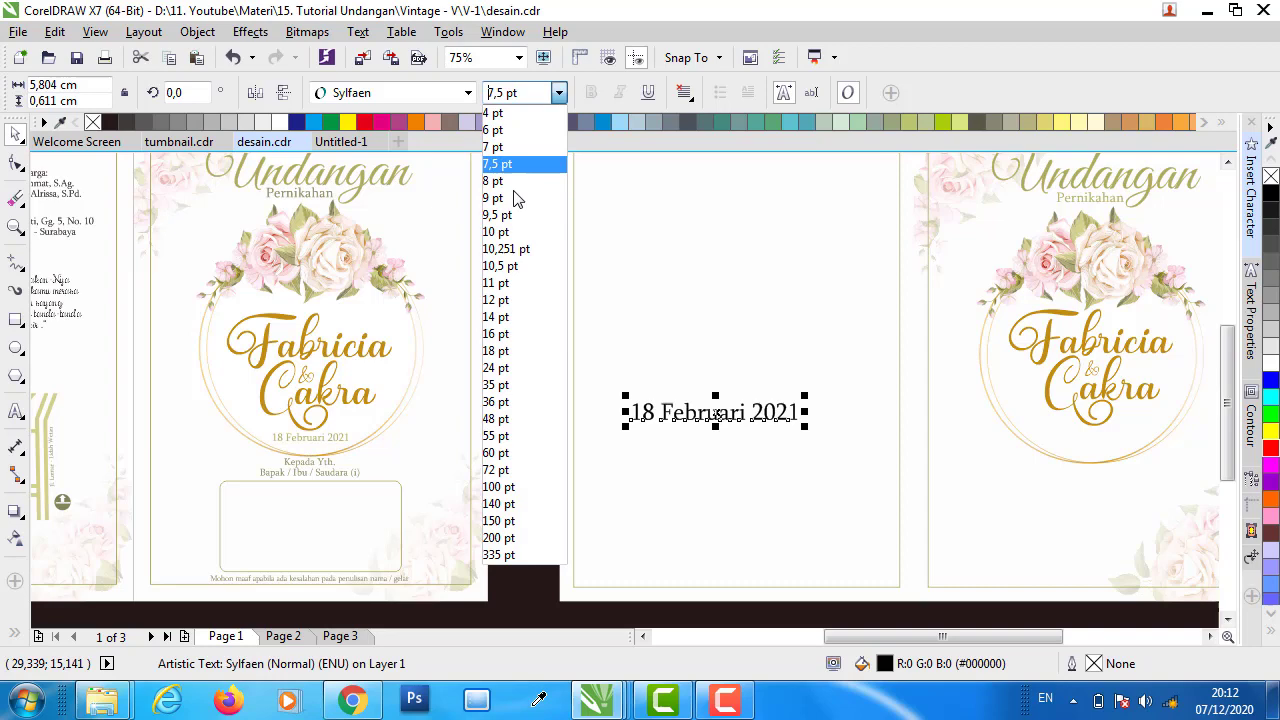
left_click(500, 283)
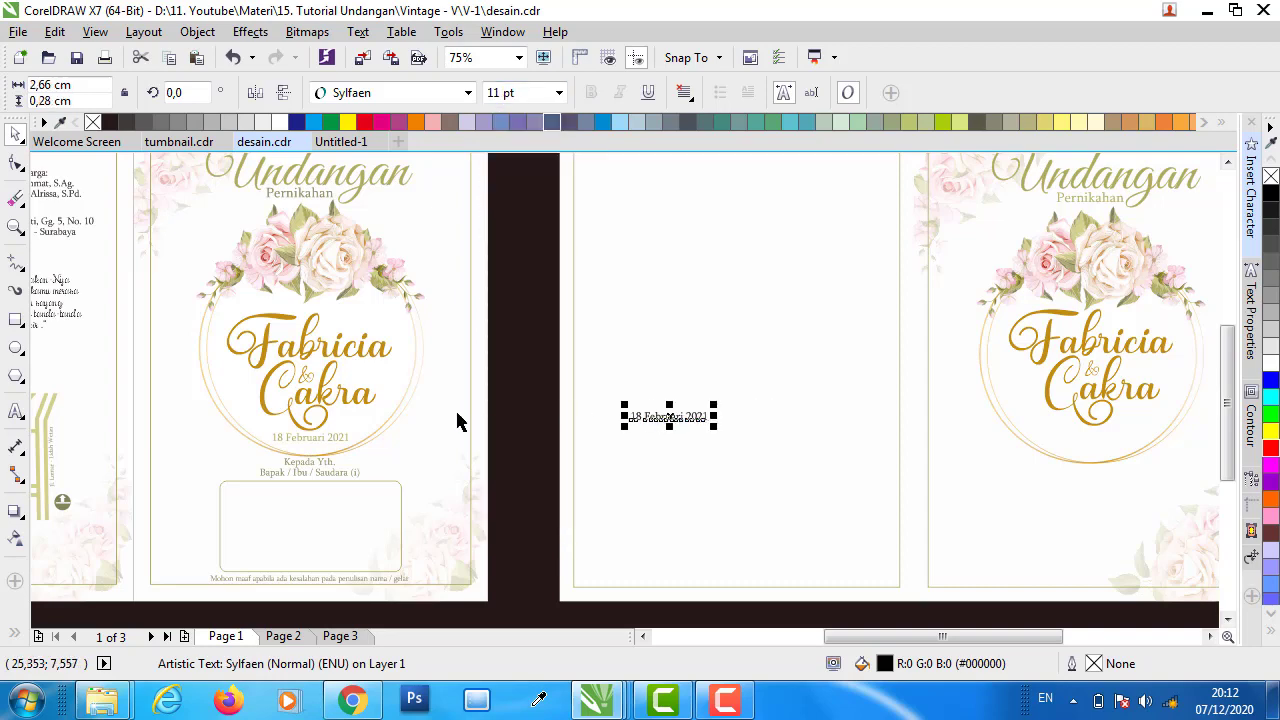
key("i")
scroll(343, 455, "up", 3)
scroll(343, 430, "up", 3)
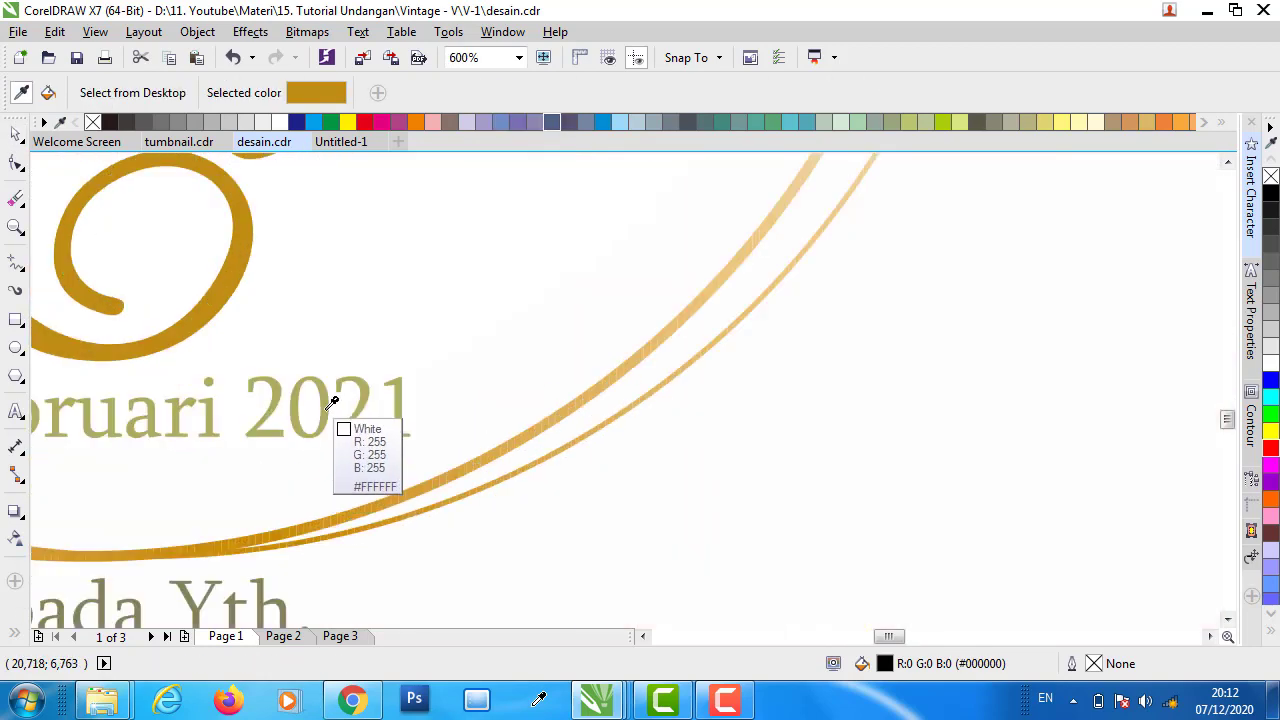
- Color the new date with the olive sampled from the original date
left_click(334, 408)
scroll(337, 423, "down", 4)
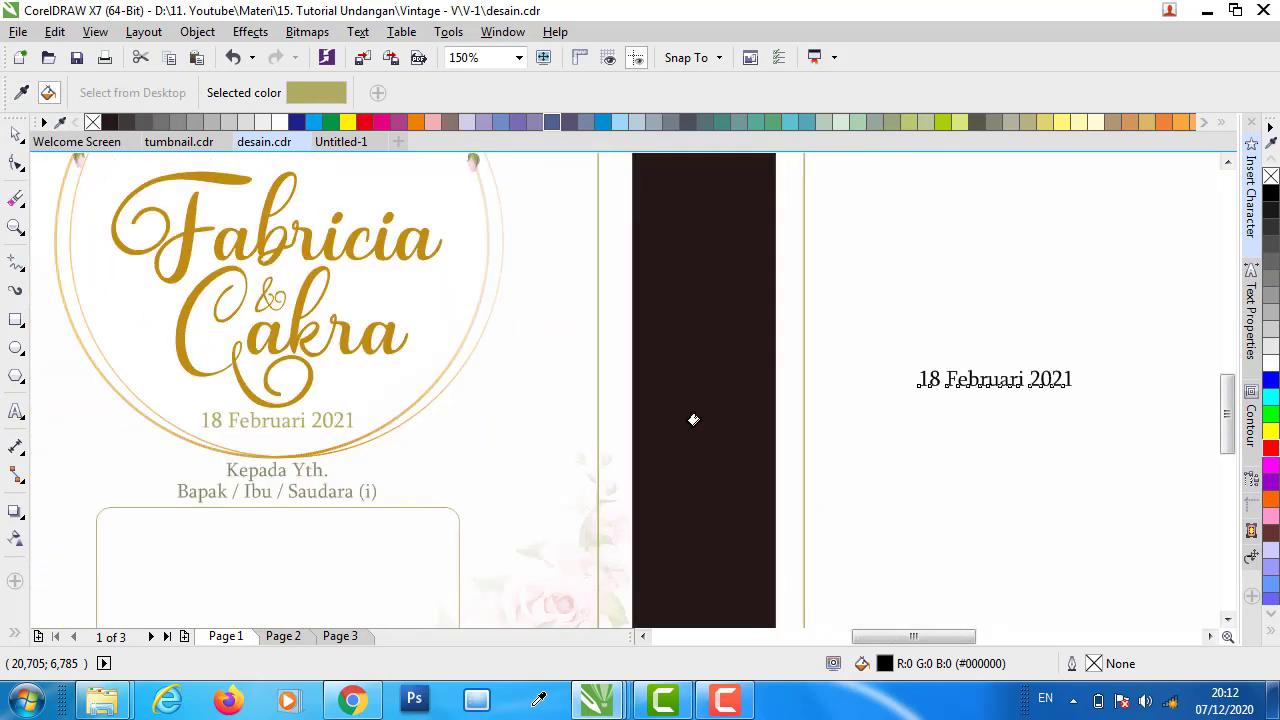
scroll(1054, 383, "up", 4)
left_click(962, 380)
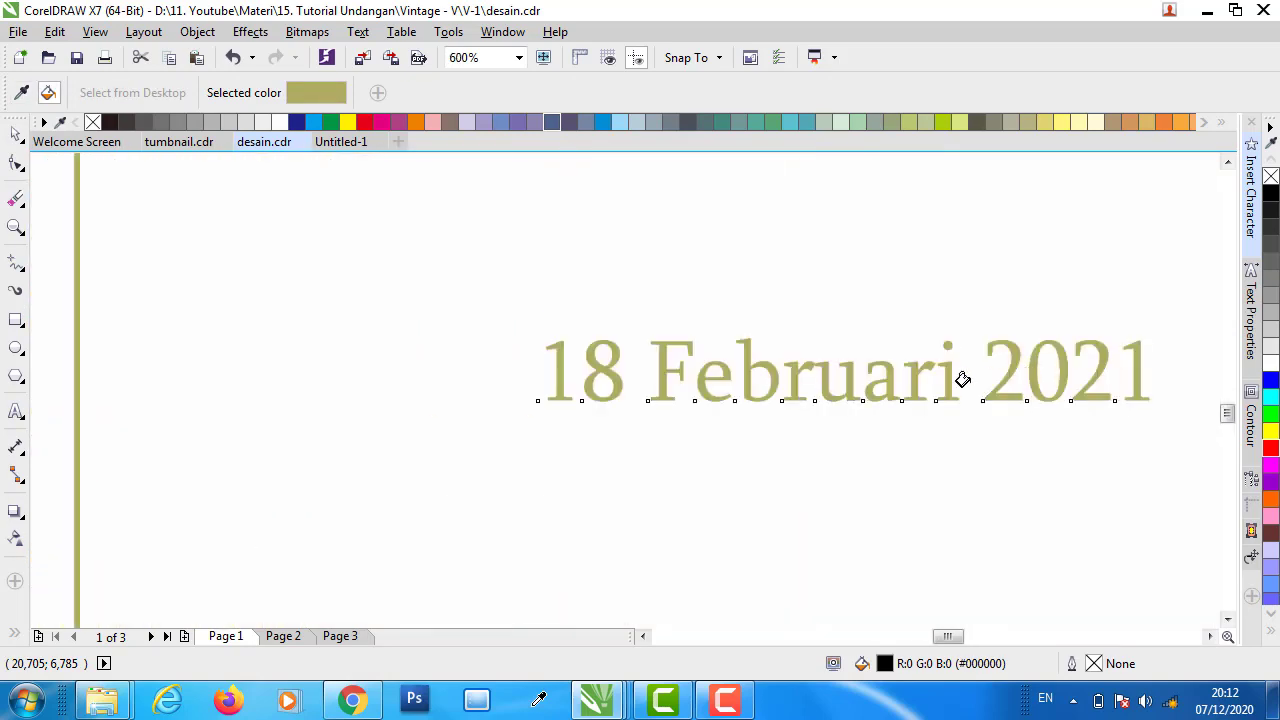
- Move the date beneath the names inside the second cover's gold circle
left_click(16, 133)
scroll(202, 455, "down", 4)
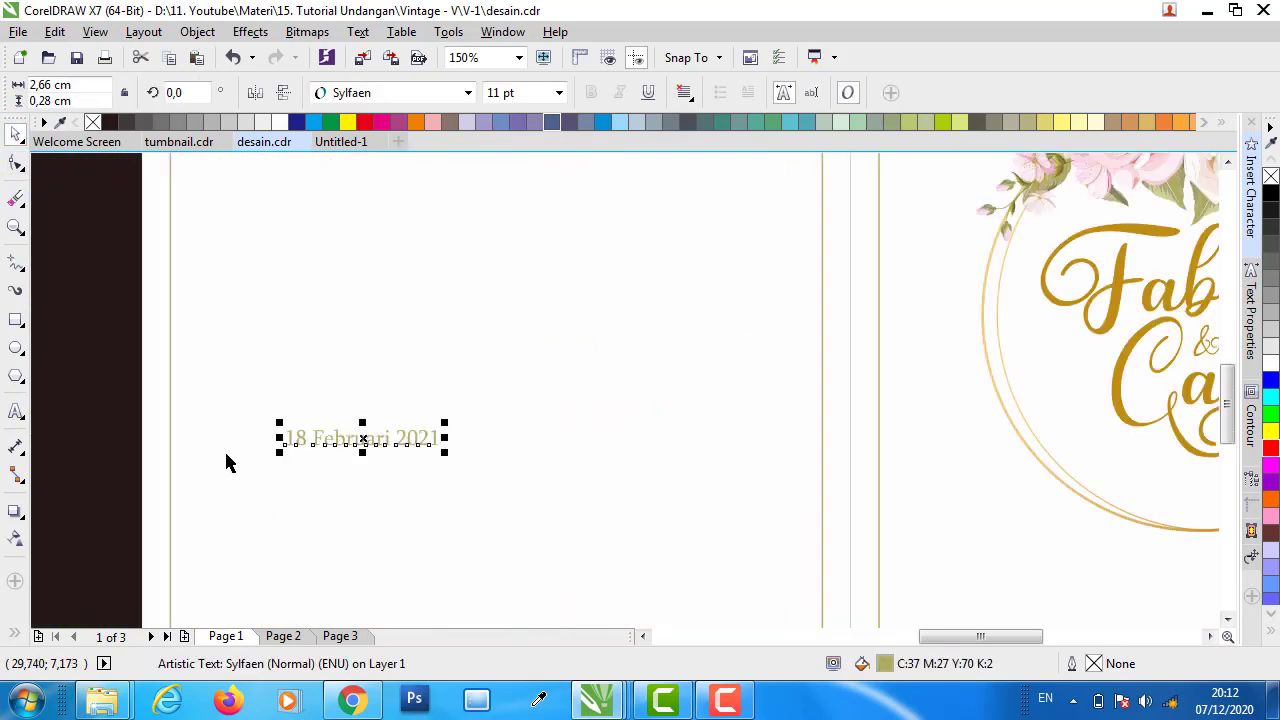
mouse_move(343, 443)
left_mouse_down()
mouse_move(706, 440)
mouse_move(766, 457)
left_mouse_up()
scroll(343, 443, "down", 2)
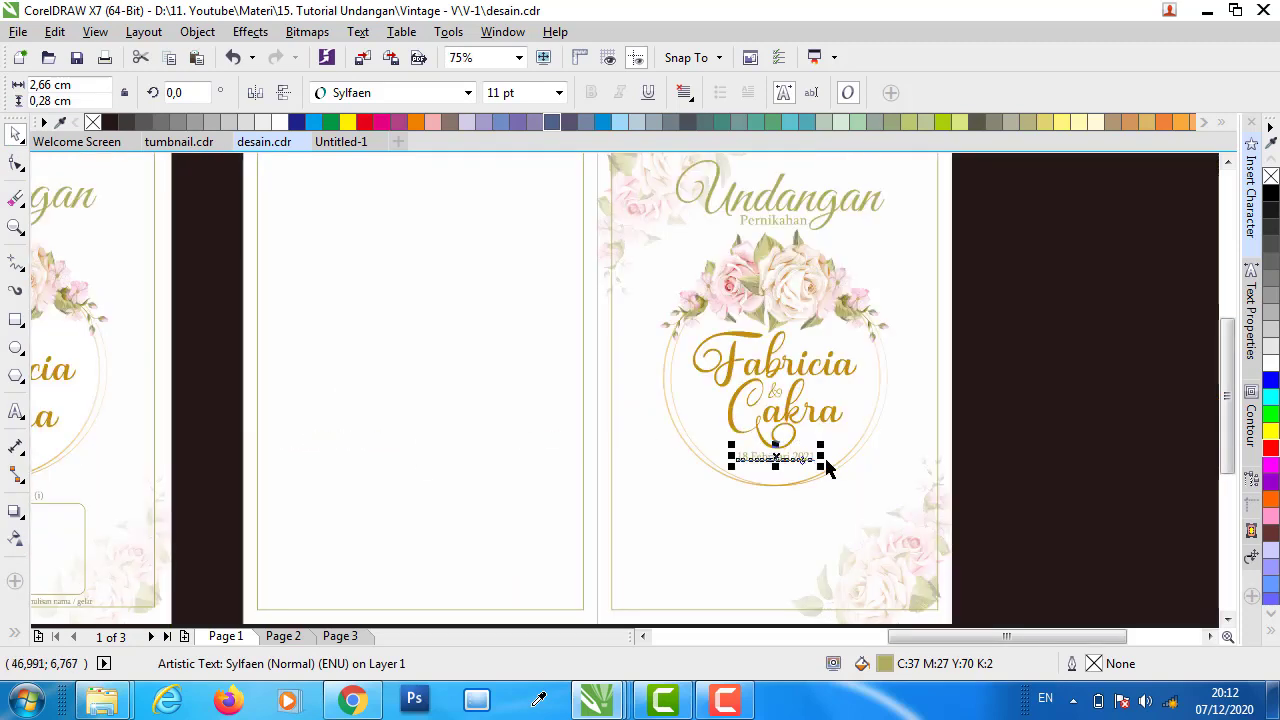
left_click(842, 432)
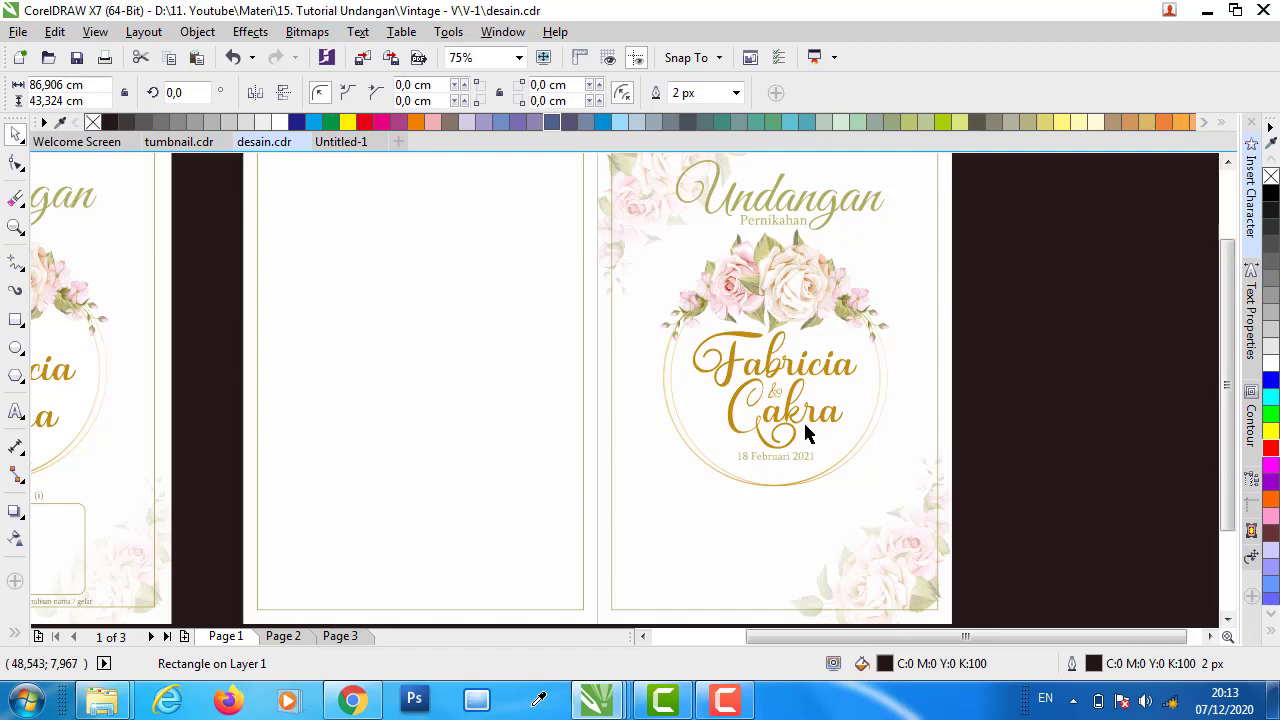
scroll(806, 432, "down", 2)
left_click(1145, 380)
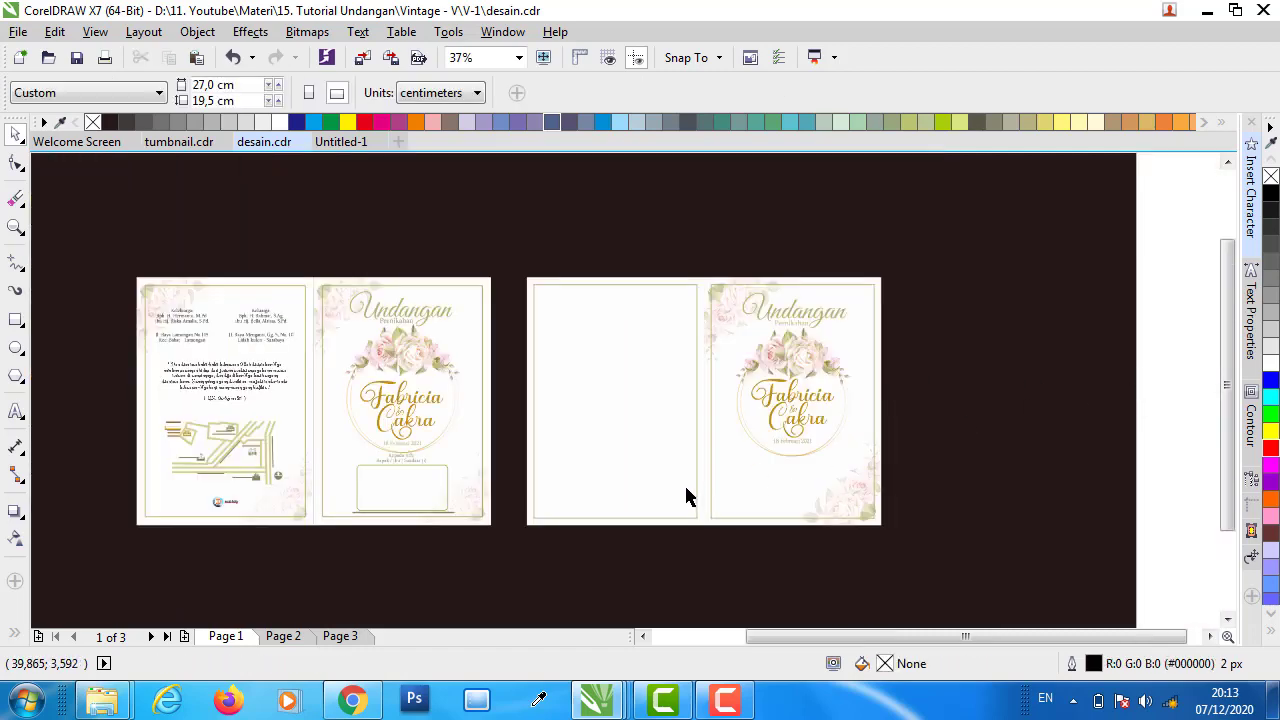
- Draw a new rectangle beside the first cover's address box
scroll(460, 487, "up", 2)
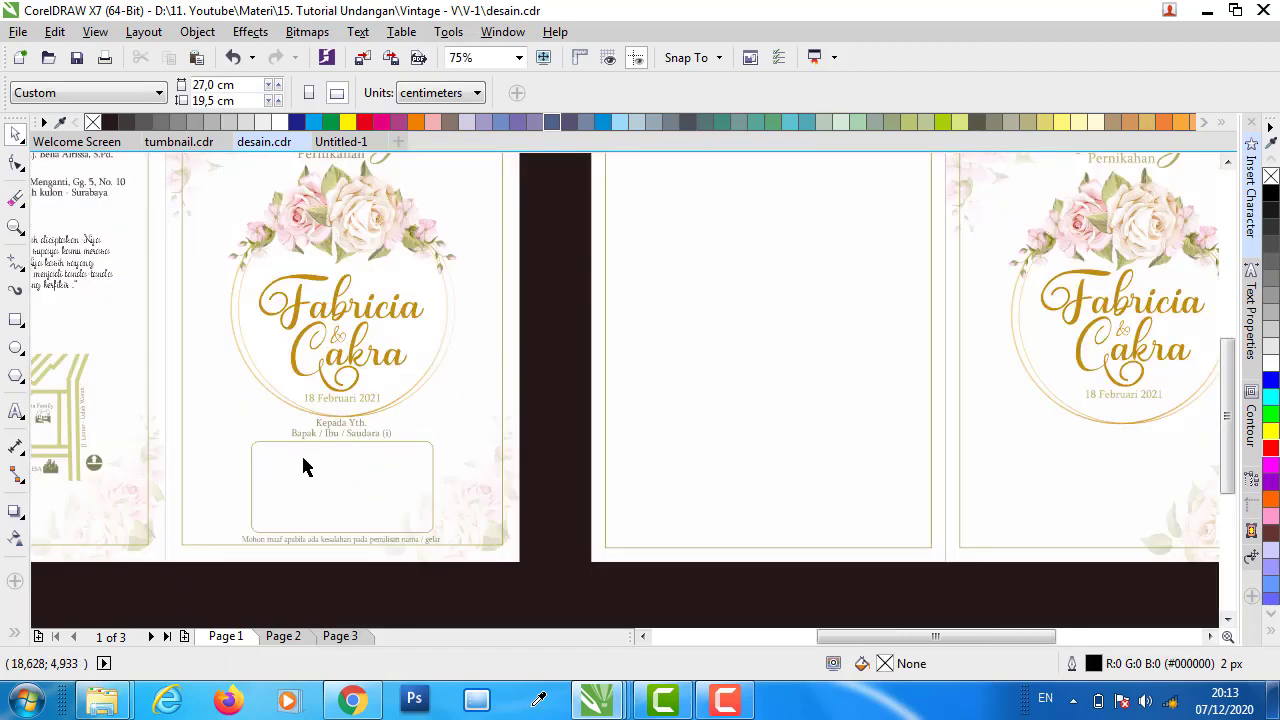
left_click(292, 478)
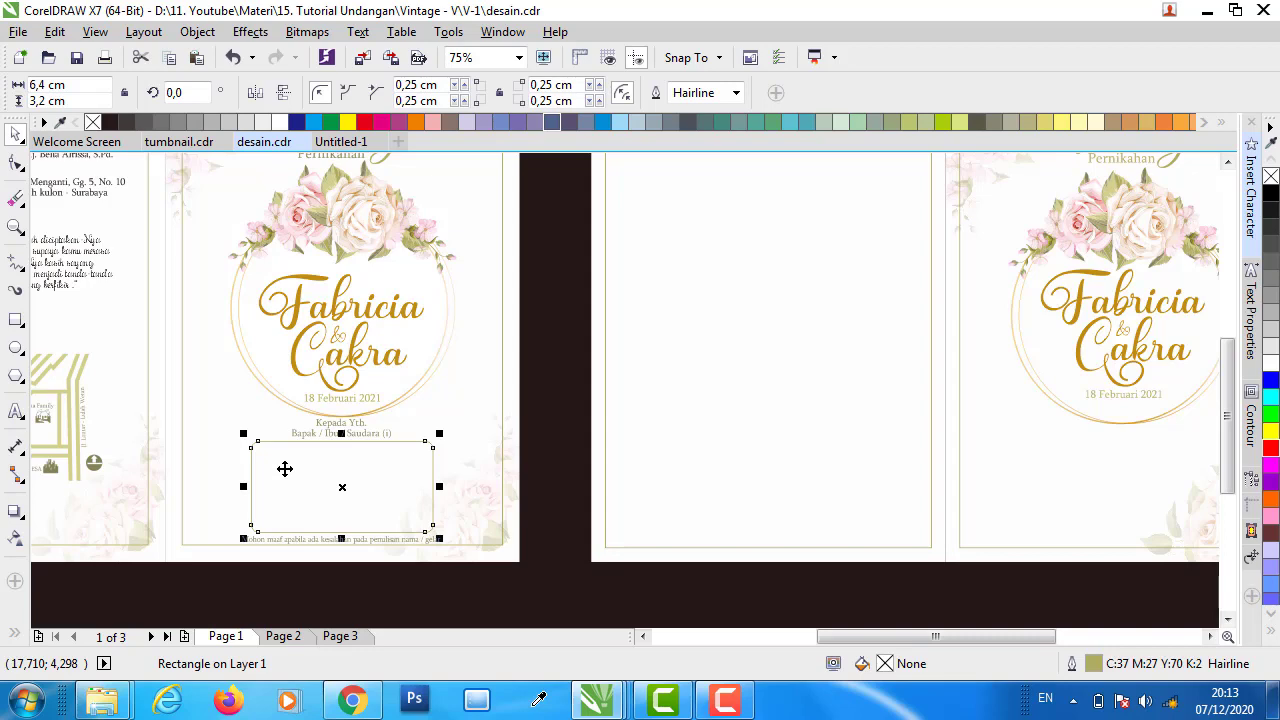
scroll(254, 537, "up", 2)
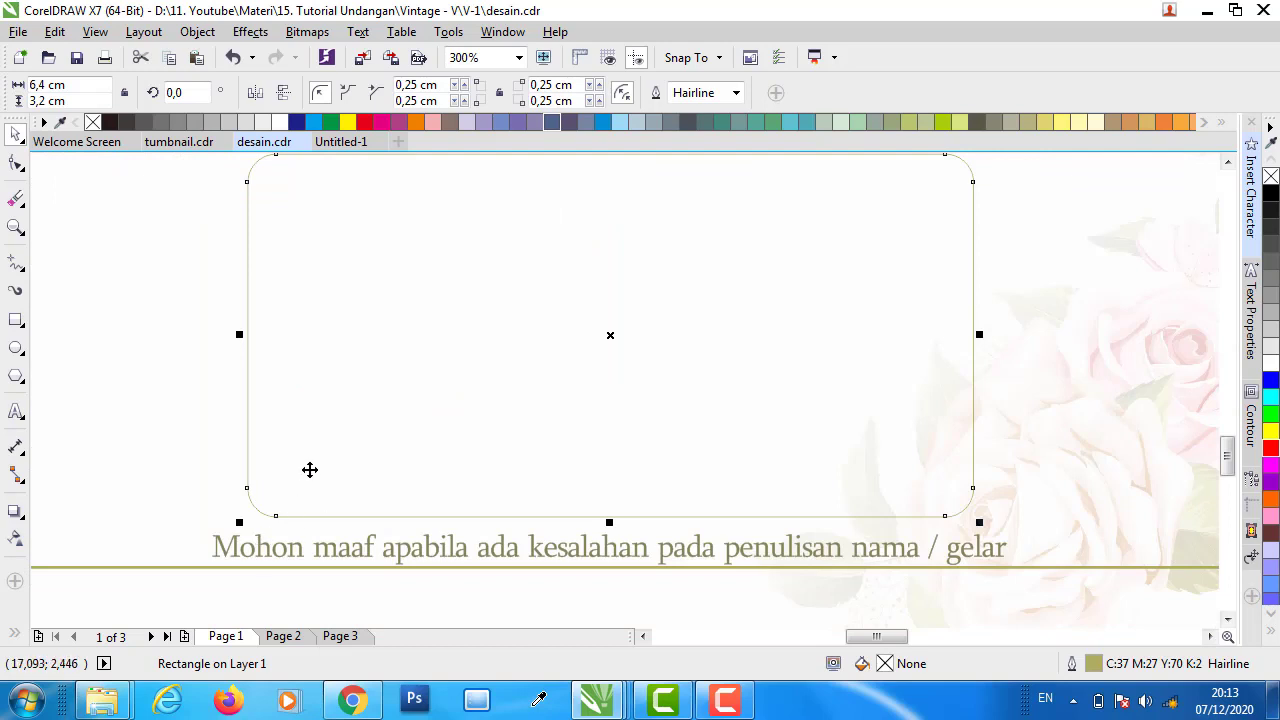
scroll(390, 380, "down", 1)
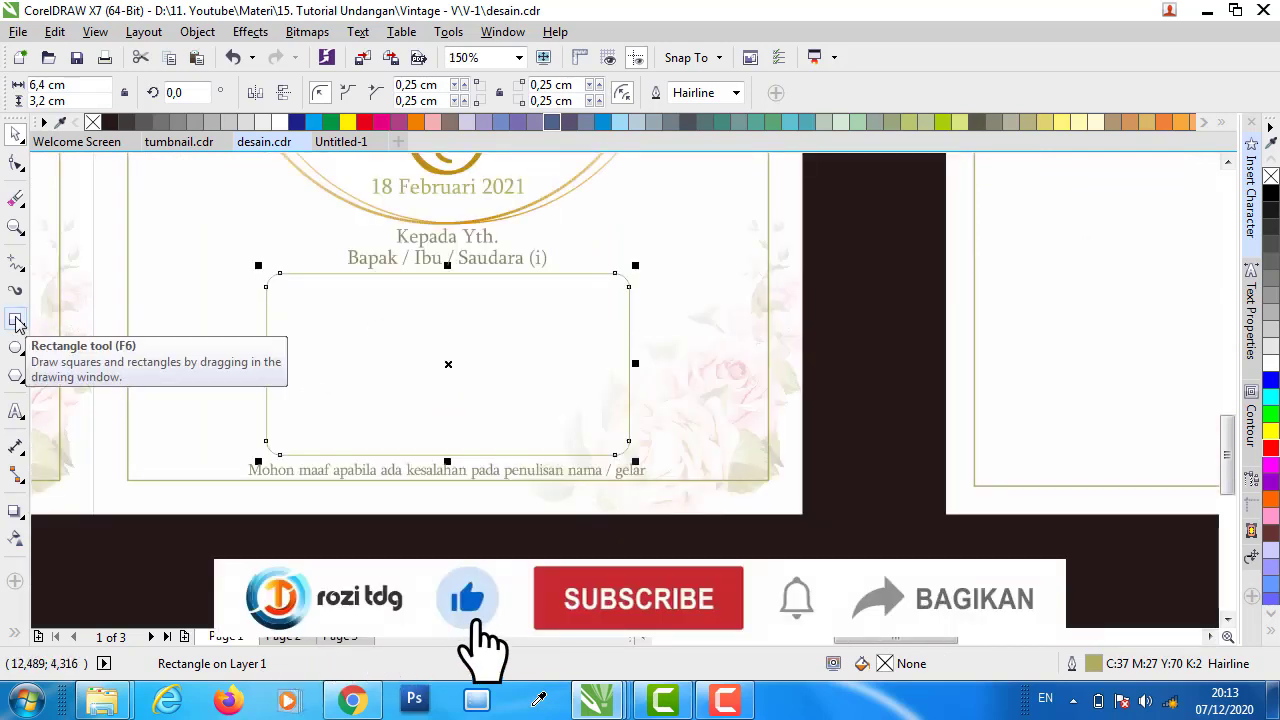
left_click(16, 320)
left_click_drag(699, 277, 1056, 461)
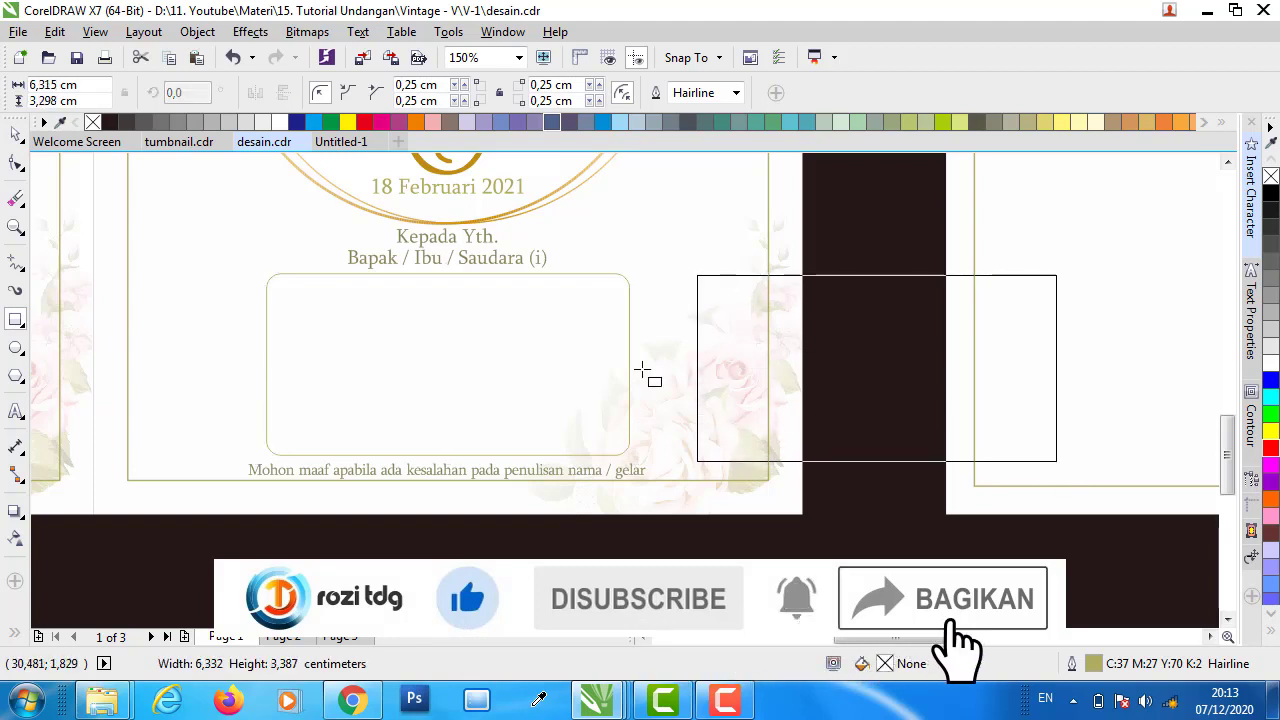
left_click(15, 133)
- Size the new rectangle to 6,4 cm wide by 3,2 cm high
left_click(306, 283)
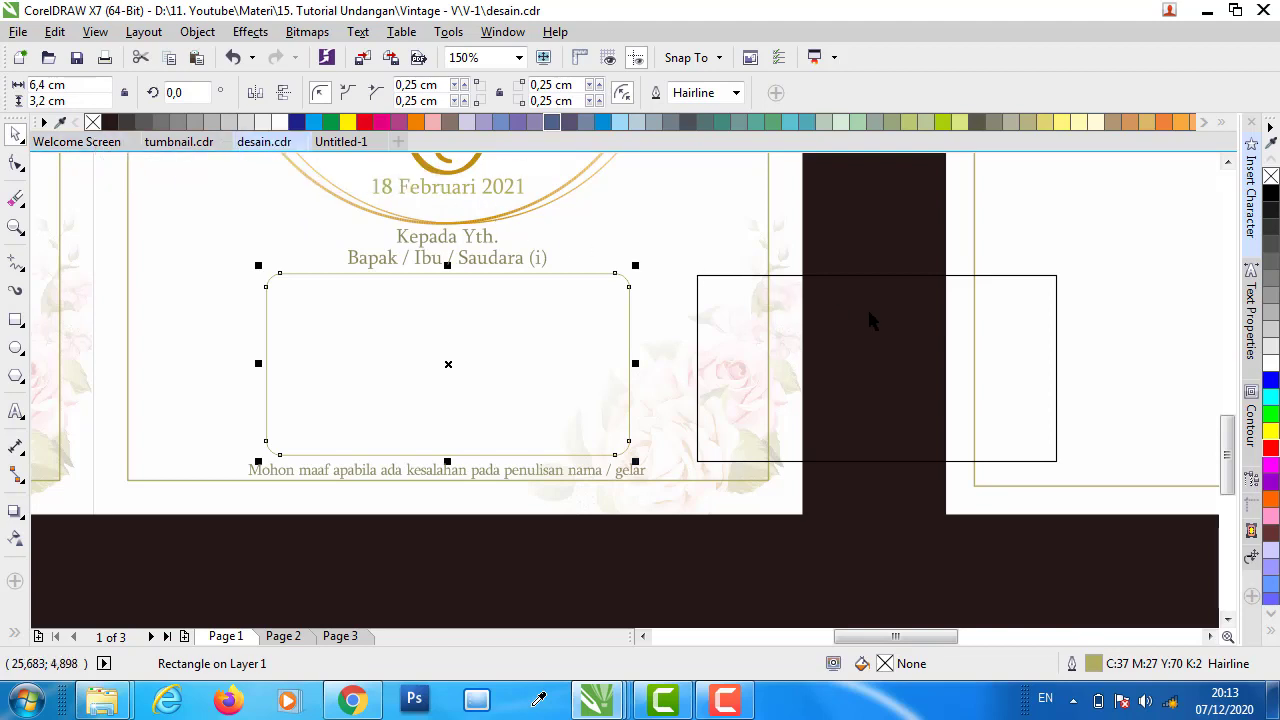
left_click(793, 320)
left_click(52, 85)
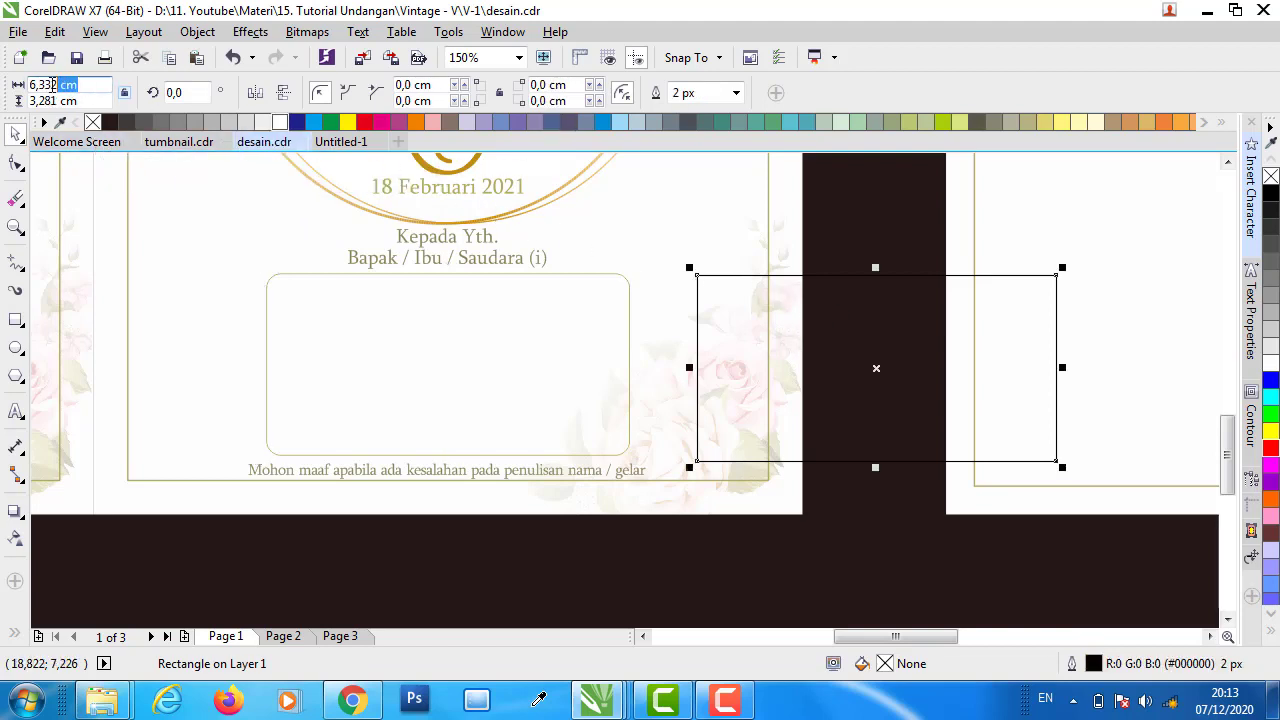
type("4")
key("Return")
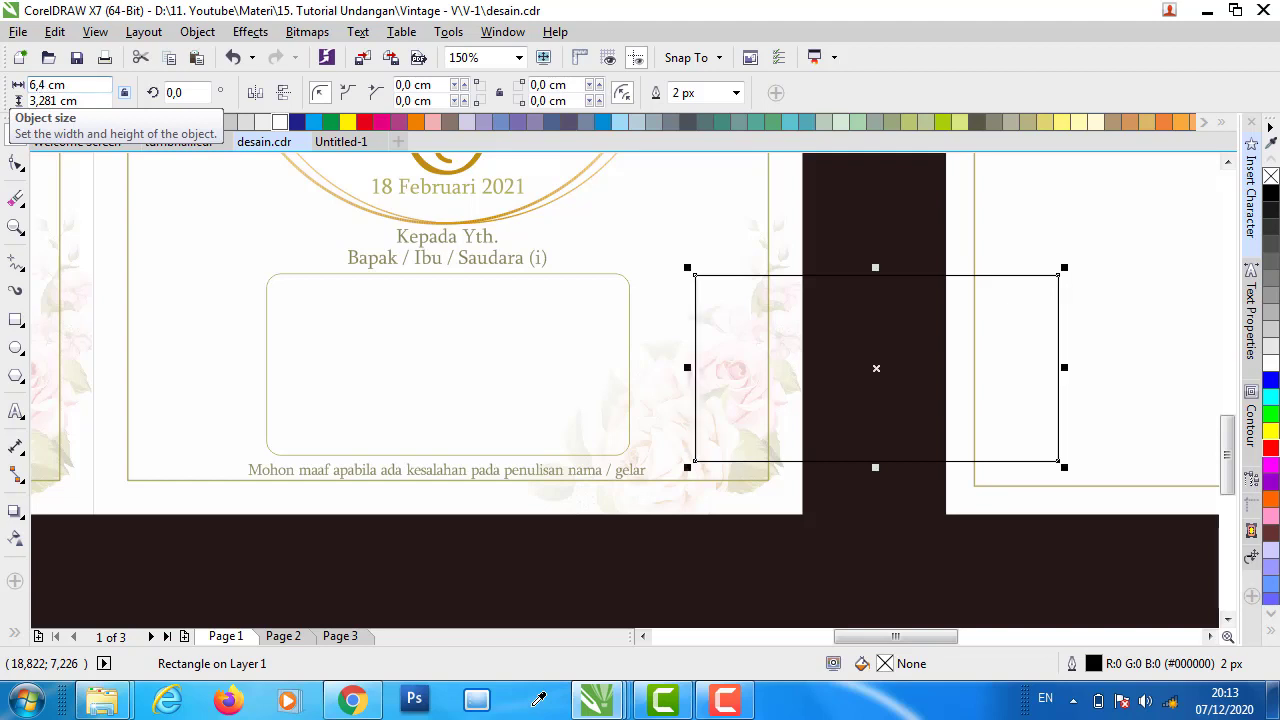
left_click(32, 104)
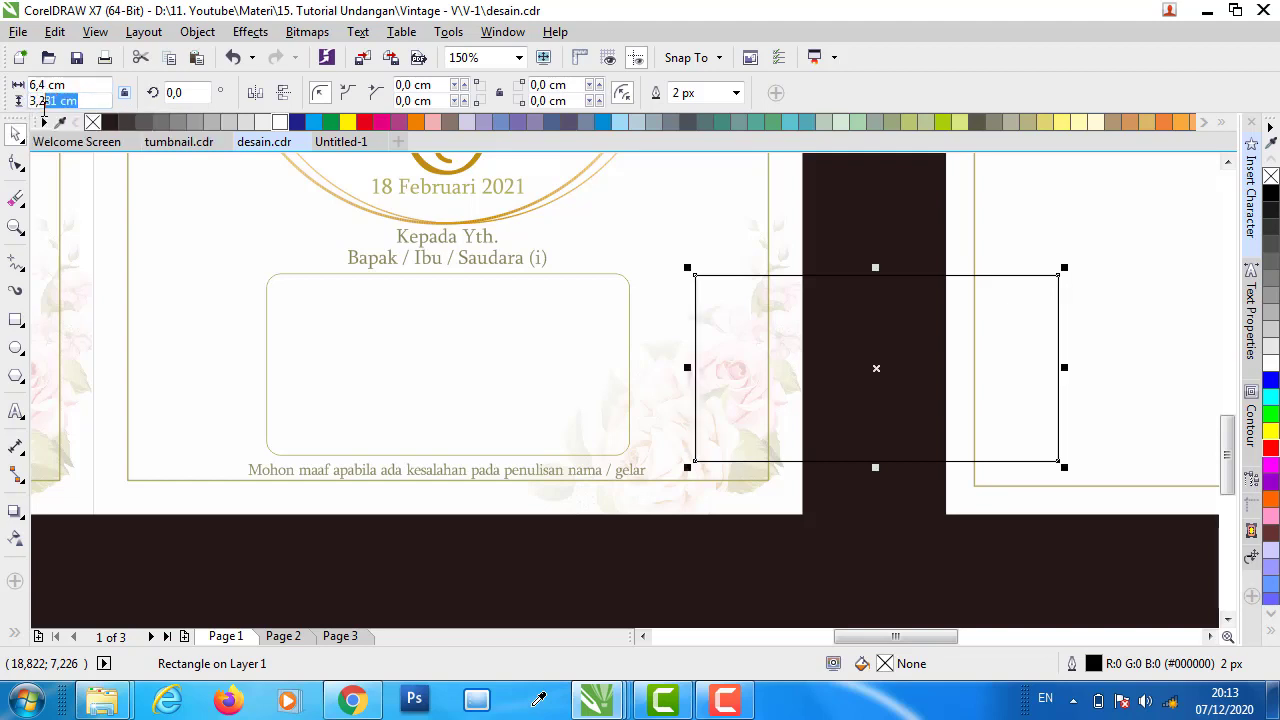
type("2")
key("Return")
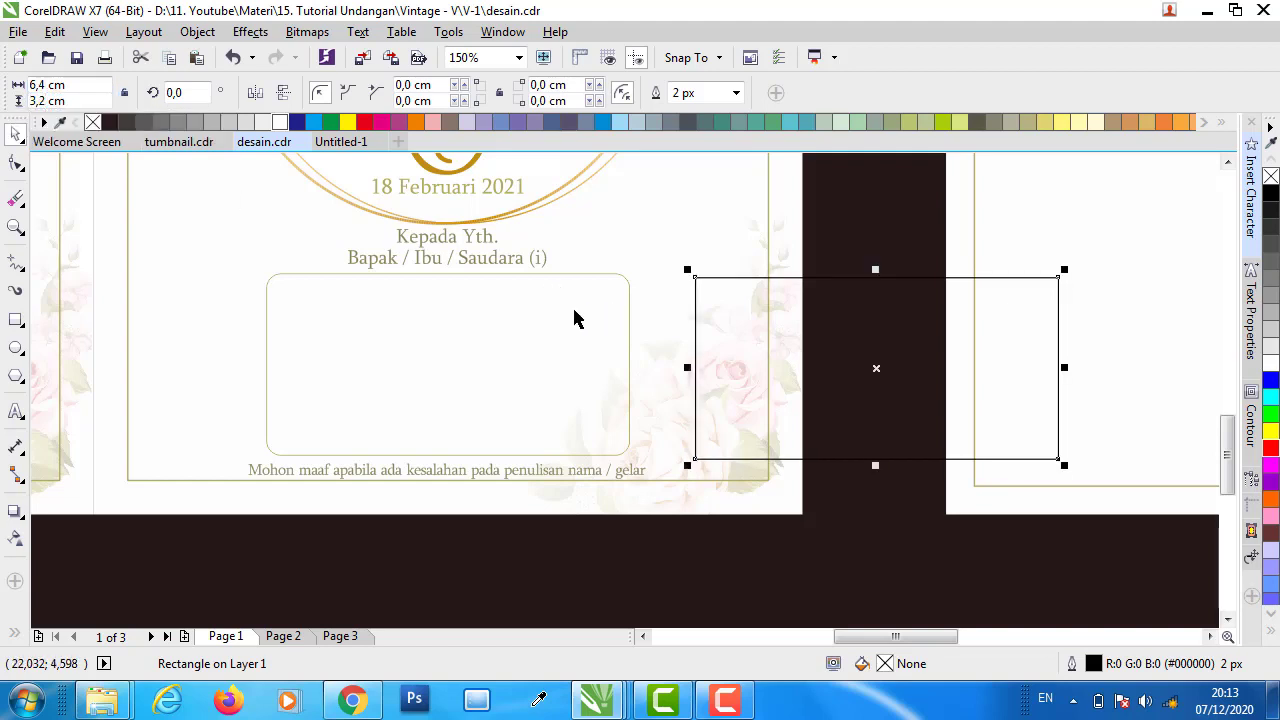
- Round all the rectangle's corners to a 0,25 cm radius
left_click(630, 280)
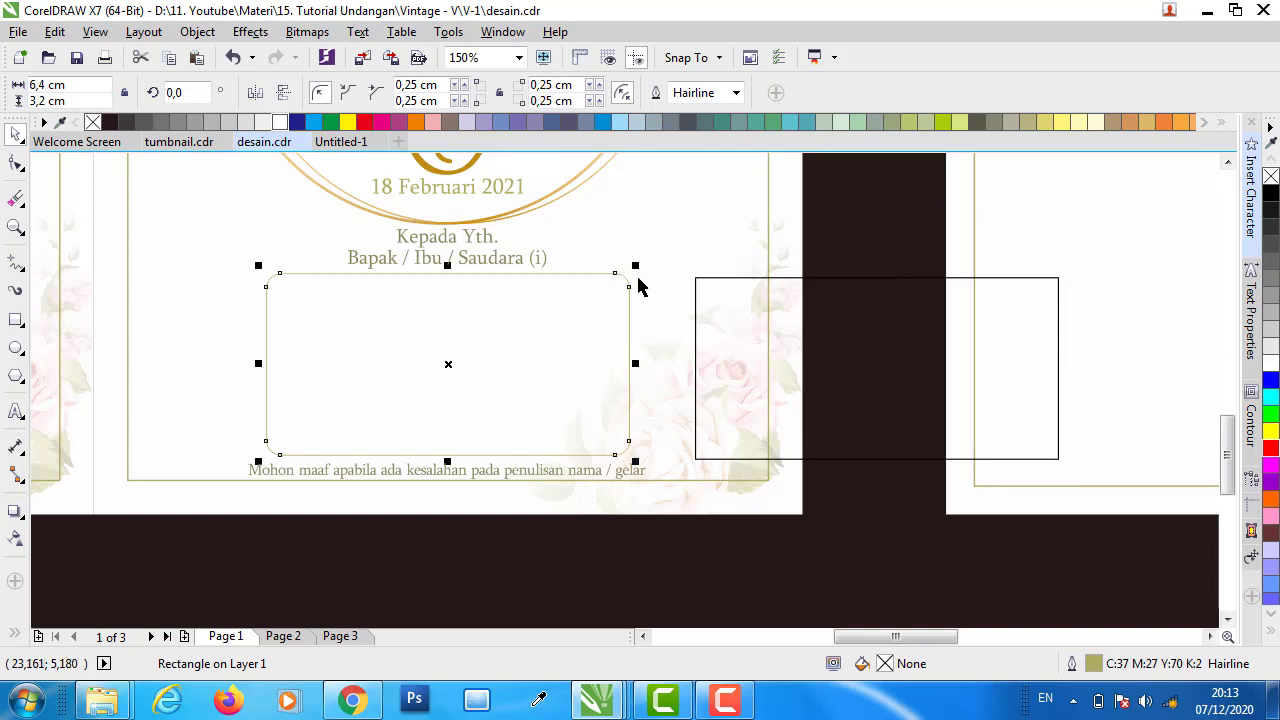
left_click(827, 297)
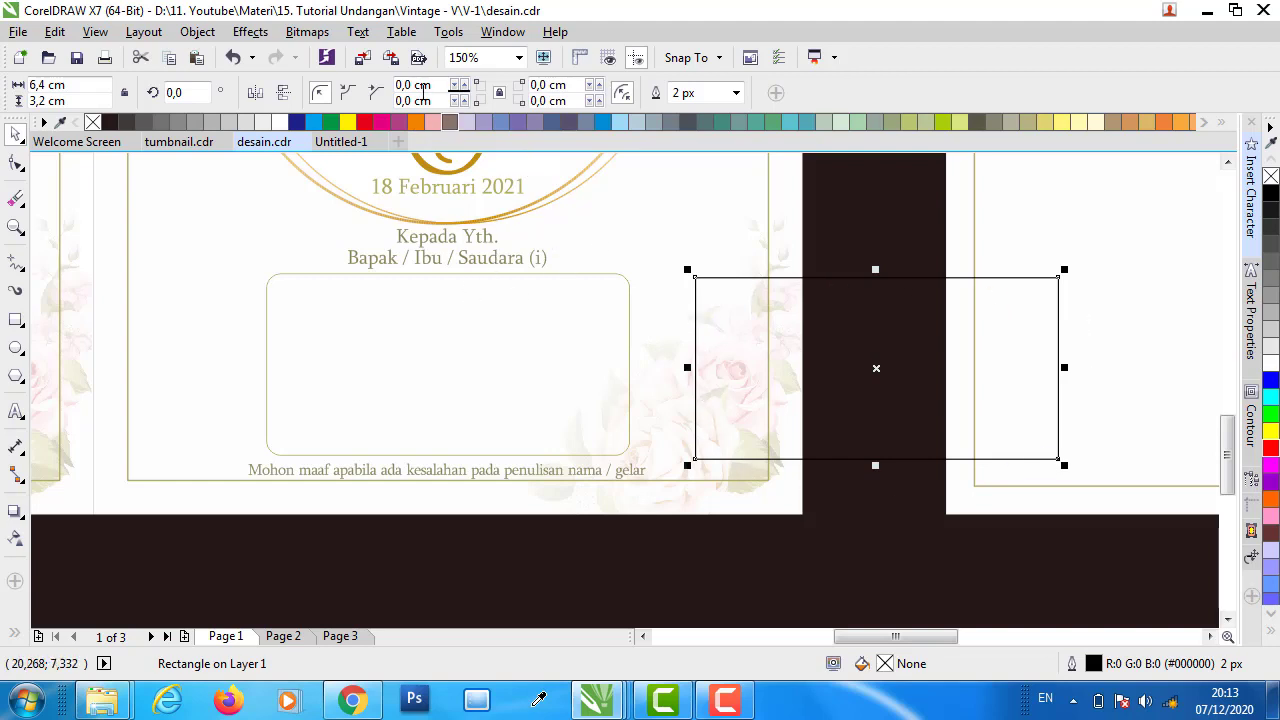
left_click(410, 88)
type("5")
key("Return")
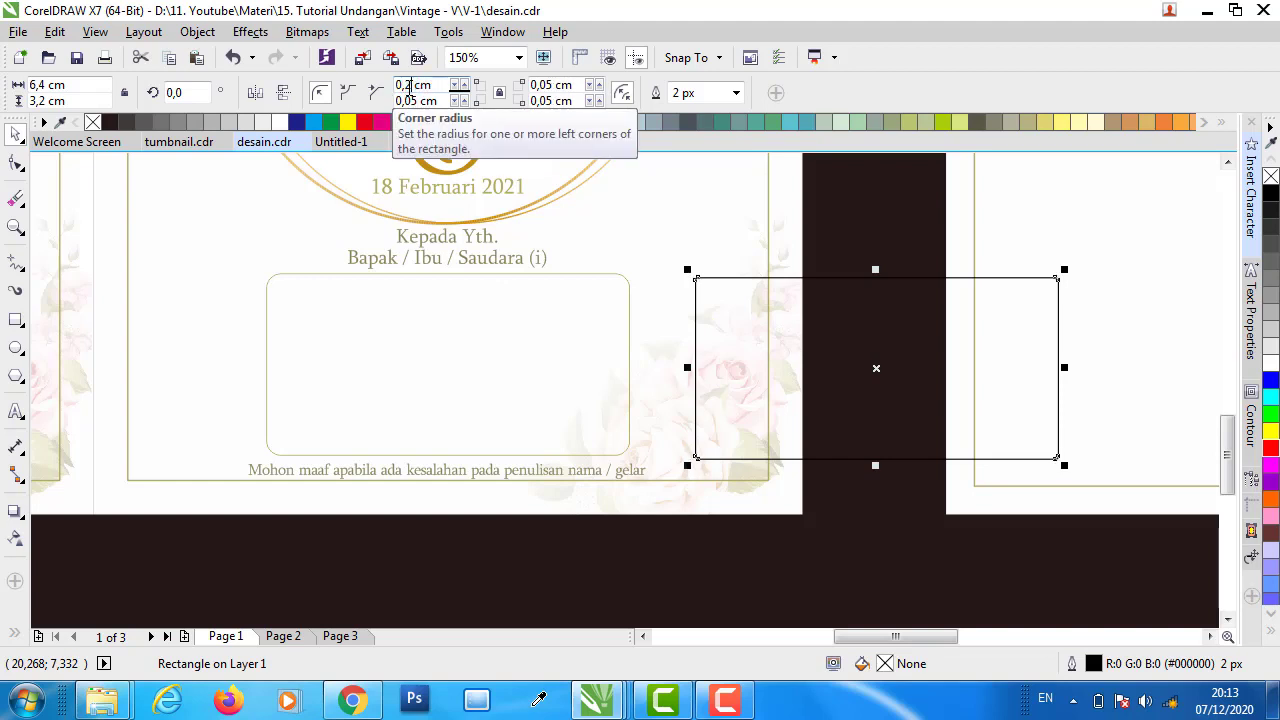
key("Return")
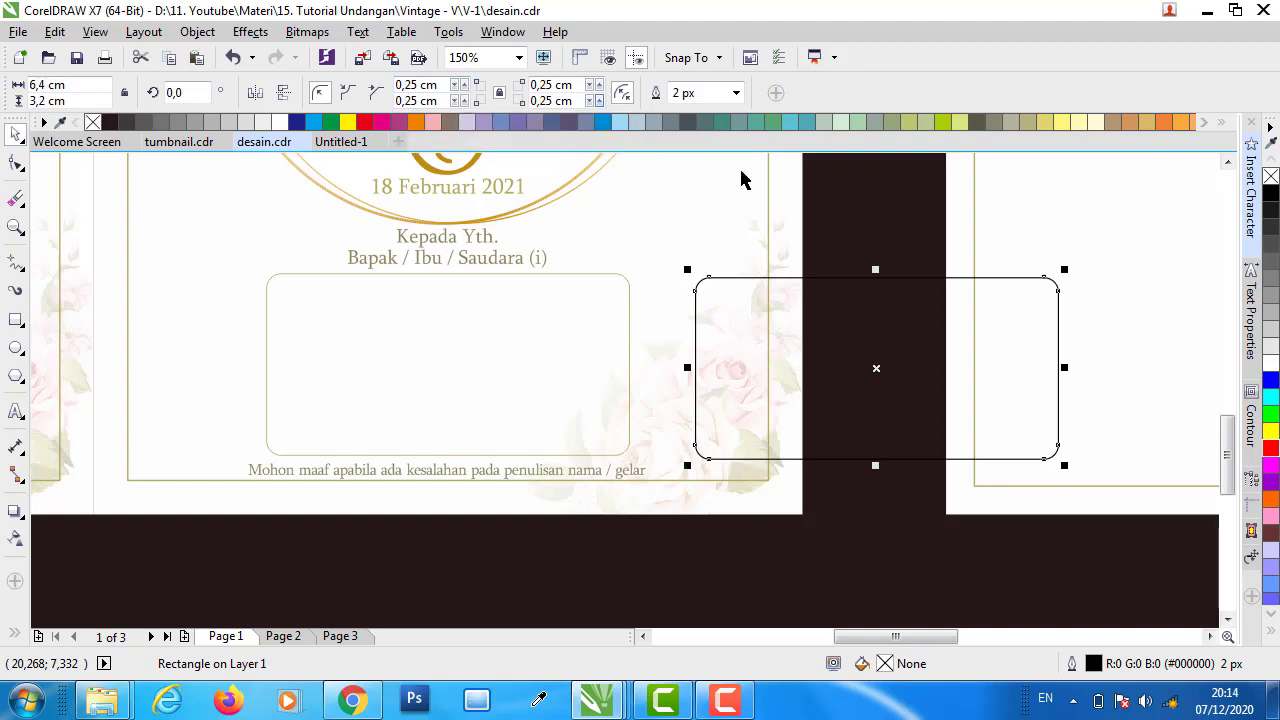
left_click(878, 215)
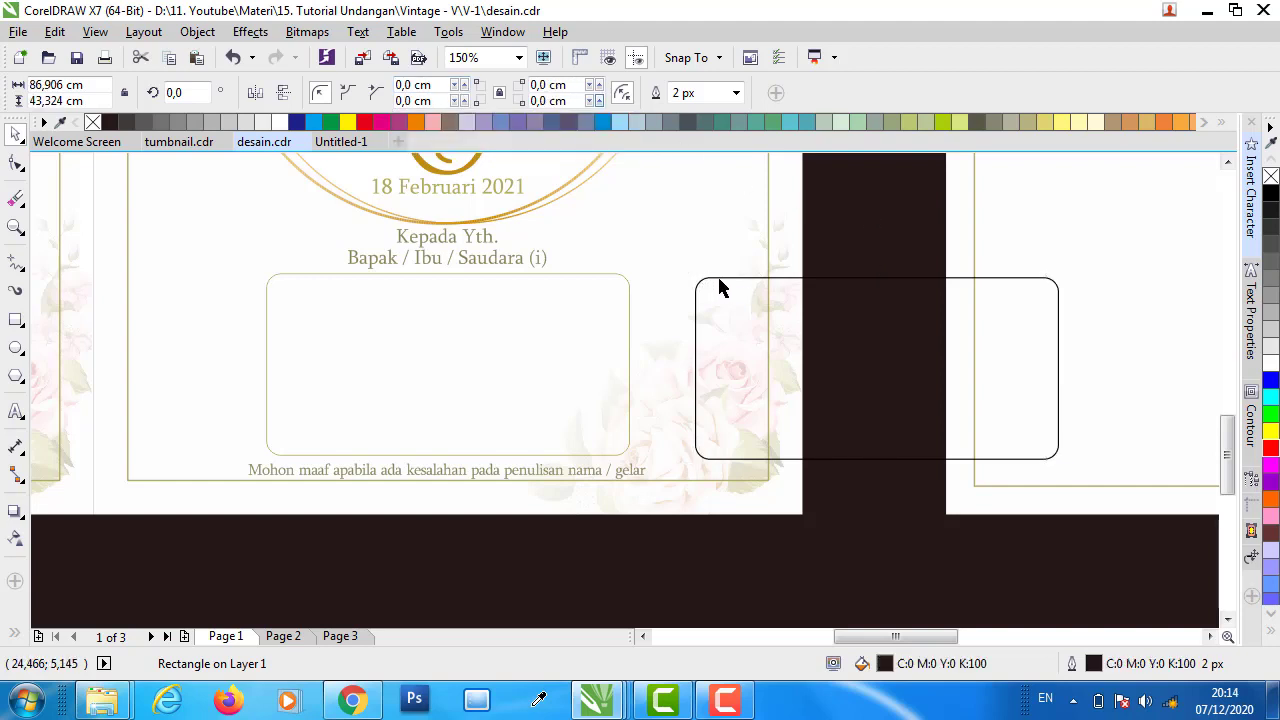
- Give the rounded box an olive outline sampled from the gold frame
scroll(697, 286, "up", 3)
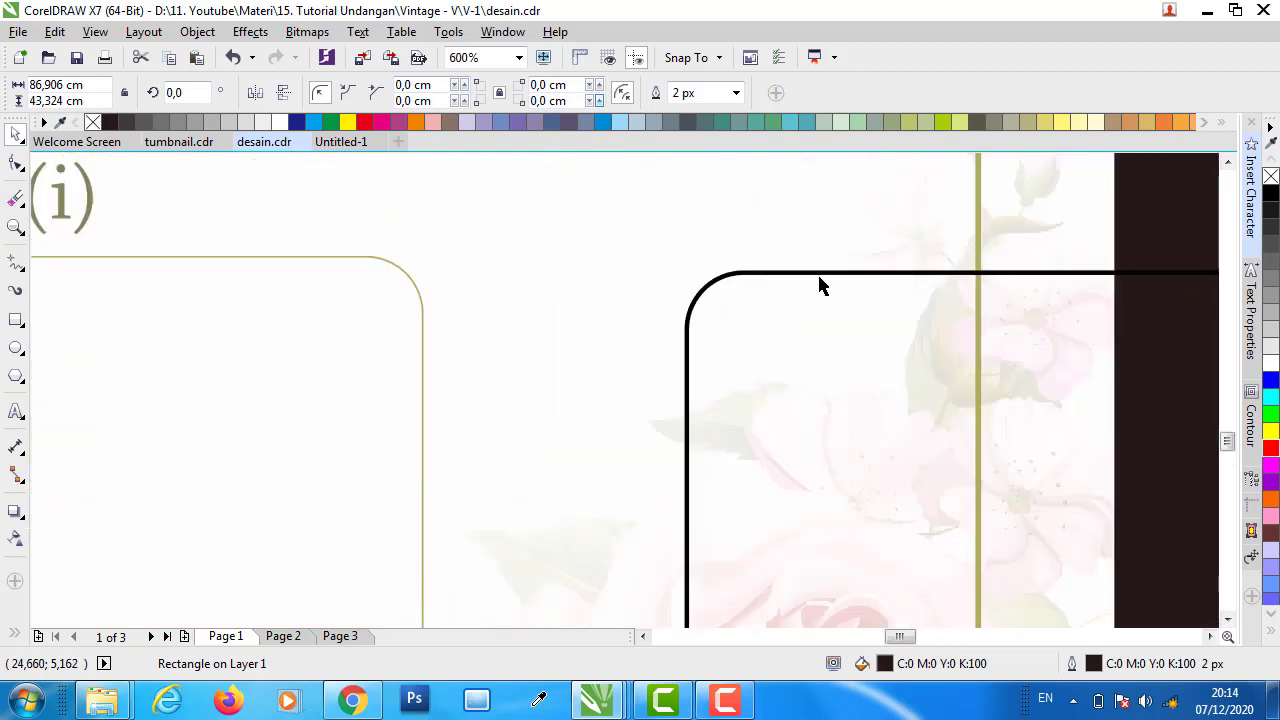
scroll(757, 306, "down", 3)
scroll(1014, 303, "up", 3)
scroll(994, 291, "up", 1)
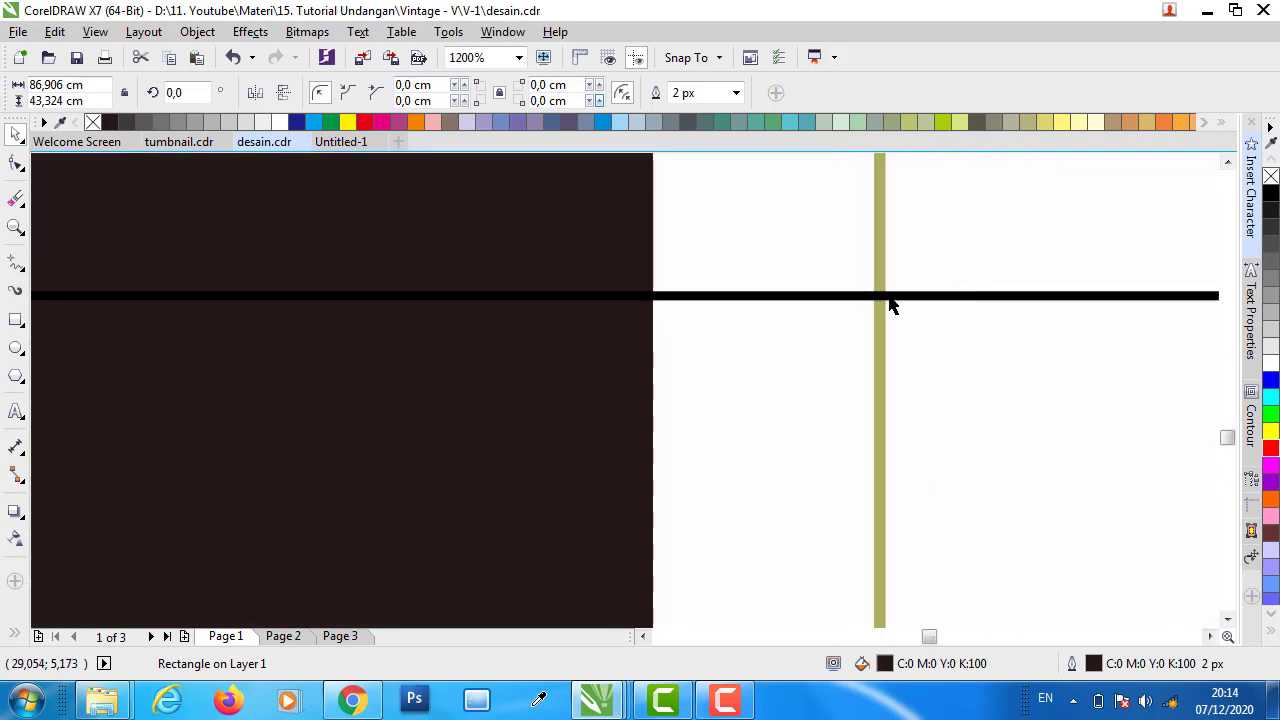
key("i")
left_click(880, 275)
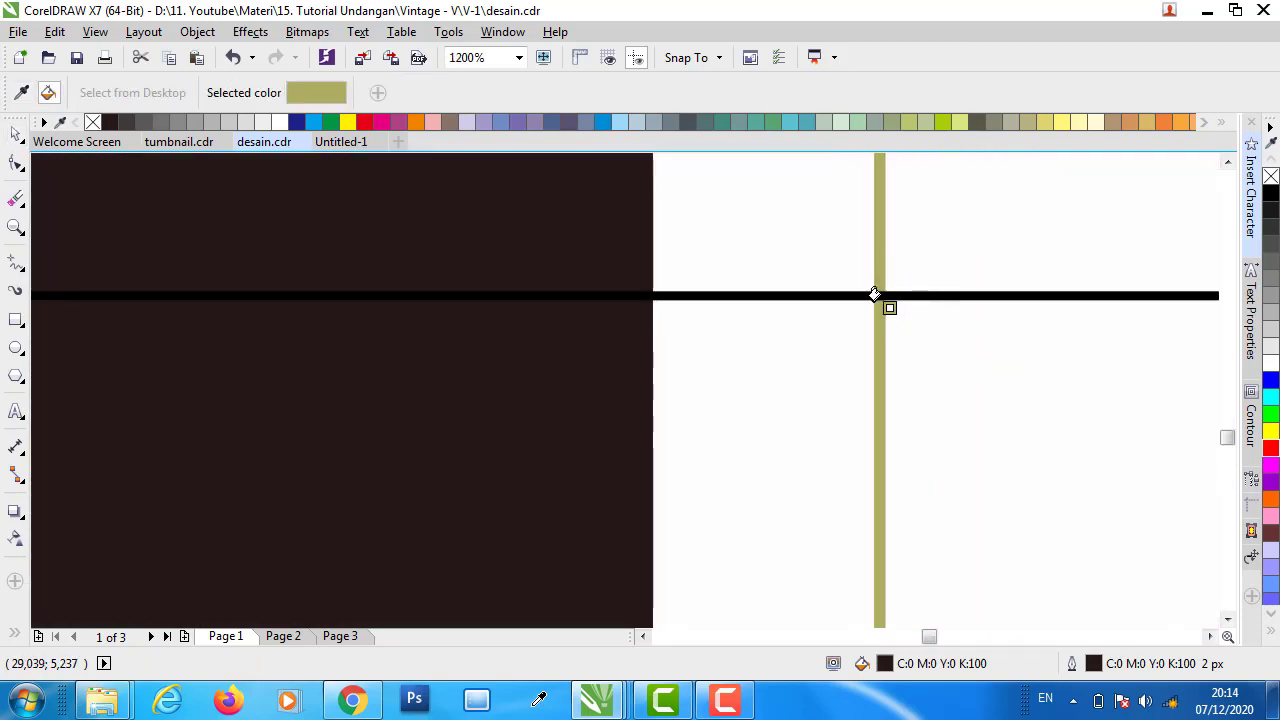
left_click(878, 296)
scroll(798, 320, "down", 4)
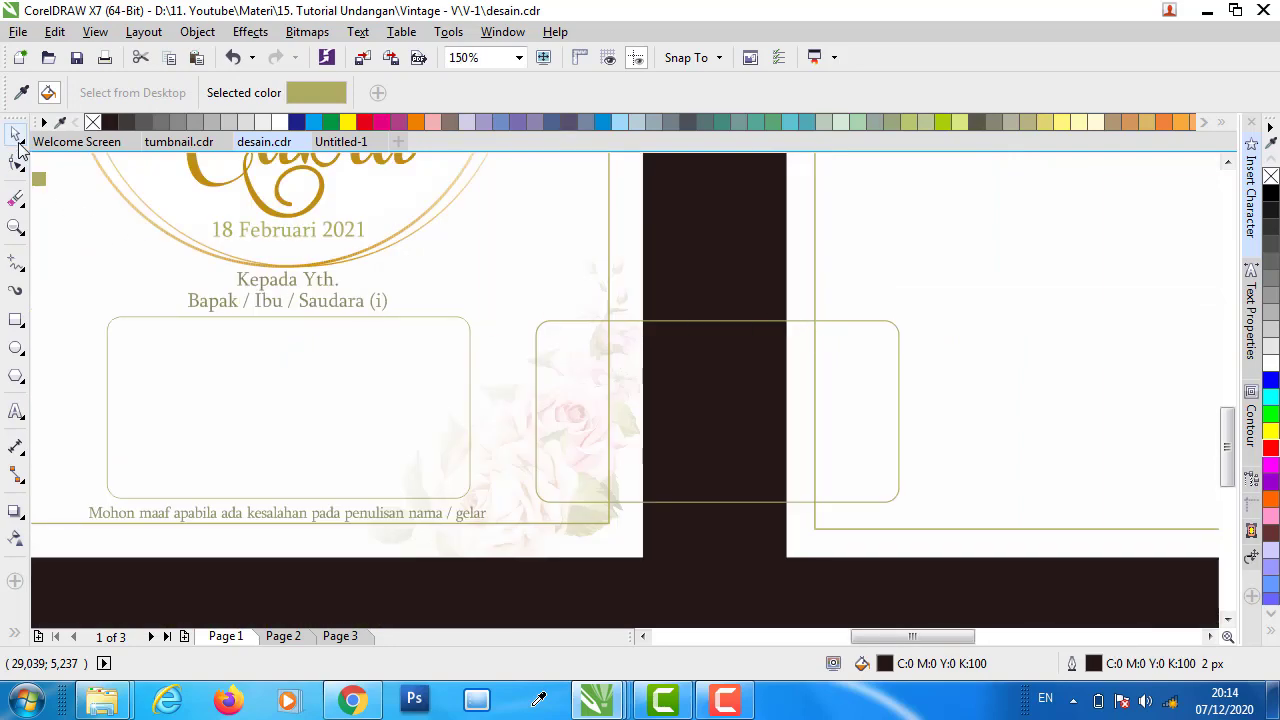
- Centre the rounded box horizontally on the second cover page
left_click(16, 134)
scroll(308, 335, "down", 3)
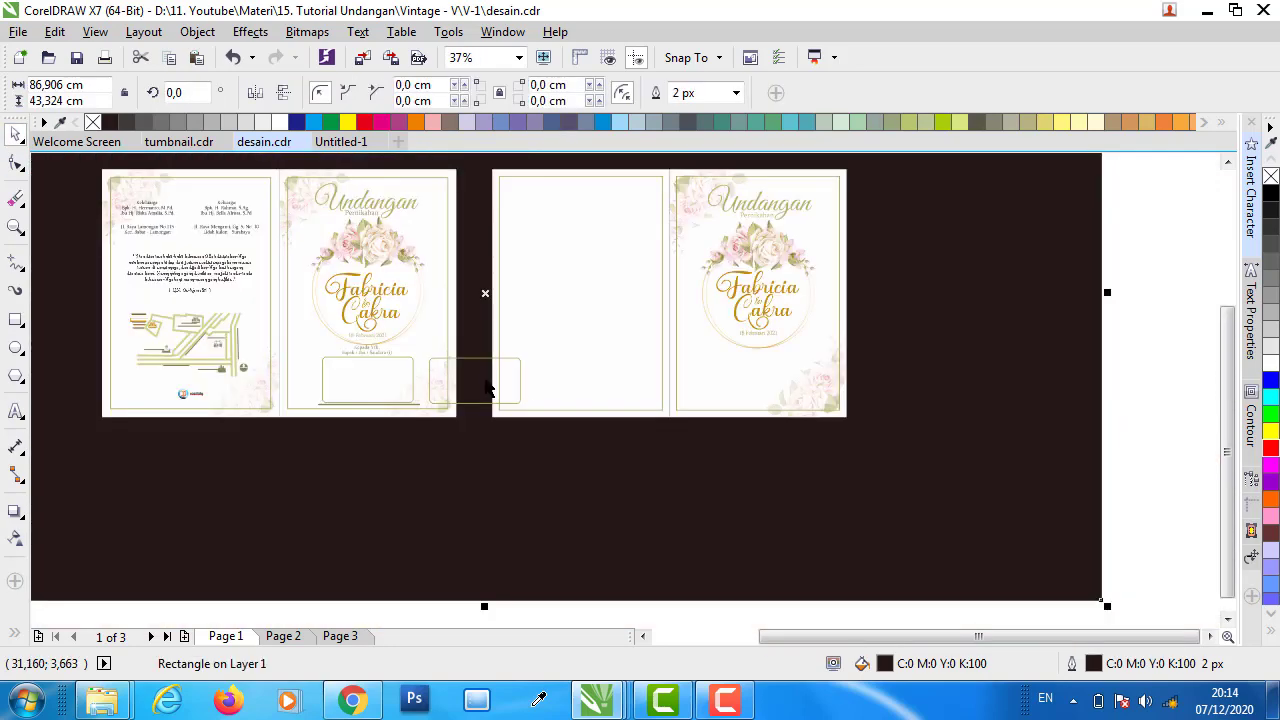
left_click(486, 382)
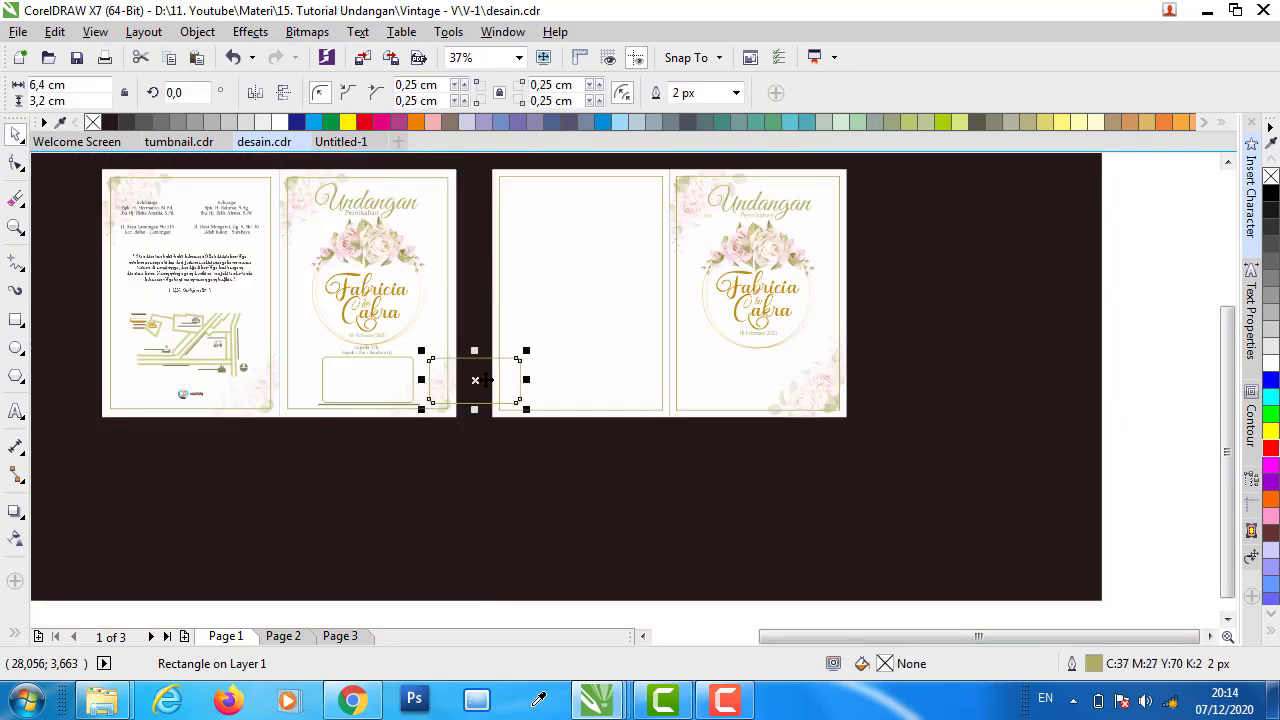
scroll(700, 420, "up", 2)
left_click(694, 436, "shift")
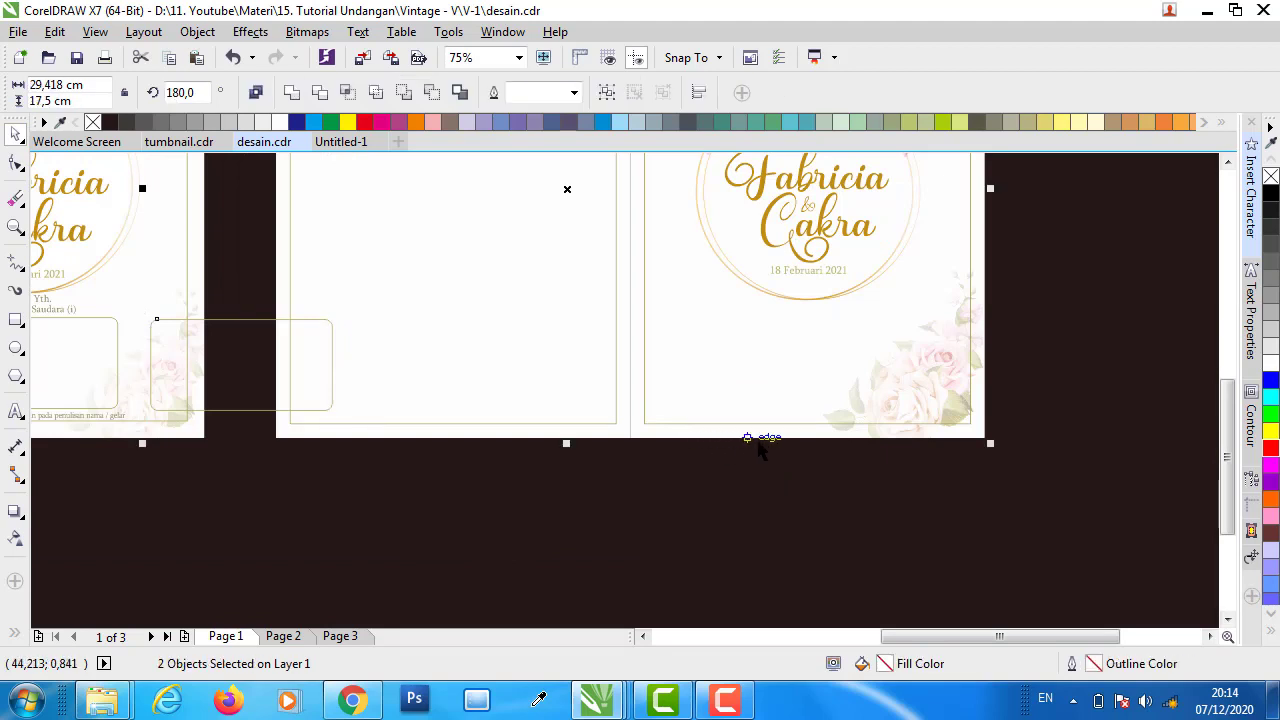
key("c")
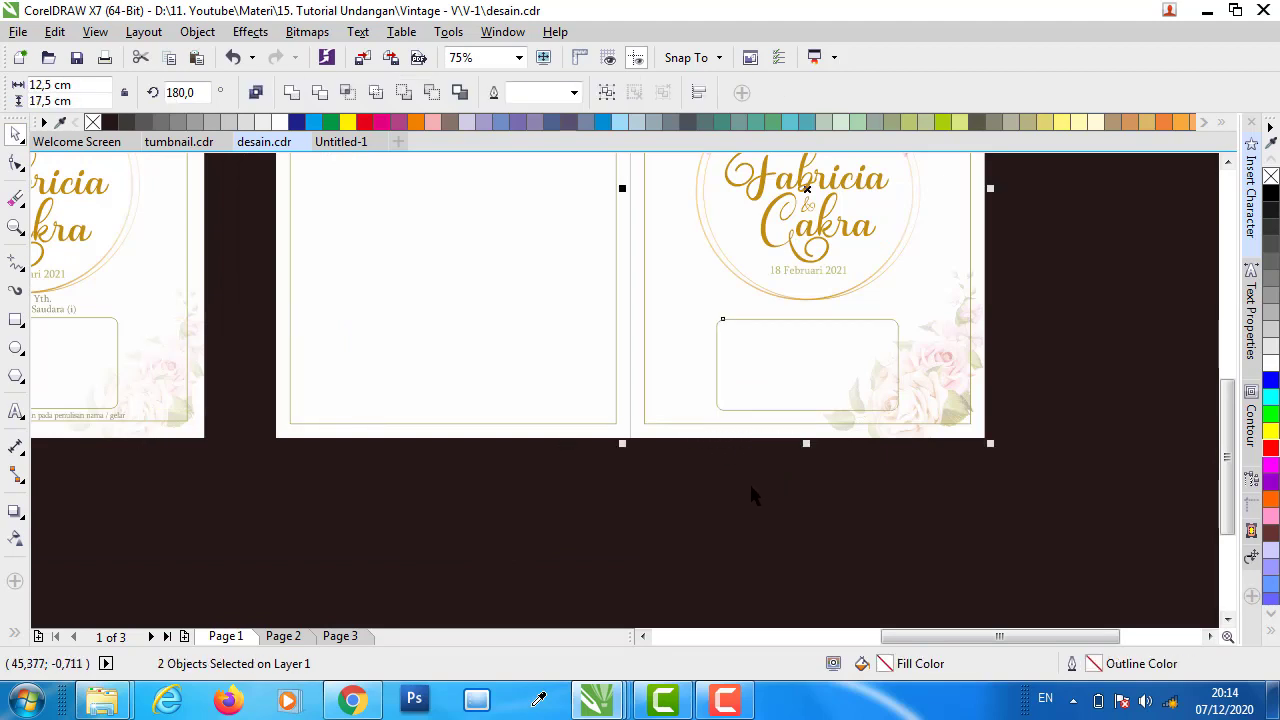
left_click(751, 485)
- Check the Kepada Yth. greeting and apology line font settings without changing them
scroll(490, 380, "down", 2)
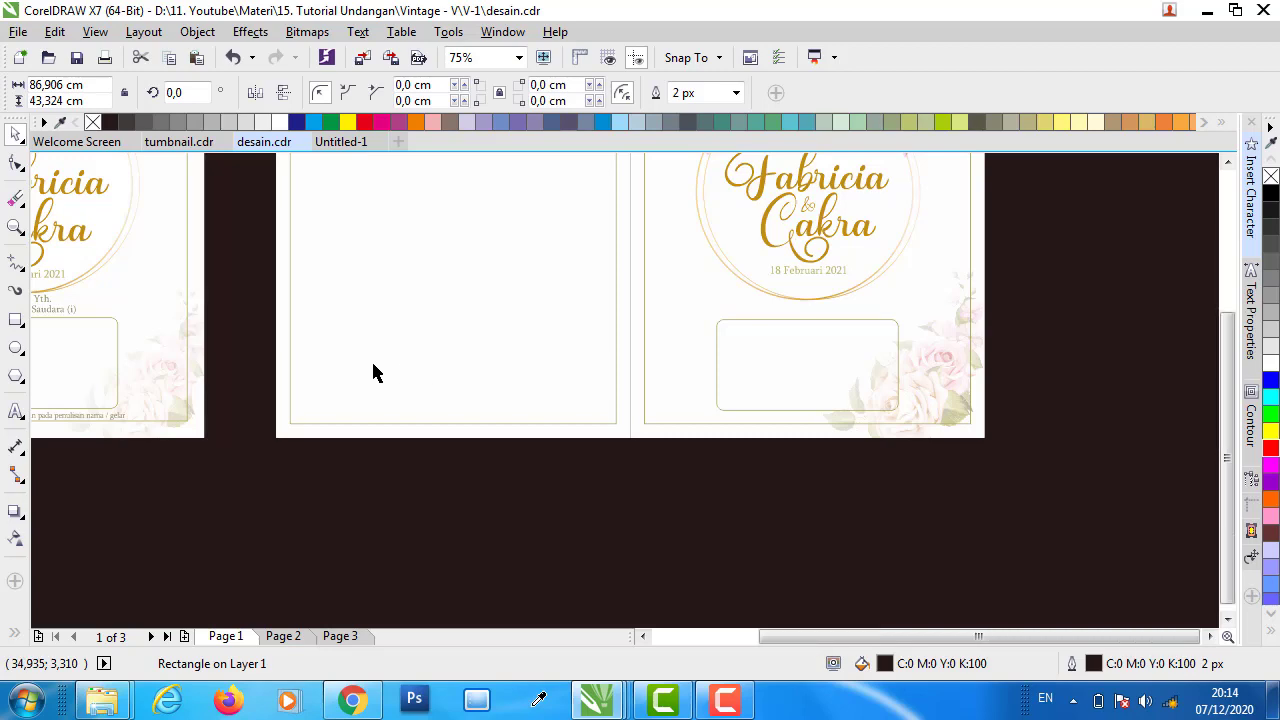
scroll(226, 343, "up", 4)
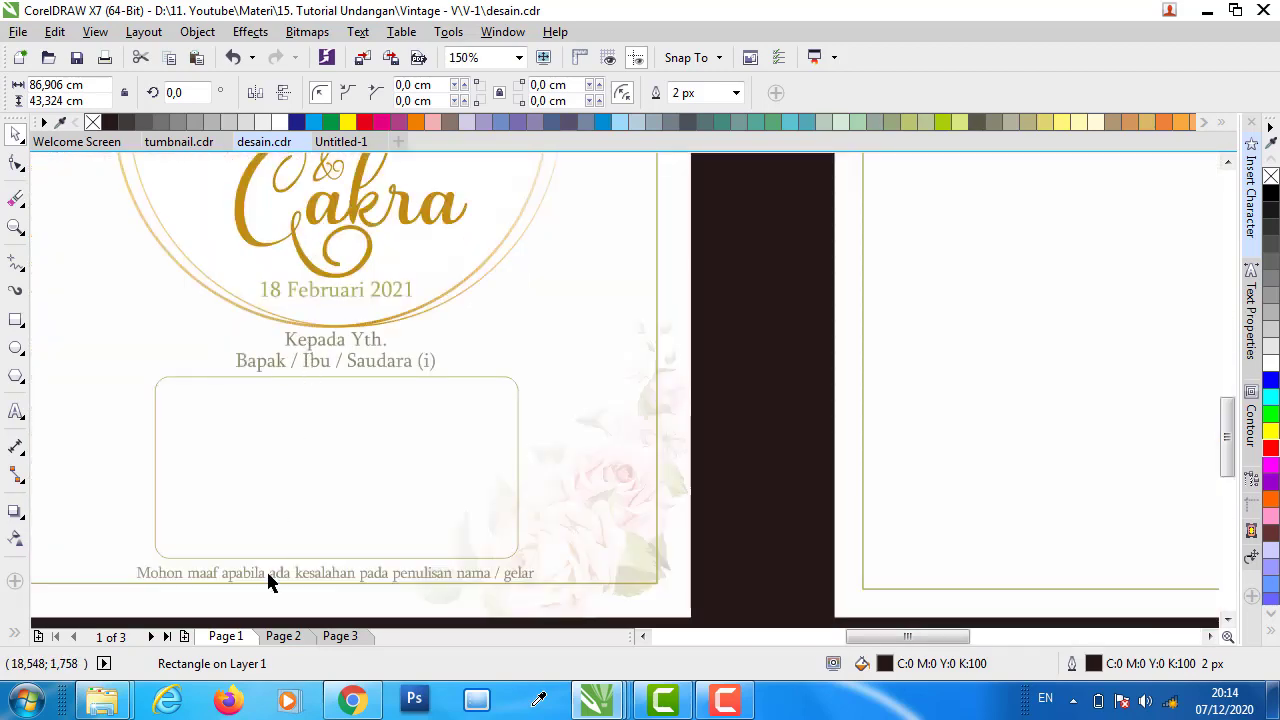
left_click(312, 364)
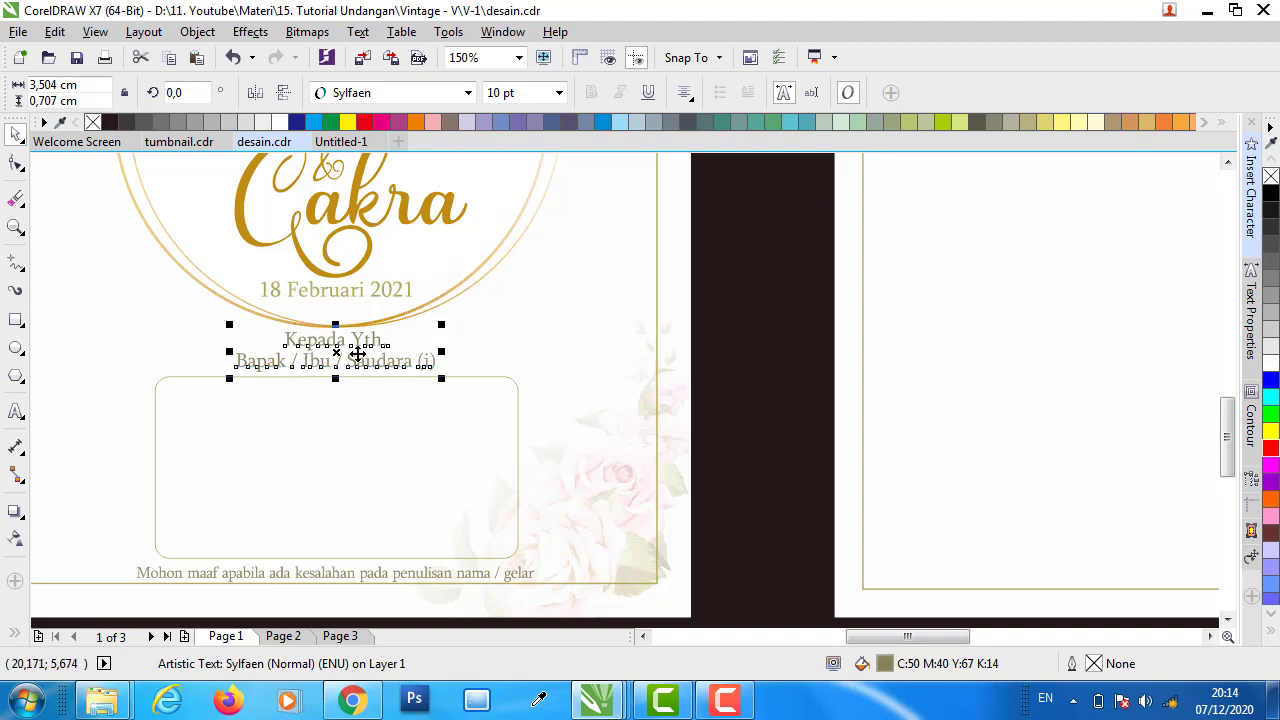
left_click(451, 571)
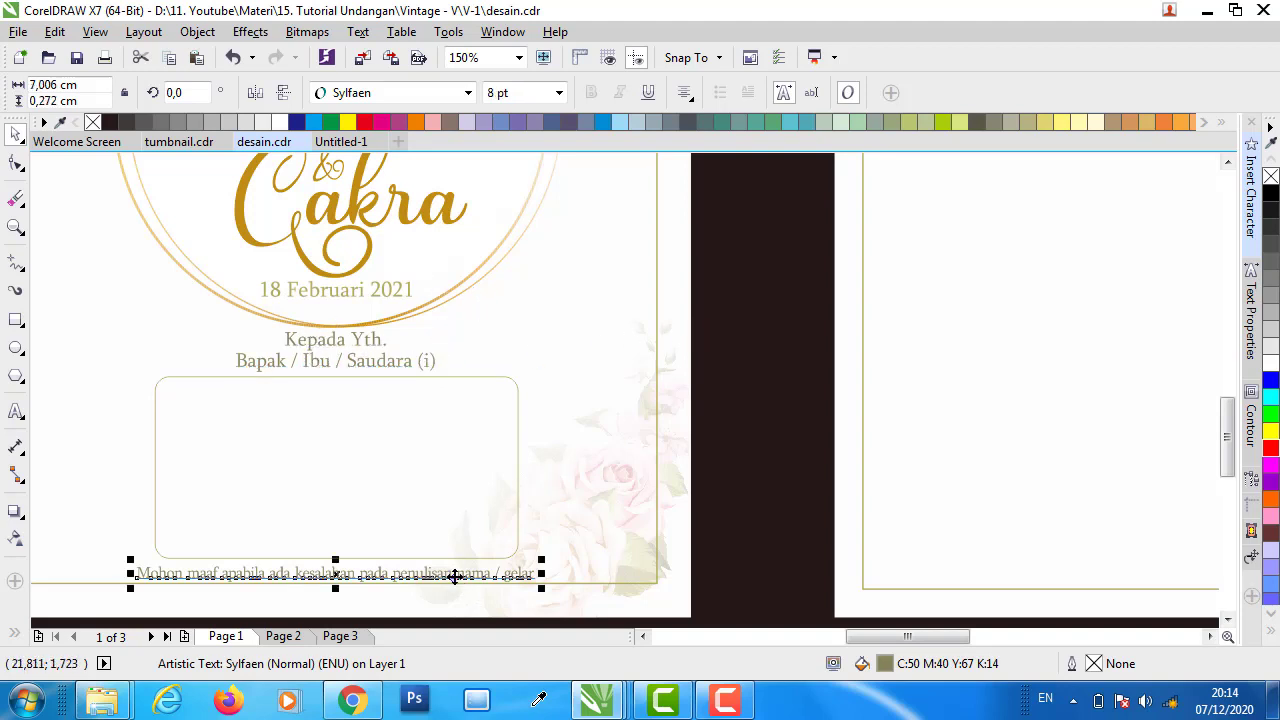
left_click(329, 368)
left_click(16, 411)
key("Escape")
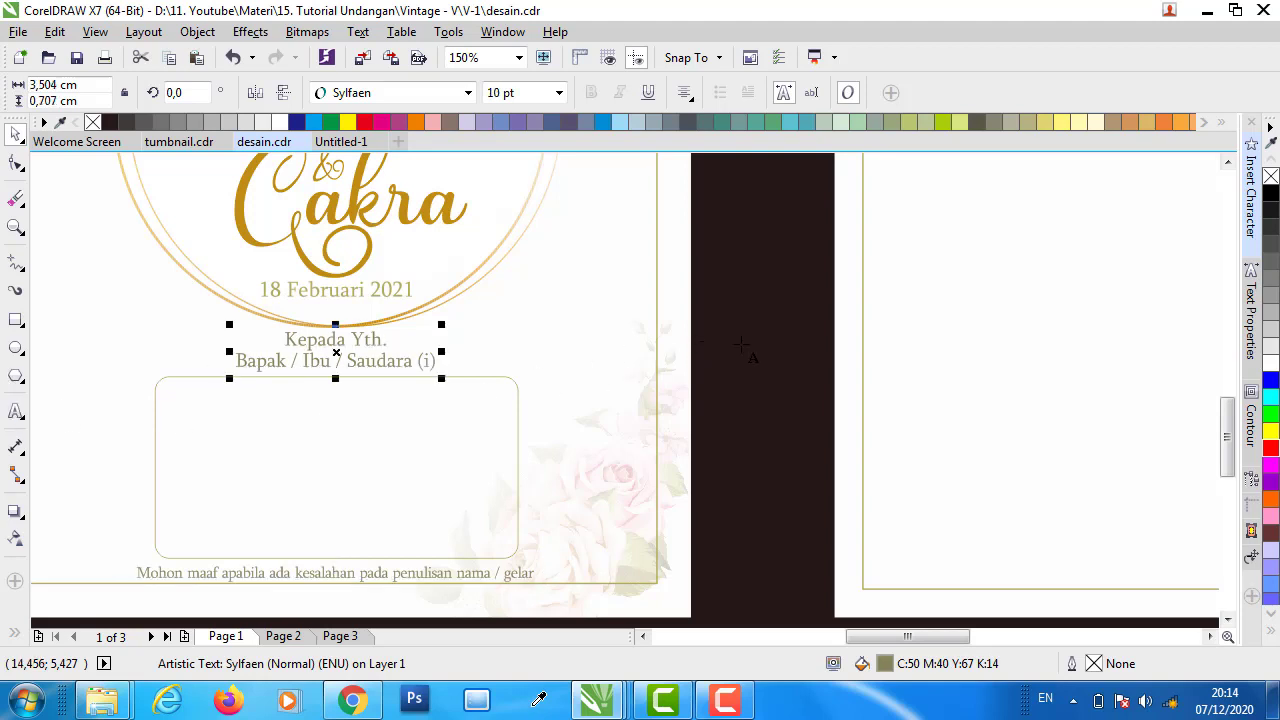
key("Escape")
key("F8")
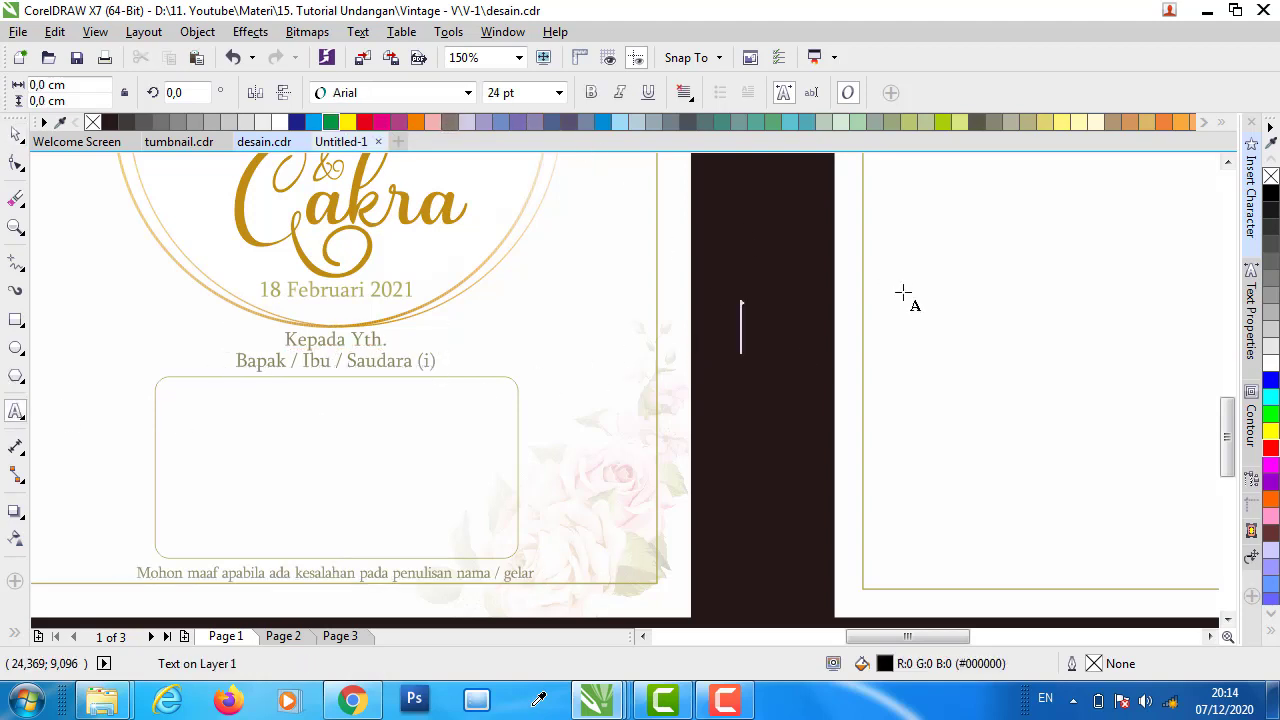
- Type the two-line greeting 'Kepada Yth.' / 'Bapak / Ibu / Saudara (i)' on the right page
left_click(928, 363)
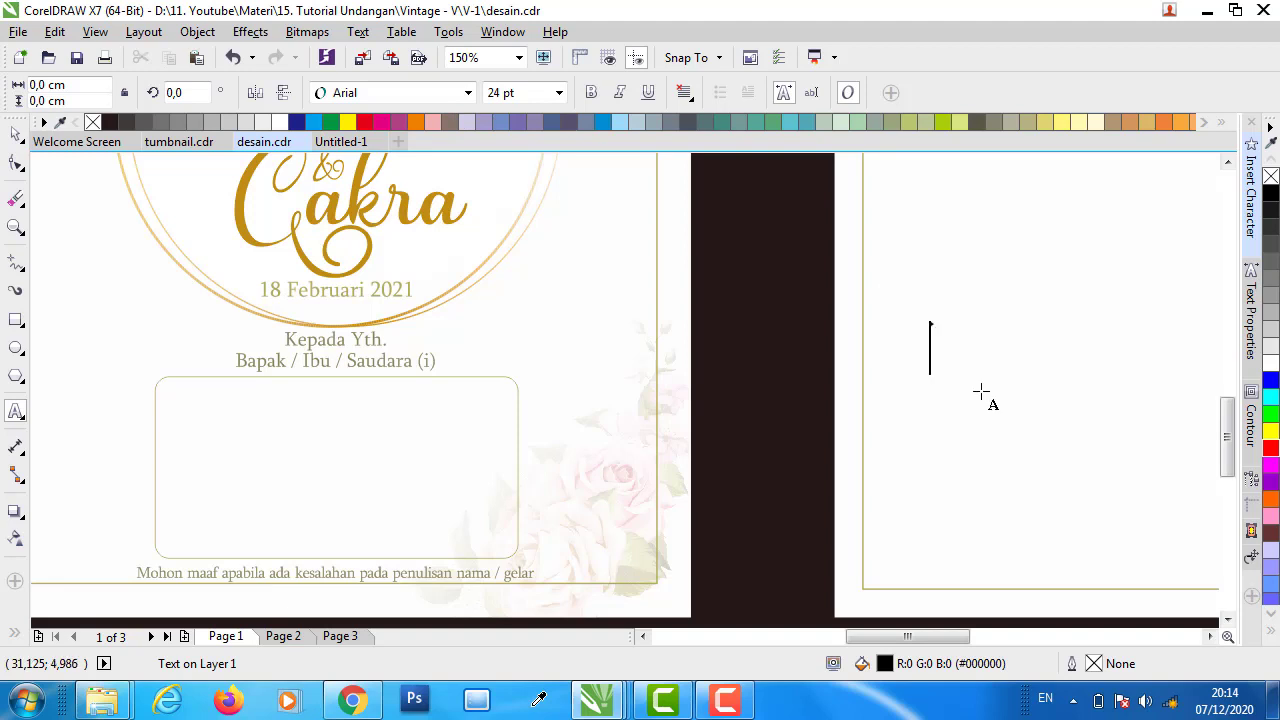
type("Kepa")
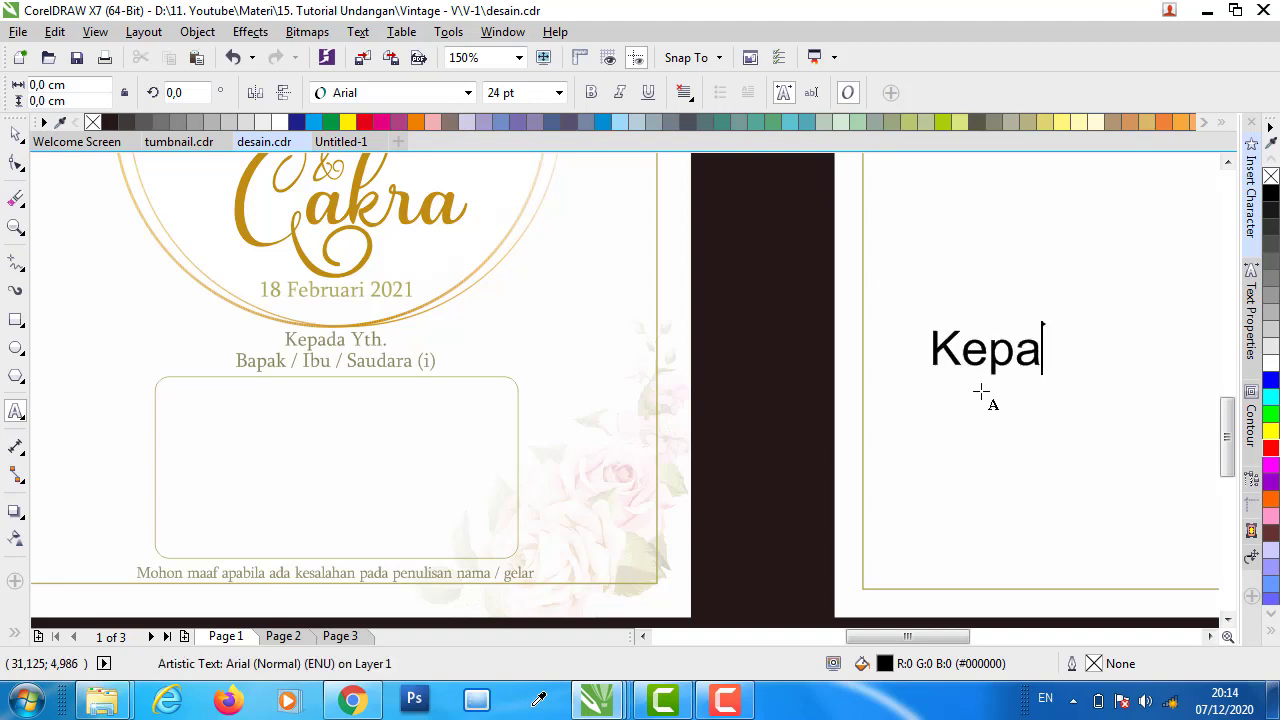
type("da Yth")
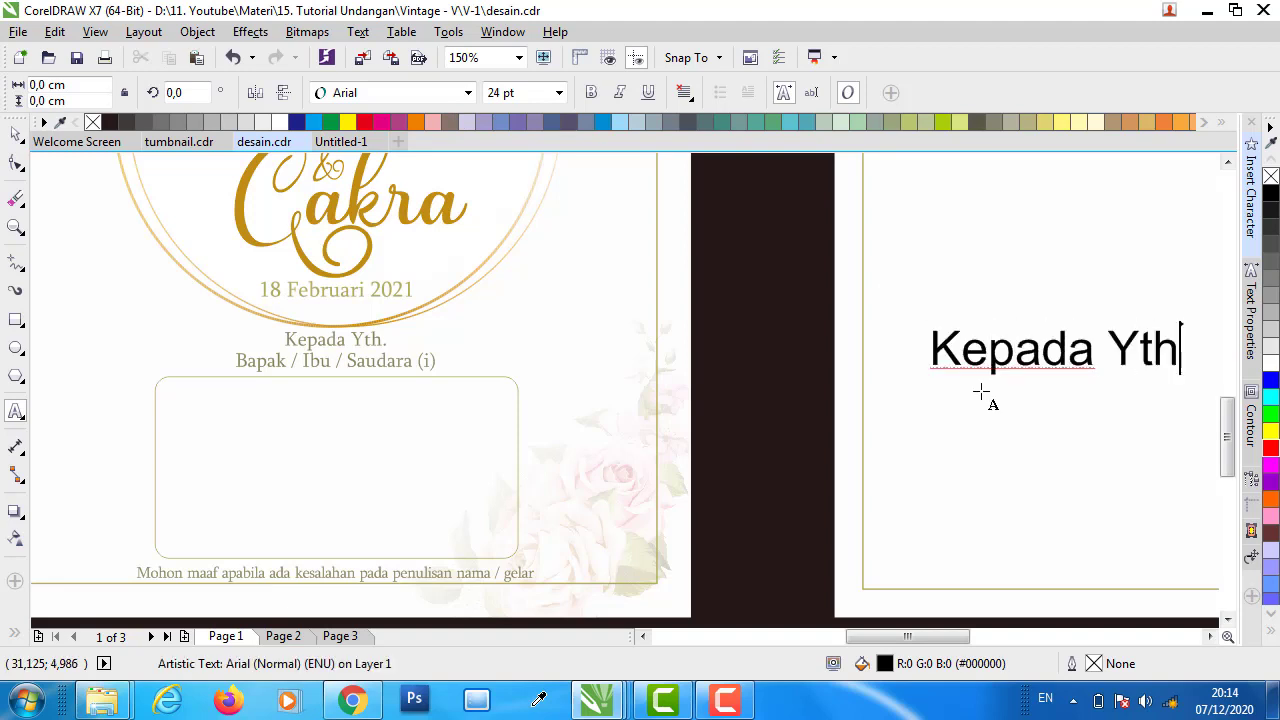
type(".")
key("Return")
type("Ba")
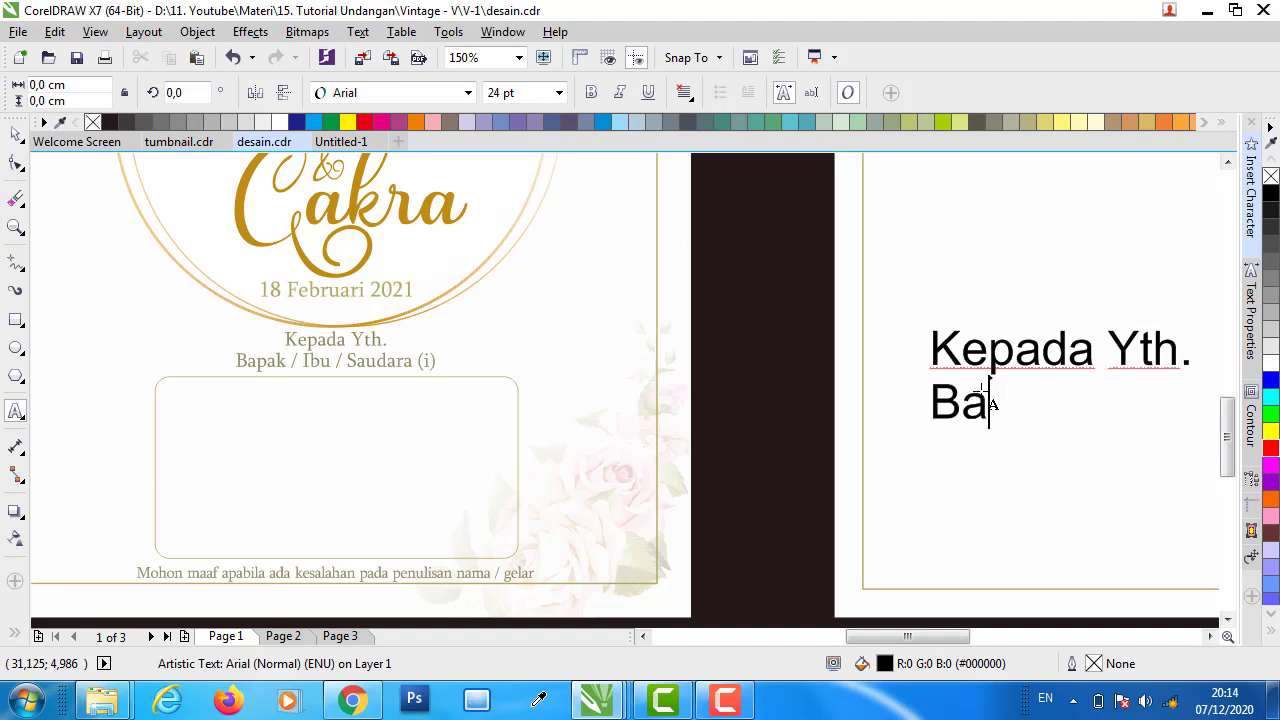
type("pak /")
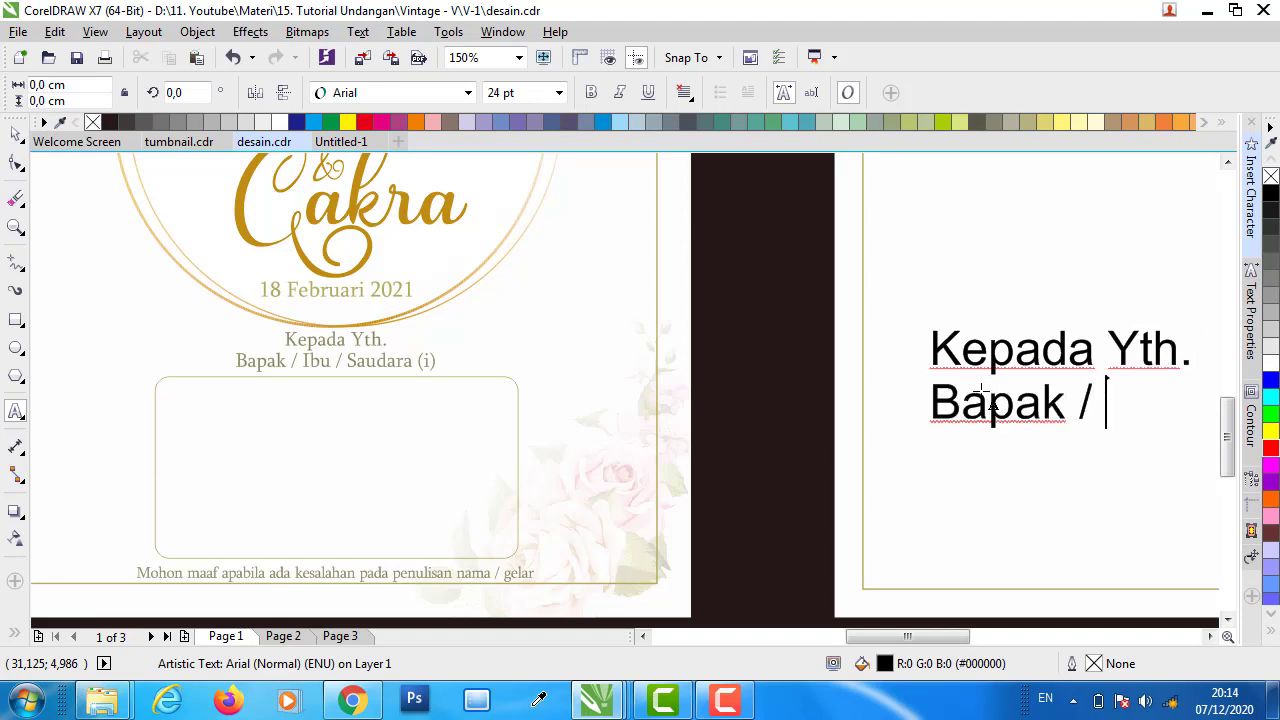
type(" Ibu / ")
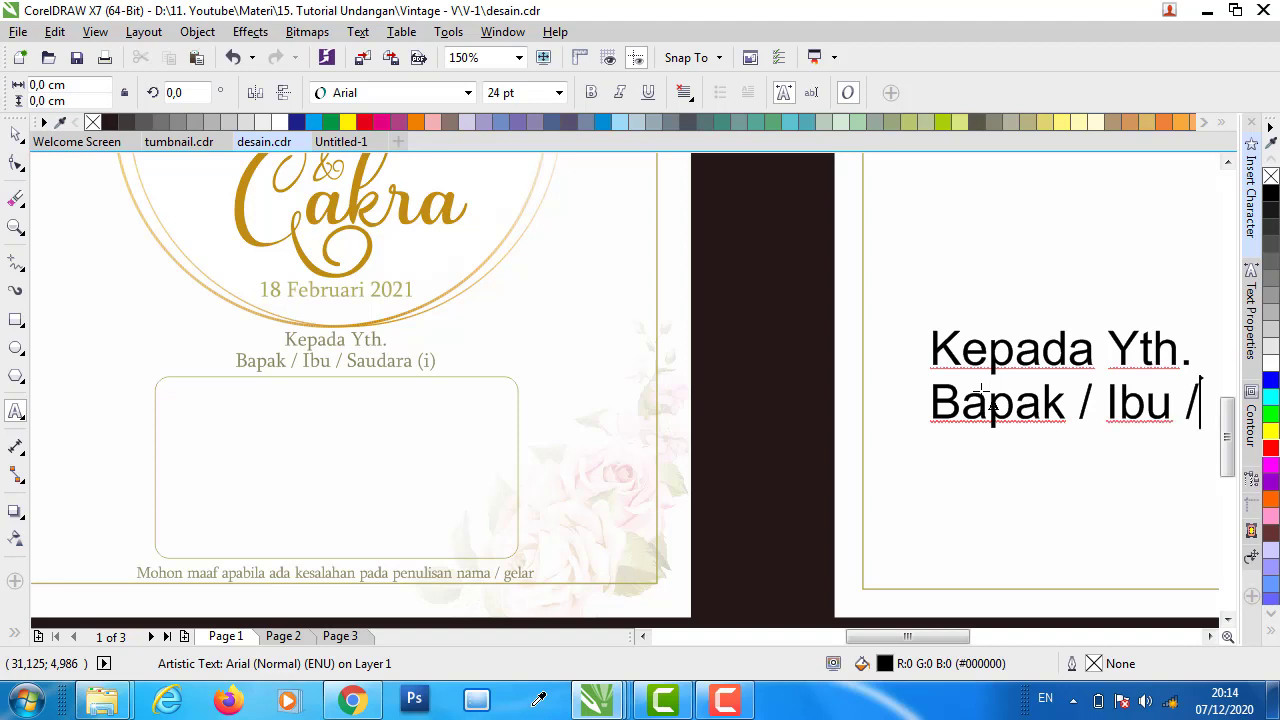
type("Saudara ")
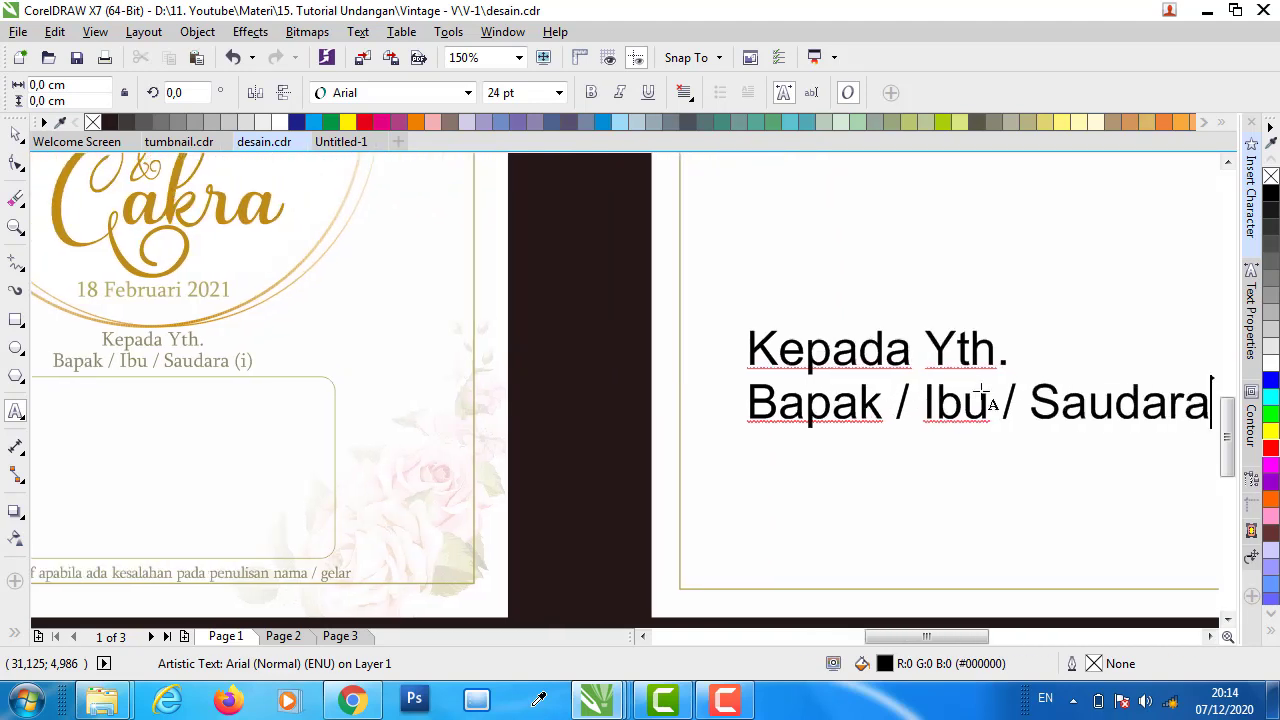
type("(i")
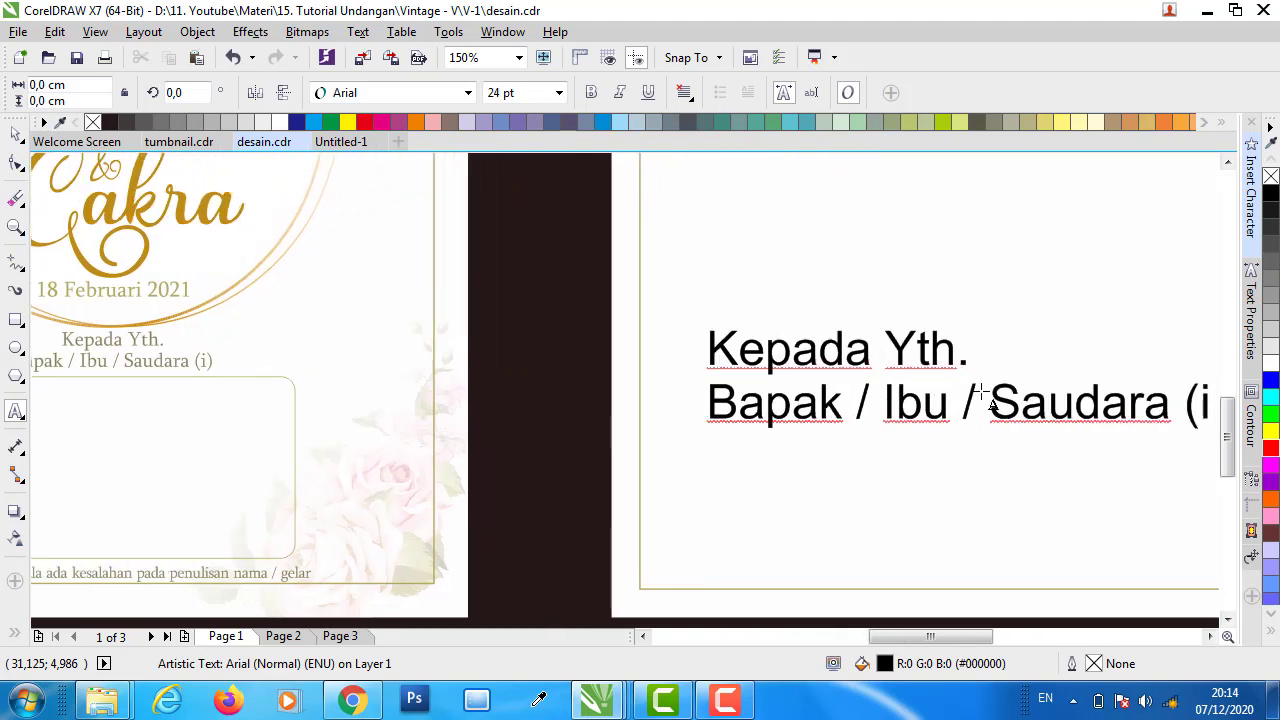
type(")")
left_click(870, 404)
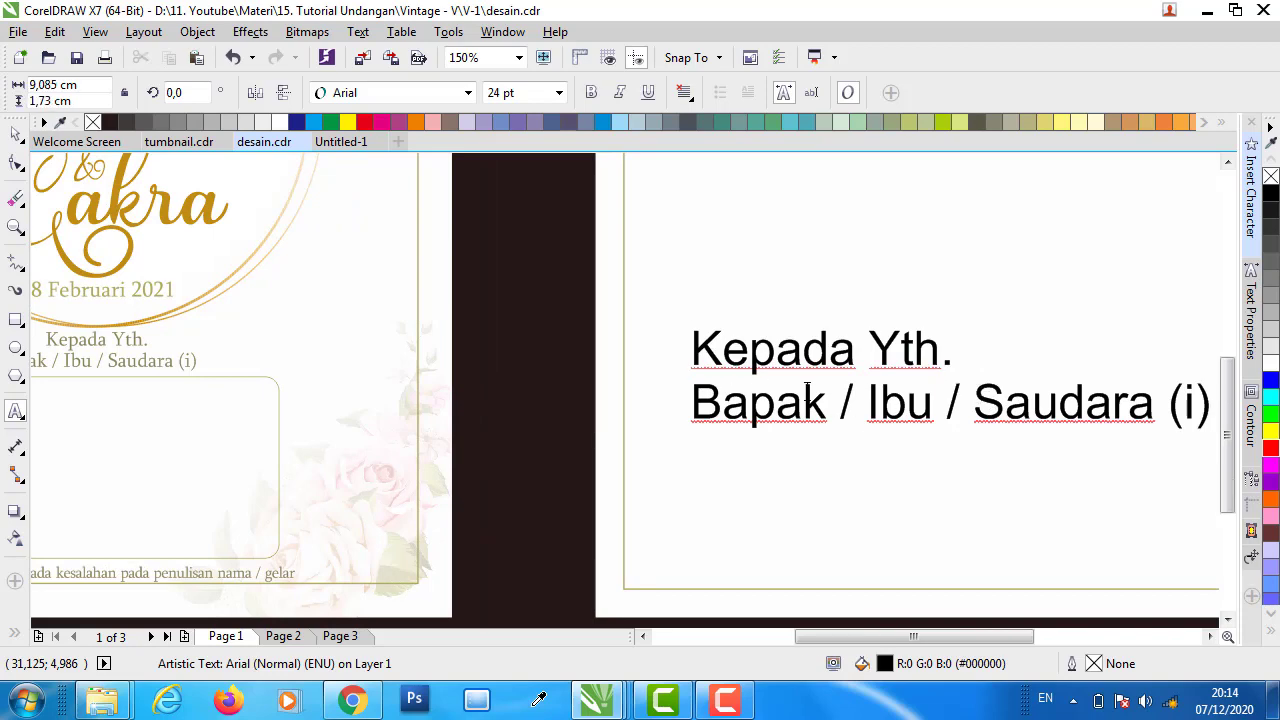
- Centre-align the new greeting and set it to Sylfaen 10 pt
scroll(637, 375, "down", 2)
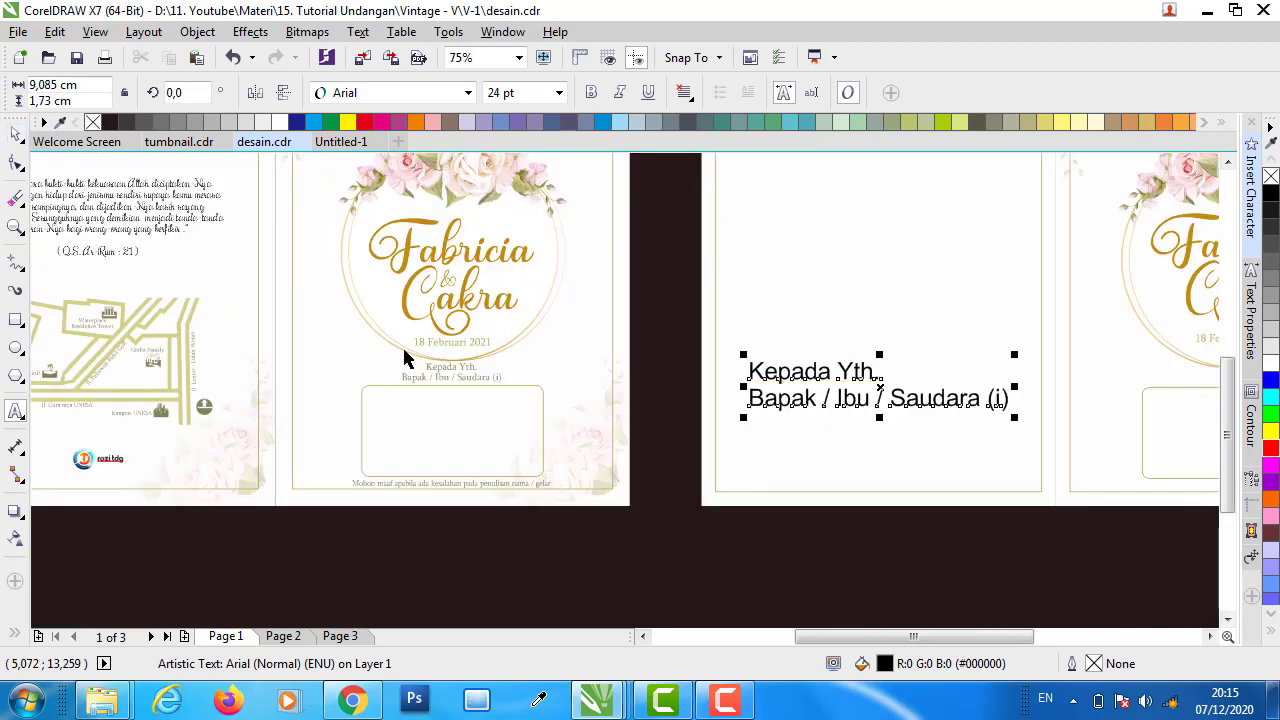
left_click(452, 374)
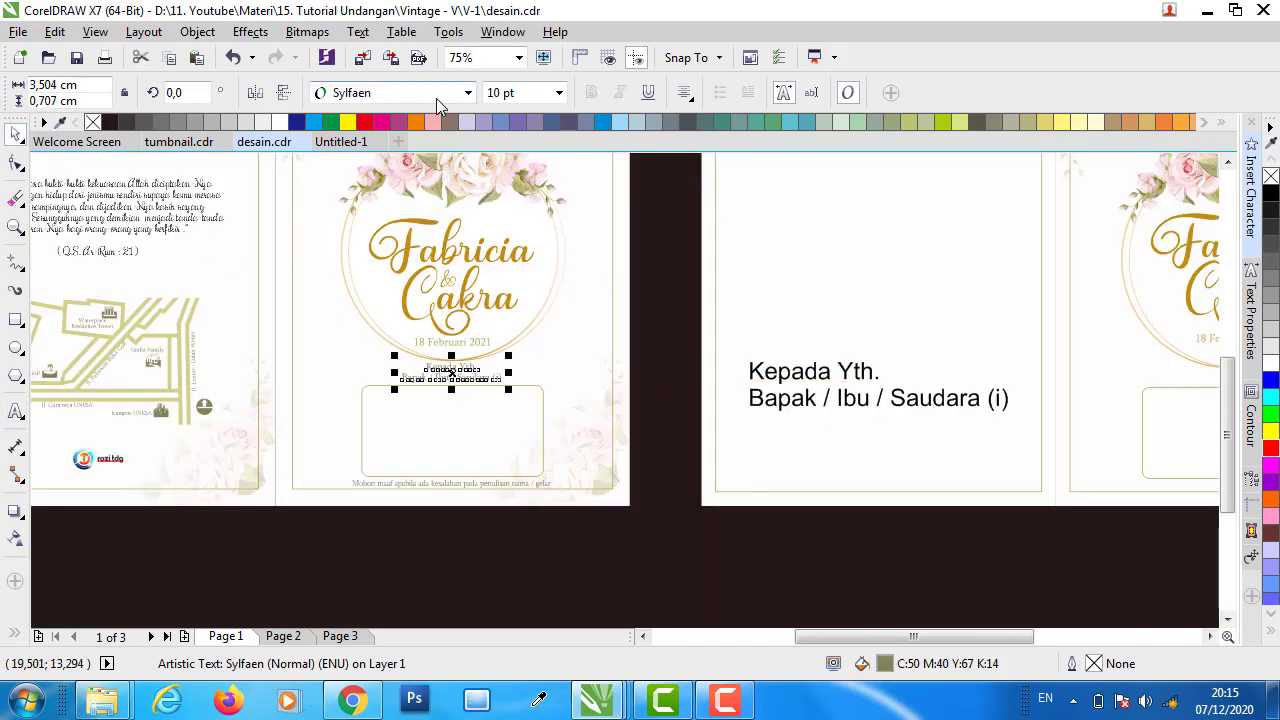
left_click(690, 100)
left_click(809, 371)
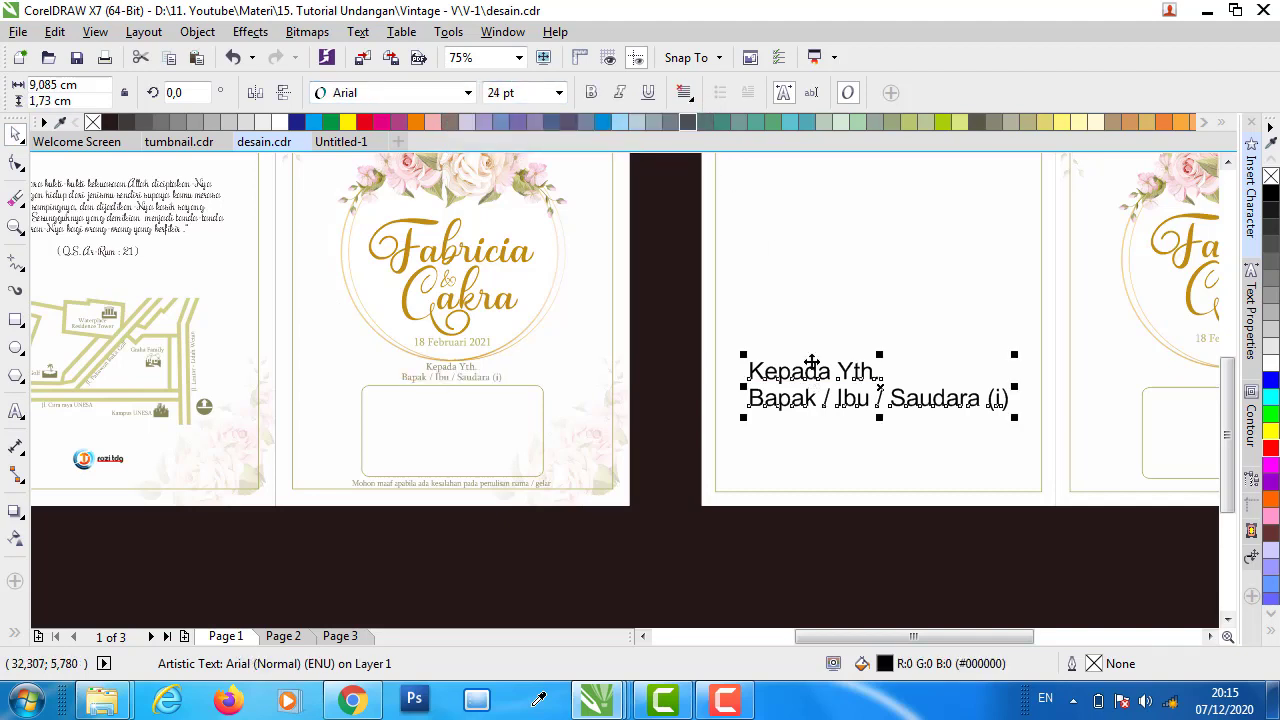
left_click(690, 100)
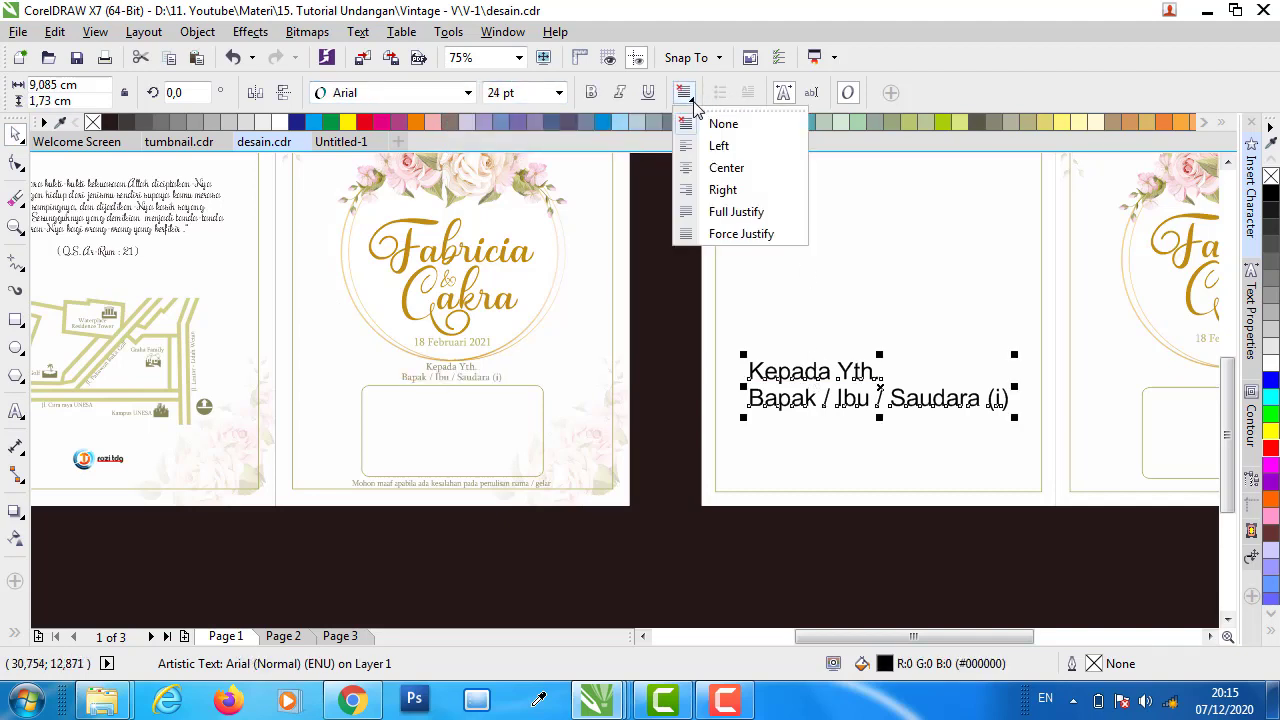
left_click(724, 168)
left_click(462, 97)
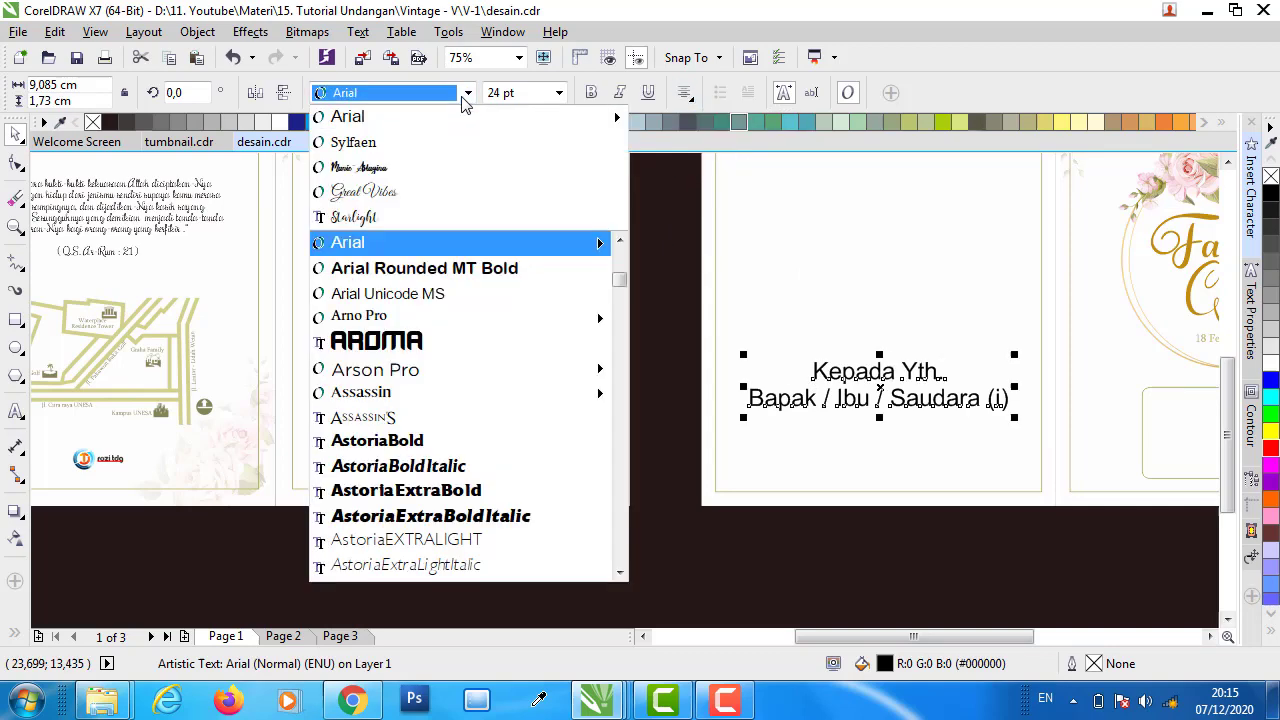
left_click(390, 142)
left_click(559, 93)
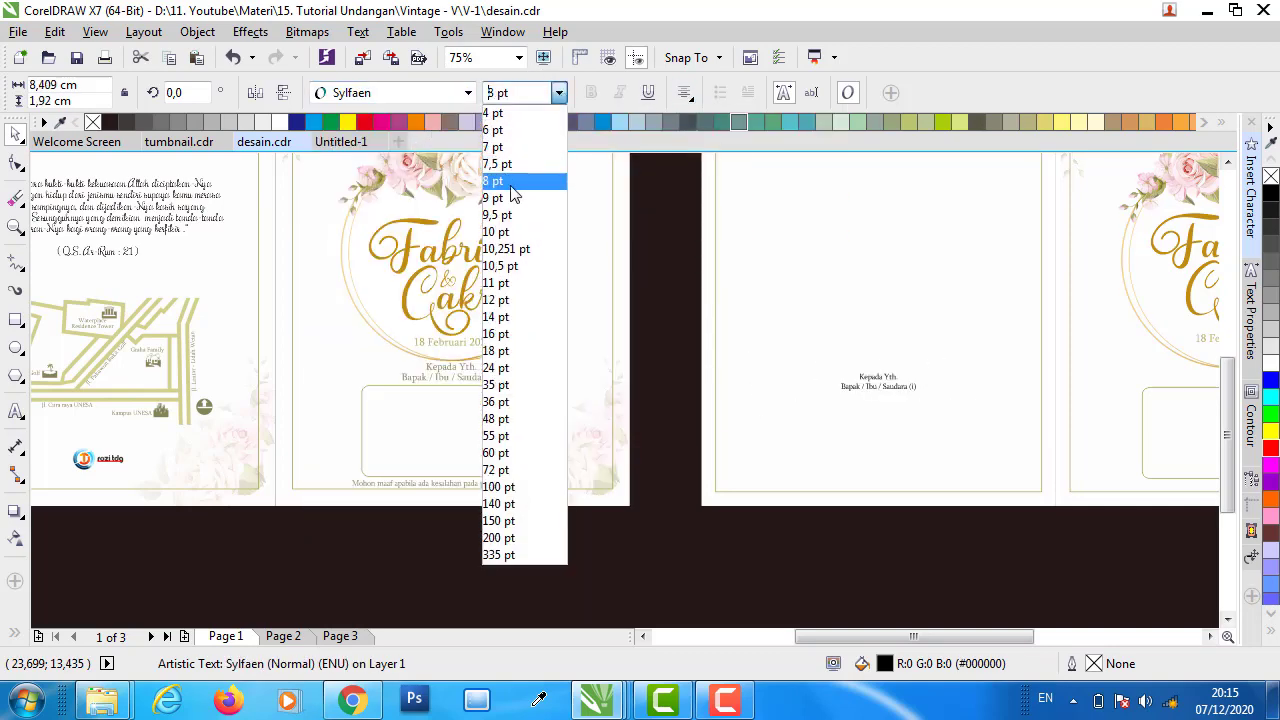
left_click(500, 229)
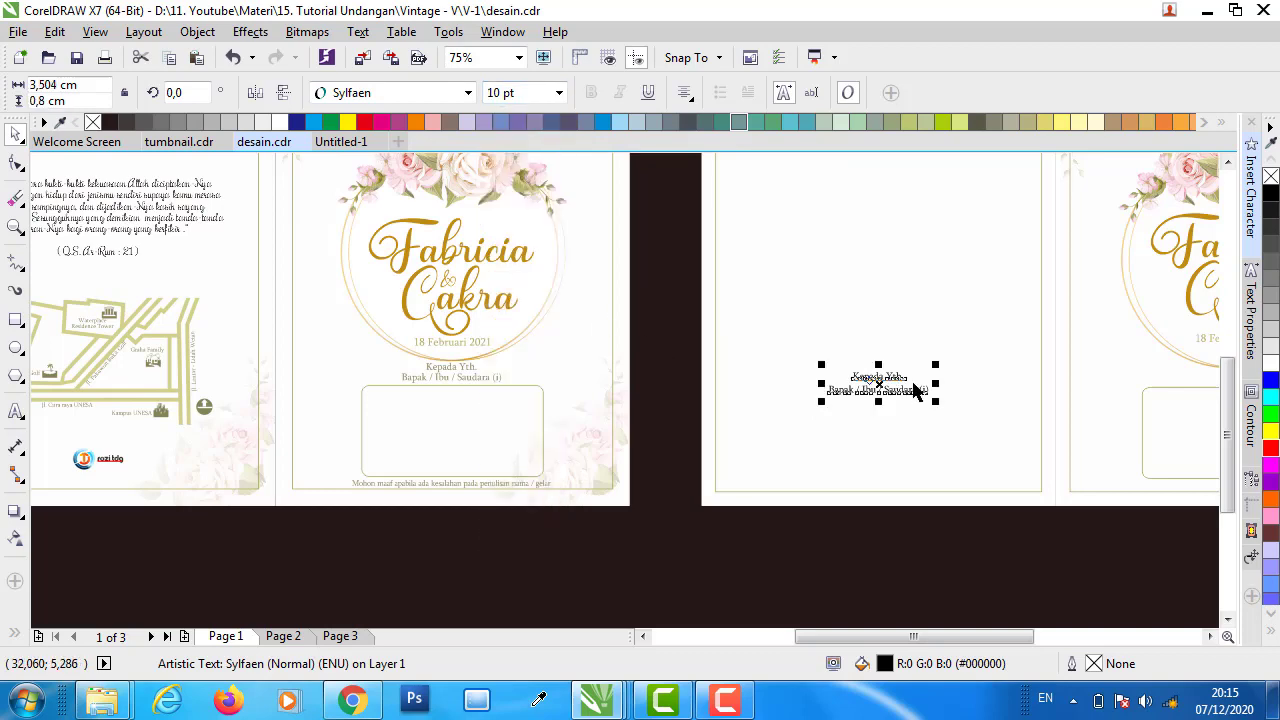
scroll(1062, 390, "up", 3)
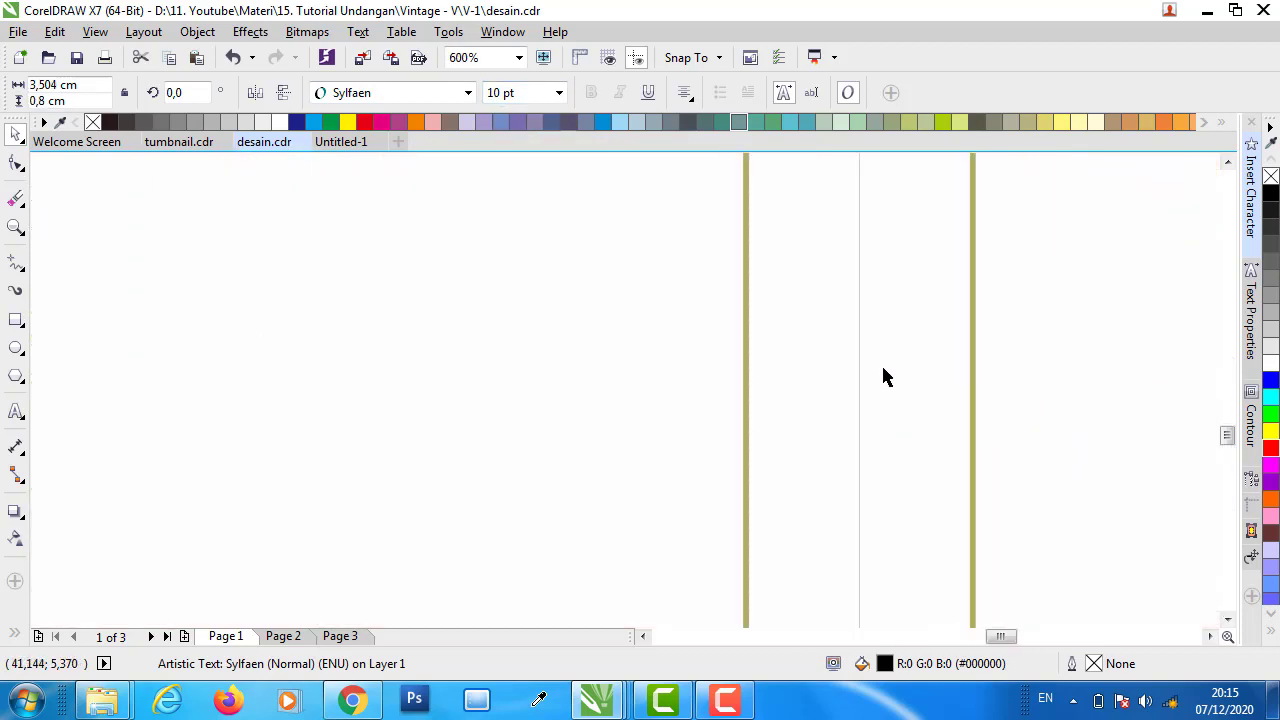
- Color the new greeting with the olive sampled from the frame line
scroll(881, 376, "down", 2)
scroll(880, 369, "up", 2)
key("i")
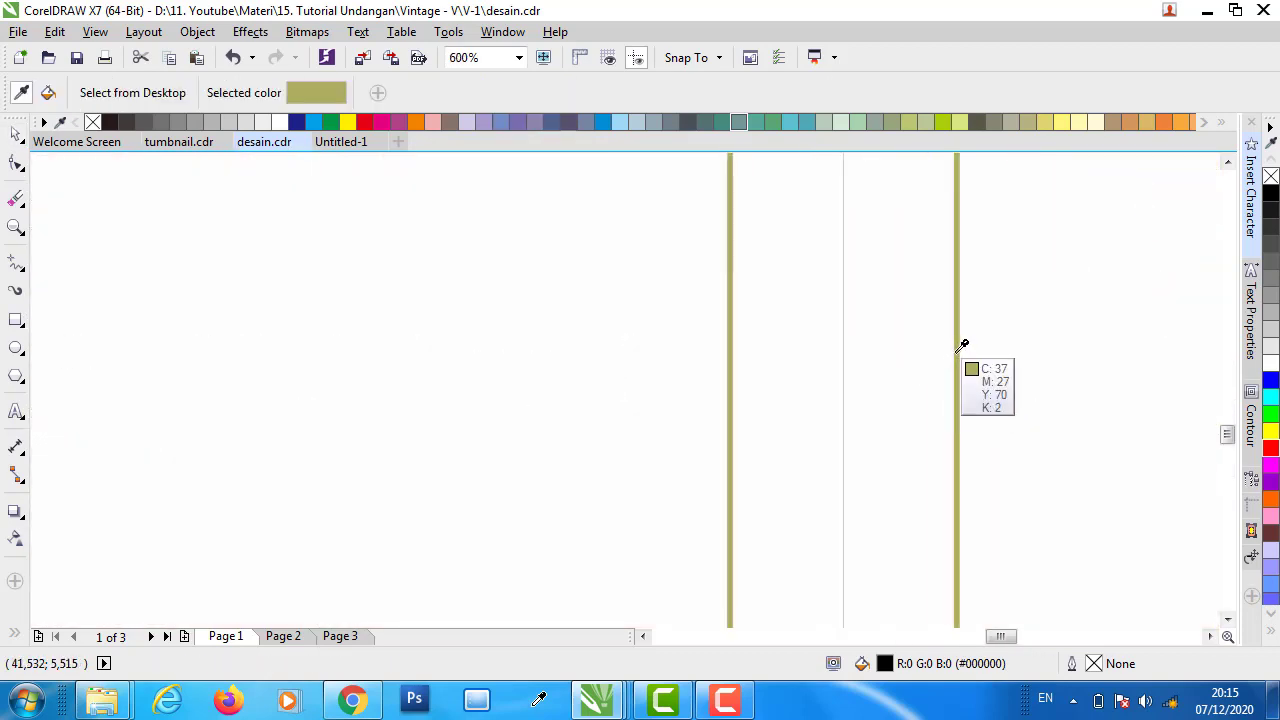
left_click(960, 346)
scroll(794, 366, "down", 2)
scroll(580, 323, "up", 3)
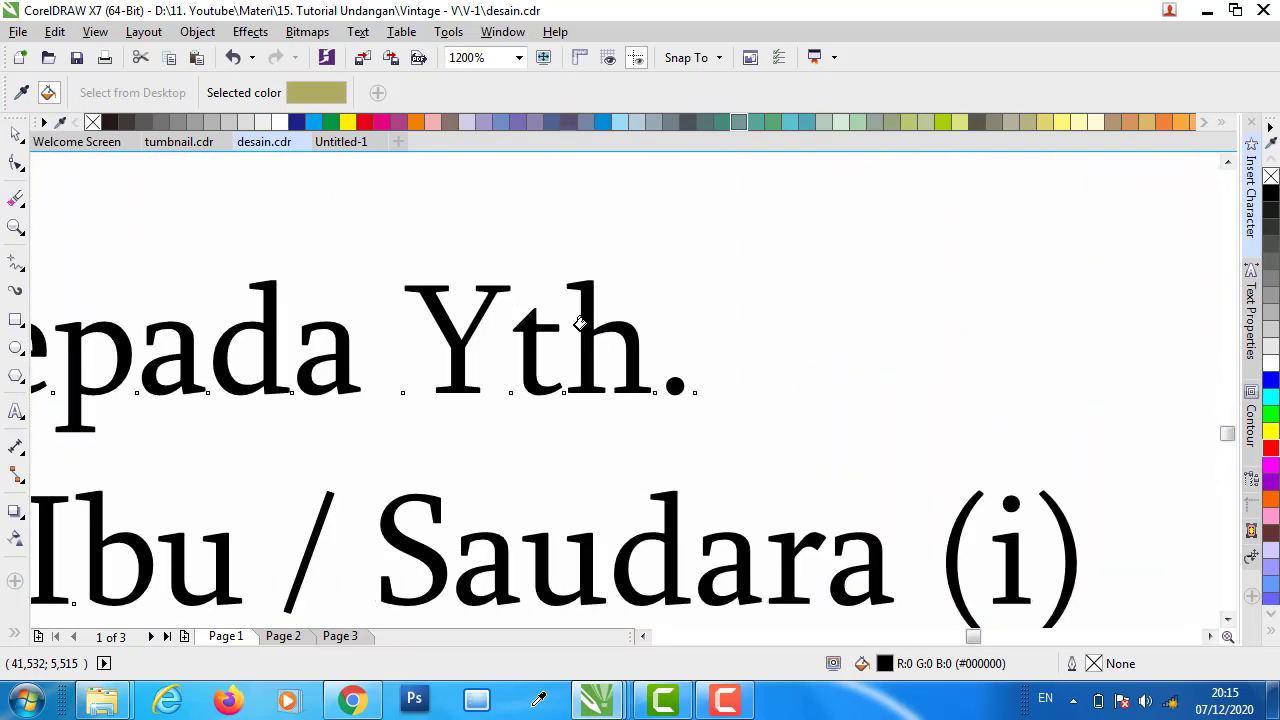
left_click(580, 323)
scroll(565, 335, "down", 1)
scroll(374, 334, "down", 1)
scroll(443, 334, "down", 1)
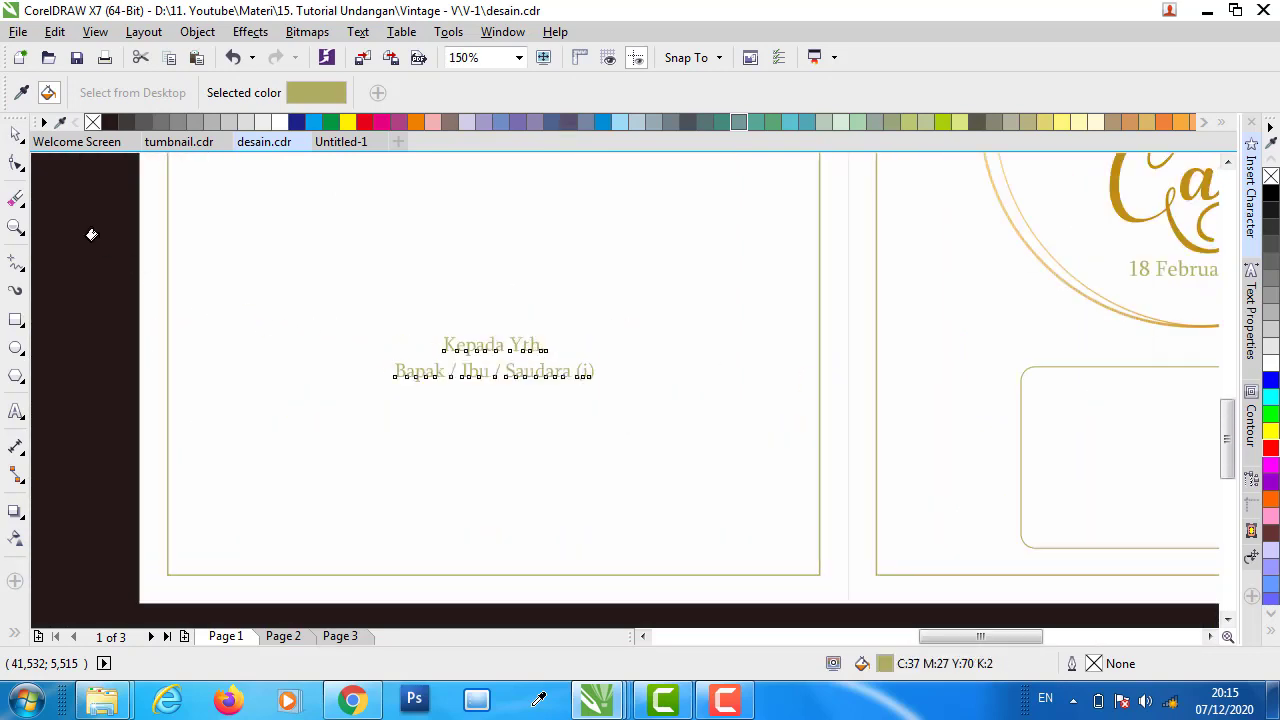
- Inspect the original greeting's settings in the text properties panel
left_click(16, 134)
left_click(478, 345)
scroll(480, 340, "down", 1)
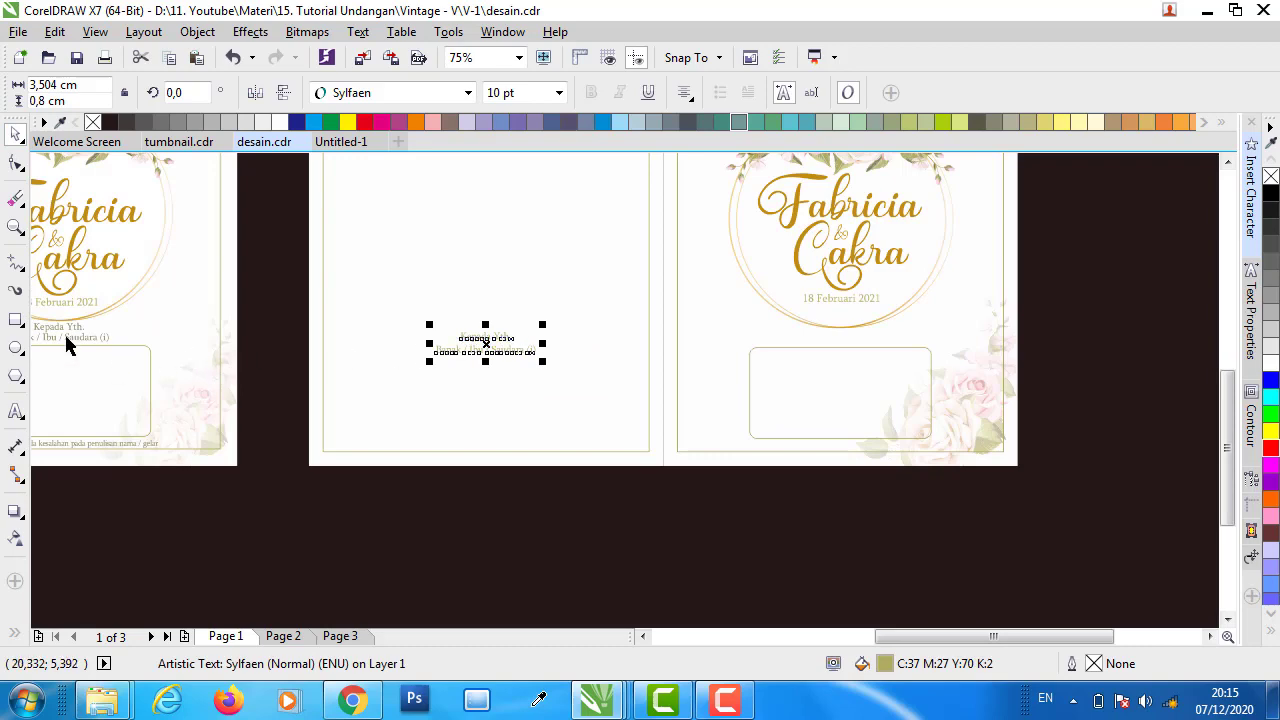
scroll(66, 332, "up", 2)
left_click(69, 334)
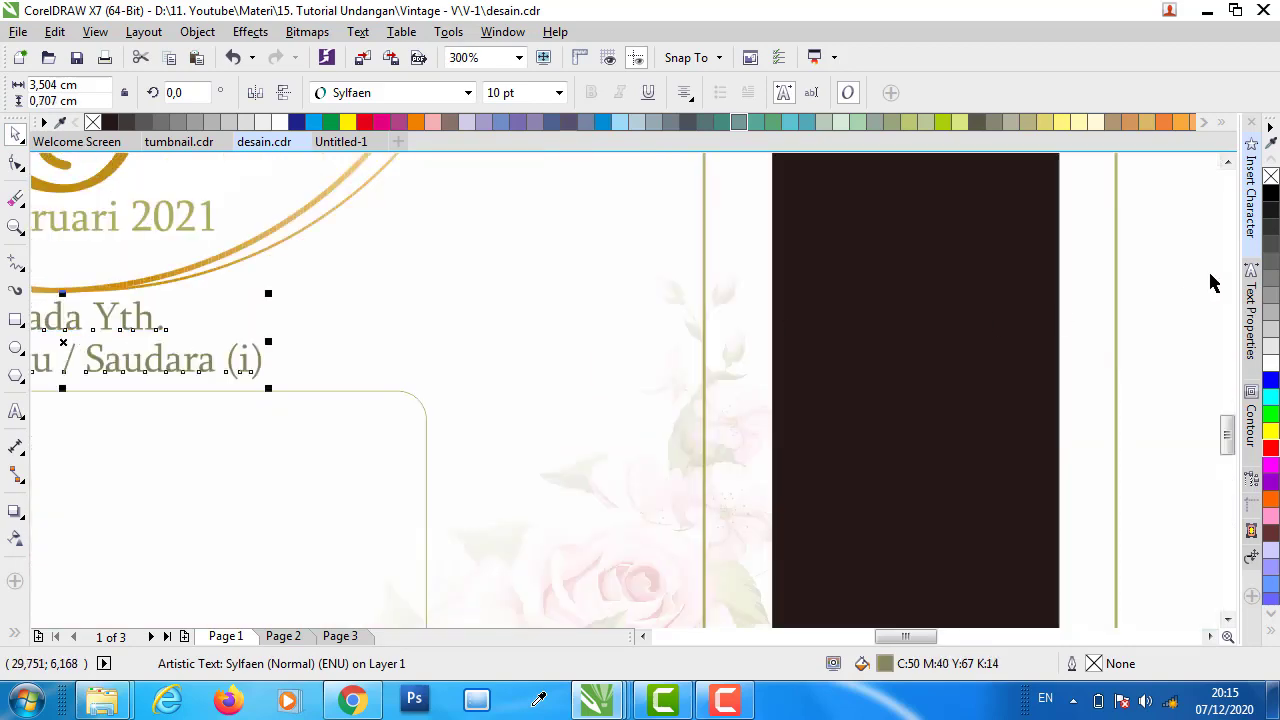
left_click(1250, 310)
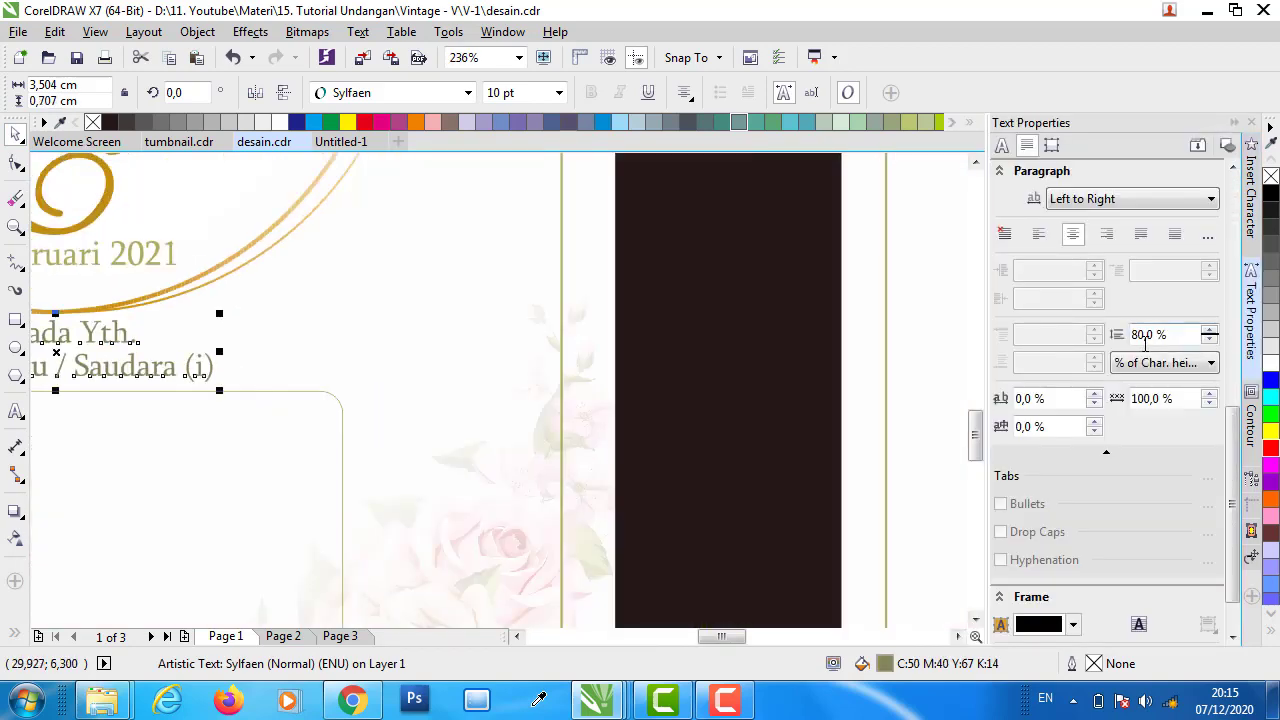
scroll(331, 430, "down", 2)
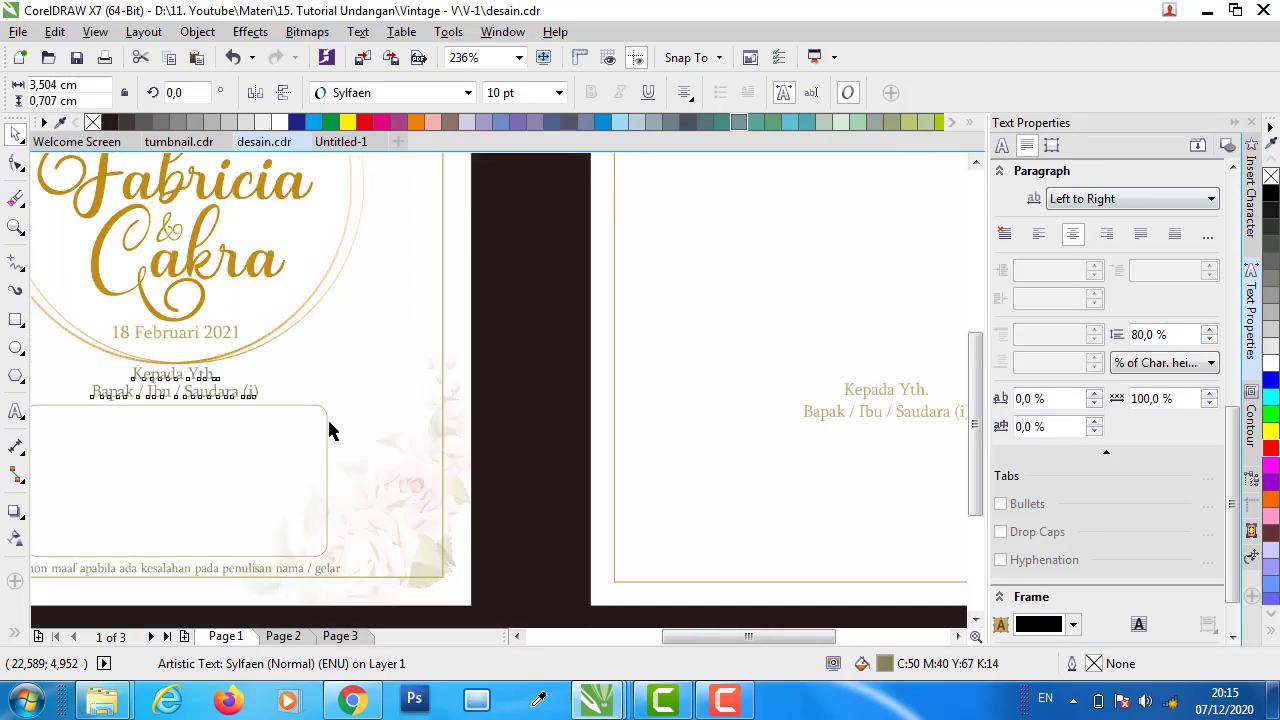
scroll(855, 400, "down", 2)
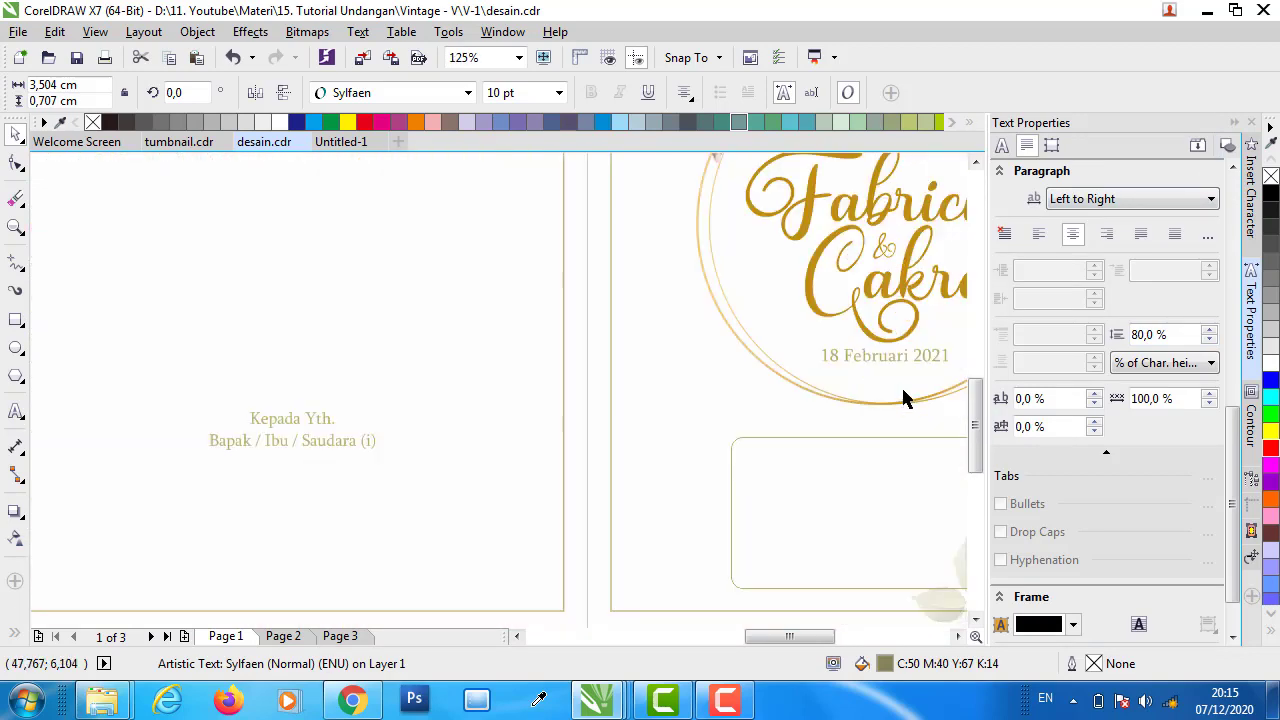
- Set the new greeting's line spacing to 80% and select it with the name box
left_click(310, 418)
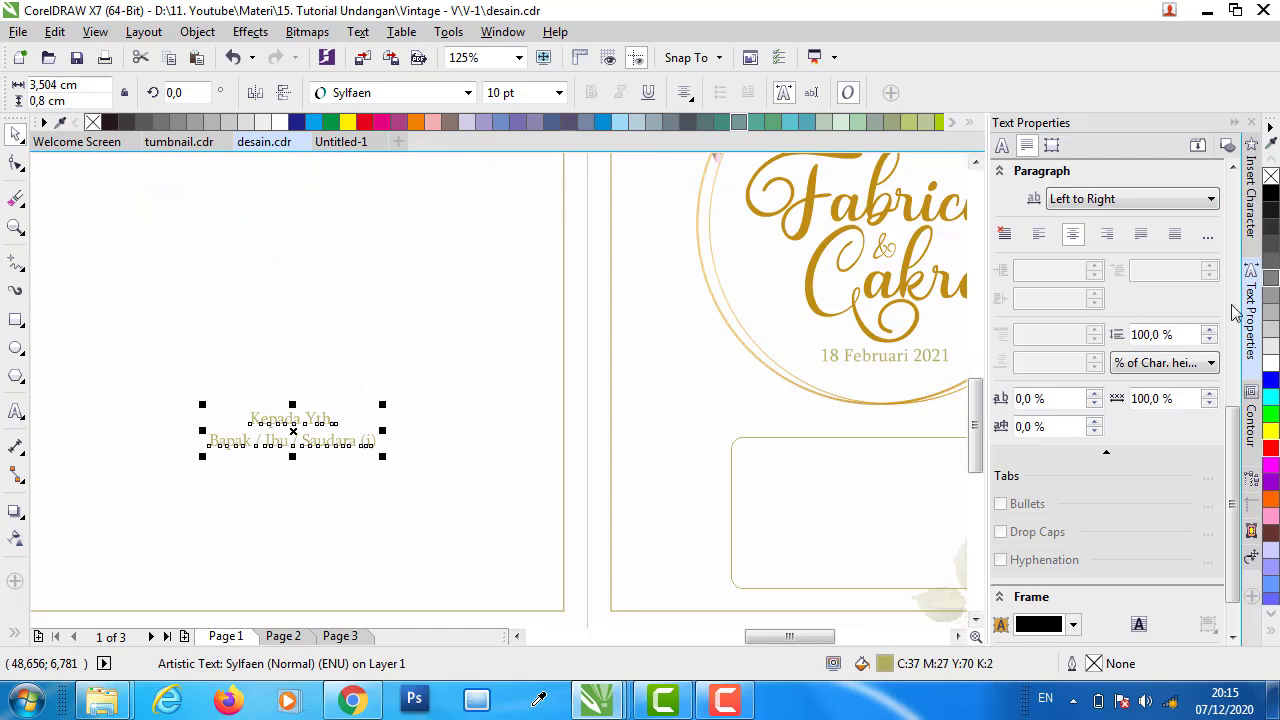
type("8")
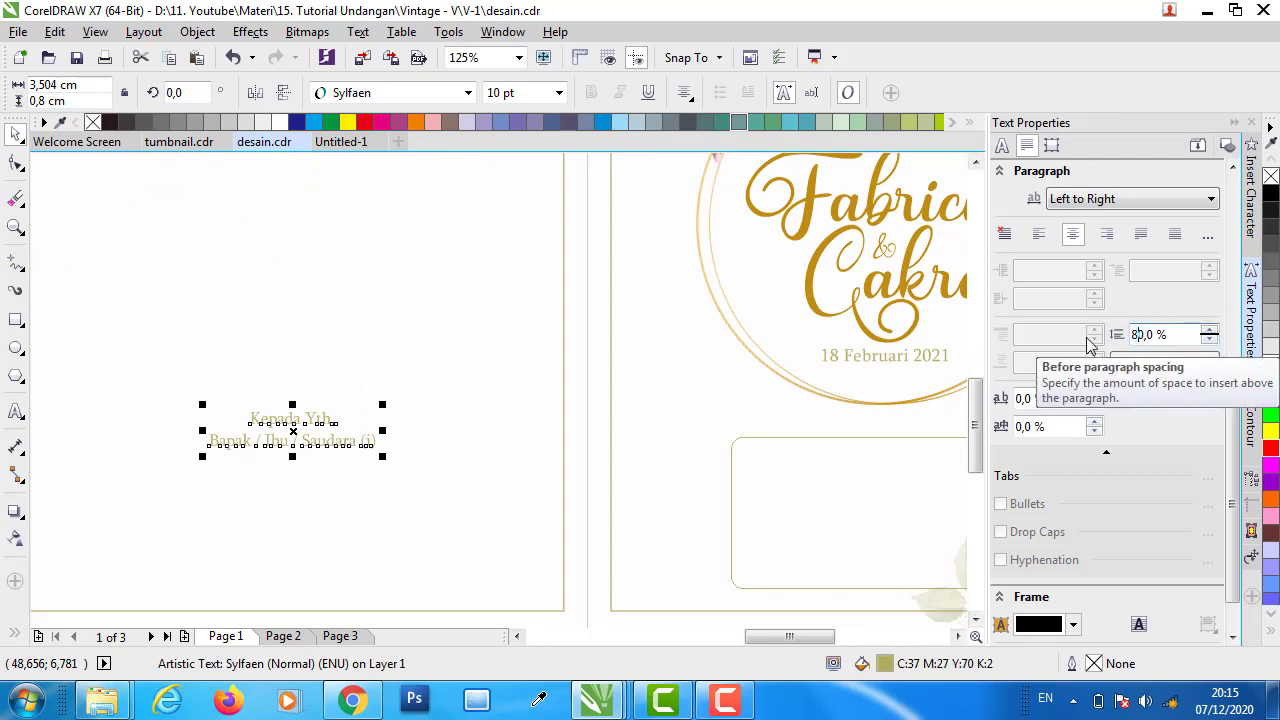
key("Return")
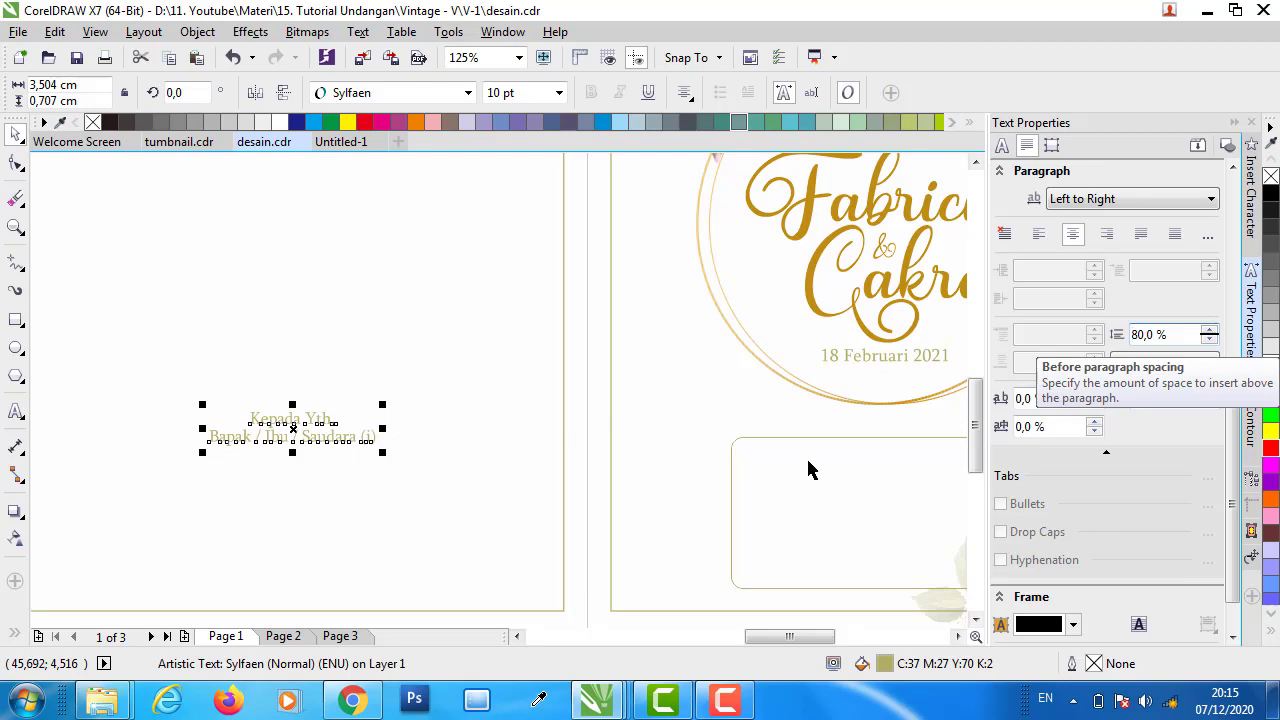
left_click(811, 457, "shift")
- Centre the greeting on the name box and nudge the circle, Cakra and date slightly upward
key("c")
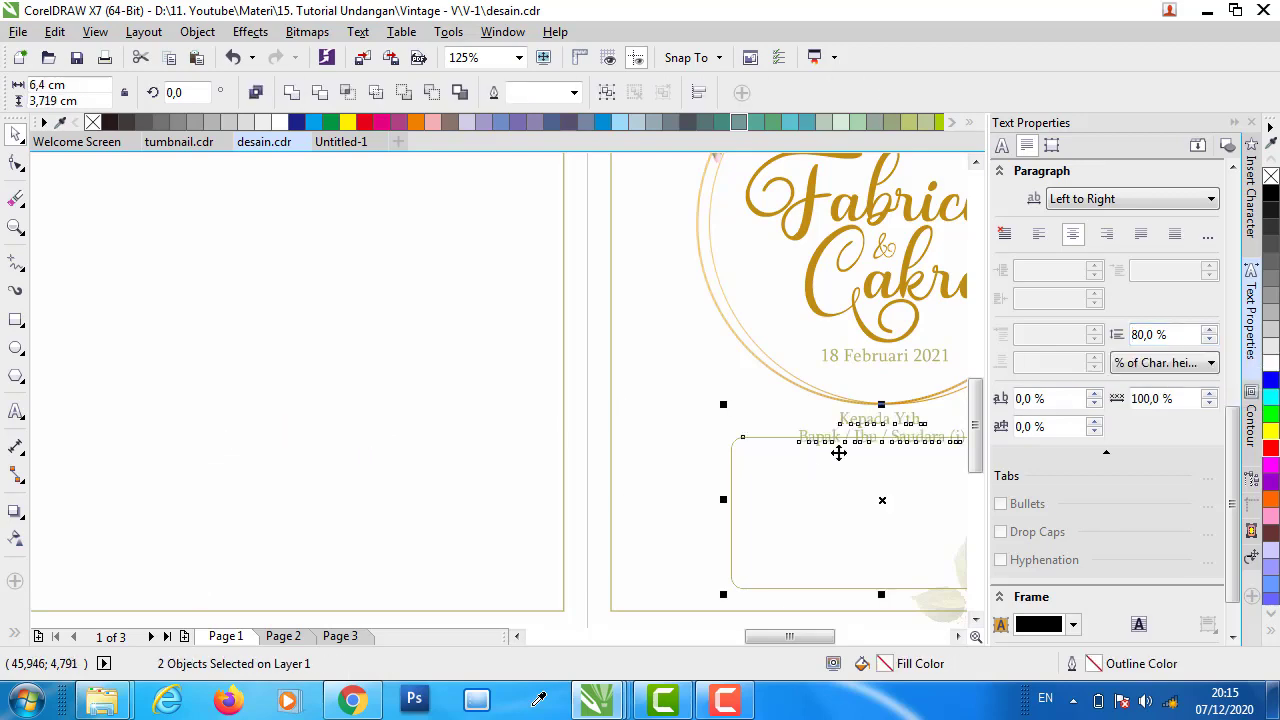
scroll(585, 463, "down", 2)
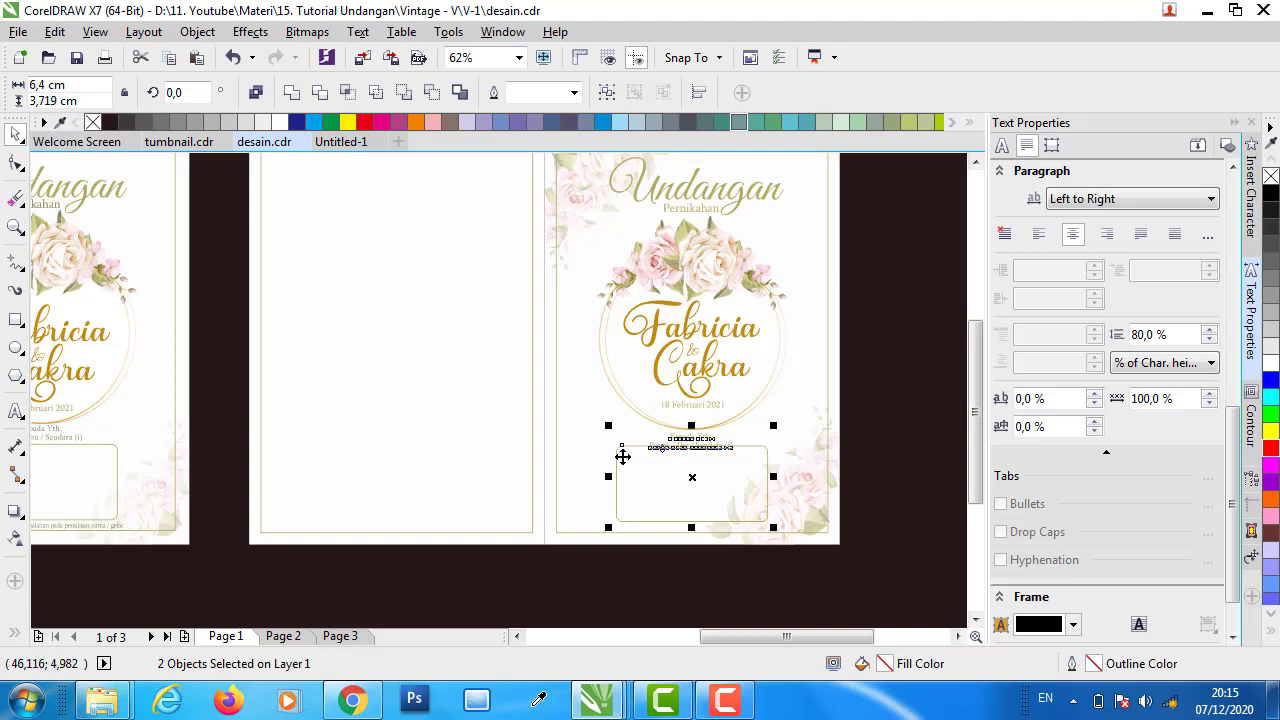
left_click(895, 396)
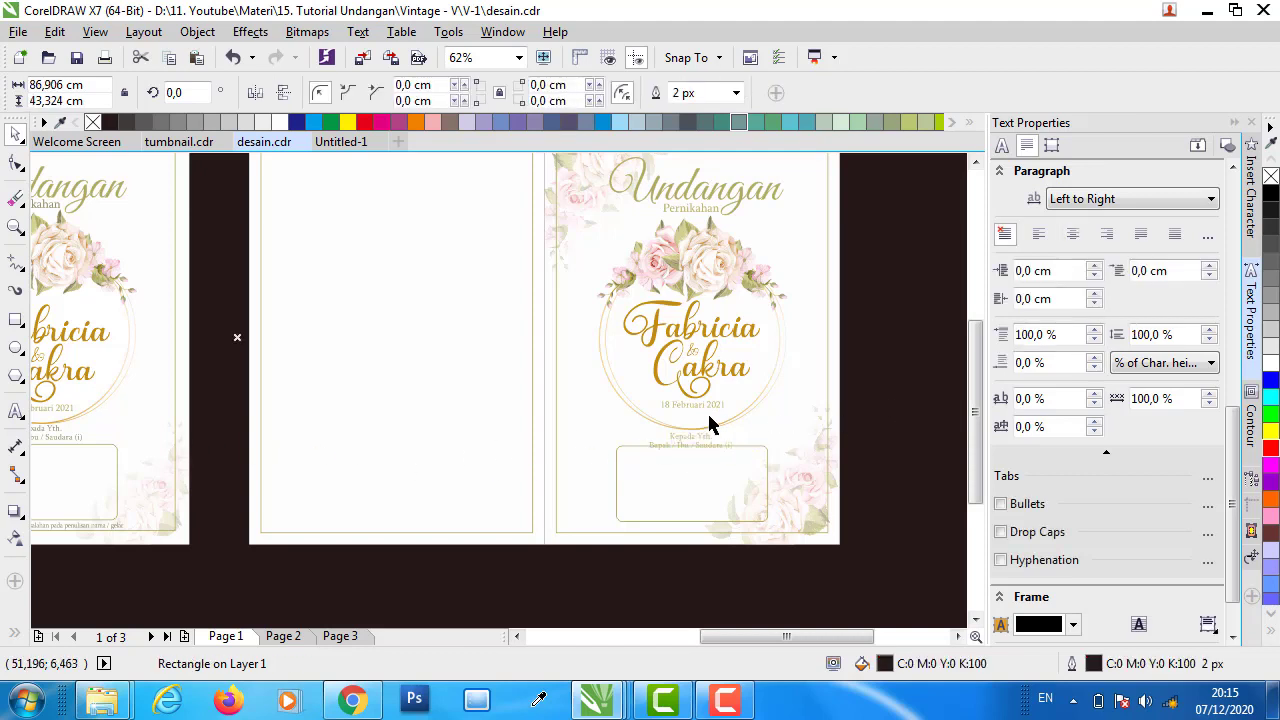
left_click(722, 199)
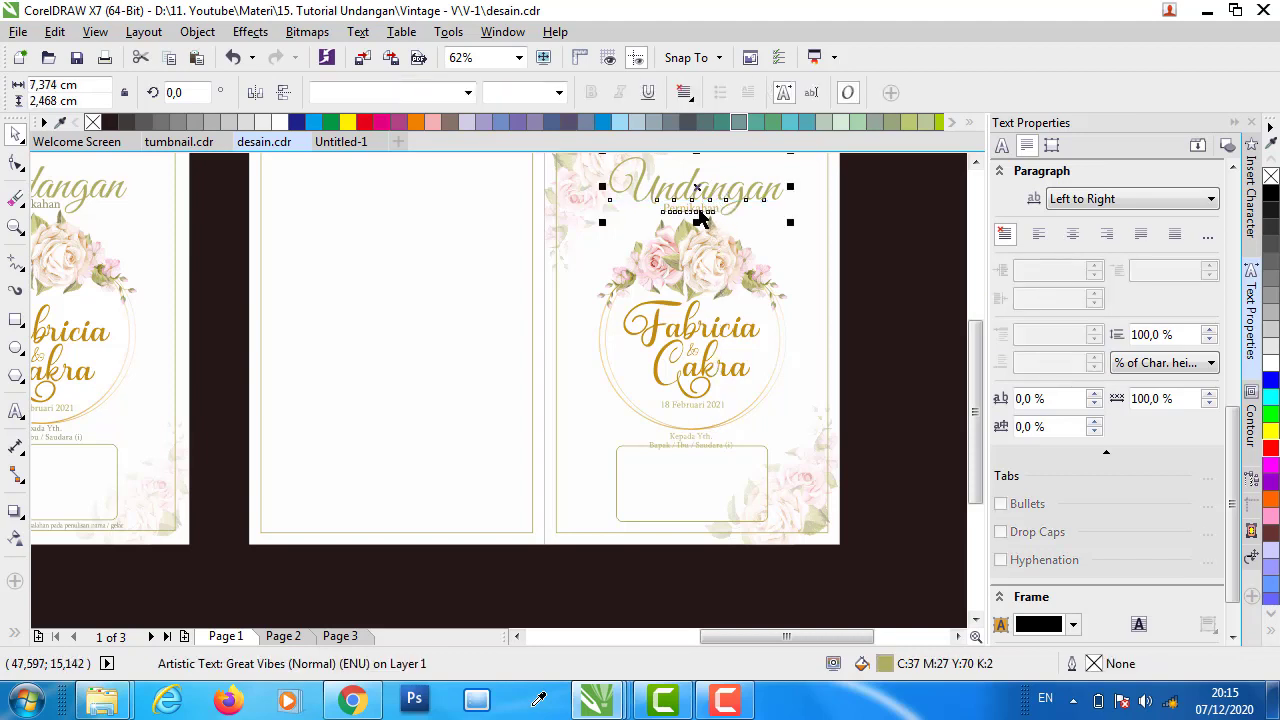
left_click(700, 250, "shift")
left_click(700, 380, "shift")
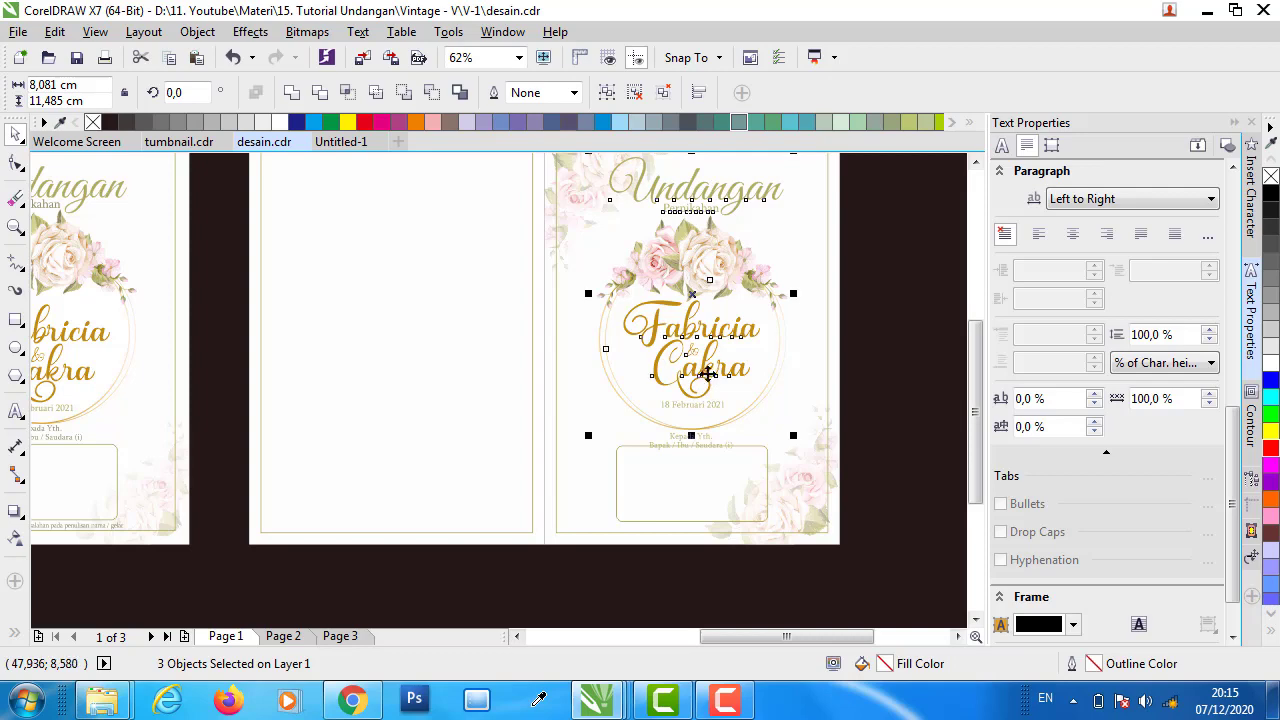
scroll(698, 440, "up", 4)
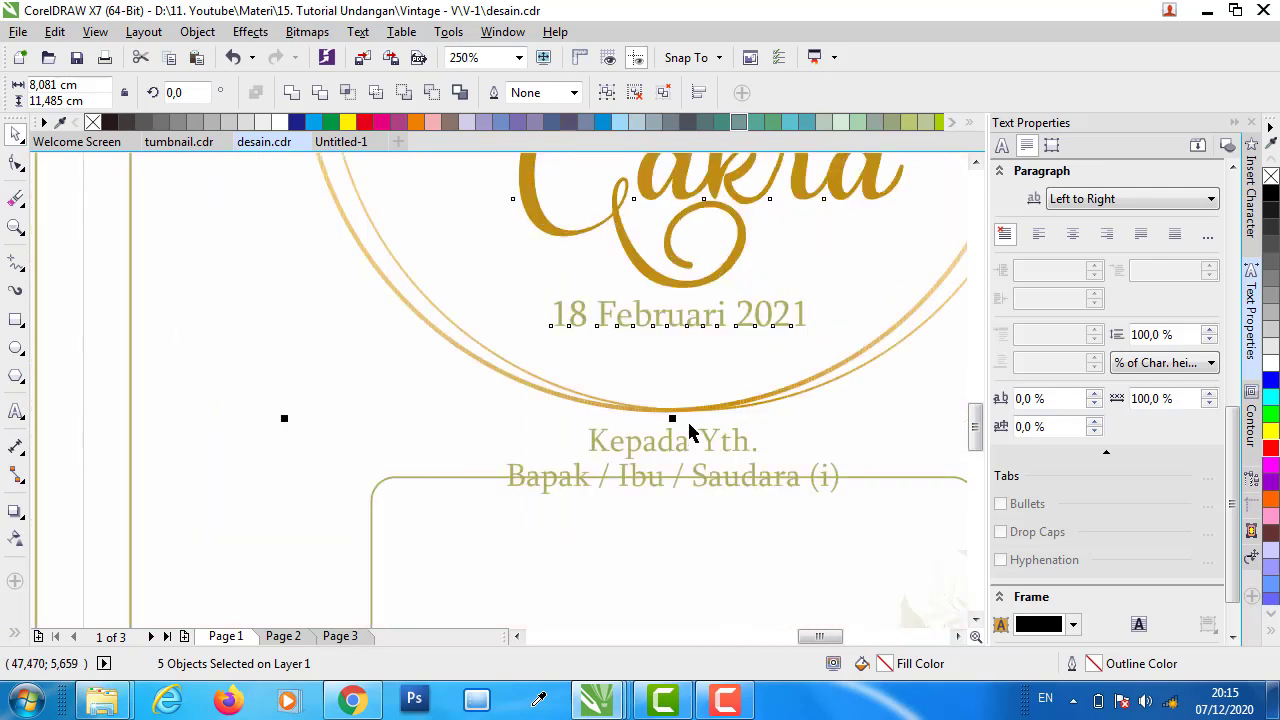
left_click_drag(700, 408, 698, 391)
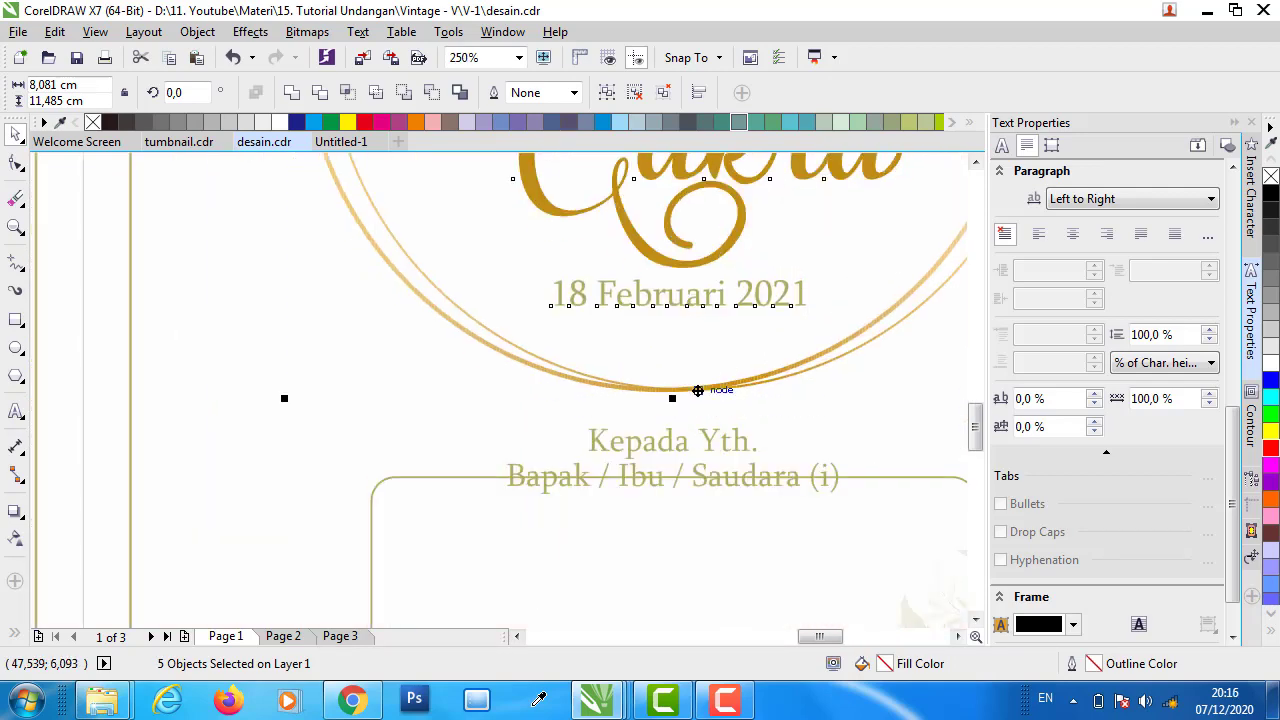
- Move the Kepada Yth. greeting up closer to the circle, then zoom out to both spreads
left_click(686, 440)
left_click_drag(684, 438, 686, 415)
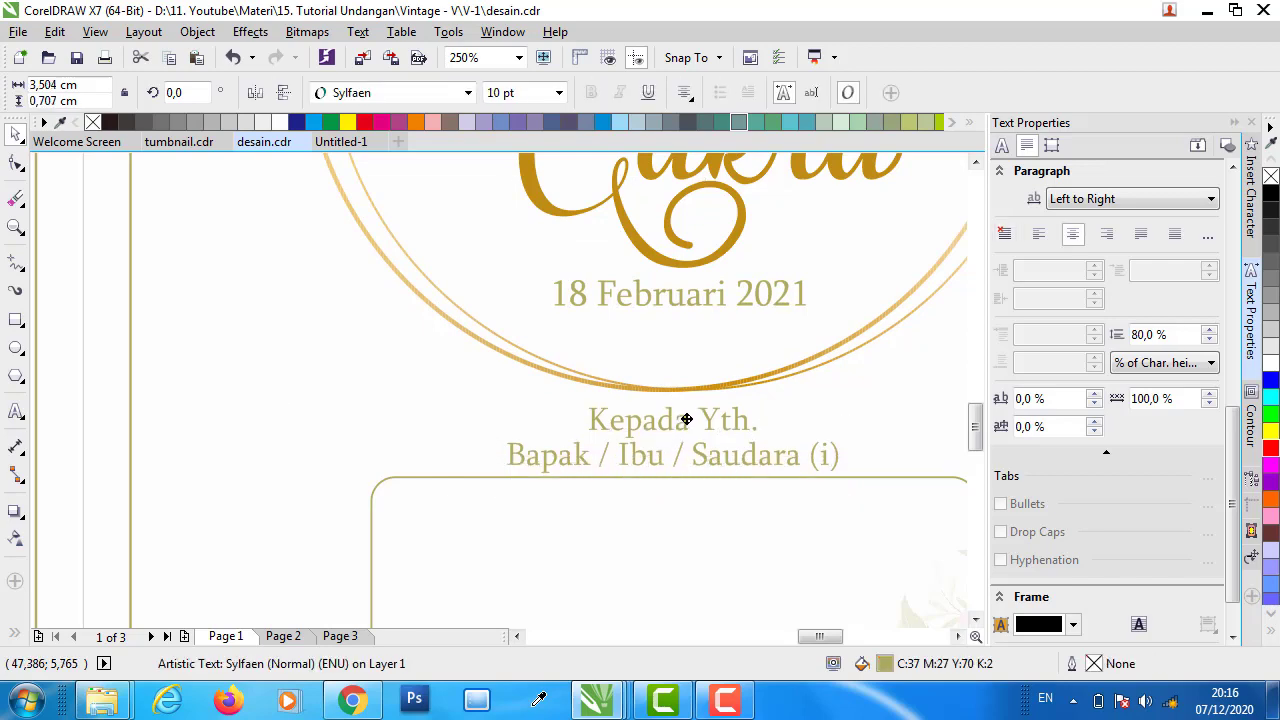
scroll(668, 473, "down", 2)
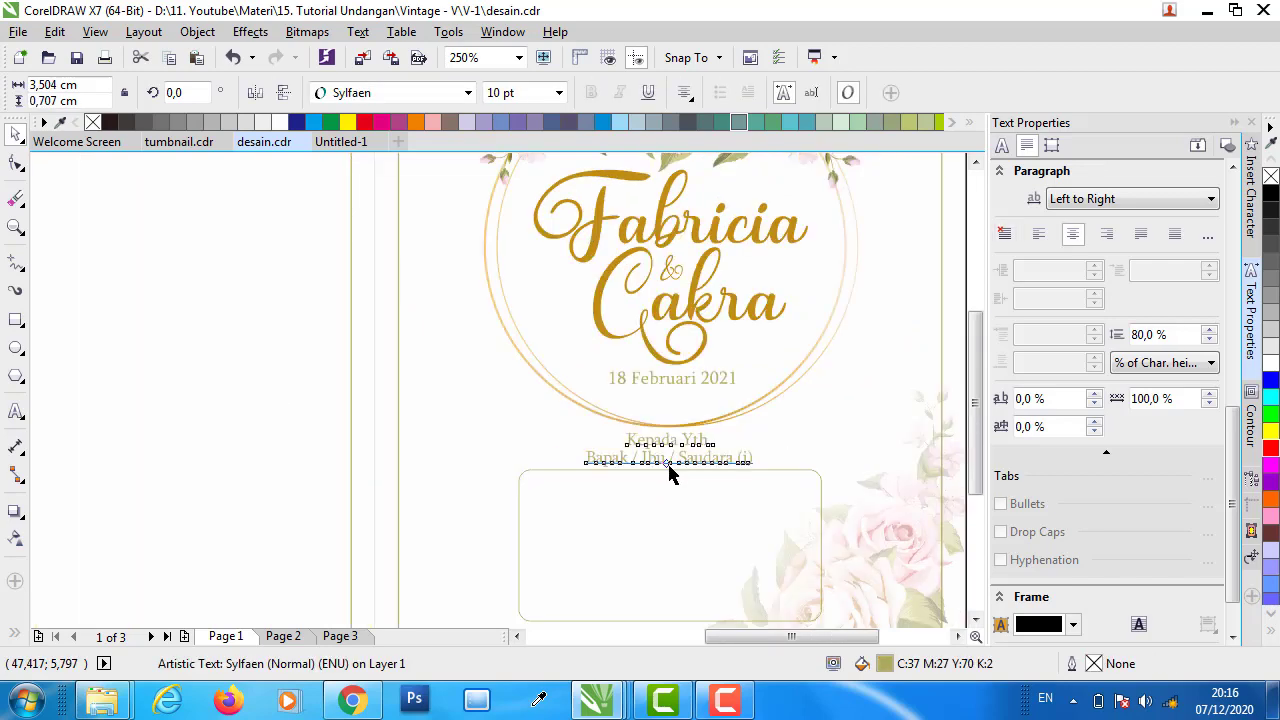
scroll(666, 462, "down", 2)
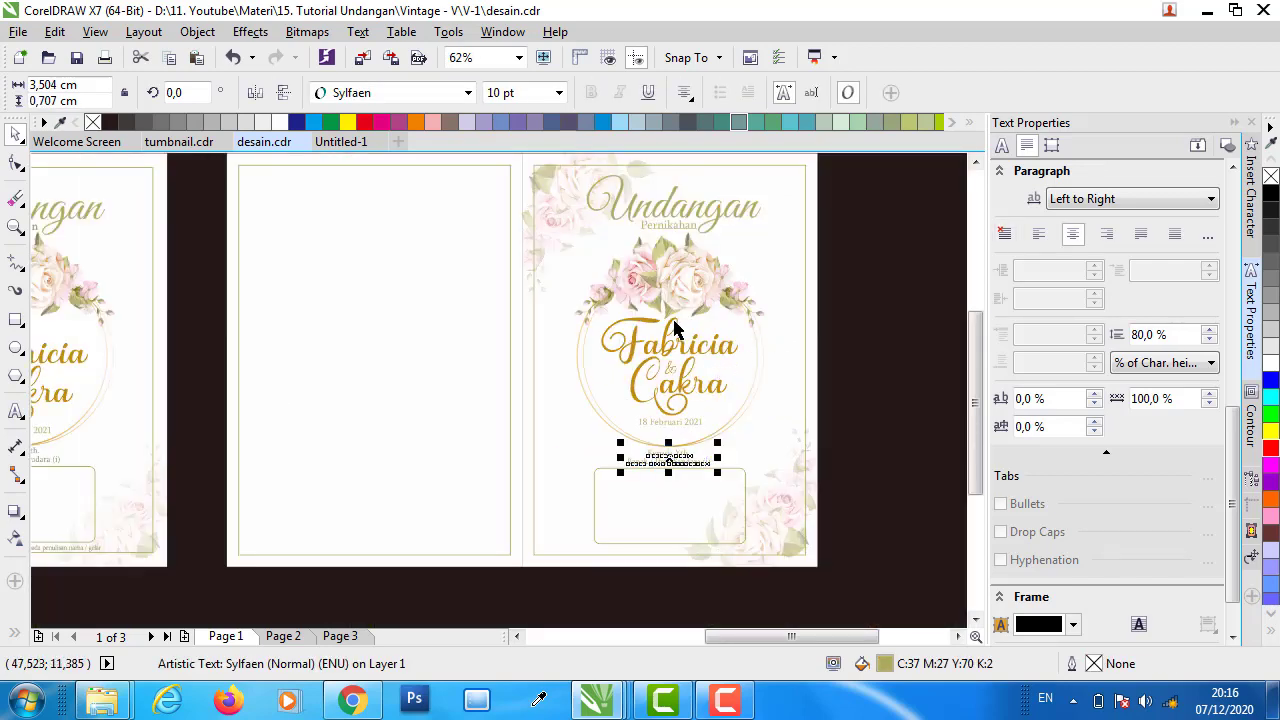
scroll(674, 322, "down", 2)
- Type a new 10 pt line 'Mohon maaf apabila ada kesalahan pada penulisan nama / gelar'
left_click(632, 498)
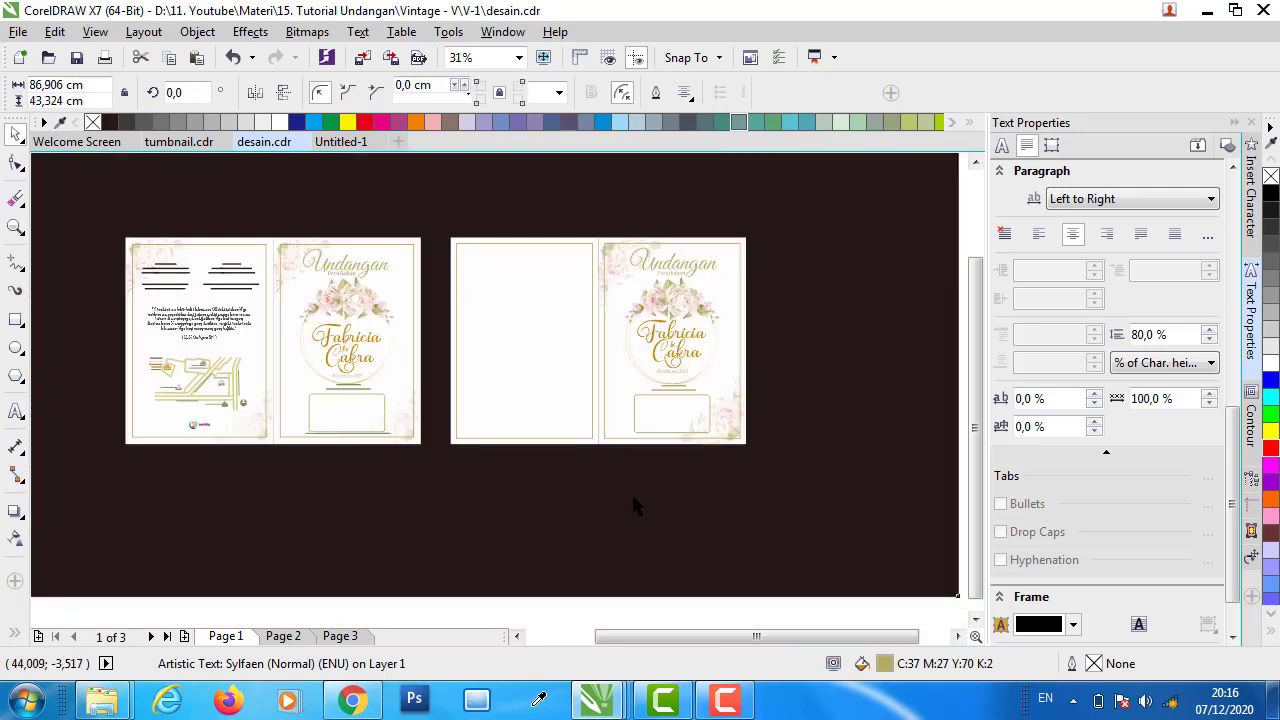
scroll(314, 440, "up", 4)
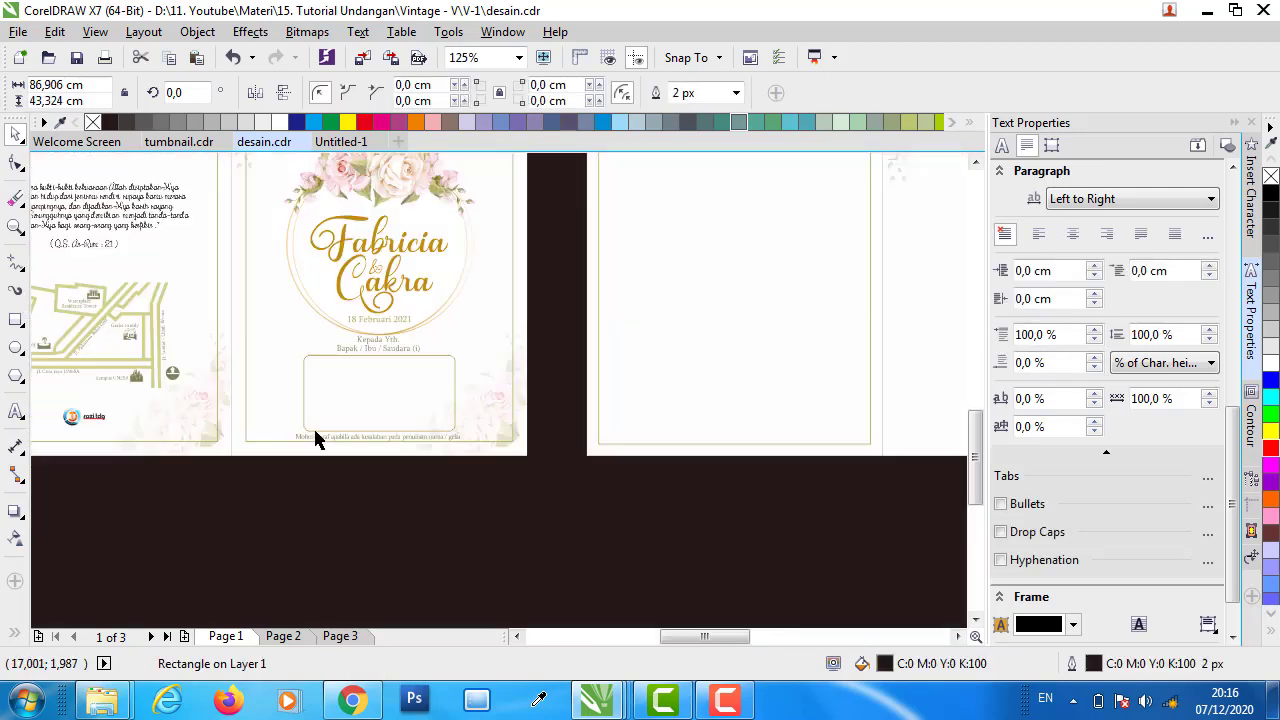
scroll(320, 442, "up", 1)
scroll(290, 449, "up", 1)
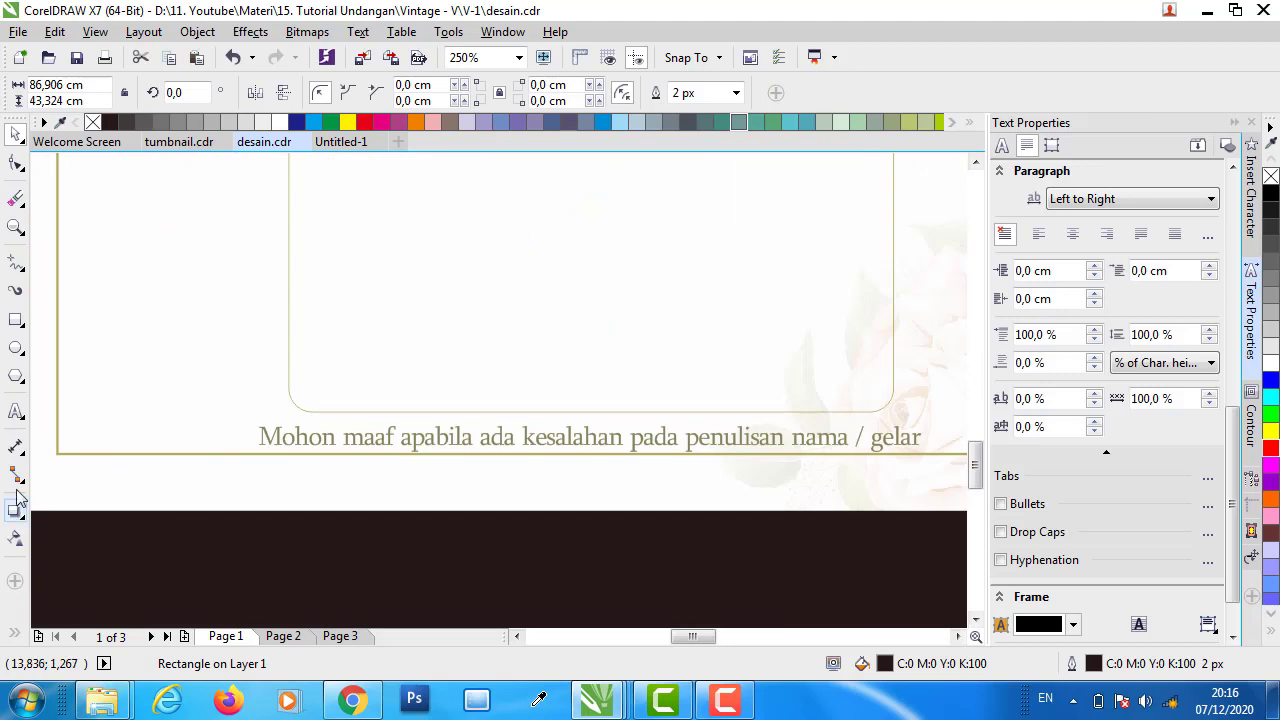
left_click(16, 411)
left_click(254, 491)
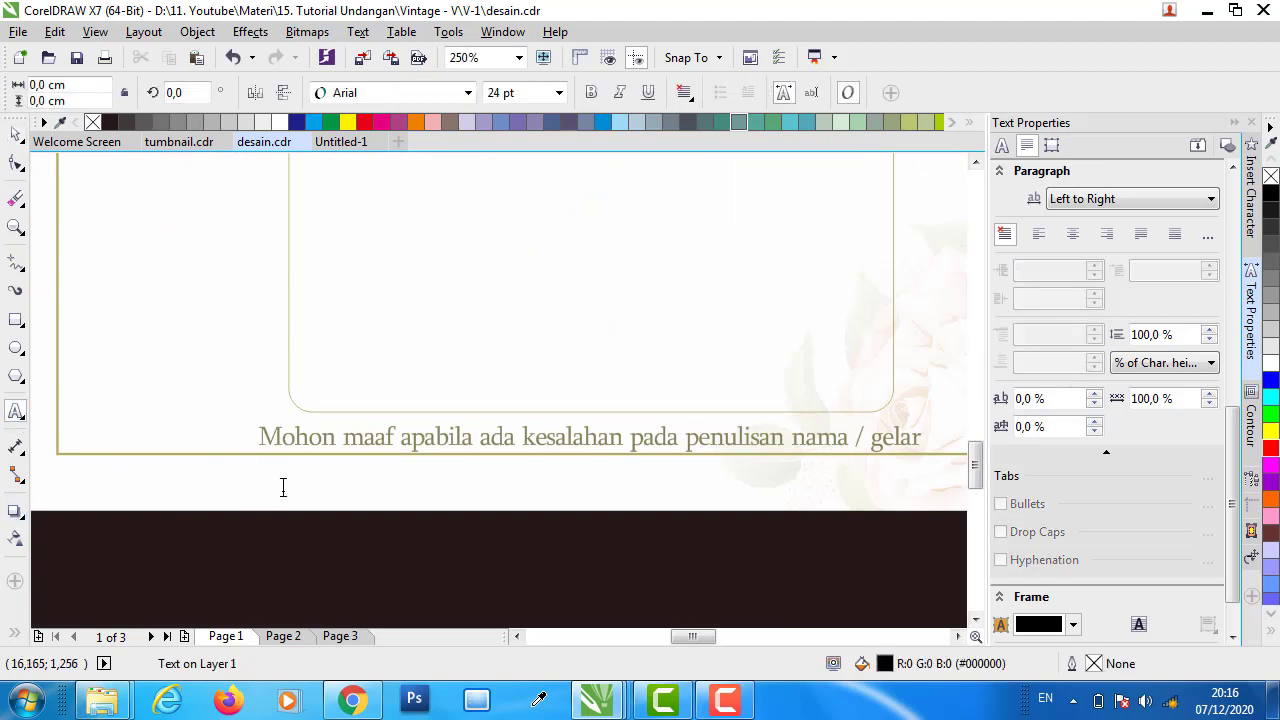
left_click(559, 92)
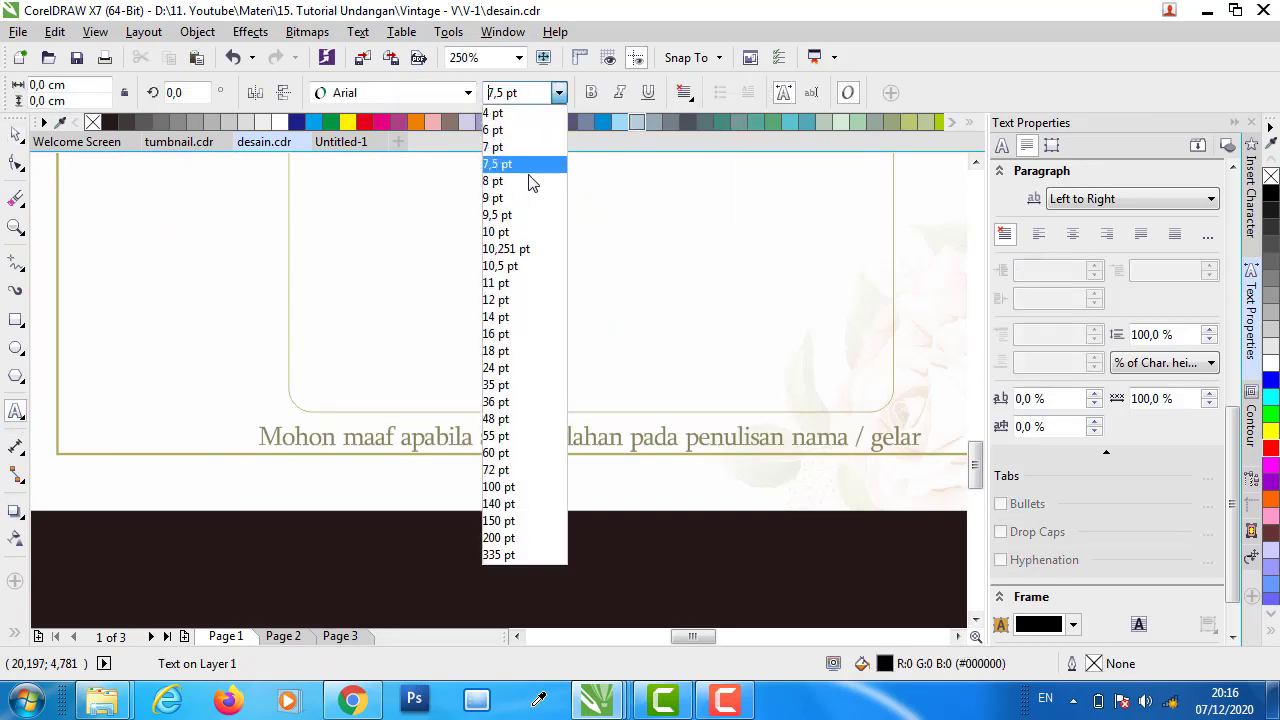
left_click(515, 232)
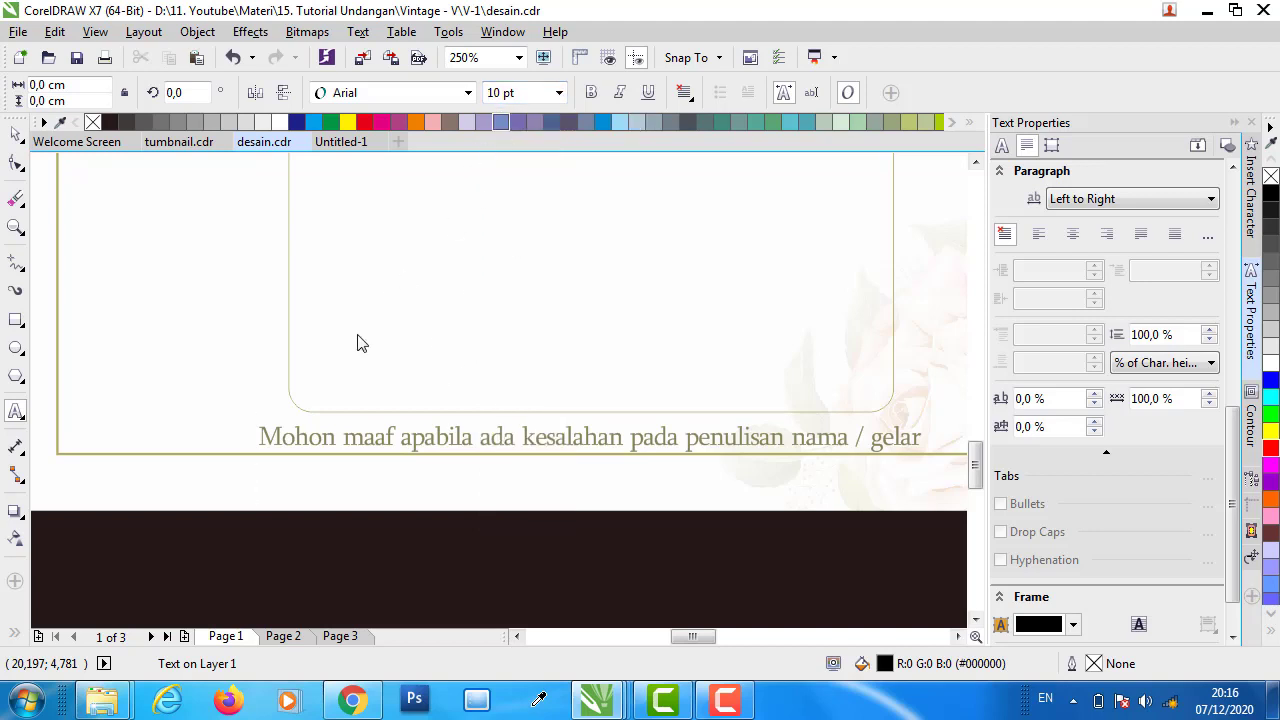
type("M")
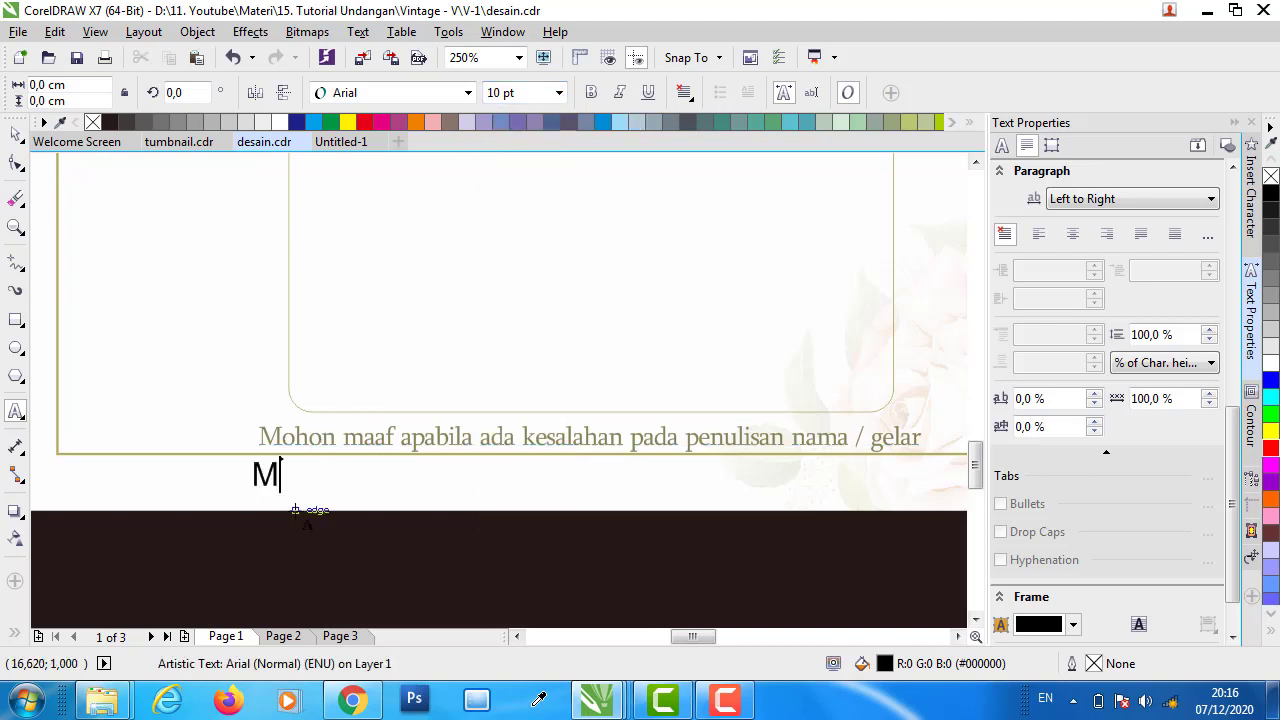
type("ohon m")
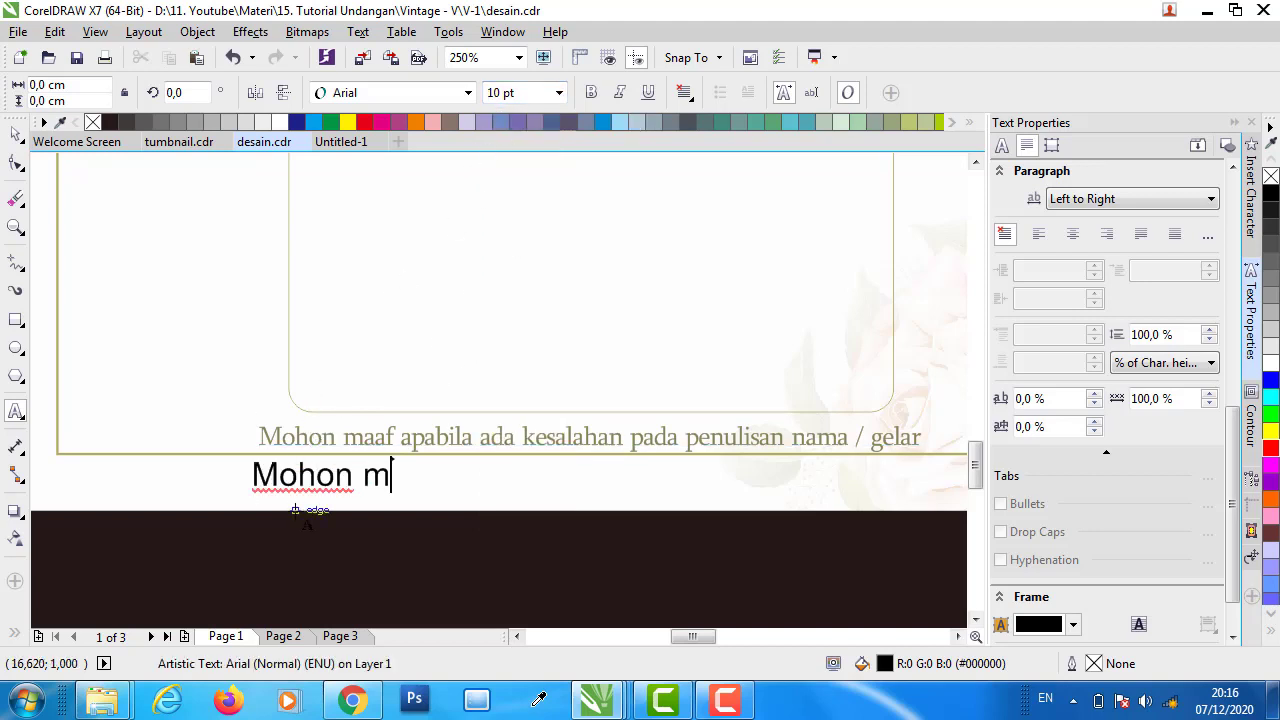
type("aag")
key("BackSpace")
type("f apabila ")
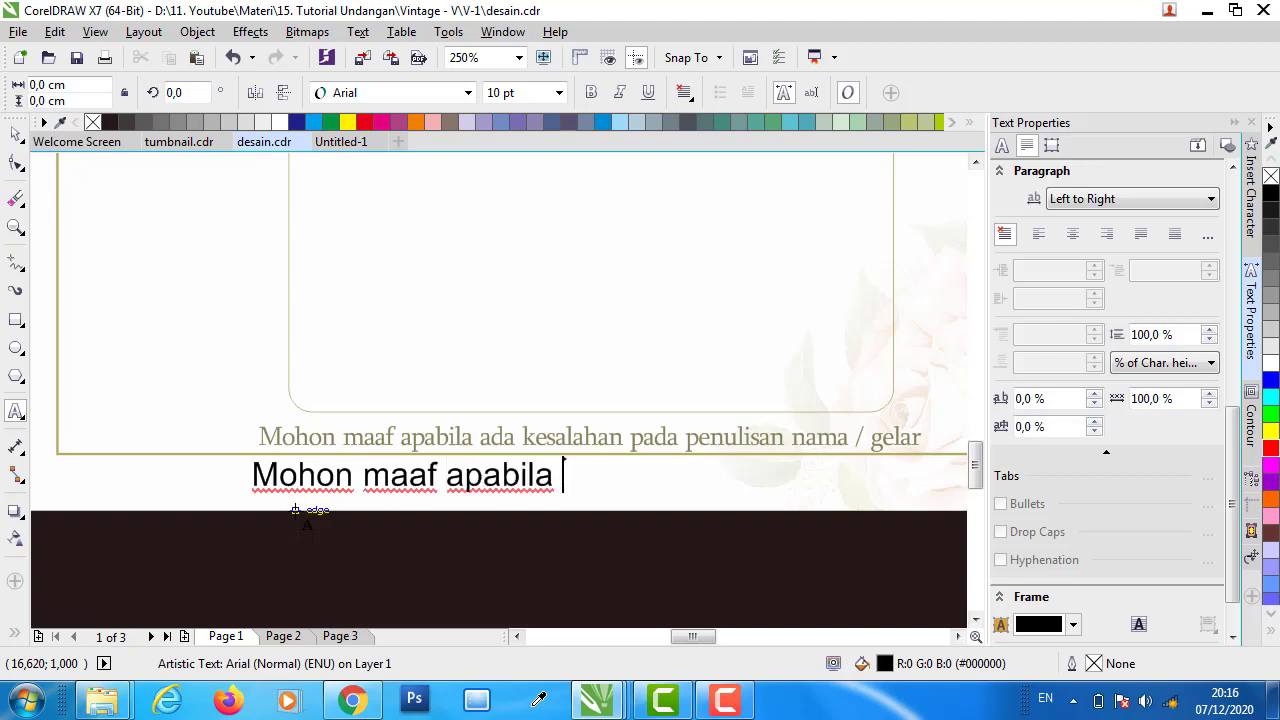
type("ada ke")
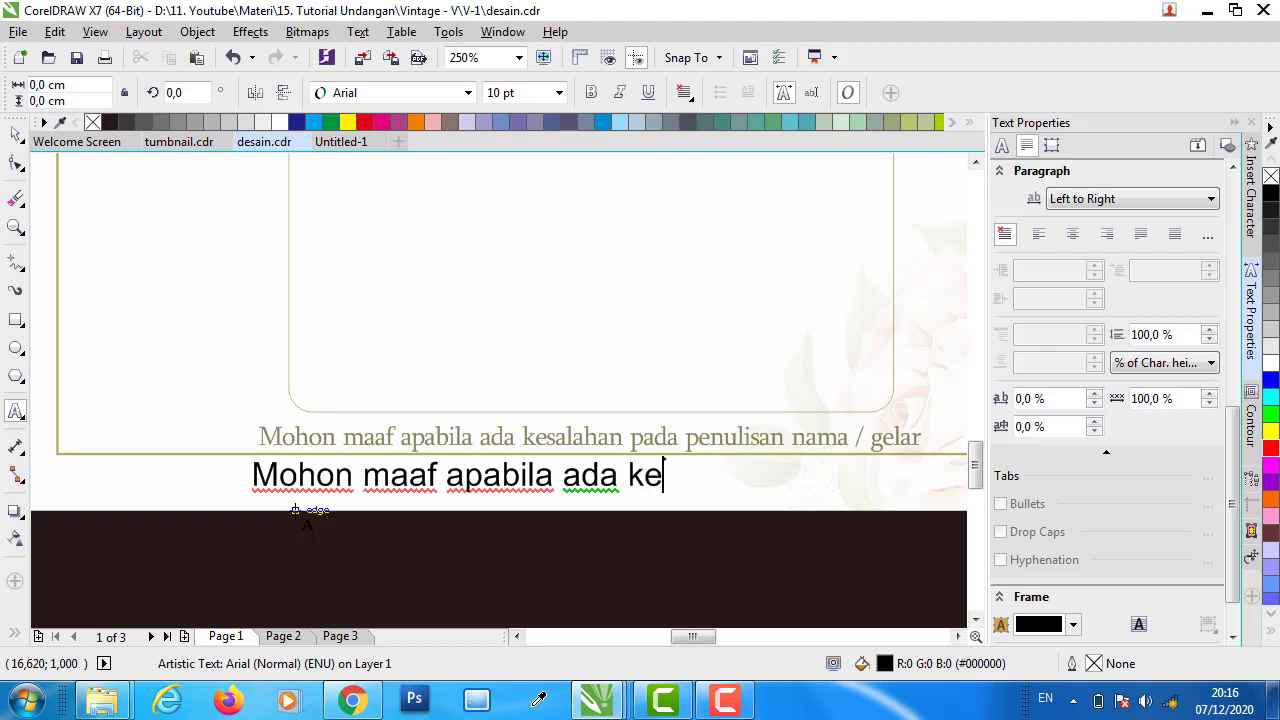
type("salahan p")
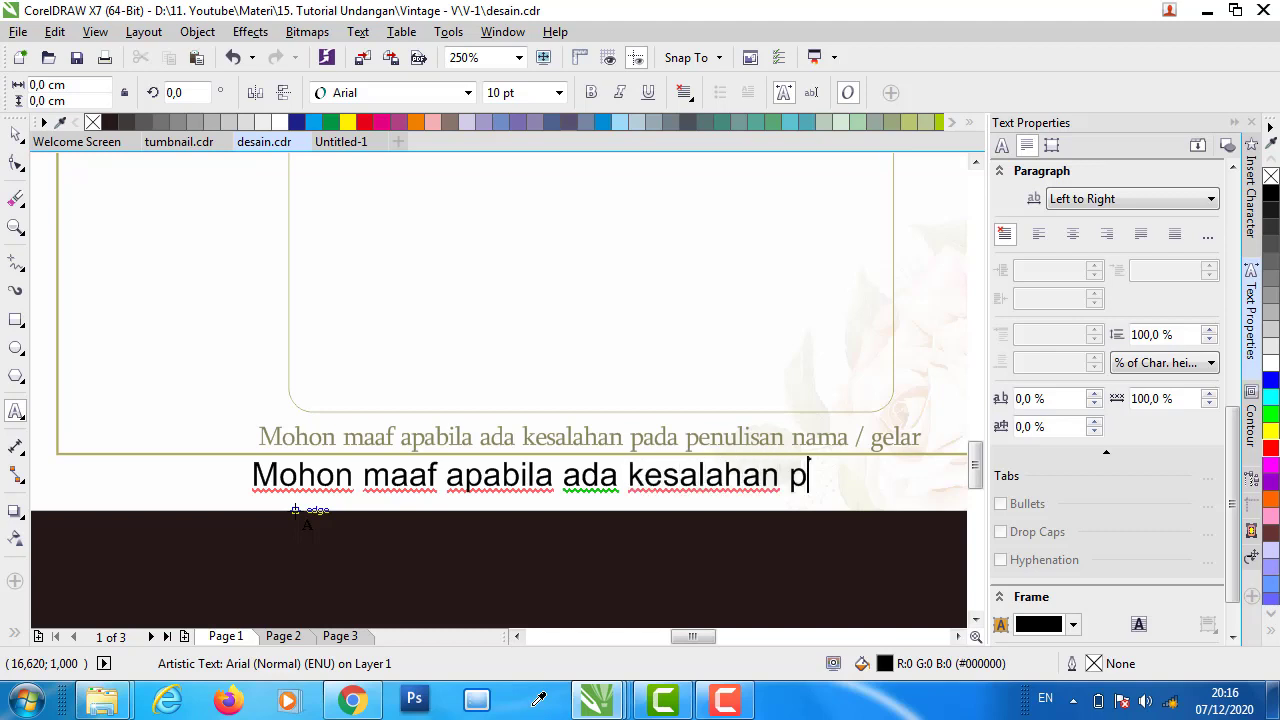
type("ada pe")
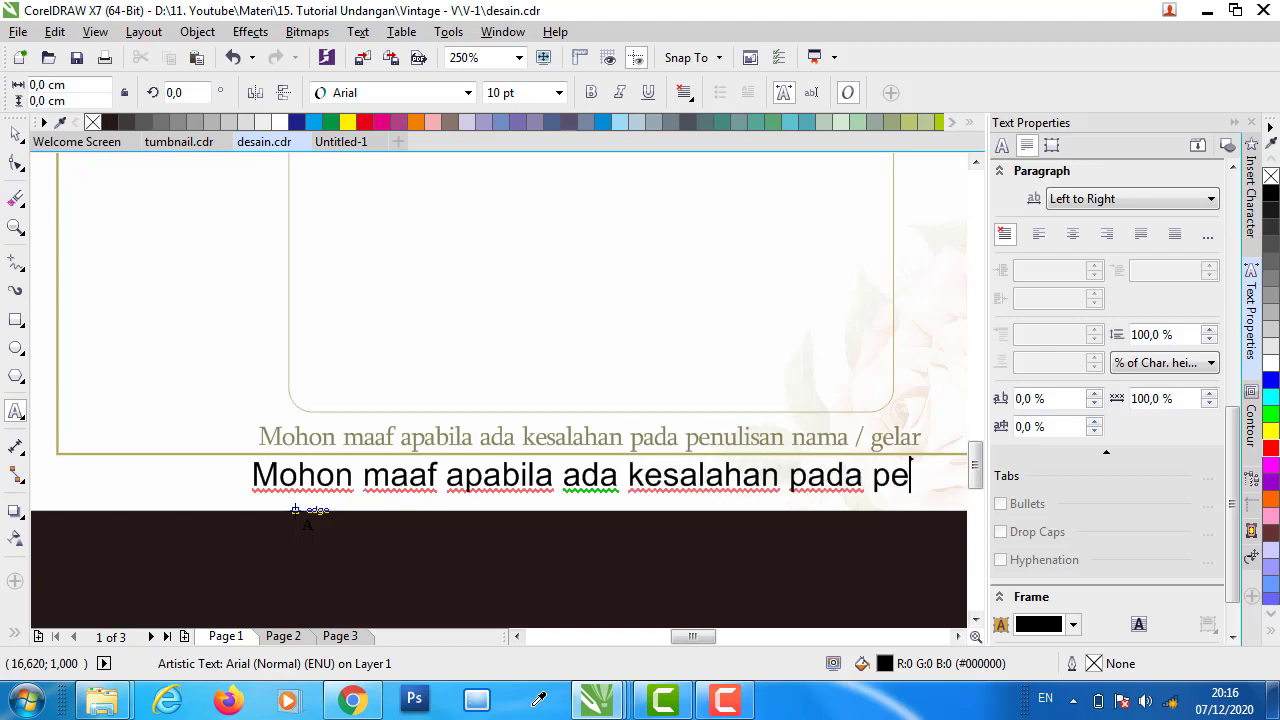
type("nulisan nama")
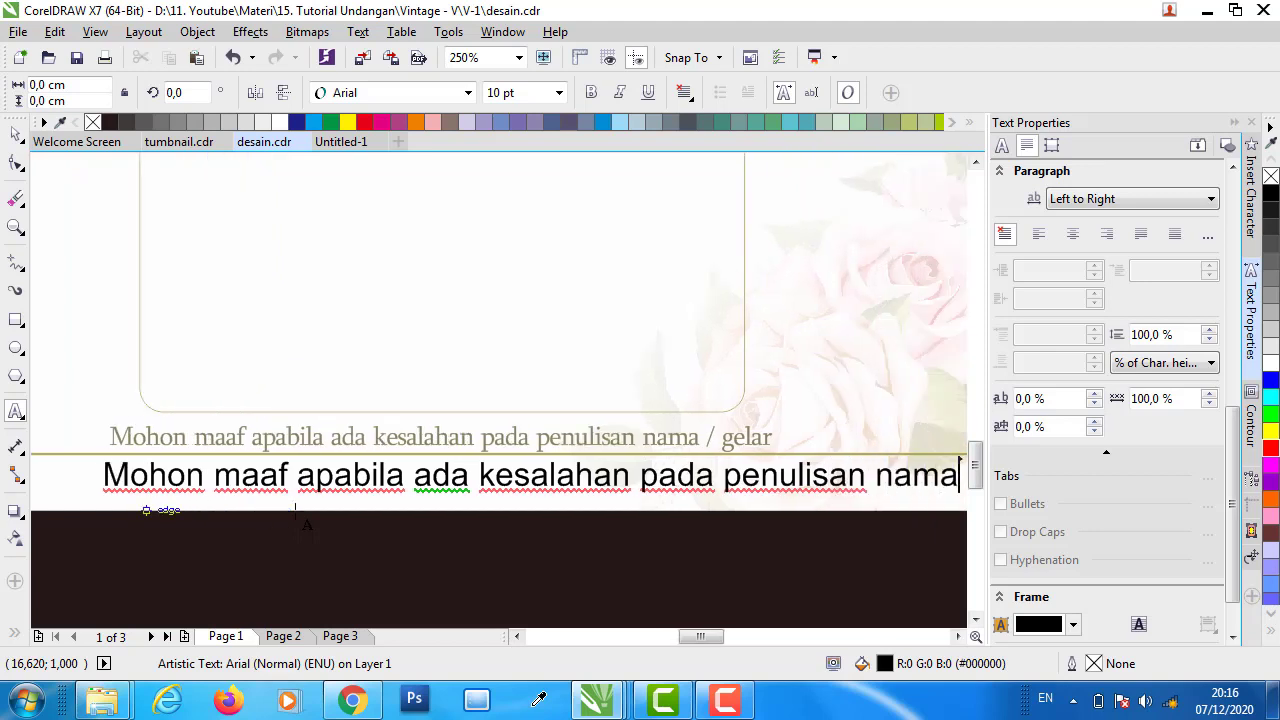
type(" / gelar")
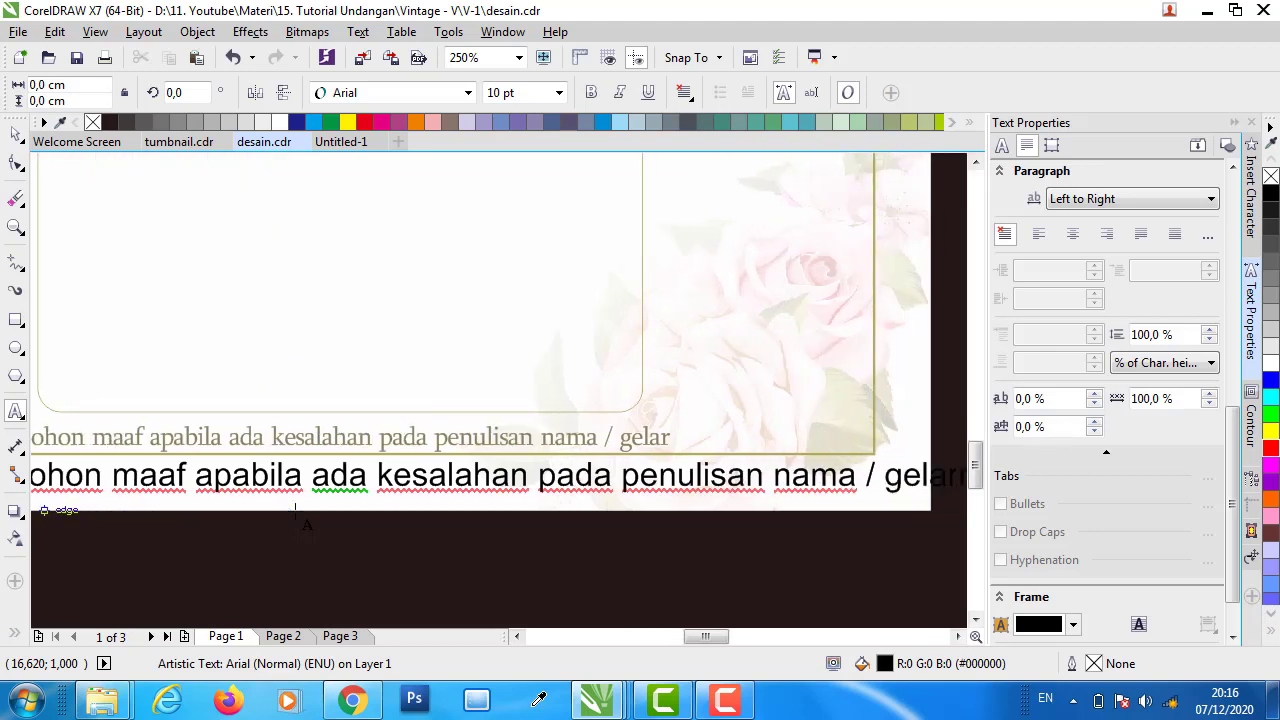
key("Escape")
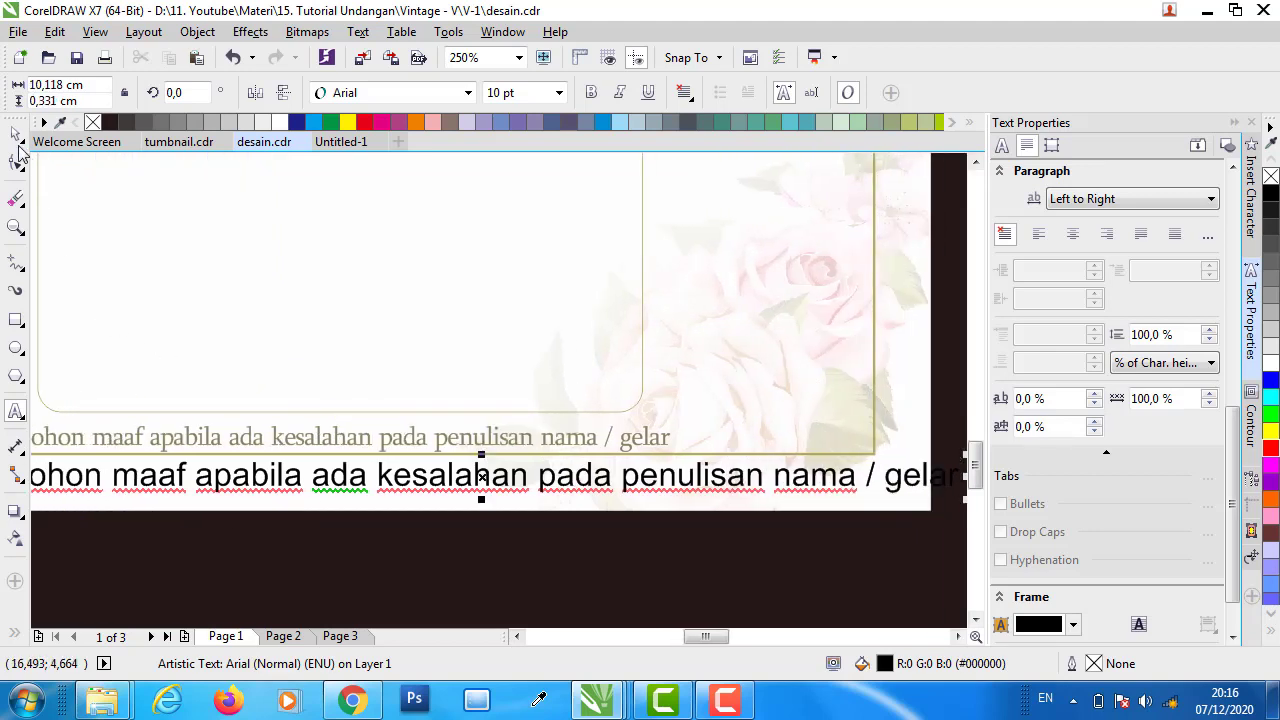
- Match the new apology line to the gold one: Sylfaen font at 8 pt
key("space")
left_click(346, 449)
left_click(352, 426)
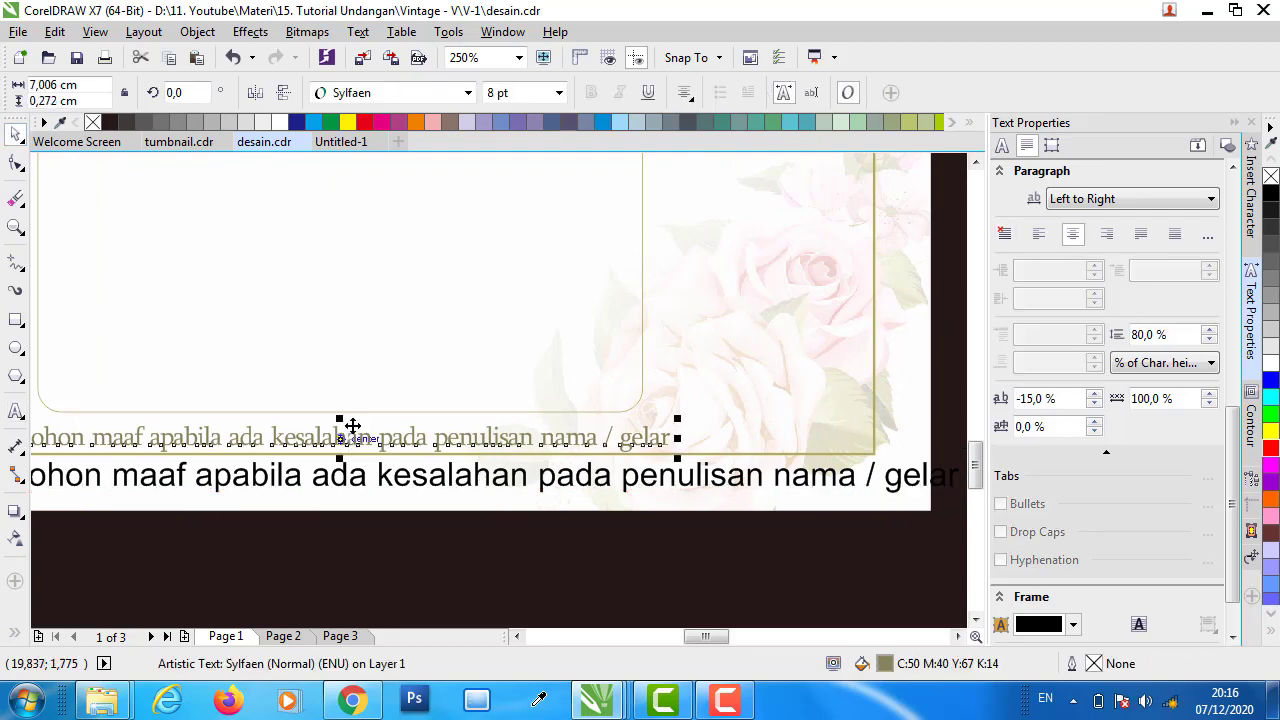
left_click(443, 476)
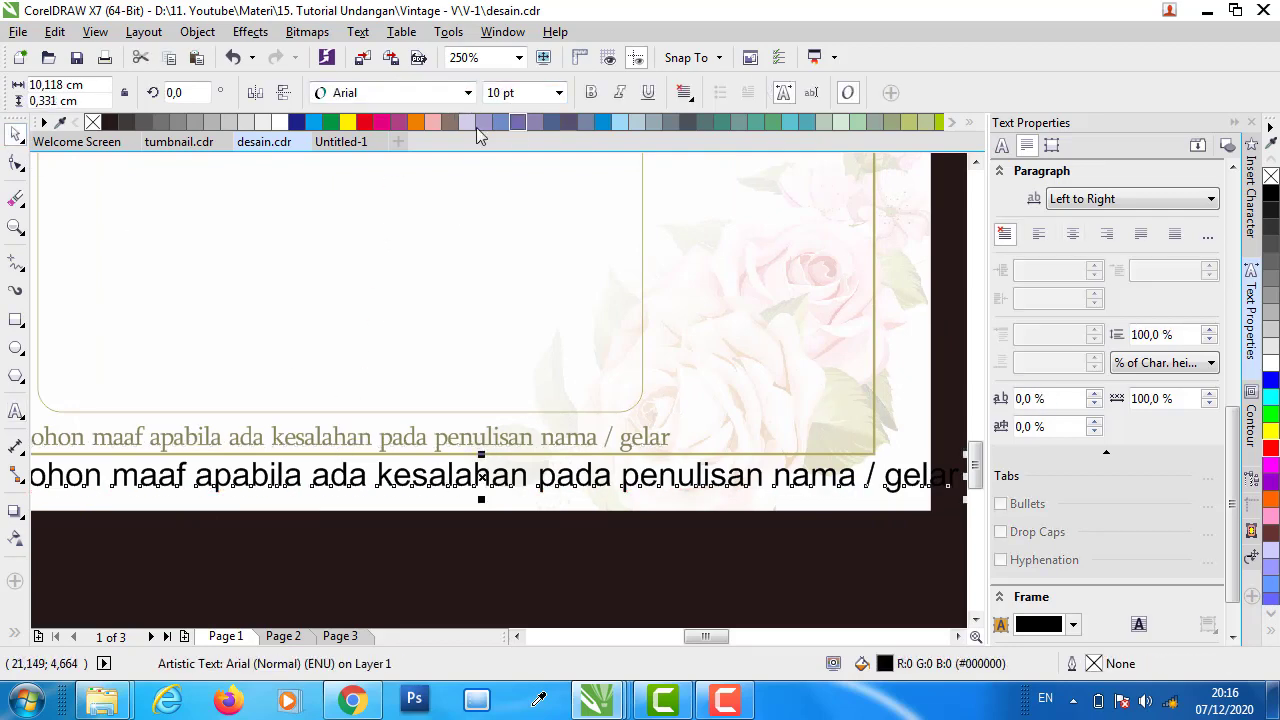
left_click(467, 92)
left_click(418, 137)
left_click(559, 92)
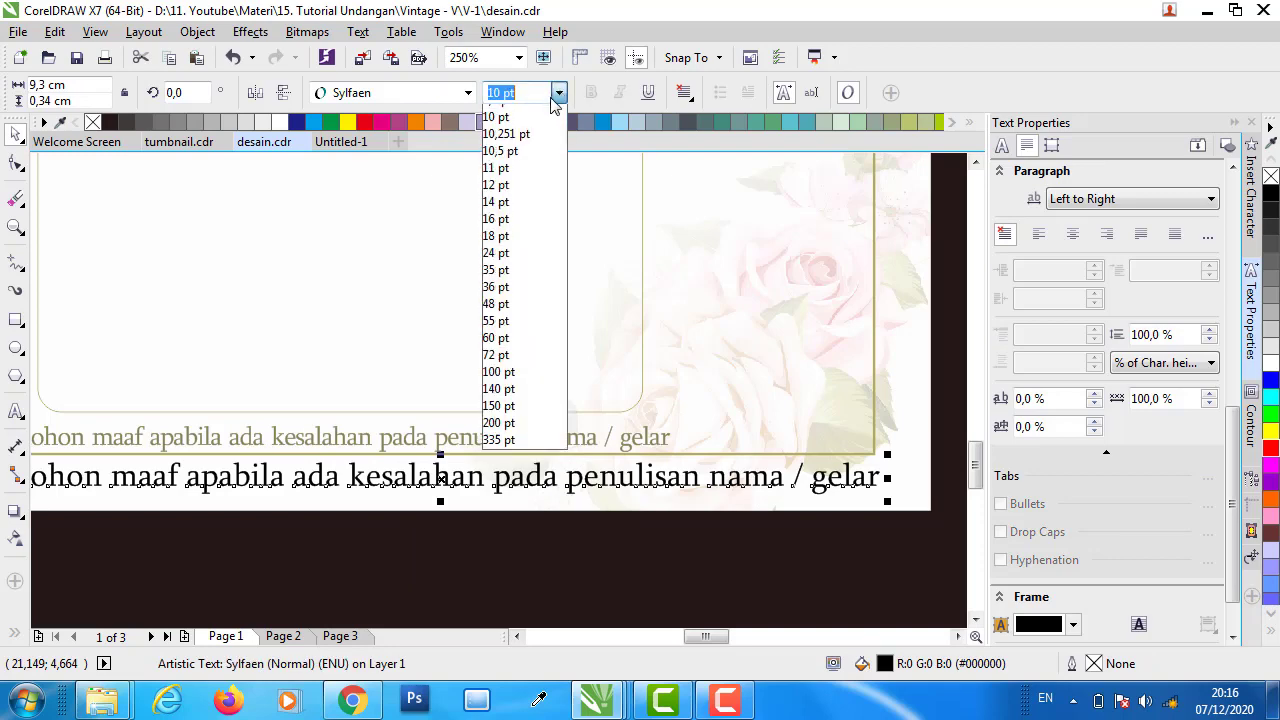
scroll(520, 200, "up", 2)
left_click(500, 182)
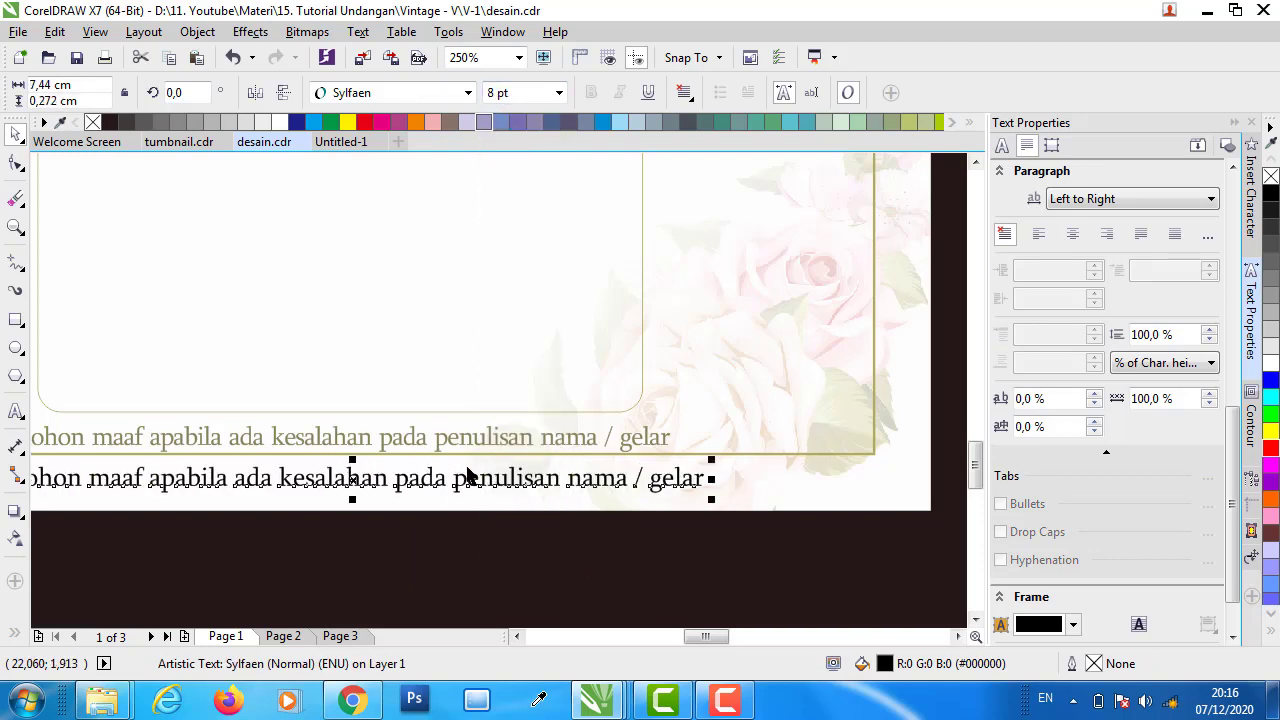
- Move the apology line beneath the name box and centre it on the box
scroll(602, 408, "up", 3)
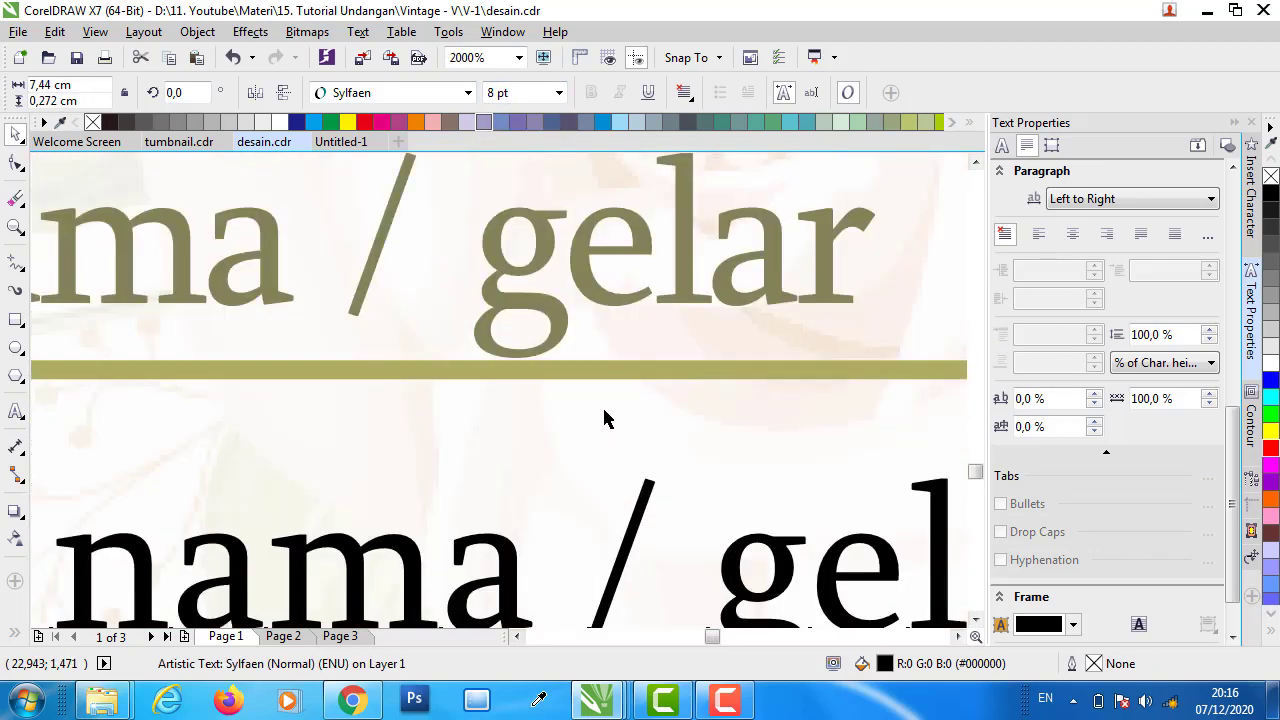
scroll(466, 364, "down", 2)
scroll(476, 366, "up", 1)
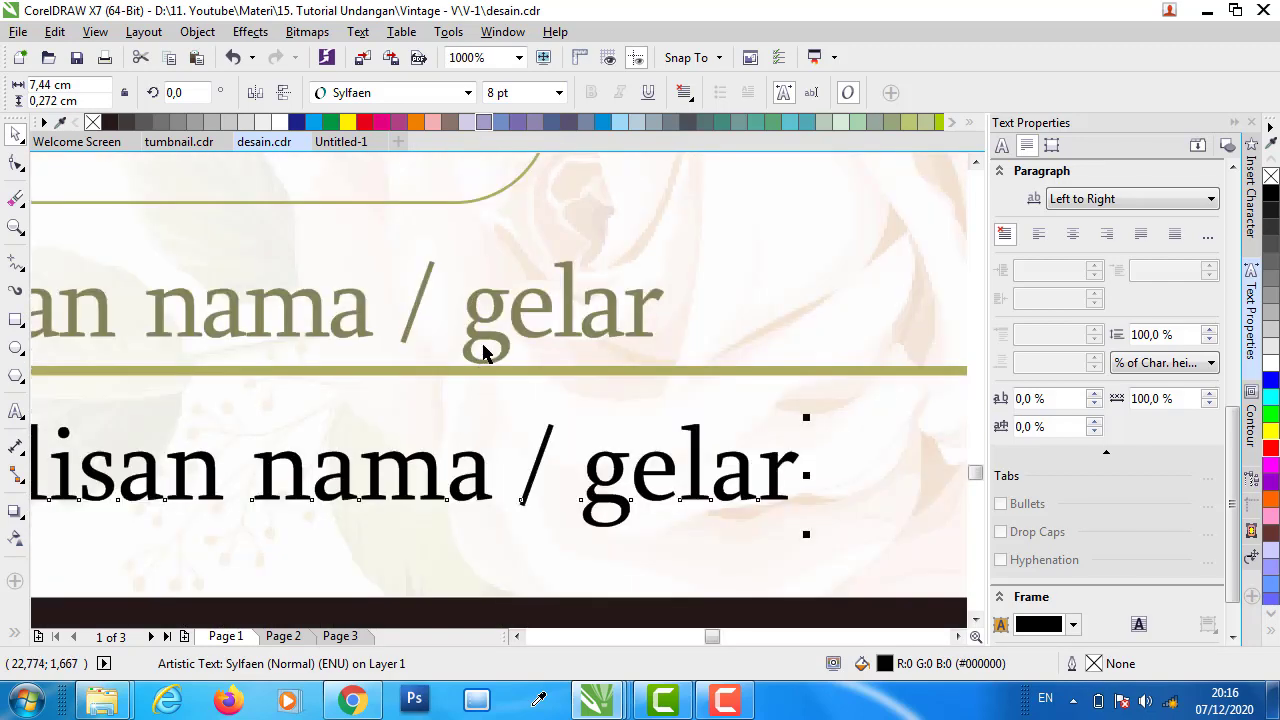
scroll(329, 406, "down", 1)
scroll(332, 402, "down", 2)
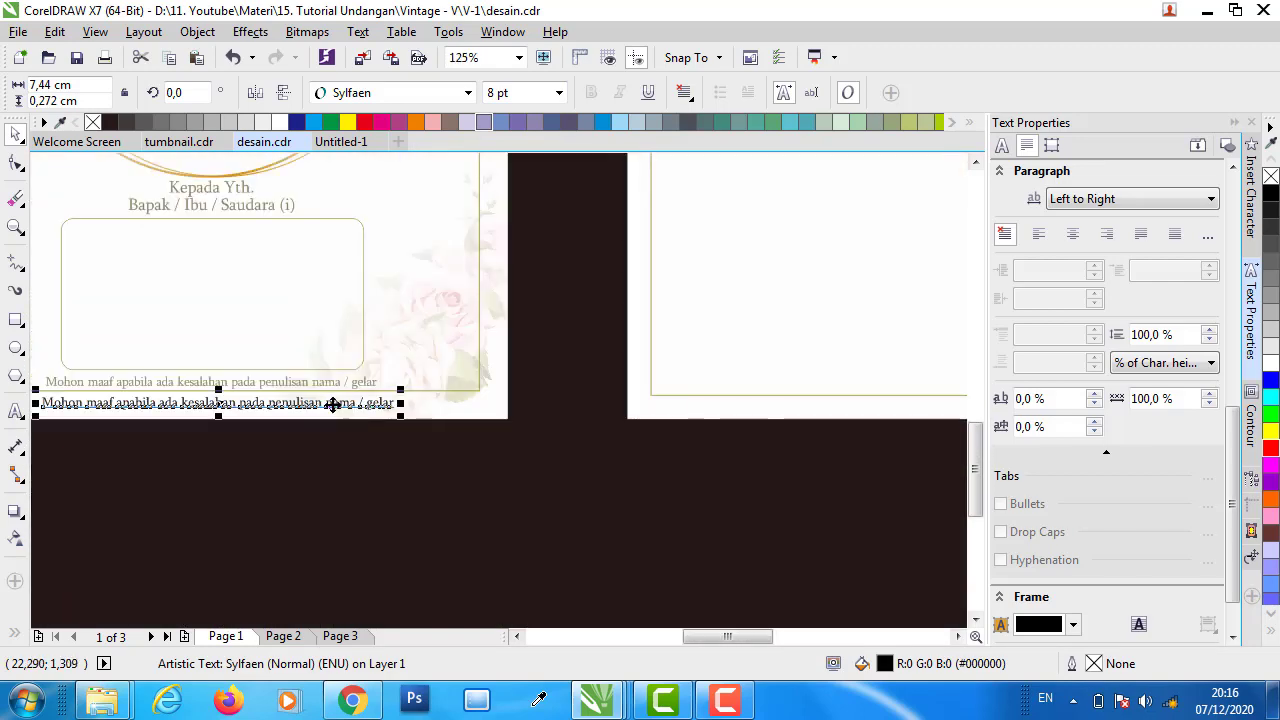
scroll(332, 404, "down", 1)
left_click_drag(334, 406, 864, 407)
scroll(677, 420, "down", 1)
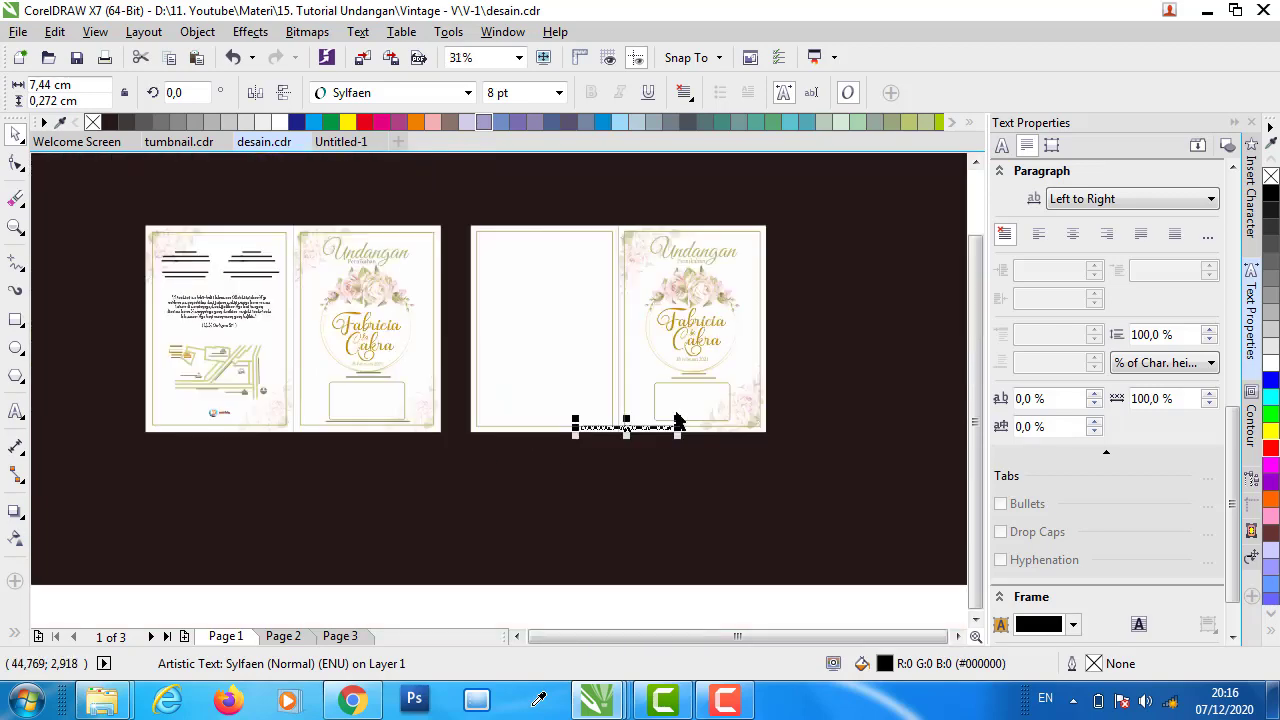
scroll(677, 420, "up", 2)
left_click(700, 421, "shift")
key("c")
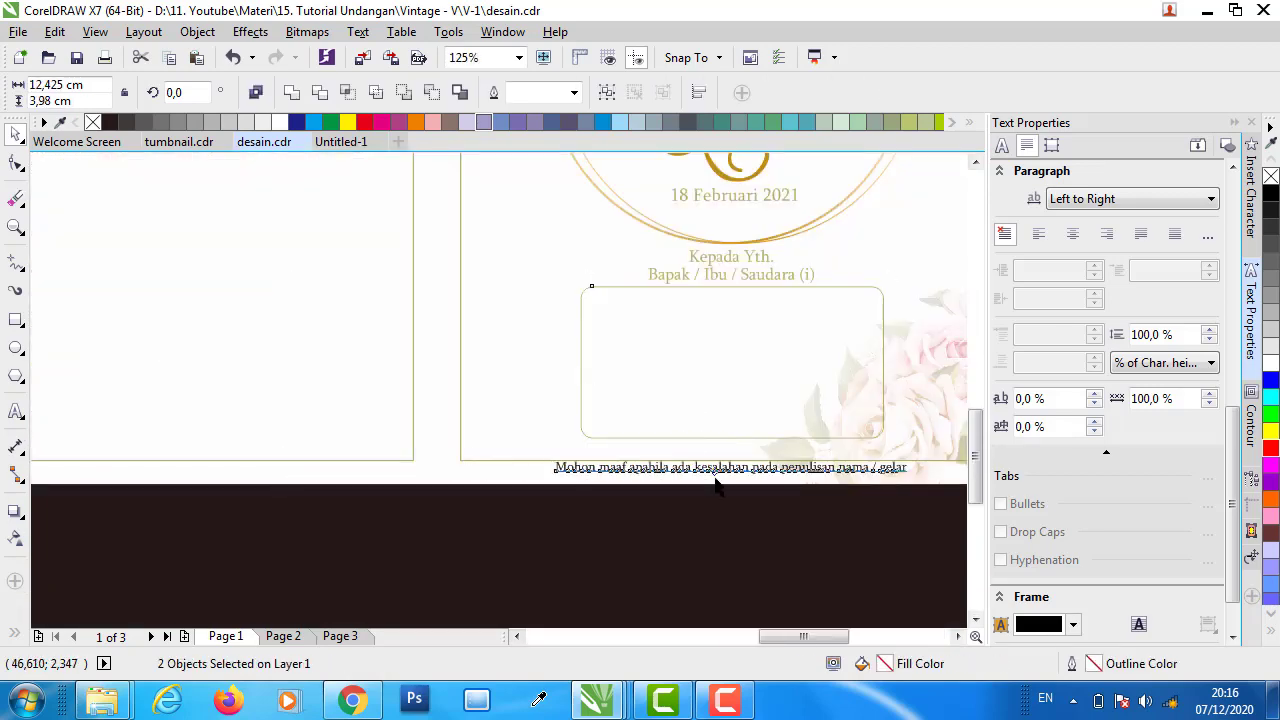
- Colour the apology line olive, sampled with the eyedropper from the Kepada Yth. text
left_click(762, 466)
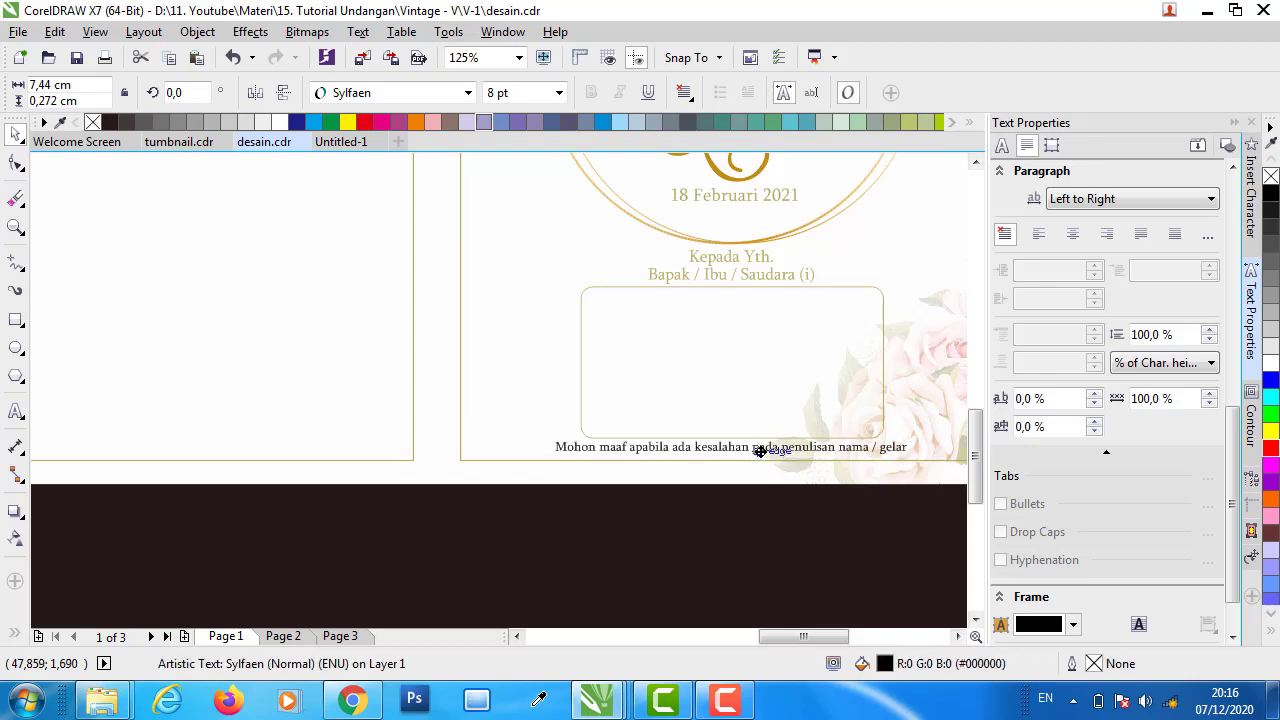
scroll(766, 294, "up", 5)
key("i")
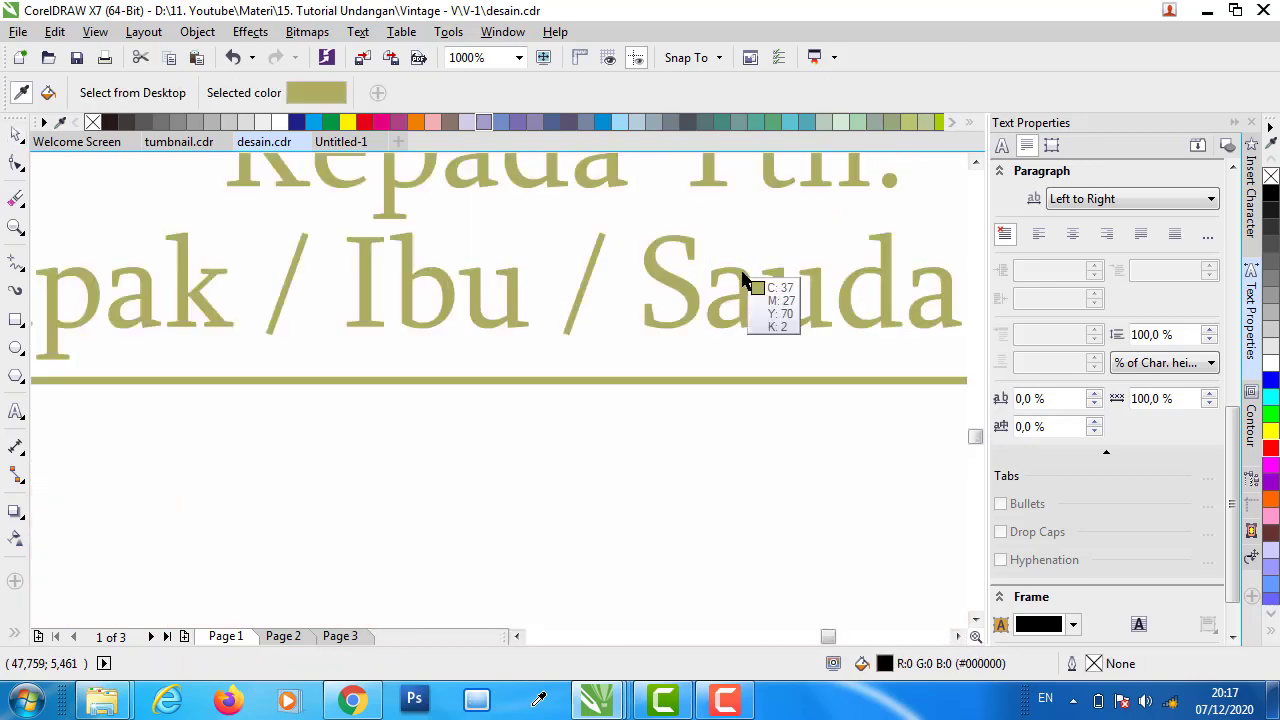
scroll(677, 300, "down", 1)
scroll(640, 349, "down", 1)
scroll(648, 371, "down", 1)
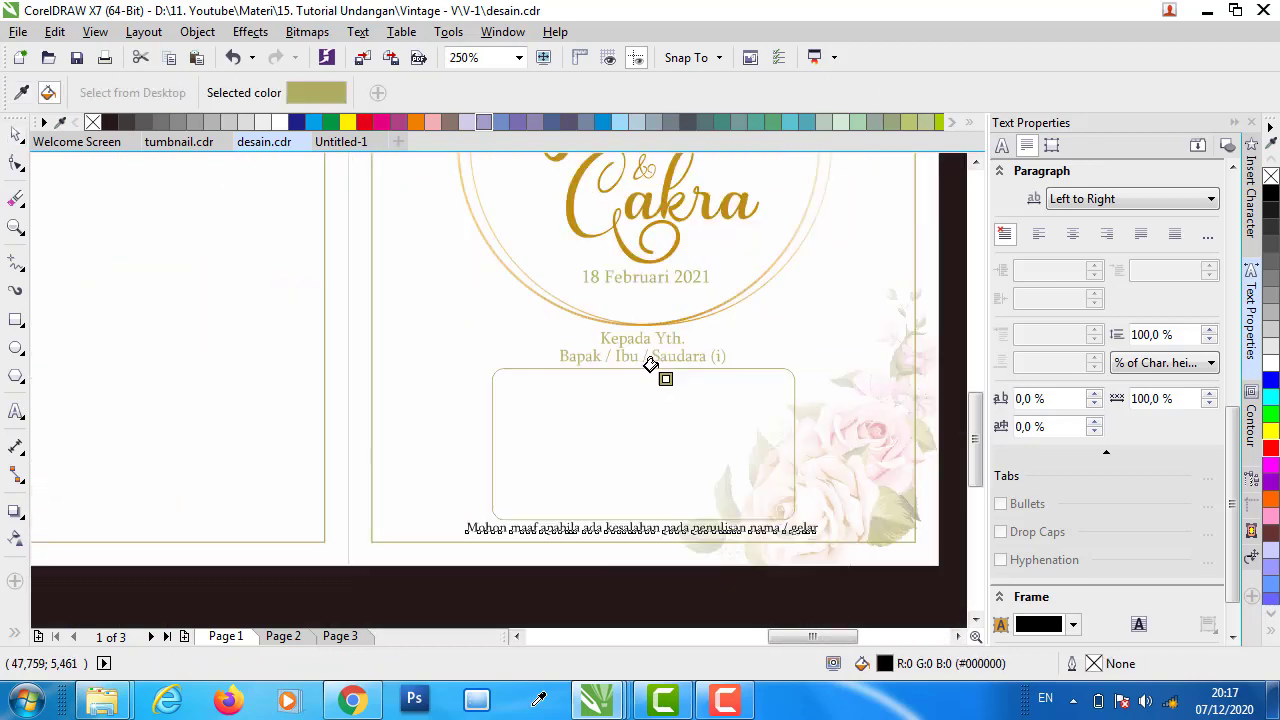
scroll(640, 525, "up", 2)
scroll(620, 495, "up", 1)
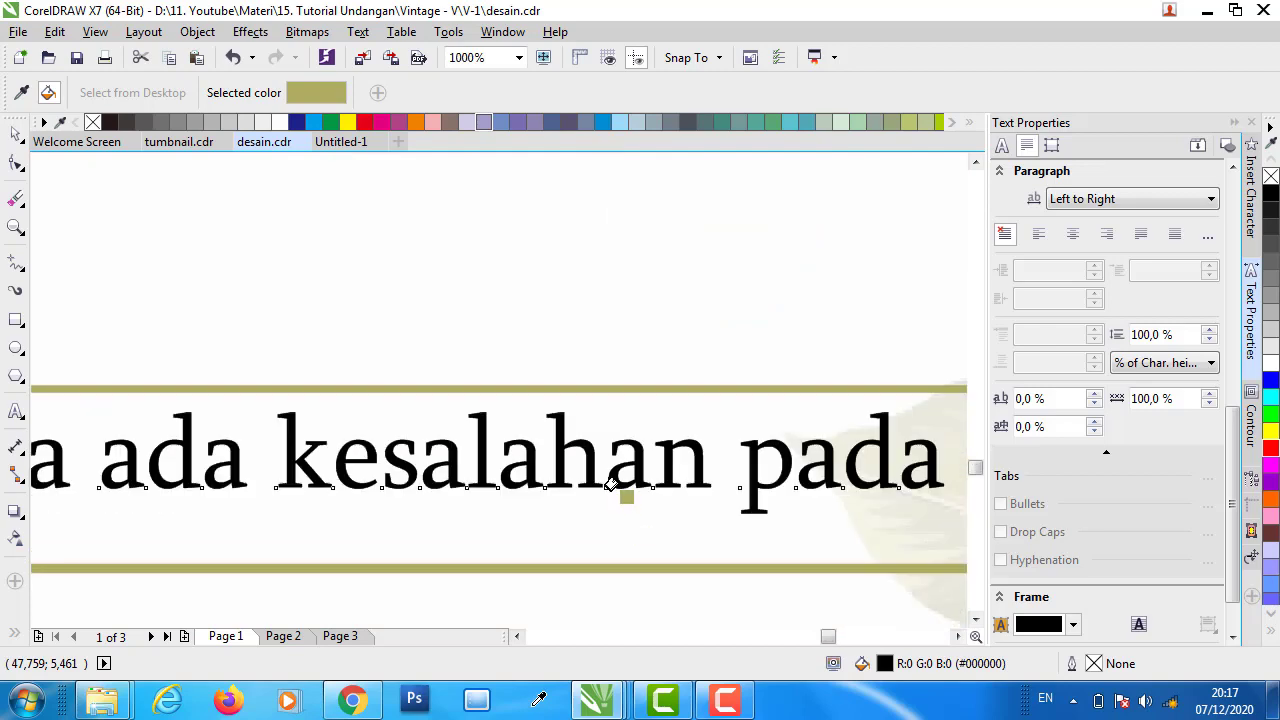
left_click(620, 488)
scroll(620, 488, "down", 1)
left_click(15, 133)
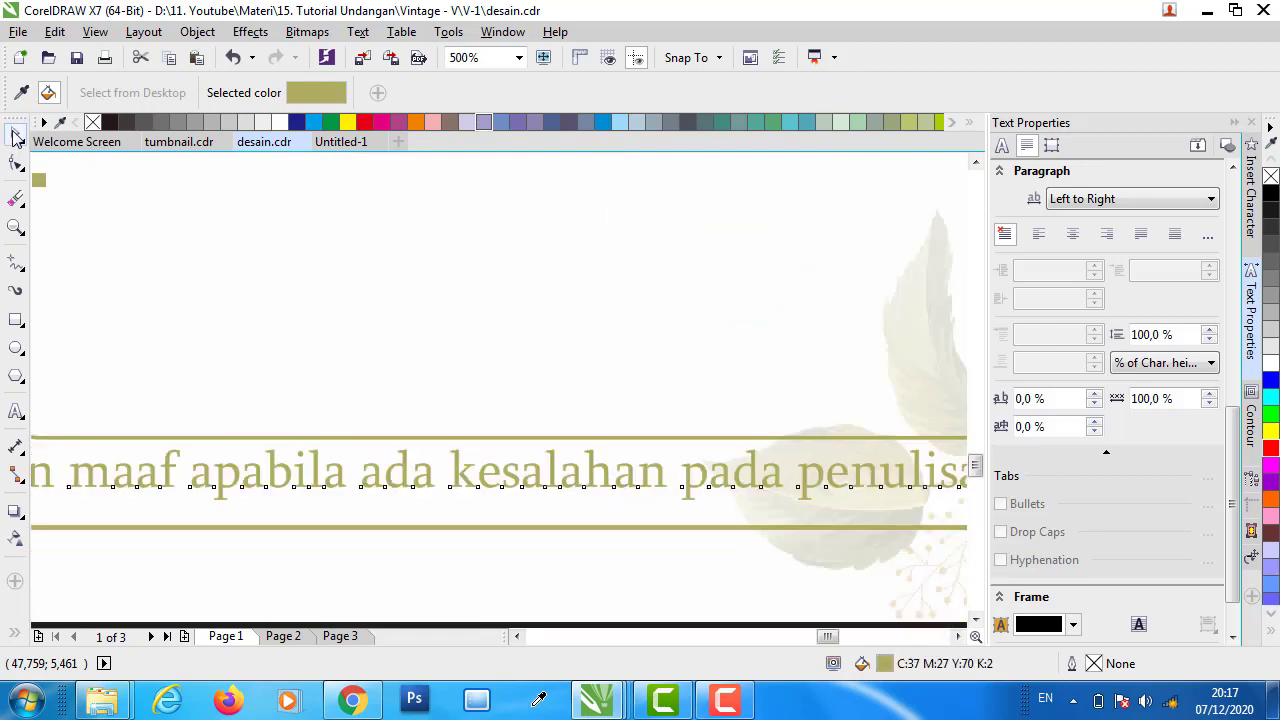
left_click(1235, 123)
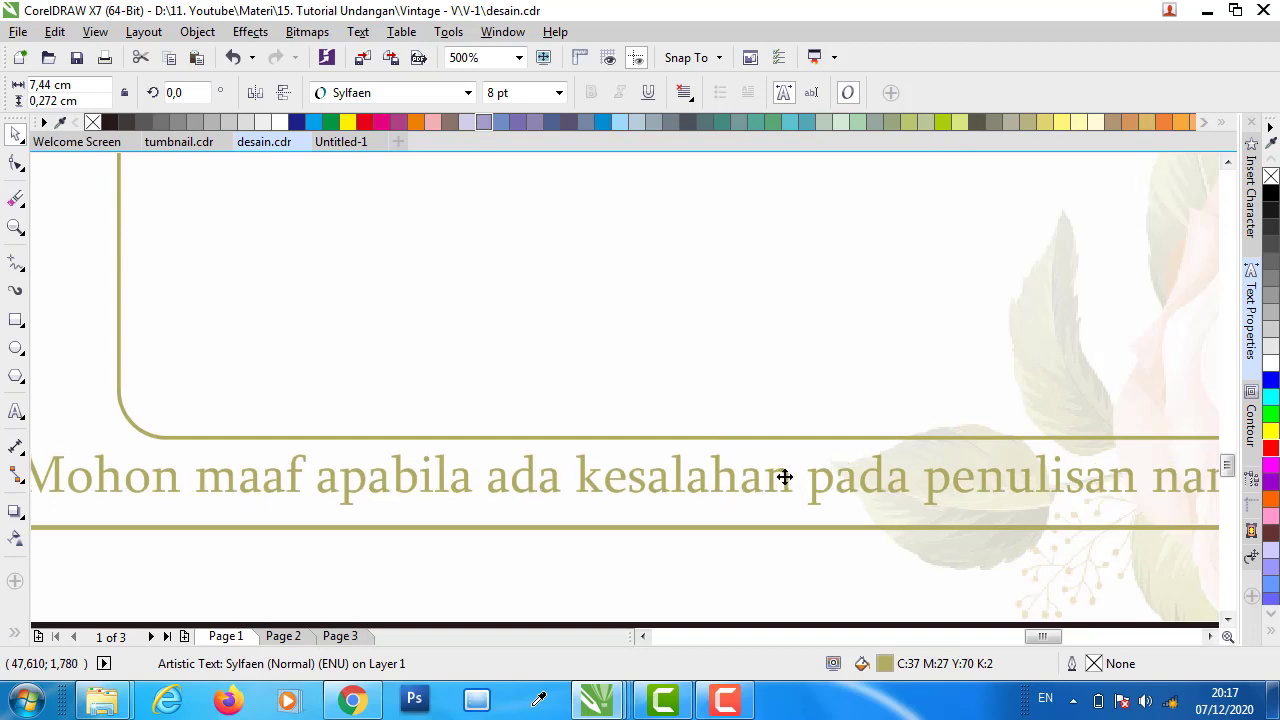
scroll(720, 500, "down", 1)
scroll(722, 507, "down", 1)
scroll(720, 503, "down", 1)
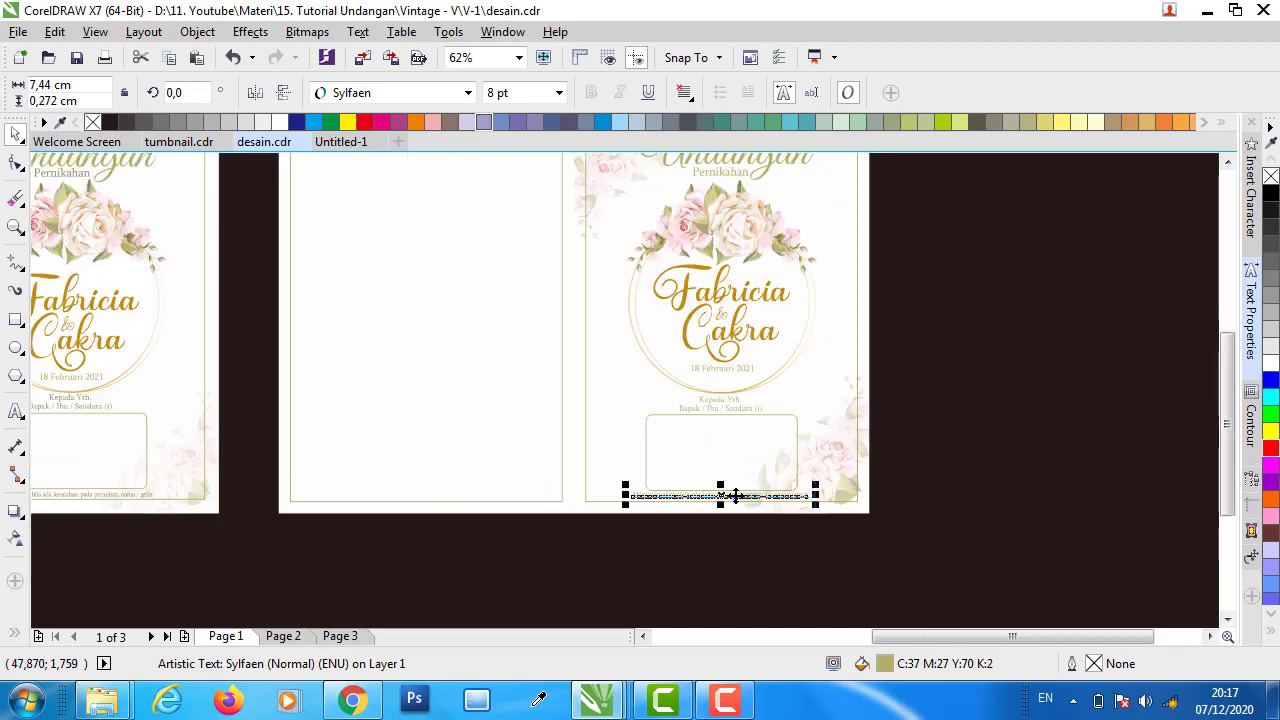
scroll(770, 490, "down", 1)
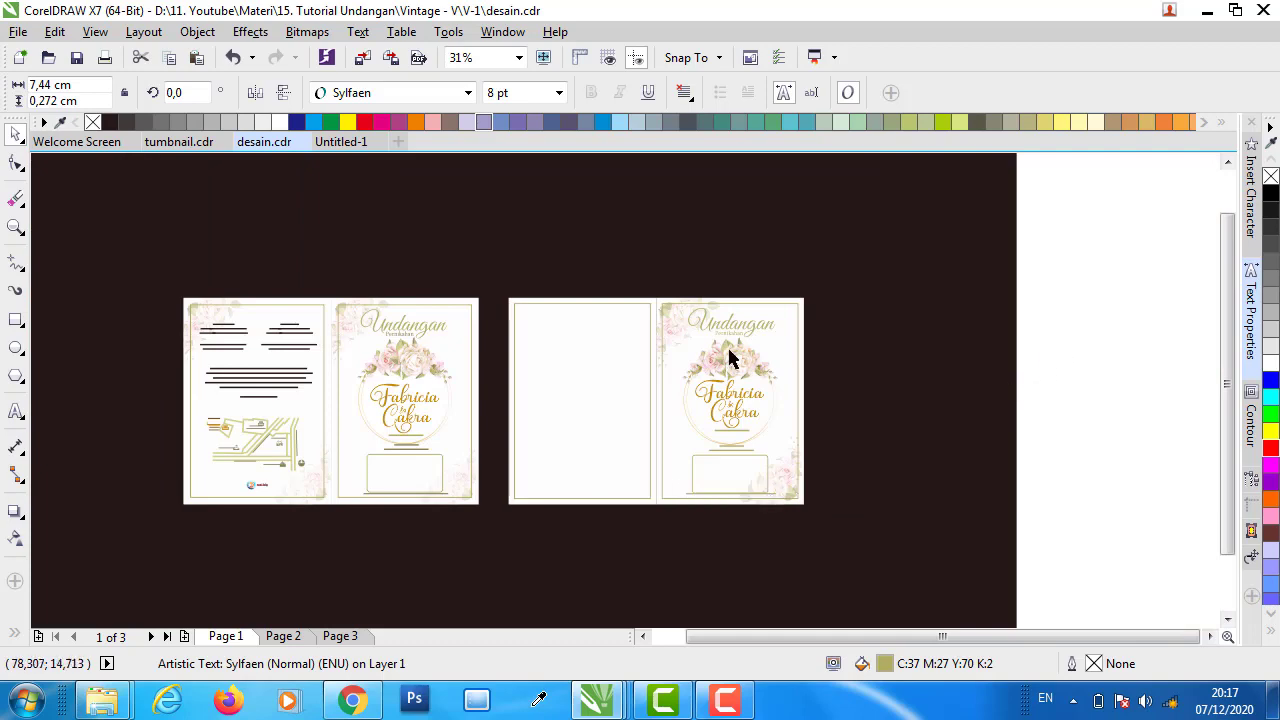
left_click(541, 367)
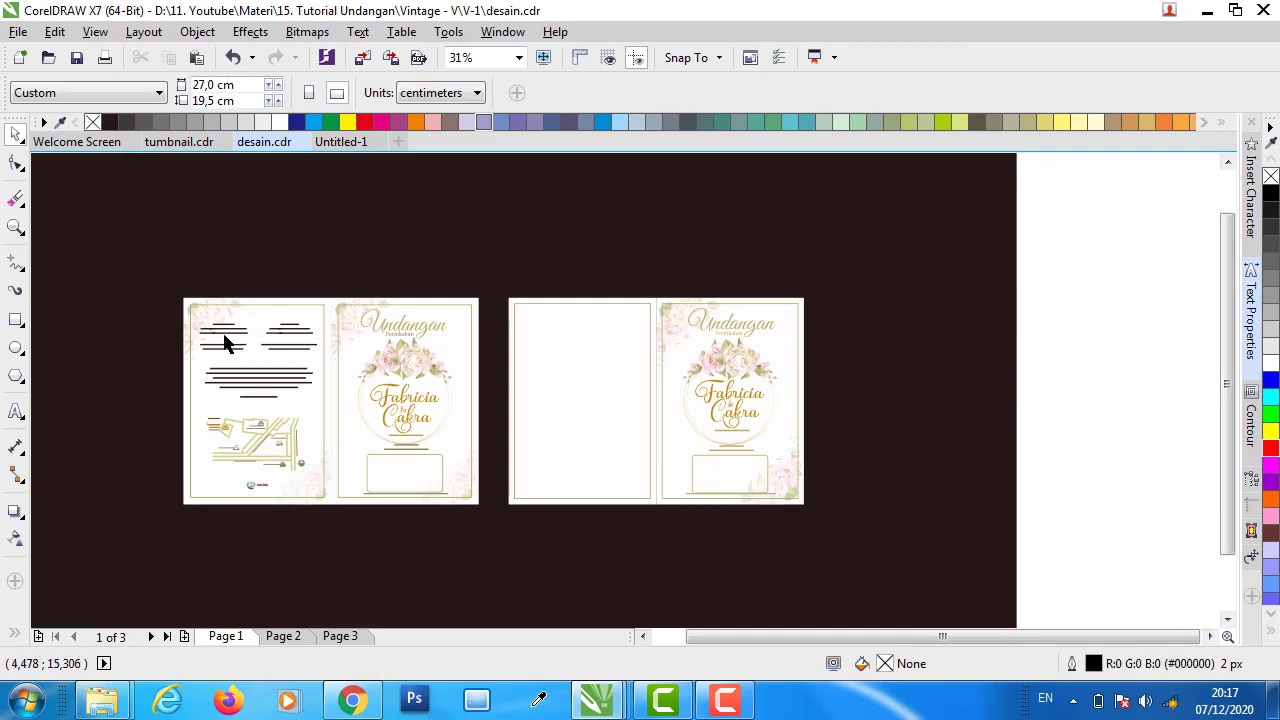
- Ungroup the Keluarga family name and address texts on the left inside page
scroll(223, 337, "up", 2)
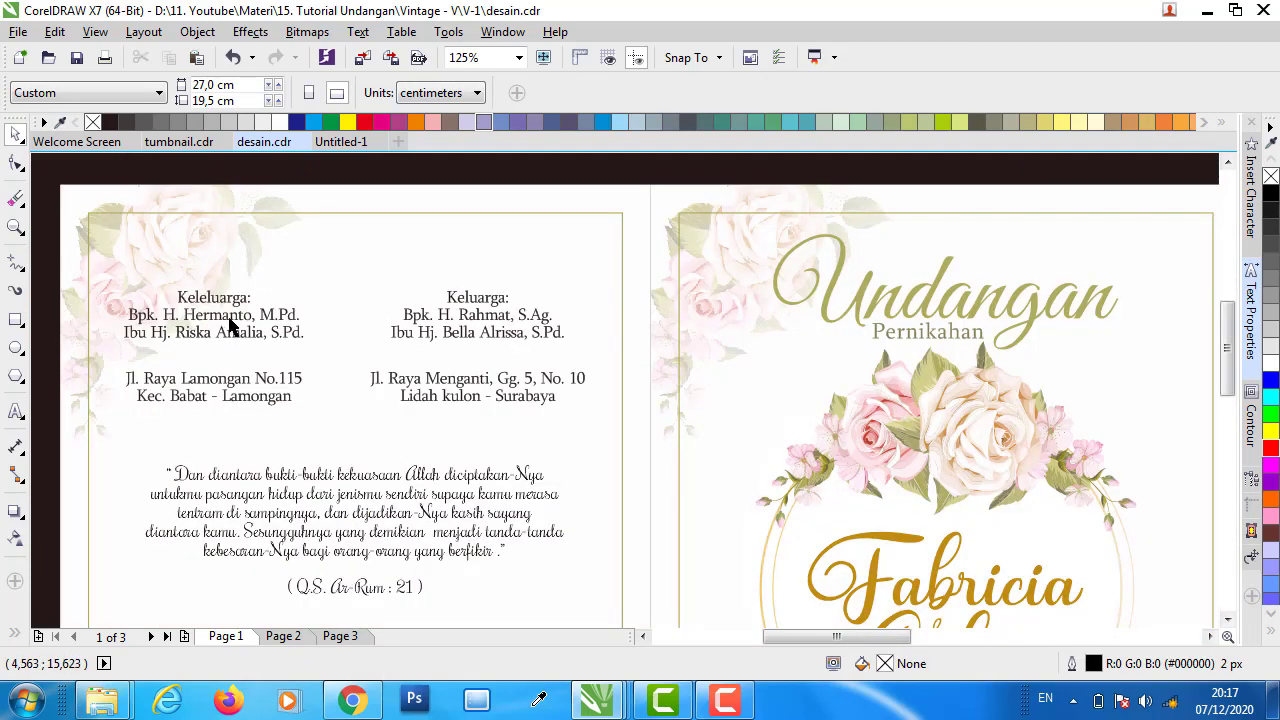
left_click(230, 323)
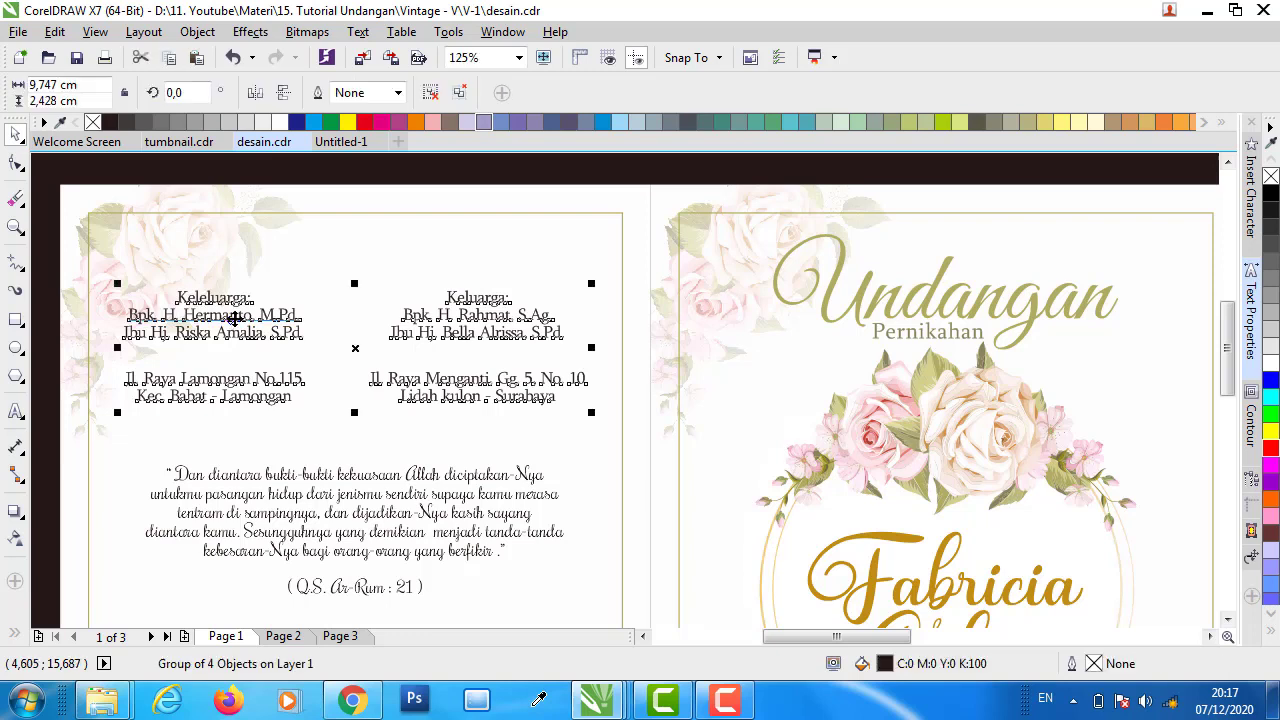
left_click(350, 266)
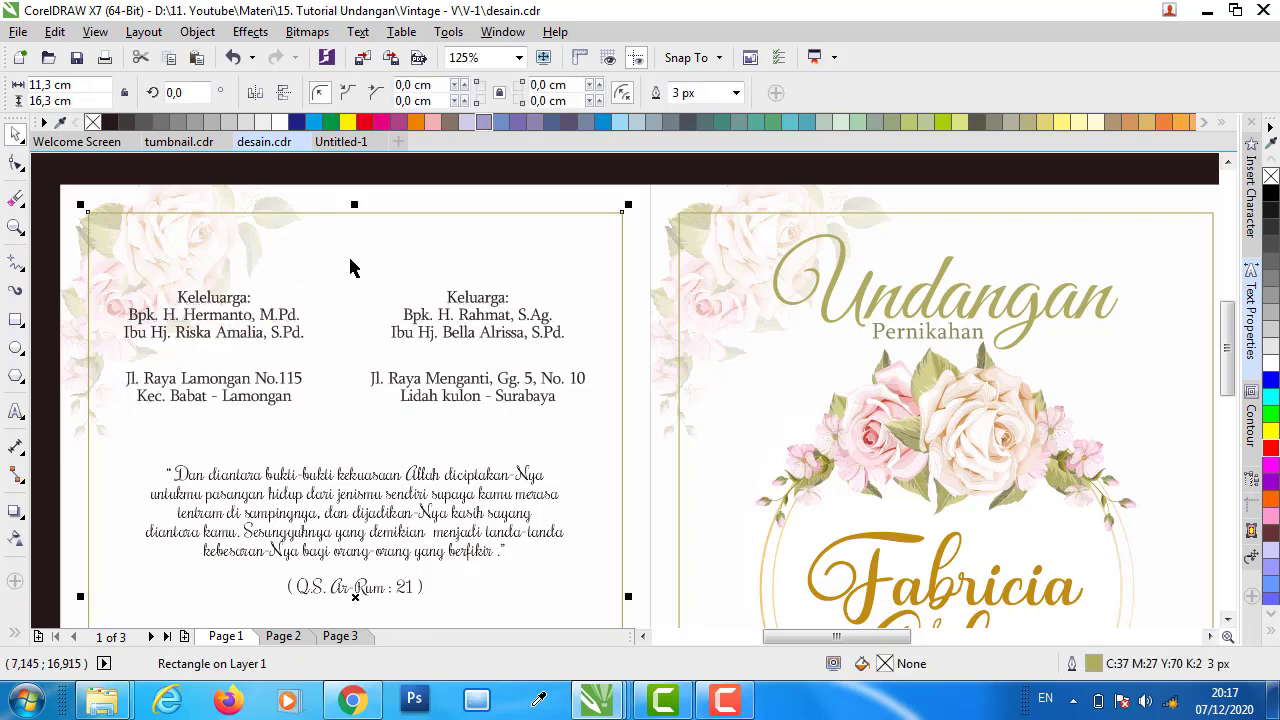
left_click(280, 321)
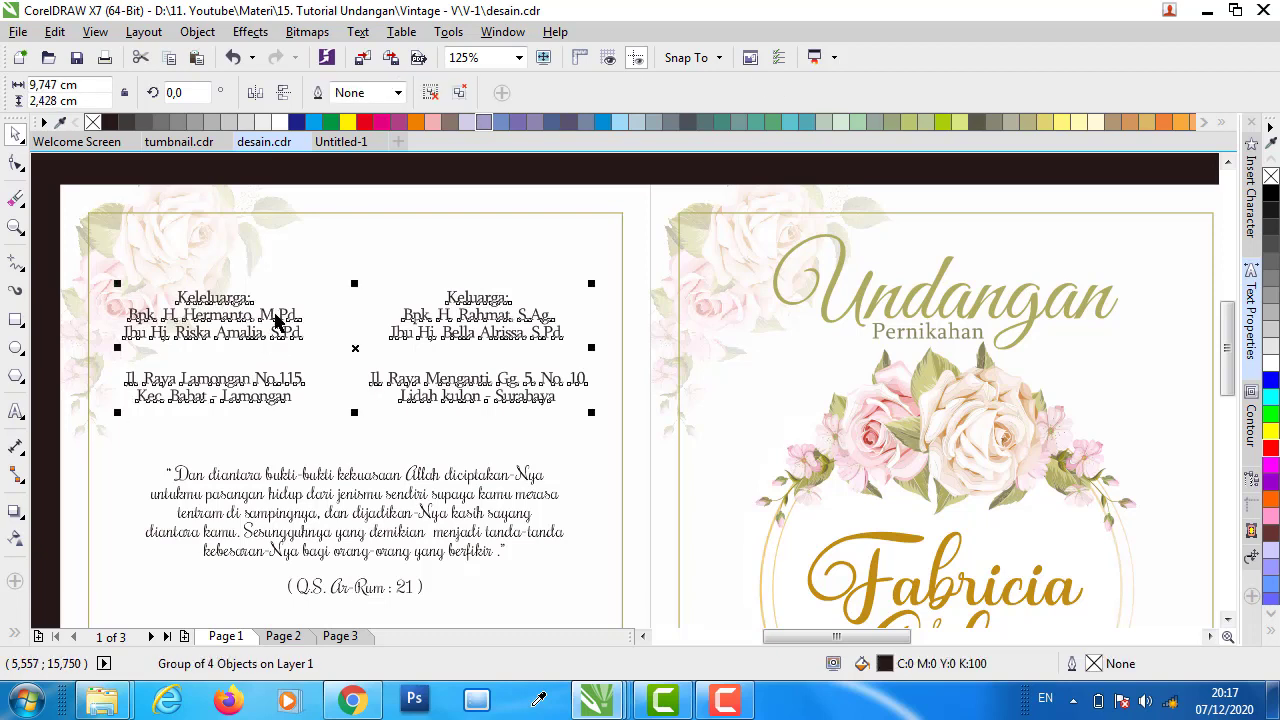
left_click(430, 92)
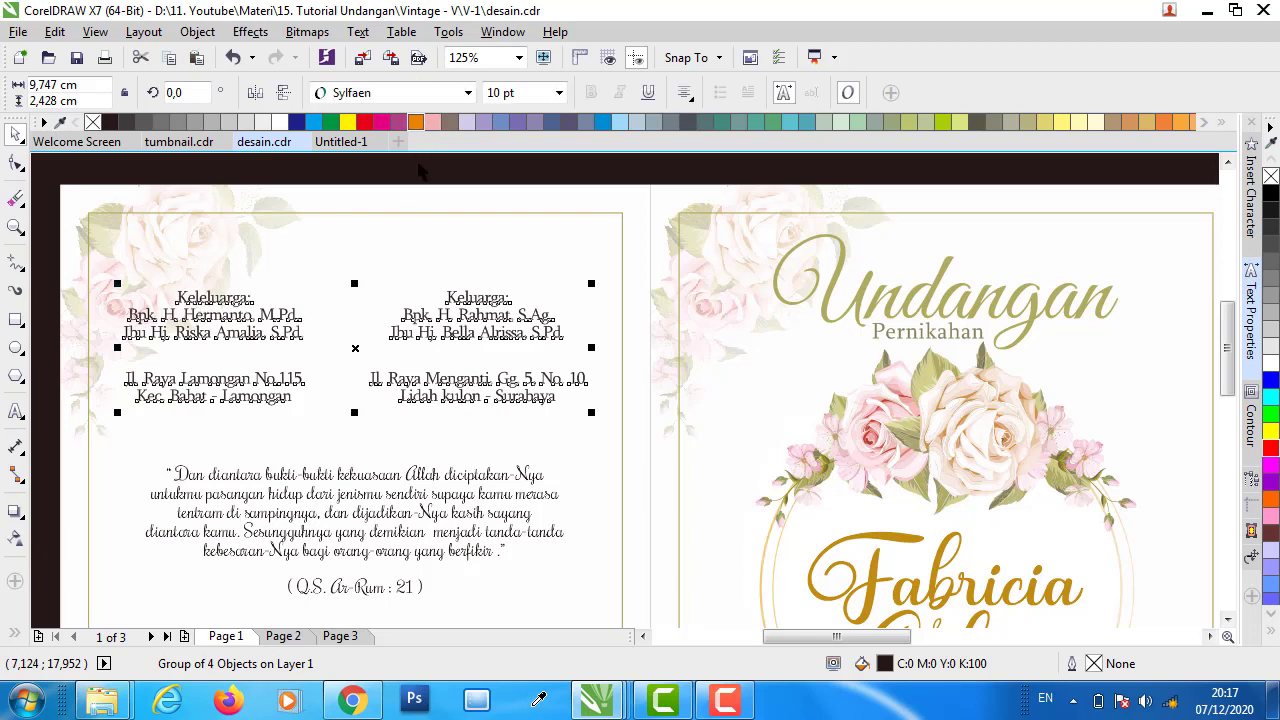
left_click(395, 213)
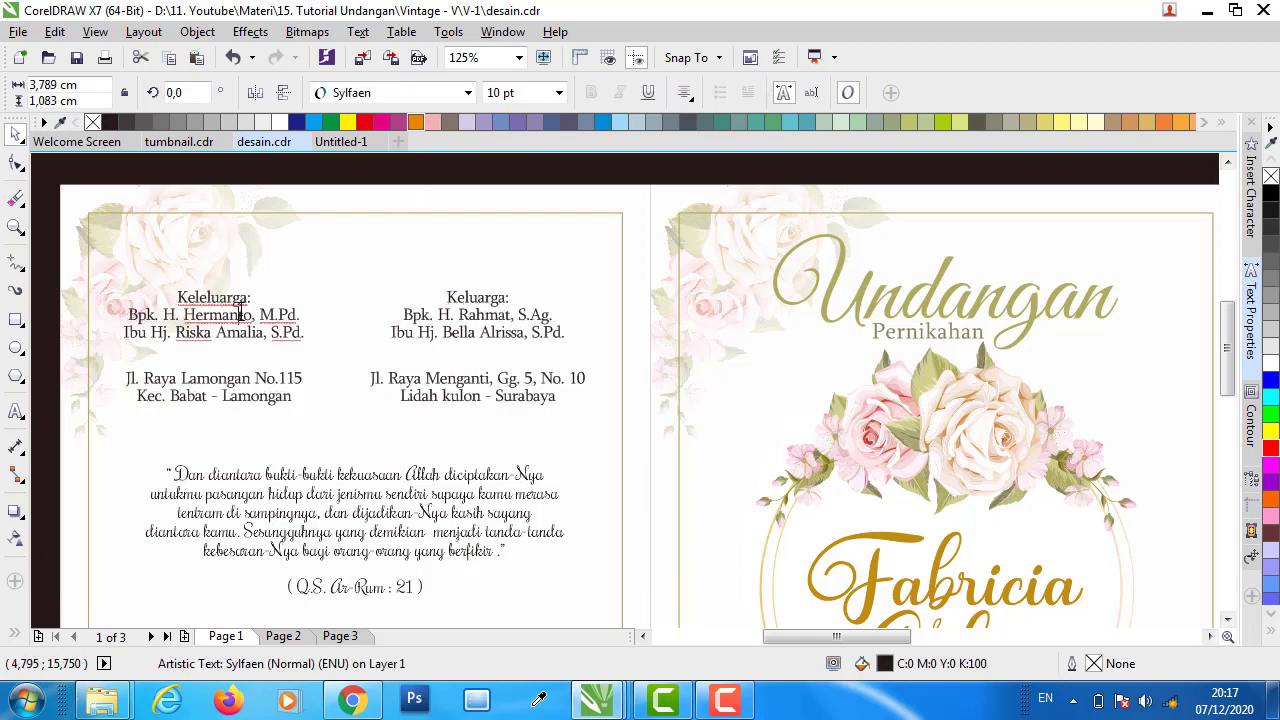
- Delete the name Hermanto from its text line, then undo to restore it
double_click(184, 318)
left_click_drag(185, 318, 242, 320)
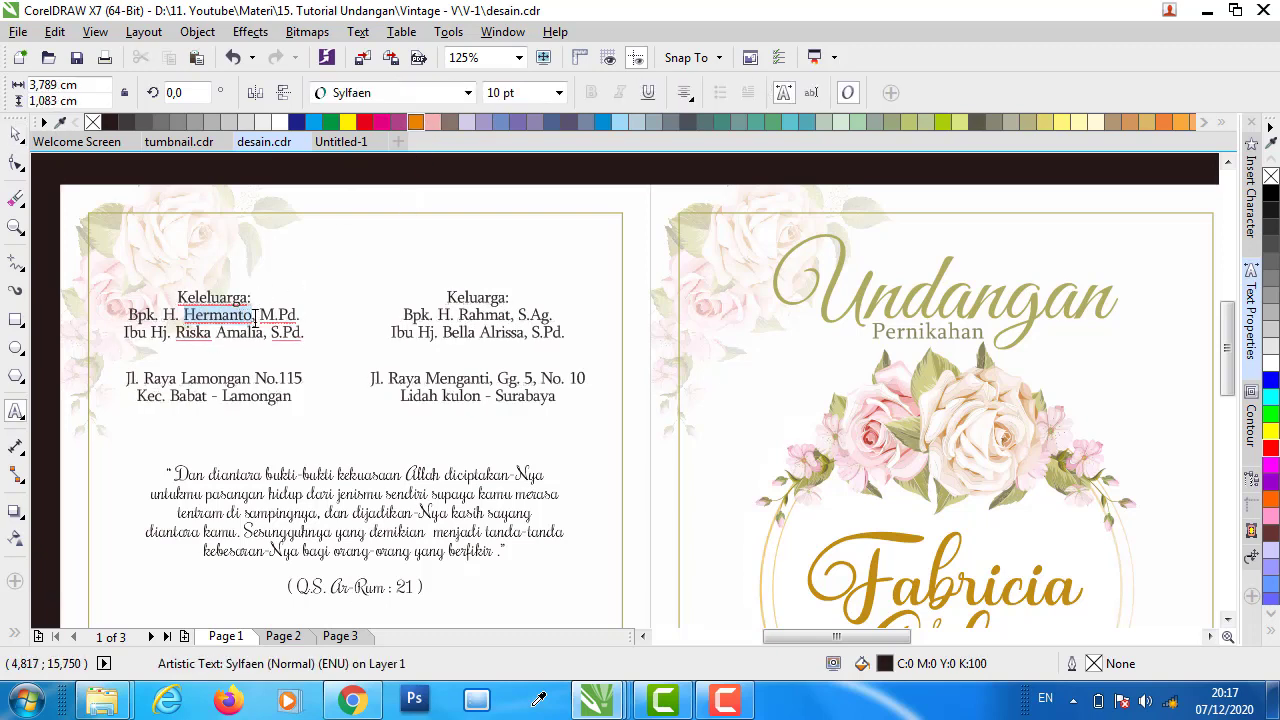
key("Delete")
key("ctrl+z")
left_click(16, 134)
- Check the now-separate family name, address, Q.S. Ar-Rum verse and frame objects individually
left_click(205, 380)
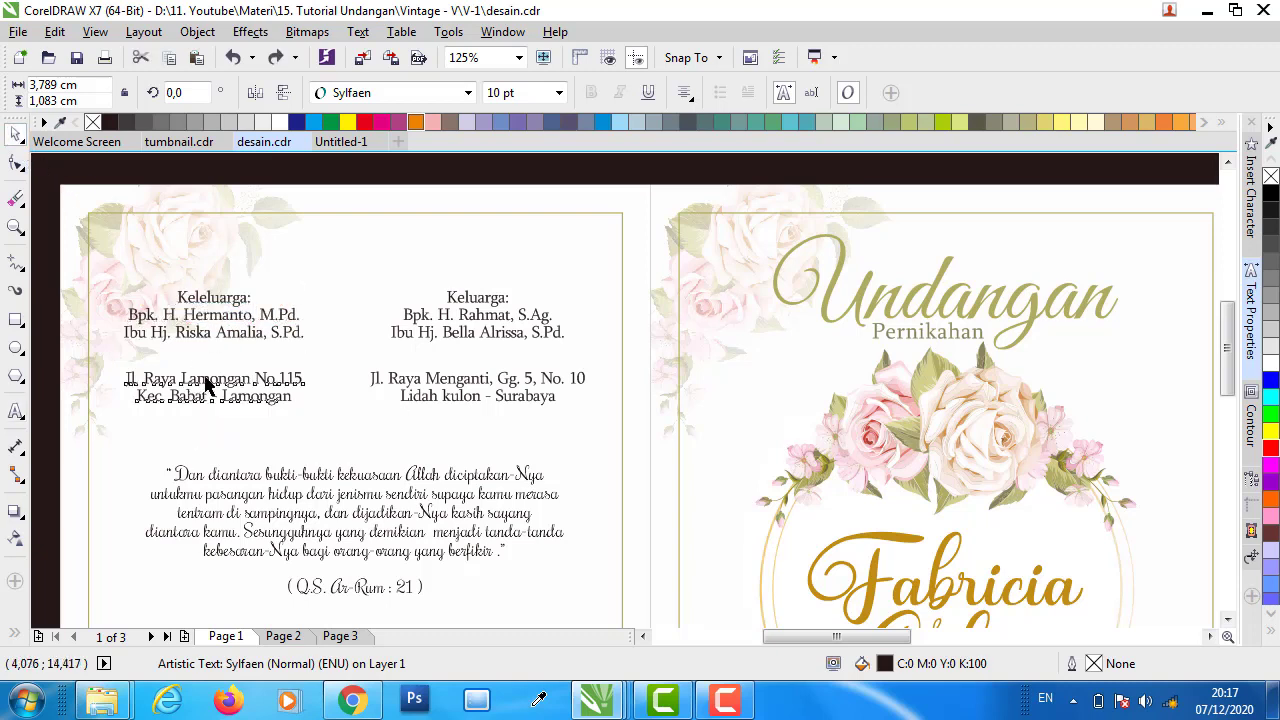
left_click(217, 332)
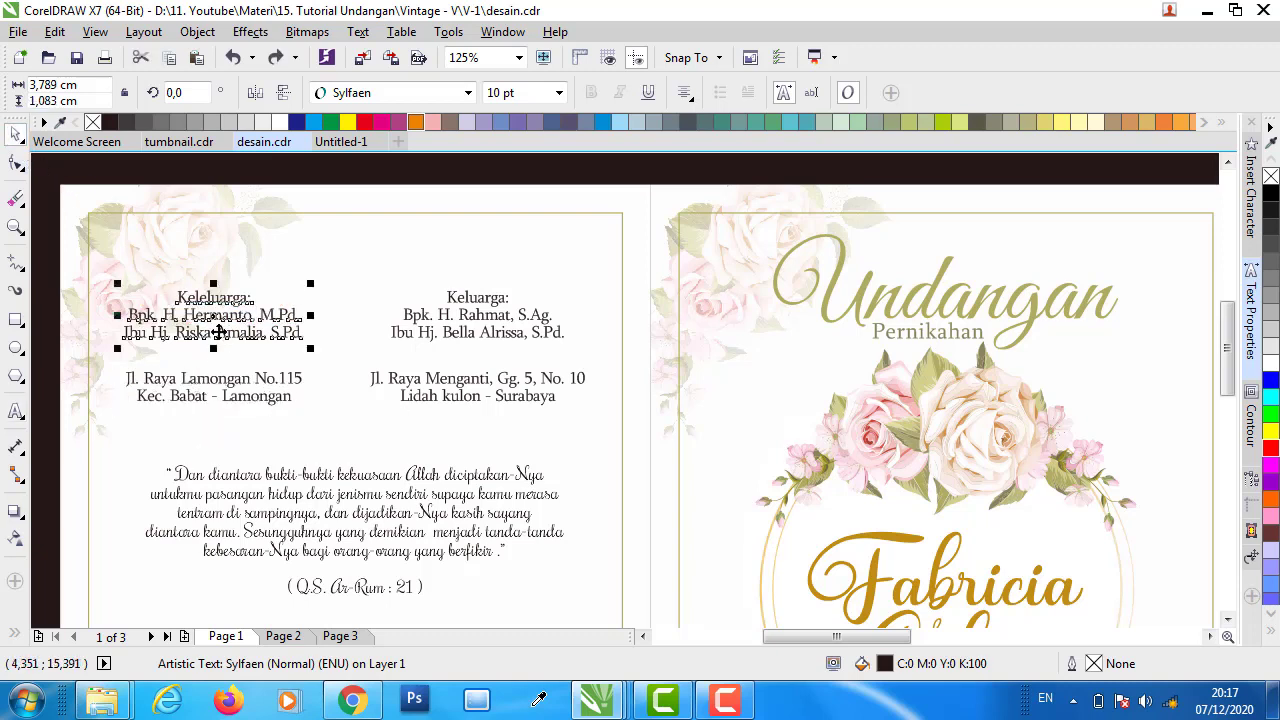
left_click(452, 340)
left_click(452, 390, "shift")
scroll(306, 434, "down", 2)
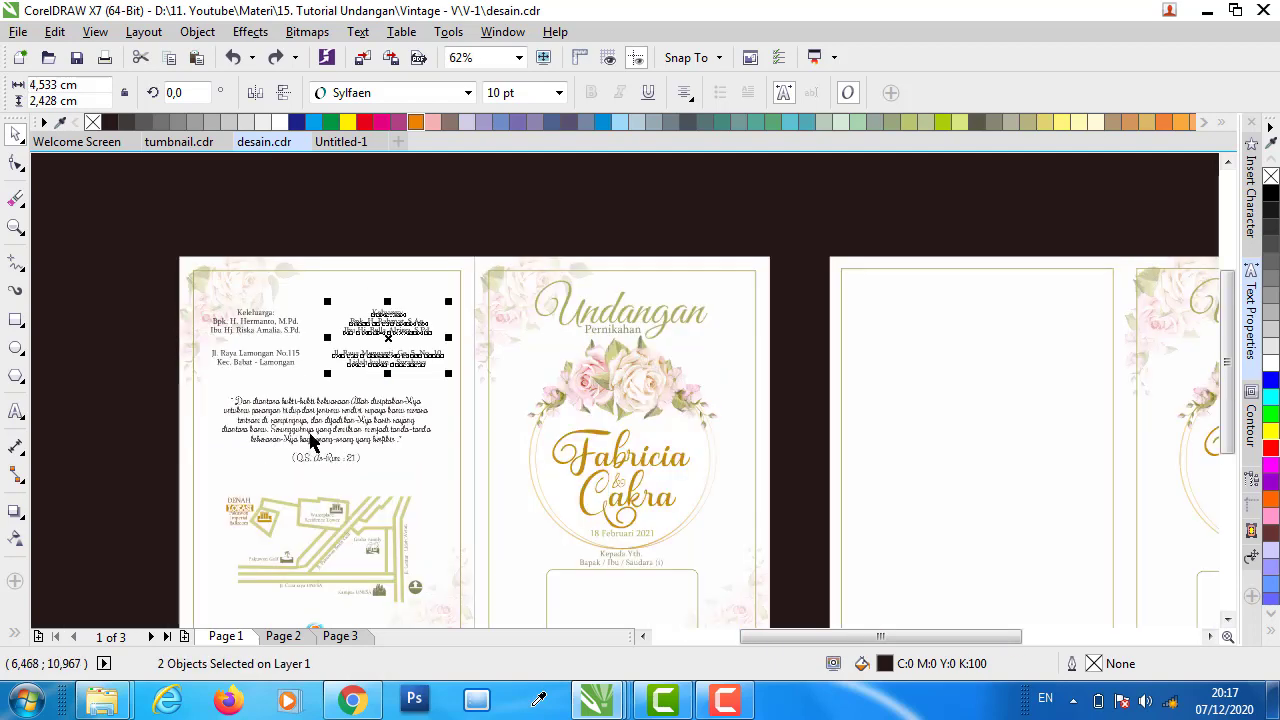
left_click(306, 434)
scroll(300, 435, "up", 4)
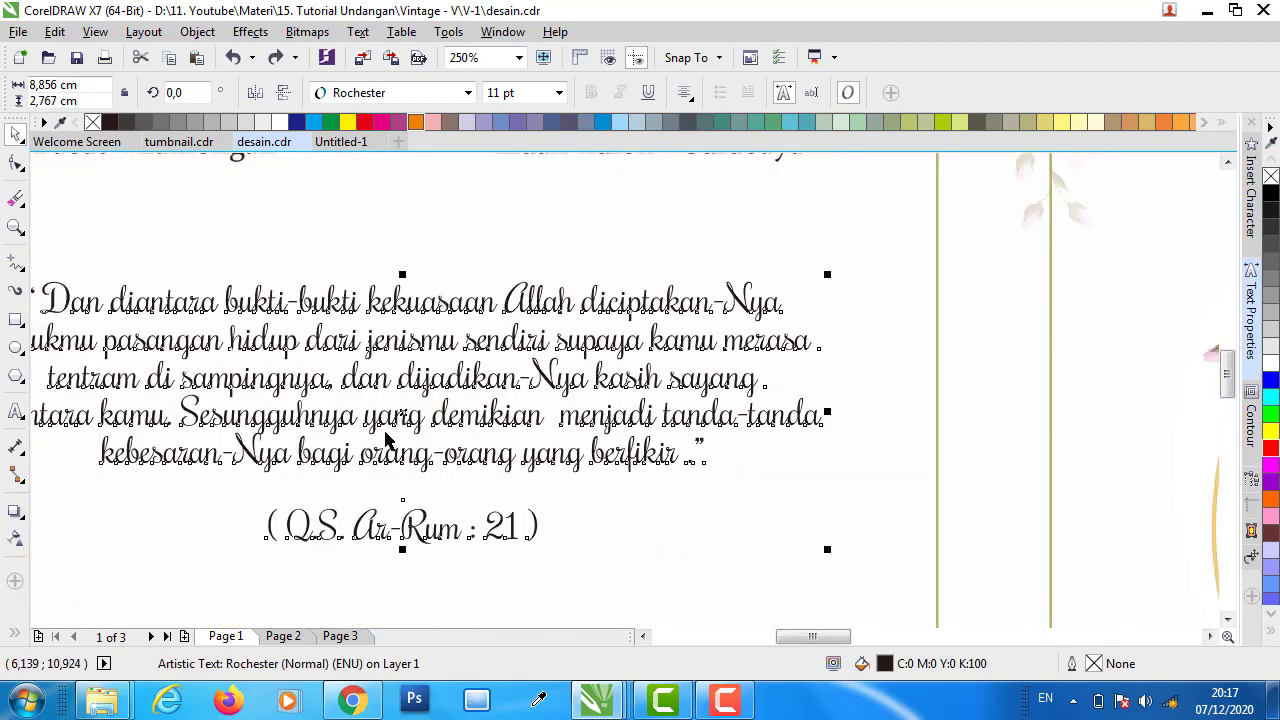
scroll(357, 443, "down", 1)
scroll(314, 469, "up", 1)
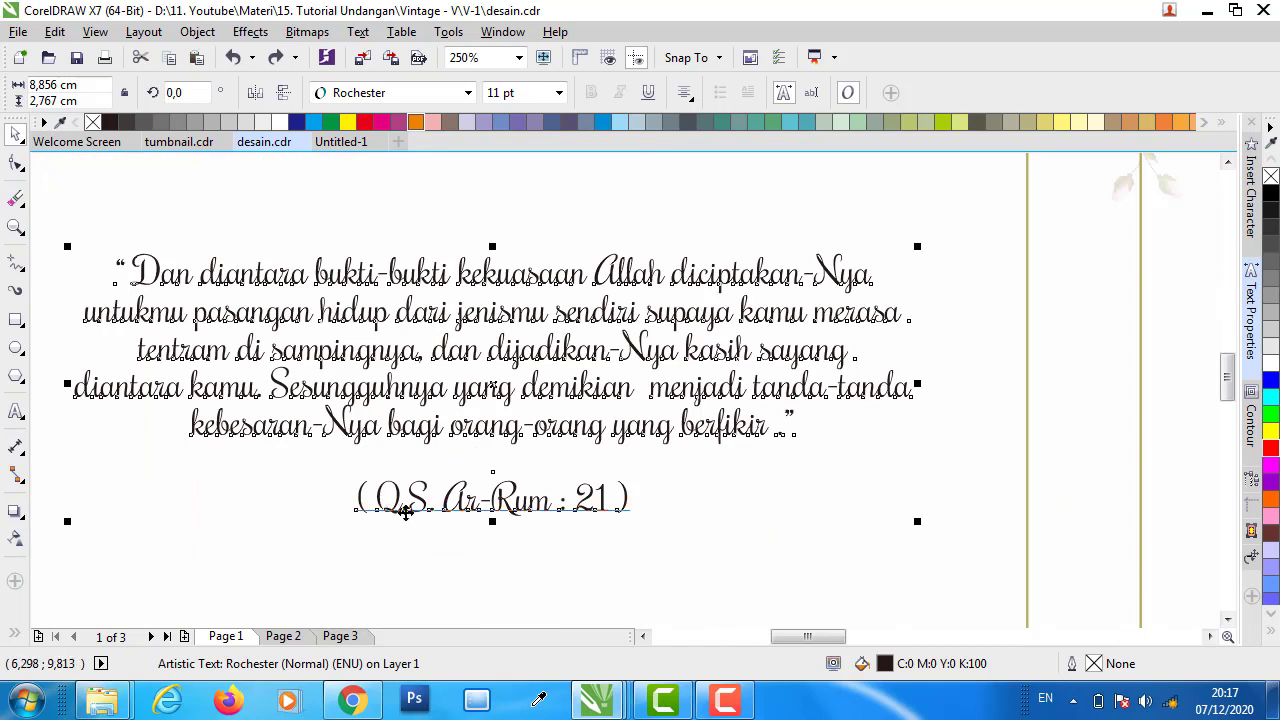
left_click(432, 546)
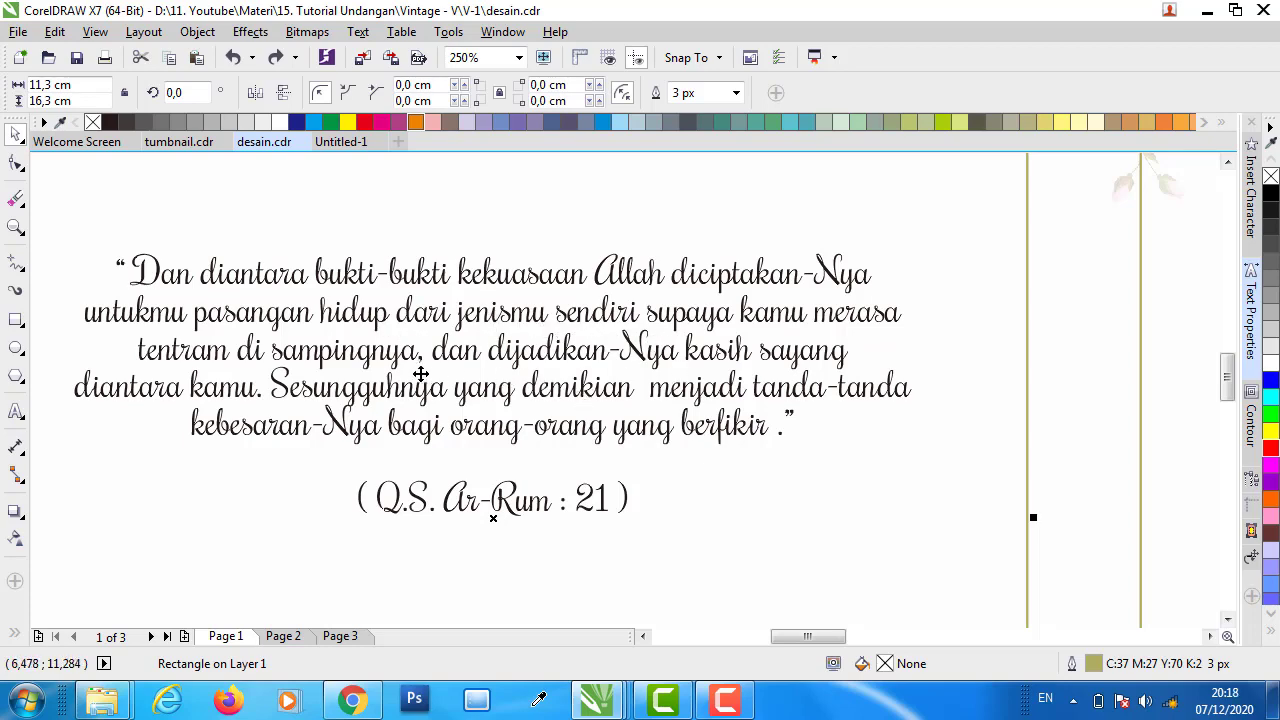
scroll(421, 375, "down", 2)
scroll(425, 333, "down", 1)
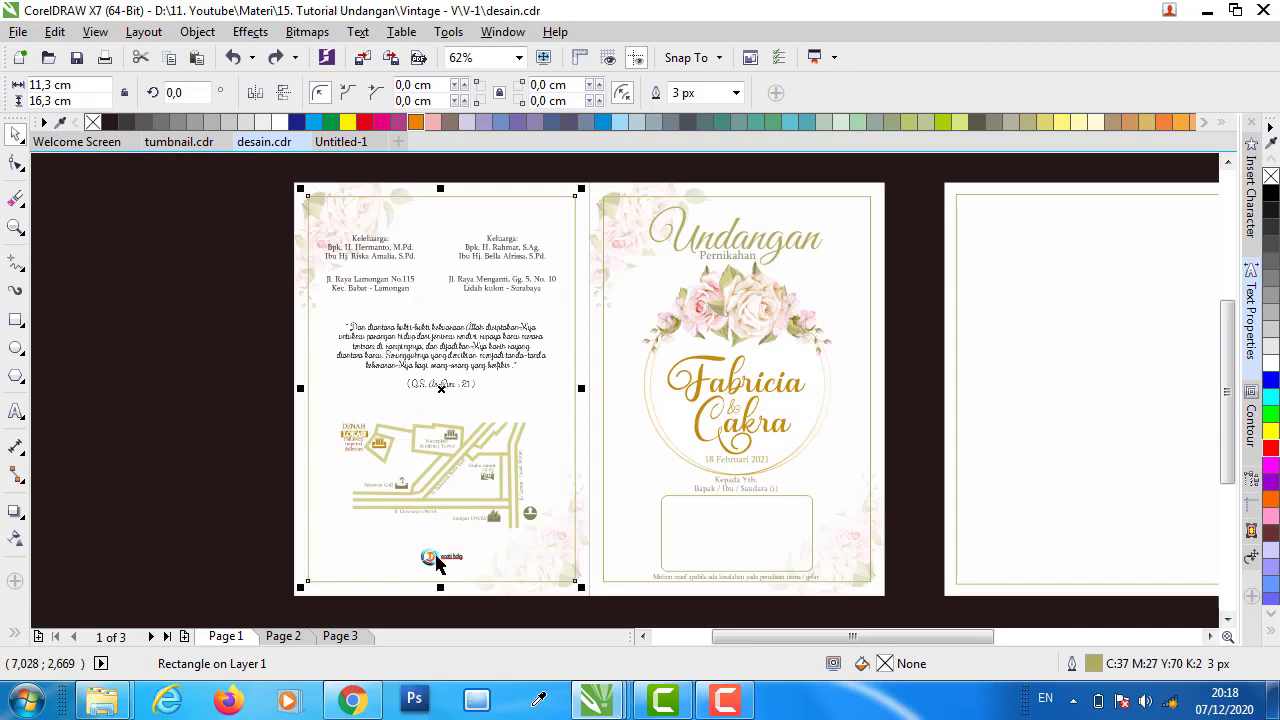
scroll(437, 556, "up", 2)
left_click(110, 414)
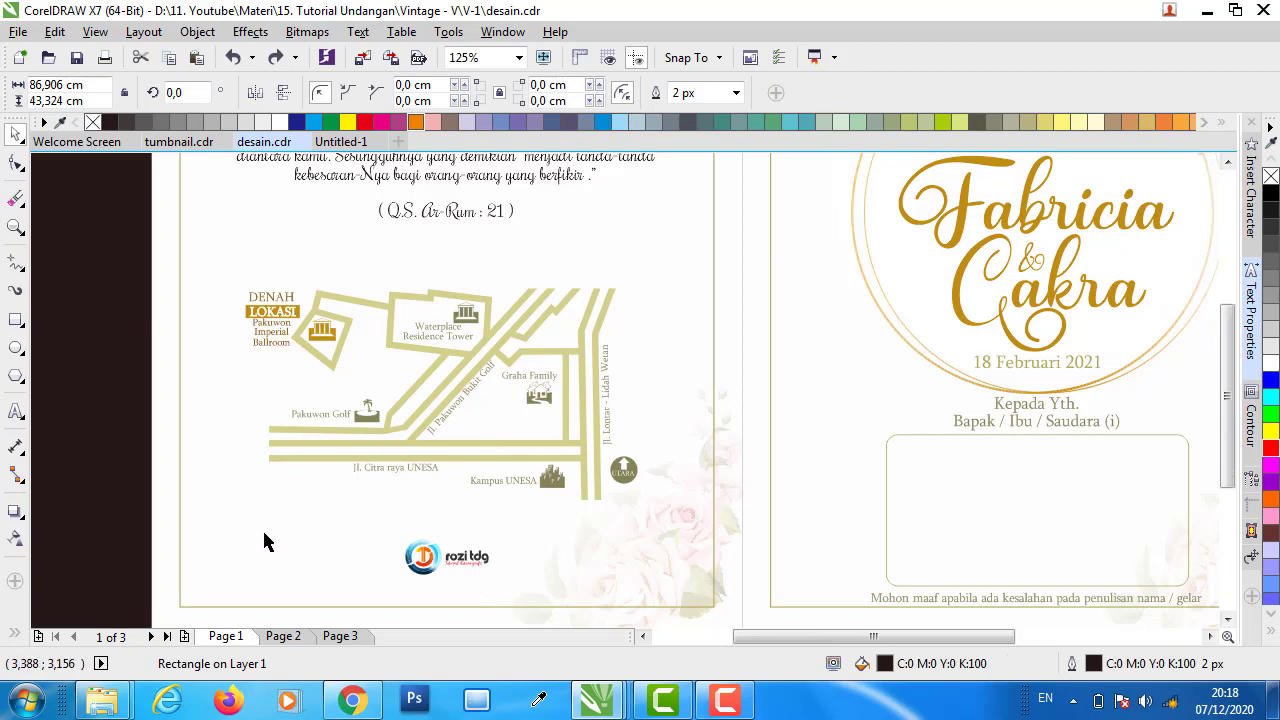
scroll(278, 540, "down", 1)
scroll(328, 517, "down", 1)
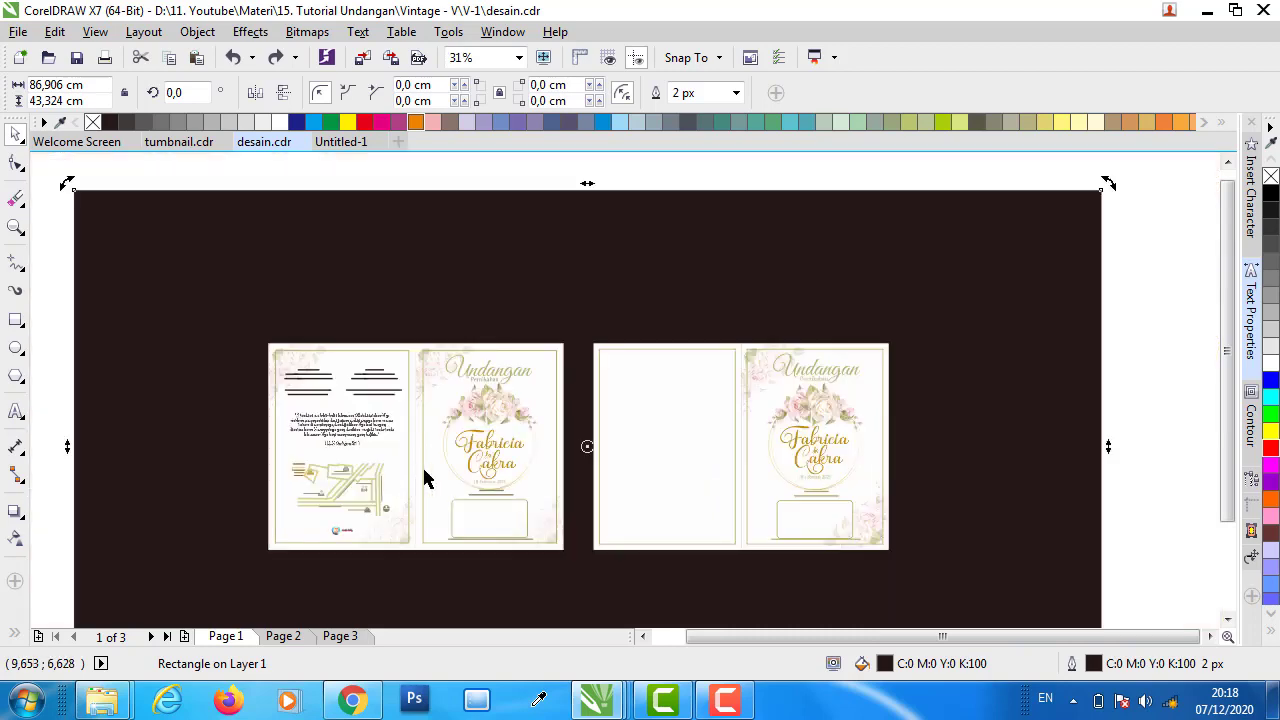
- Enlarge the dark background rectangle so it covers both spreads
left_click(286, 641)
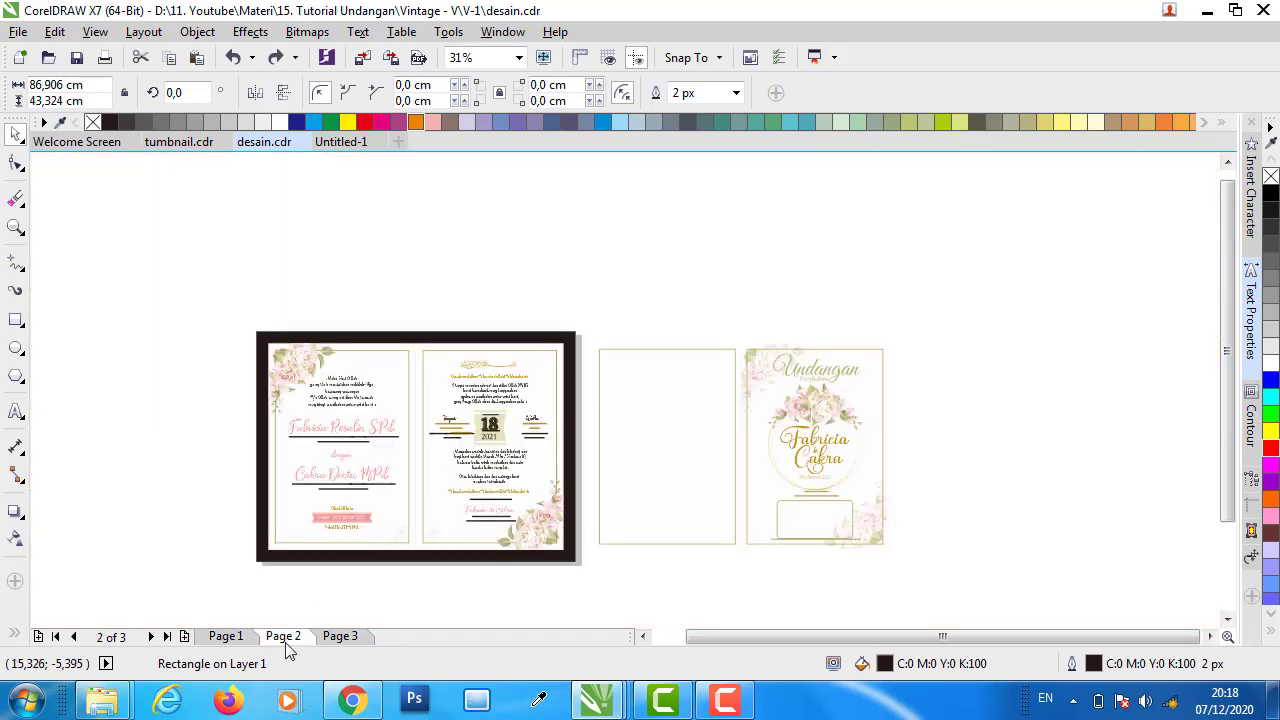
left_click(288, 638)
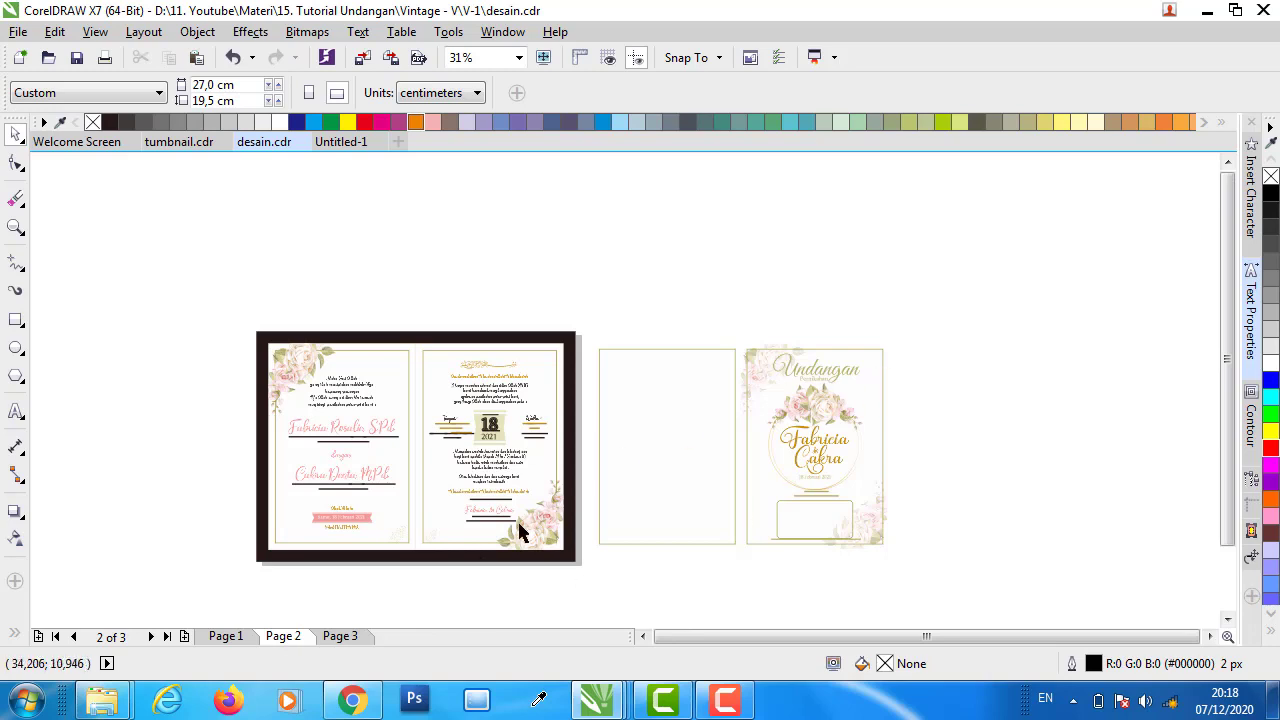
left_click(576, 343)
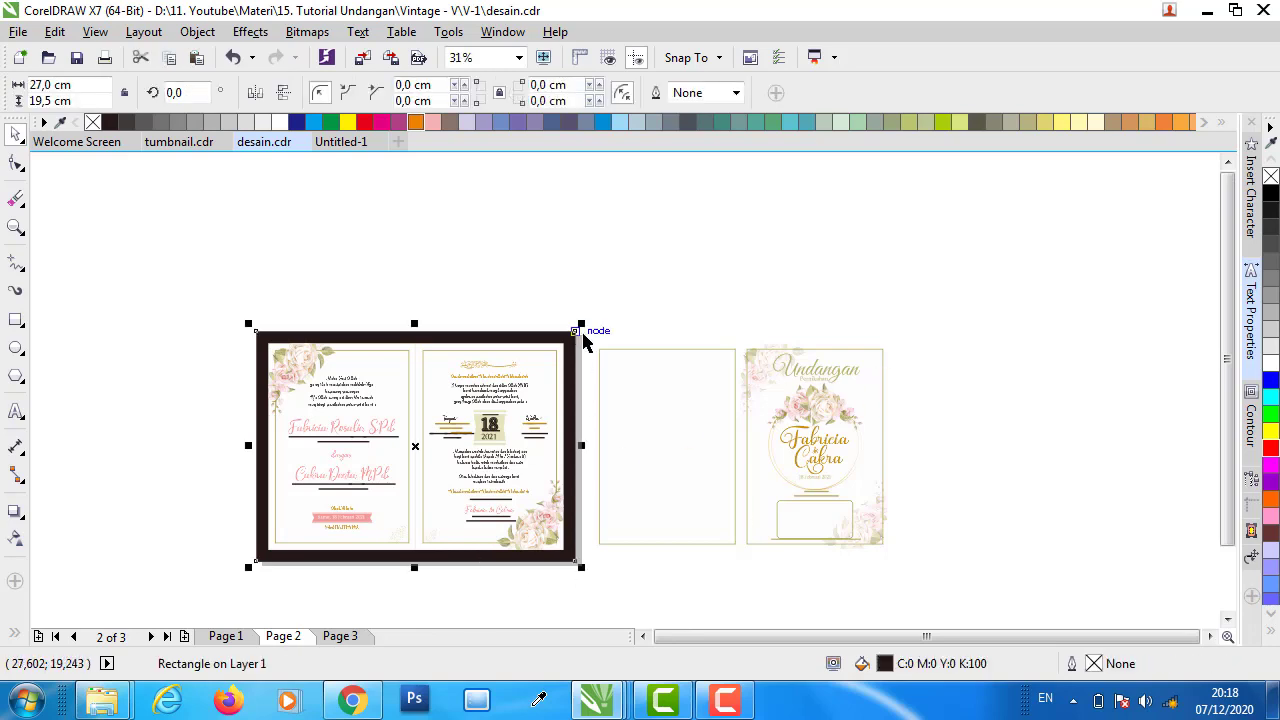
left_click_drag(583, 323, 665, 276)
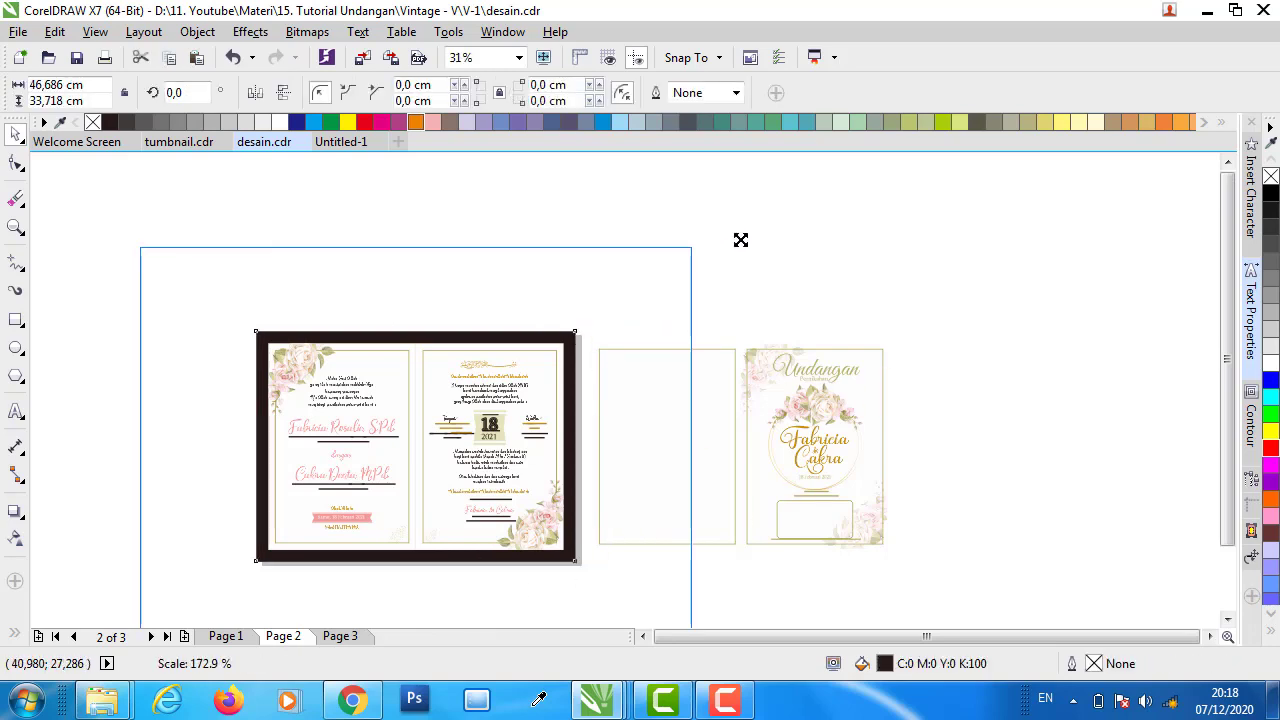
left_click_drag(691, 443, 1007, 442)
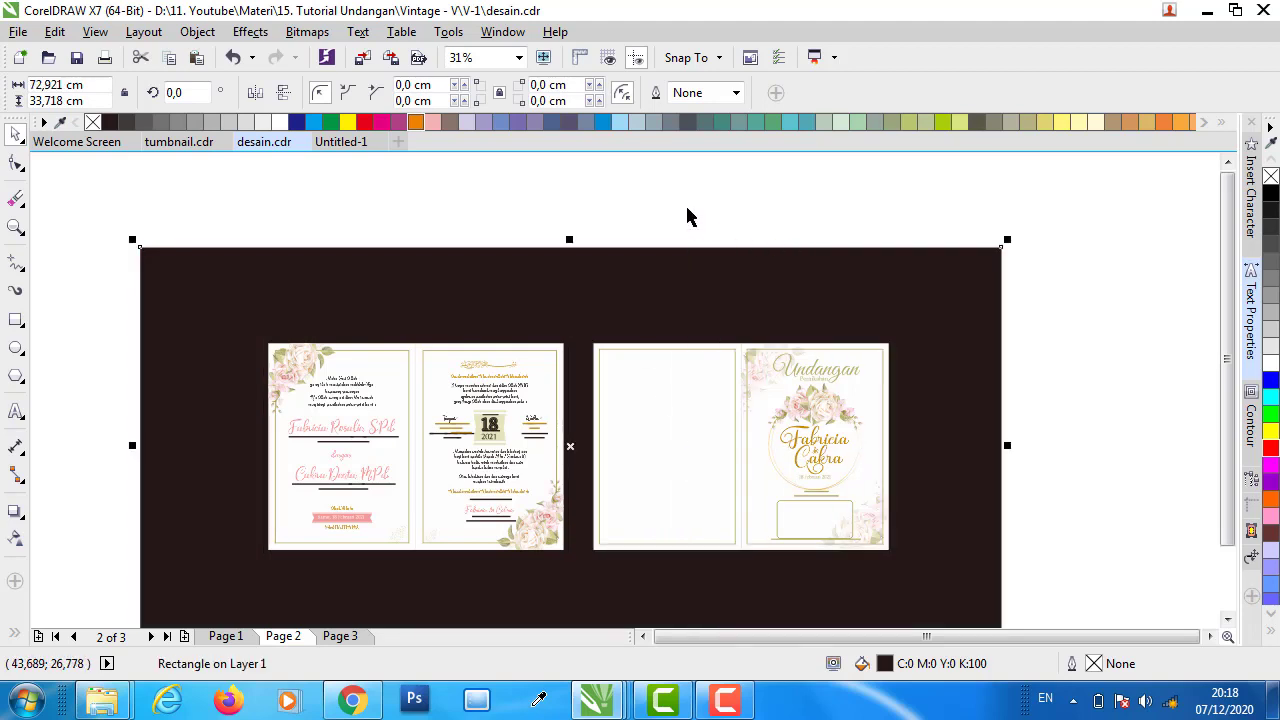
left_click(685, 203)
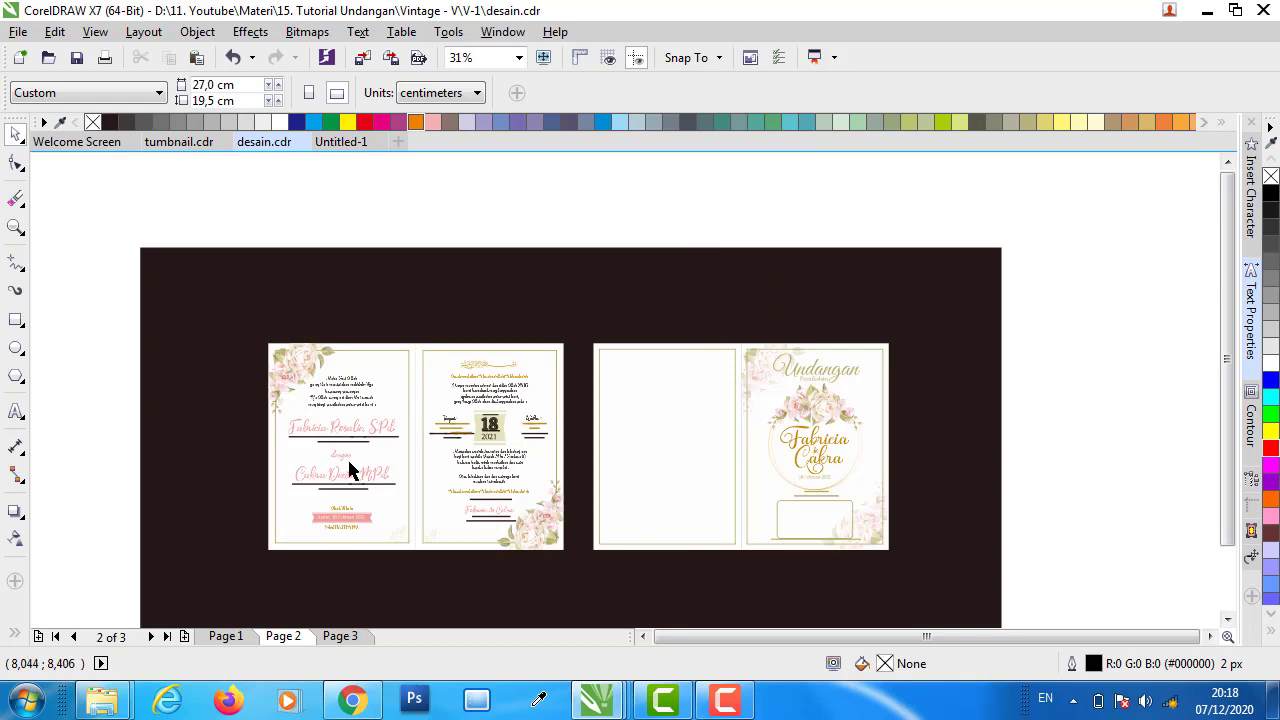
scroll(300, 488, "up", 1)
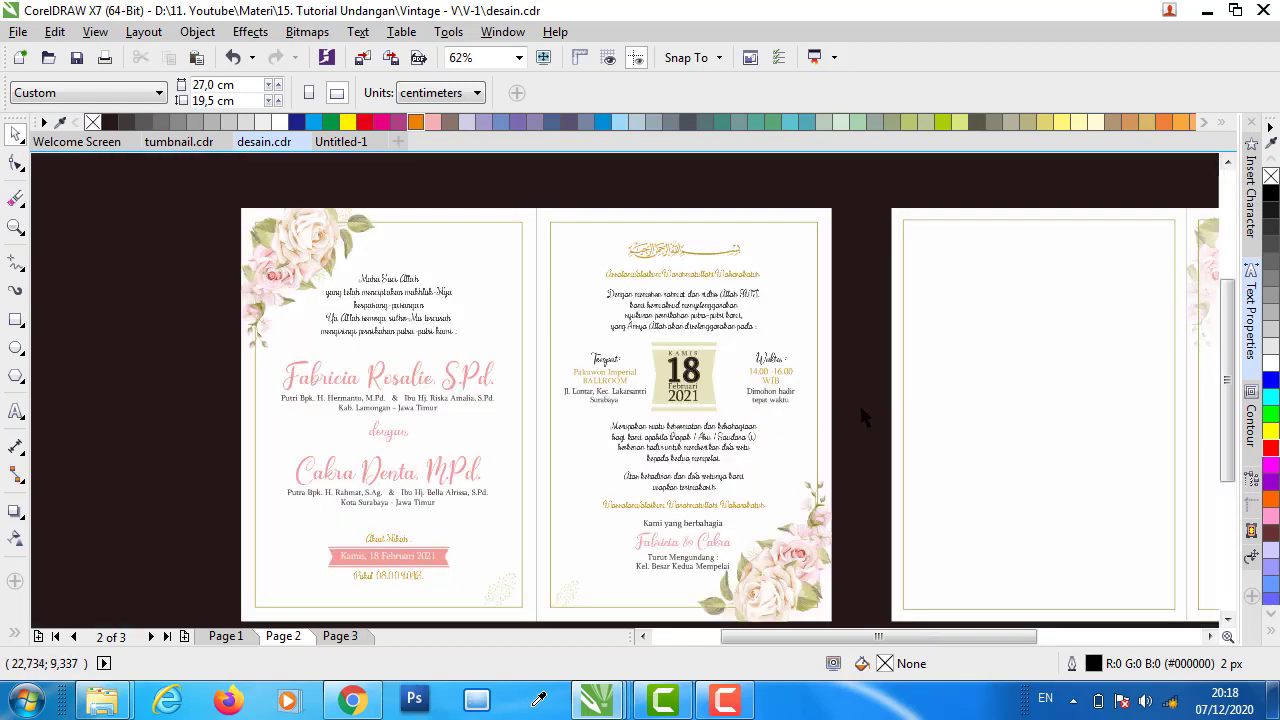
left_click_drag(1234, 304, 1238, 320)
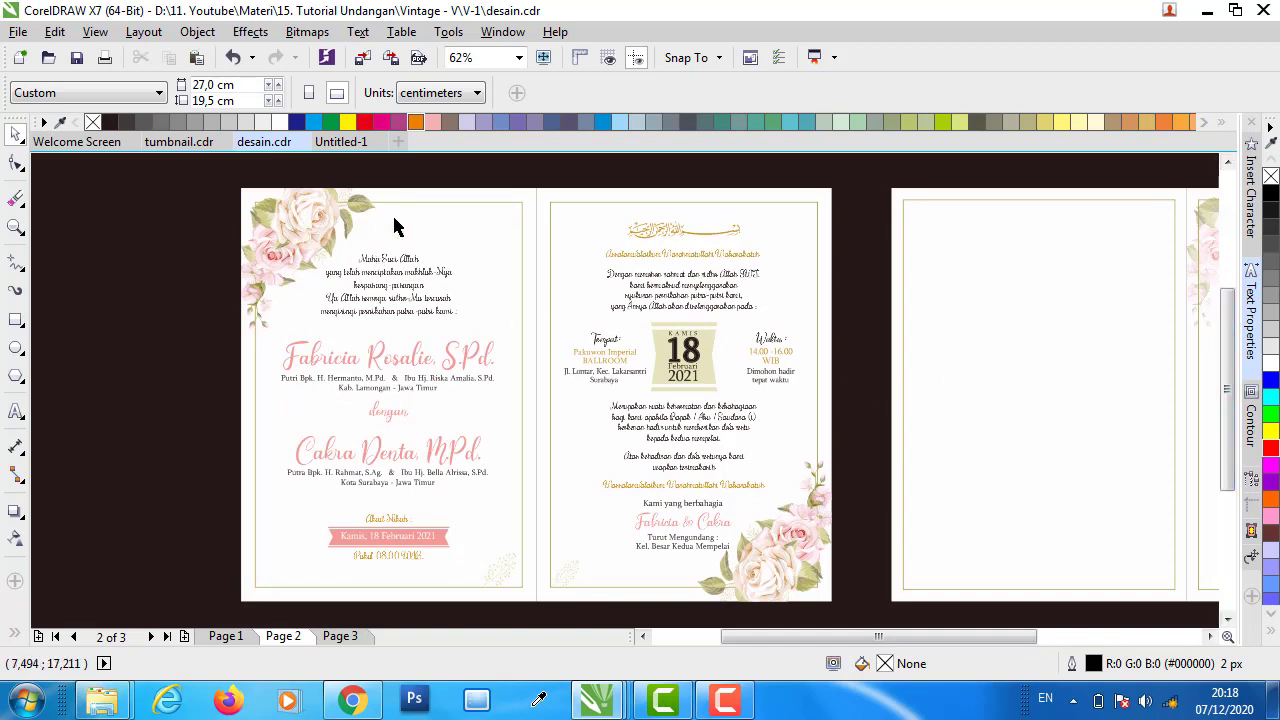
- Place a copy of the whole cover spread to the right
left_click(322, 232)
left_click(97, 394)
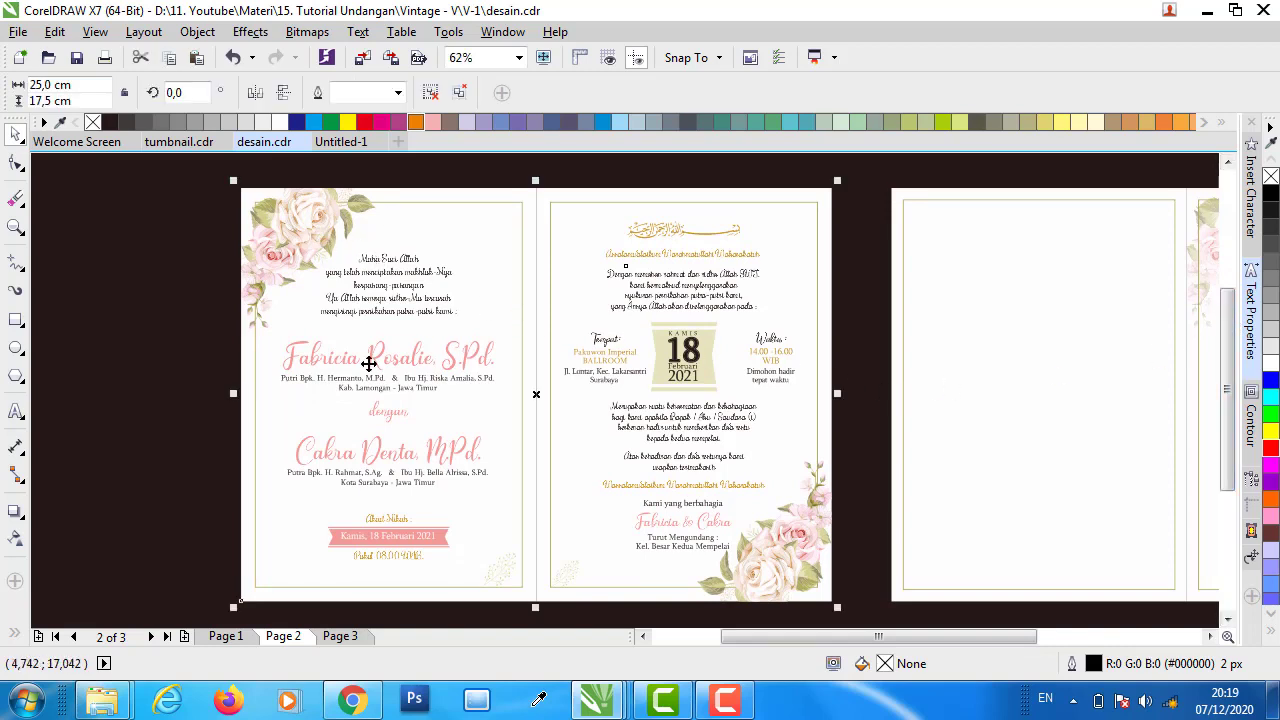
scroll(196, 401, "down", 1)
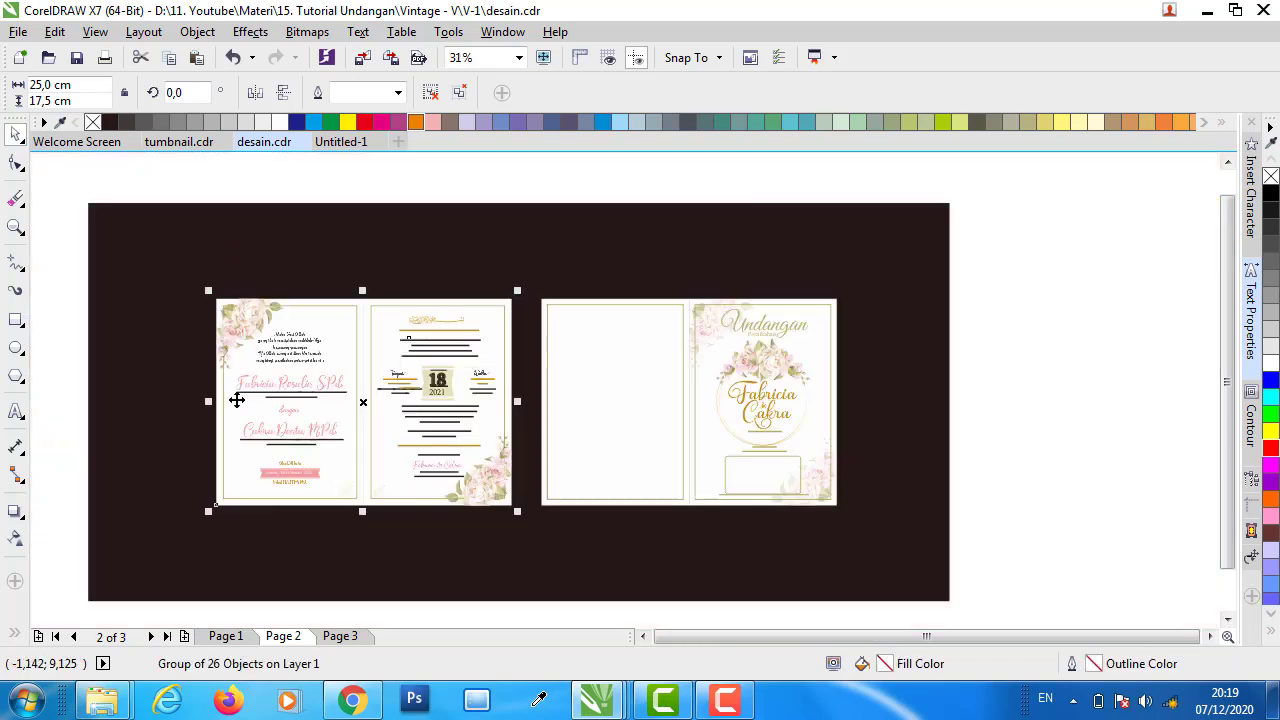
mouse_move(1051, 276)
left_mouse_down()
mouse_move(690, 545)
mouse_move(678, 530)
left_mouse_up()
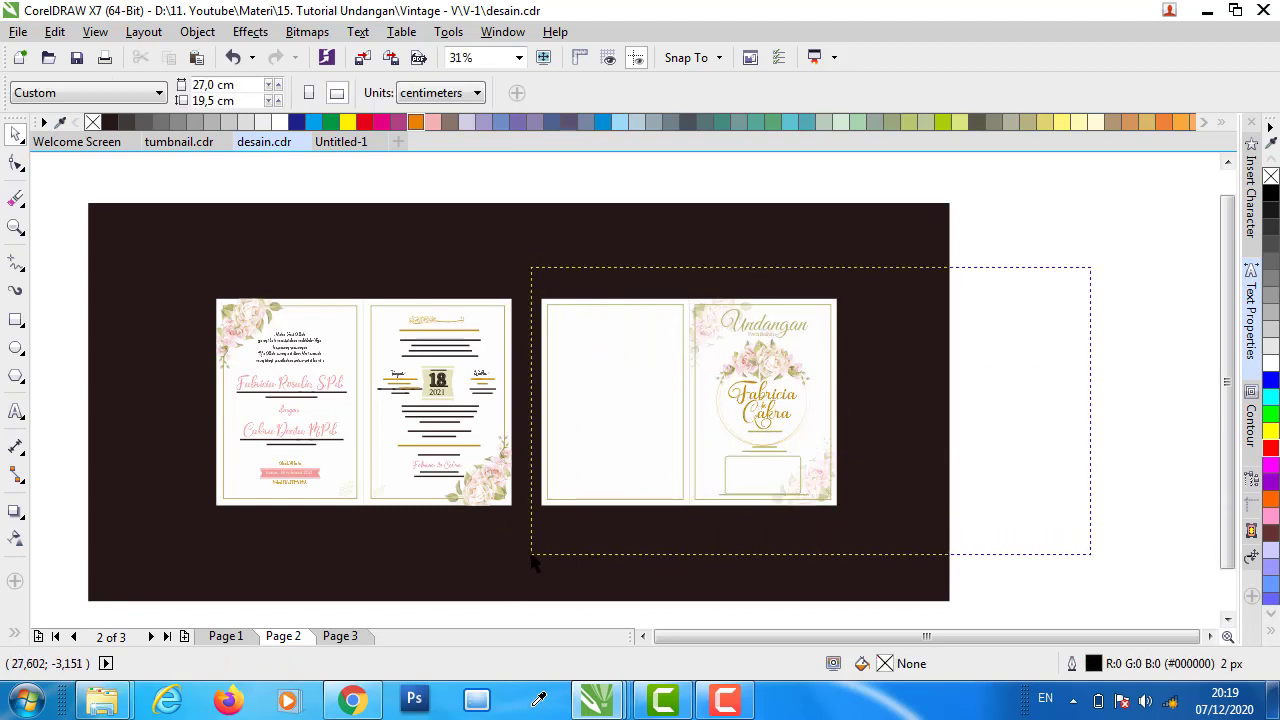
left_click_drag(1086, 266, 531, 560)
left_click_drag(618, 399, 1035, 399)
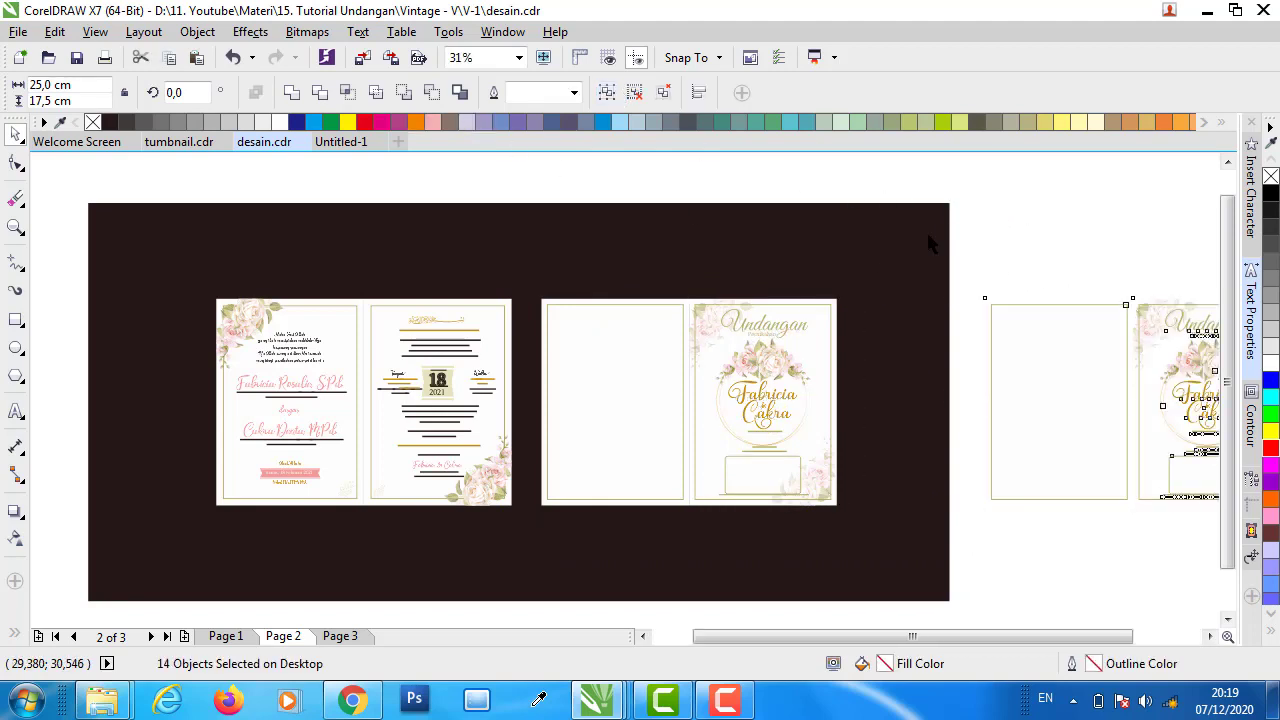
key("Escape")
- Delete the cover page's decorations and text, leaving a blank gold-framed card
left_click(754, 322)
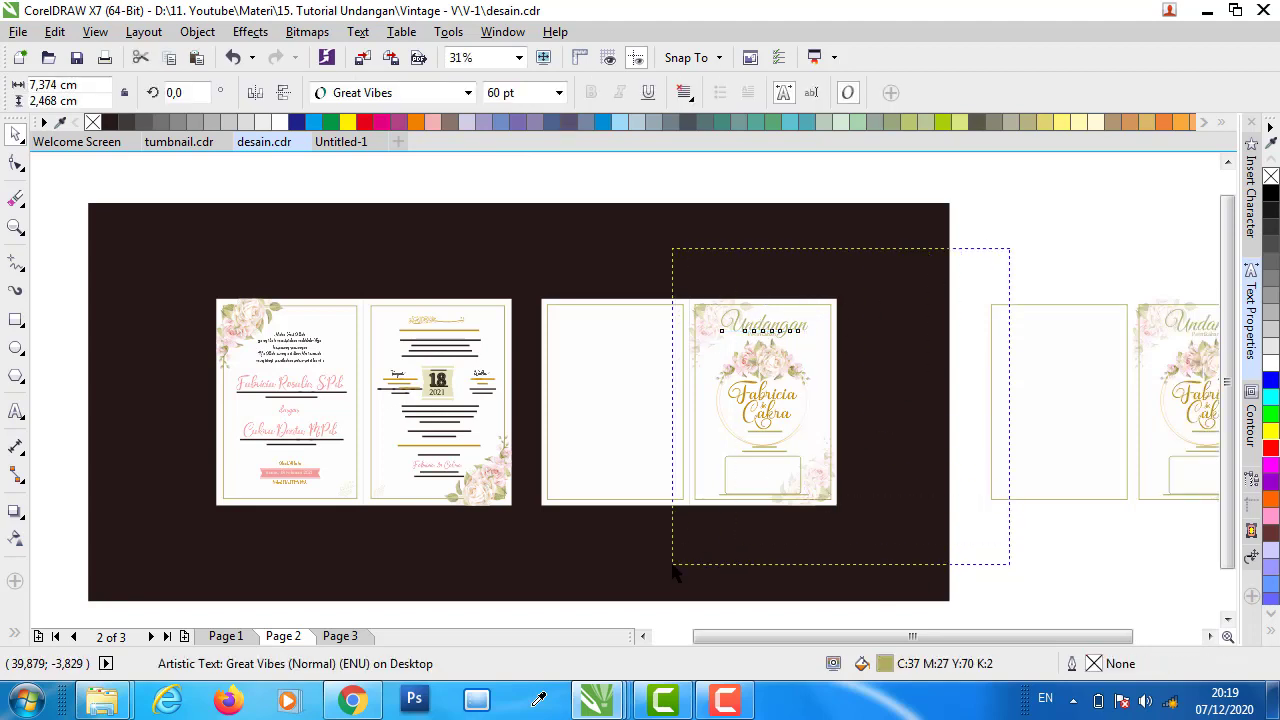
left_click_drag(686, 565, 674, 566)
key("Delete")
left_click(617, 378)
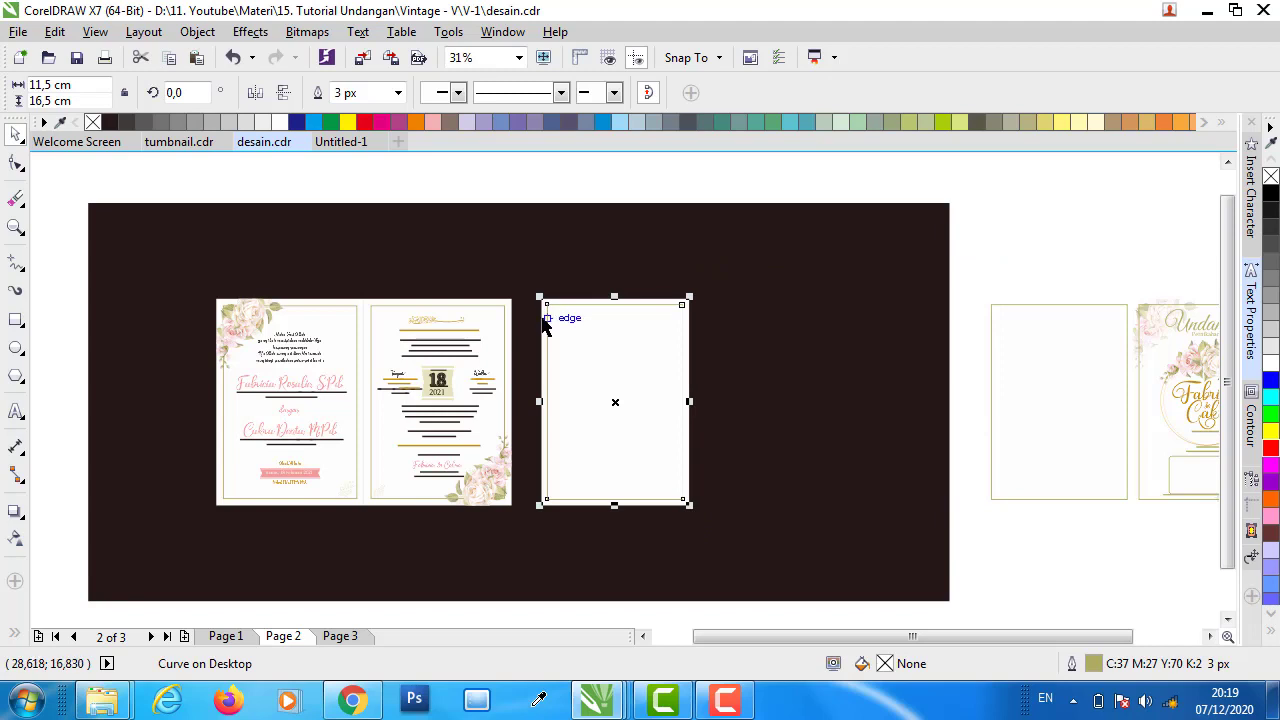
key("Escape")
- Add a mirrored copy of the blank framed card beside it
left_click_drag(517, 178, 786, 560)
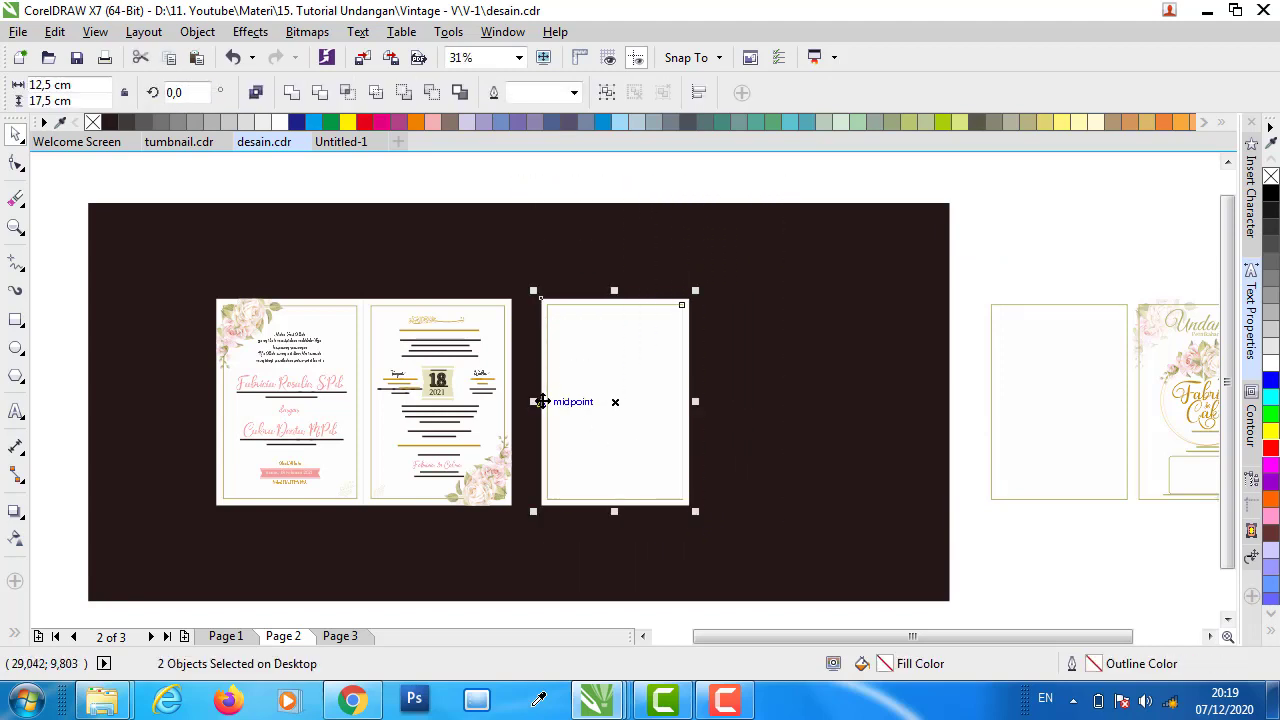
left_click_drag(536, 403, 853, 378)
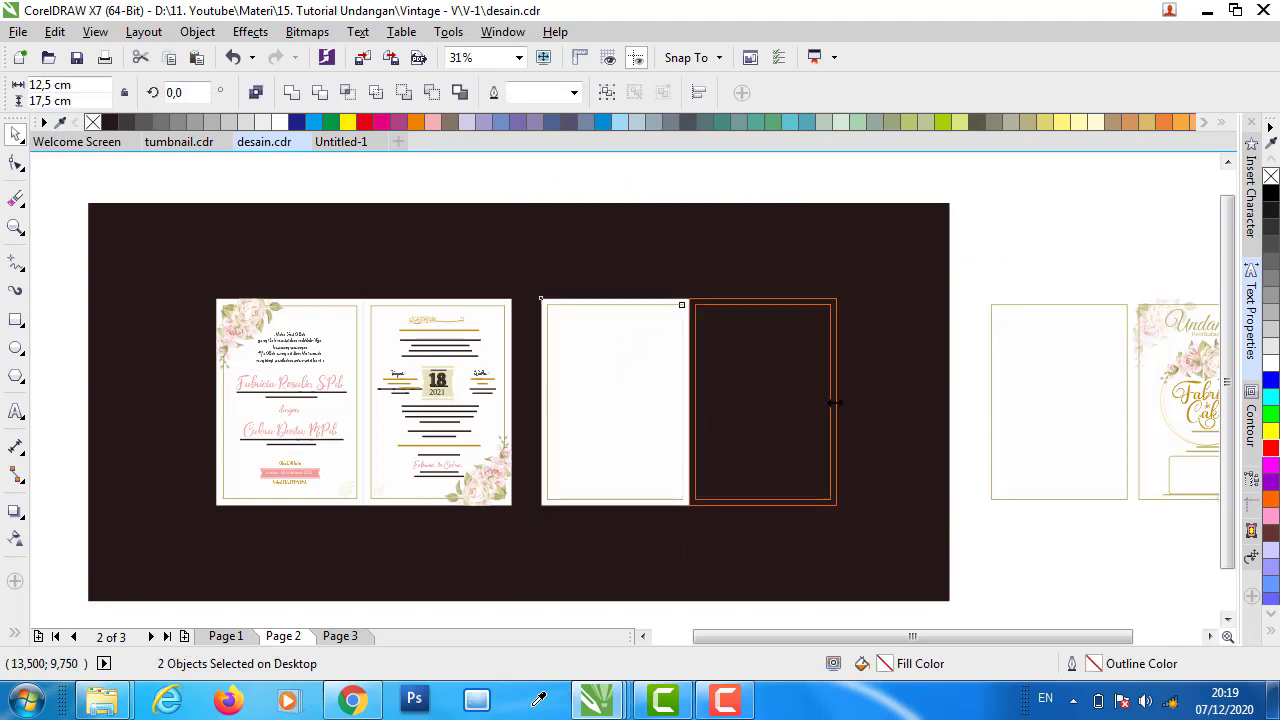
left_click(1023, 237)
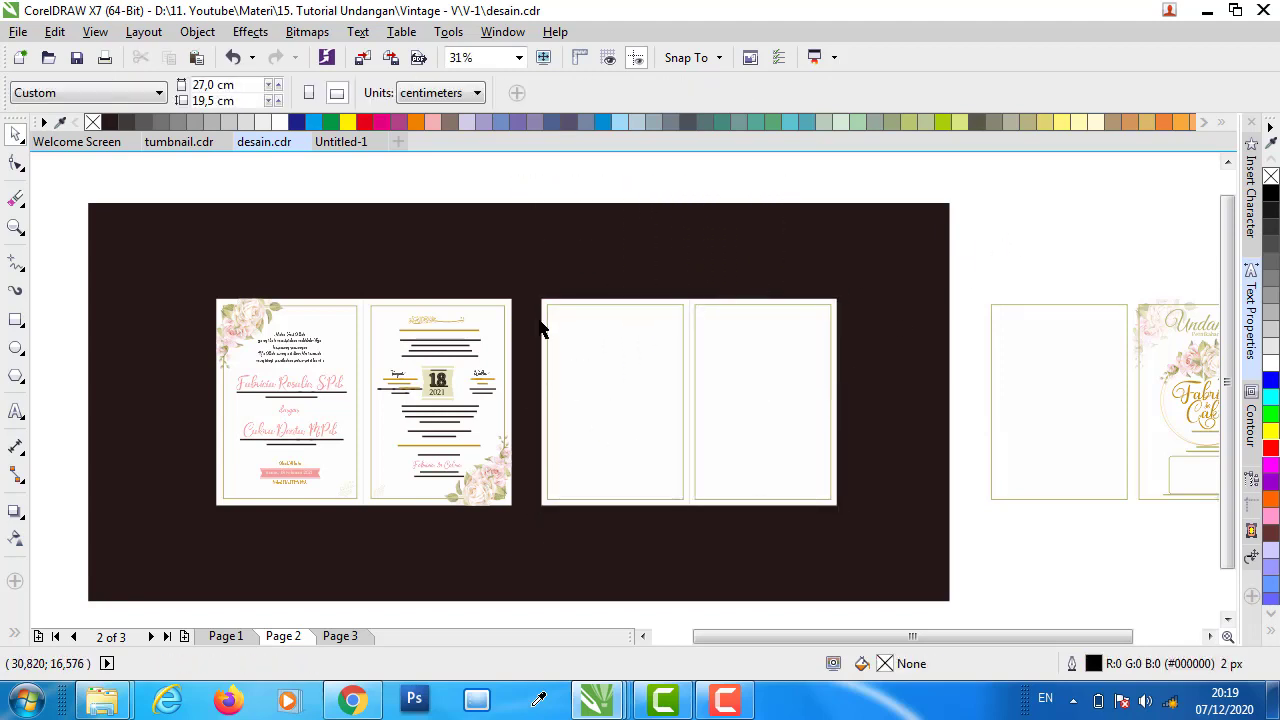
scroll(250, 316, "up", 1)
left_click(248, 322)
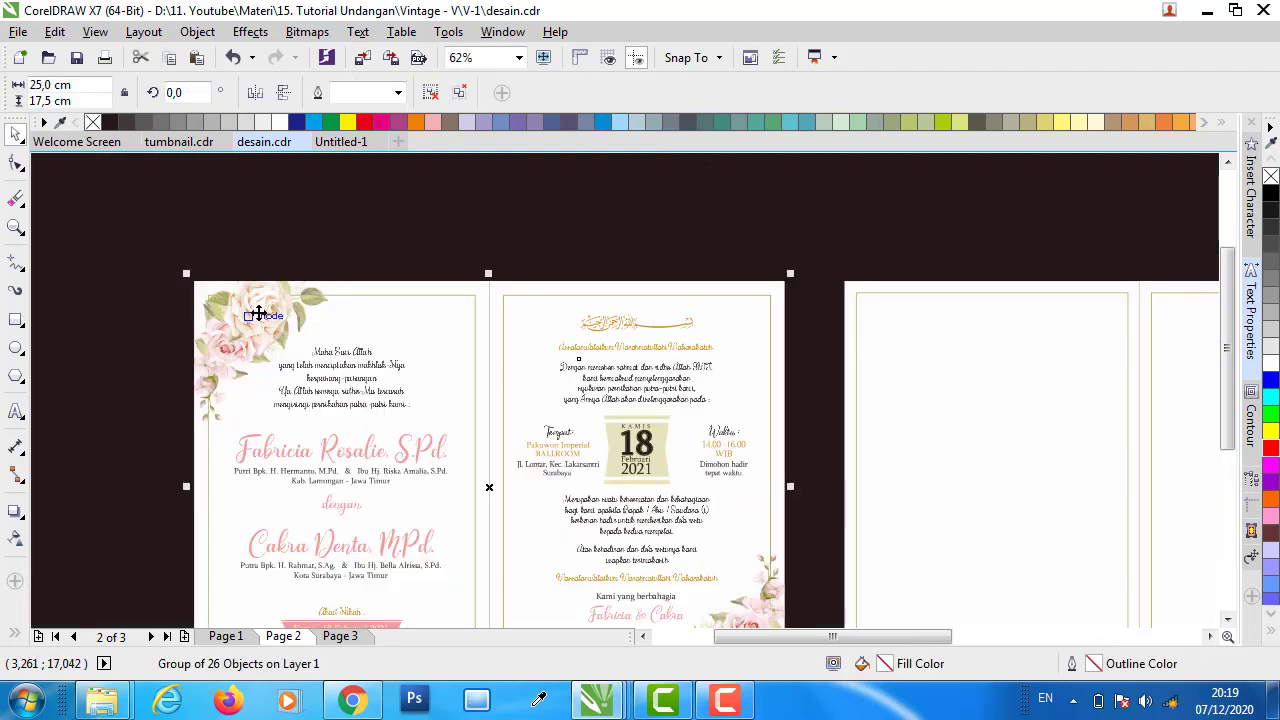
- From the Explorer Upload folder, drag the Bunga - CDR X3 flower file over to CorelDRAW
left_click(400, 223)
mouse_move(102, 699)
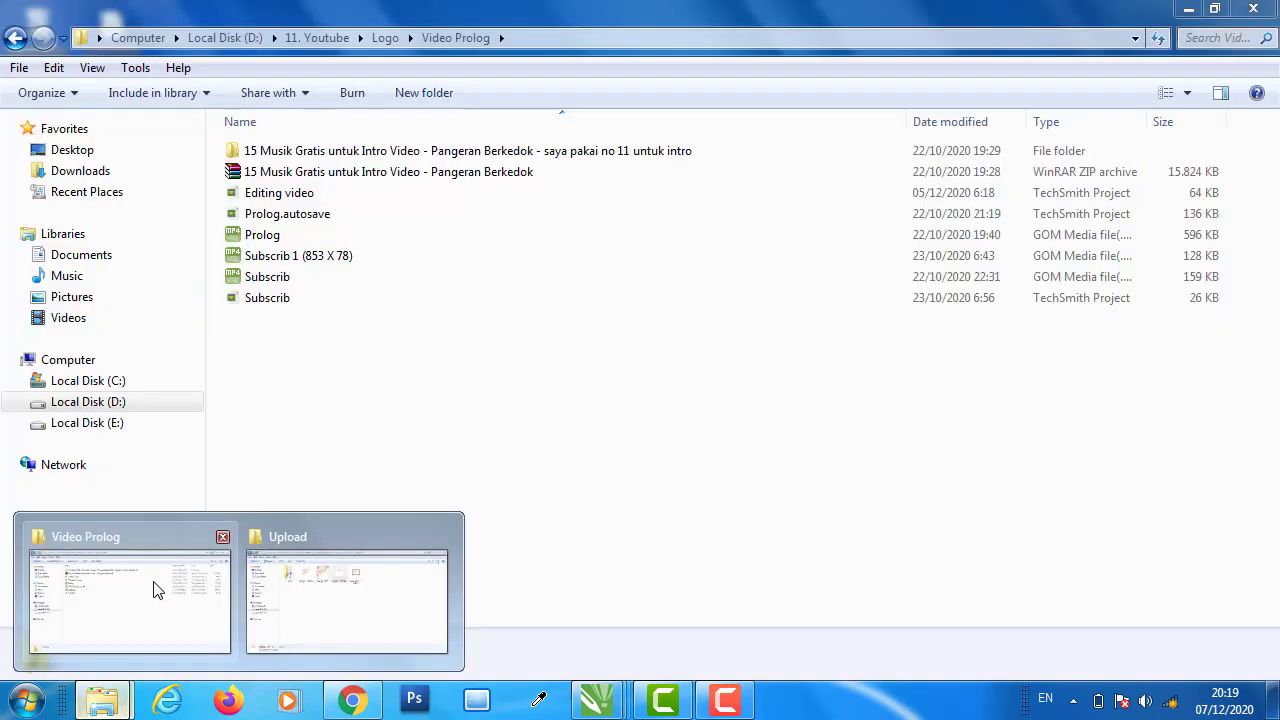
left_click(366, 592)
left_click(509, 371)
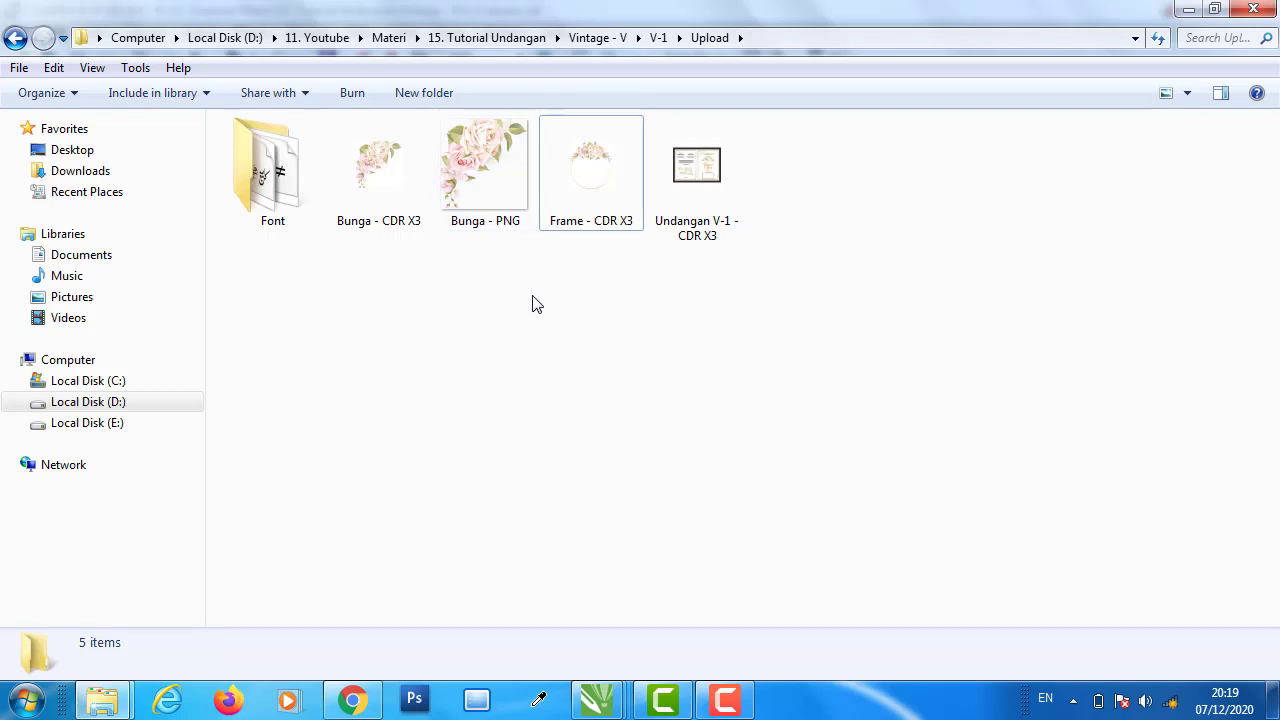
left_click(383, 182)
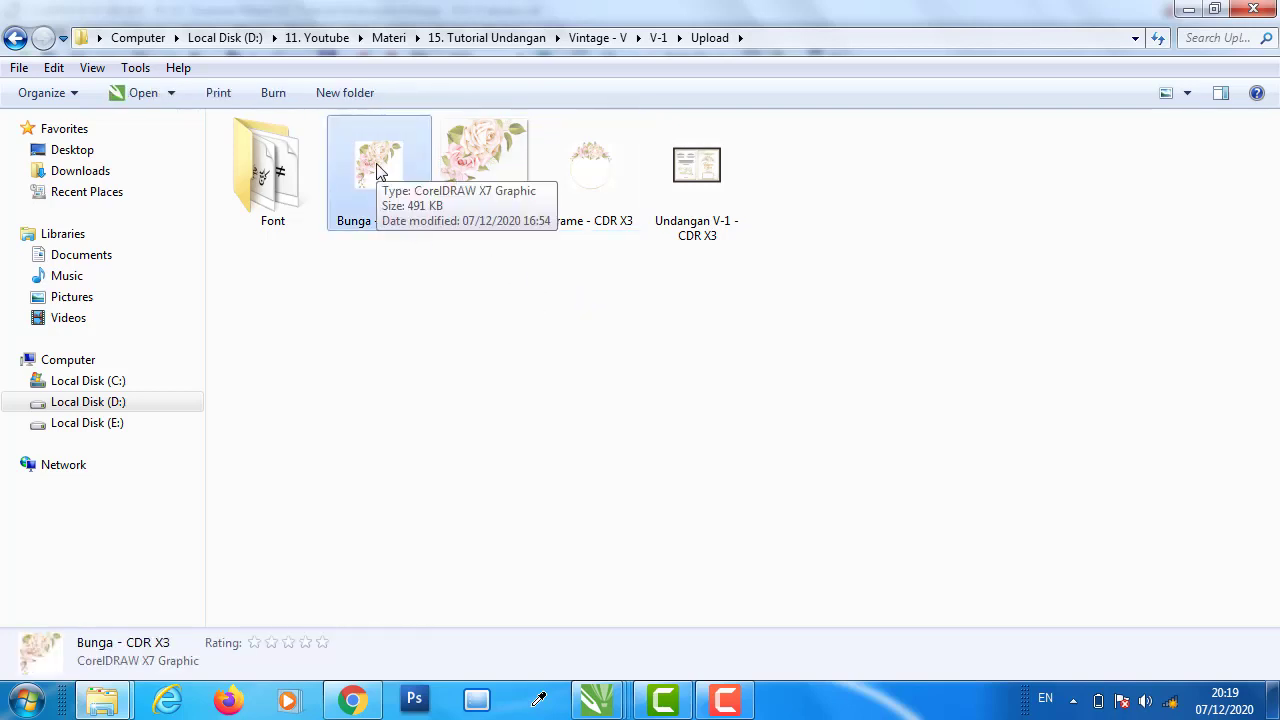
mouse_move(408, 222)
left_mouse_down()
mouse_move(618, 683)
mouse_move(898, 302)
left_mouse_up()
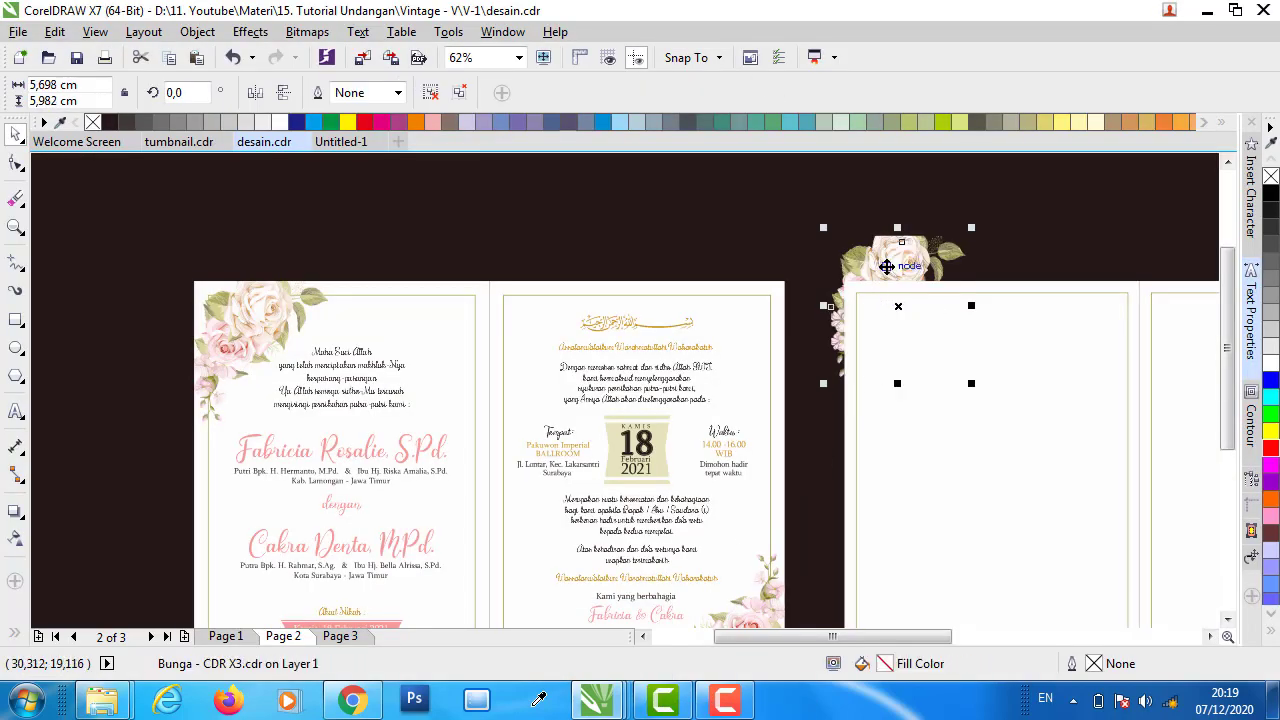
- Nudge the Bunga flower and order it in front of the page frame
mouse_move(890, 268)
left_mouse_down()
mouse_move(898, 297)
mouse_move(879, 230)
left_mouse_up()
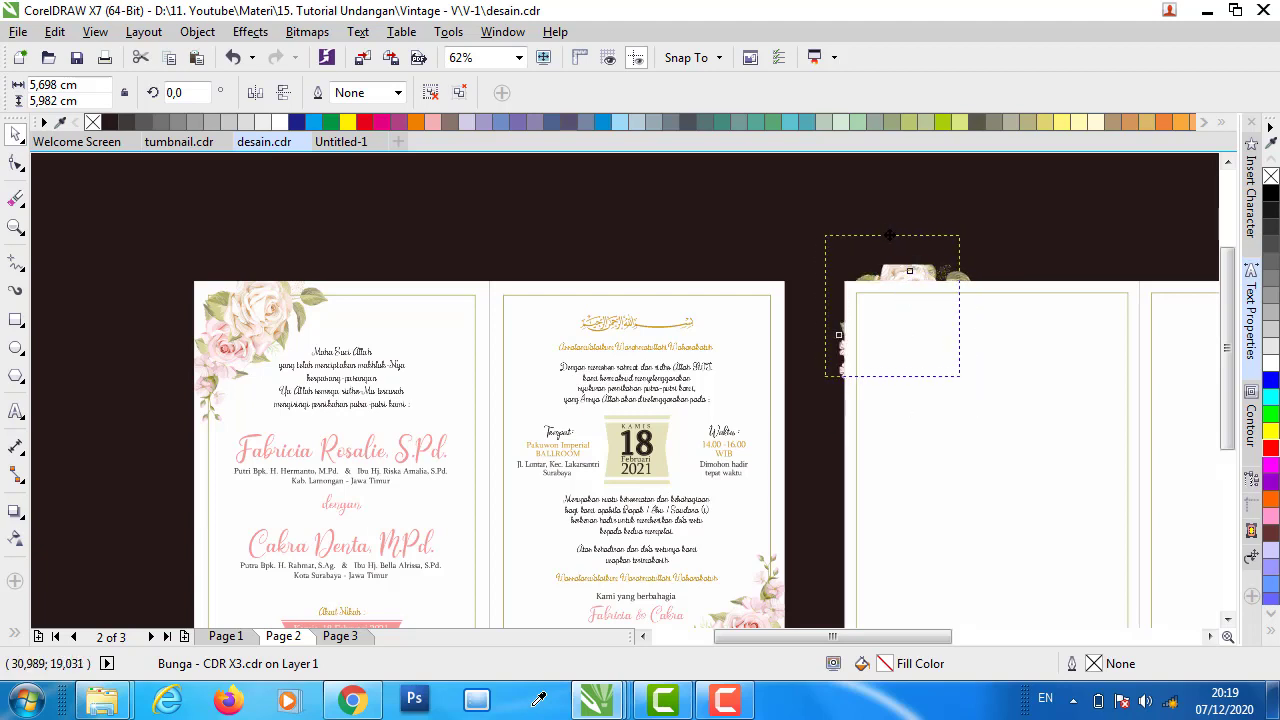
right_click(877, 250)
mouse_move(930, 478)
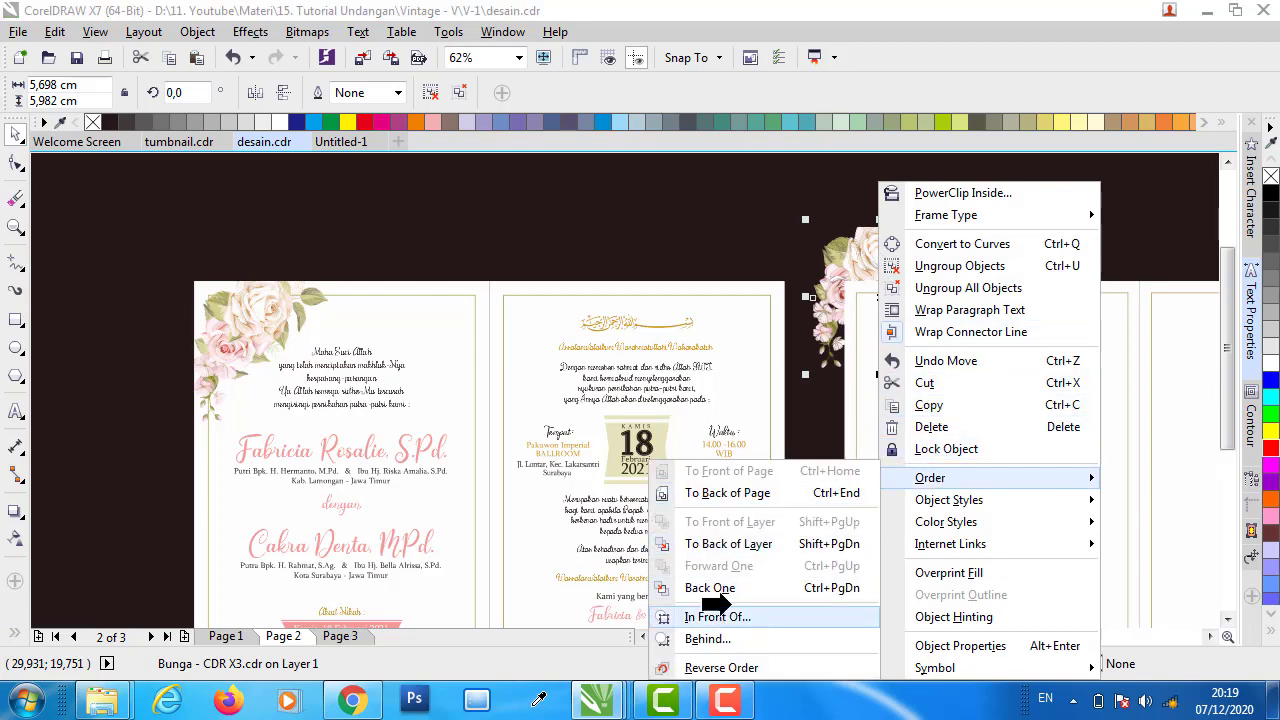
left_click(714, 616)
left_click(1047, 405)
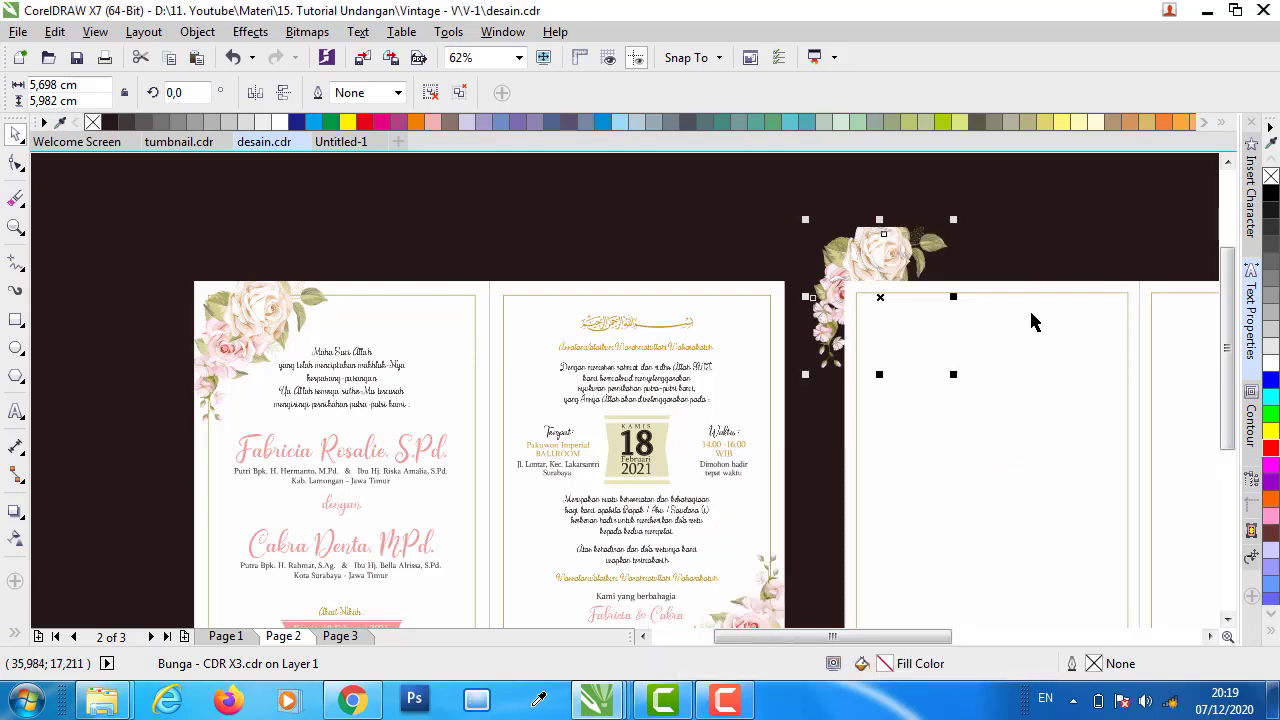
left_click(1033, 327)
- Group the blank page with its frame and send the dark background behind the pages
left_click(1042, 285, "shift")
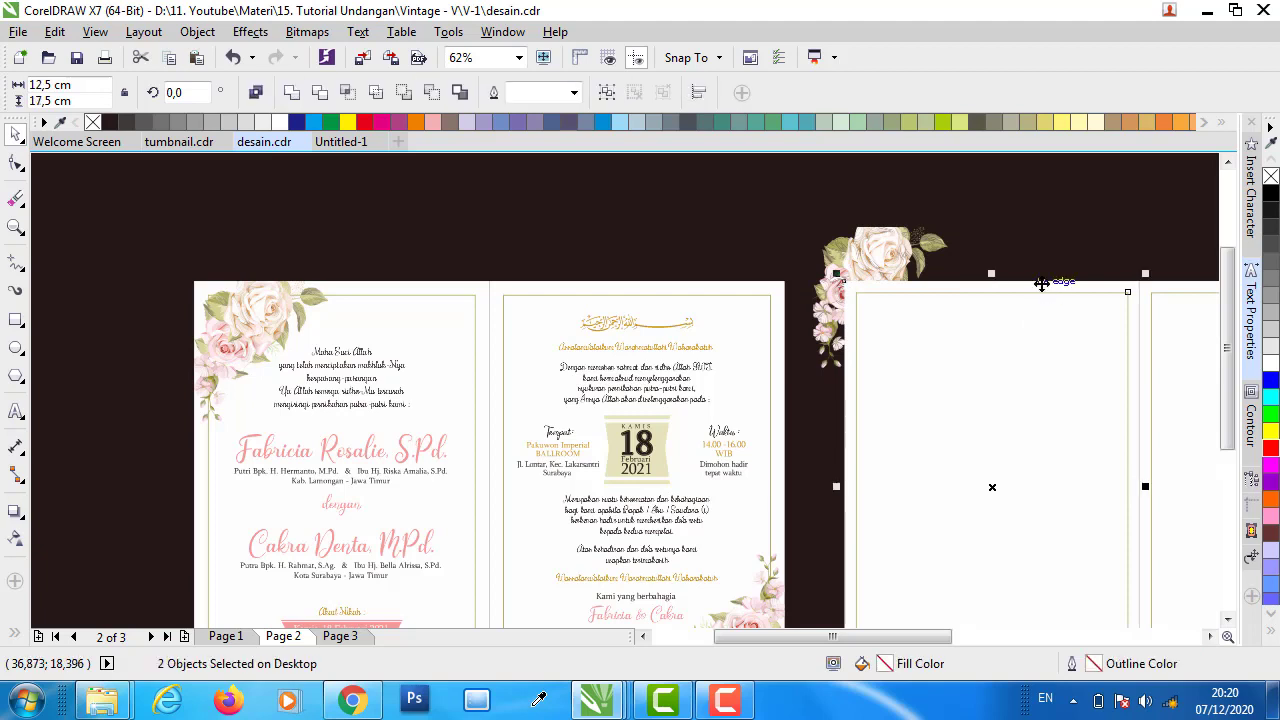
key("ctrl+g")
left_click(1046, 196)
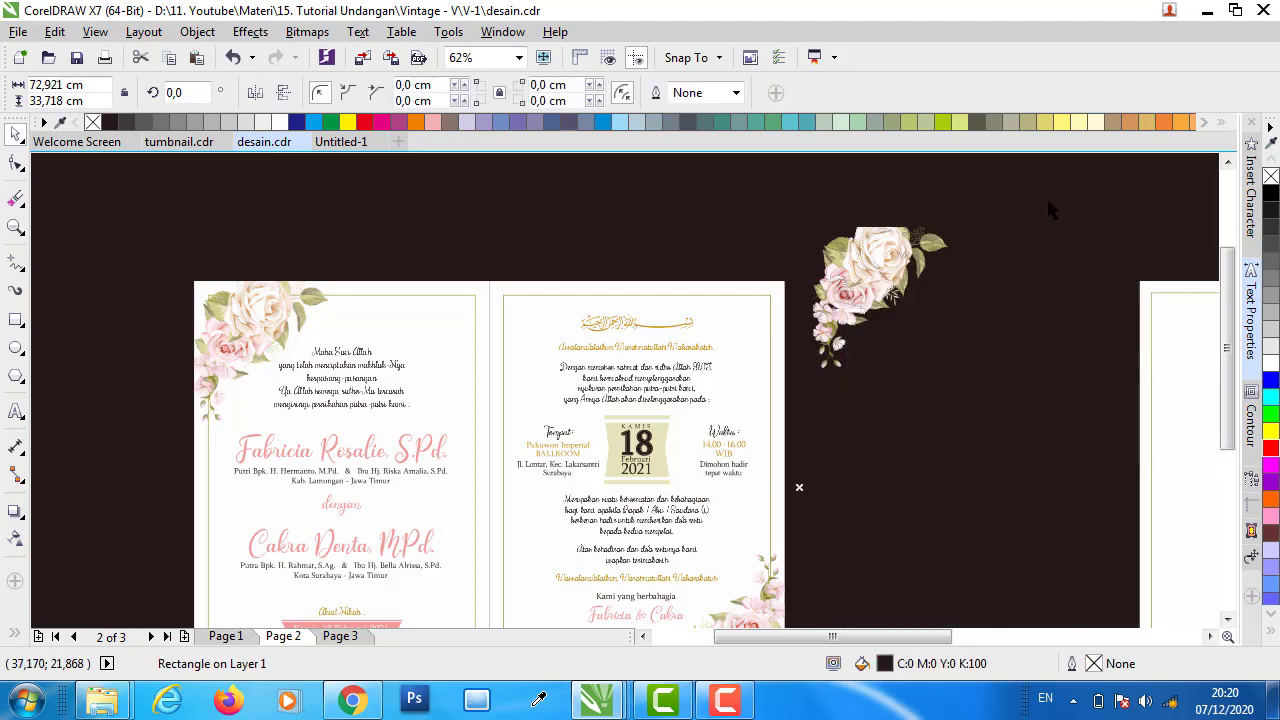
key("shift+Page_Down")
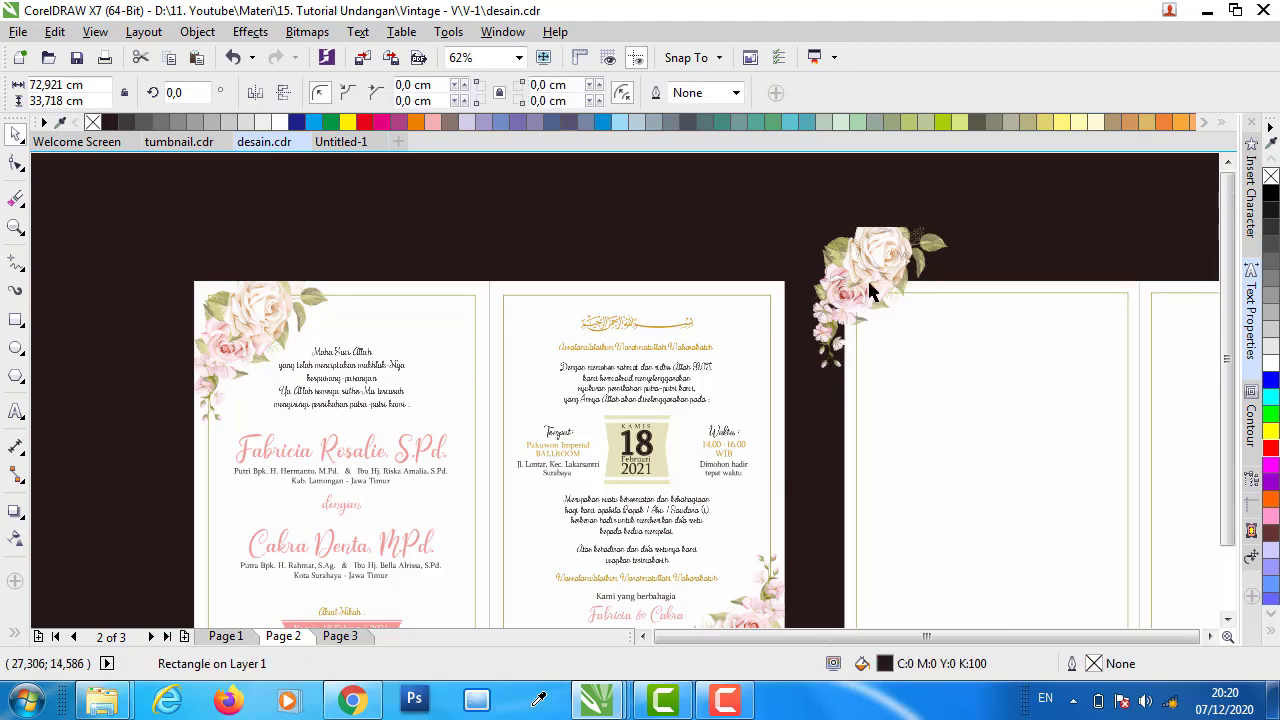
scroll(874, 271, "down", 1)
left_click(898, 220)
- Align the Bunga flower to the top and left edges of the blank page
left_click(858, 326)
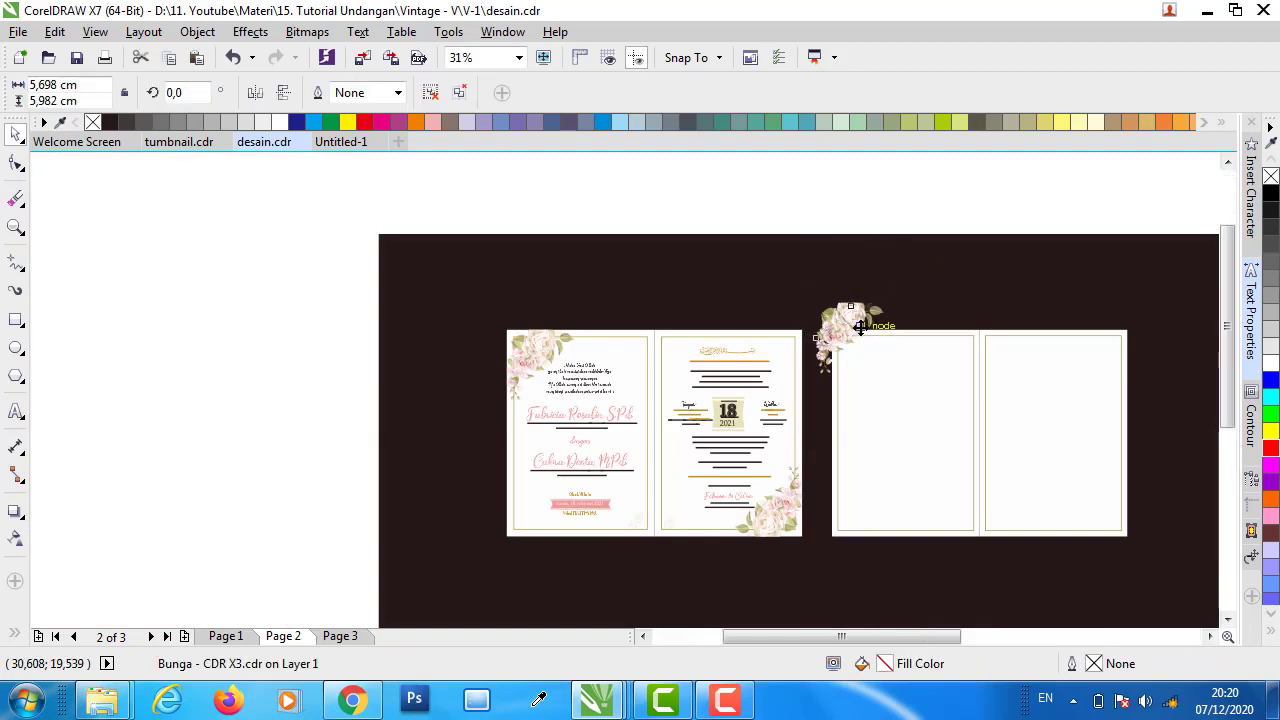
scroll(858, 326, "up", 1)
scroll(986, 349, "up", 1)
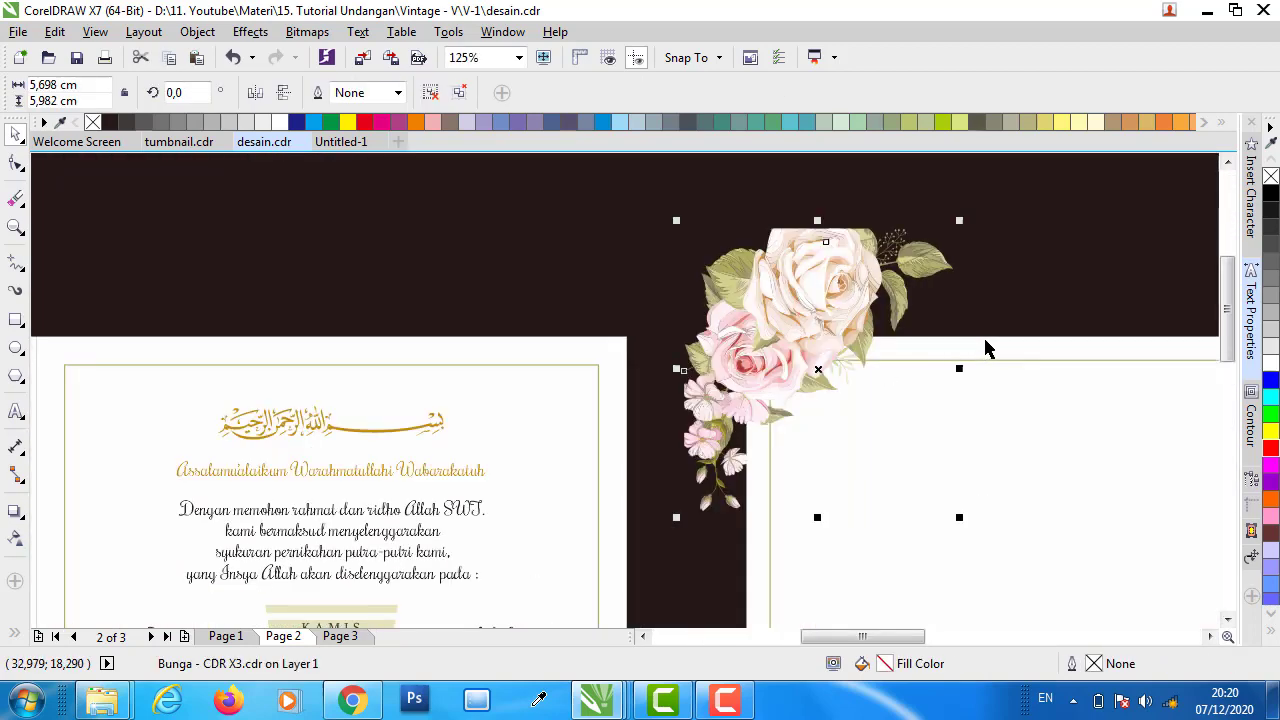
left_click(1047, 340, "shift")
key("t")
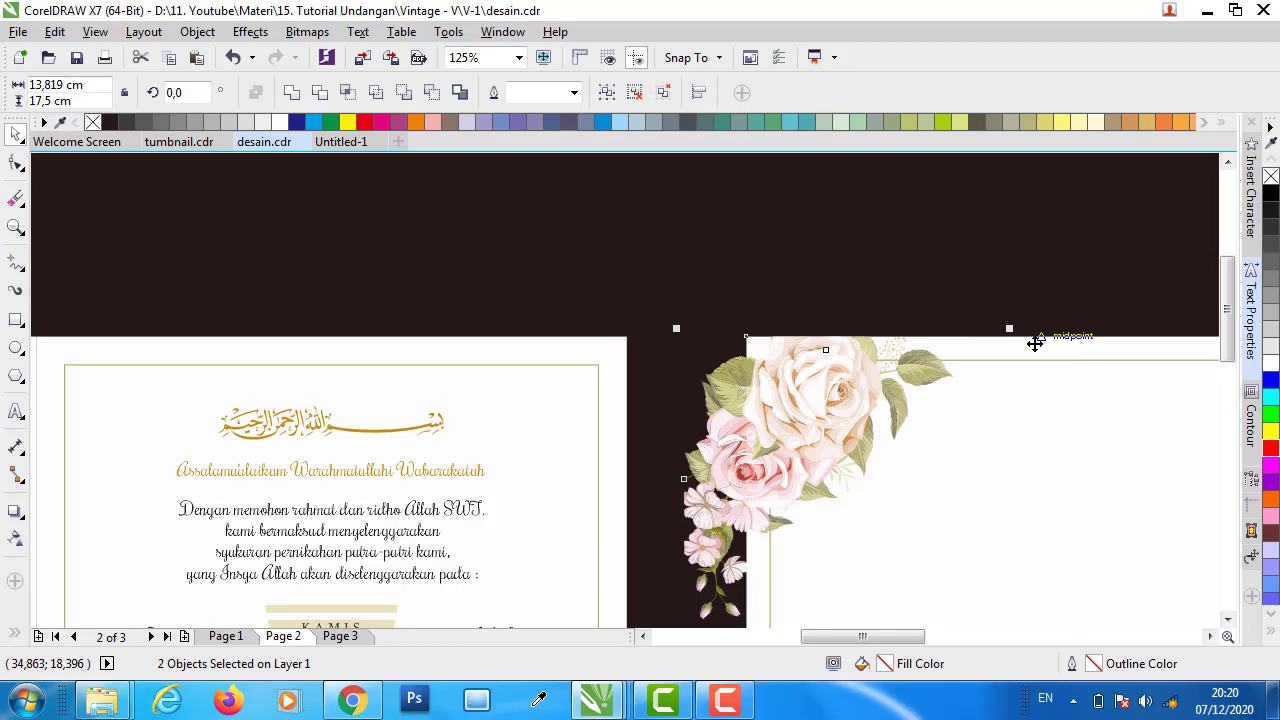
key("l")
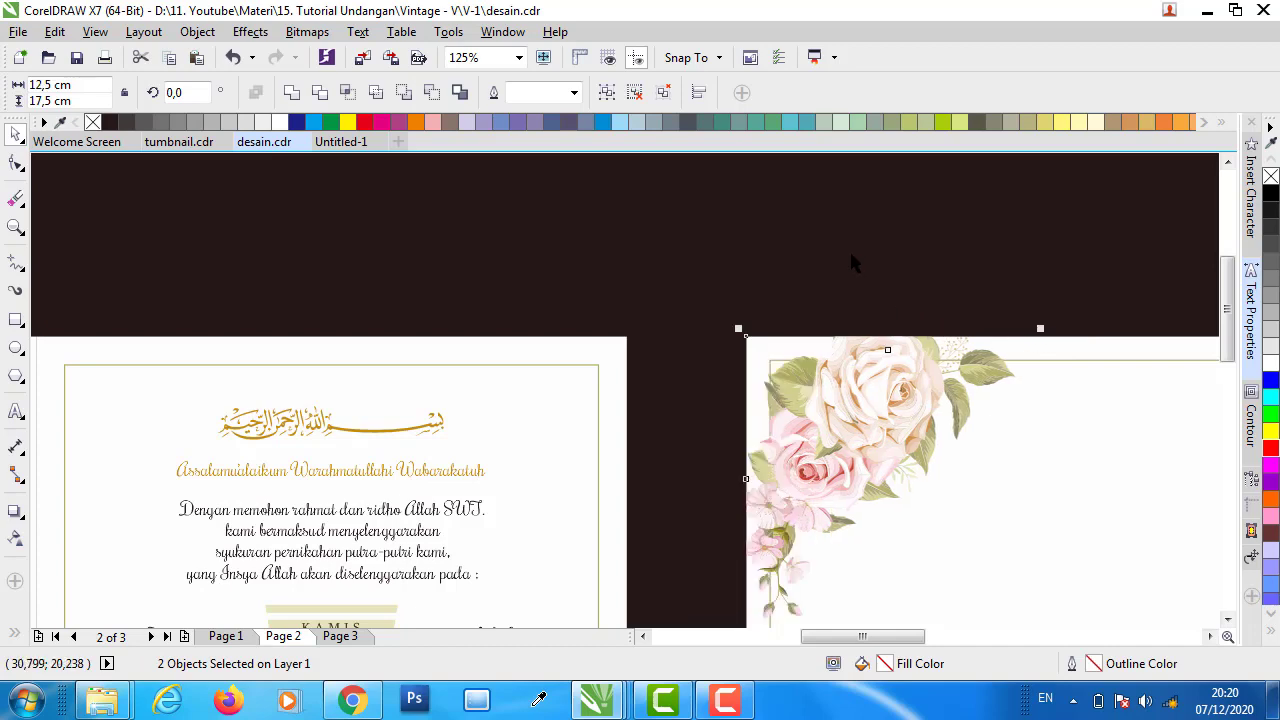
- Check the layering by selecting the dark background and the rose corner flower
left_click(830, 243)
scroll(866, 344, "down", 1)
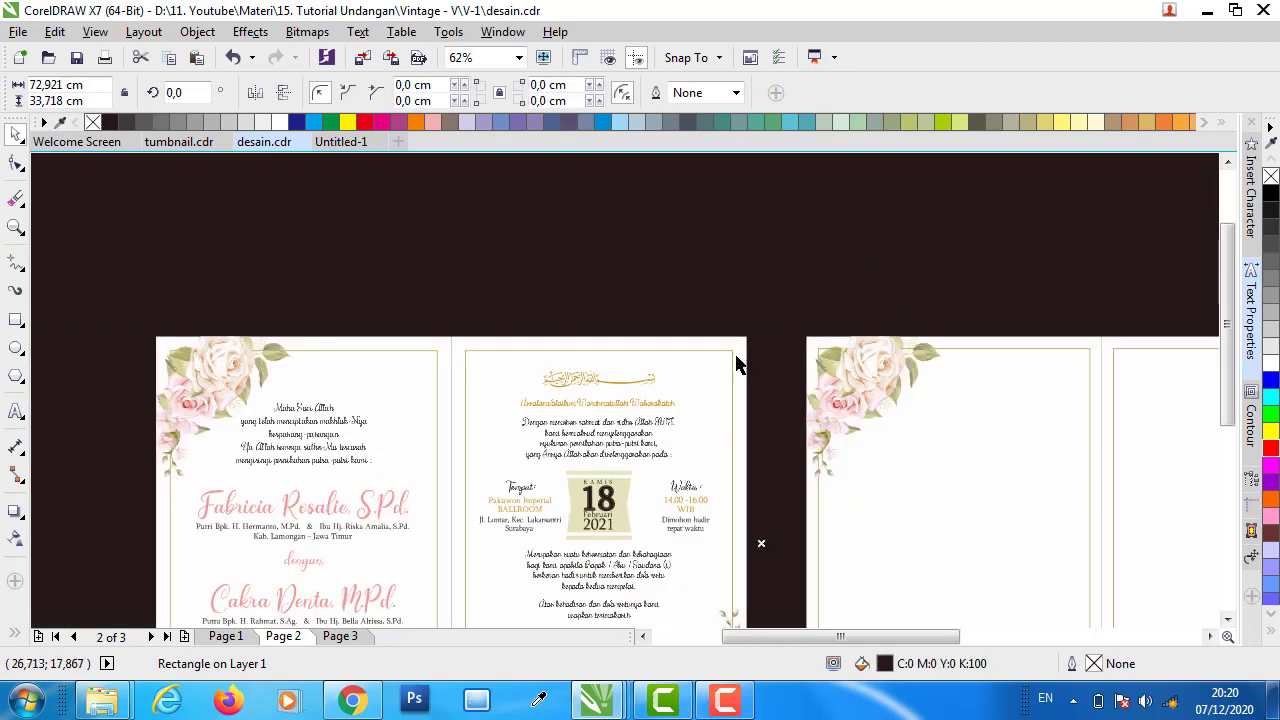
left_click(875, 378)
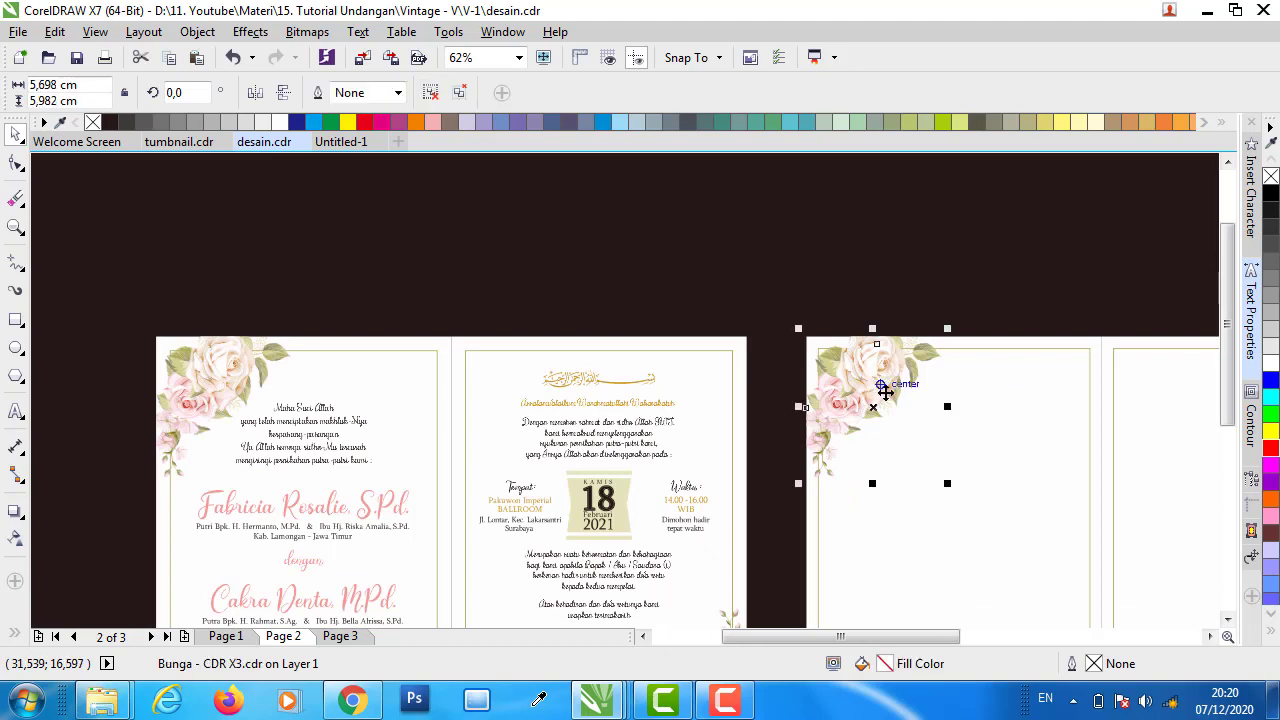
left_click(807, 295)
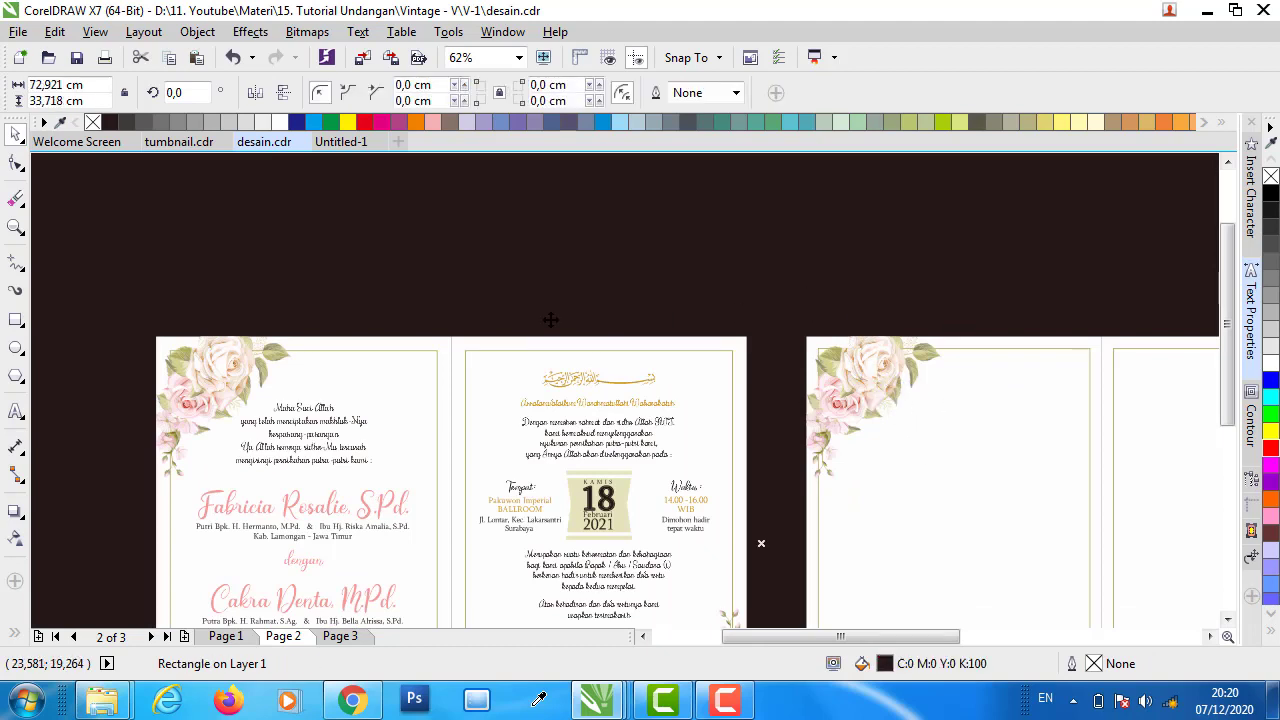
scroll(605, 334, "down", 1)
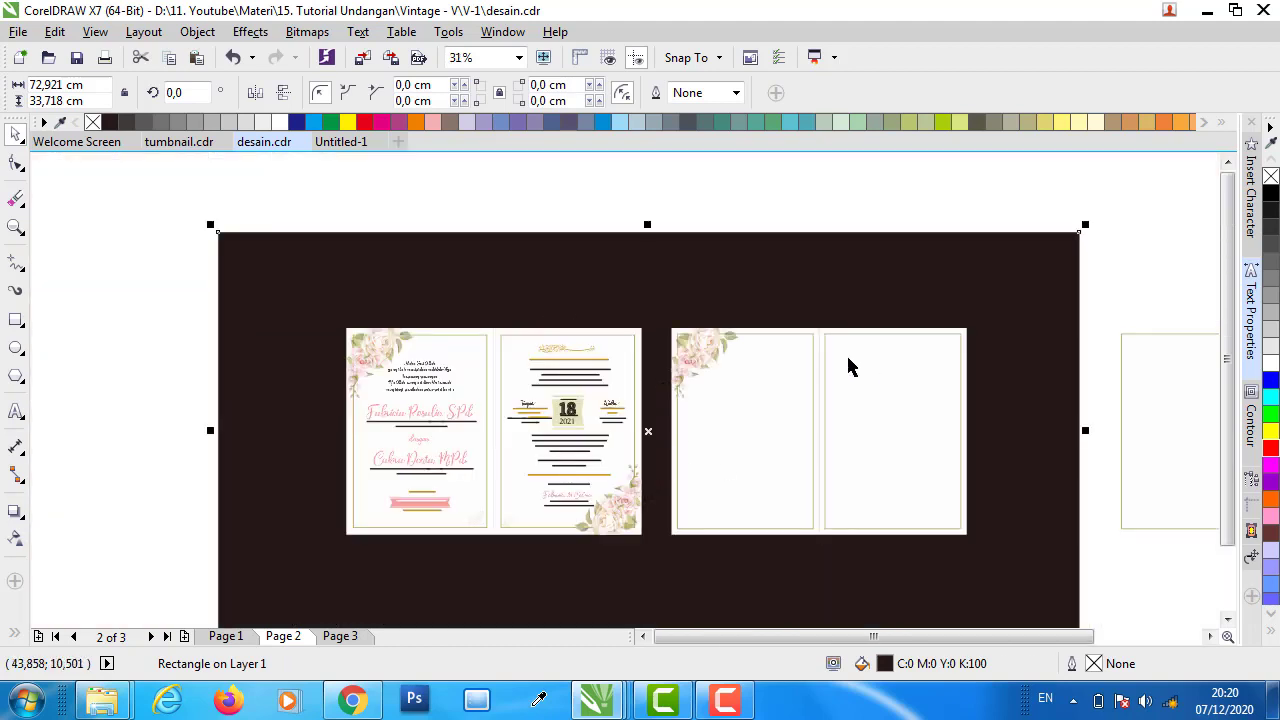
left_click(703, 360)
- Copy the rose corner into the right panel and rotate the copy 180°
left_click_drag(703, 360, 911, 474)
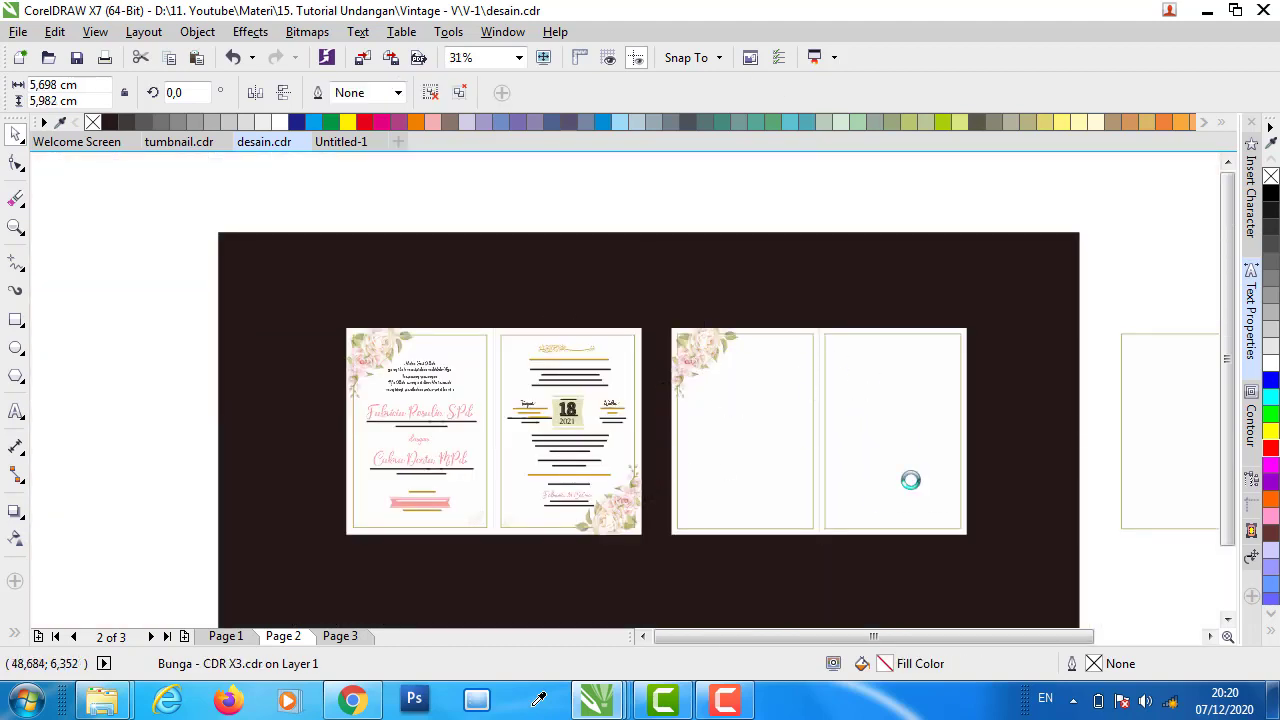
left_click(255, 92)
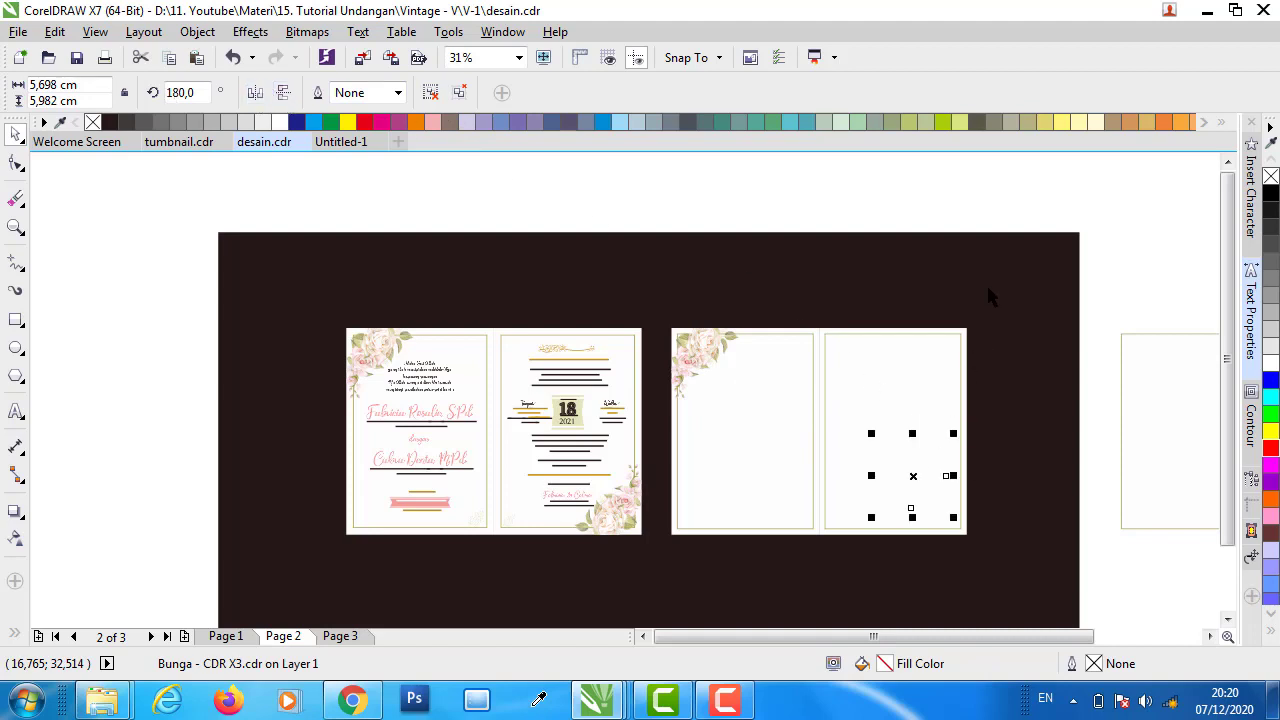
left_click_drag(1014, 205, 800, 592)
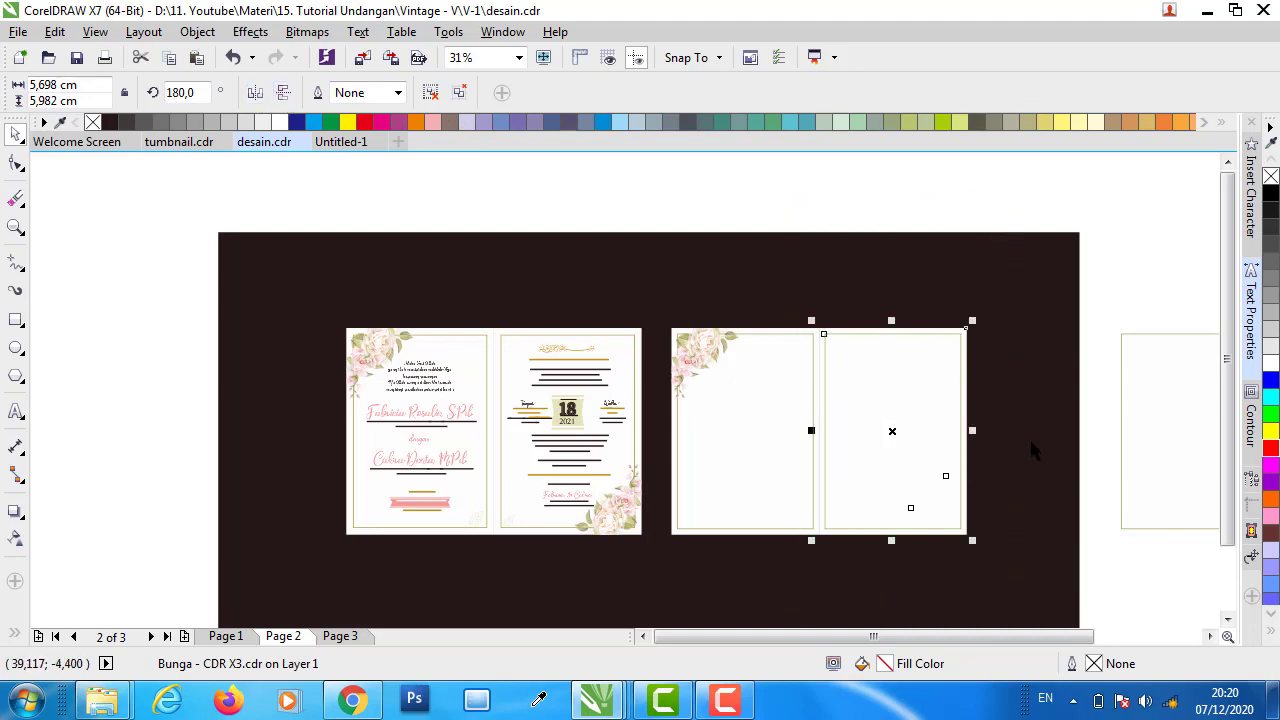
left_click_drag(1106, 427, 868, 600)
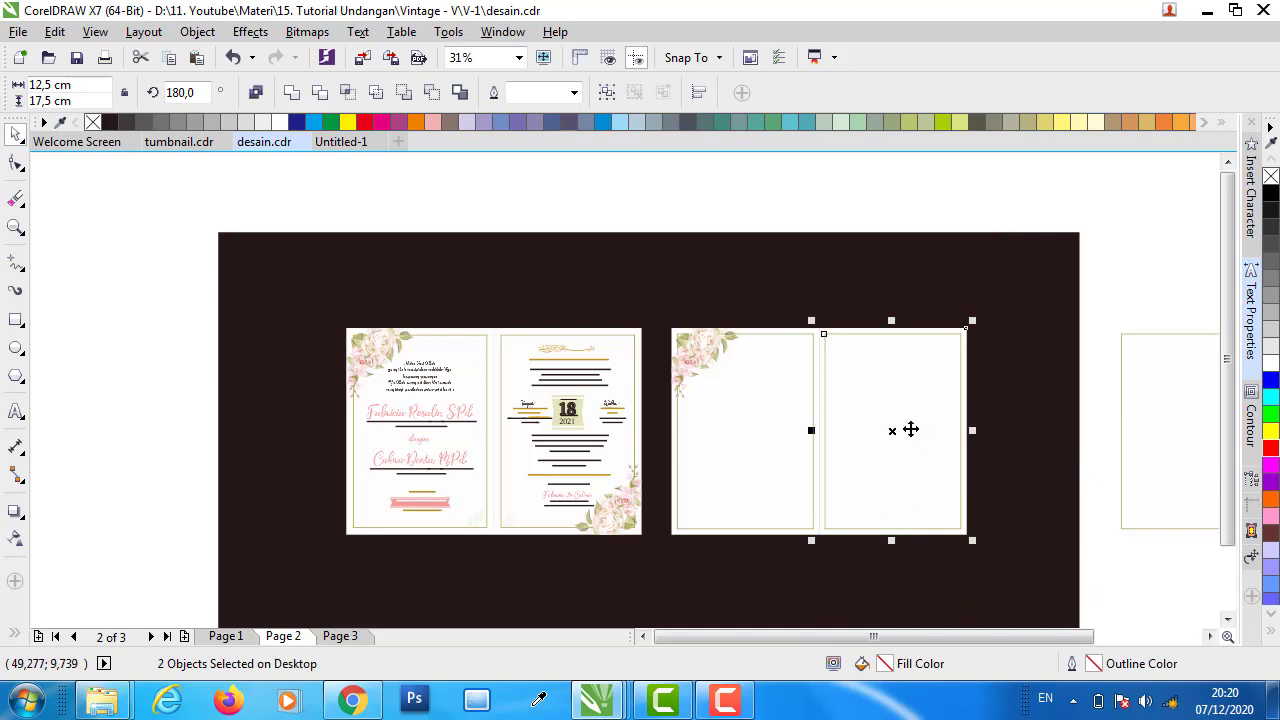
key("ctrl+z")
- Align the rotated rose copy to the right panel's bottom and right edges
left_click(1027, 349)
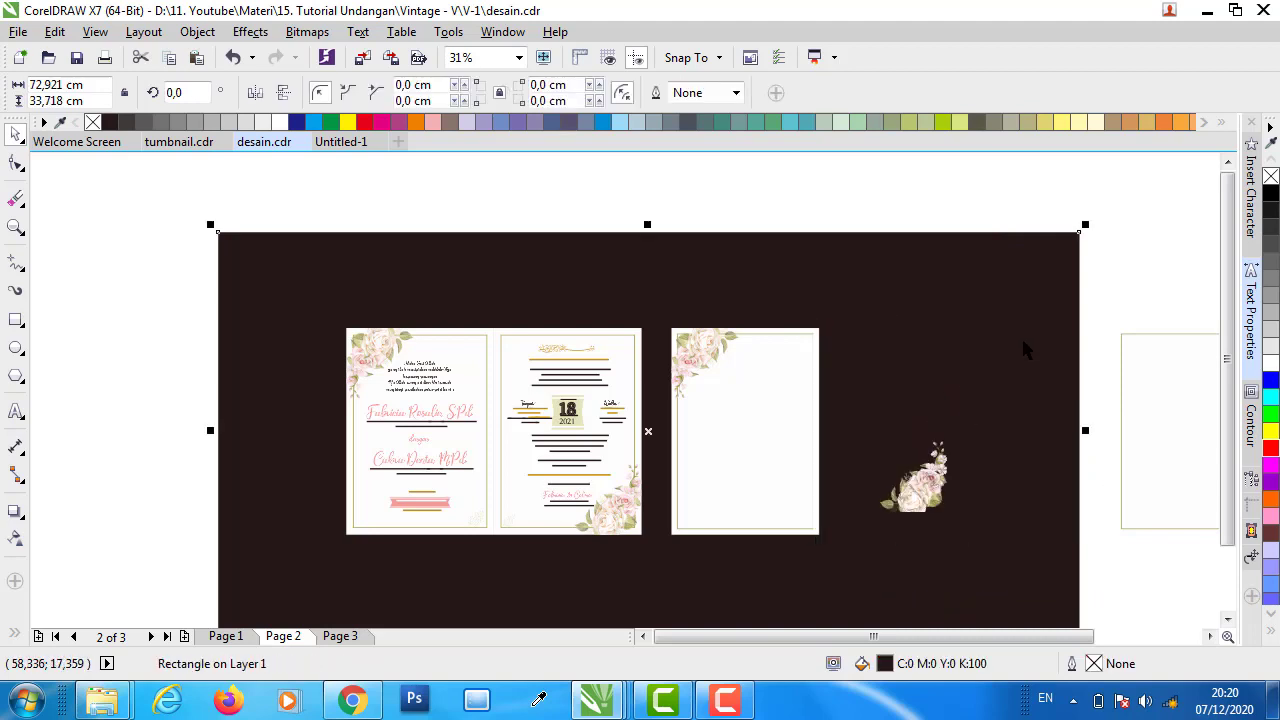
left_click(1111, 286)
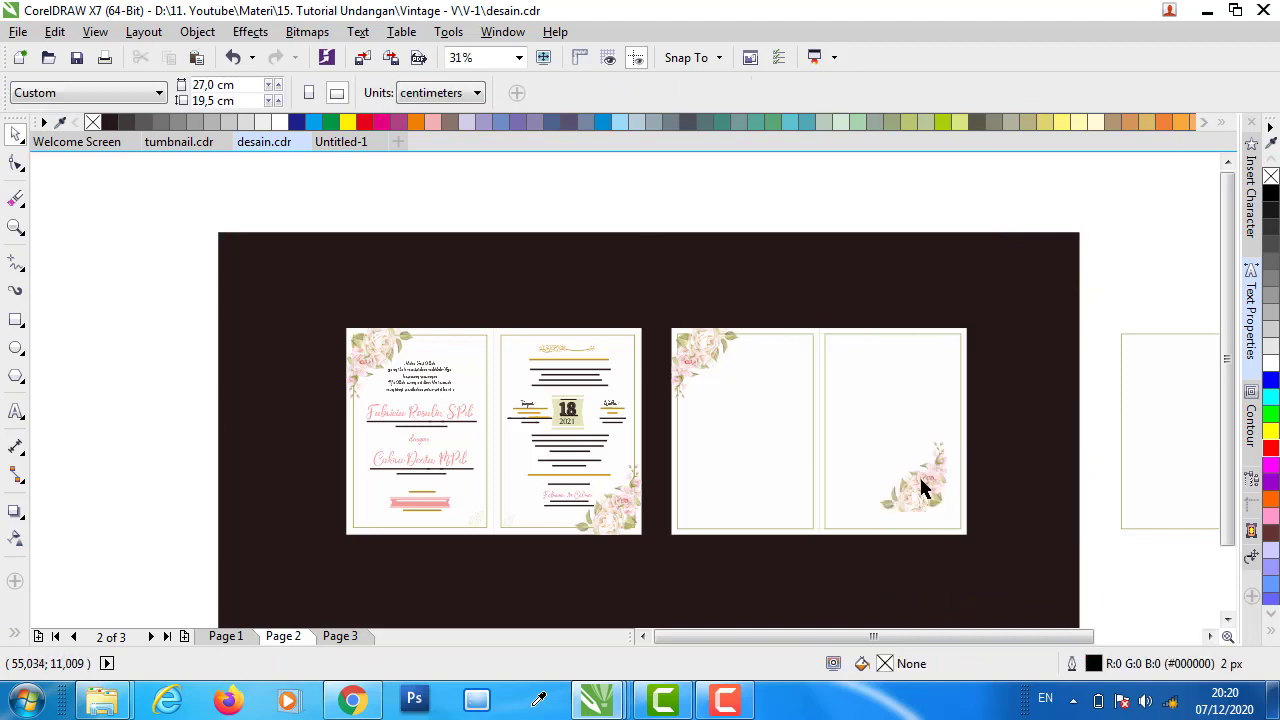
left_click(923, 489)
left_click(968, 423, "shift")
key("b")
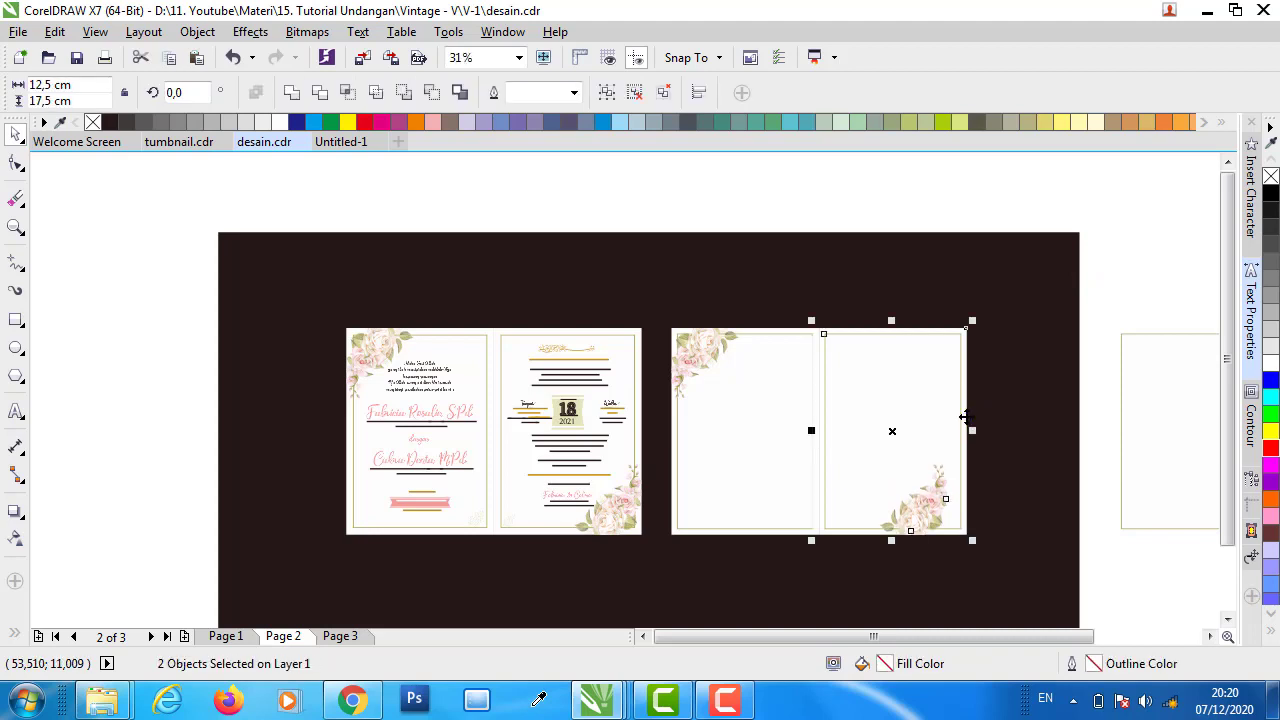
key("r")
left_click(1141, 258)
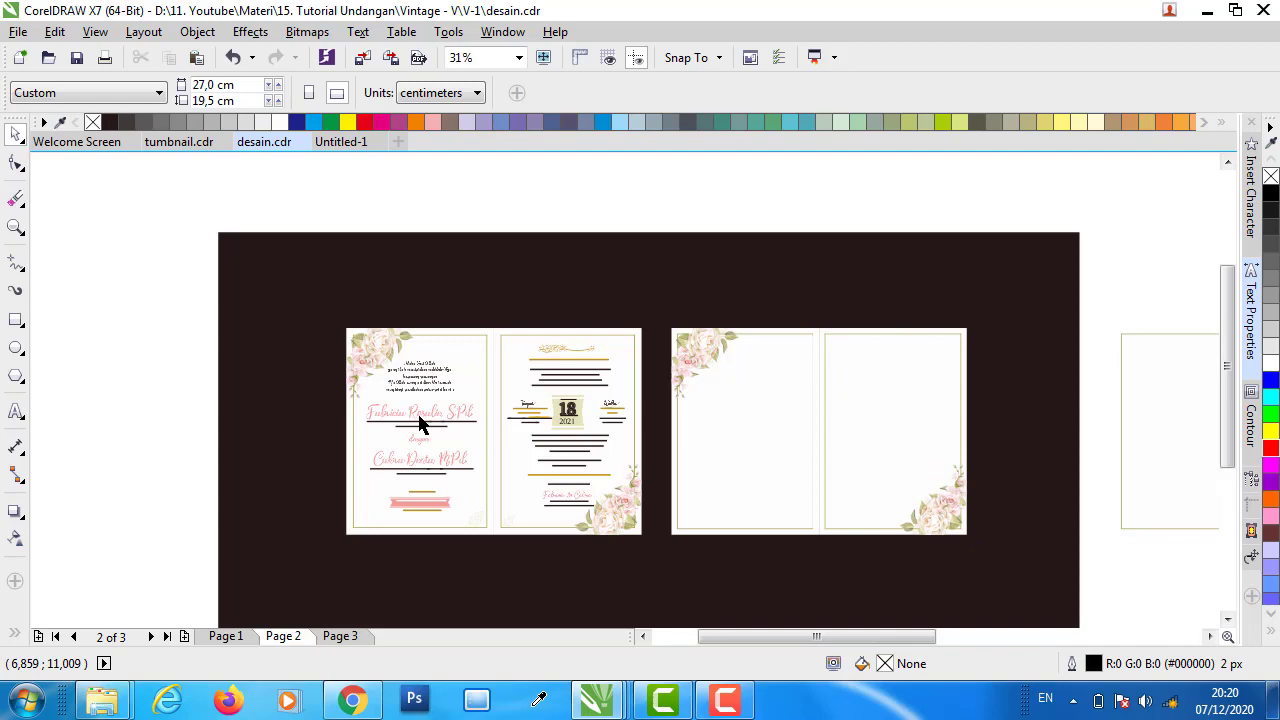
scroll(420, 424, "up", 2)
scroll(375, 335, "up", 2)
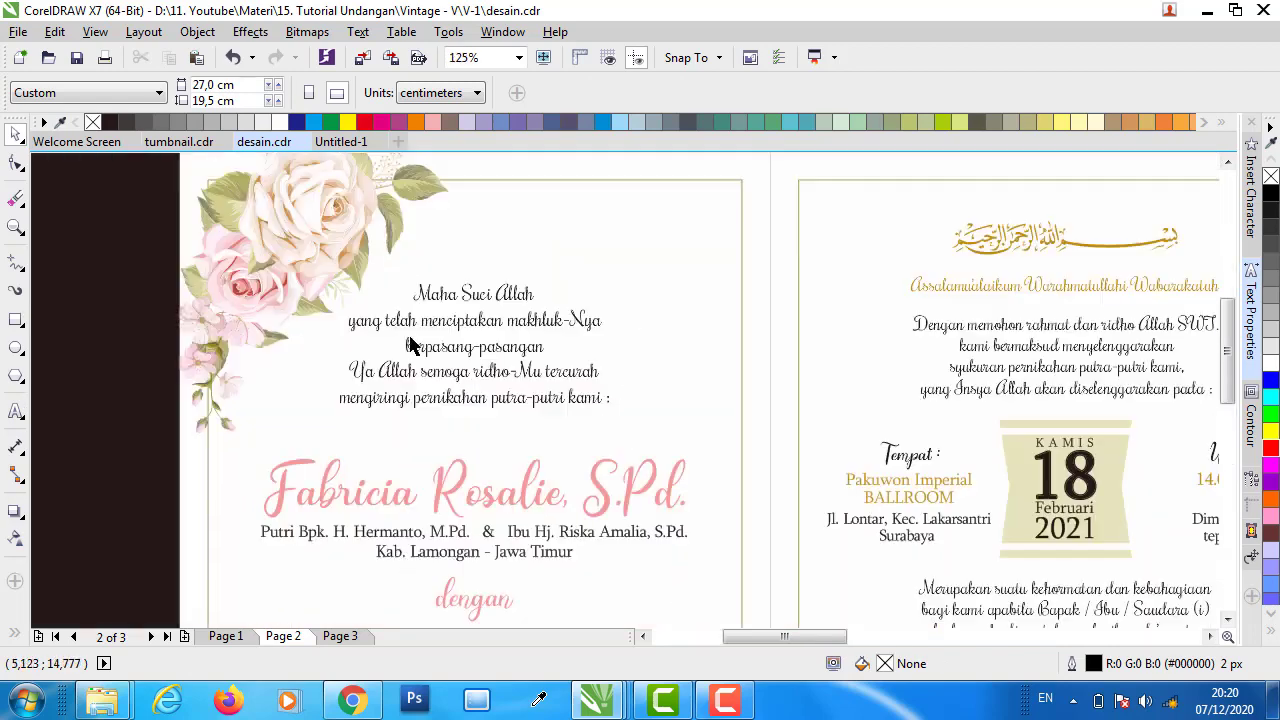
left_click(437, 330)
left_click(449, 321)
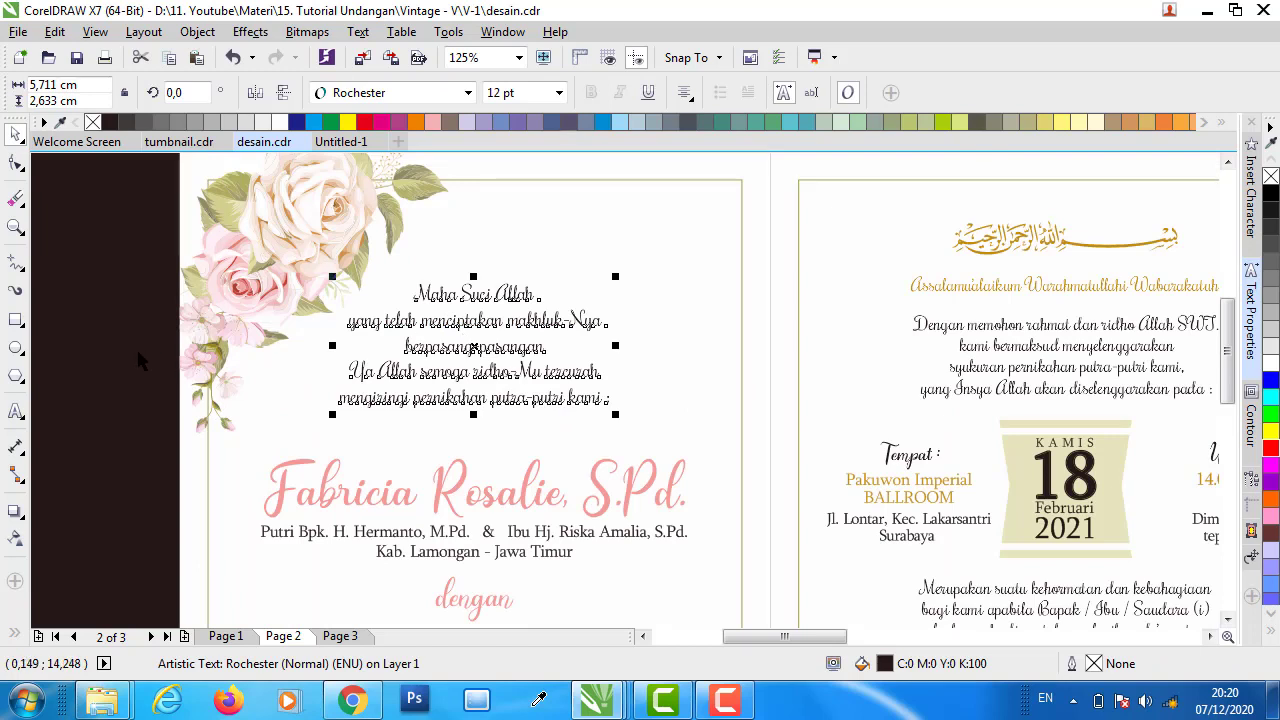
left_click(460, 348)
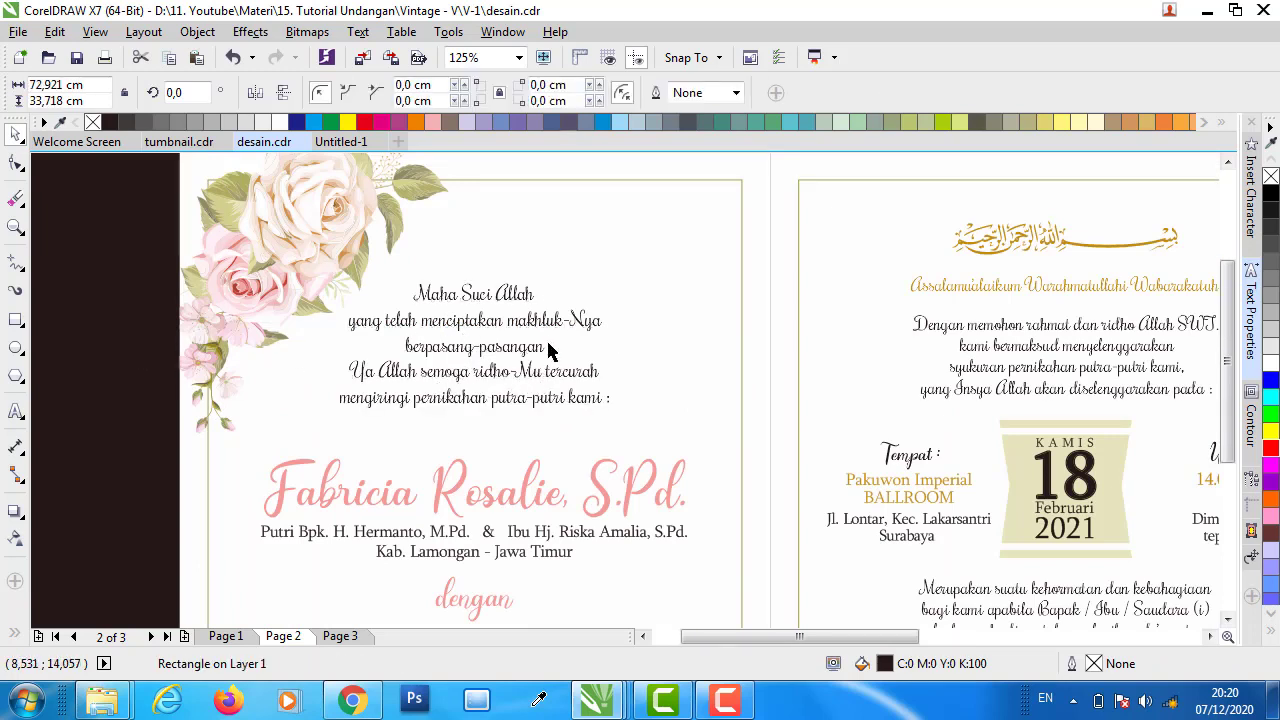
scroll(545, 438, "down", 2)
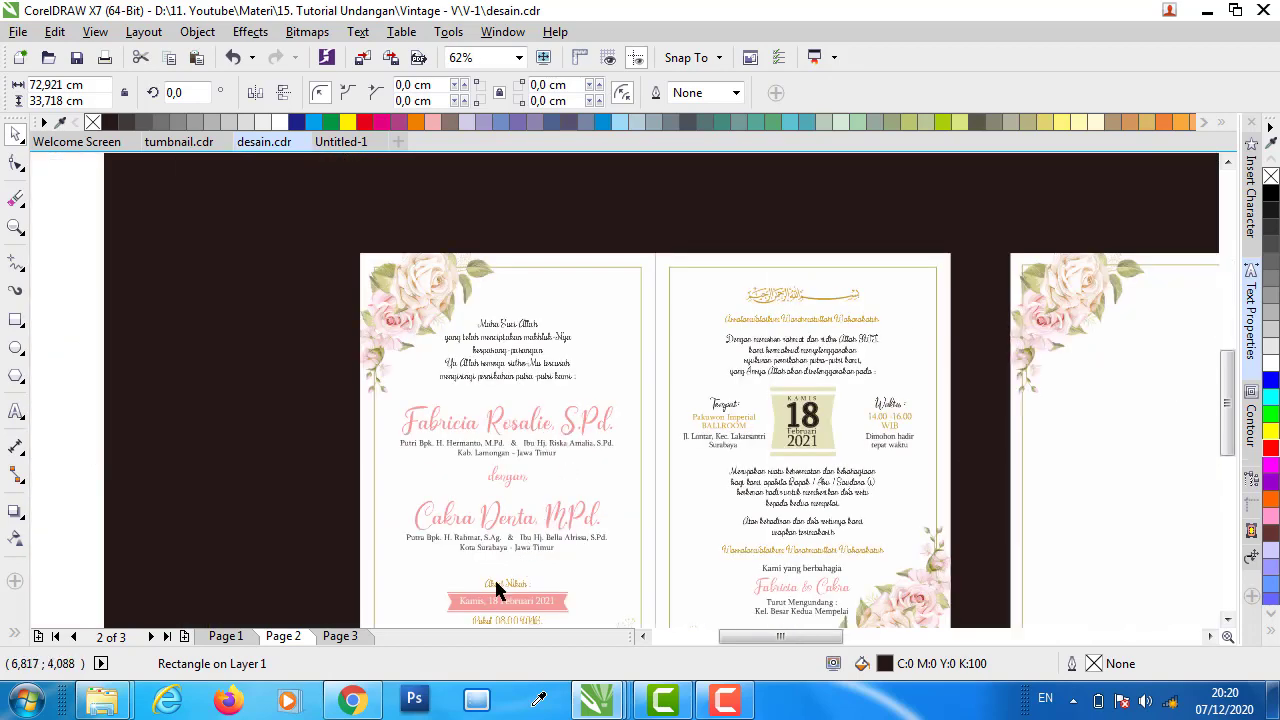
scroll(494, 577, "up", 2)
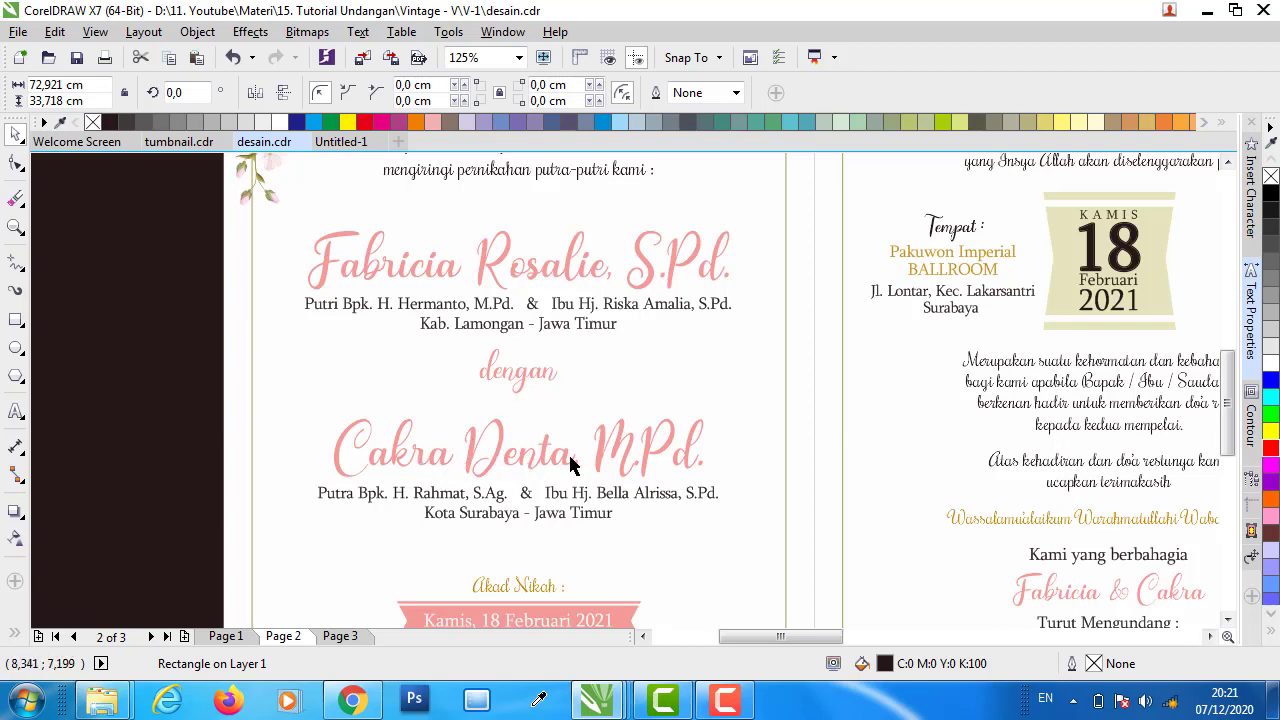
left_click(422, 311)
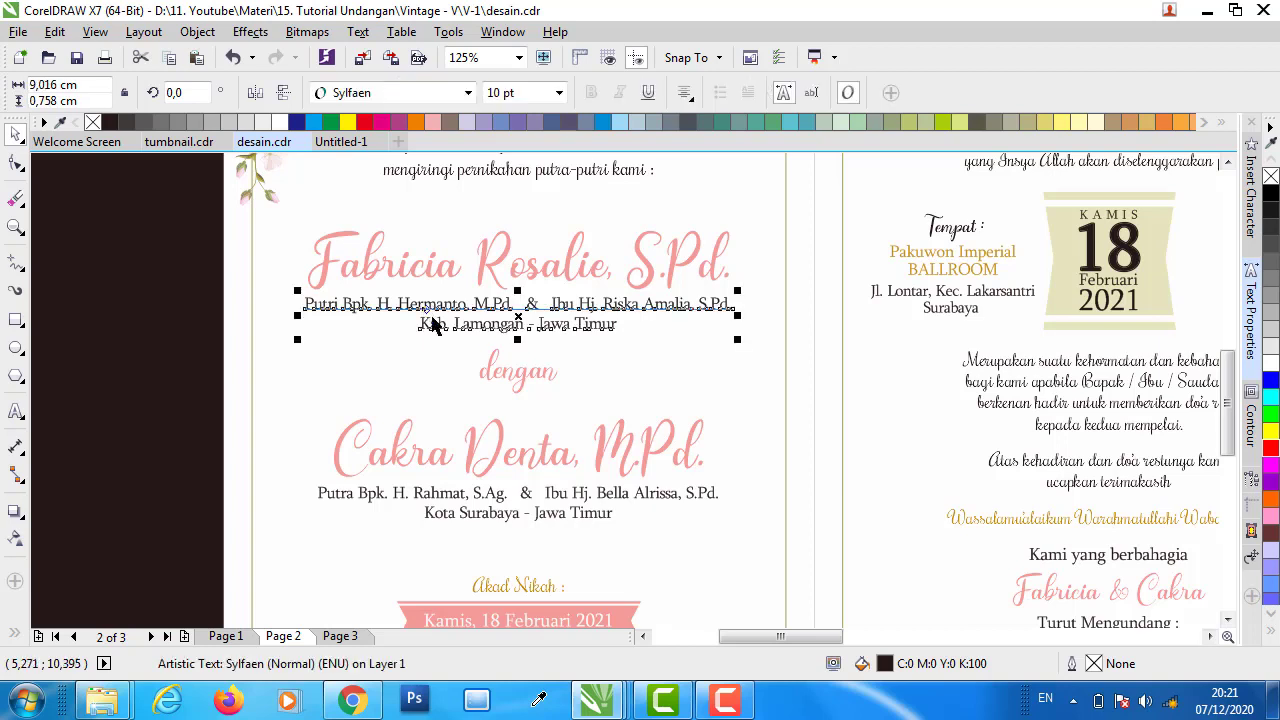
left_click(590, 330)
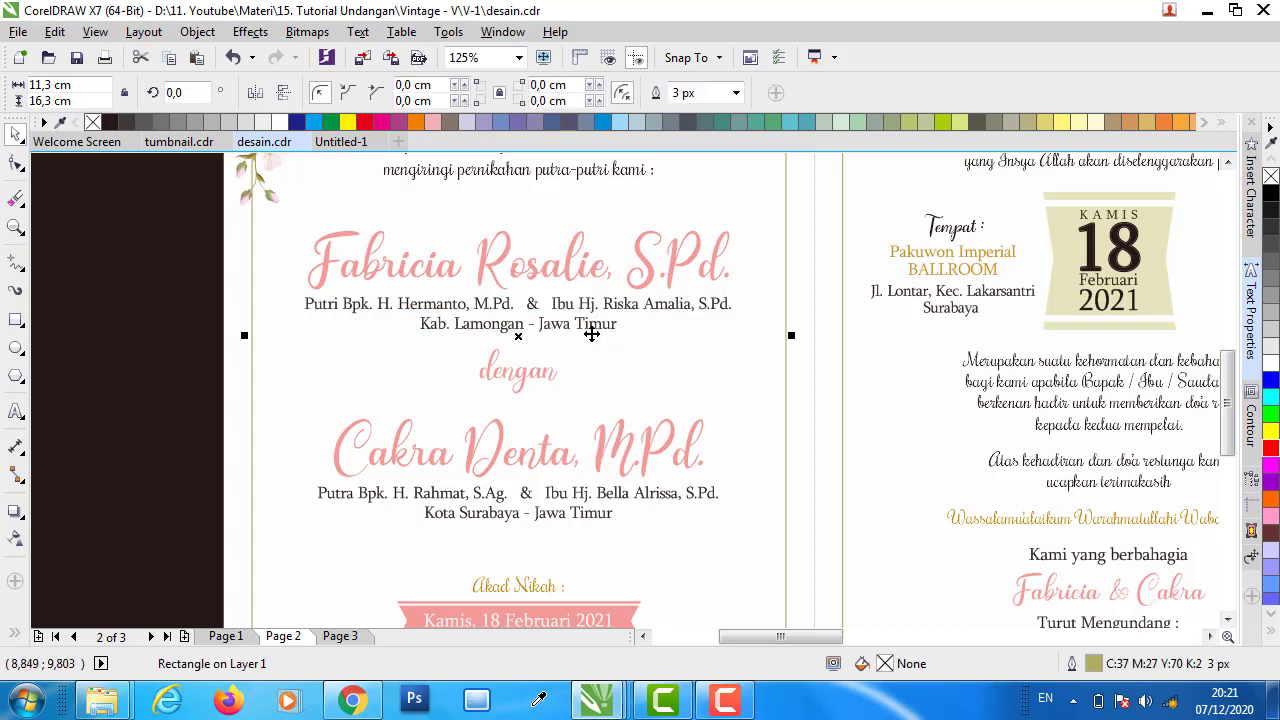
left_click(588, 334)
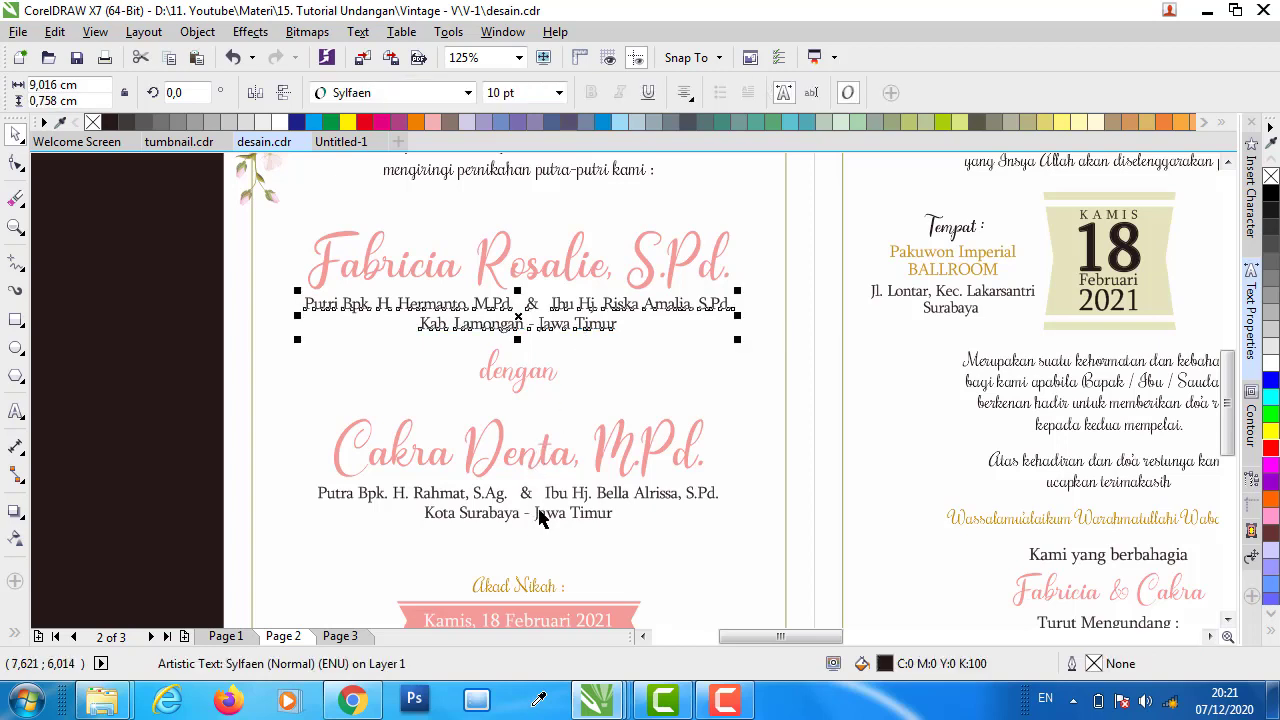
left_click(550, 520)
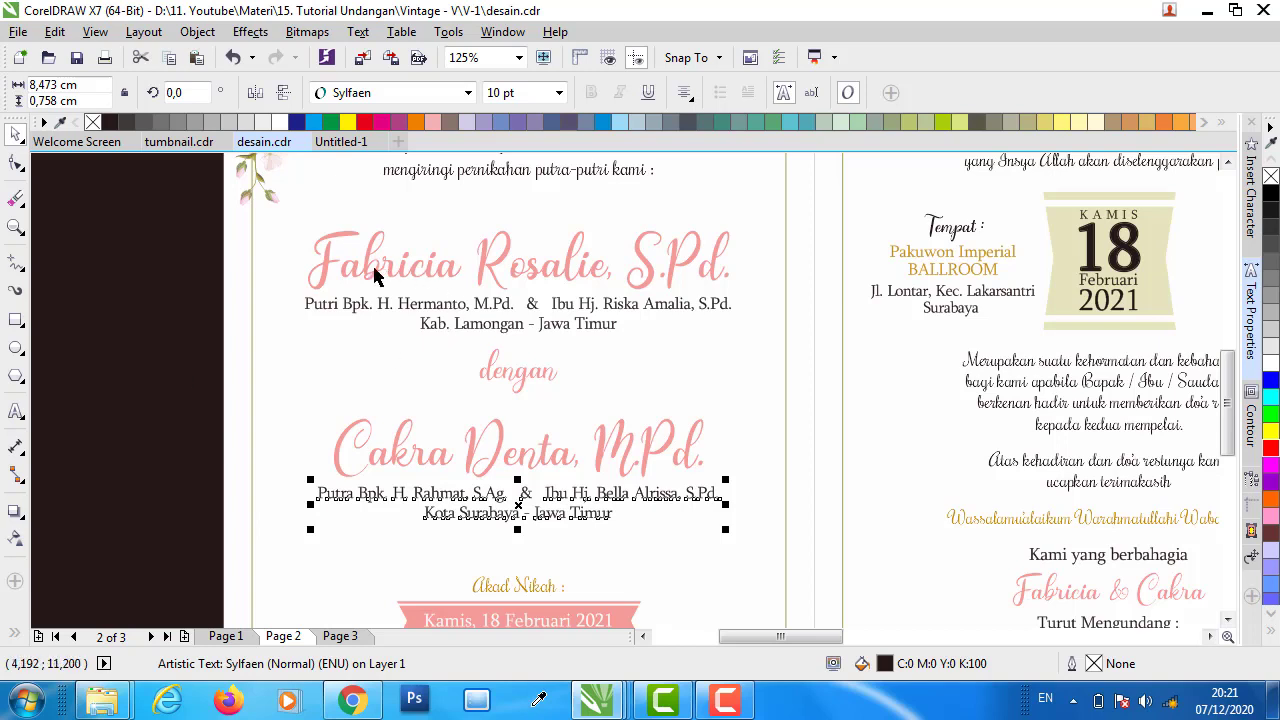
left_click(378, 277)
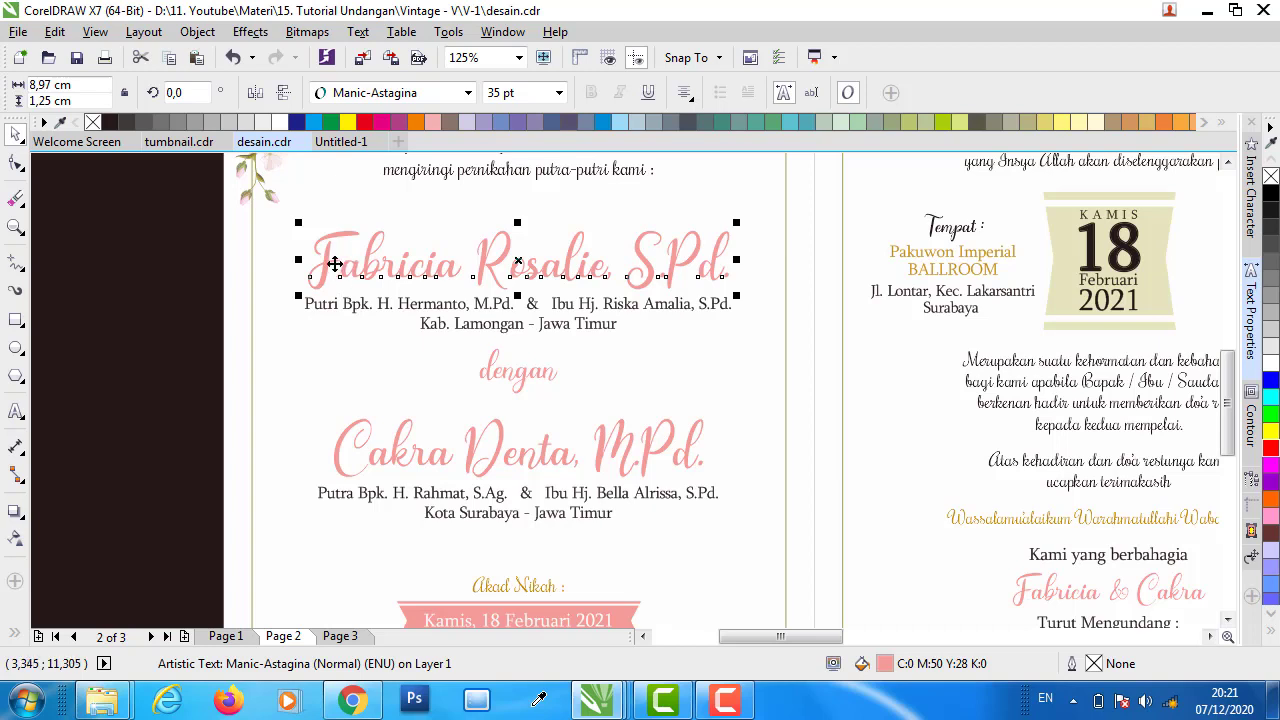
left_click(16, 411)
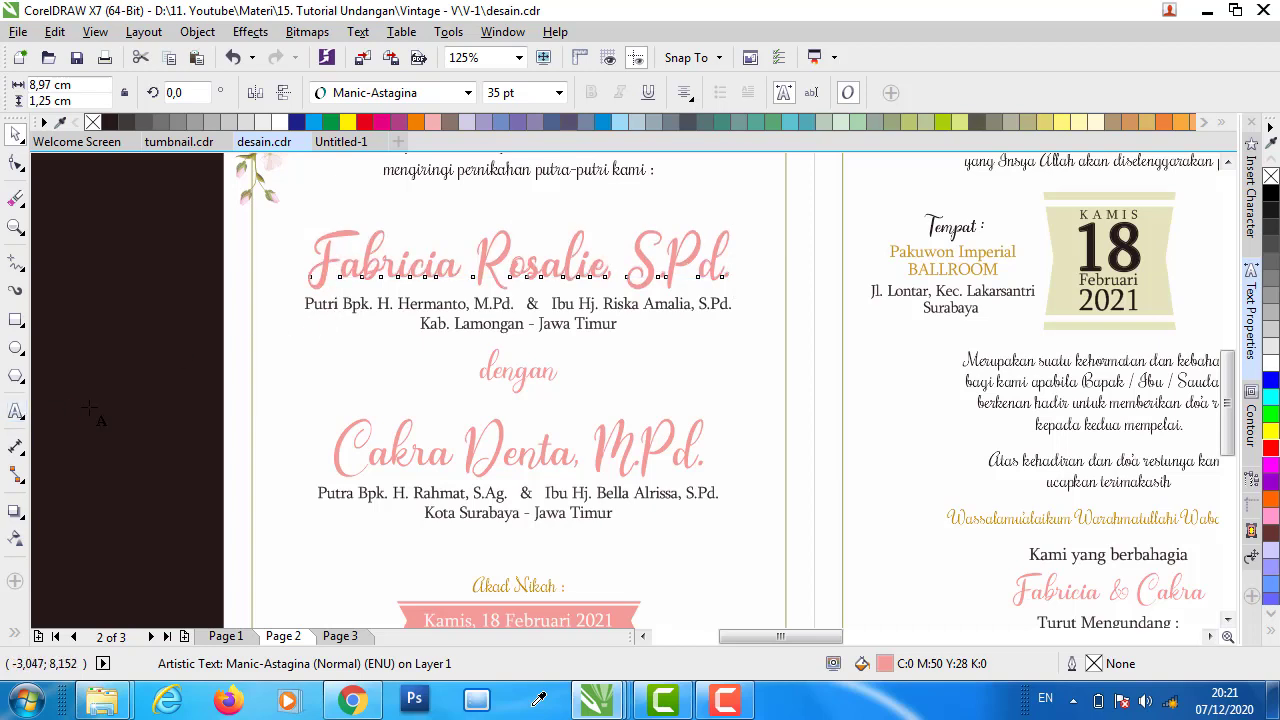
left_click(338, 366)
type("Fa")
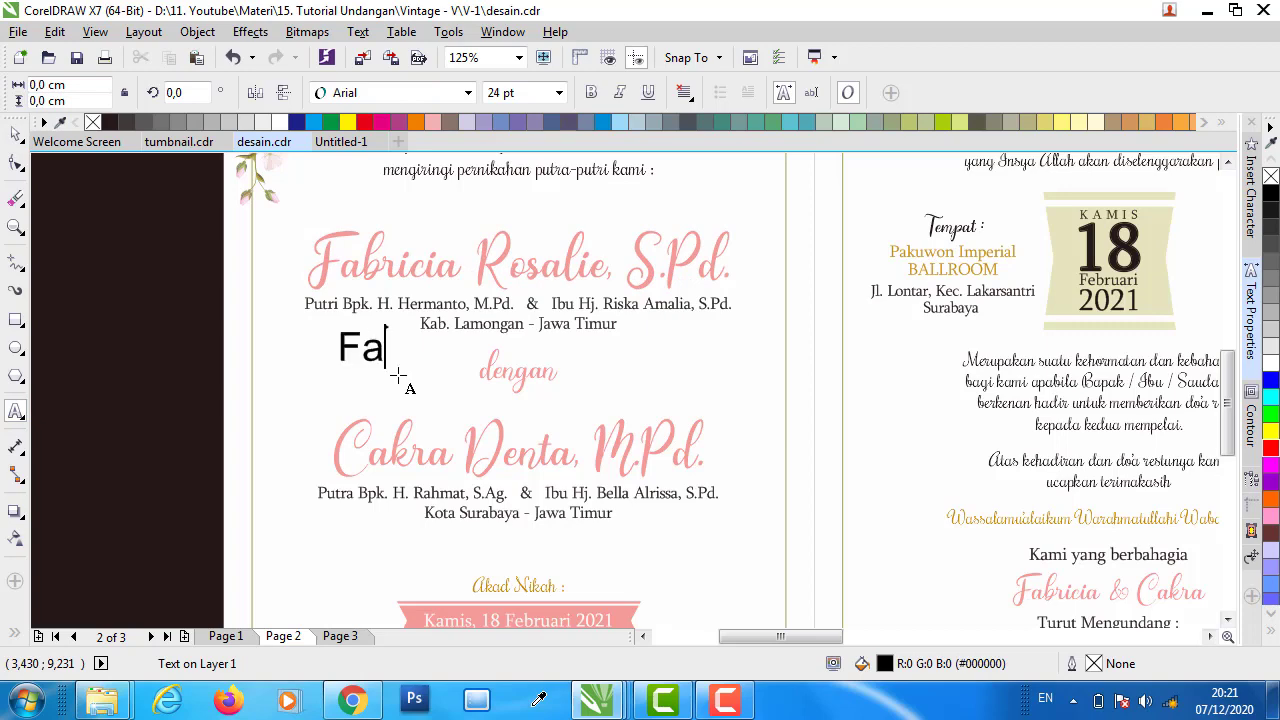
type("bricia")
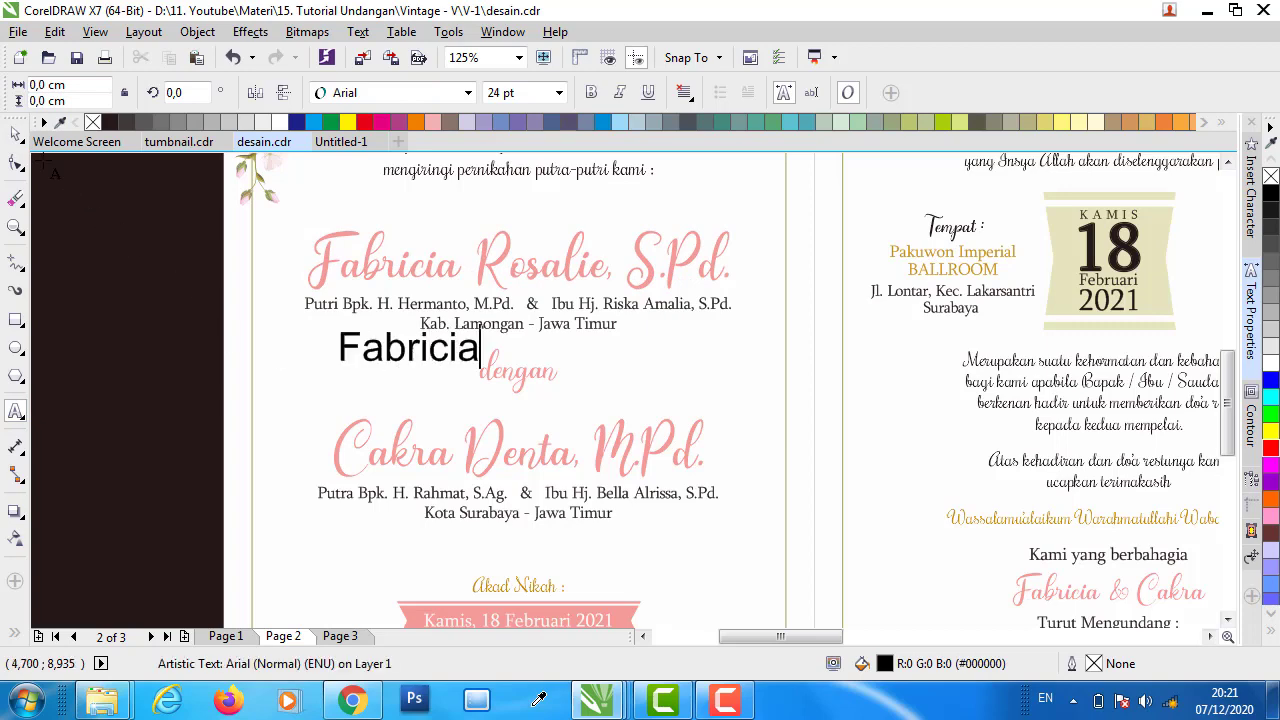
left_click(15, 133)
left_click(380, 92)
type("Manic-Astagin")
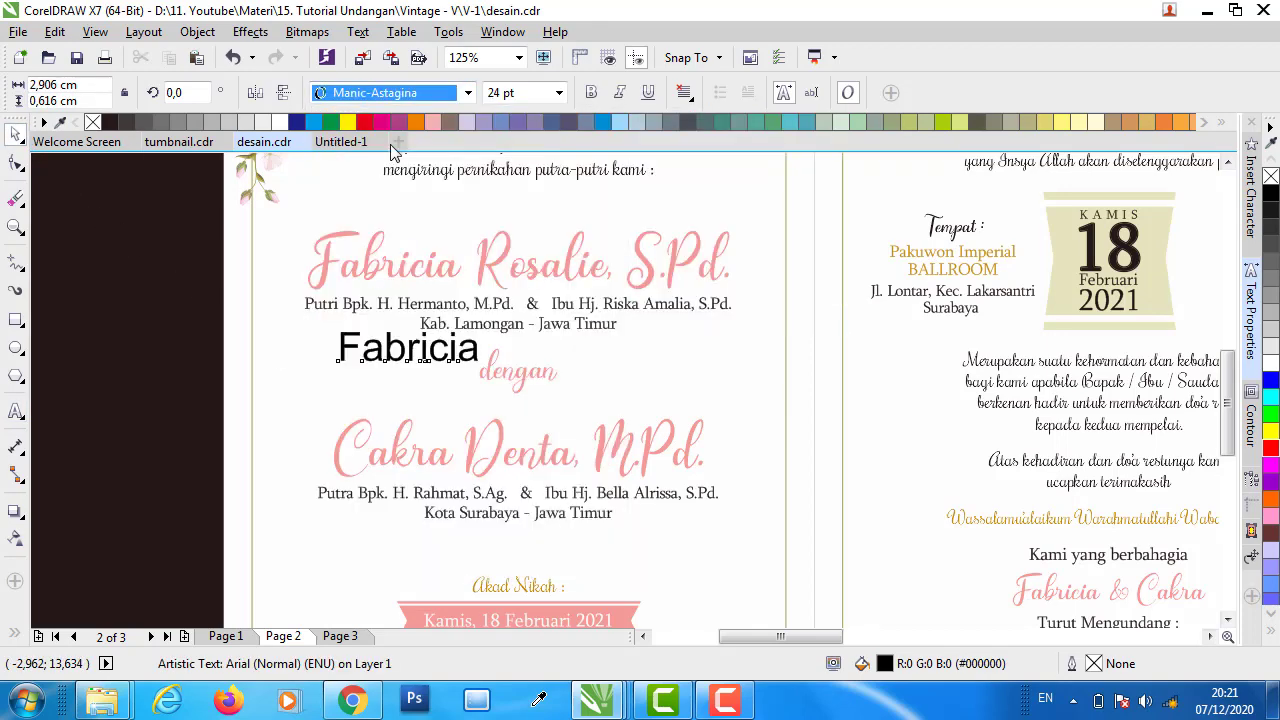
key("Return")
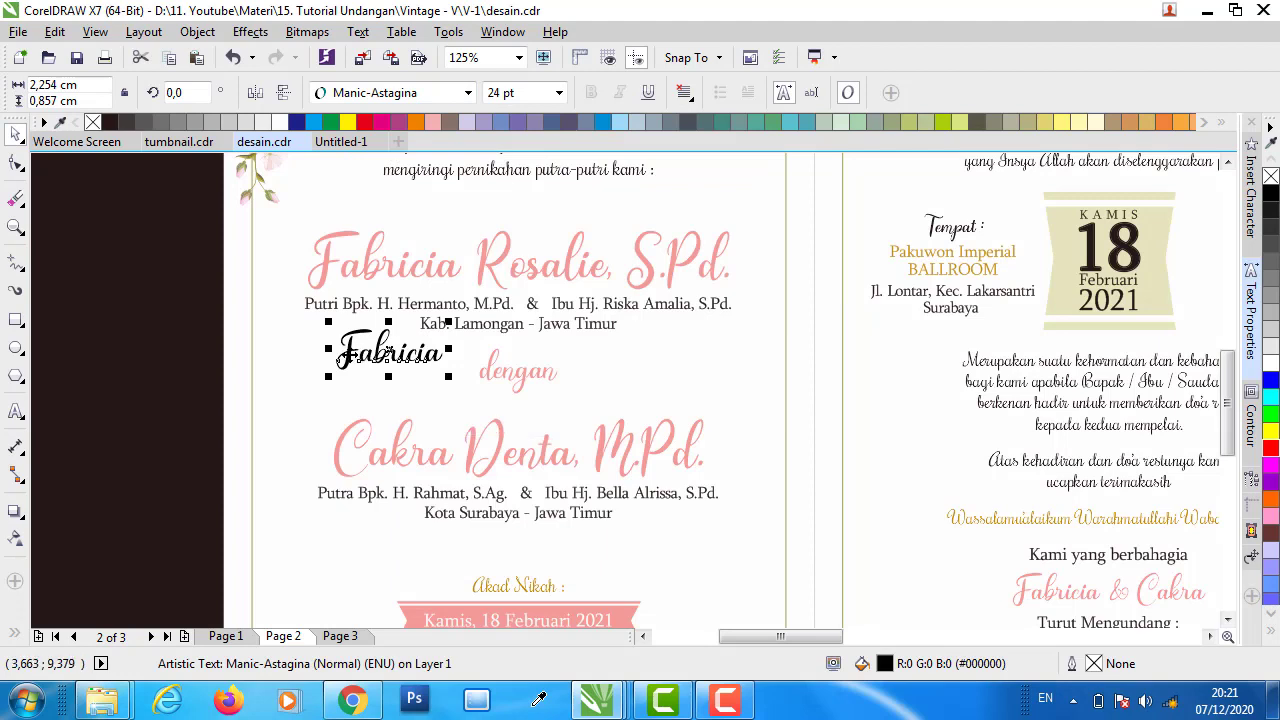
left_click_drag(385, 351, 356, 355)
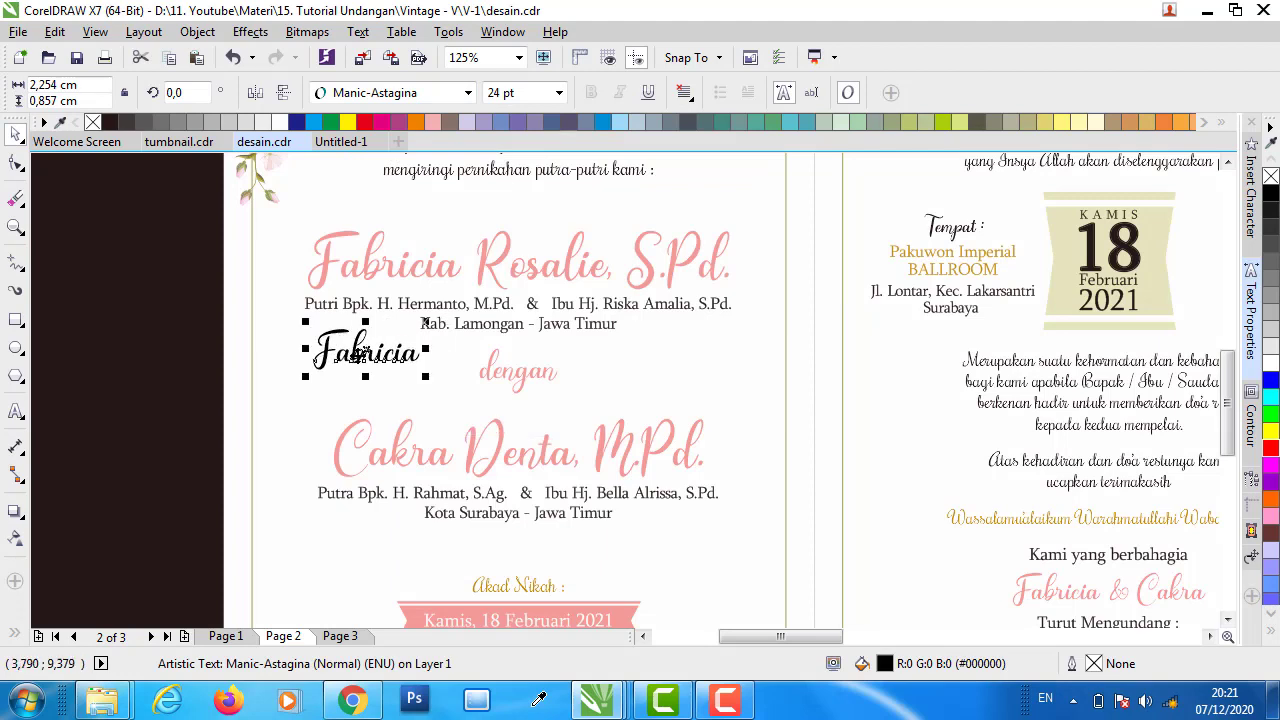
key("Delete")
left_click(447, 281)
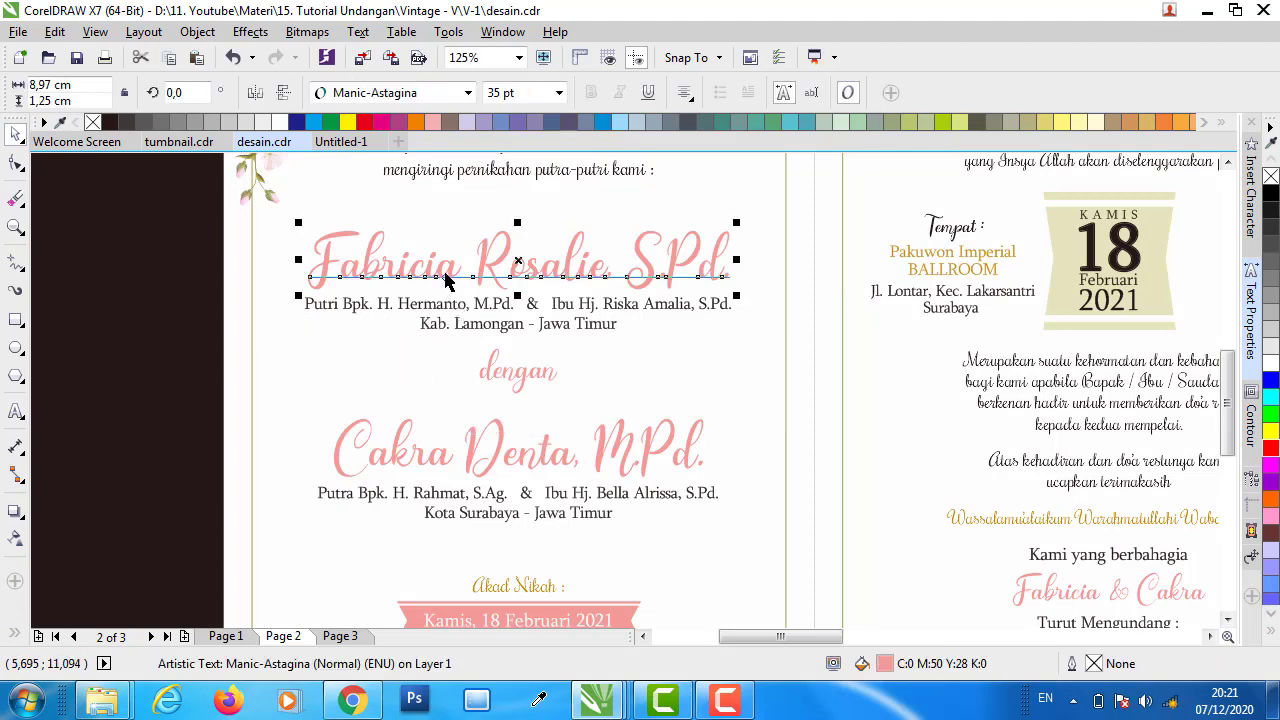
key("F8")
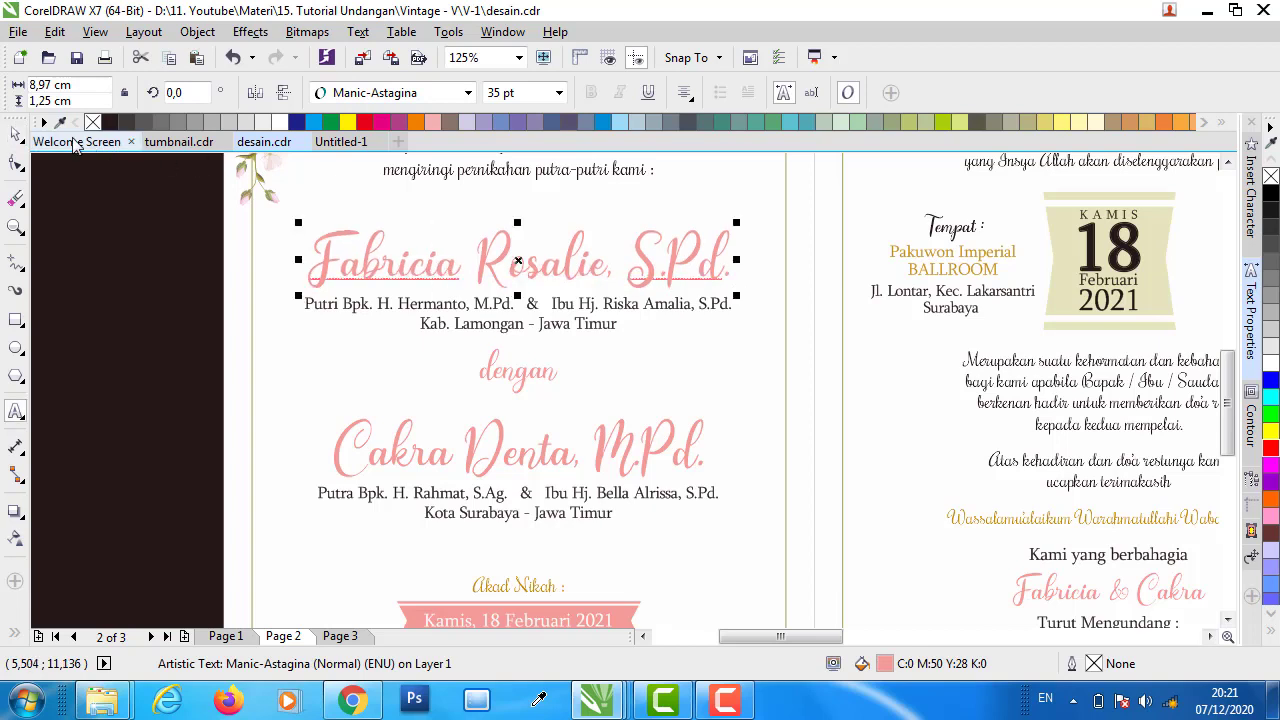
key("space")
key("ctrl+z")
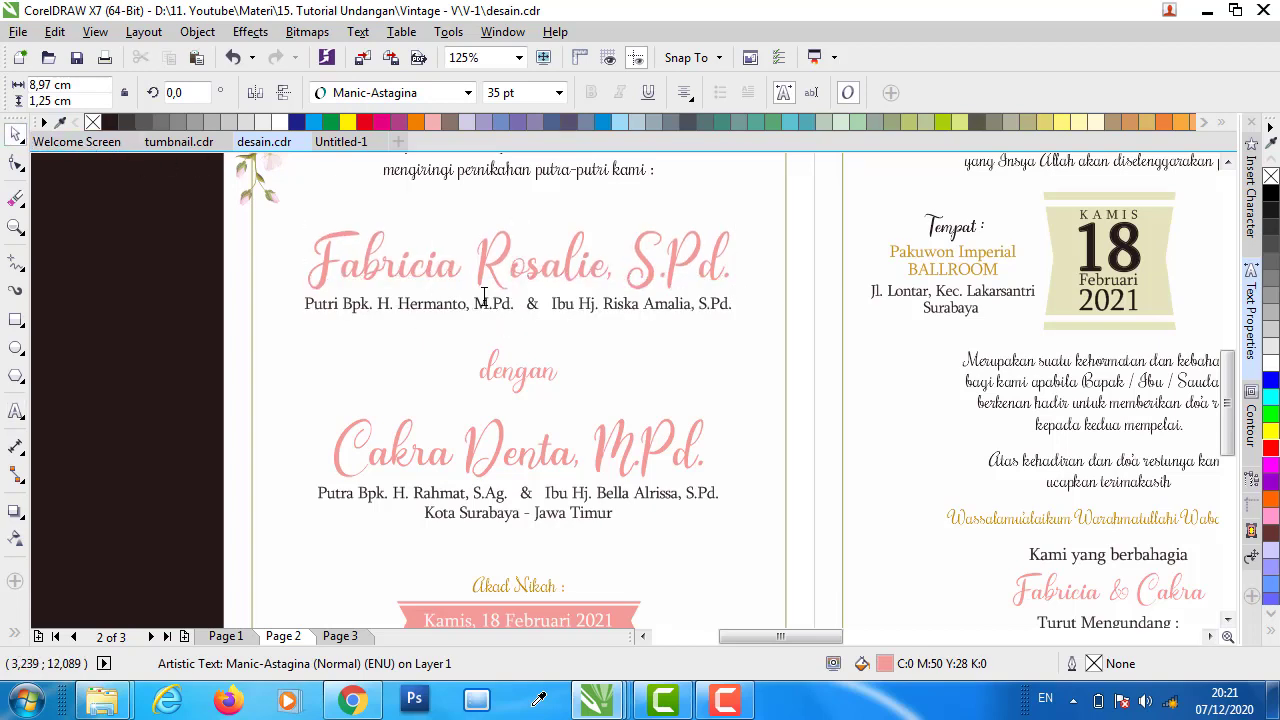
key("ctrl+shift+z")
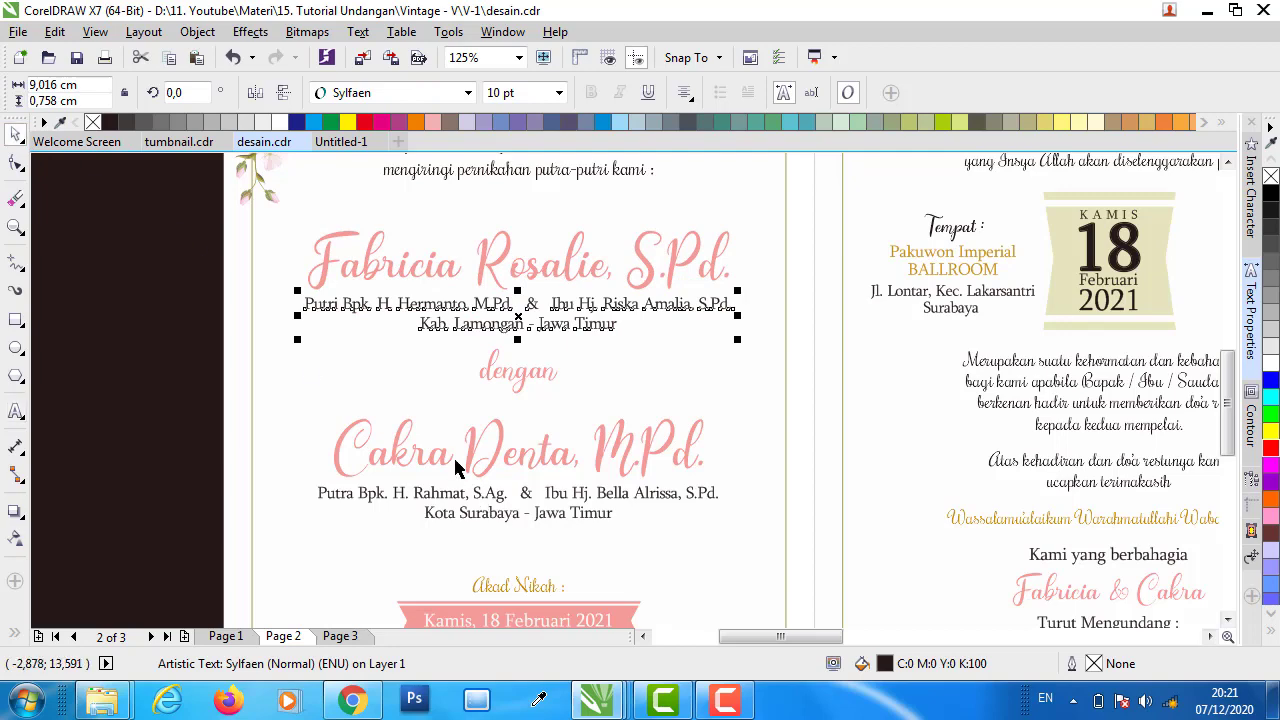
scroll(459, 454, "down", 2)
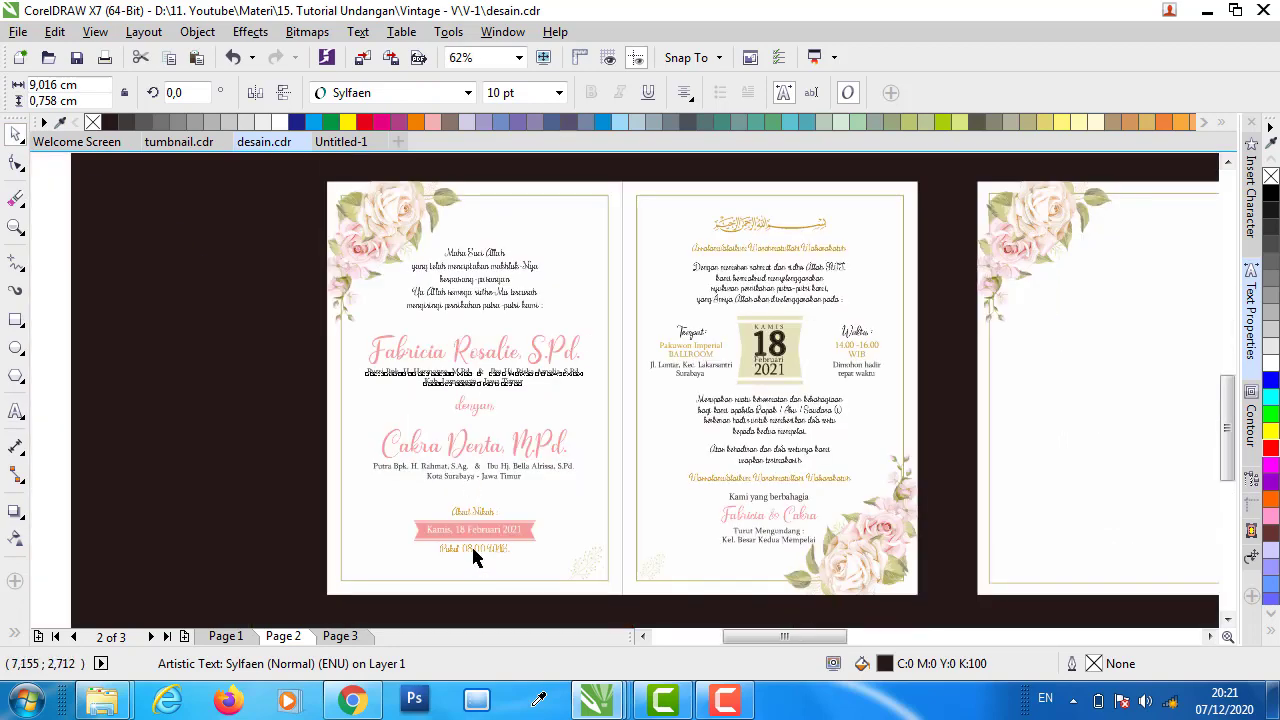
scroll(470, 550, "up", 3)
left_click(433, 420)
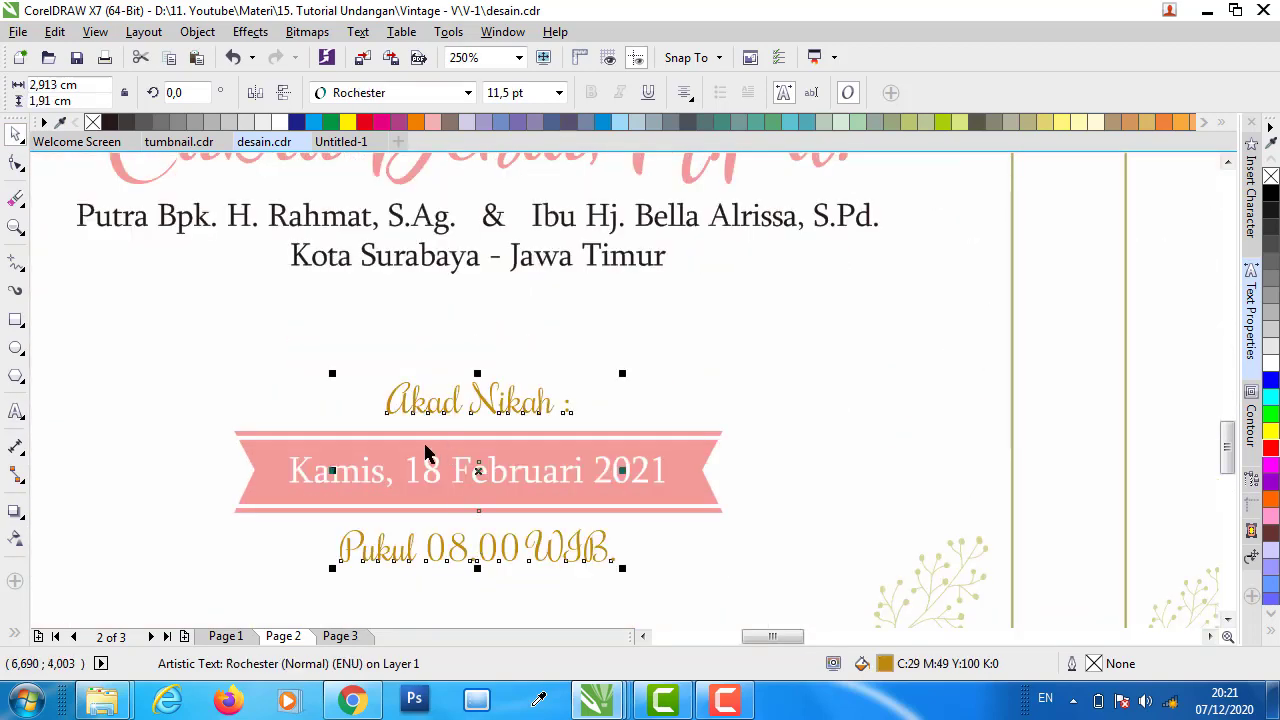
left_click(614, 449)
left_click_drag(510, 448, 865, 327)
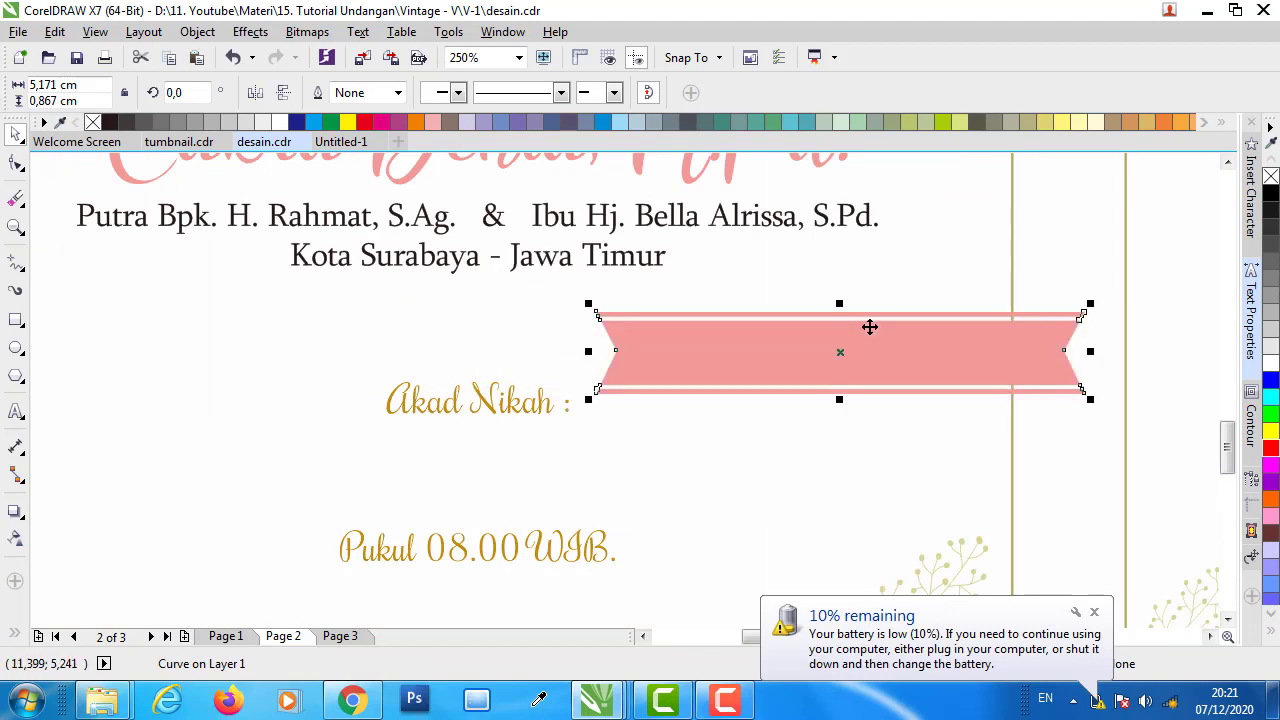
key("ctrl+z")
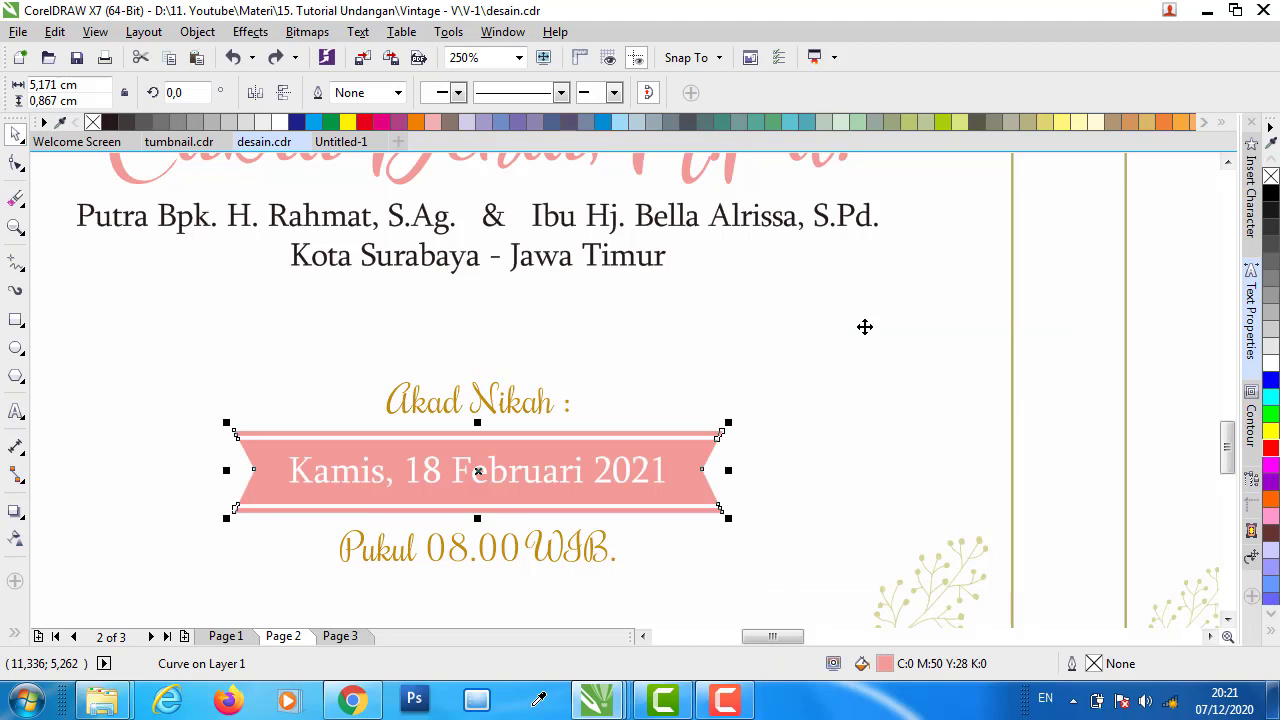
left_click(870, 428)
left_click(525, 405)
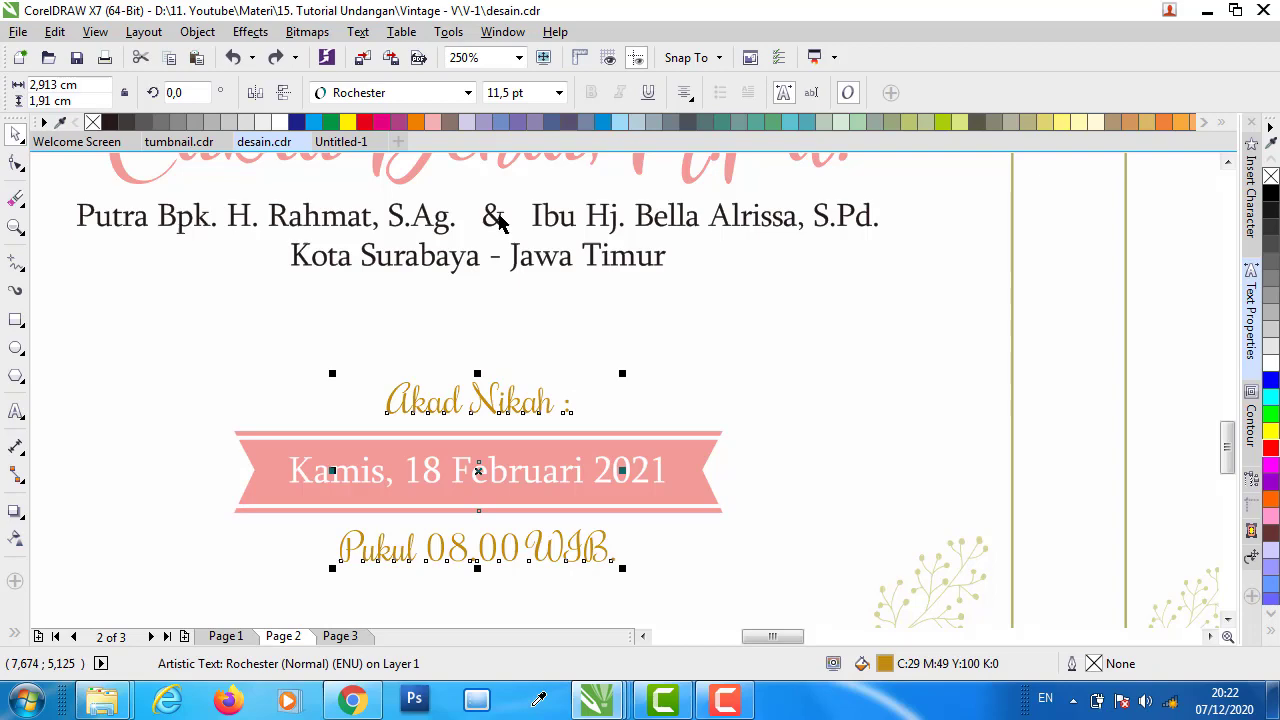
left_click(467, 93)
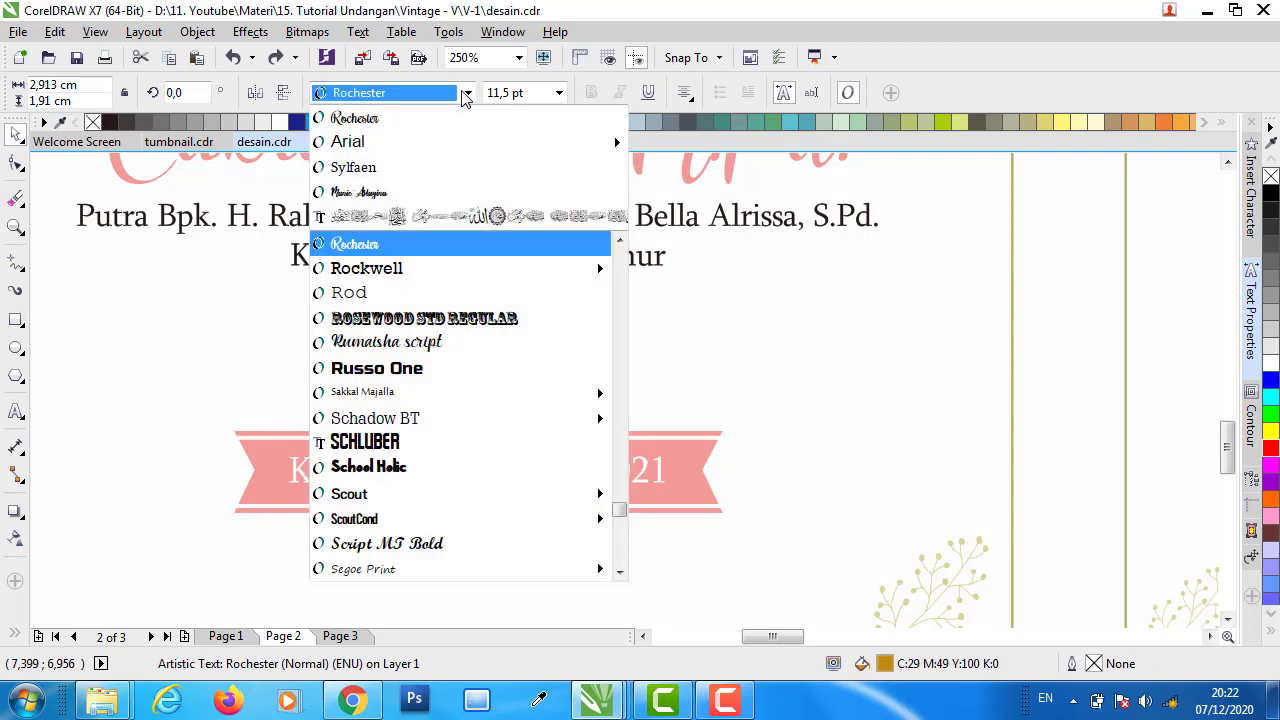
left_click(414, 122)
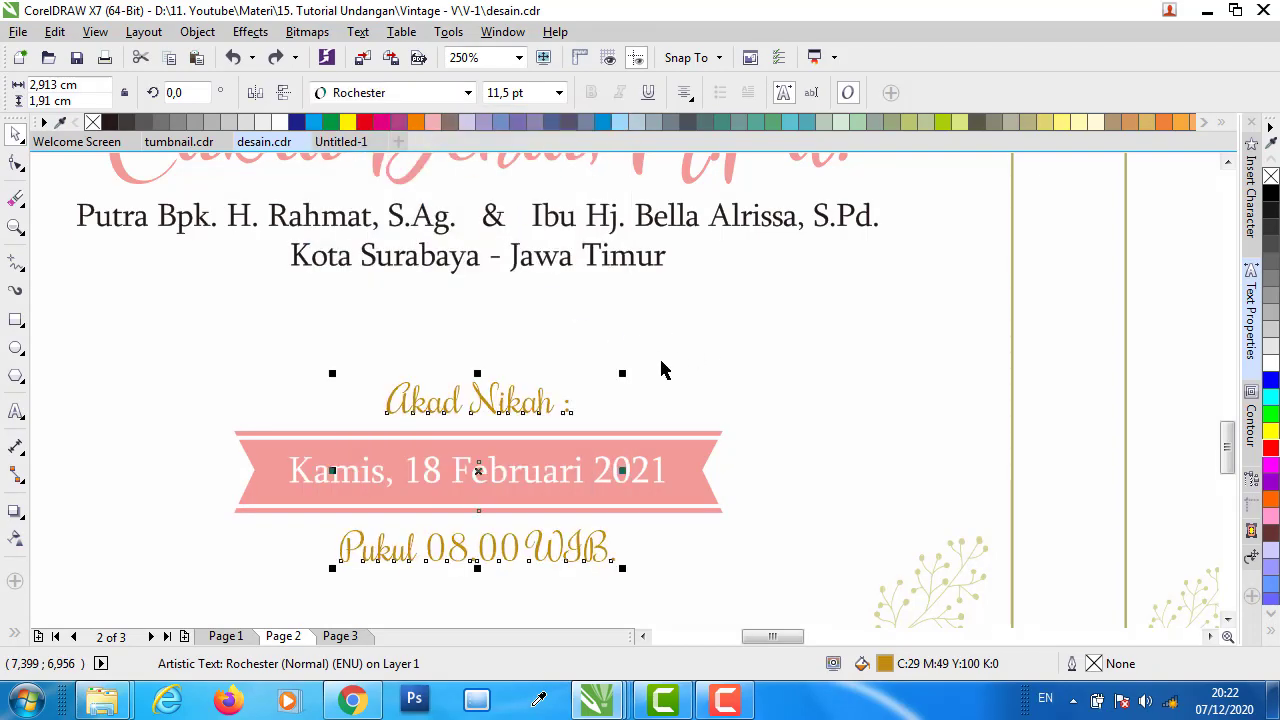
left_click(300, 449)
scroll(340, 500, "down", 2)
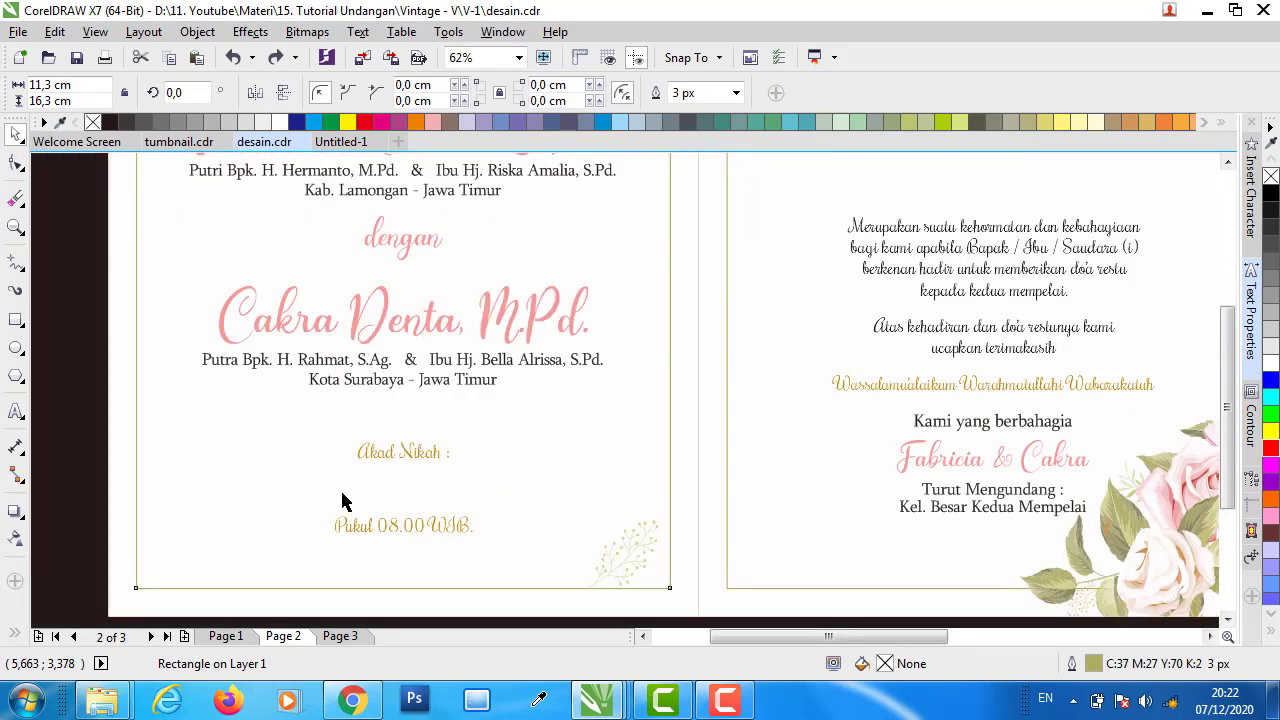
scroll(480, 533, "up", 1)
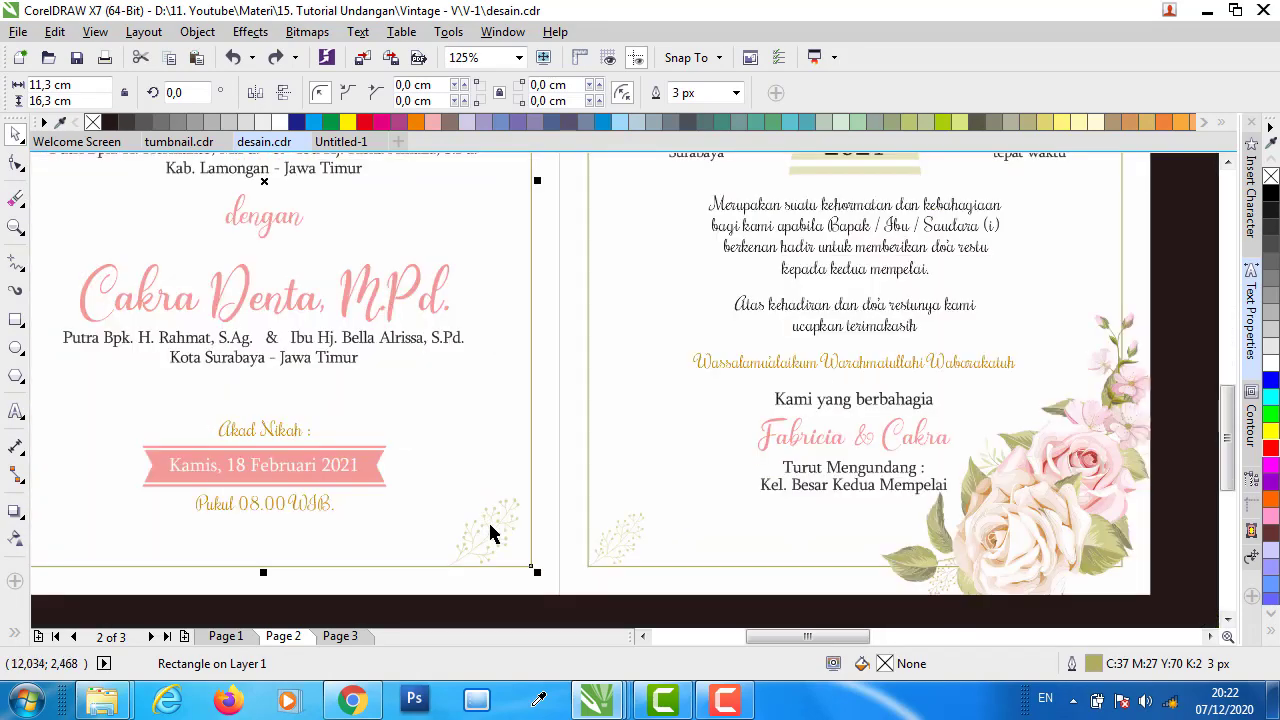
left_click(490, 533)
left_click(630, 530)
scroll(635, 529, "up", 1)
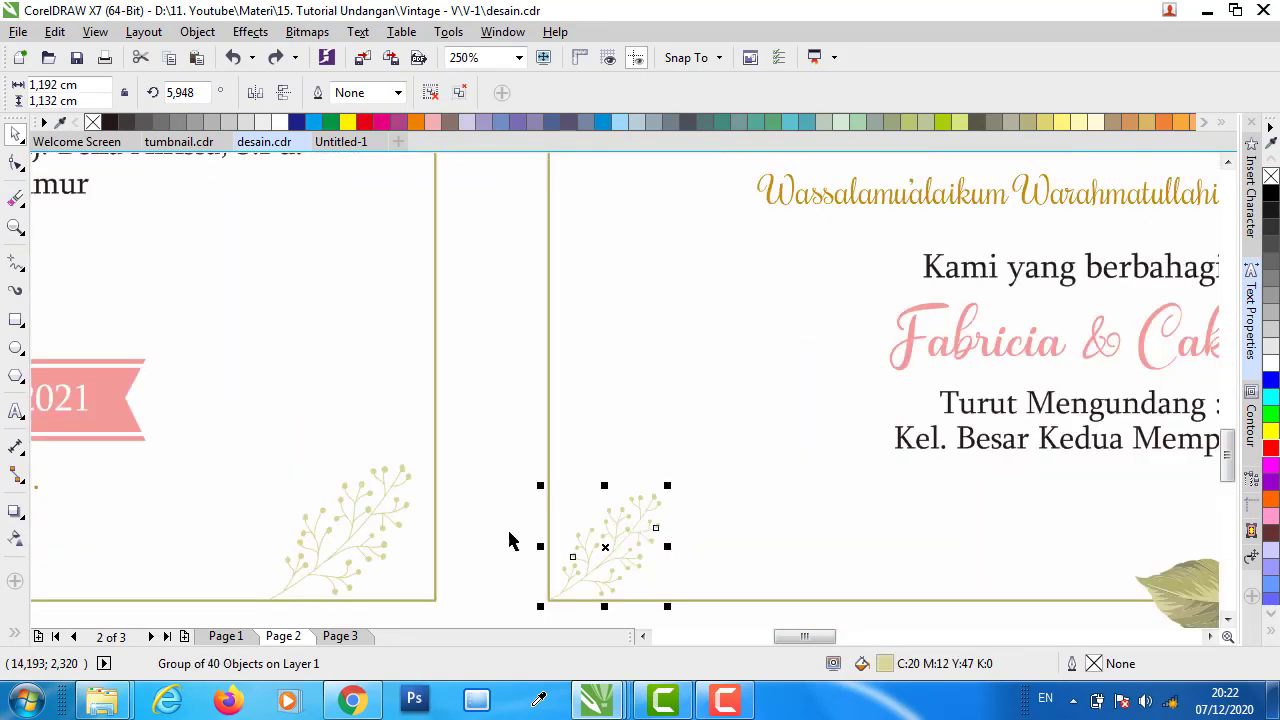
scroll(430, 514, "down", 2)
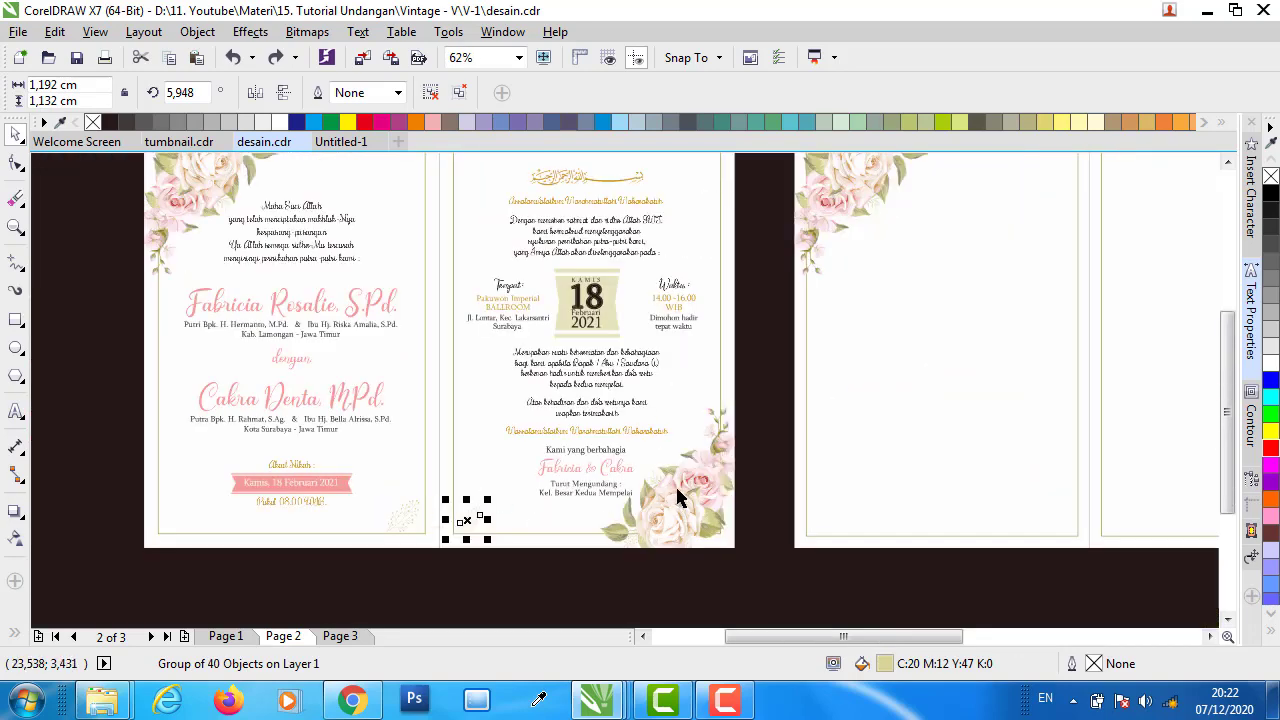
left_click(872, 195)
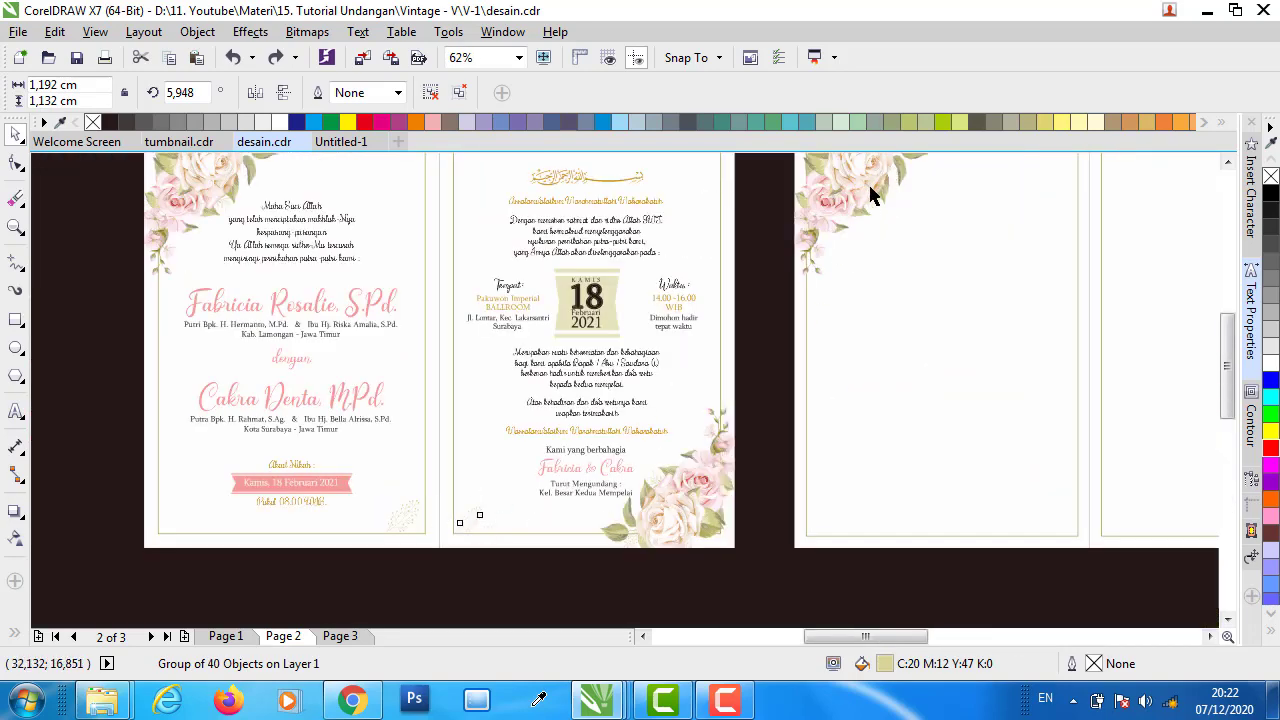
scroll(840, 250, "up", 1)
scroll(740, 457, "up", 1)
scroll(817, 337, "down", 2)
scroll(852, 258, "up", 1)
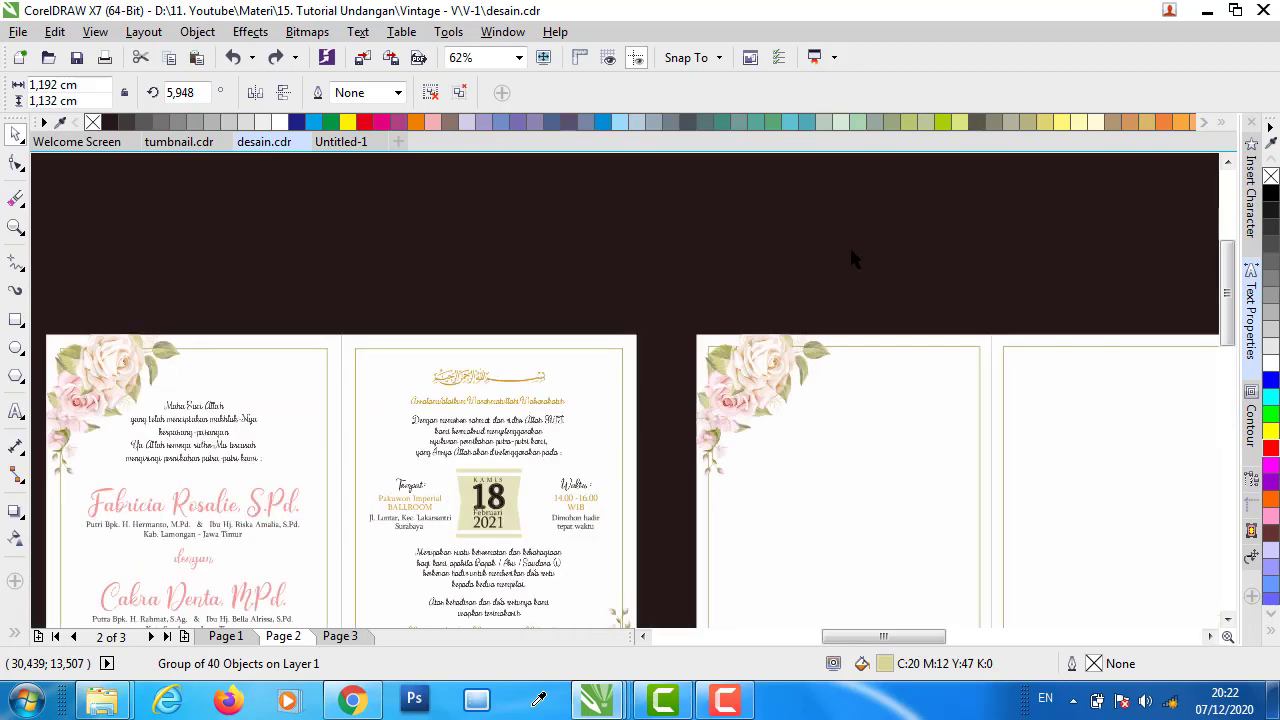
scroll(852, 258, "up", 1)
- Nudge the rose bouquet slightly up and right, then ungroup it
left_click(610, 592)
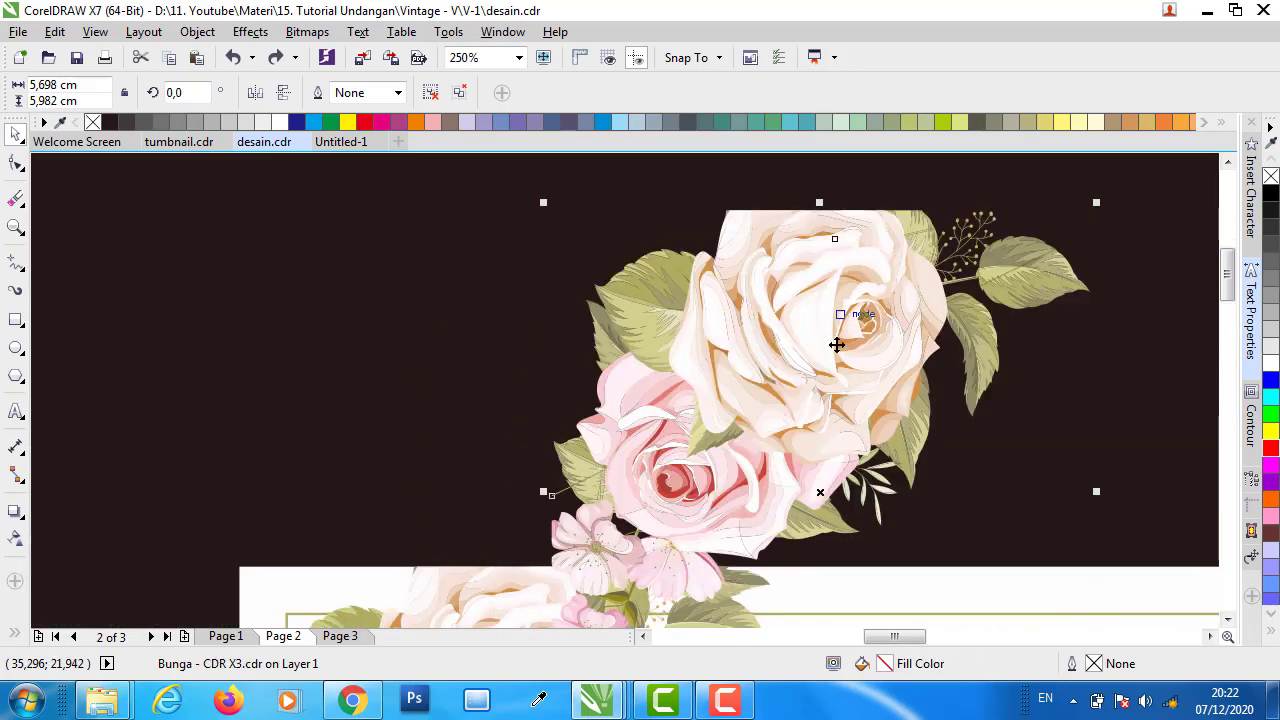
scroll(510, 408, "down", 1)
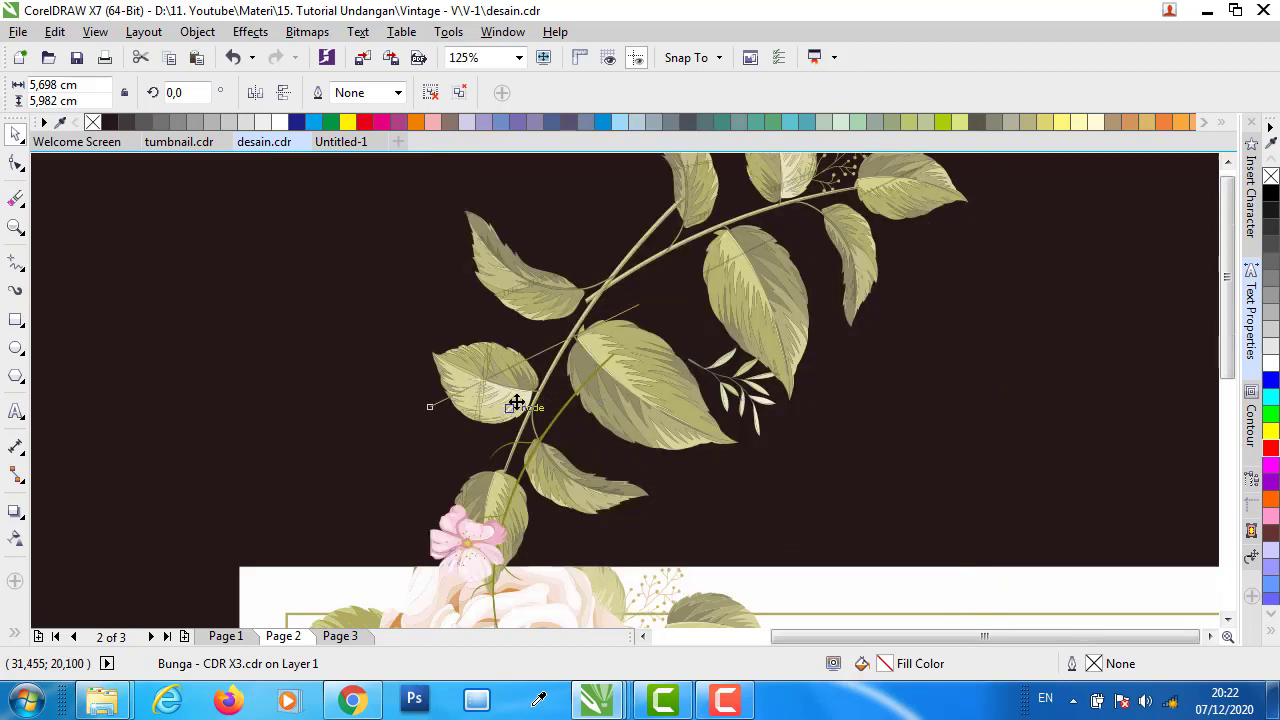
scroll(514, 400, "down", 1)
left_click_drag(561, 322, 579, 268)
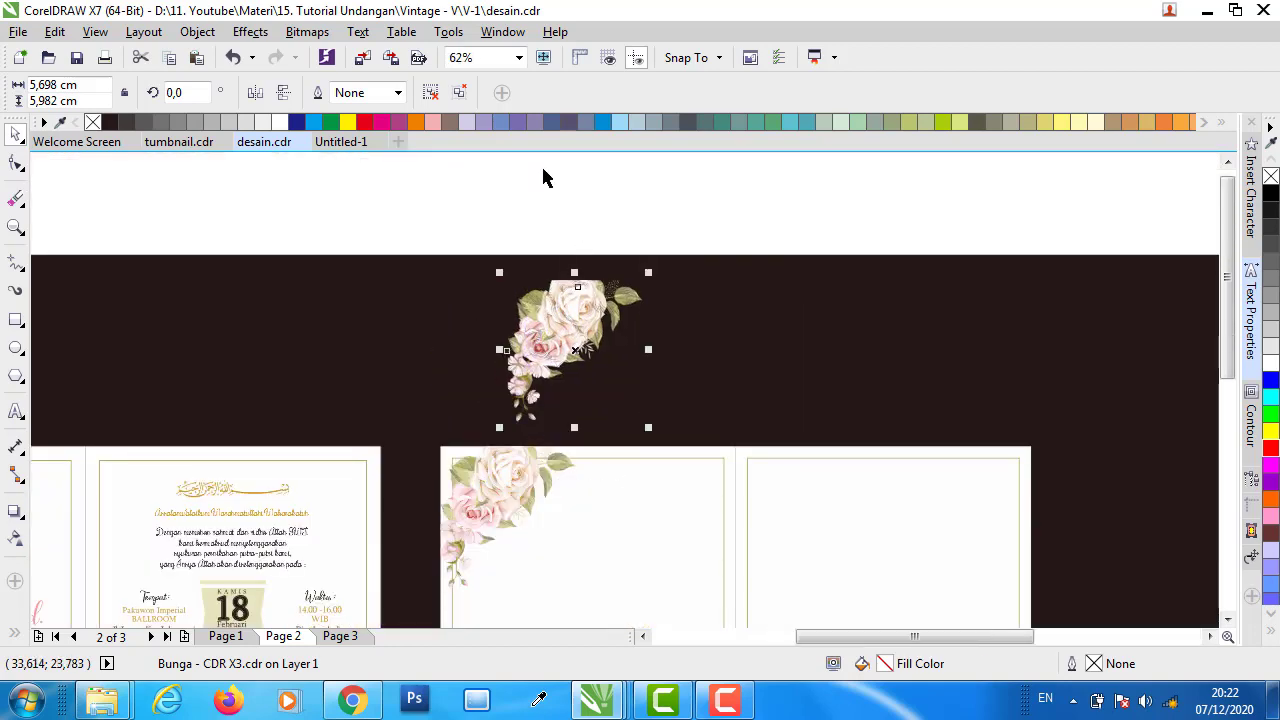
left_click(430, 92)
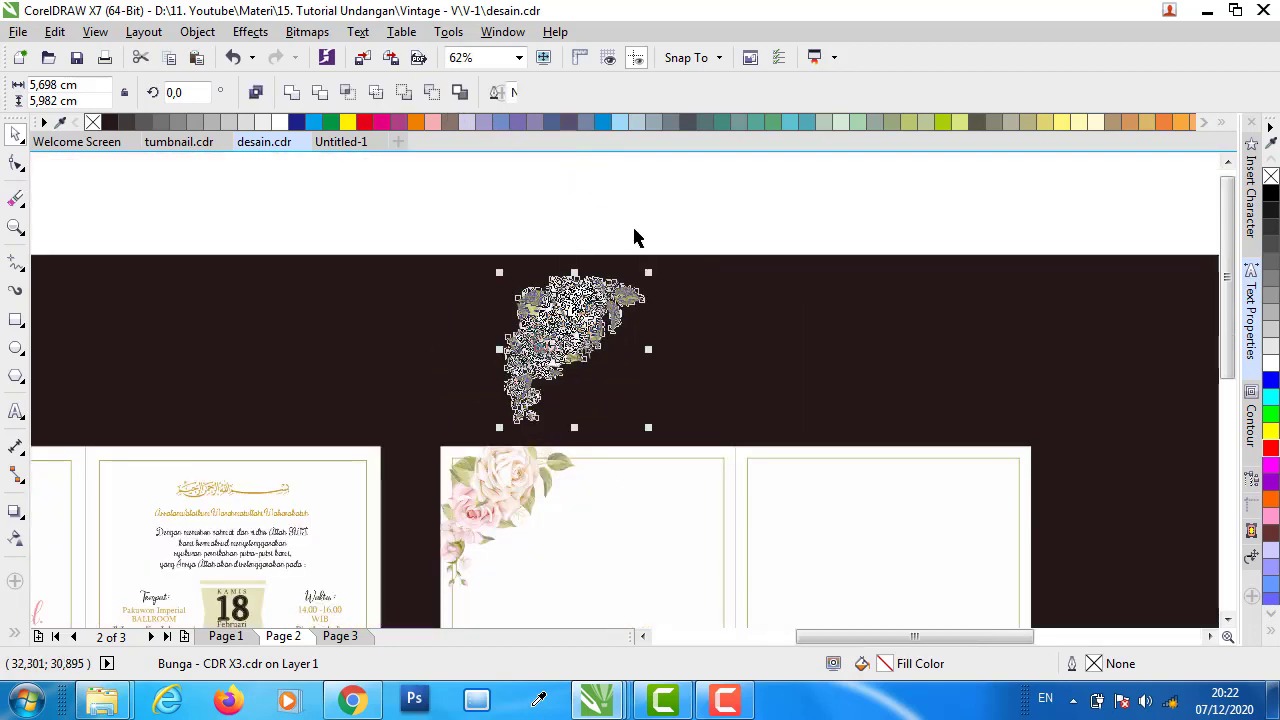
- Move the small golden berry sprig off to the right of the rose bouquet
scroll(622, 296, "up", 2)
scroll(620, 295, "up", 1)
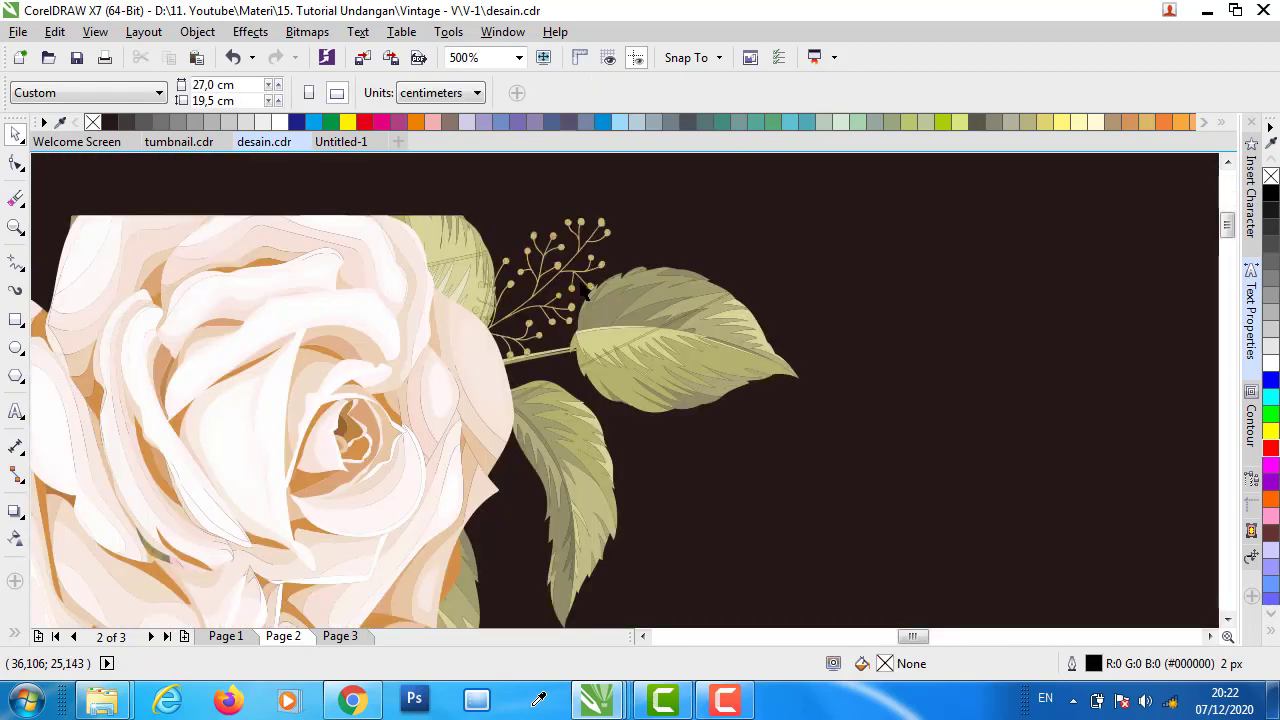
left_click(572, 283)
left_click_drag(572, 283, 1004, 258)
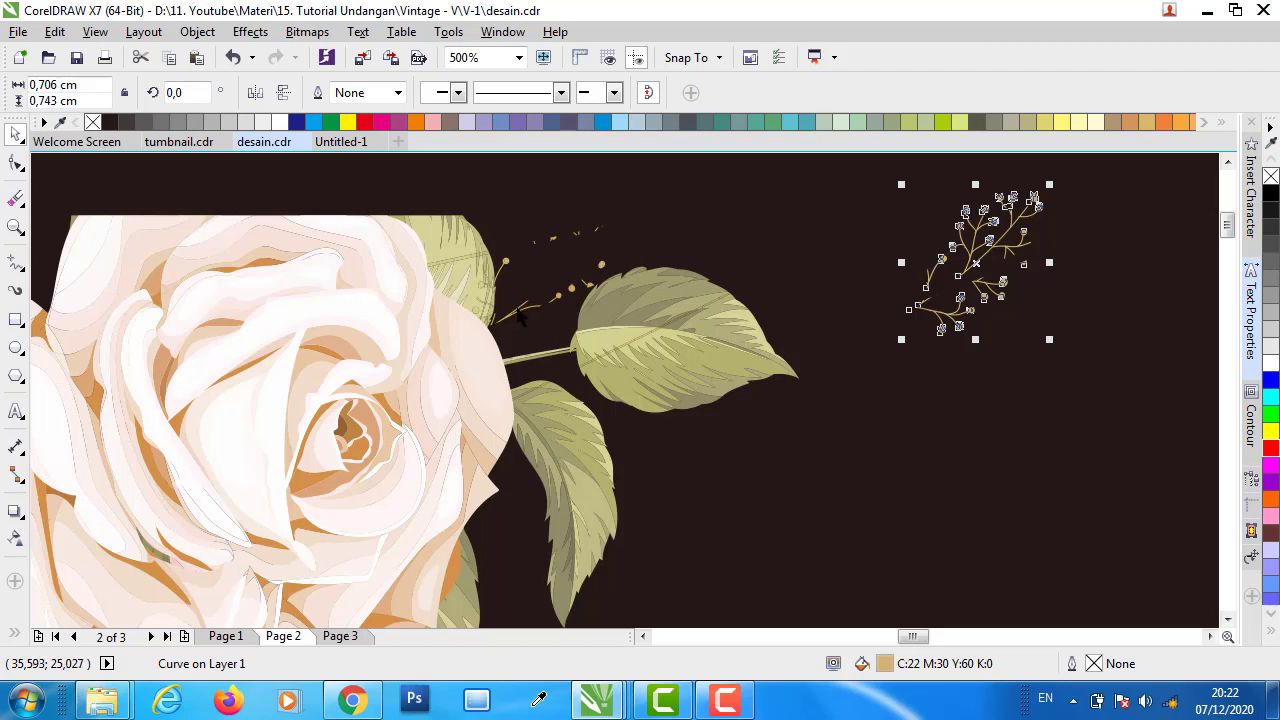
left_click(647, 288)
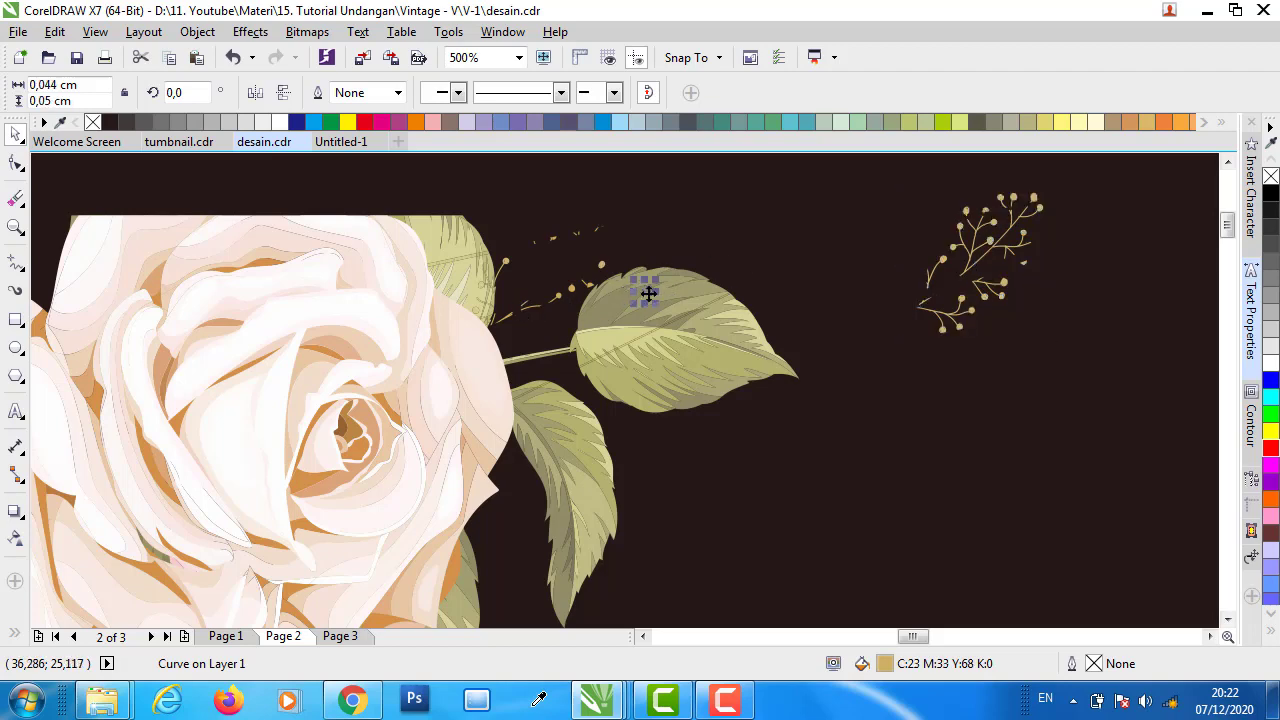
scroll(650, 290, "down", 1)
scroll(700, 275, "down", 1)
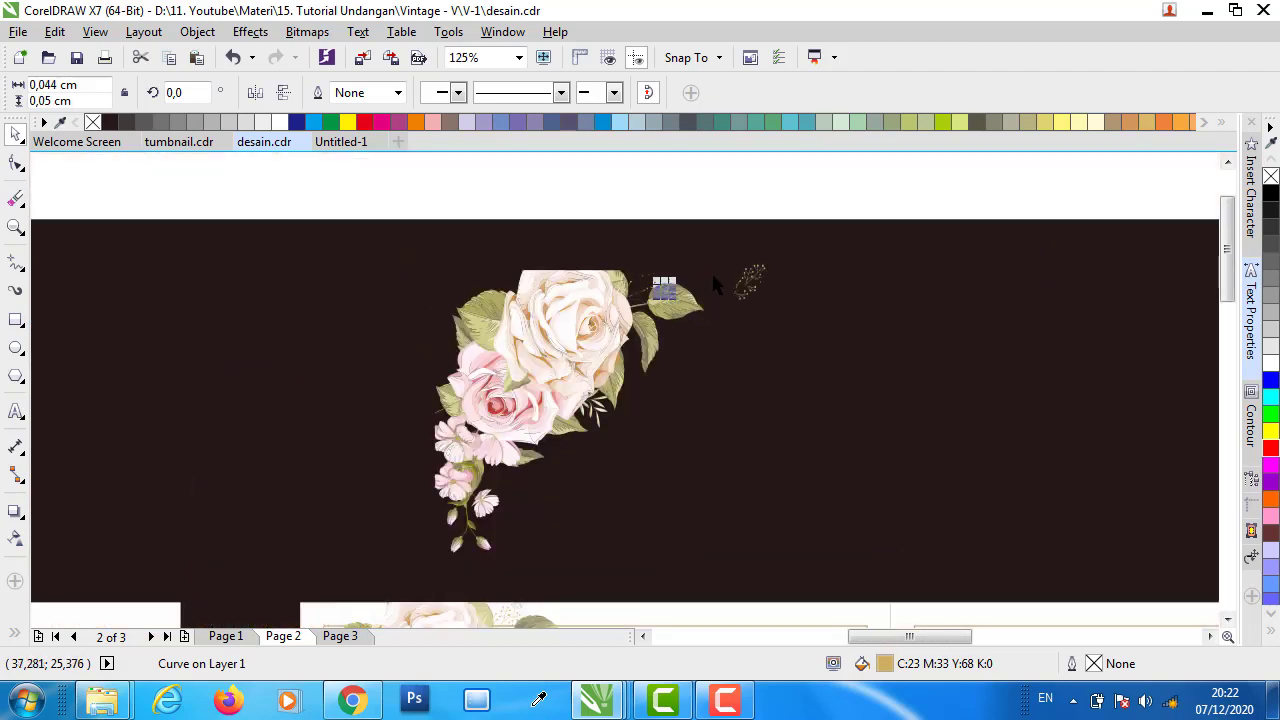
left_click(810, 204)
left_click_drag(365, 559, 367, 560)
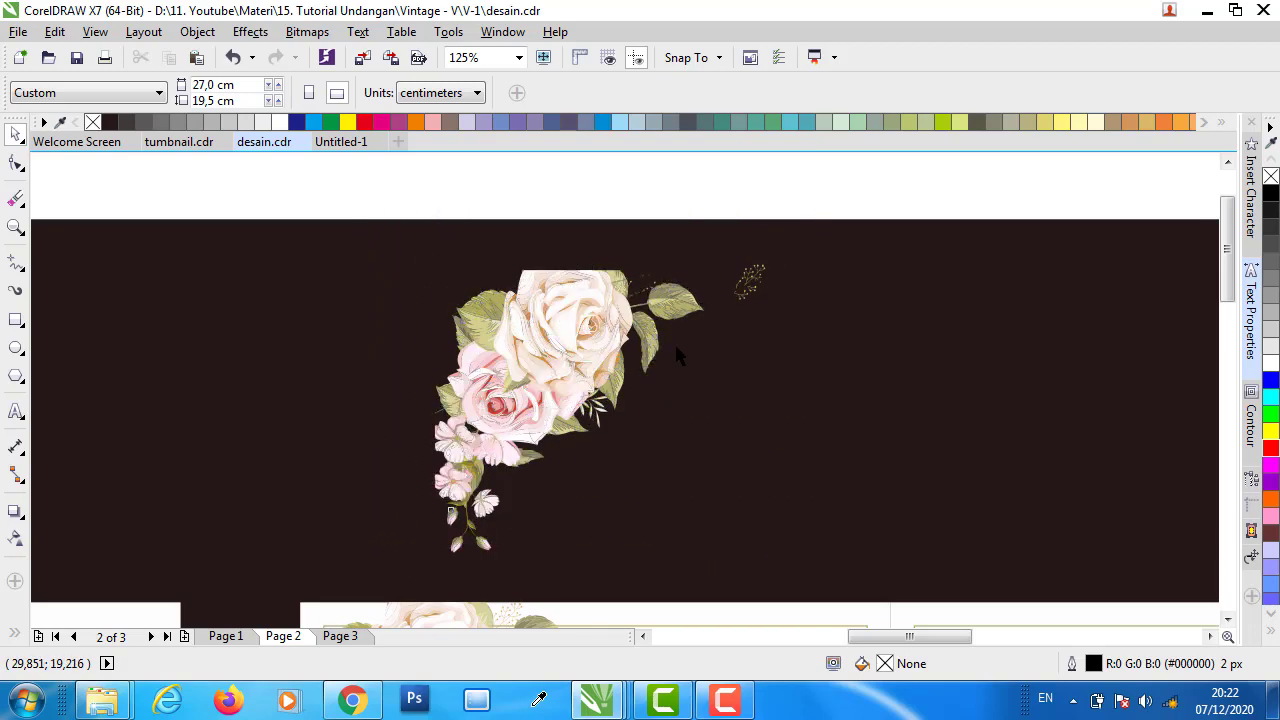
scroll(674, 341, "down", 4)
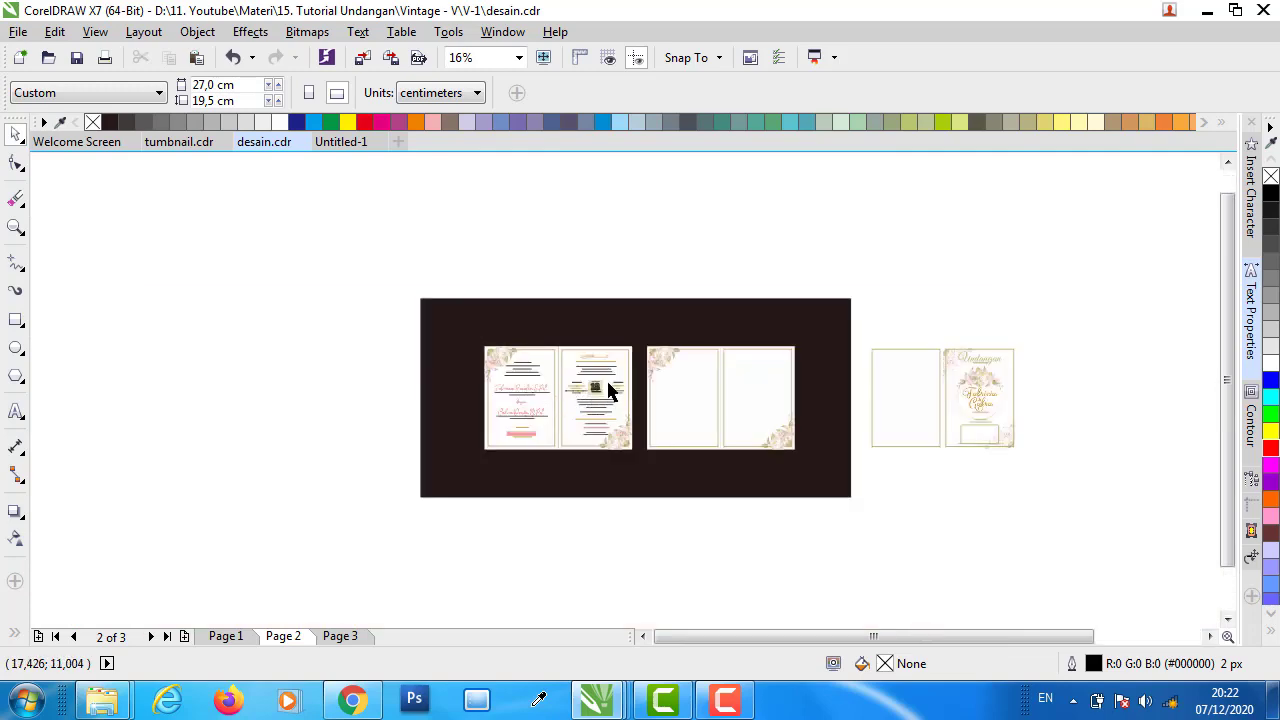
scroll(608, 391, "up", 3)
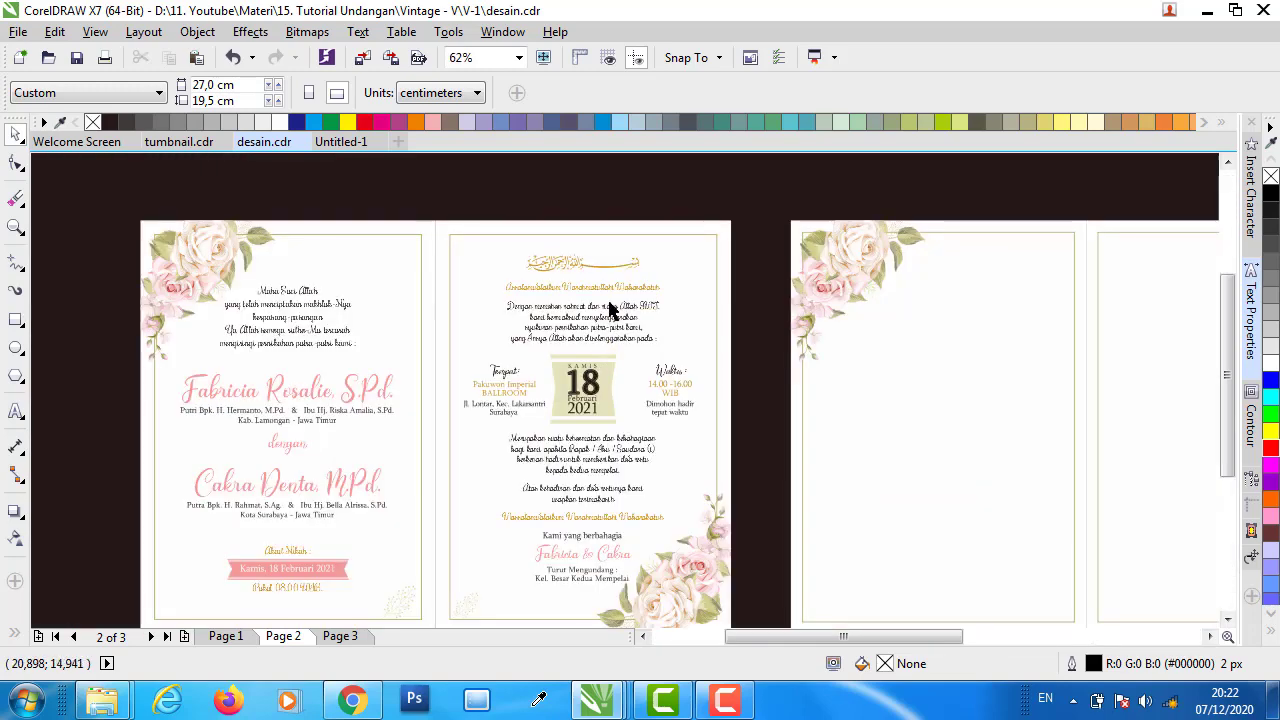
scroll(600, 280, "up", 2)
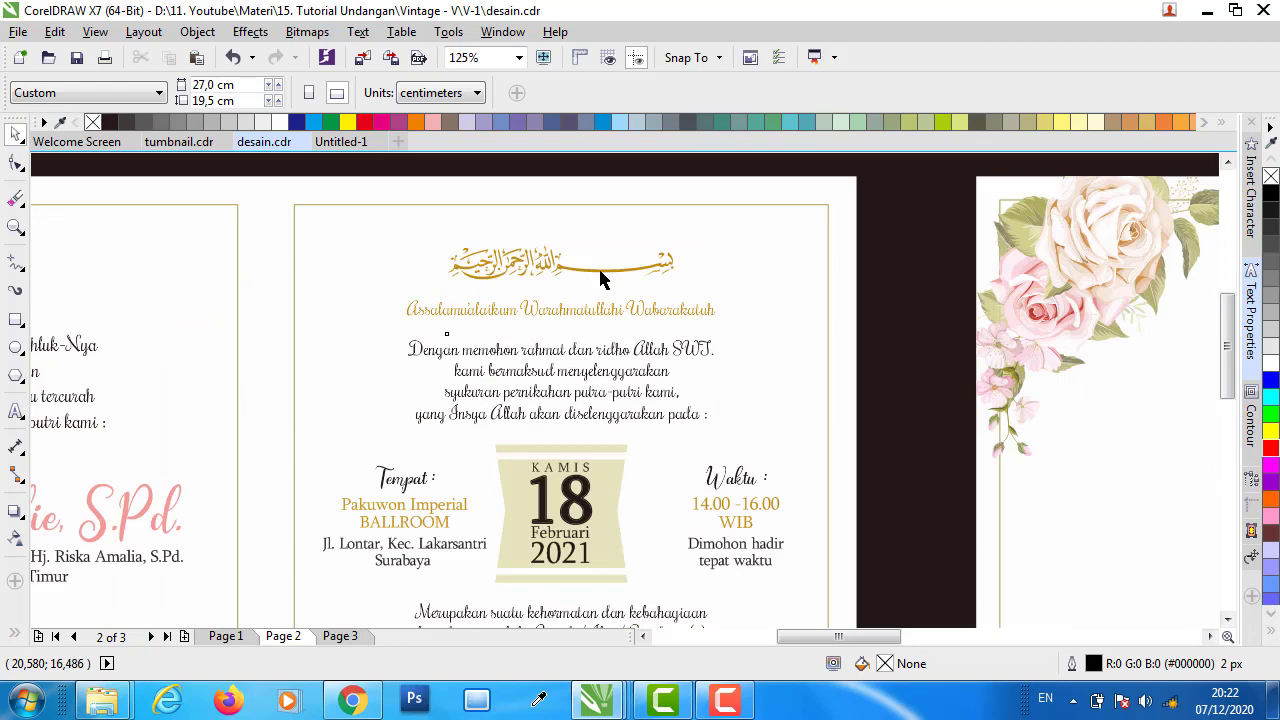
left_click(598, 266)
scroll(660, 266, "up", 3)
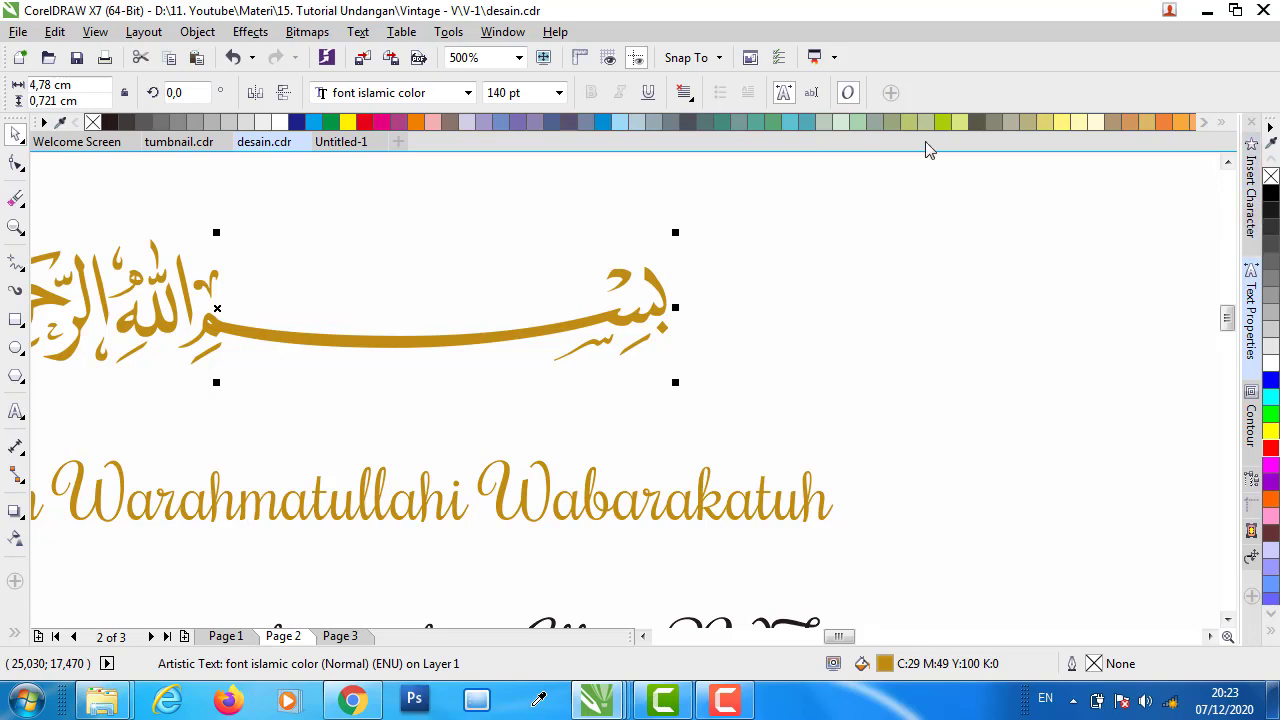
- Insert the Bismillah glyph from the 'font islamic color' set onto Page 2 via Insert Character
left_click(360, 37)
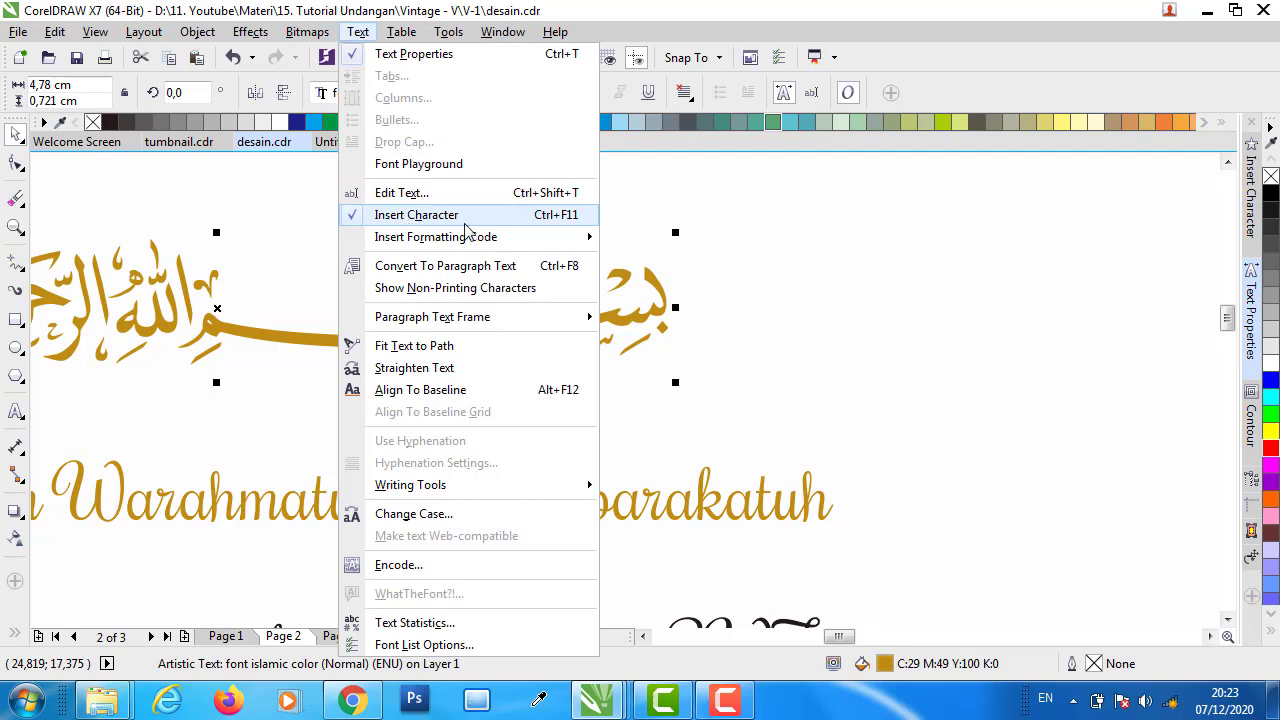
left_click(1250, 183)
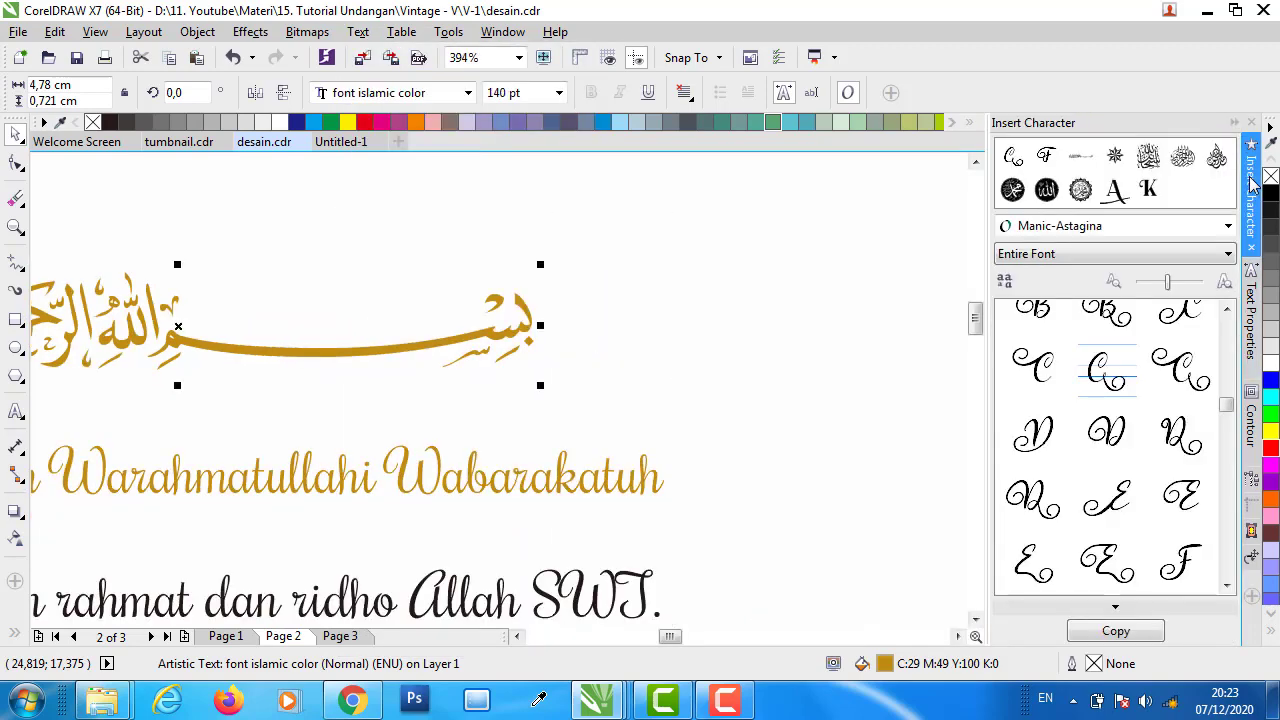
left_click(1228, 229)
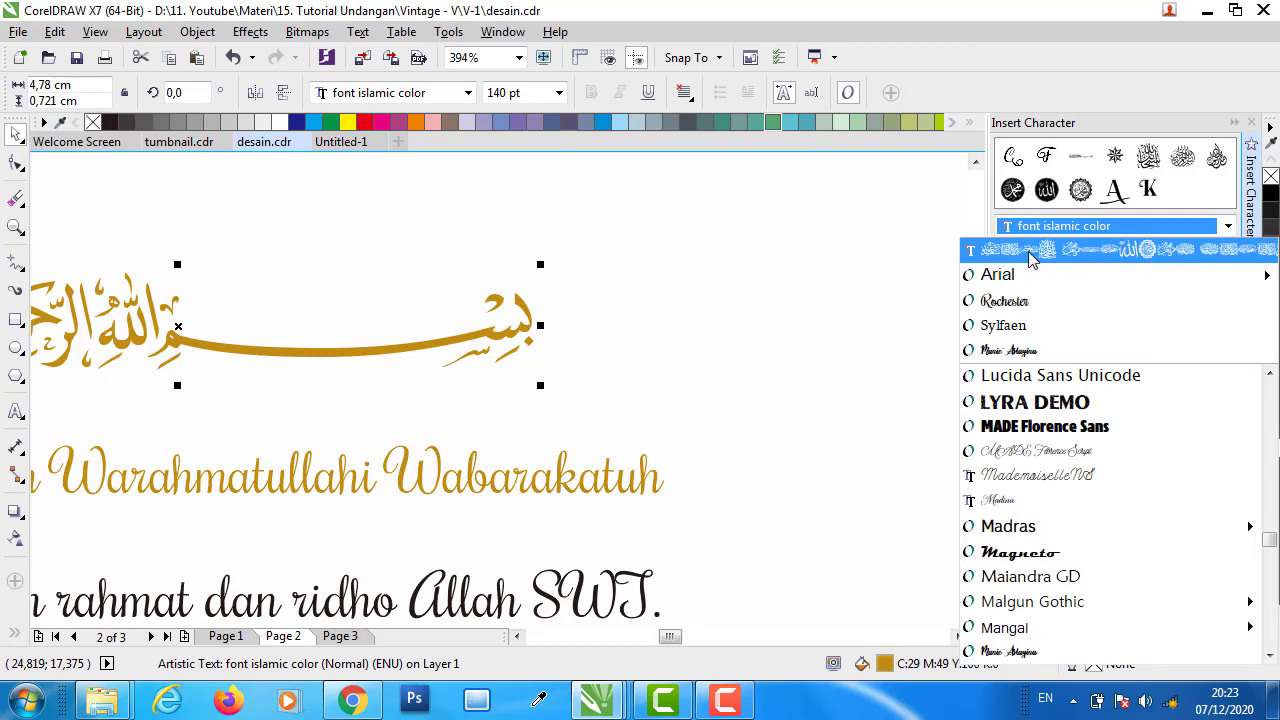
left_click(1100, 252)
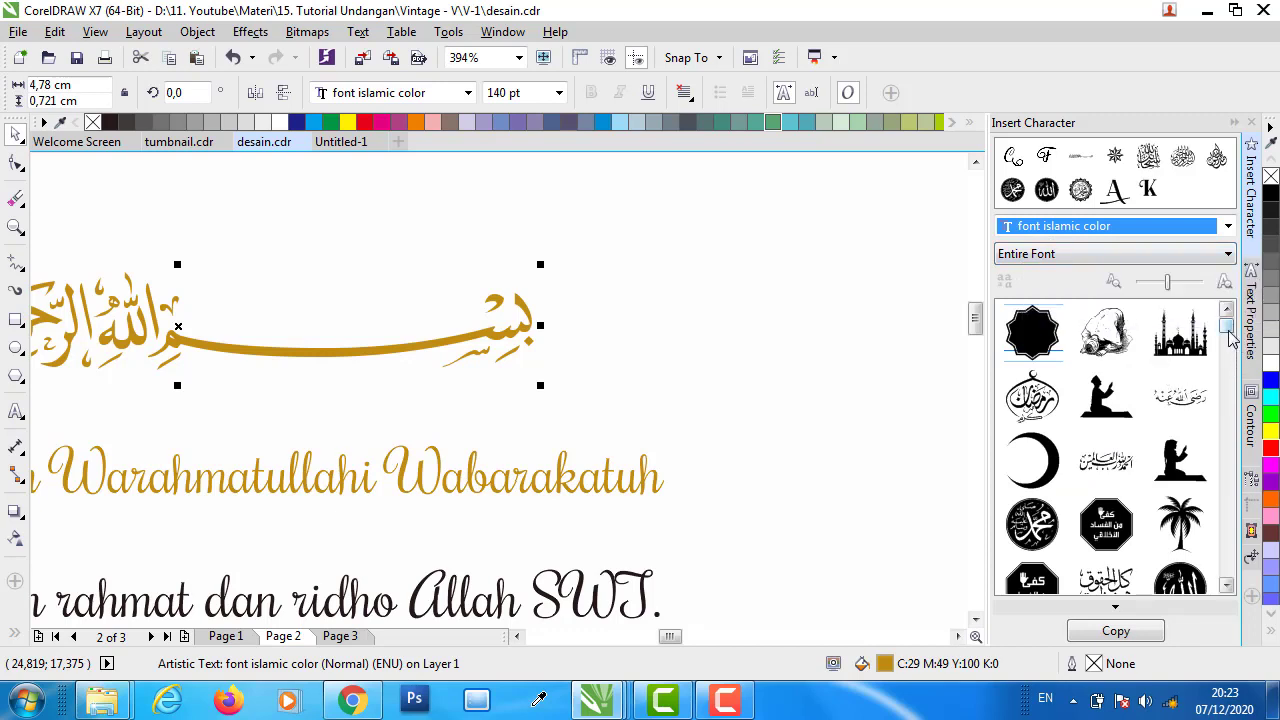
left_click_drag(1228, 333, 1230, 351)
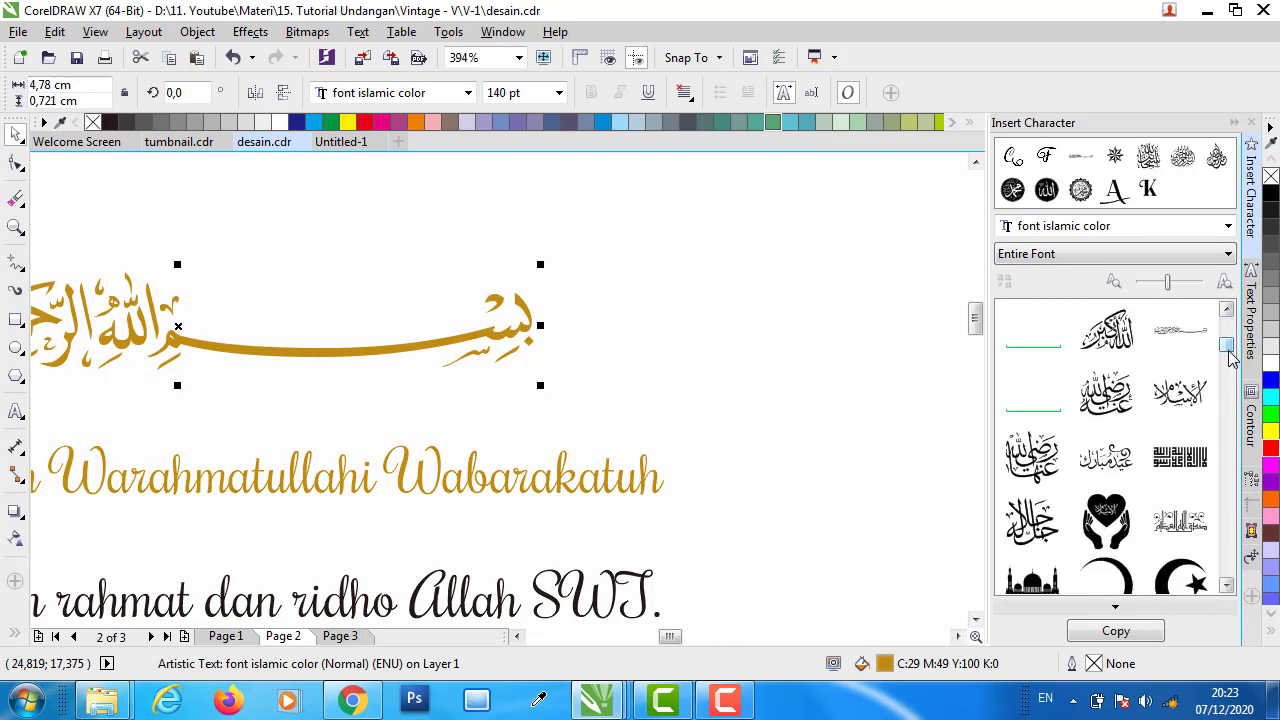
left_click(1178, 343)
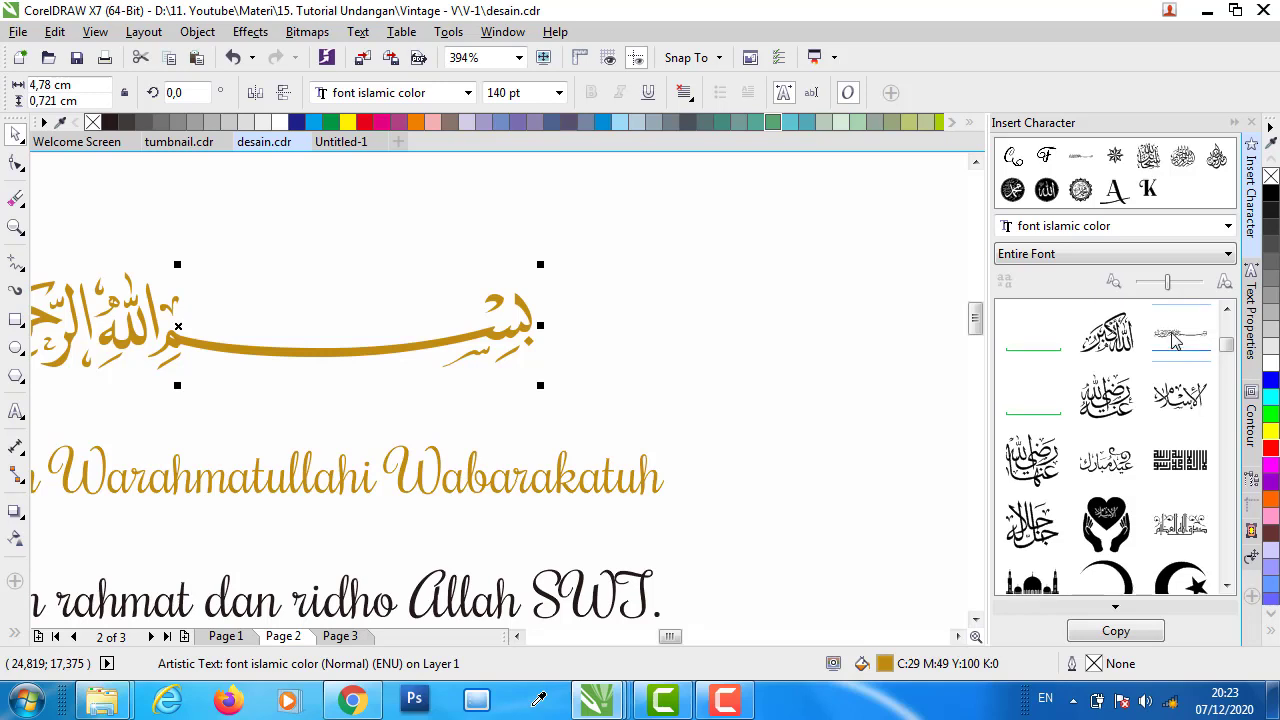
mouse_move(1175, 342)
left_mouse_down()
mouse_move(752, 318)
mouse_move(507, 346)
left_mouse_up()
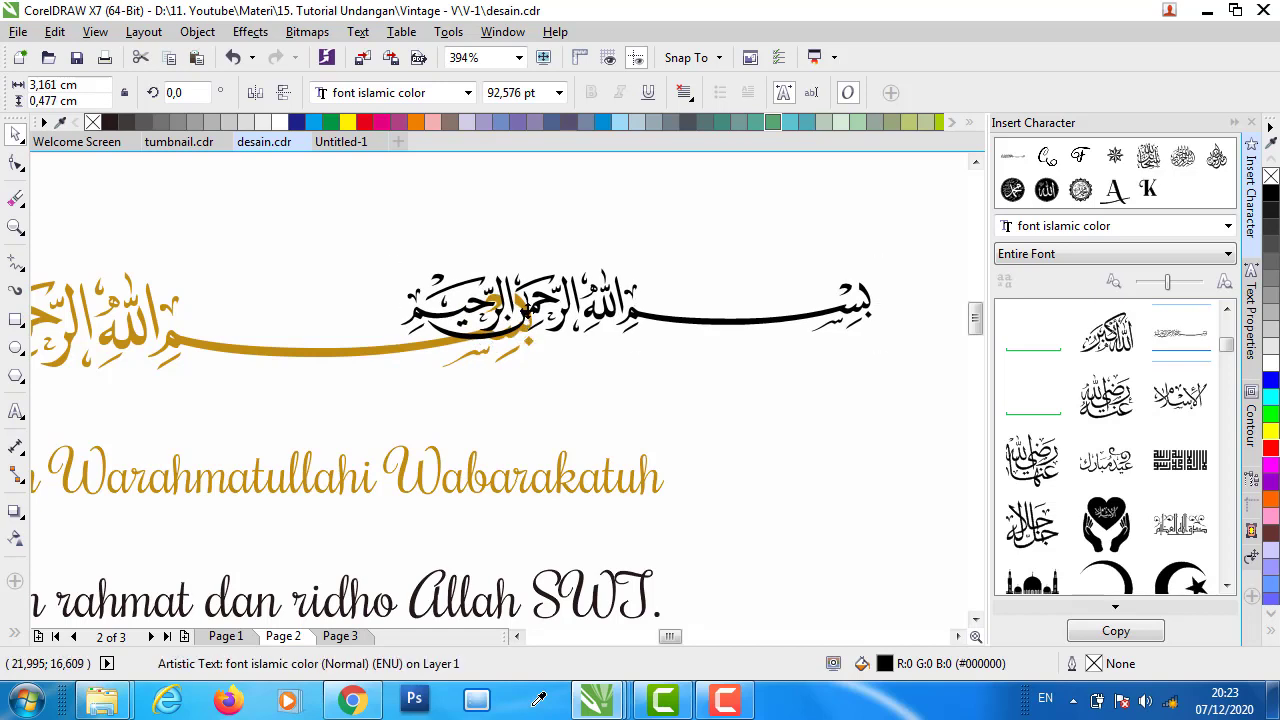
- Recolour the new Bismillah with the gold sampled from the original using the Color Eyedropper
left_click_drag(632, 302, 612, 244)
left_click(415, 121)
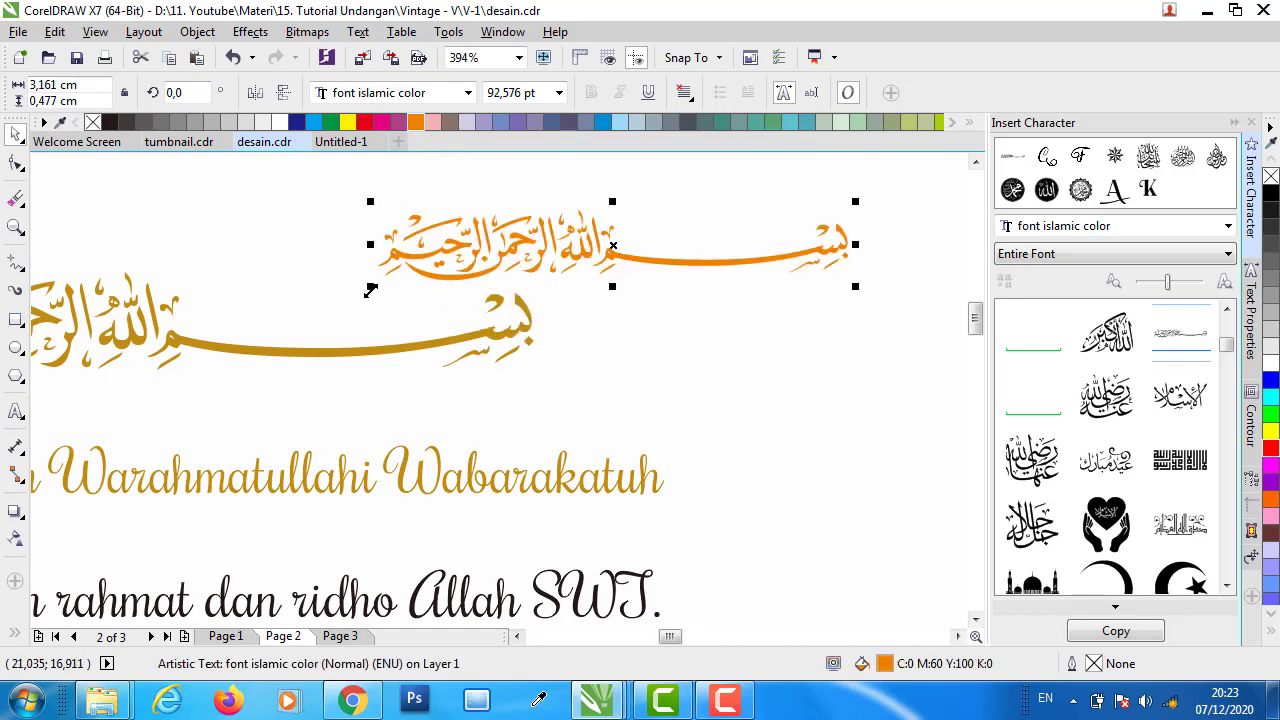
key("i")
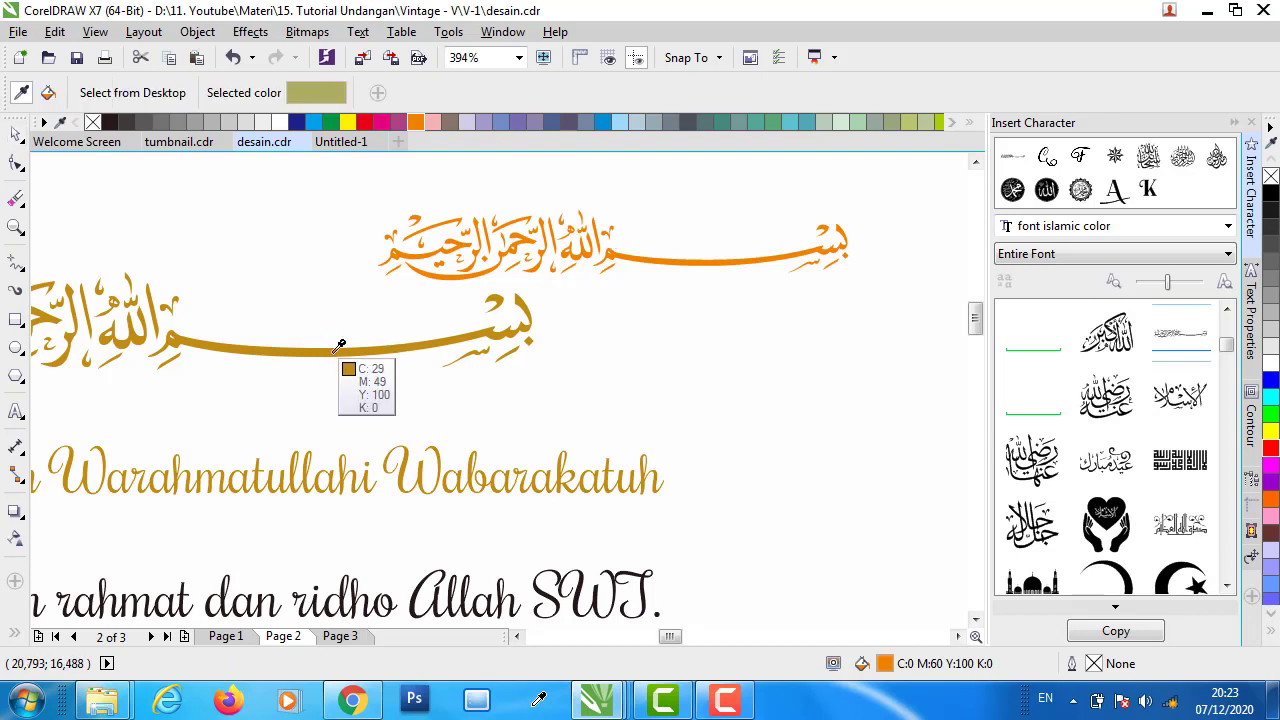
left_click(336, 358)
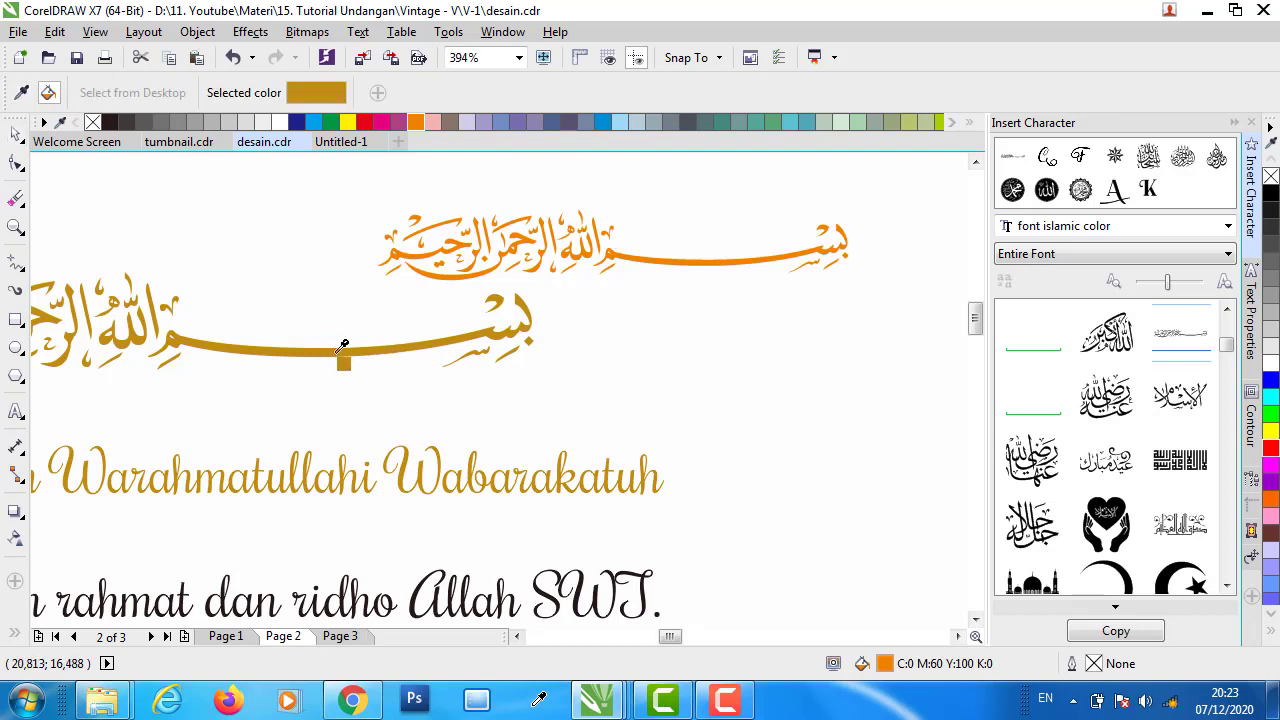
left_click(652, 258)
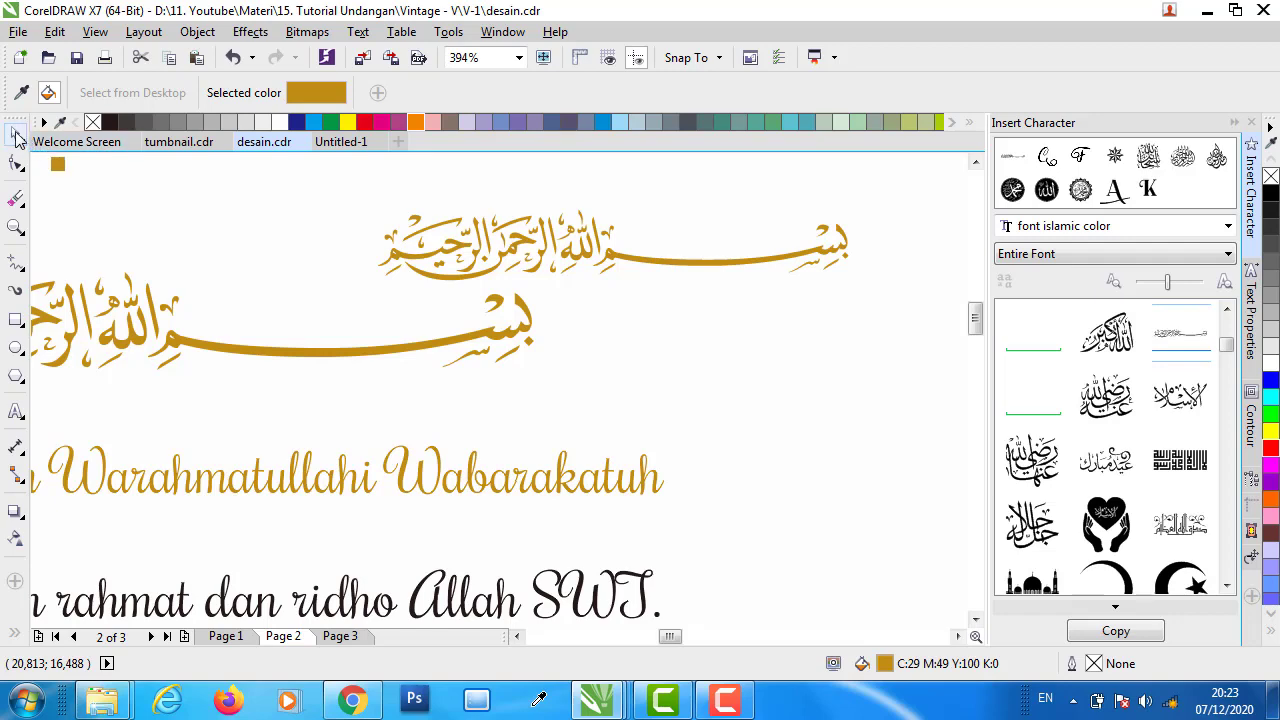
left_click(15, 133)
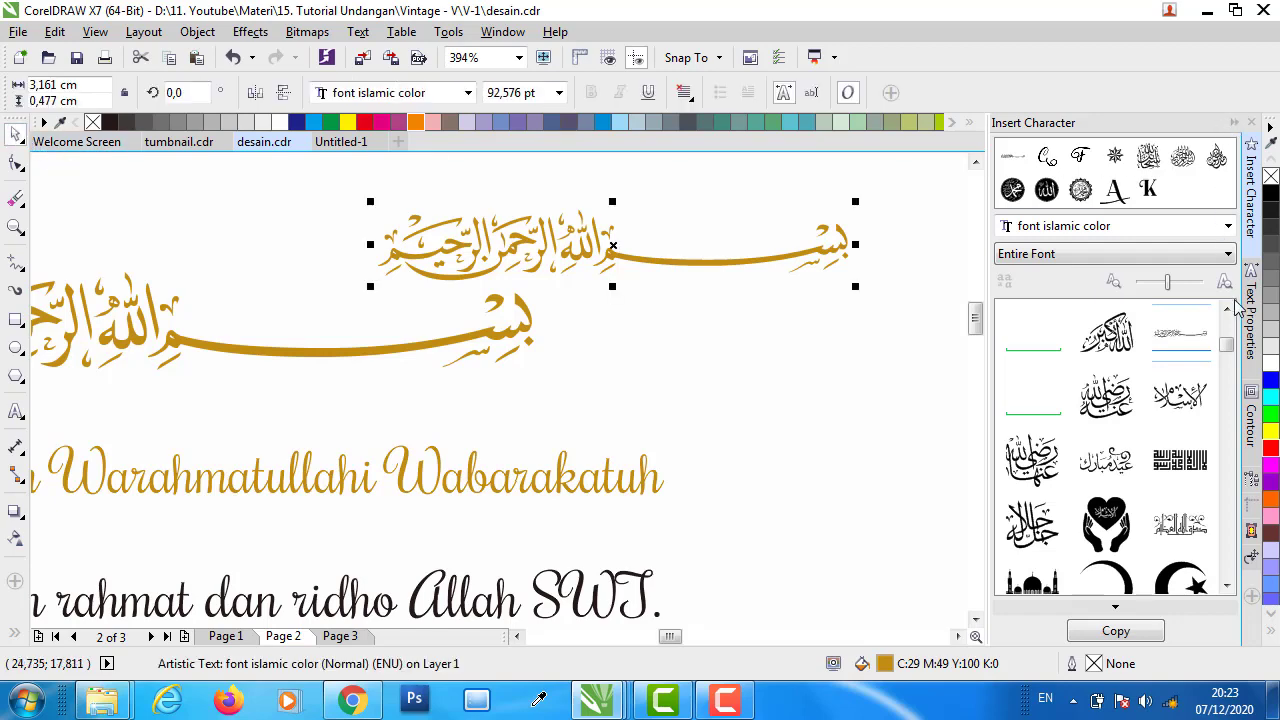
- Close the Insert Character docker, then enlarge the new Bismillah and move it above the original
left_click_drag(1228, 346, 1230, 368)
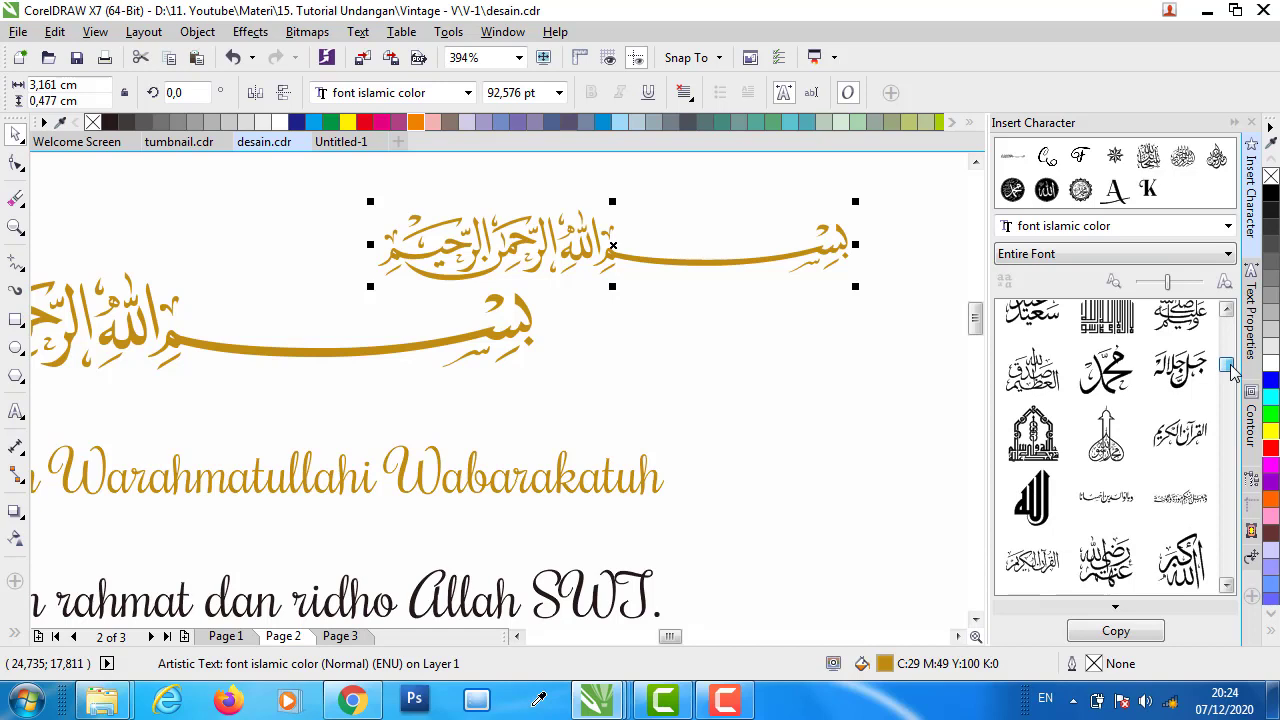
left_click_drag(1230, 368, 1230, 378)
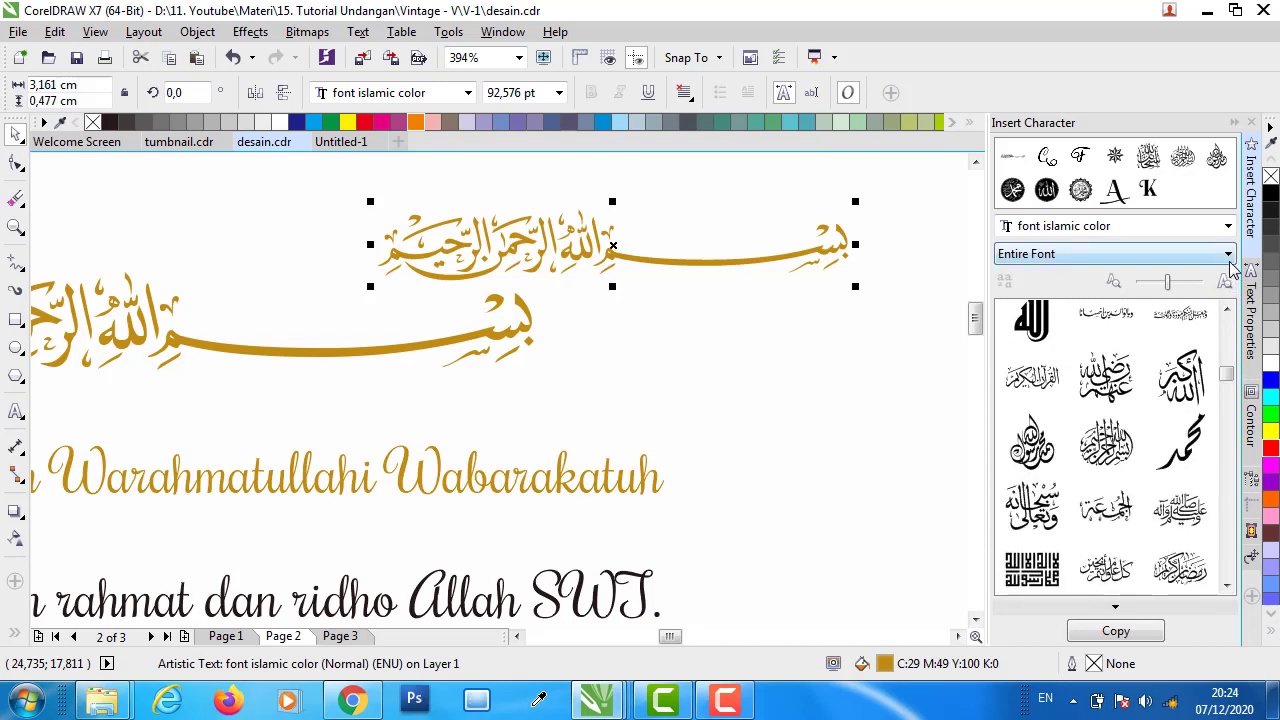
left_click(1234, 123)
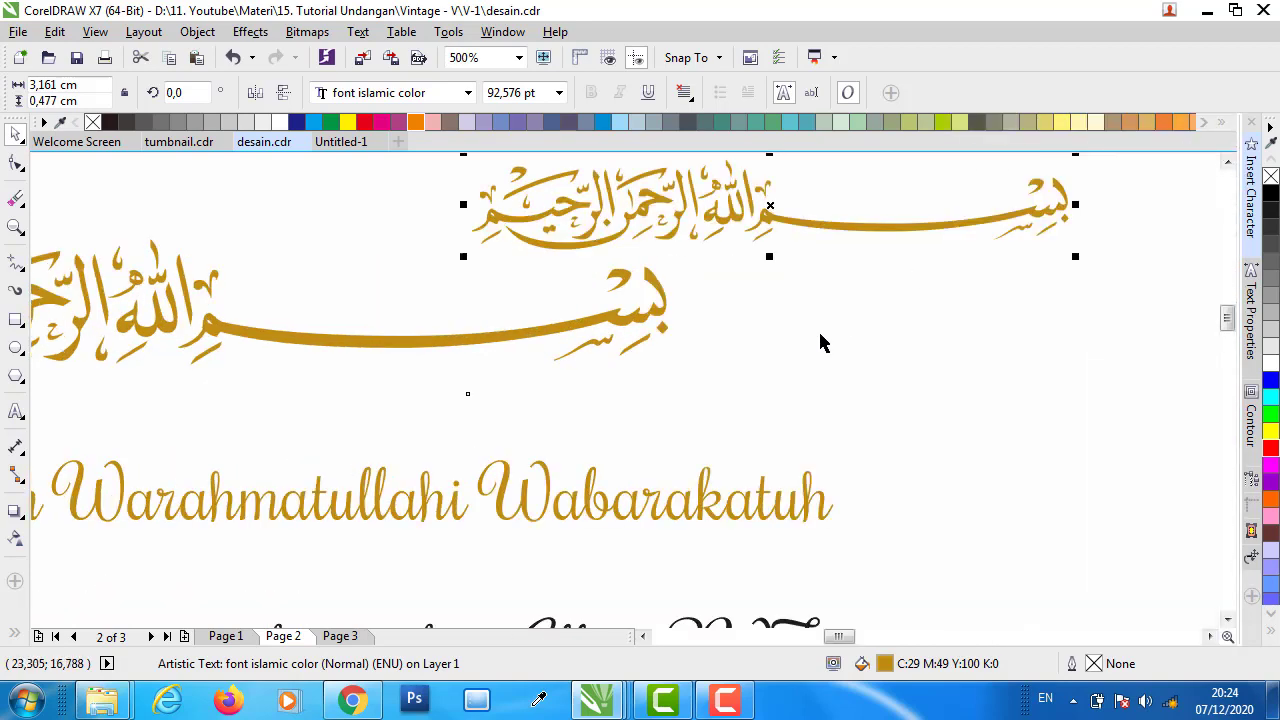
left_click_drag(826, 224, 951, 419)
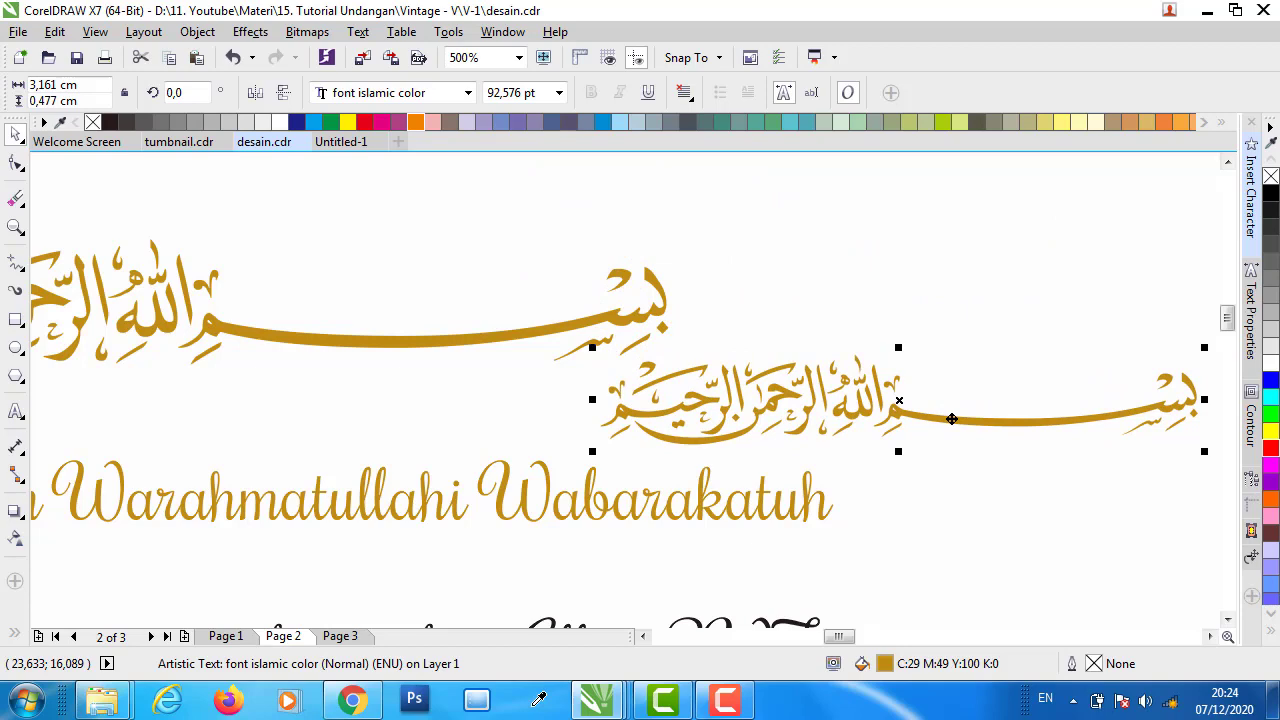
scroll(949, 419, "down", 2)
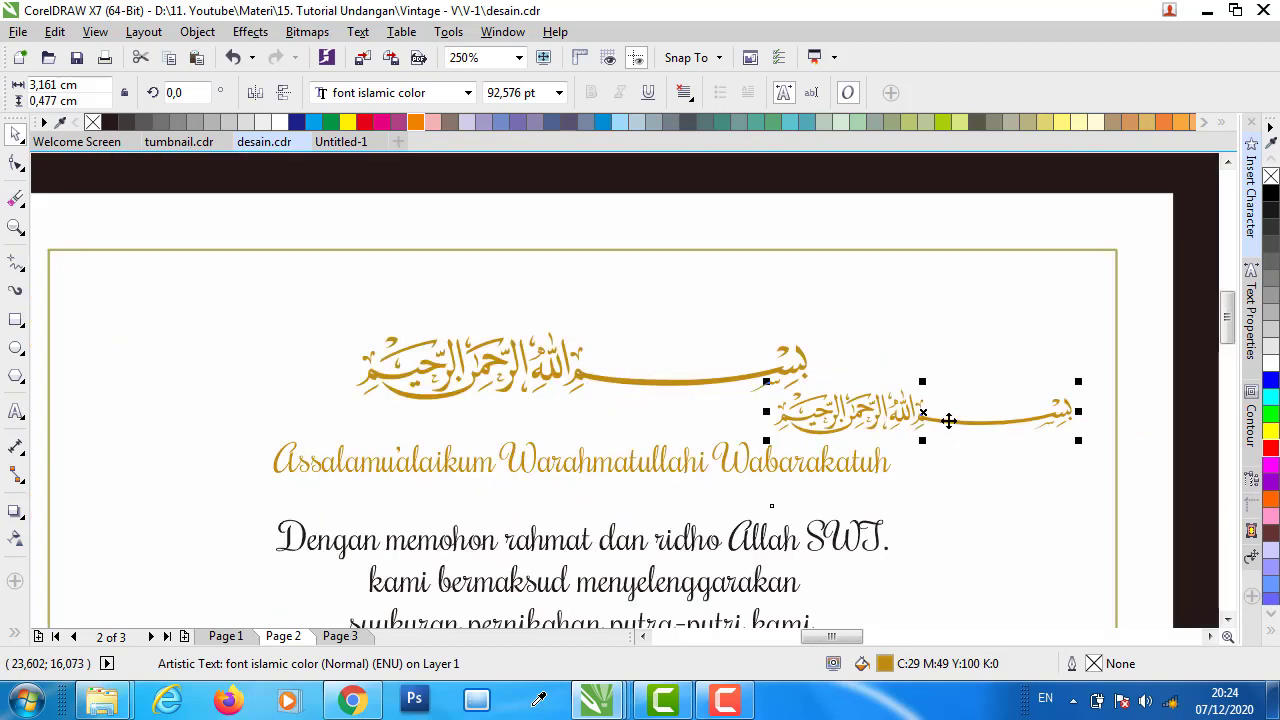
left_click_drag(949, 419, 873, 230)
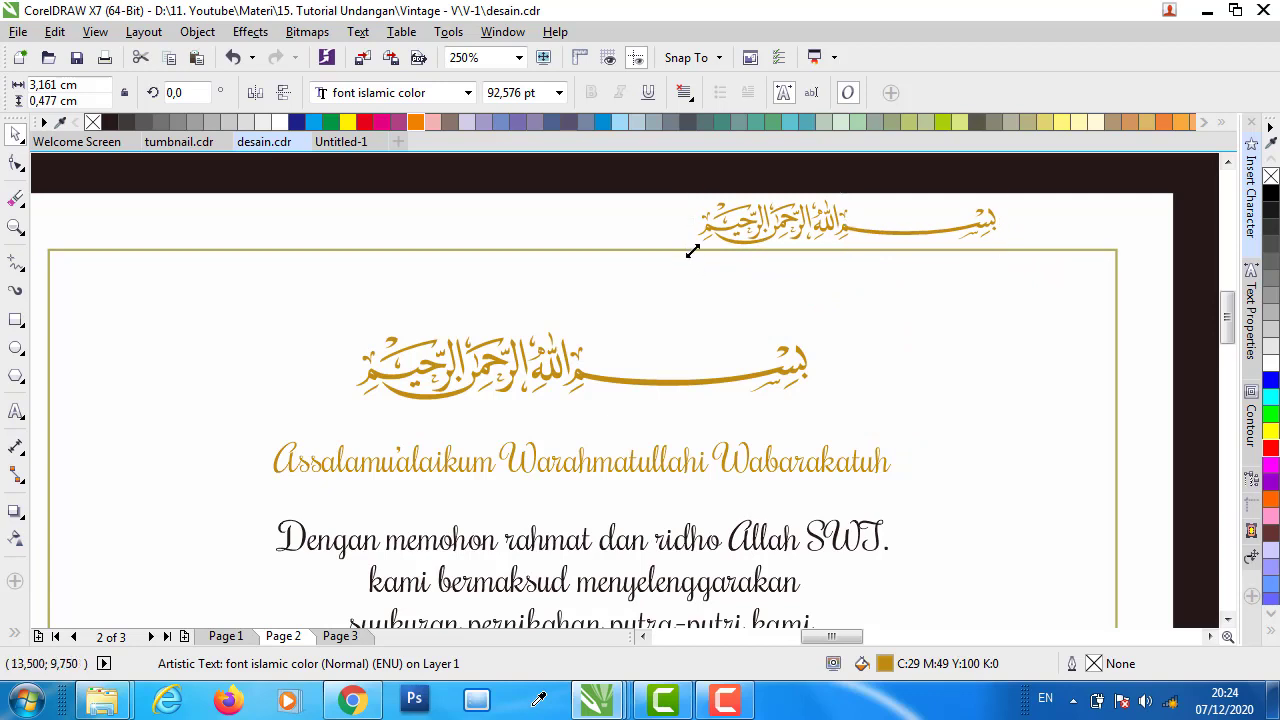
left_click_drag(692, 251, 520, 284)
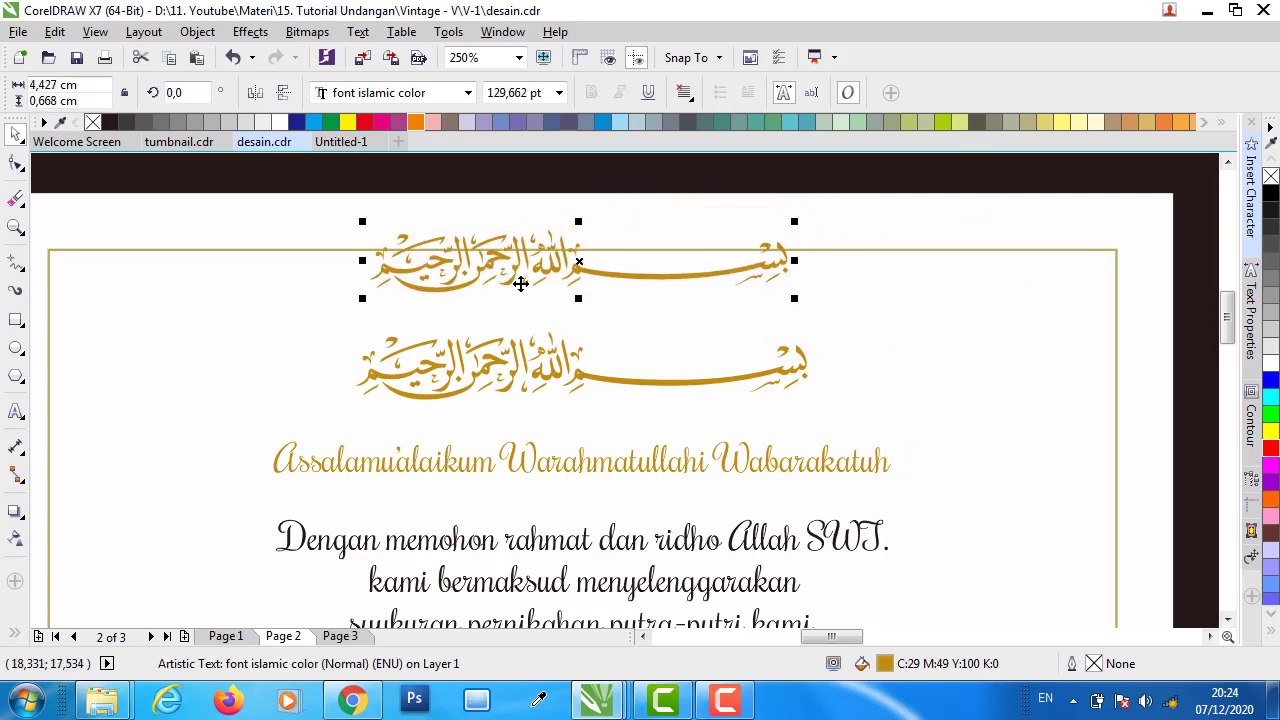
scroll(545, 275, "down", 1)
left_click(533, 370)
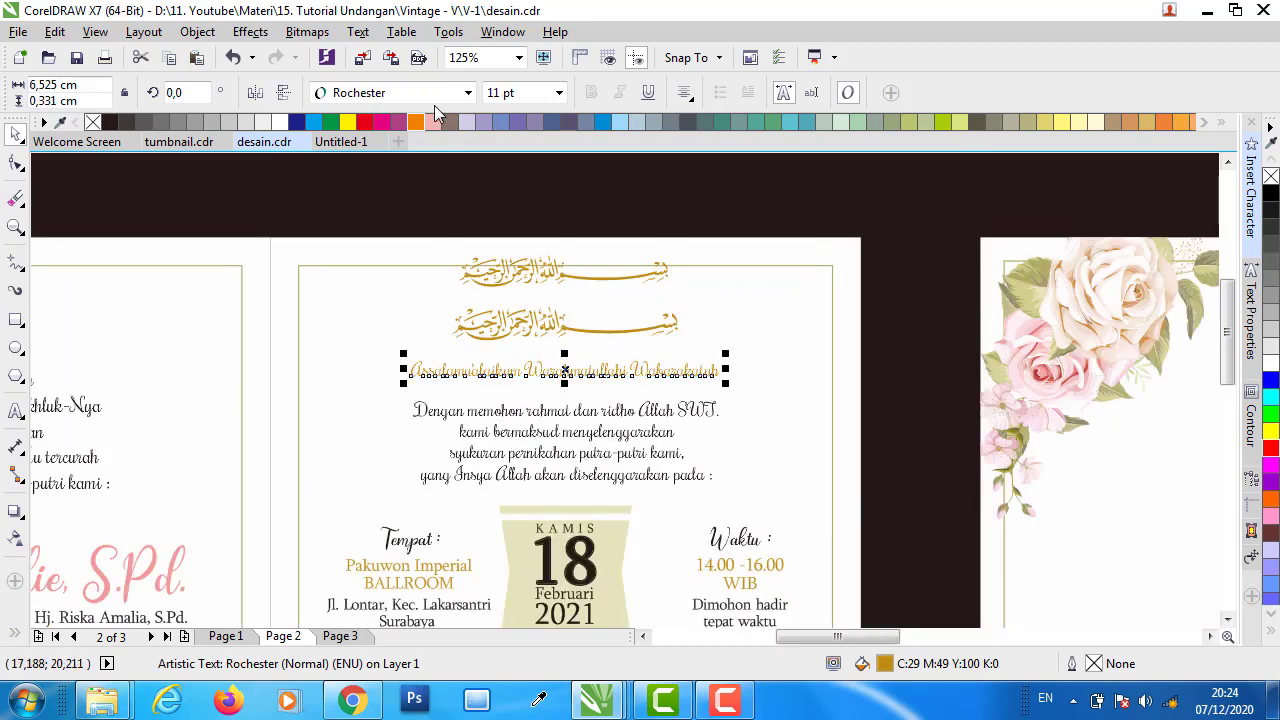
- Select the grouped Tempat / KAMIS 18 Februari 2021 / Waktu details block on Page 2
left_click(518, 428)
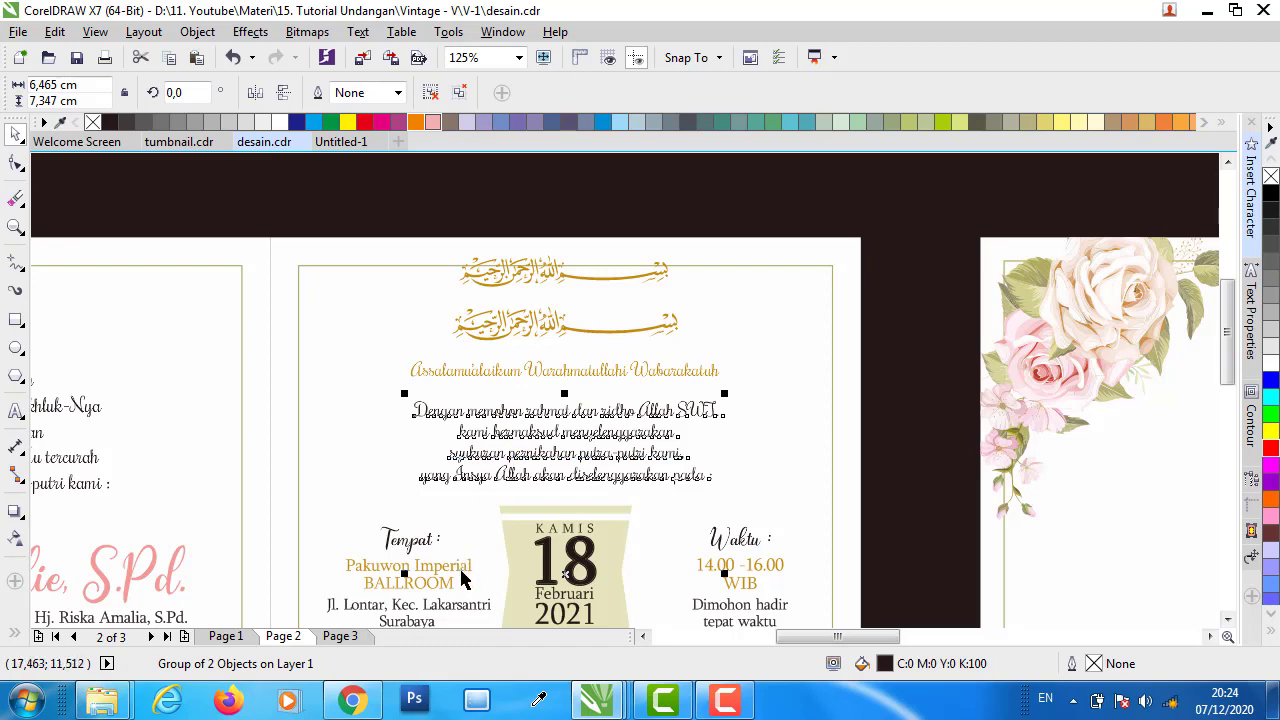
scroll(577, 418, "down", 1)
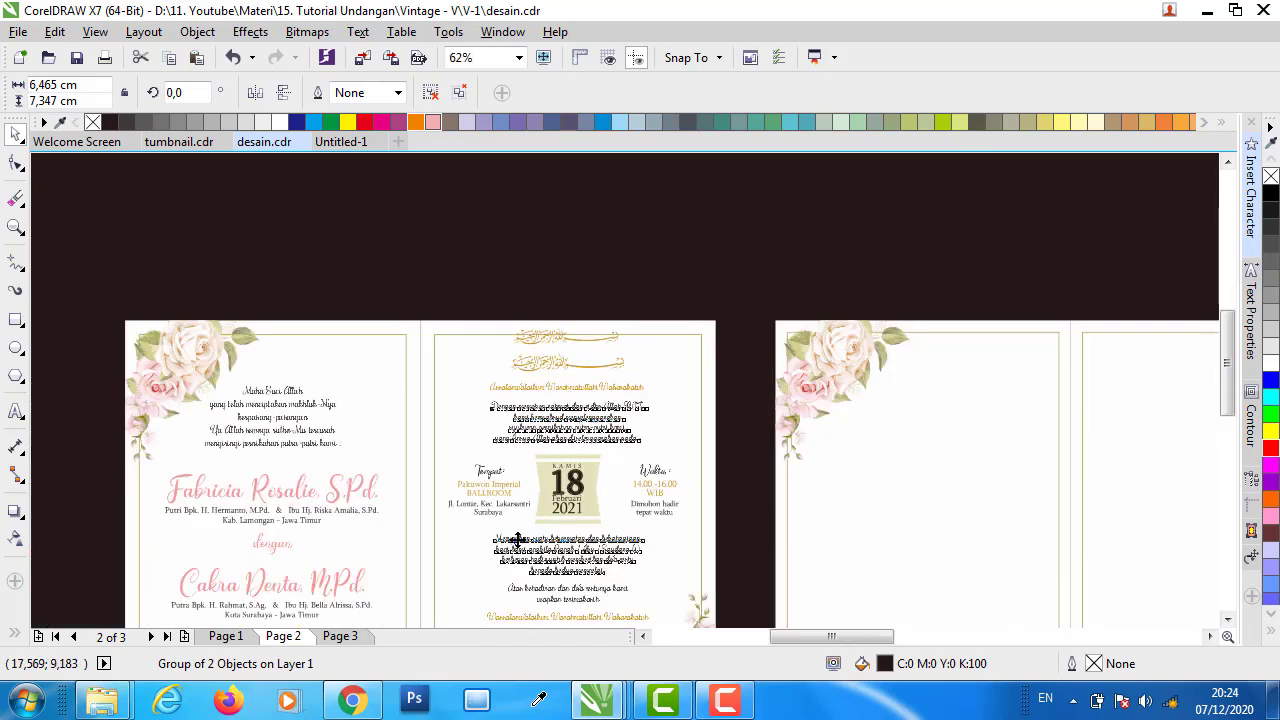
scroll(516, 540, "up", 1)
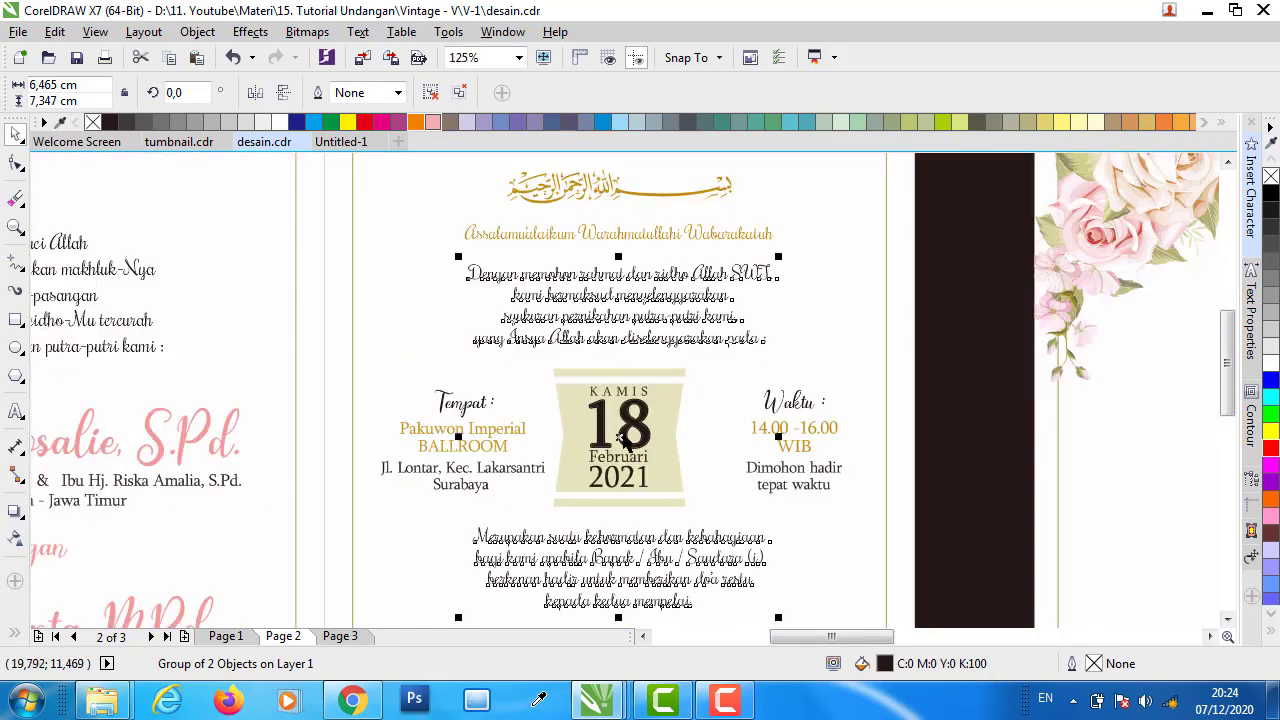
left_click(958, 300)
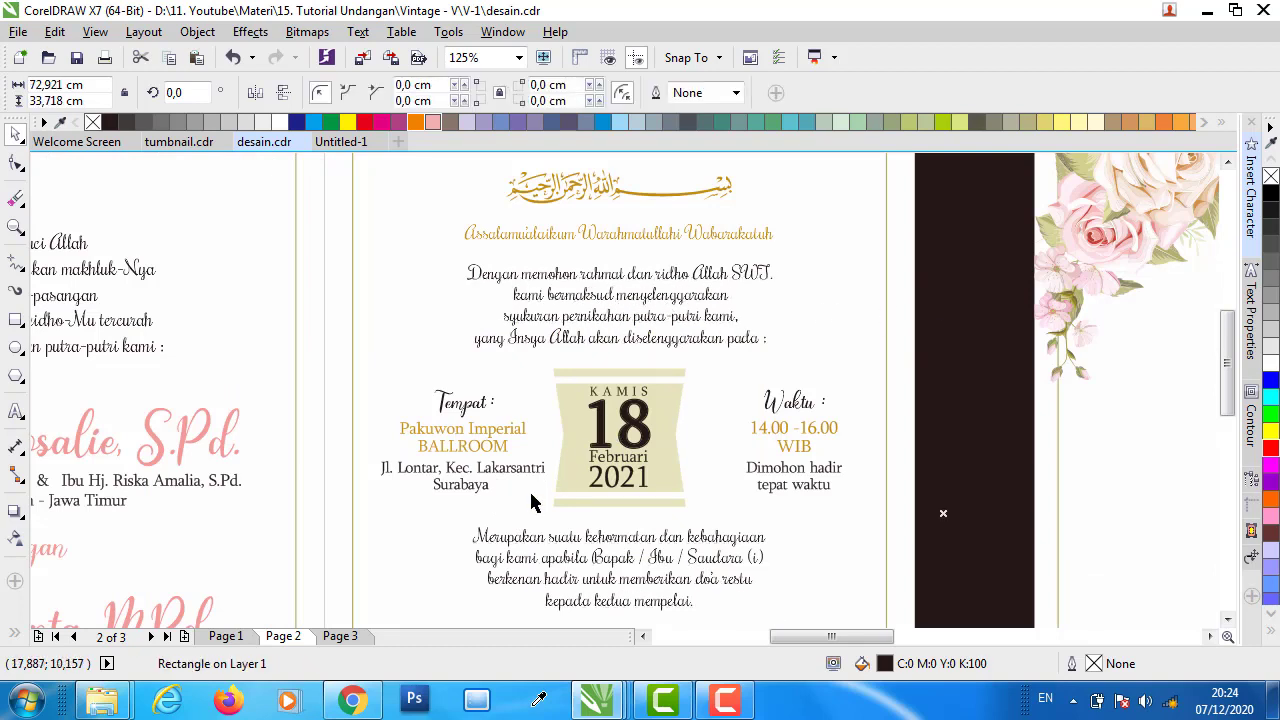
scroll(531, 503, "up", 1)
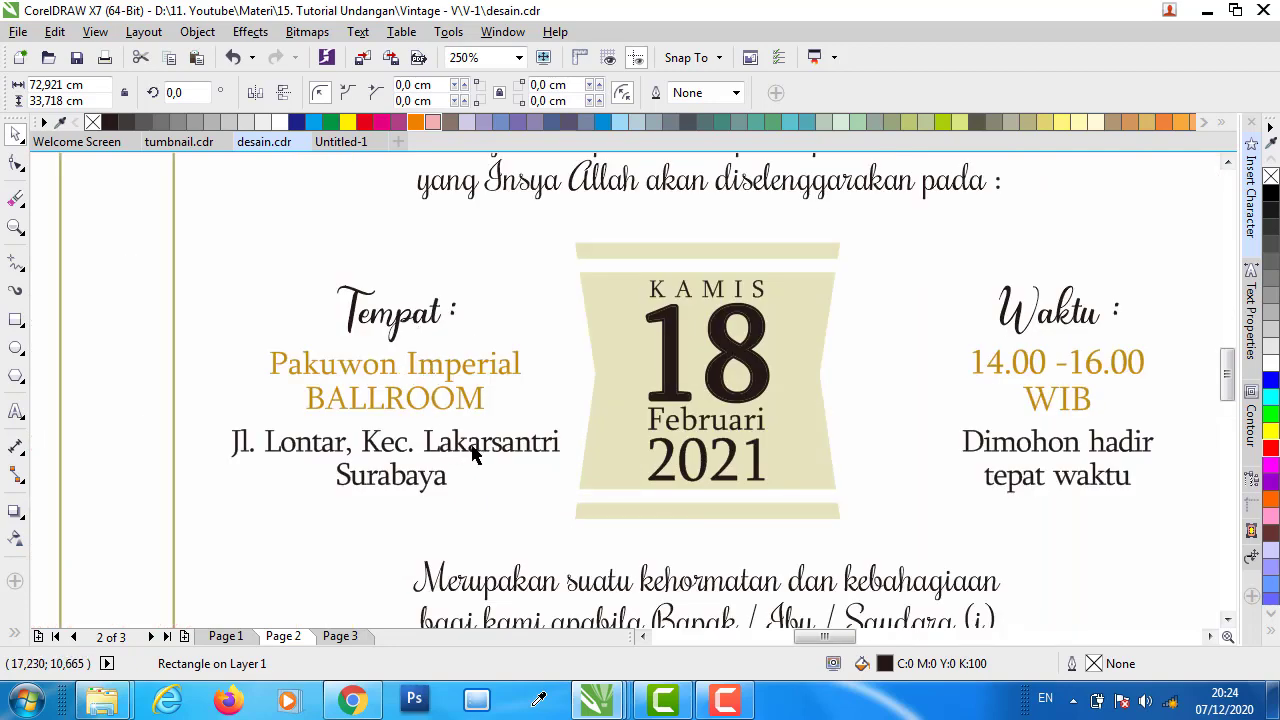
left_click(512, 440)
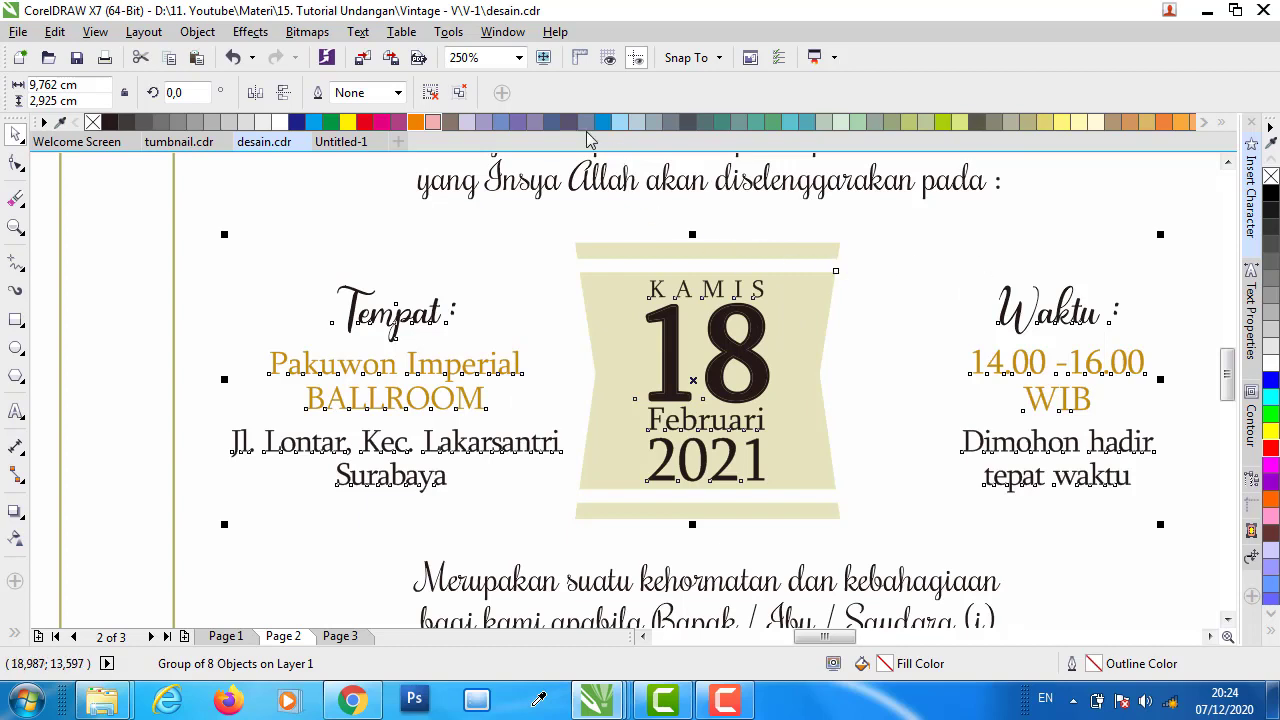
- Ungroup the details block and change the date from 18 to 19 Februari 2021
left_click(466, 95)
left_click(707, 295)
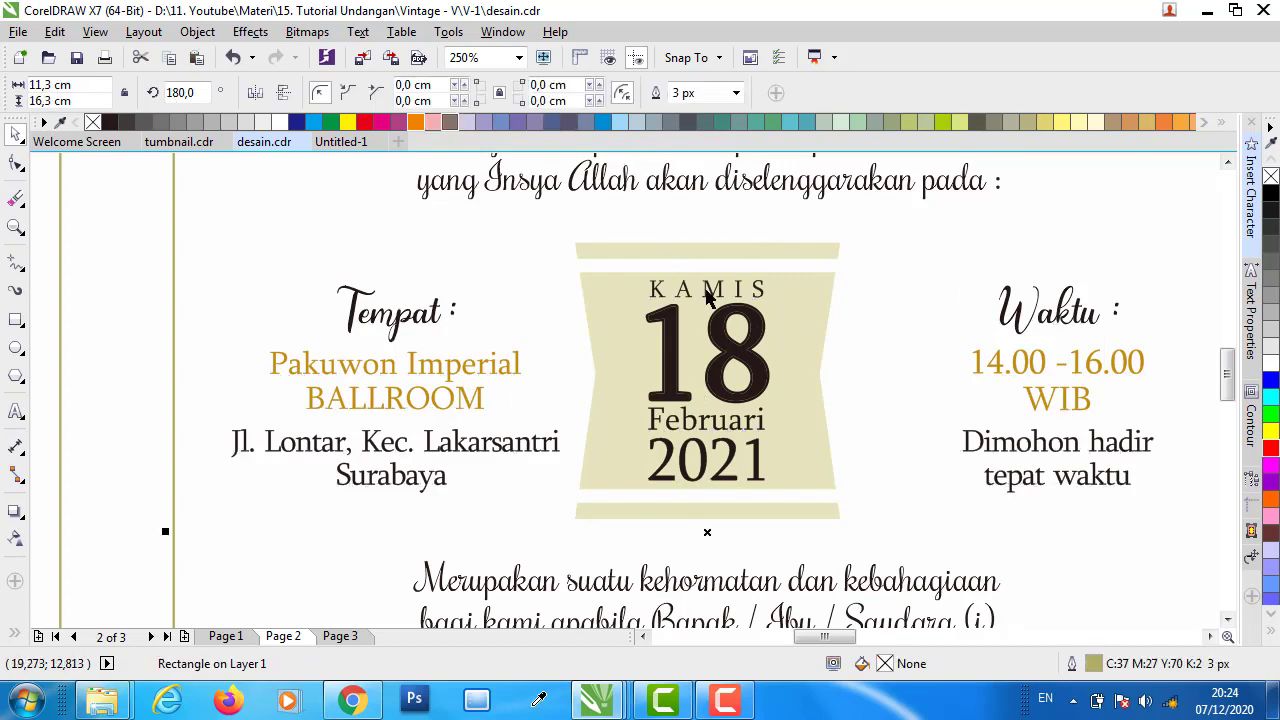
left_click(680, 350)
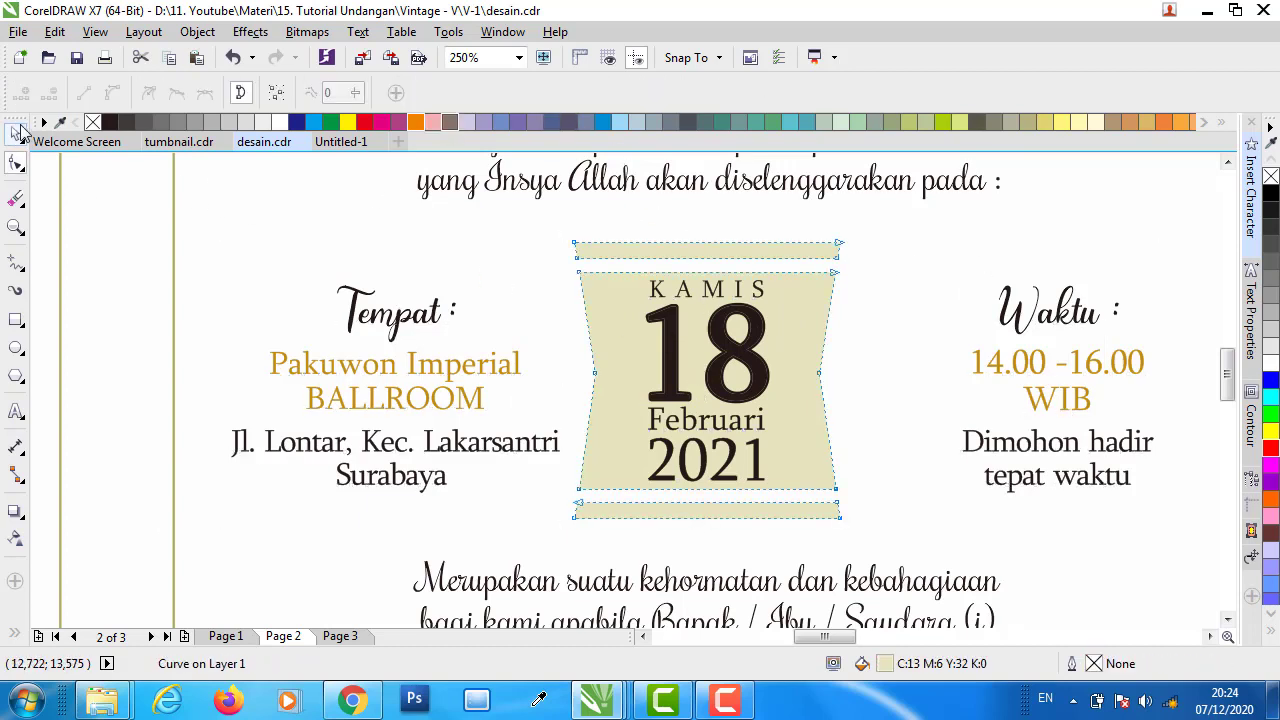
double_click(729, 340)
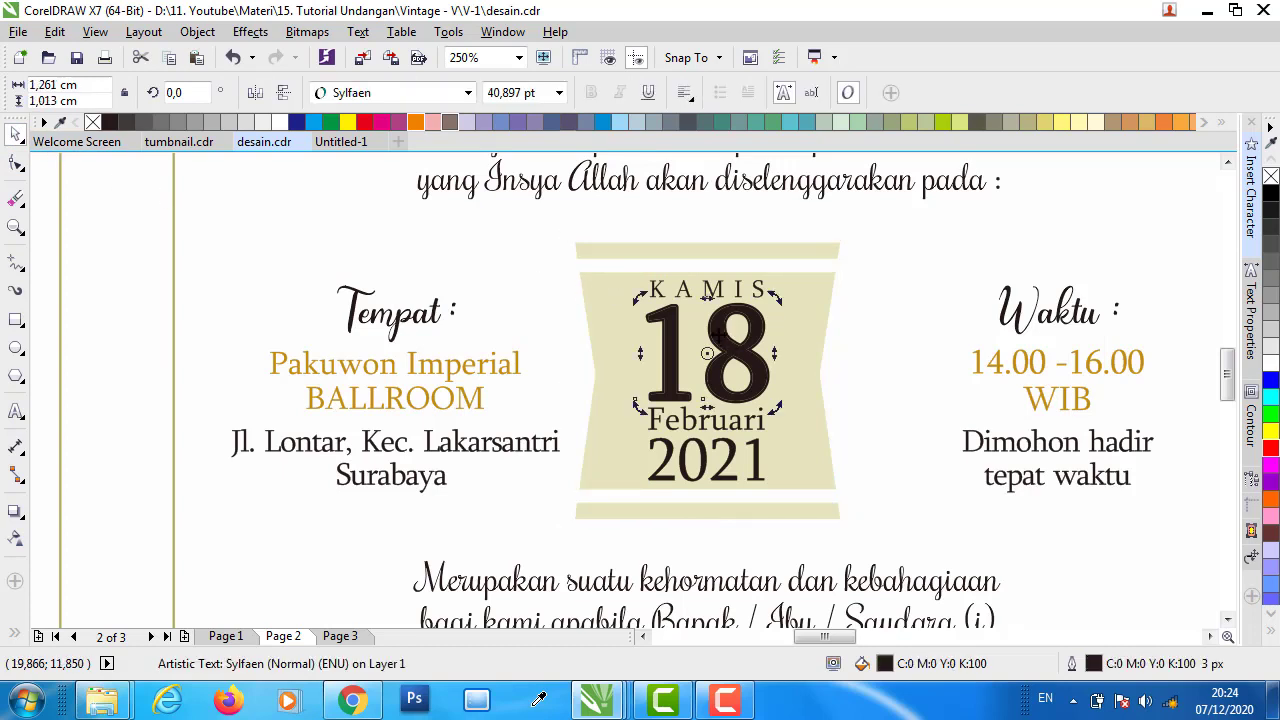
left_click_drag(706, 340, 788, 325)
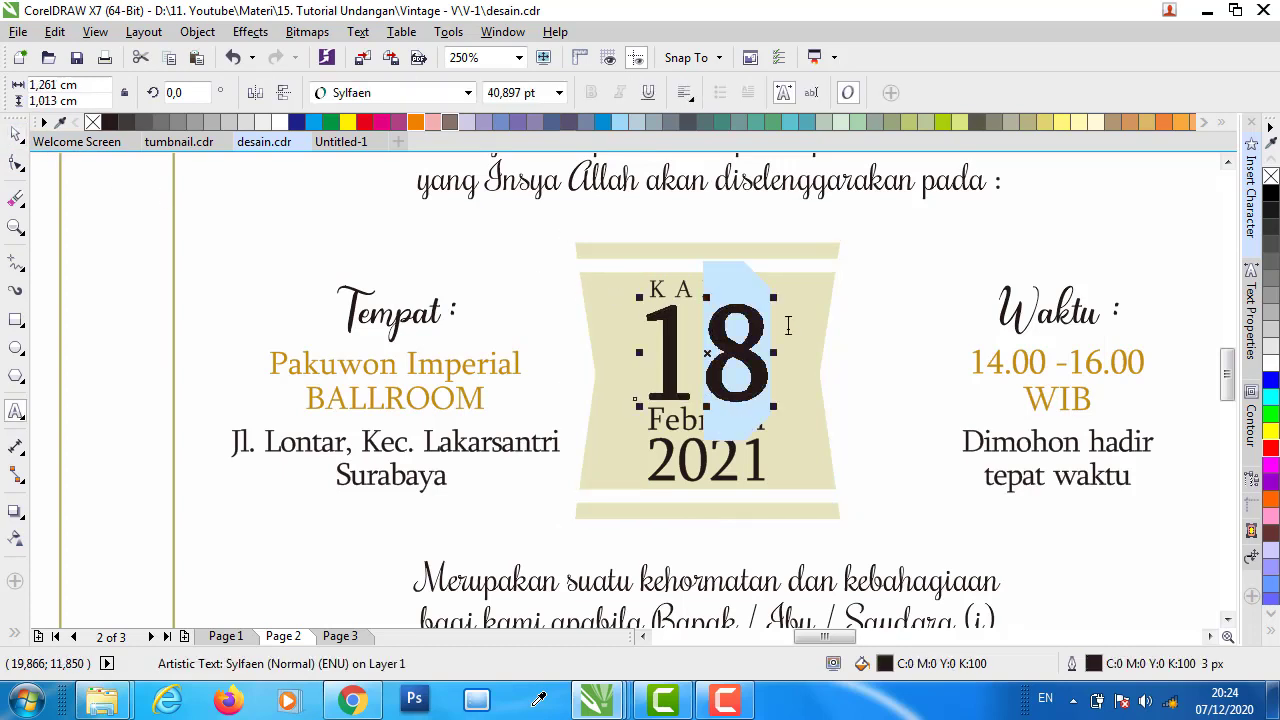
type("9")
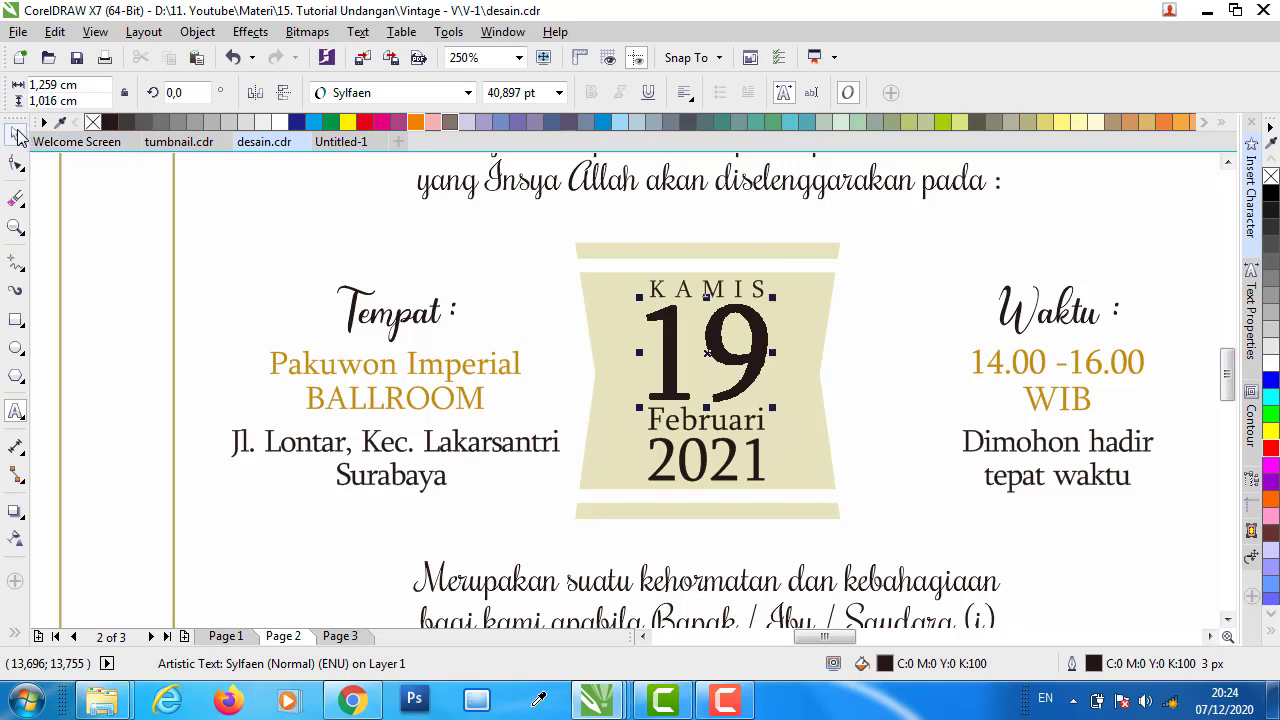
left_click(16, 133)
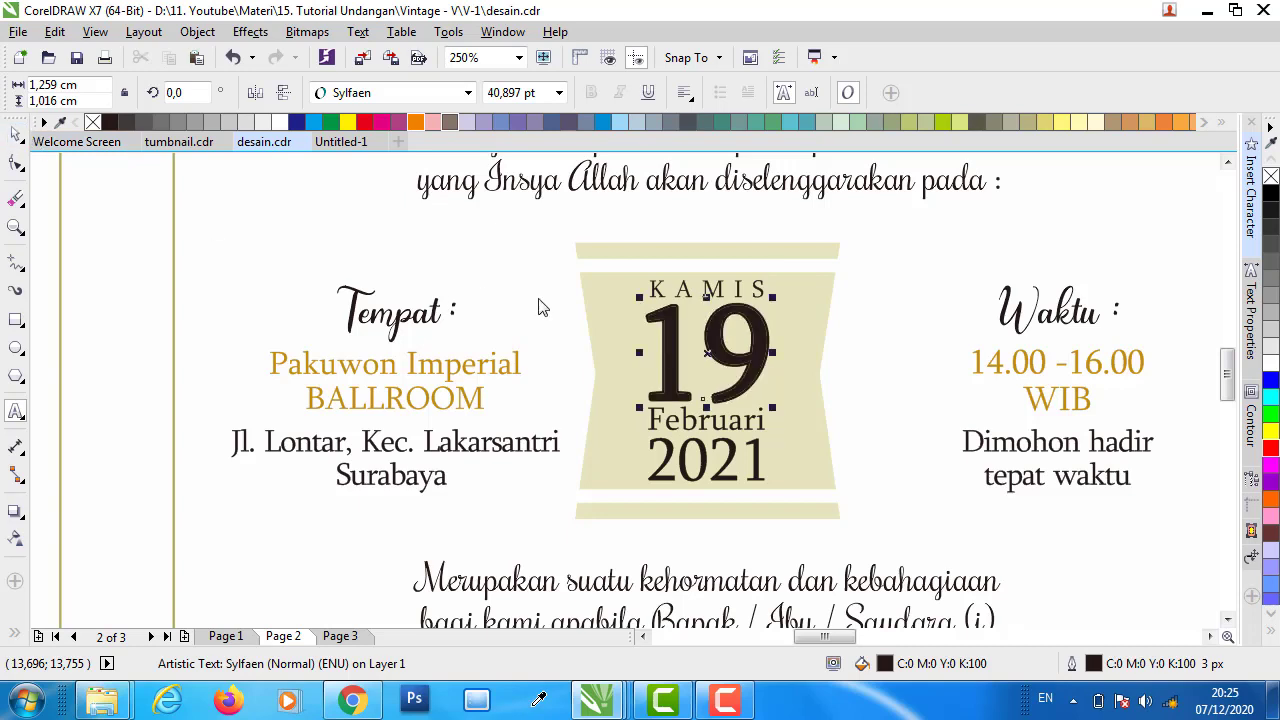
- Check the Waktu time text and the couple's names text without changing them
left_click(1043, 324)
double_click(1045, 368)
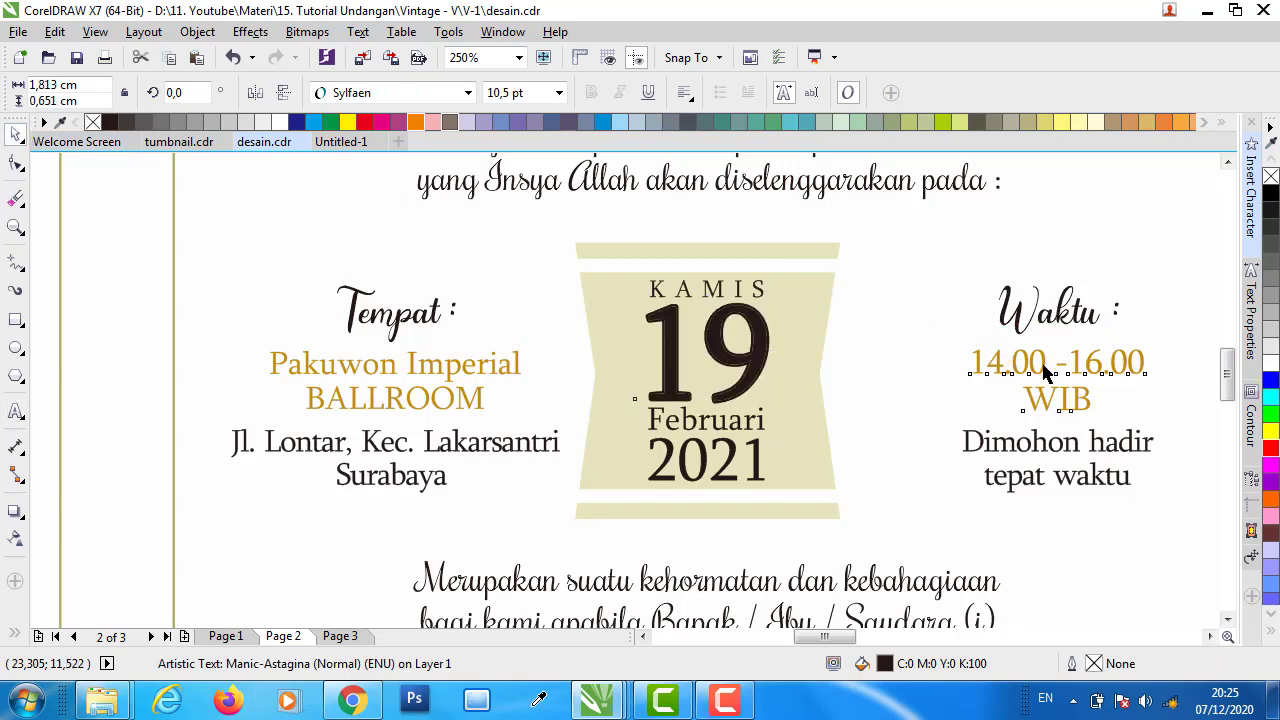
left_click(14, 138)
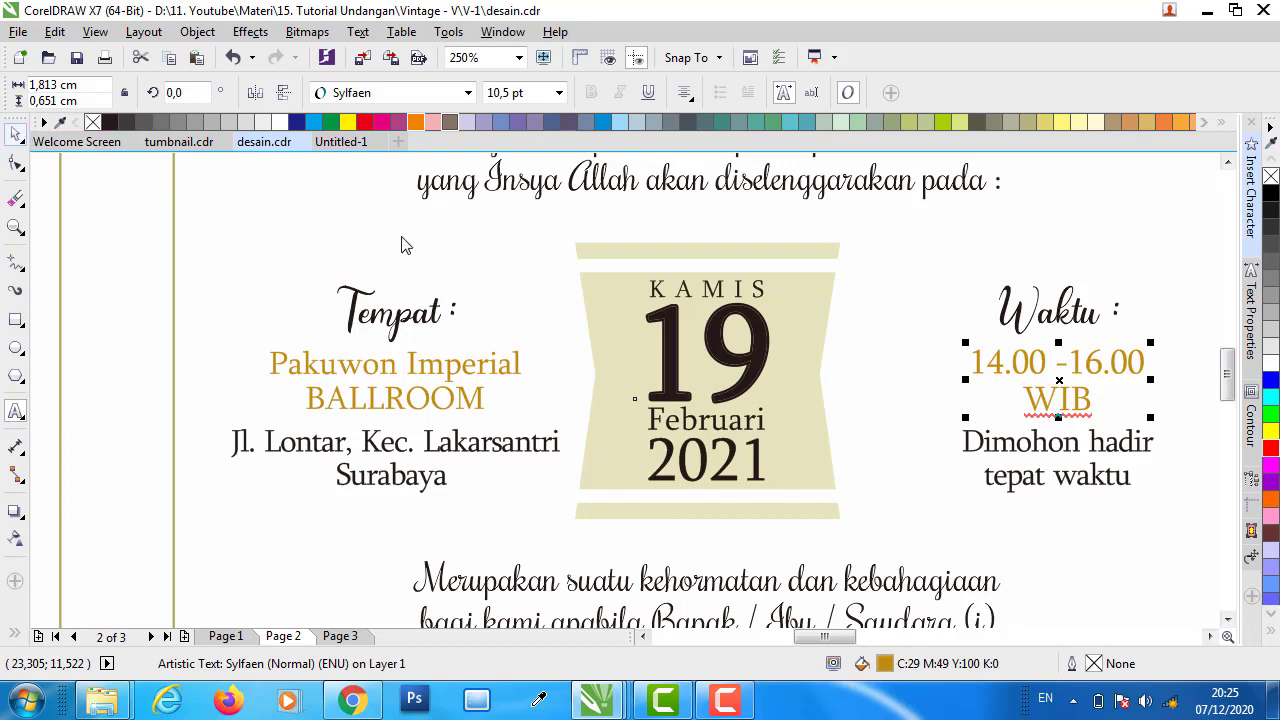
scroll(521, 290, "down", 1)
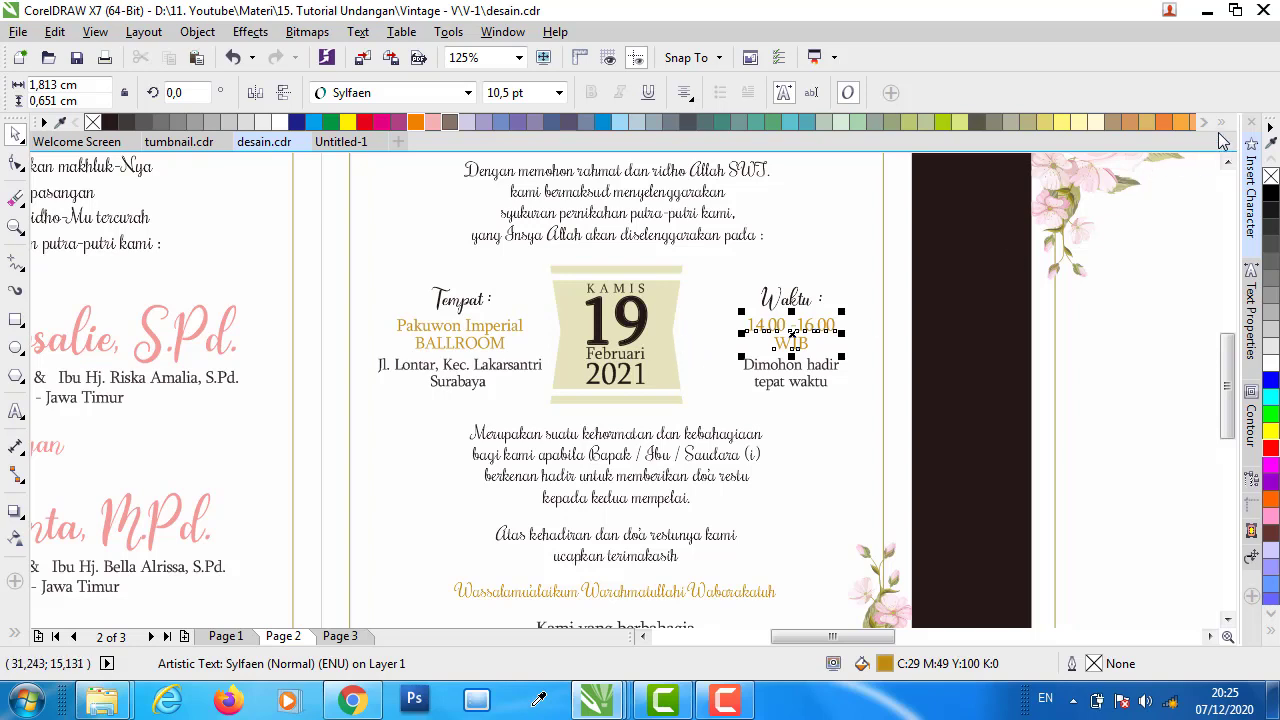
left_click(845, 402)
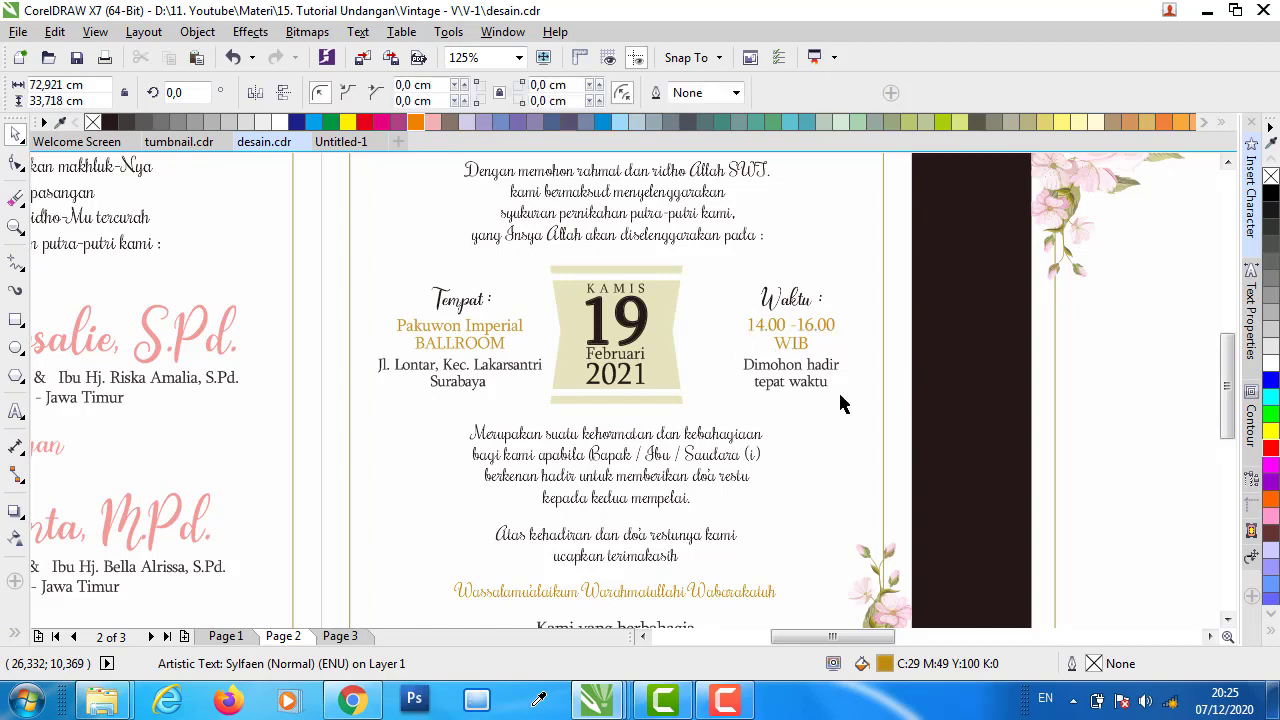
scroll(645, 382, "down", 3)
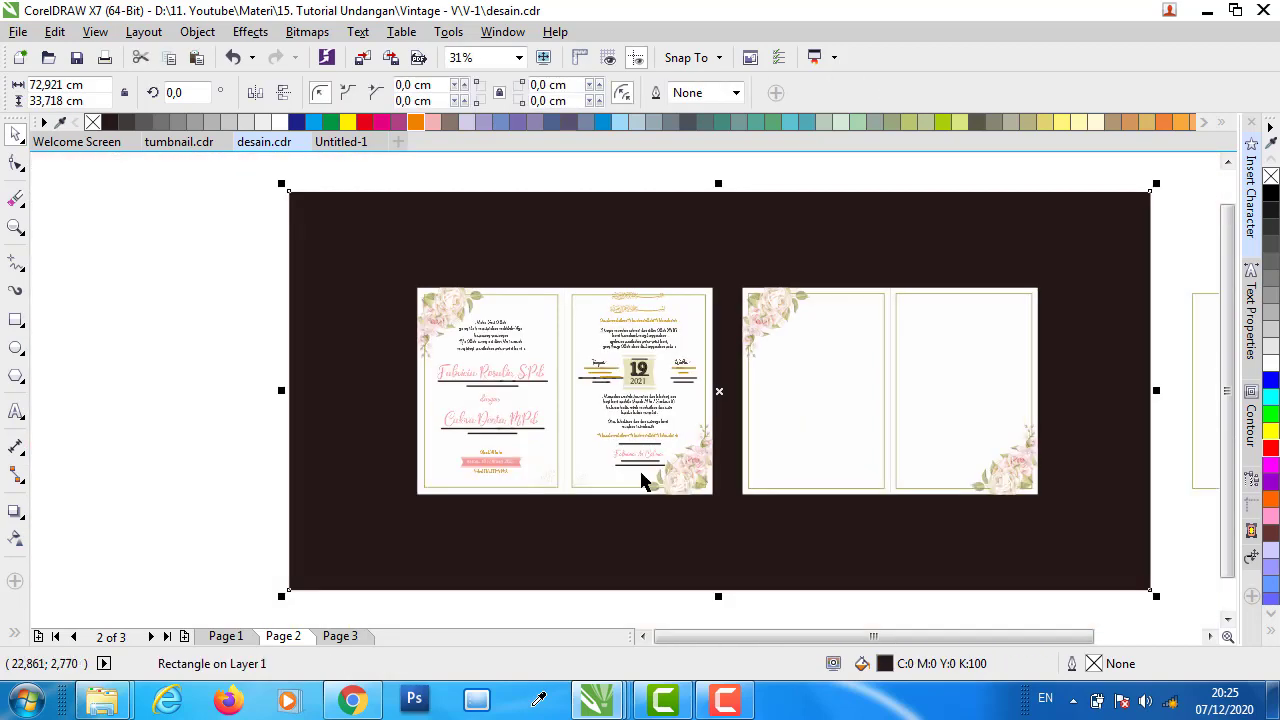
scroll(643, 480, "up", 3)
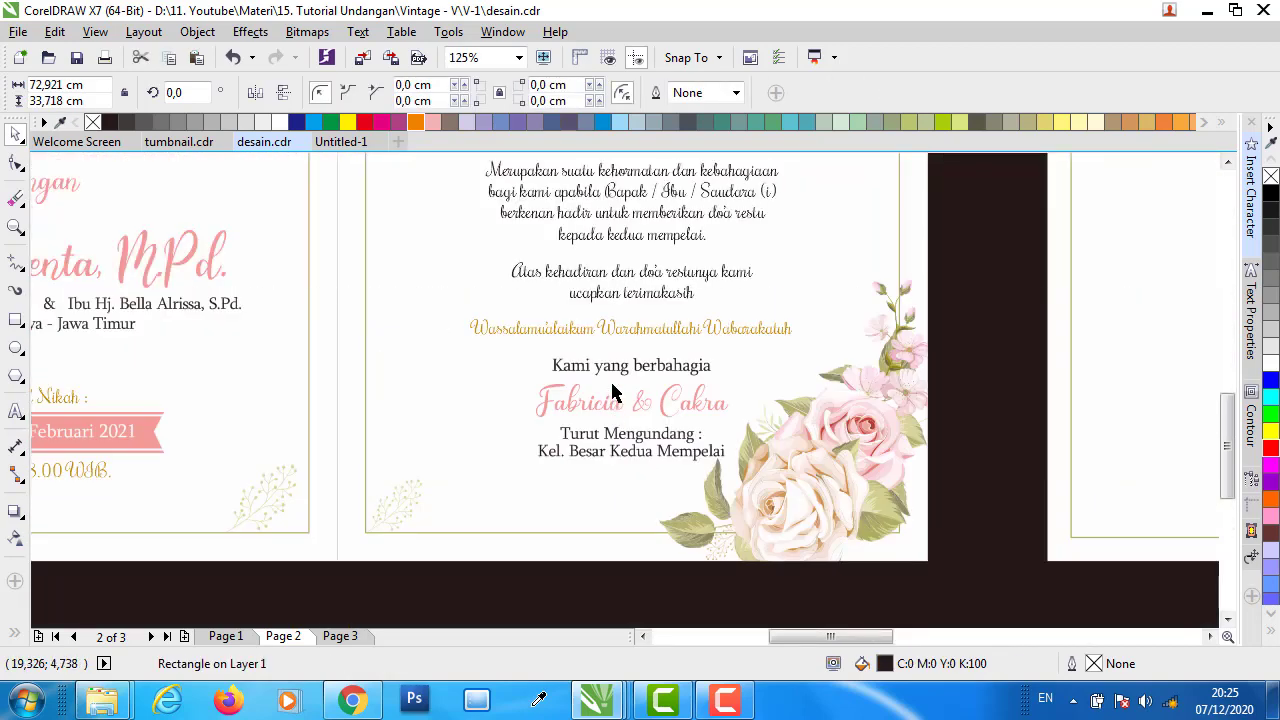
left_click(592, 414)
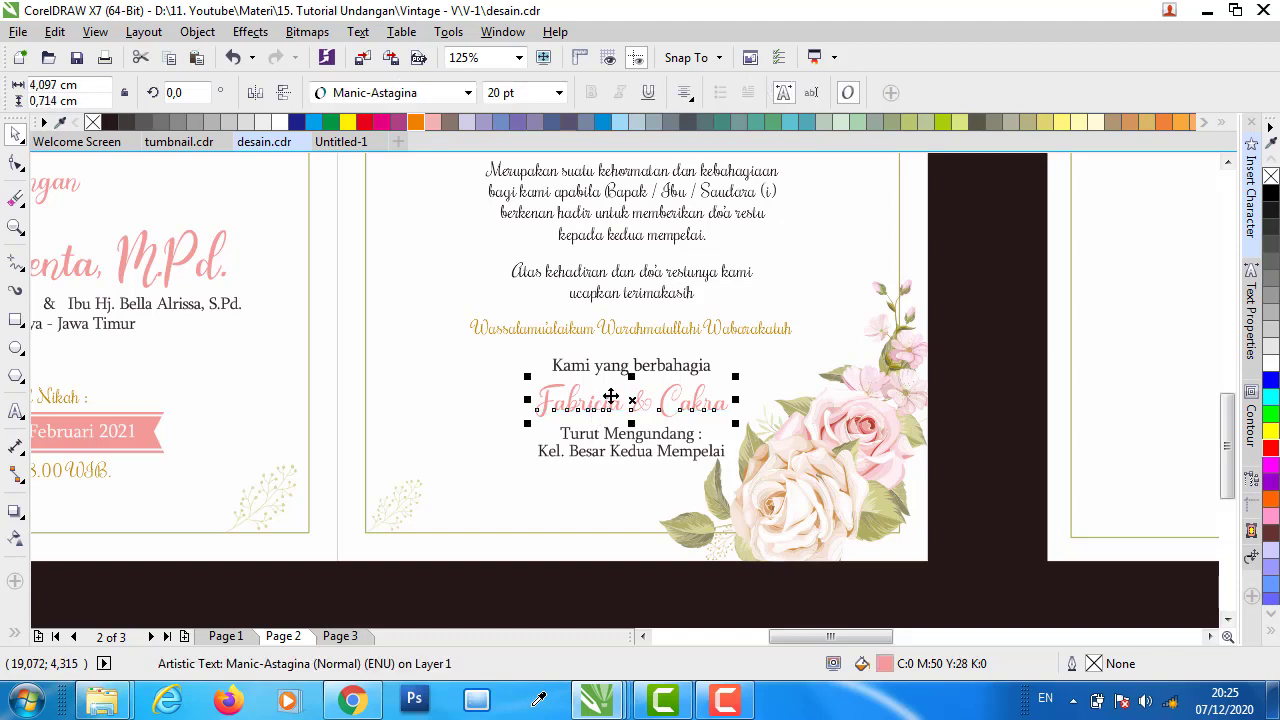
left_click(988, 406)
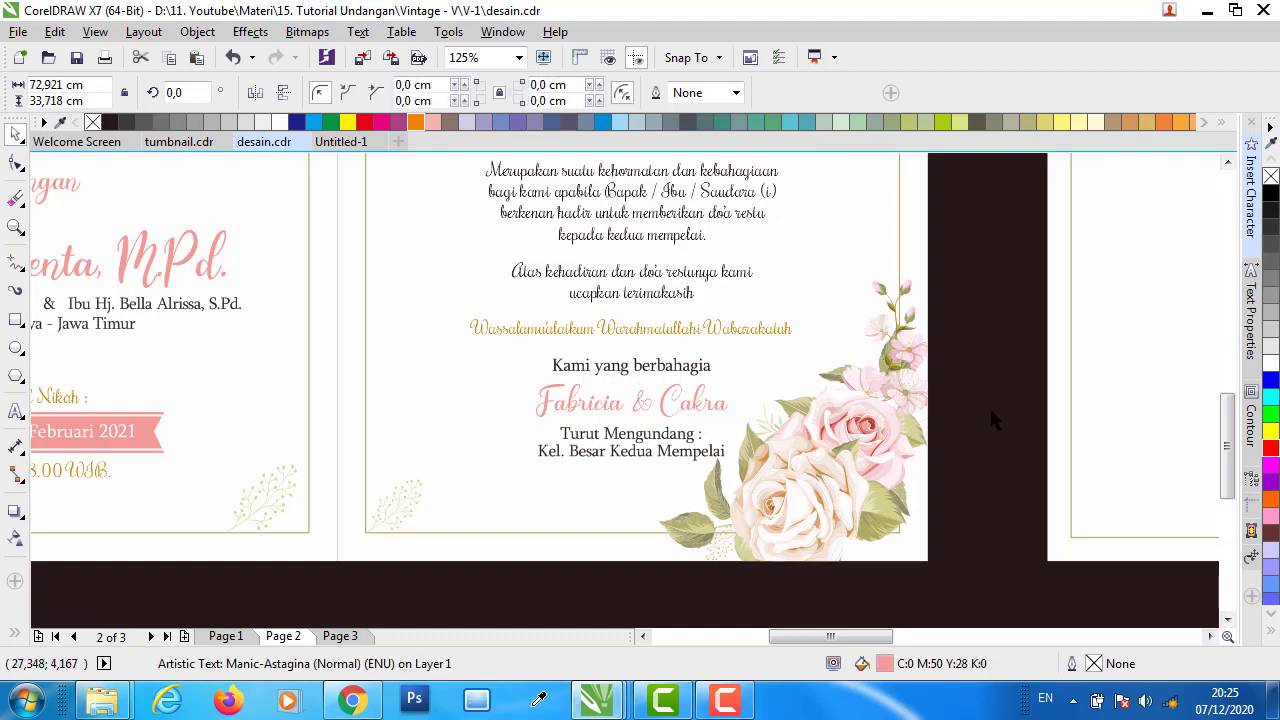
left_click(640, 403)
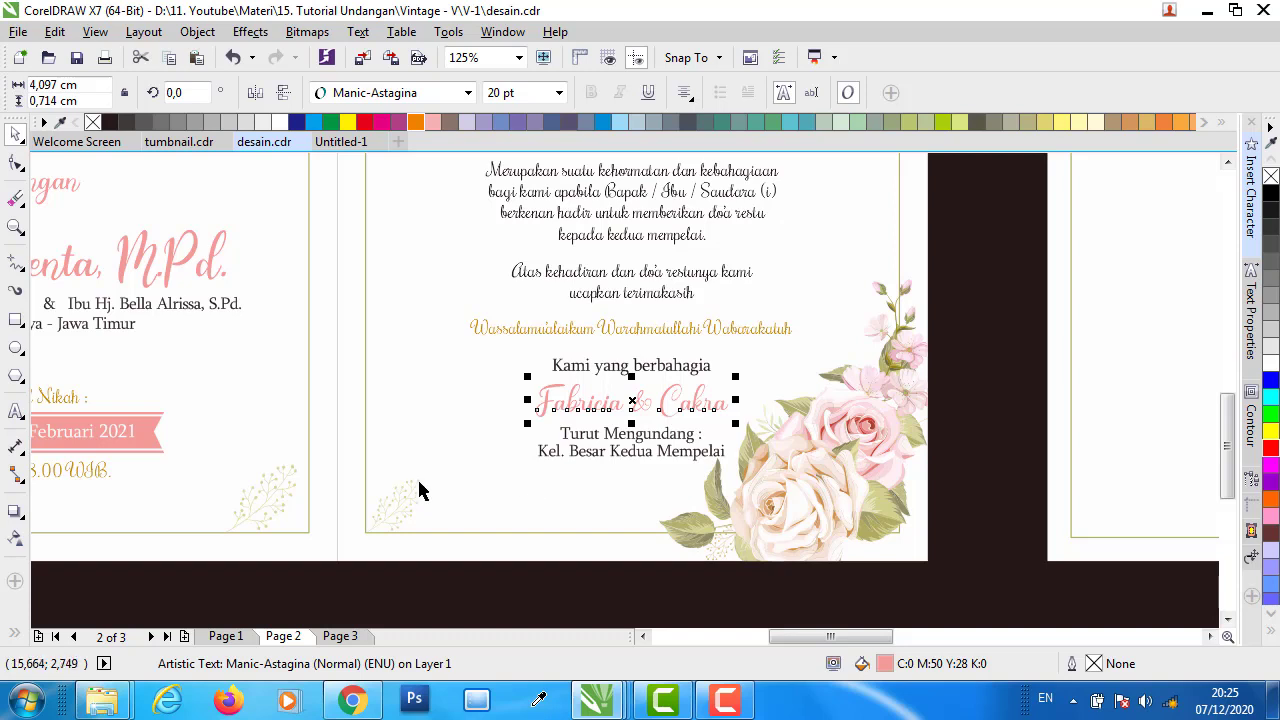
left_click(982, 426)
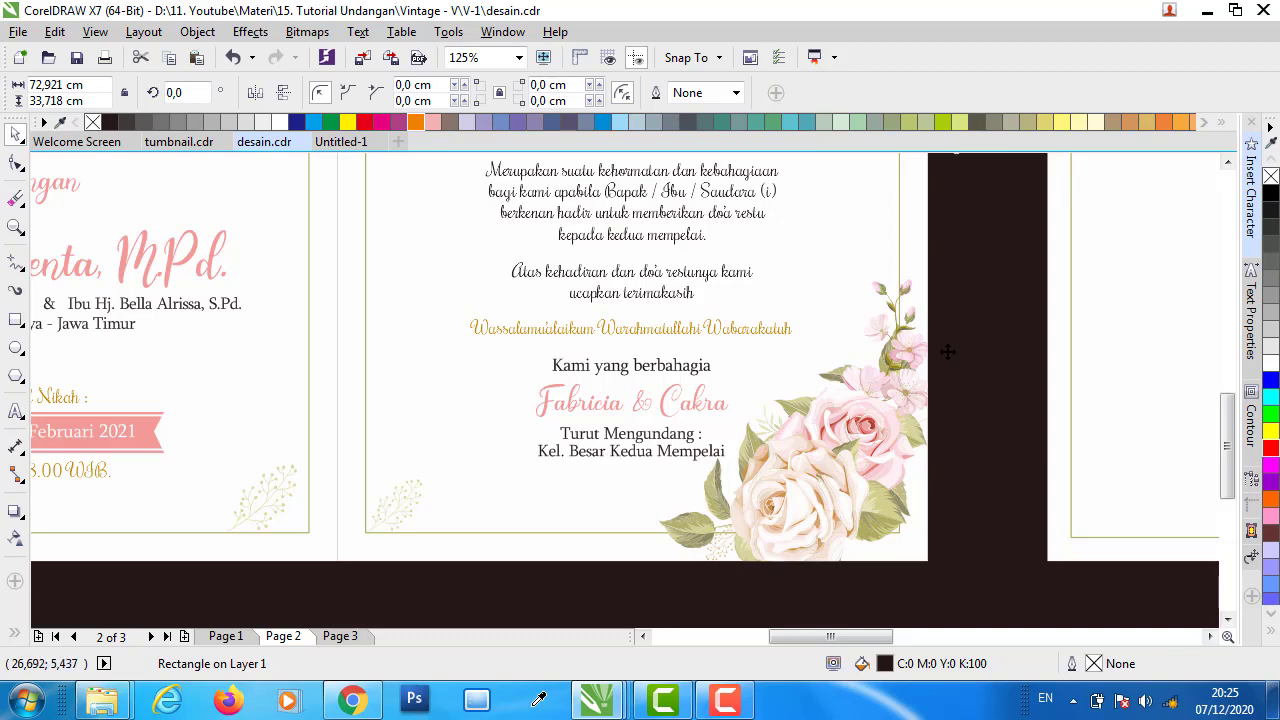
- On Page 1, delete the dark background rectangle and select all remaining objects
scroll(632, 410, "down", 2)
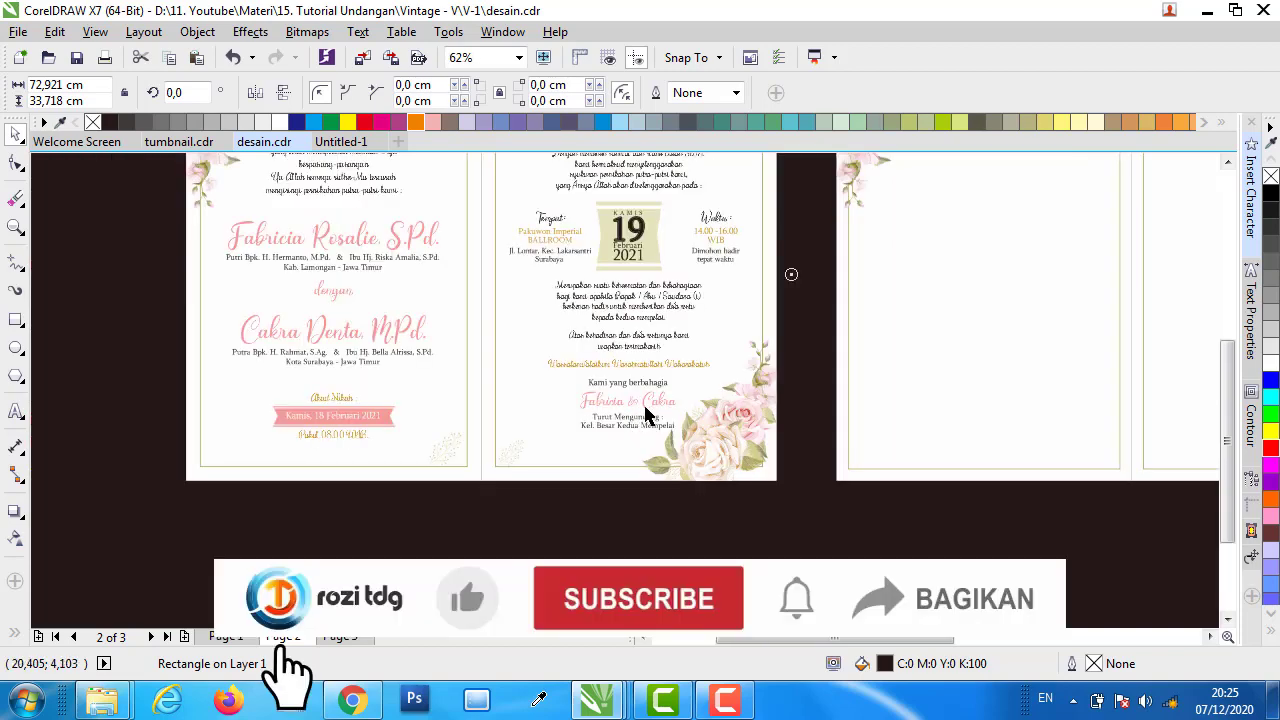
scroll(663, 393, "down", 2)
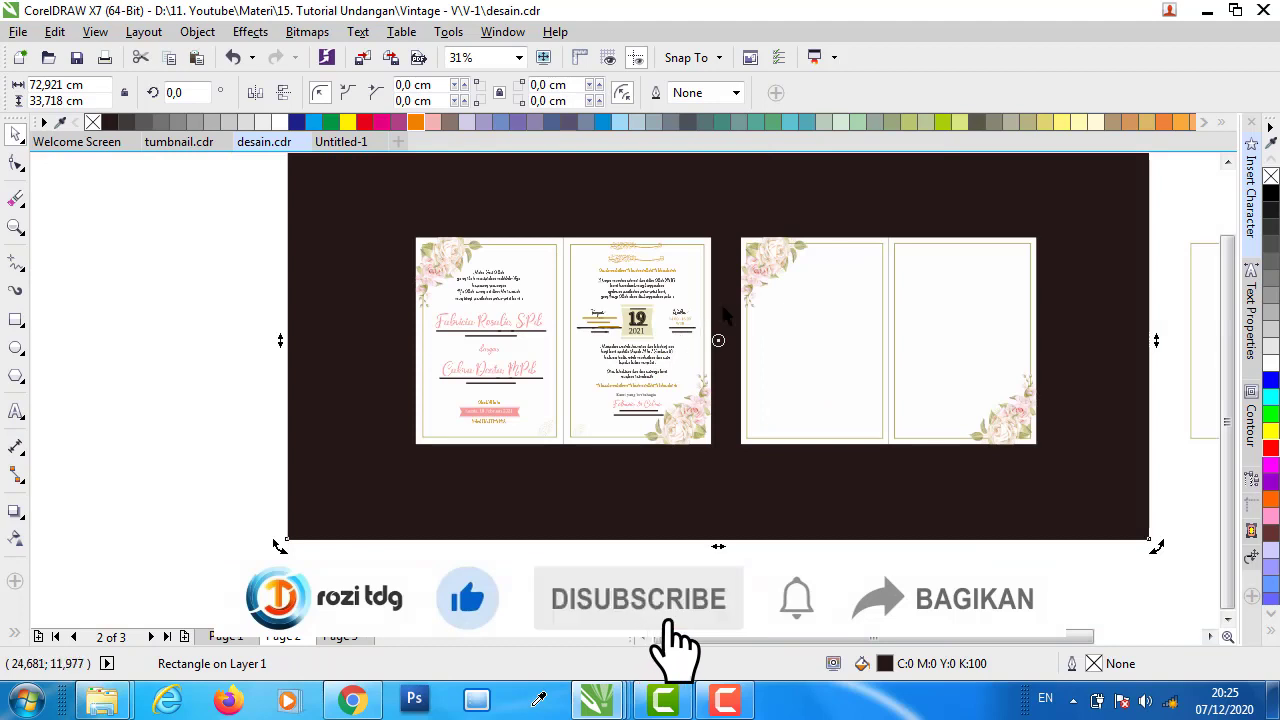
scroll(678, 259, "up", 1)
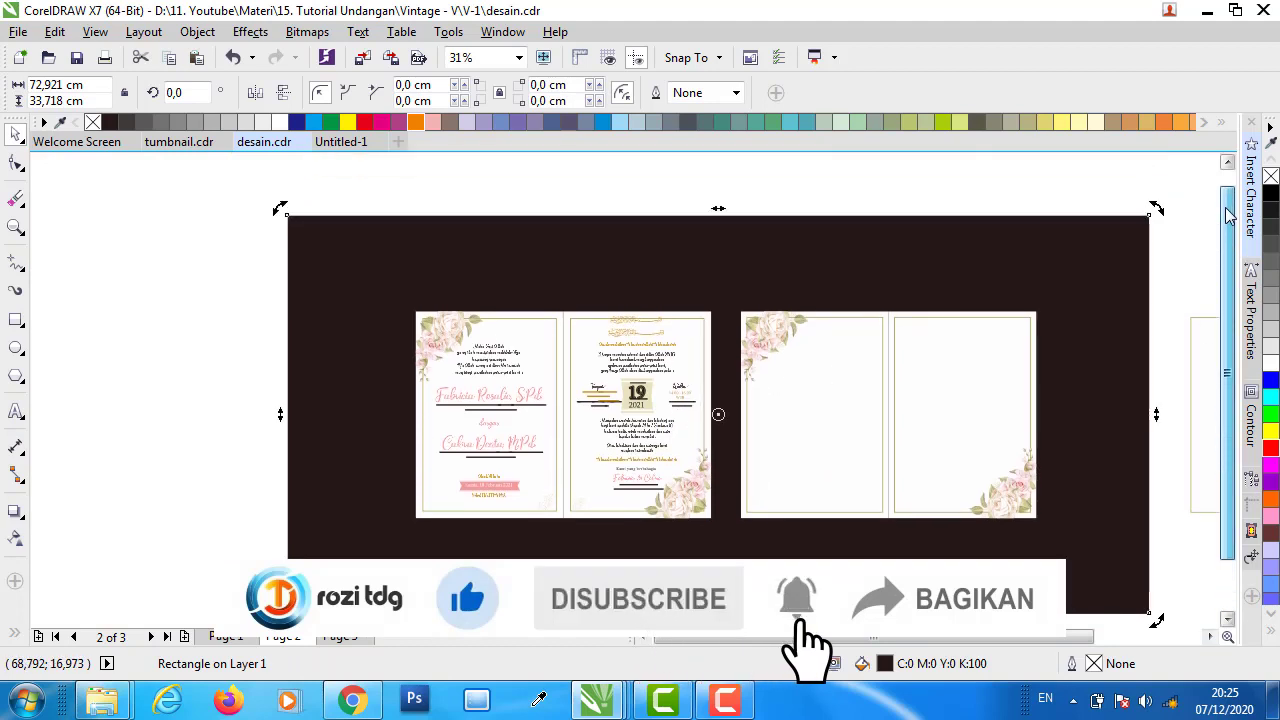
left_click(140, 272)
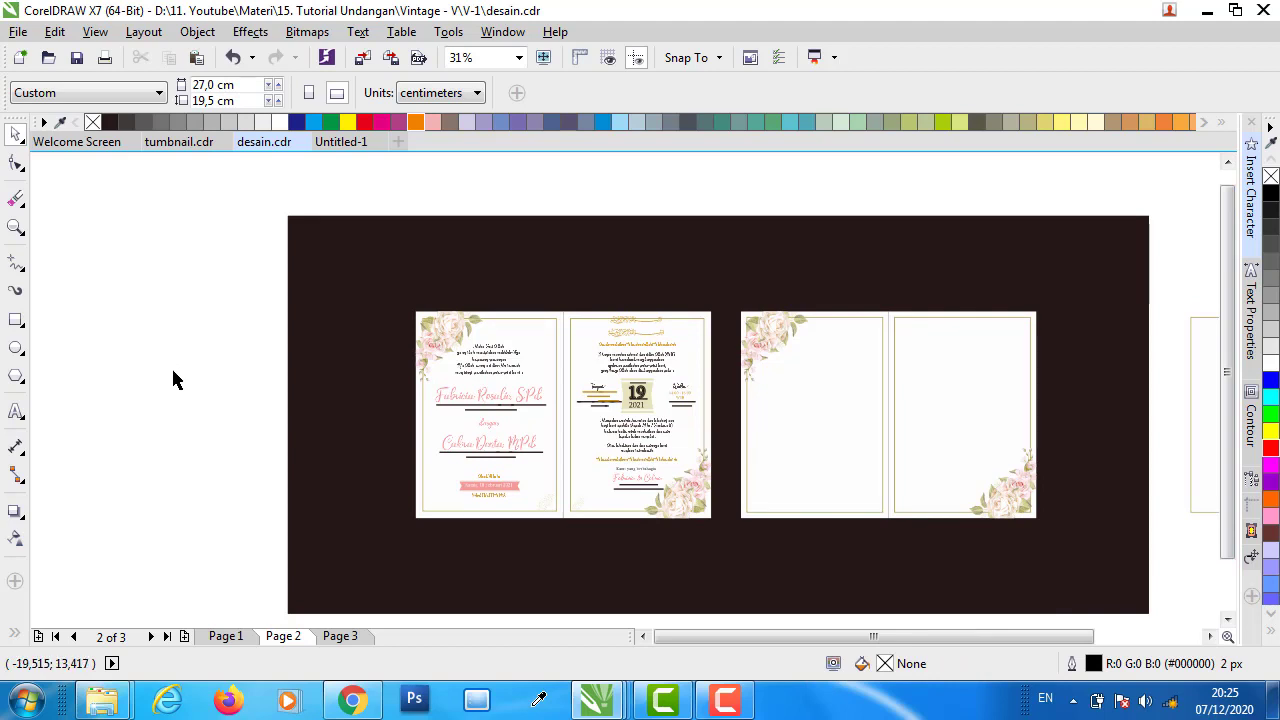
left_click(236, 637)
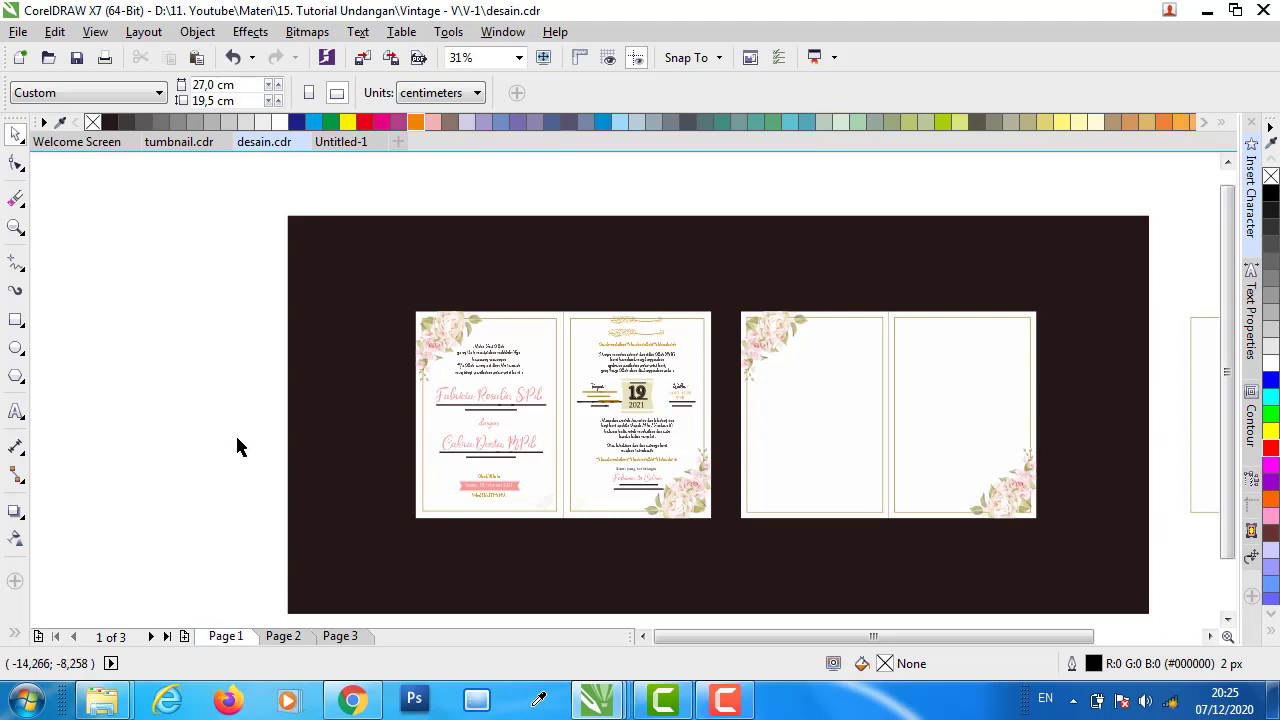
left_click(320, 443)
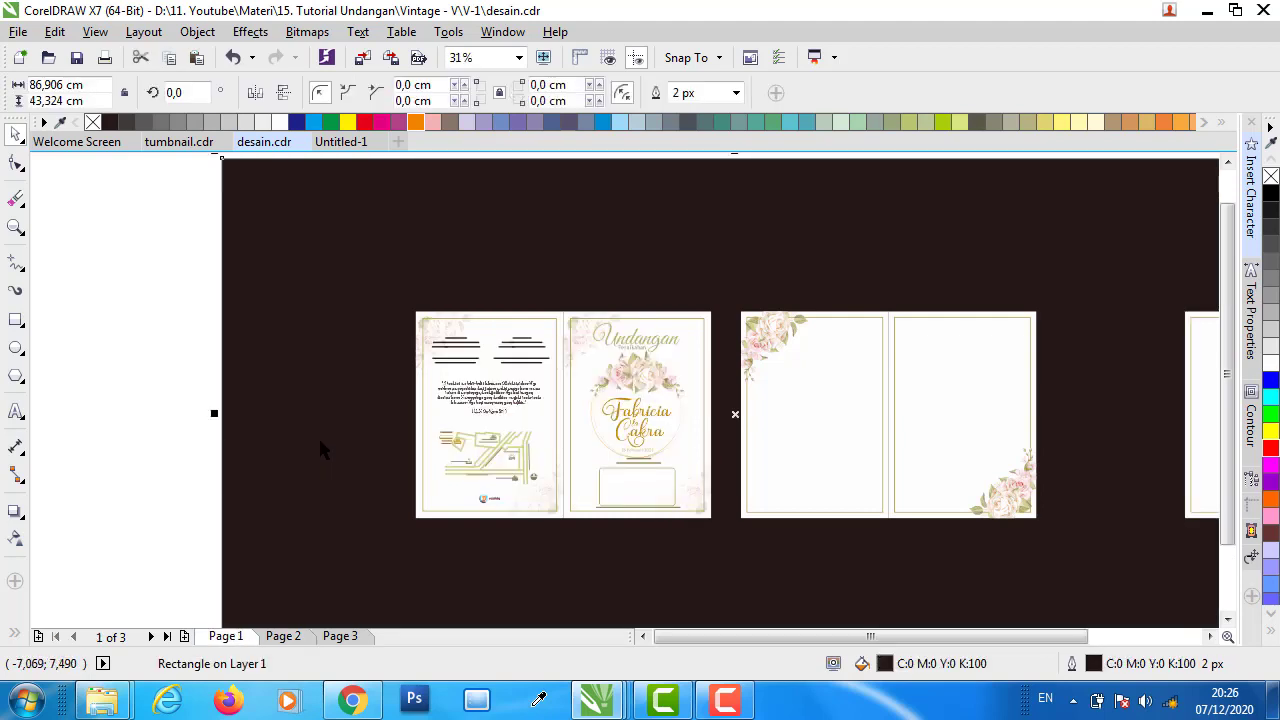
key("Delete")
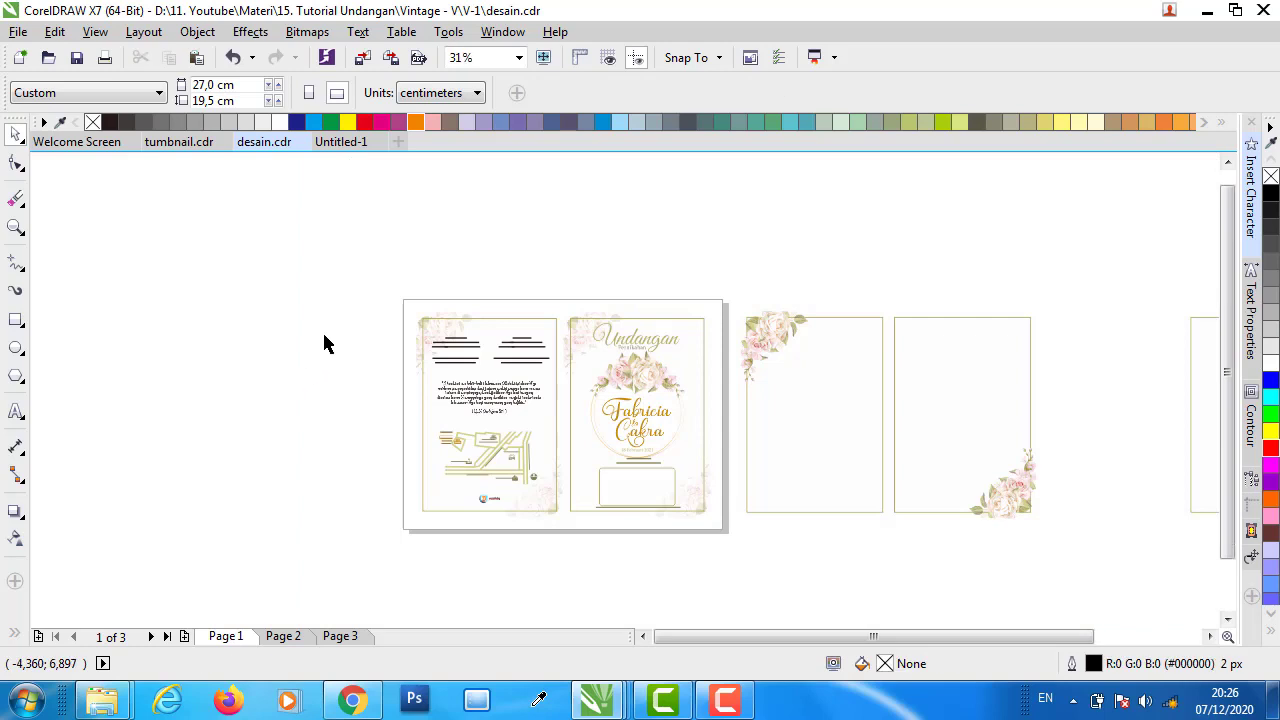
mouse_move(326, 274)
left_mouse_down()
mouse_move(706, 604)
mouse_move(737, 551)
left_mouse_up()
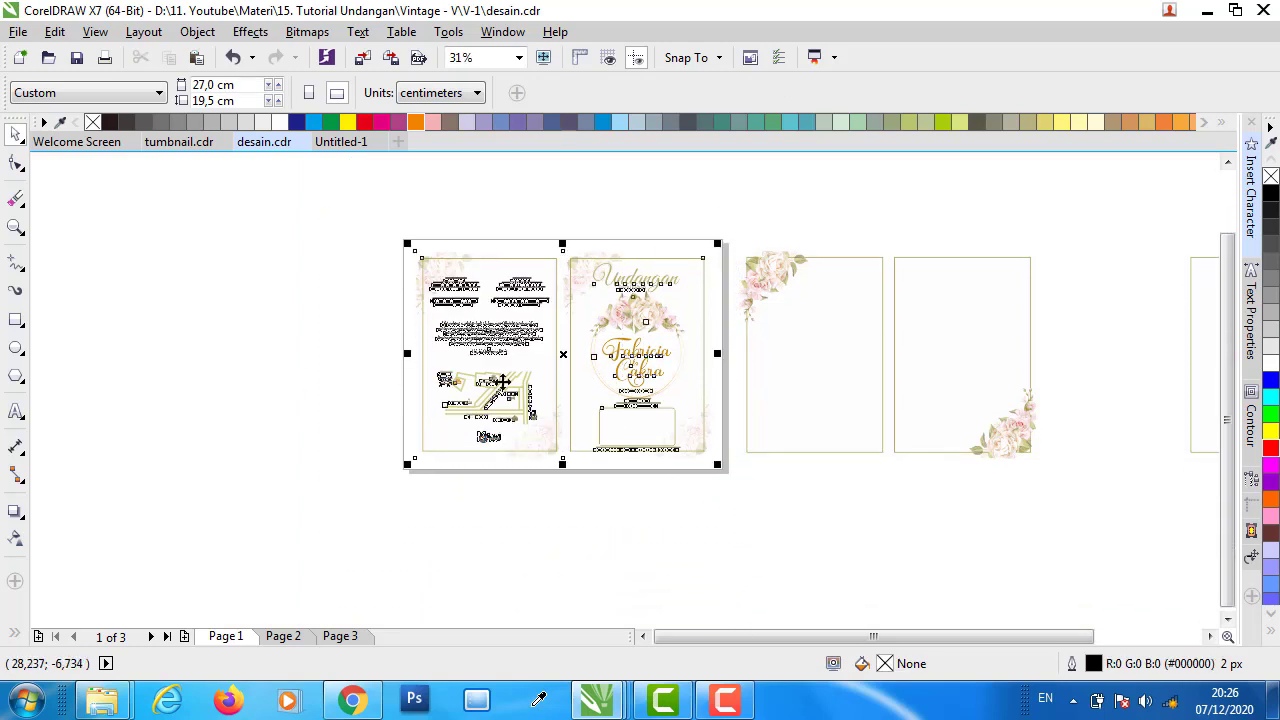
- Export the design as 'contoh ekspor' with Save as type JPG - JPEG Bitmaps
left_click(278, 300)
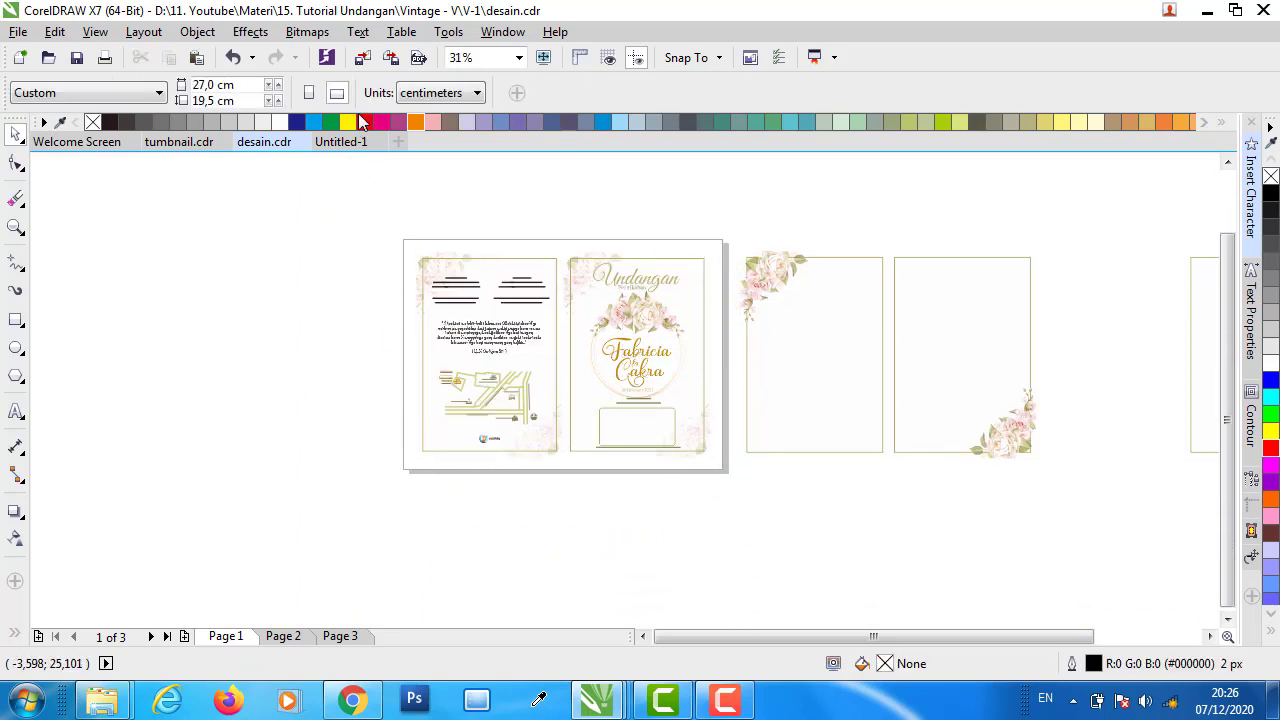
left_click(391, 60)
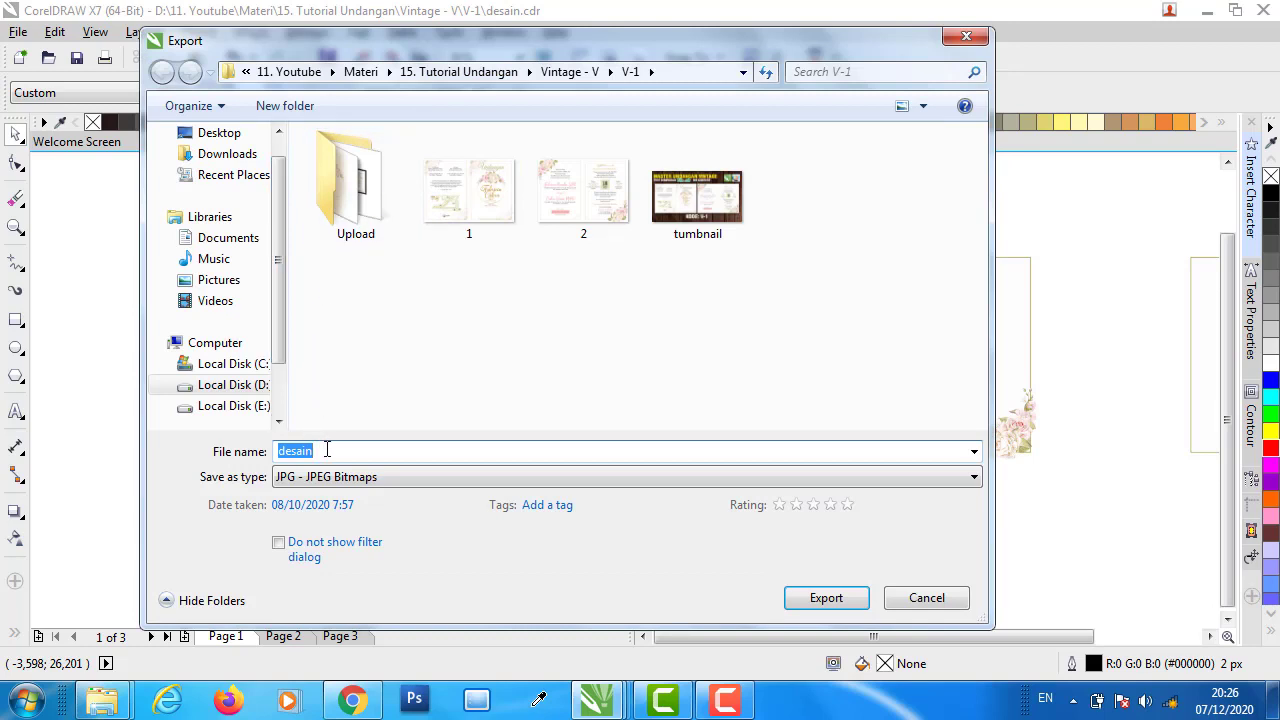
type("contoh eksport")
left_click(491, 480)
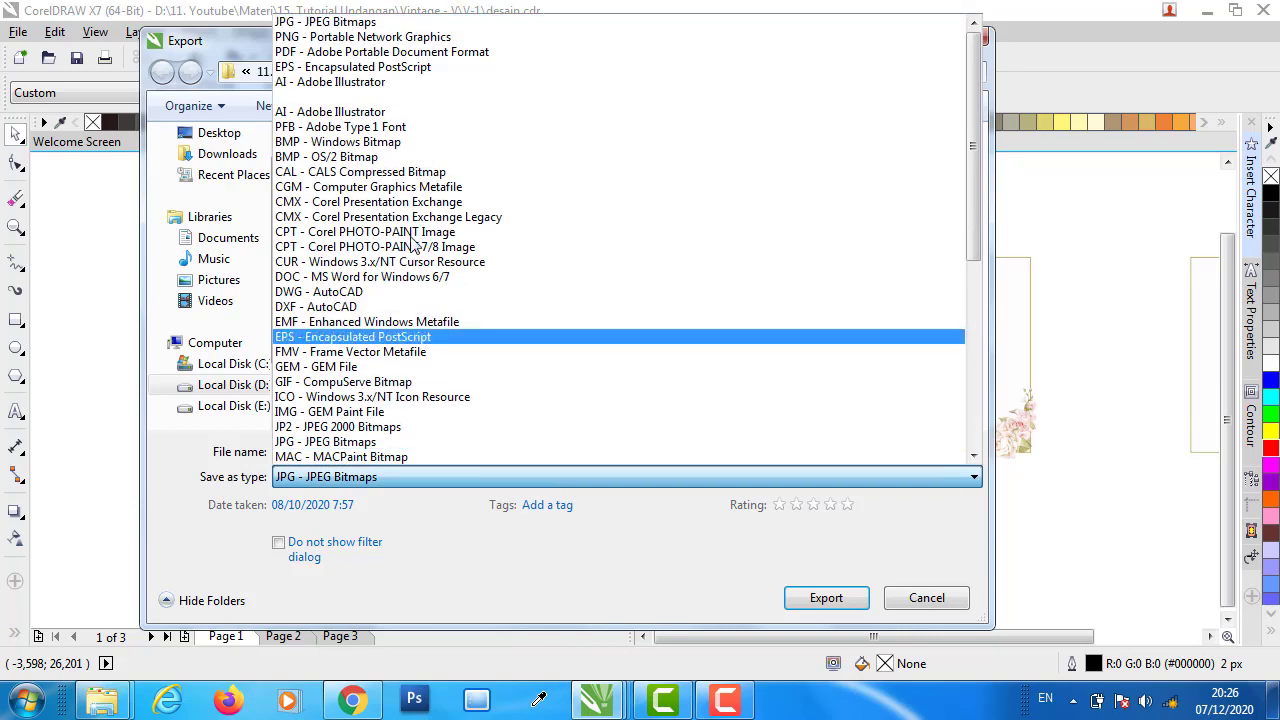
left_click(422, 23)
left_click(824, 598)
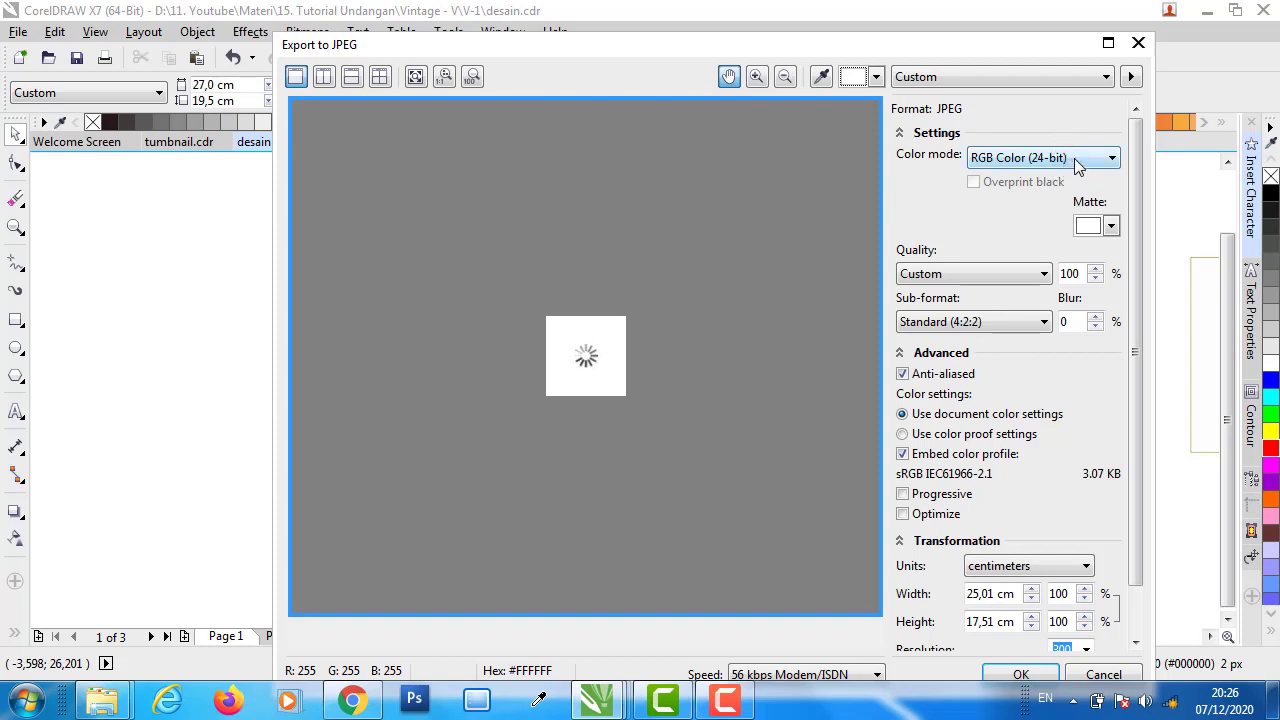
- Set the JPEG export to CMYK Color (32-bit) at 300 resolution and confirm
left_click(1068, 163)
left_click(1000, 207)
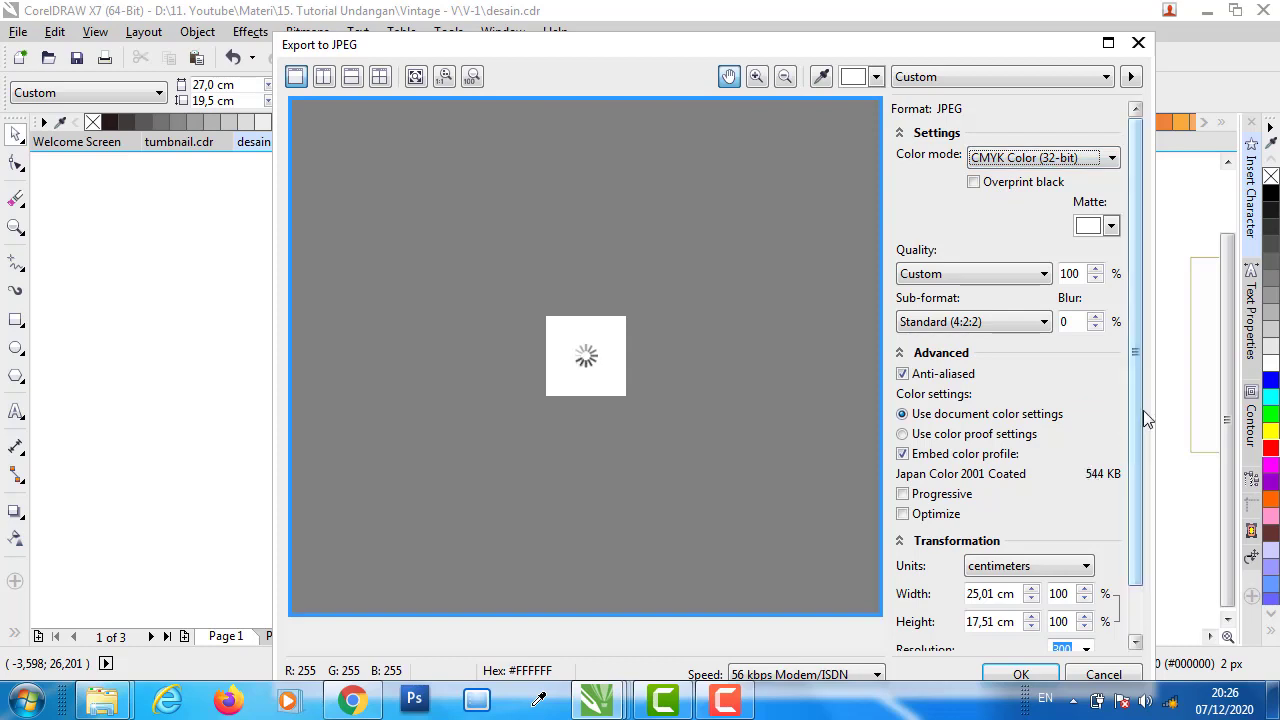
left_click_drag(1134, 427, 1132, 505)
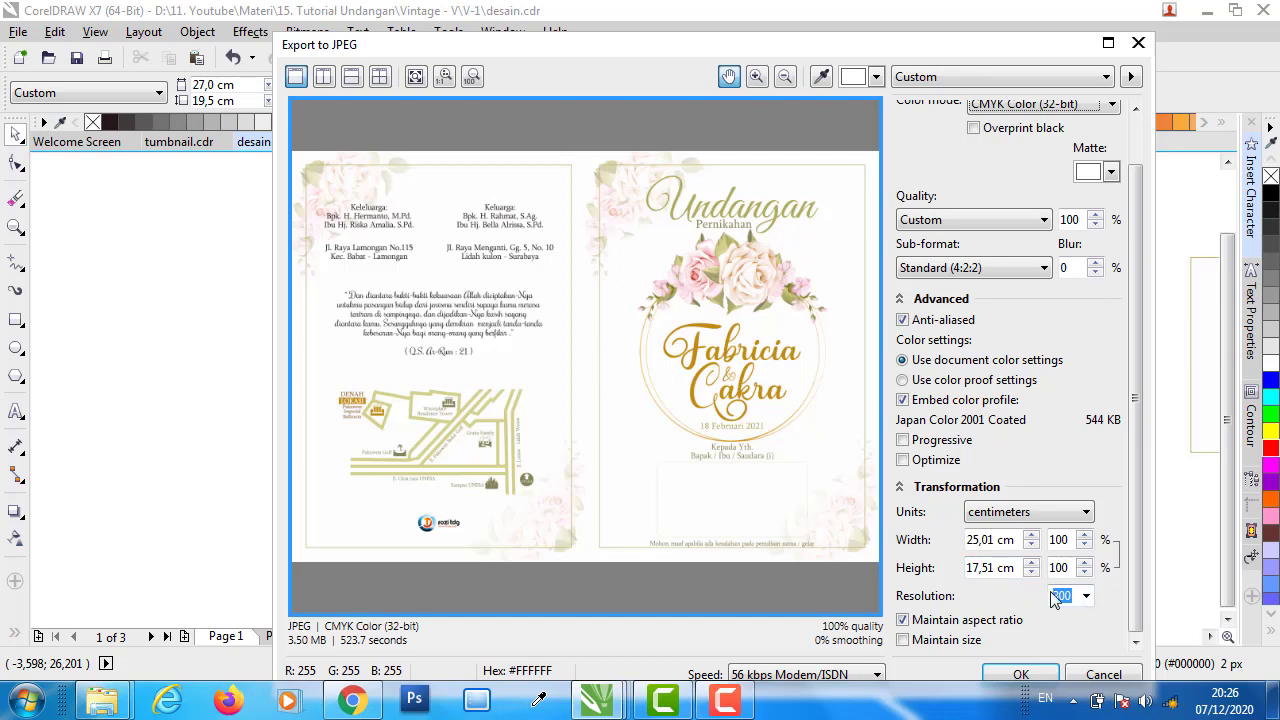
left_click(1087, 598)
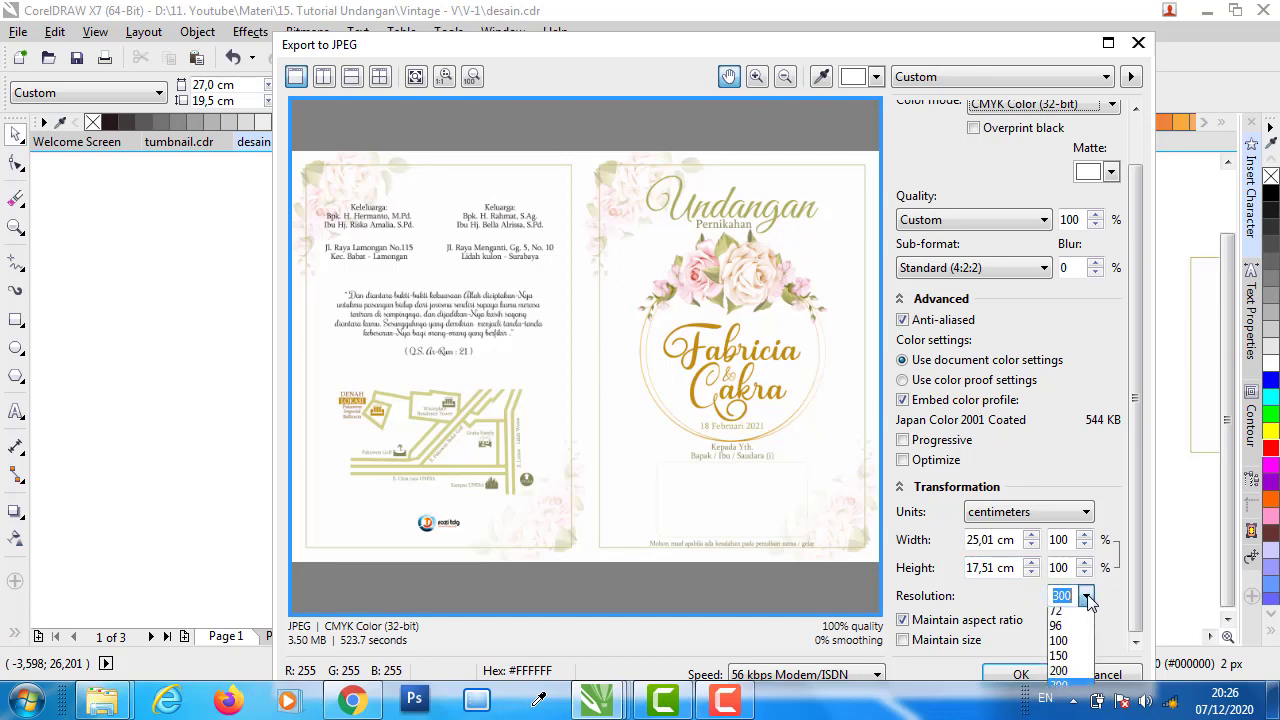
left_click(1064, 685)
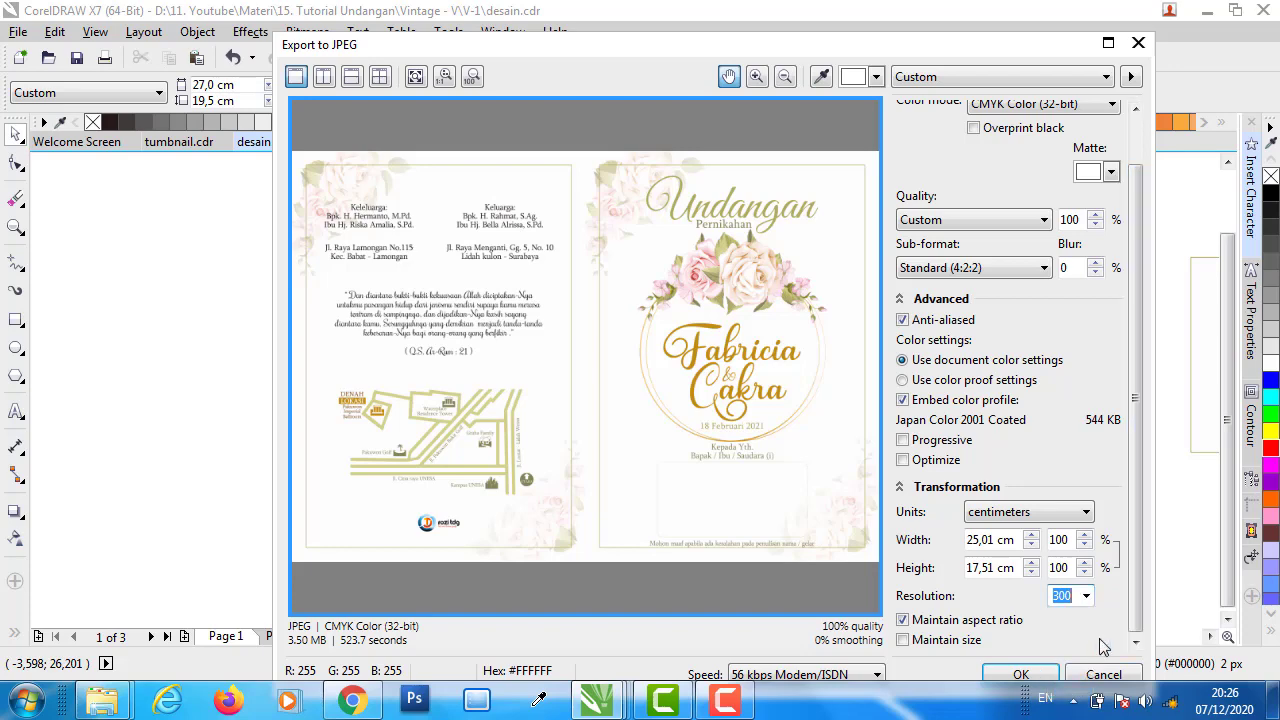
left_click(1043, 678)
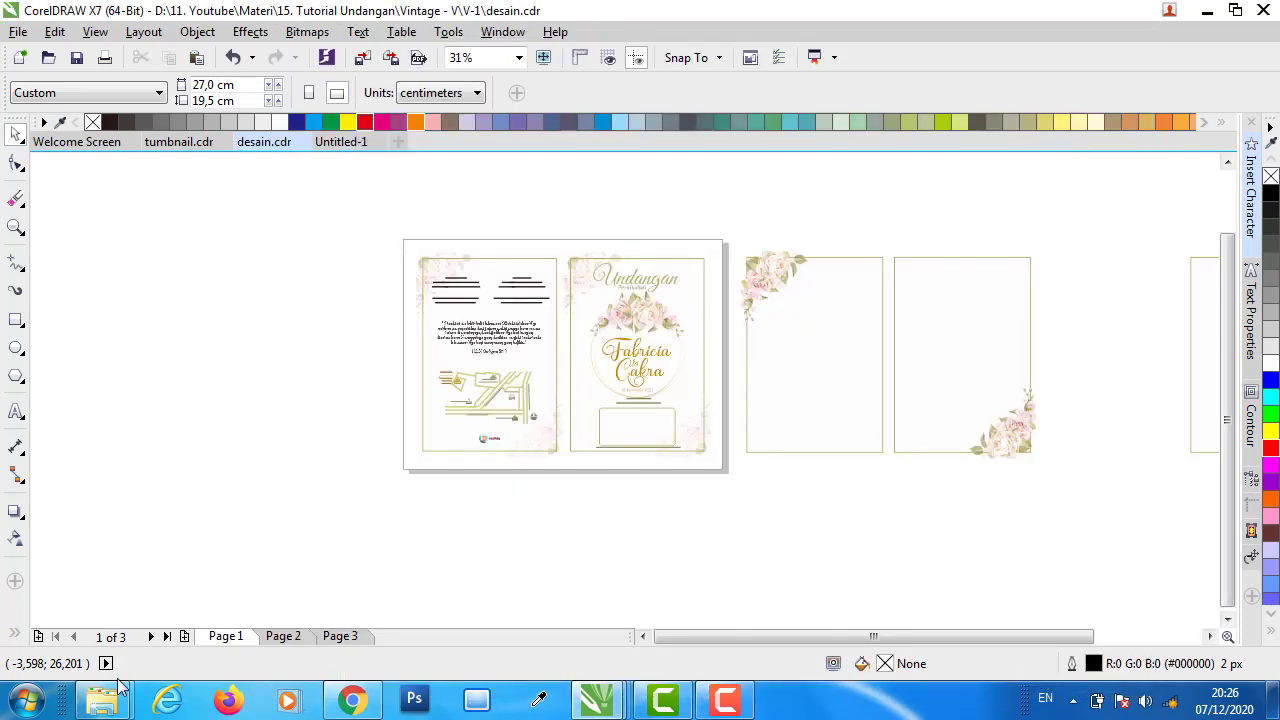
mouse_move(102, 699)
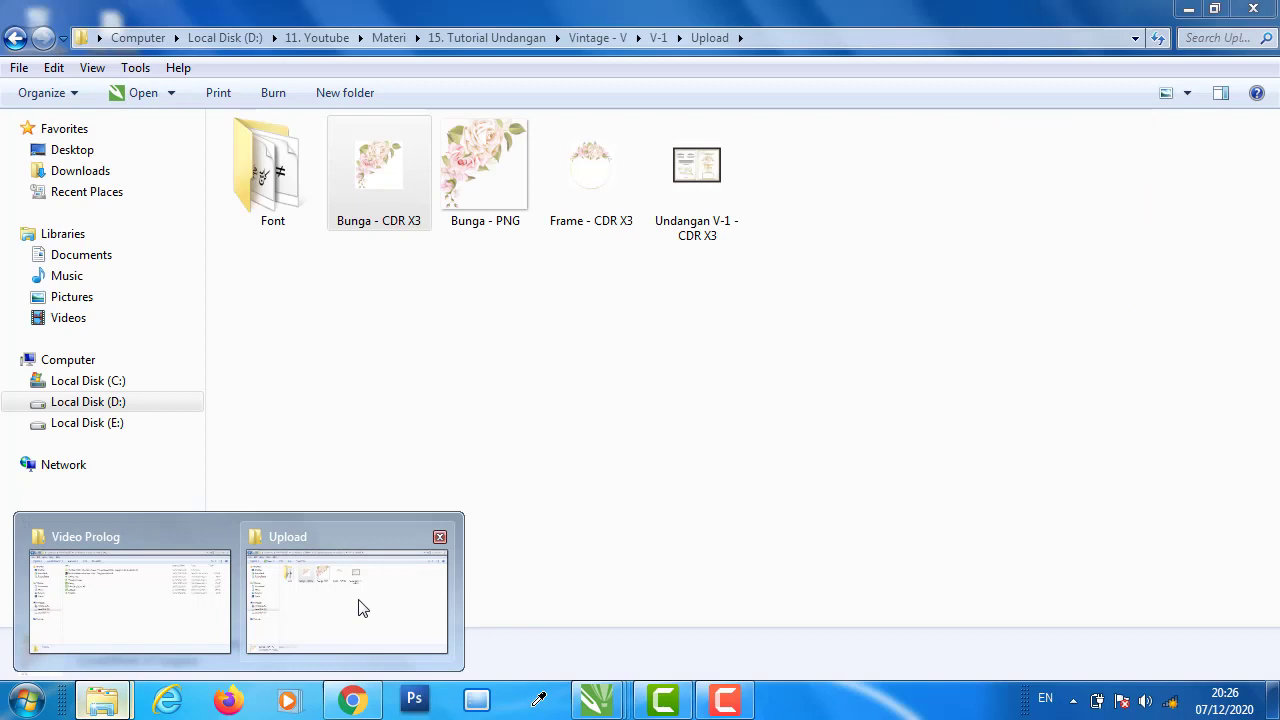
- Open the exported 'contoh eksport' image from the V-1 folder in Photo Viewer
left_click(357, 603)
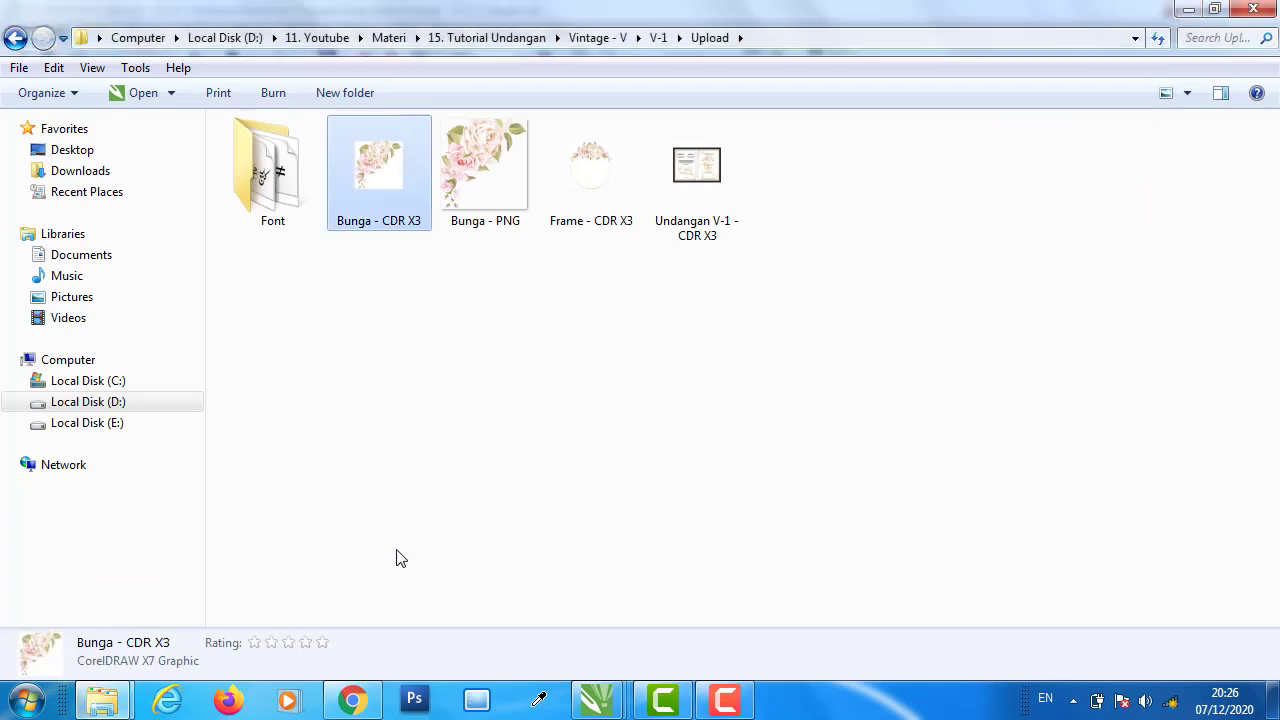
left_click(14, 39)
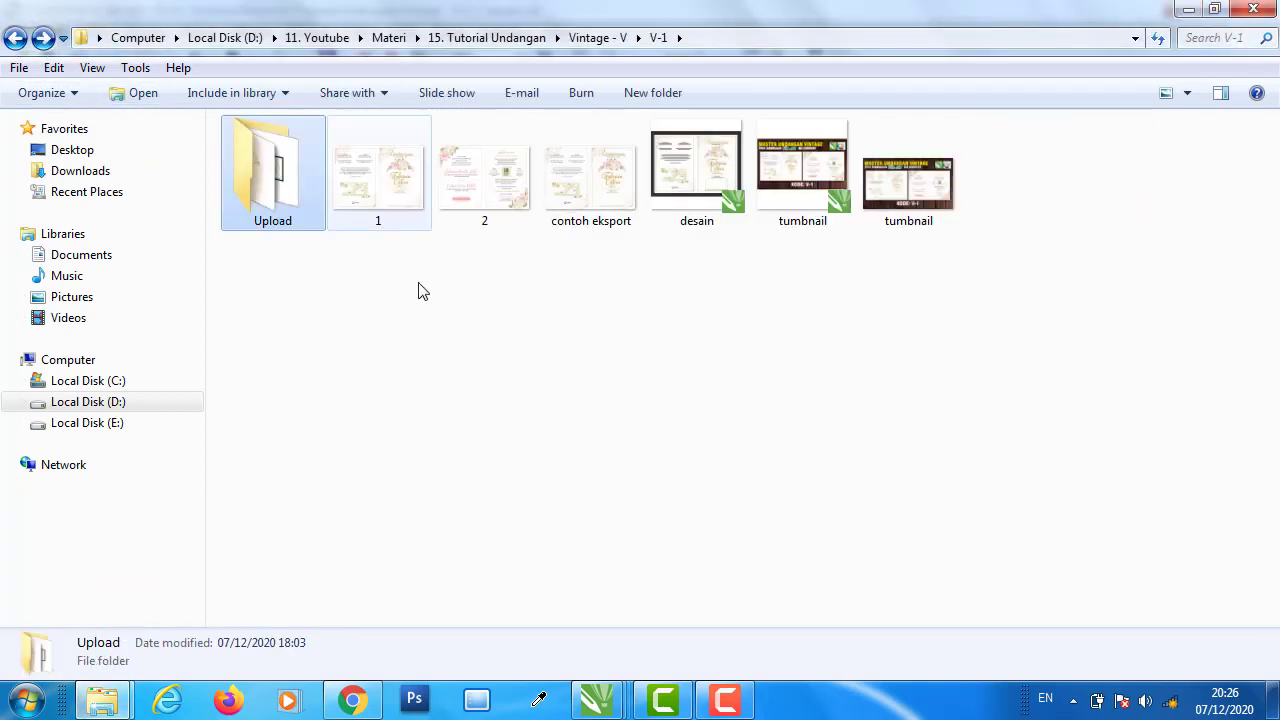
left_click(595, 196)
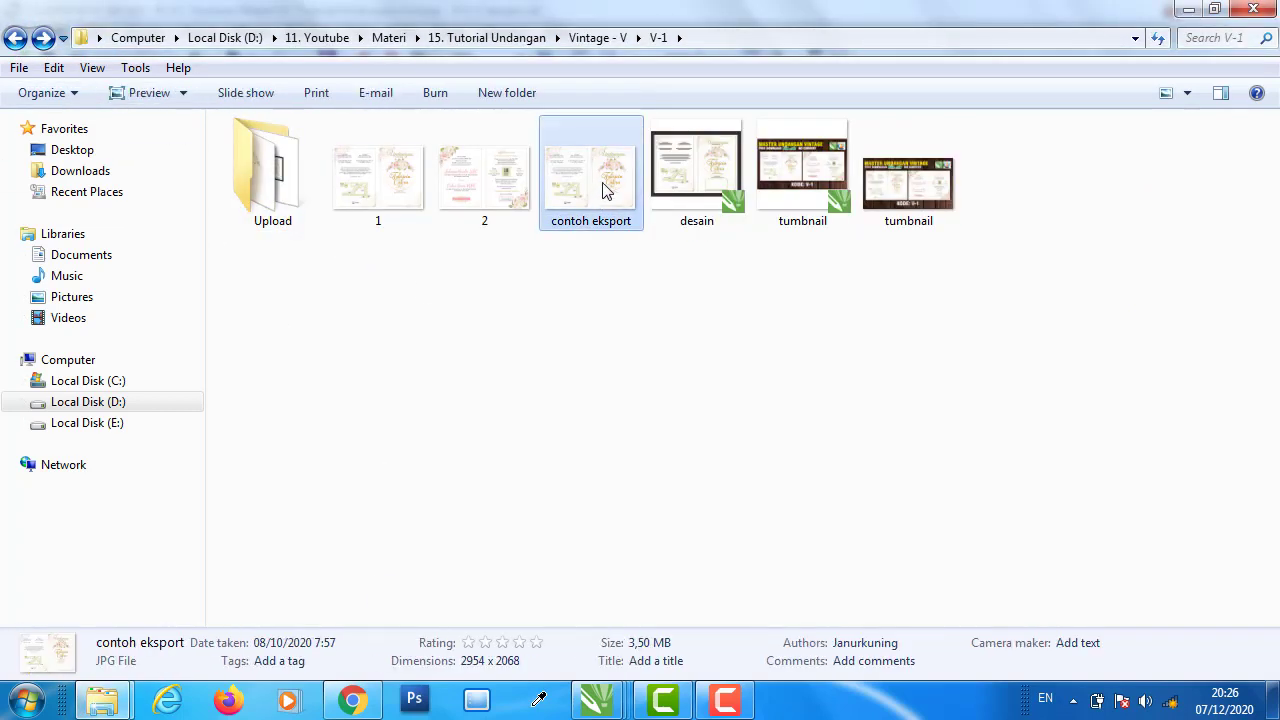
double_click(605, 190)
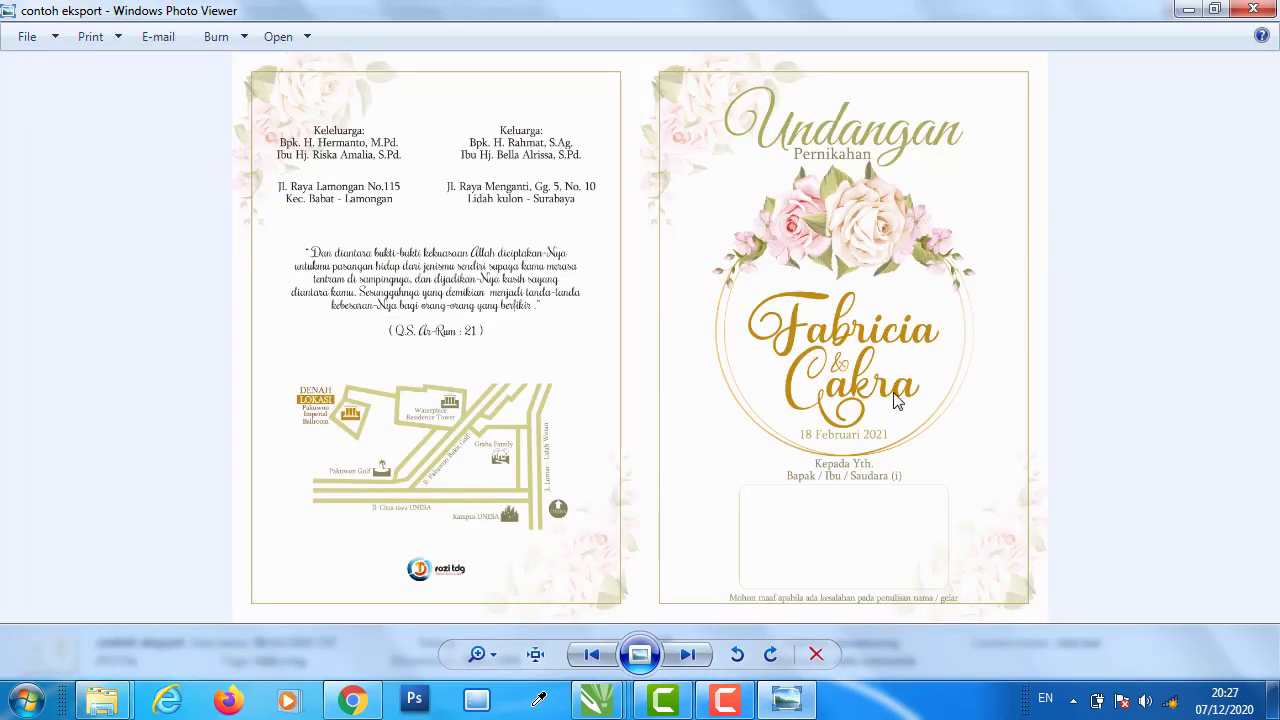
- Zoom in and out to review the exported invitation, then close Photo Viewer
scroll(978, 530, "up", 3)
left_click_drag(977, 528, 966, 411)
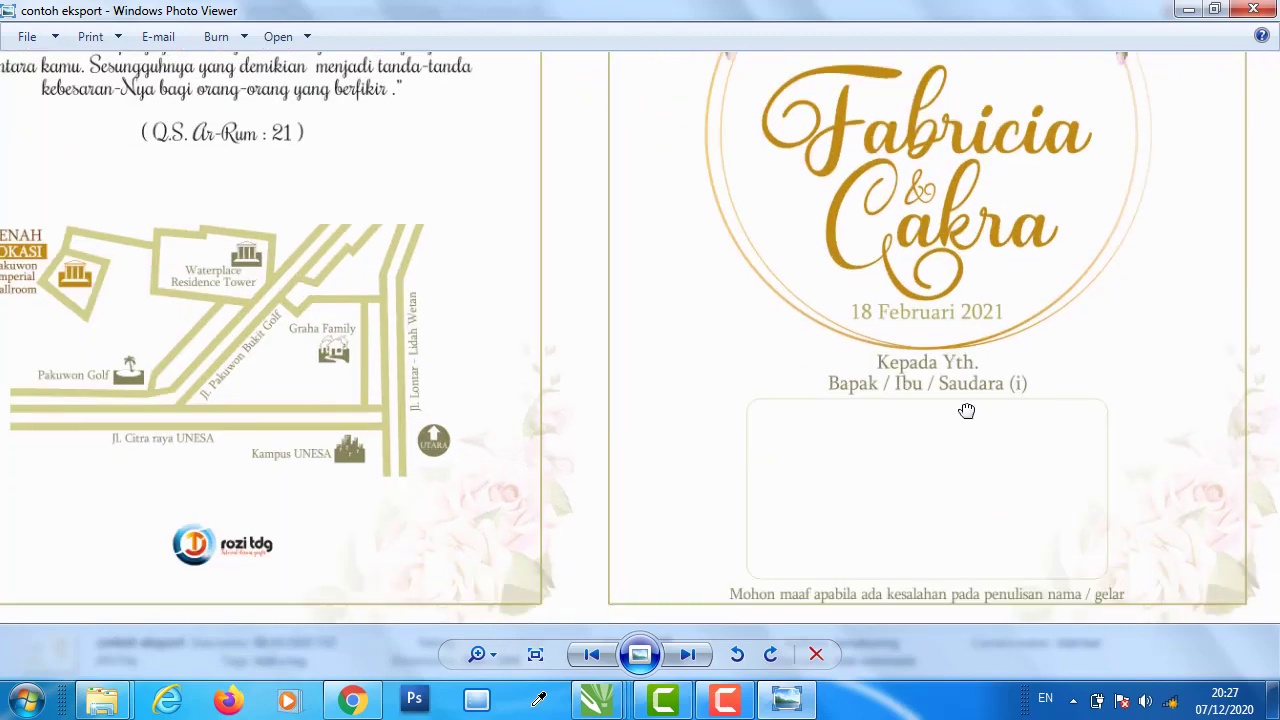
scroll(955, 390, "up", 3)
scroll(917, 389, "down", 2)
scroll(914, 396, "down", 3)
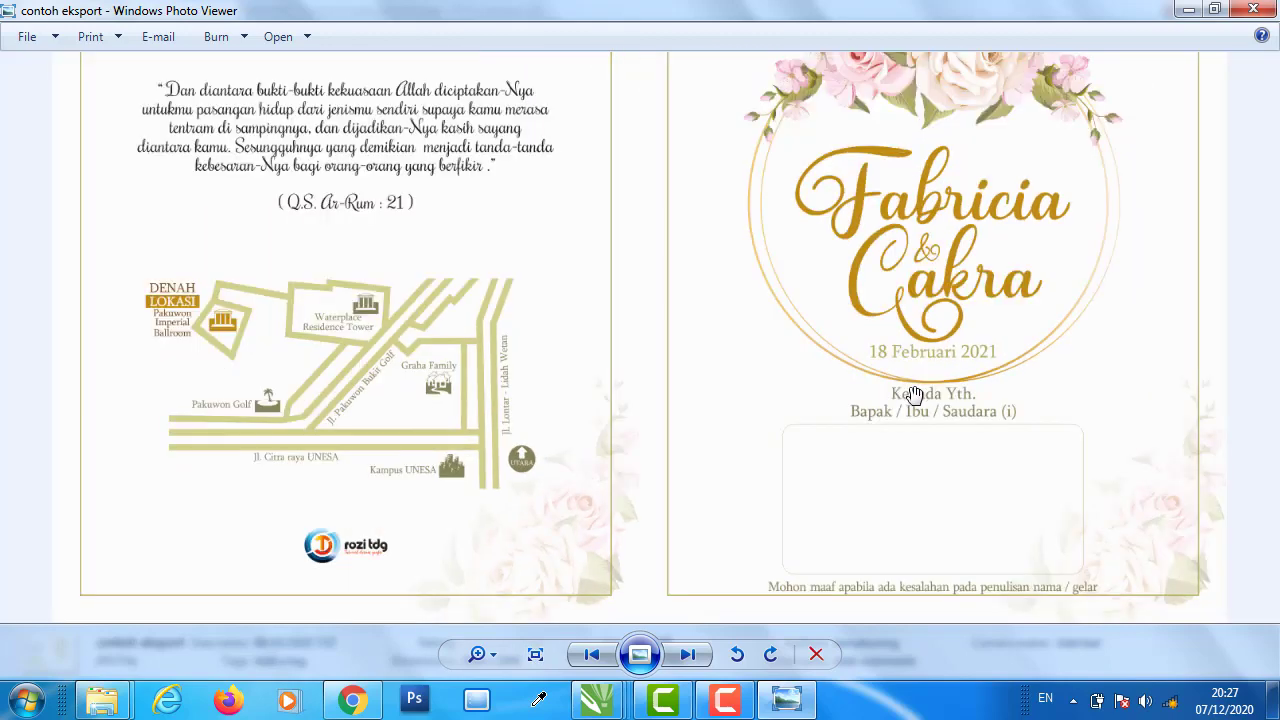
scroll(190, 376, "up", 3)
scroll(314, 374, "down", 3)
scroll(367, 502, "up", 1)
scroll(346, 569, "up", 1)
scroll(343, 560, "up", 2)
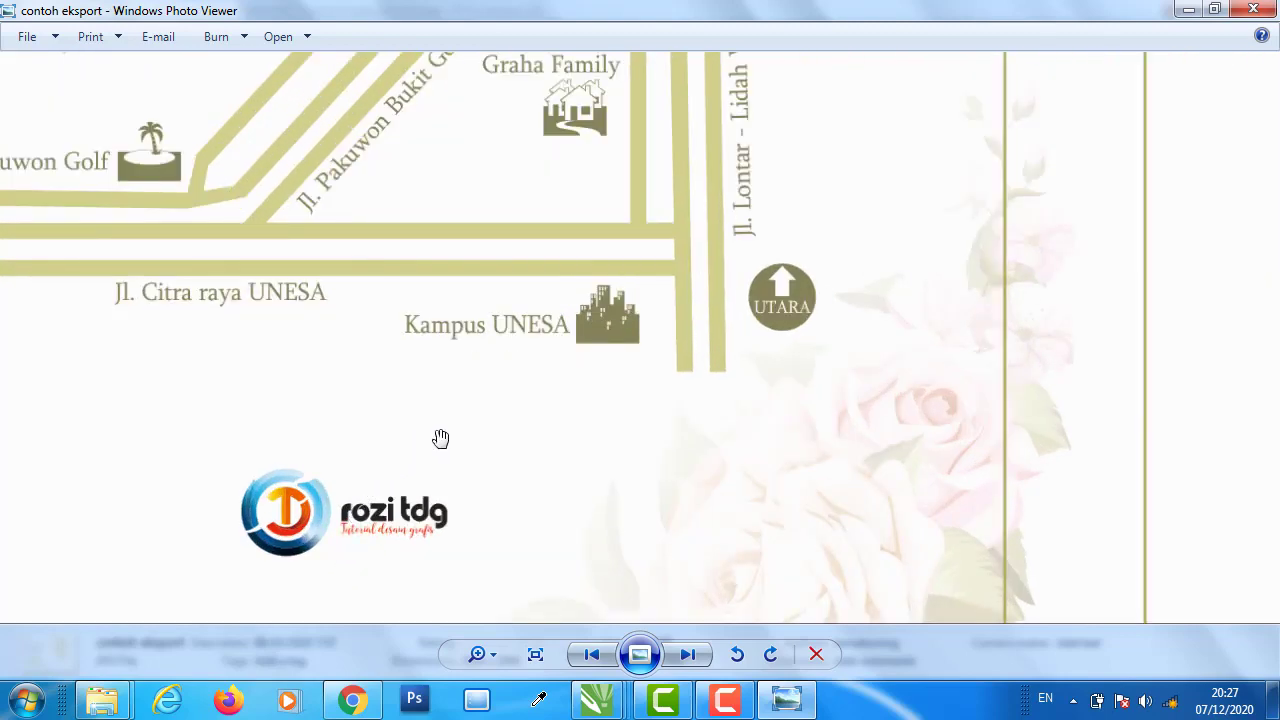
scroll(460, 432, "down", 1)
scroll(639, 423, "down", 1)
scroll(765, 405, "down", 2)
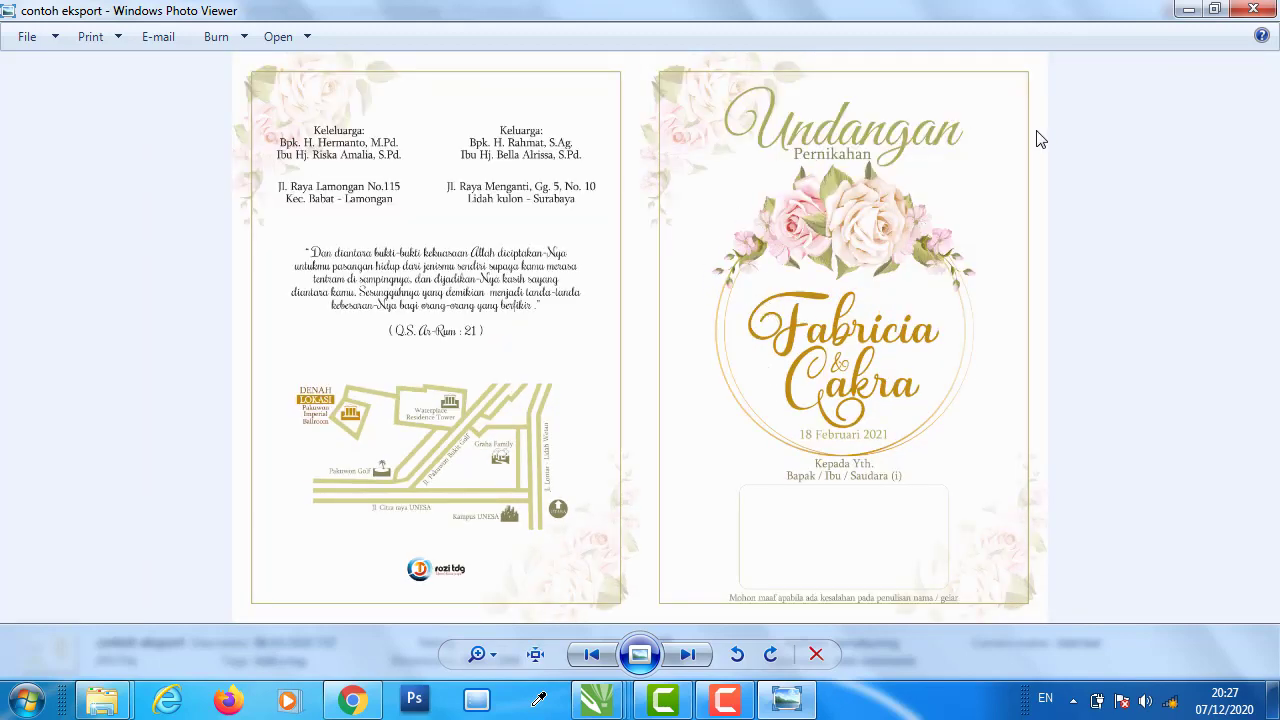
left_click(1253, 9)
left_click(650, 413)
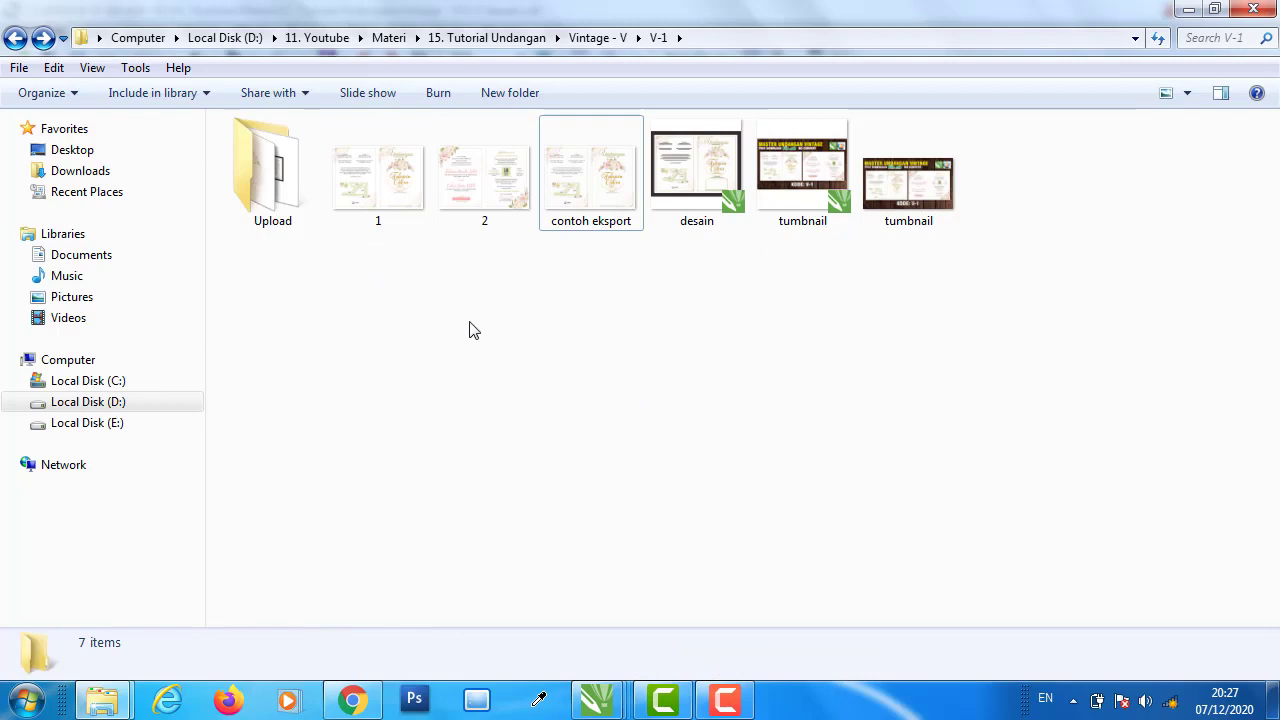
- Open image 2 and inspect its details, including the 18 Februari date block, zoomed in
double_click(484, 172)
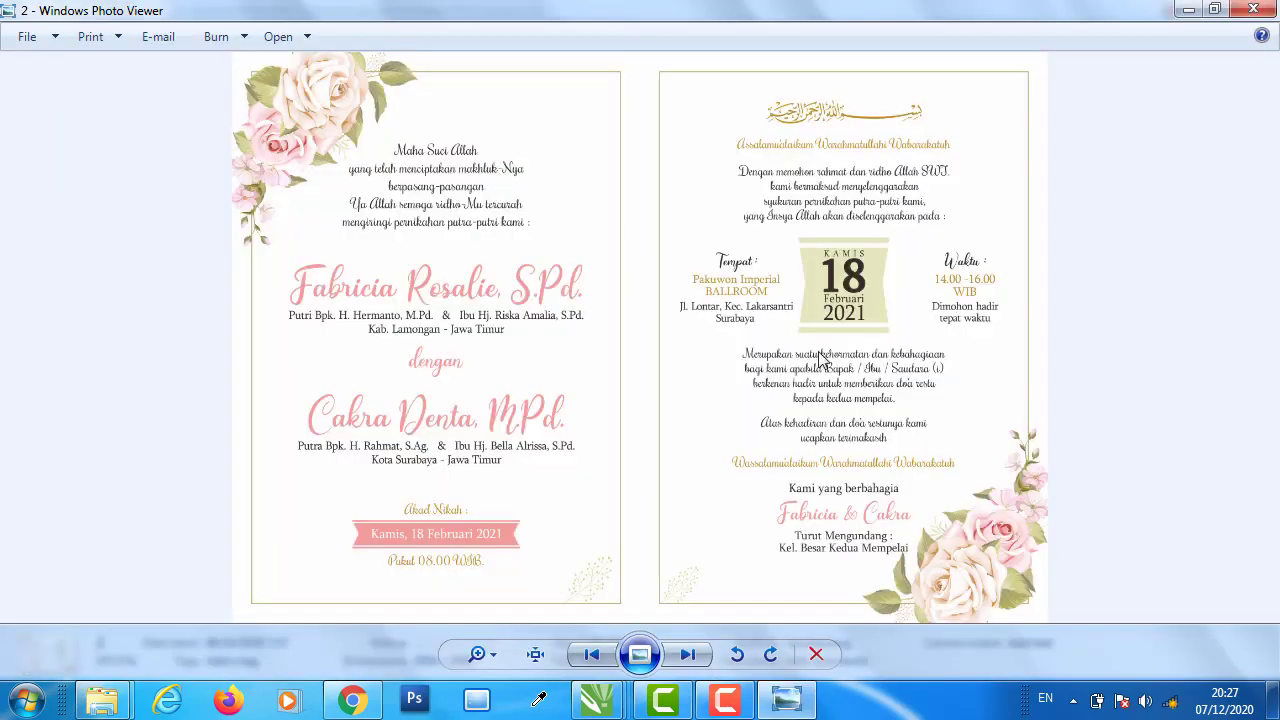
scroll(802, 192, "up", 1)
scroll(802, 192, "up", 1)
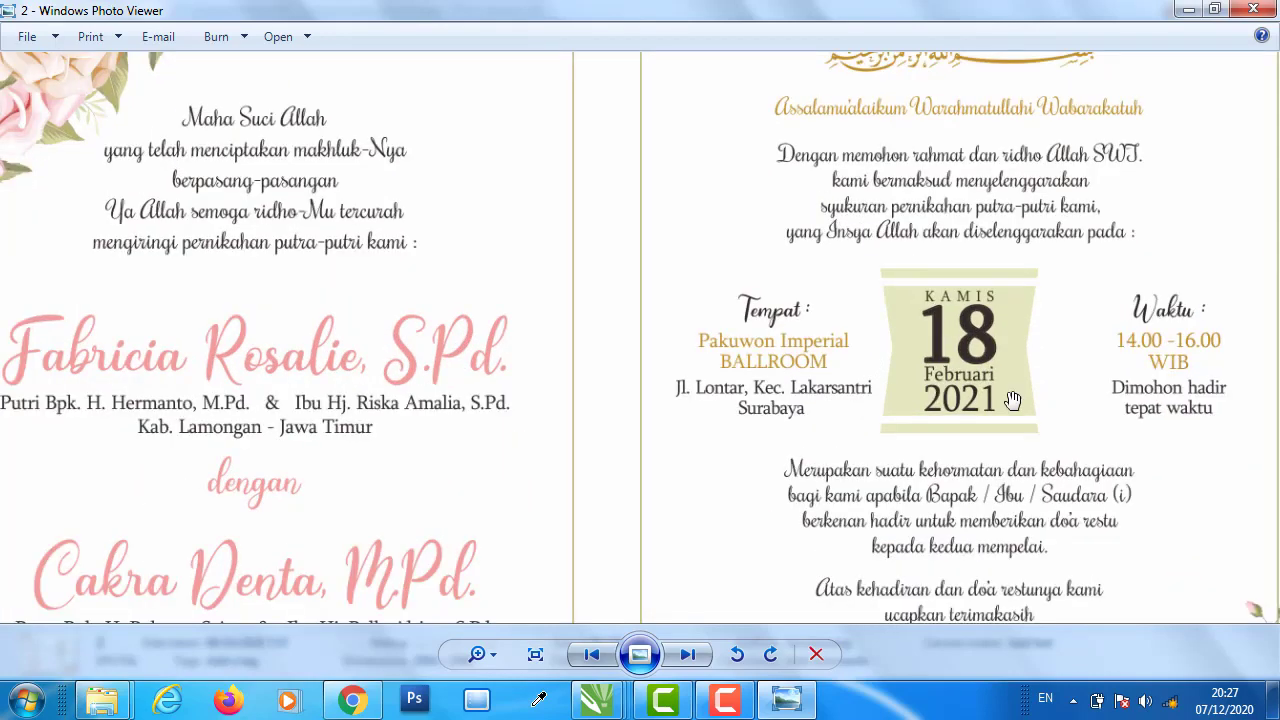
left_click_drag(1012, 400, 988, 300)
key("Down")
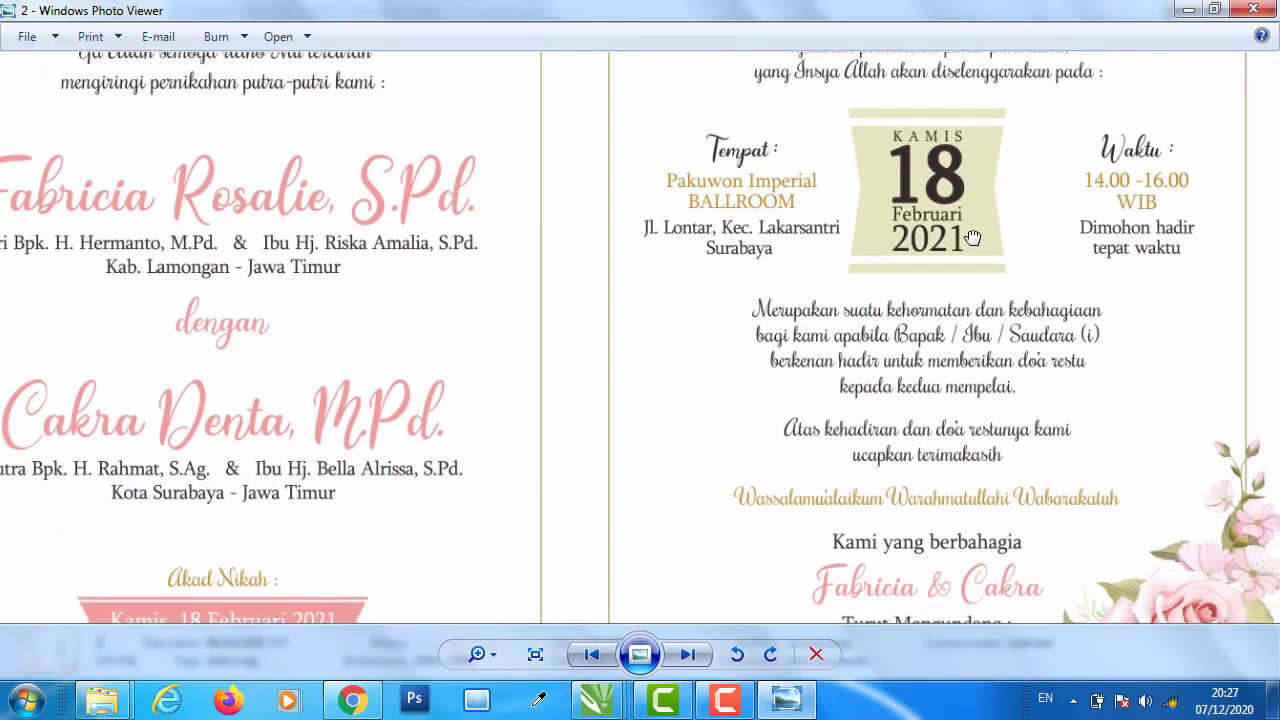
key("Down")
key("Down")
key("Down")
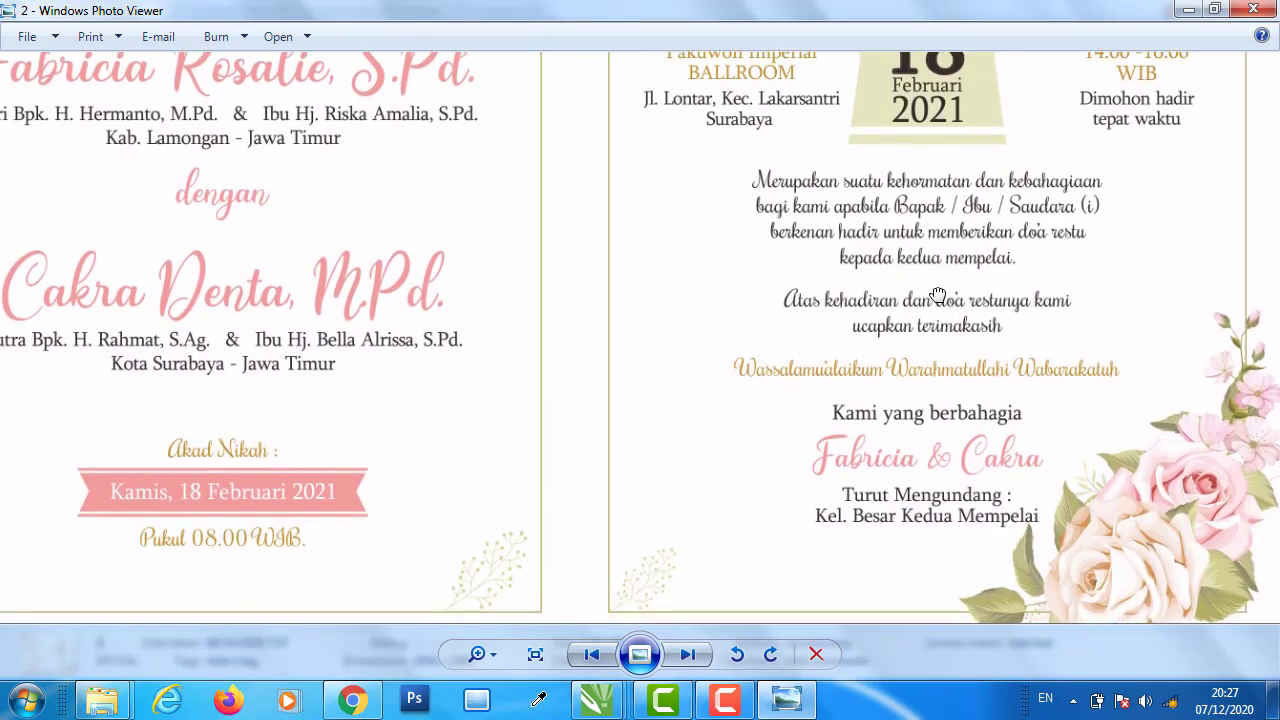
key("Up")
key("Left")
key("Up")
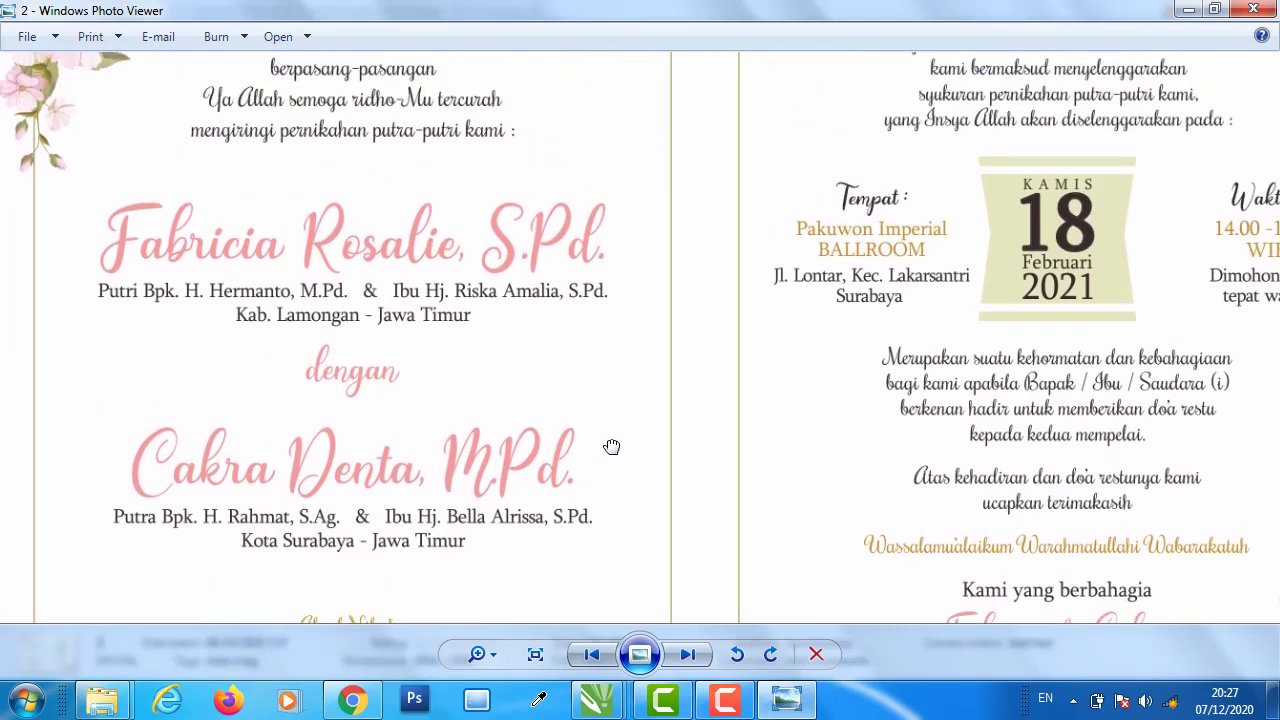
left_click_drag(722, 226, 737, 446)
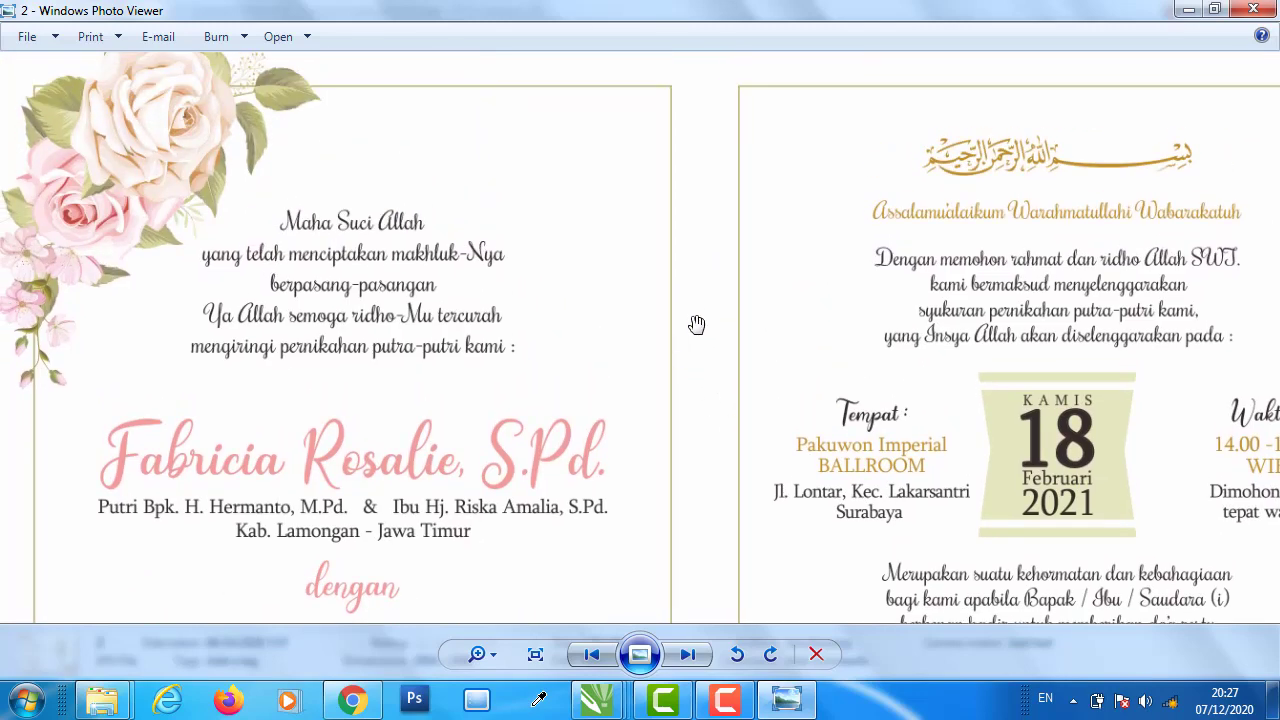
scroll(722, 316, "down", 3)
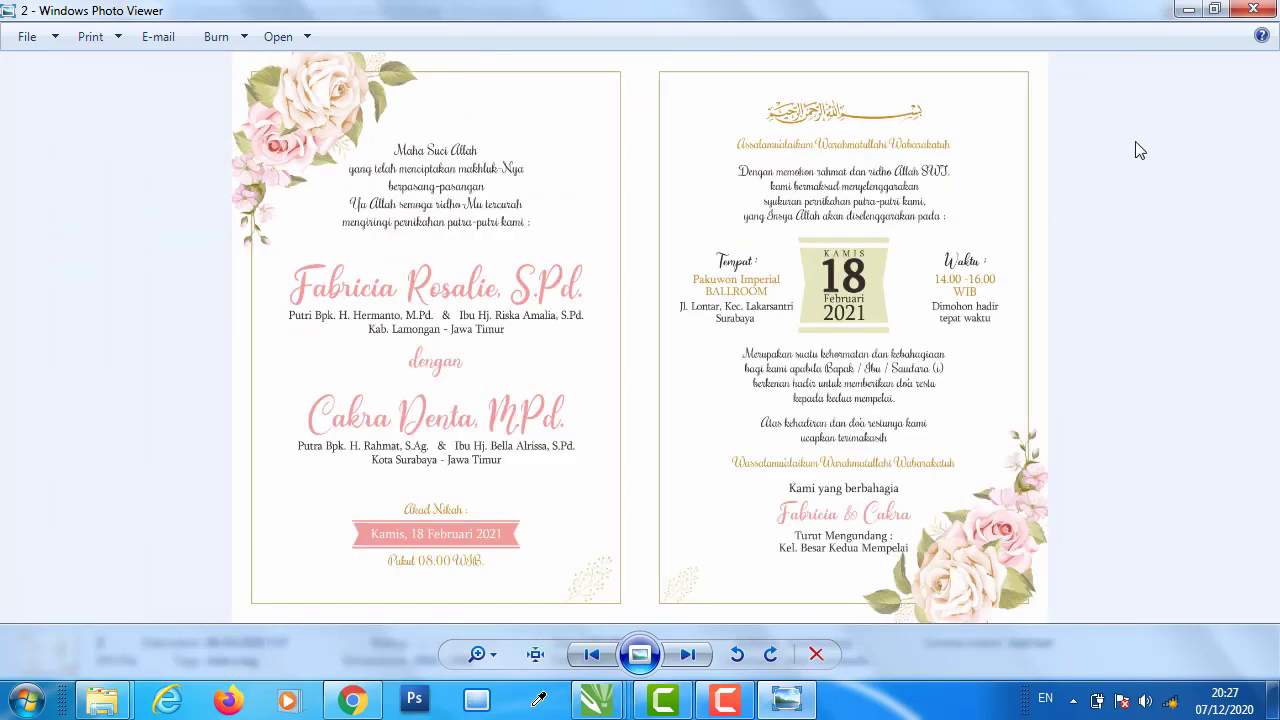
- Close image 2 and open the second 'tumbnail' image in Photo Viewer
left_click(1253, 9)
left_click(686, 428)
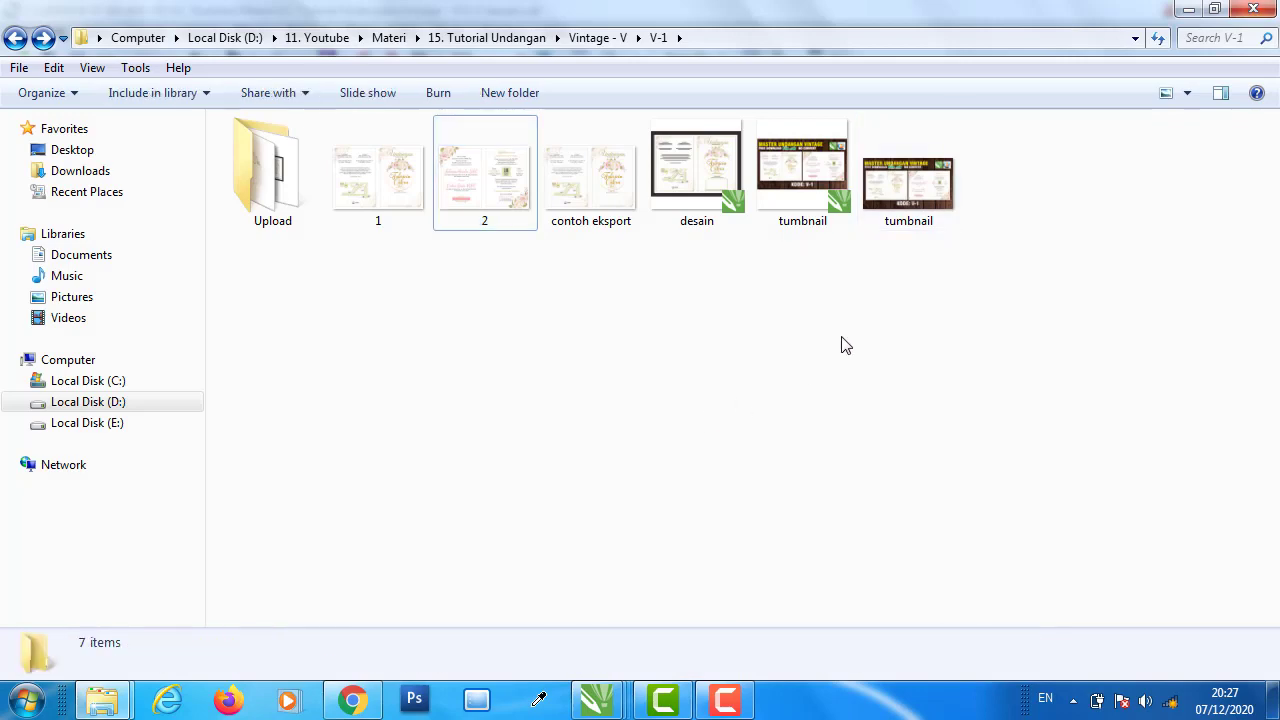
double_click(928, 205)
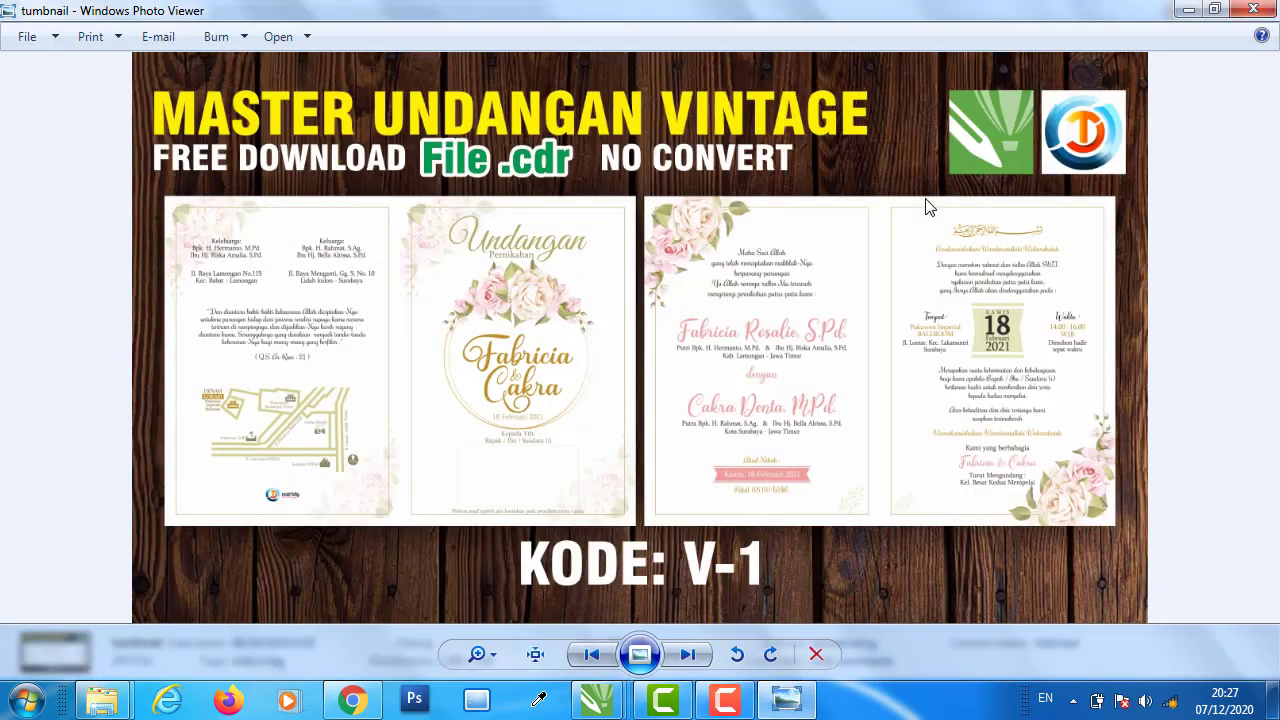